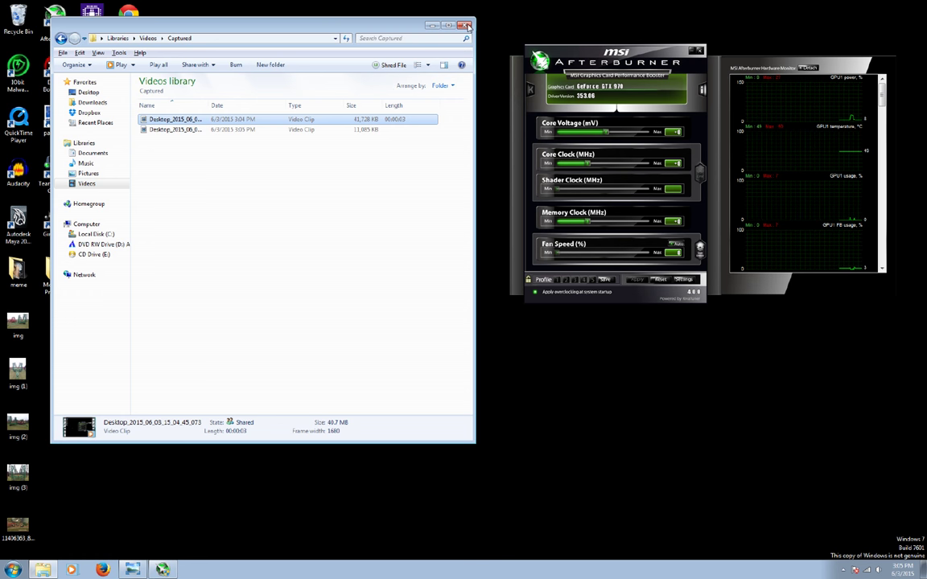
Close the Videos library and open the Documents library in a new Explorer window.
{"action": "left_click", "coordinate": [465, 27]}
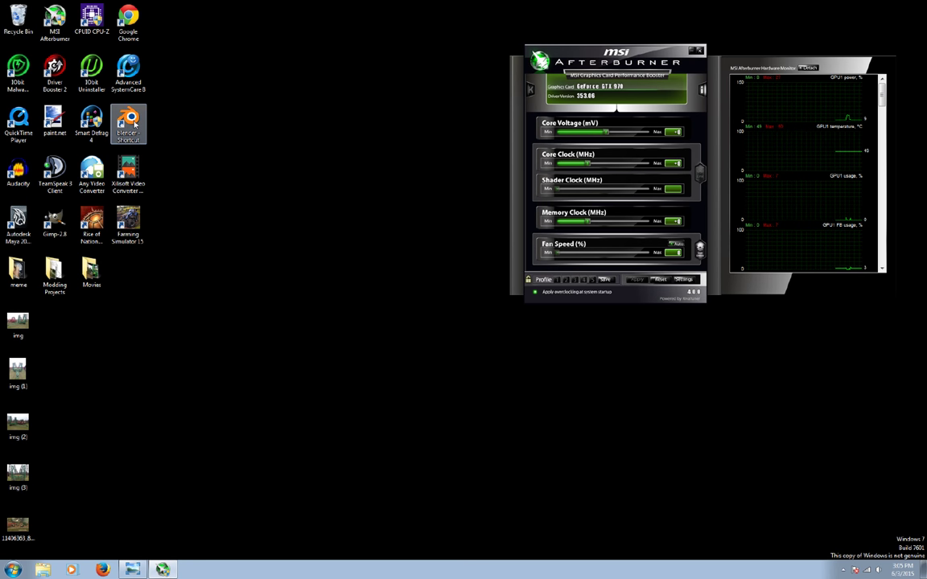
{"action": "left_click", "coordinate": [43, 569]}
{"action": "double_click", "coordinate": [173, 103]}
Find UNVERFERTH1225.blend in Documents and open it in Blender.
{"action": "scroll", "coordinate": [239, 268], "scroll_direction": "down", "scroll_amount": 15}
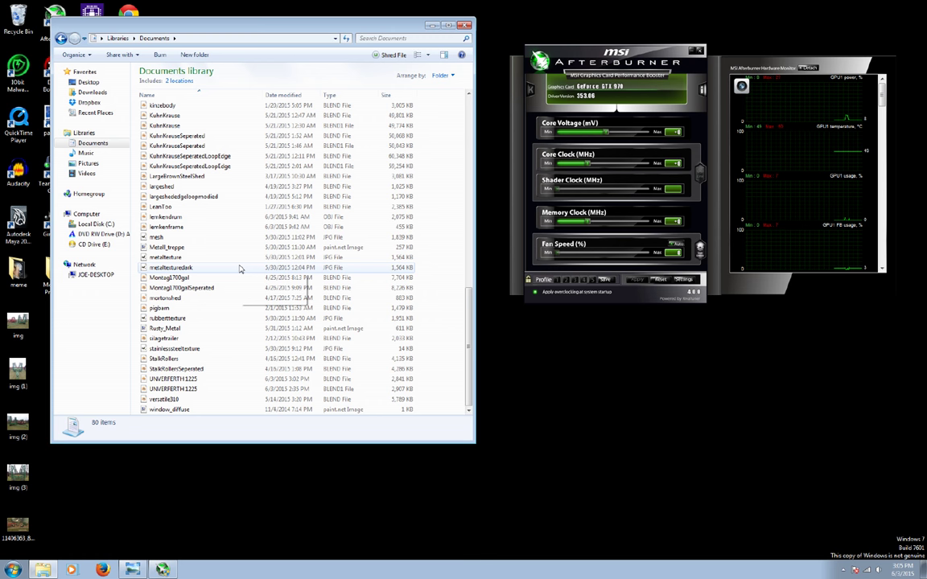
{"action": "scroll", "coordinate": [239, 268], "scroll_direction": "up", "scroll_amount": 5}
{"action": "scroll", "coordinate": [238, 270], "scroll_direction": "up", "scroll_amount": 5}
{"action": "scroll", "coordinate": [236, 269], "scroll_direction": "down", "scroll_amount": 5}
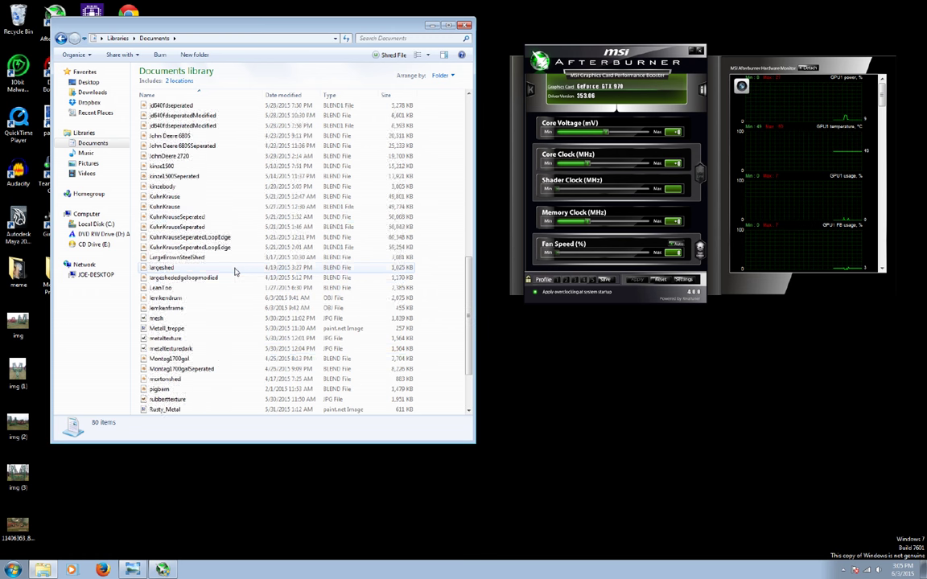
{"action": "scroll", "coordinate": [234, 277], "scroll_direction": "down", "scroll_amount": 5}
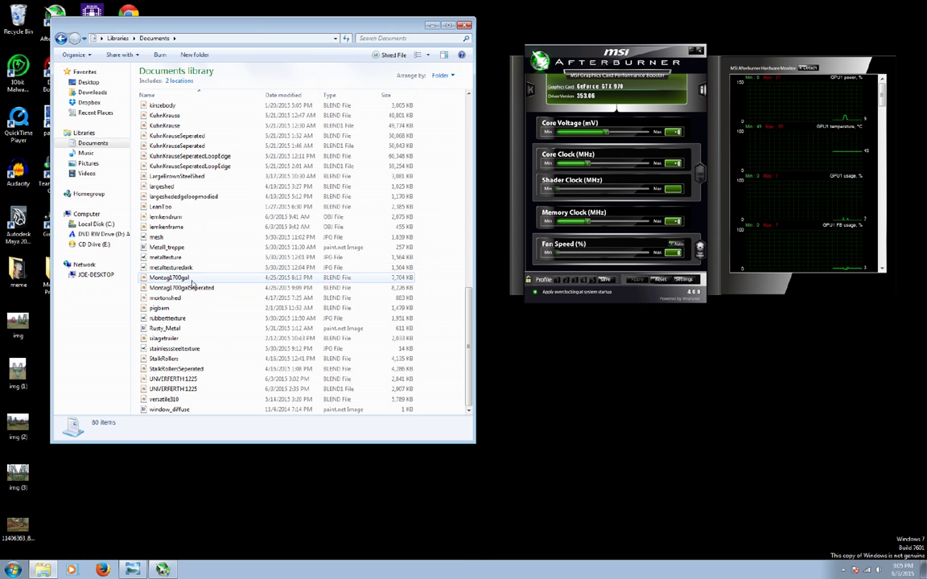
{"action": "double_click", "coordinate": [184, 381]}
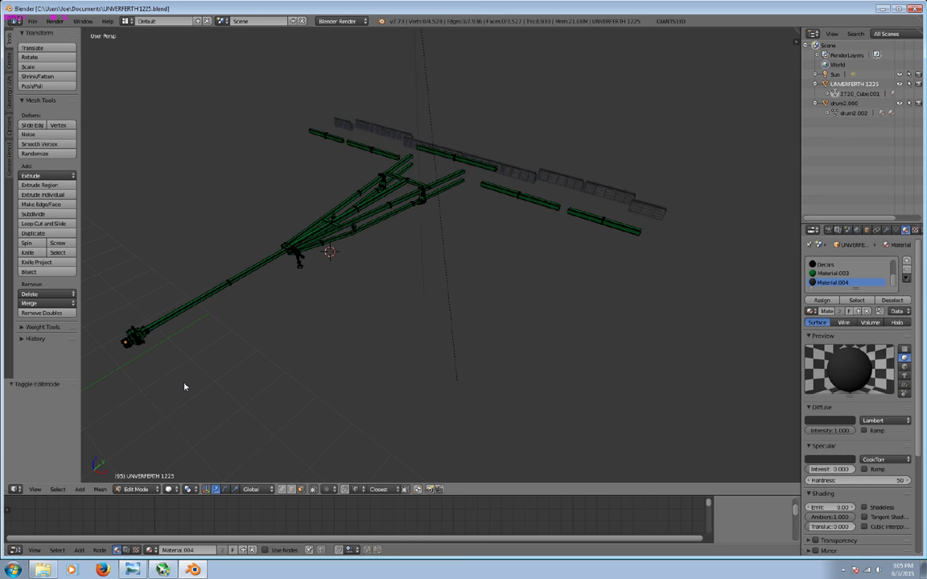
Select UNVERFERTH 1225 and drum2.000 and join them into one object.
{"action": "mouse_move", "coordinate": [360, 261]}
{"action": "middle_mouse_down"}
{"action": "mouse_move", "coordinate": [326, 322]}
{"action": "mouse_move", "coordinate": [223, 314]}
{"action": "mouse_move", "coordinate": [597, 355]}
{"action": "mouse_move", "coordinate": [464, 343]}
{"action": "mouse_move", "coordinate": [469, 389]}
{"action": "mouse_move", "coordinate": [480, 325]}
{"action": "mouse_move", "coordinate": [372, 333]}
{"action": "mouse_move", "coordinate": [352, 306]}
{"action": "mouse_move", "coordinate": [448, 264]}
{"action": "mouse_move", "coordinate": [677, 350]}
{"action": "mouse_move", "coordinate": [574, 349]}
{"action": "mouse_move", "coordinate": [693, 361]}
{"action": "mouse_move", "coordinate": [482, 321]}
{"action": "mouse_move", "coordinate": [434, 416]}
{"action": "mouse_move", "coordinate": [568, 400]}
{"action": "mouse_move", "coordinate": [822, 129]}
{"action": "middle_mouse_up"}
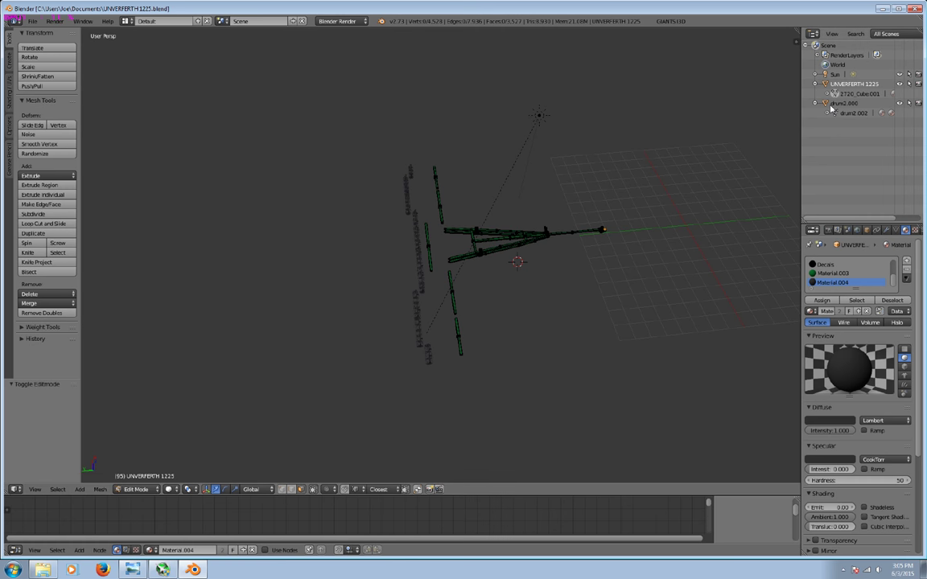
{"action": "left_click", "coordinate": [833, 103]}
{"action": "left_click", "coordinate": [836, 84]}
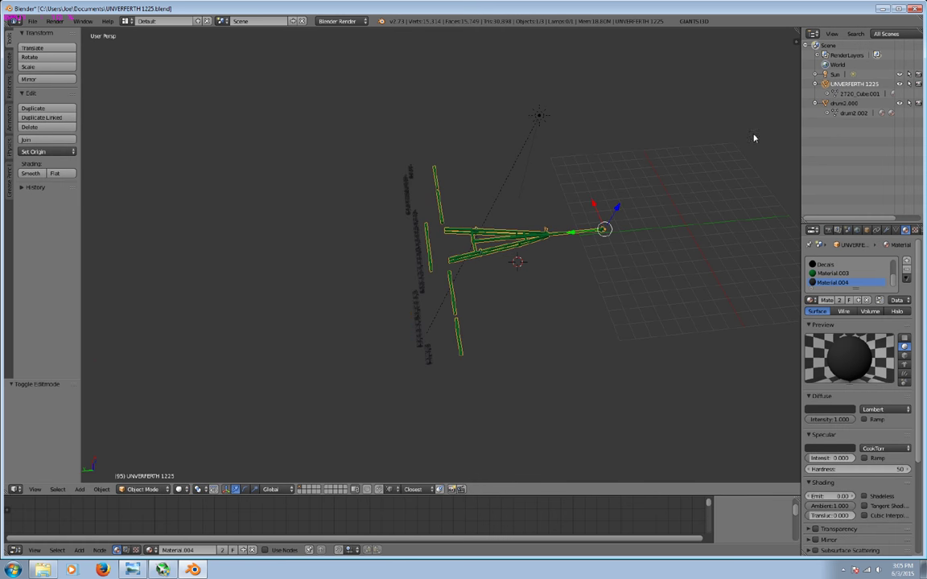
{"action": "left_click", "coordinate": [836, 103]}
{"action": "left_click", "coordinate": [837, 83], "text": "ctrl"}
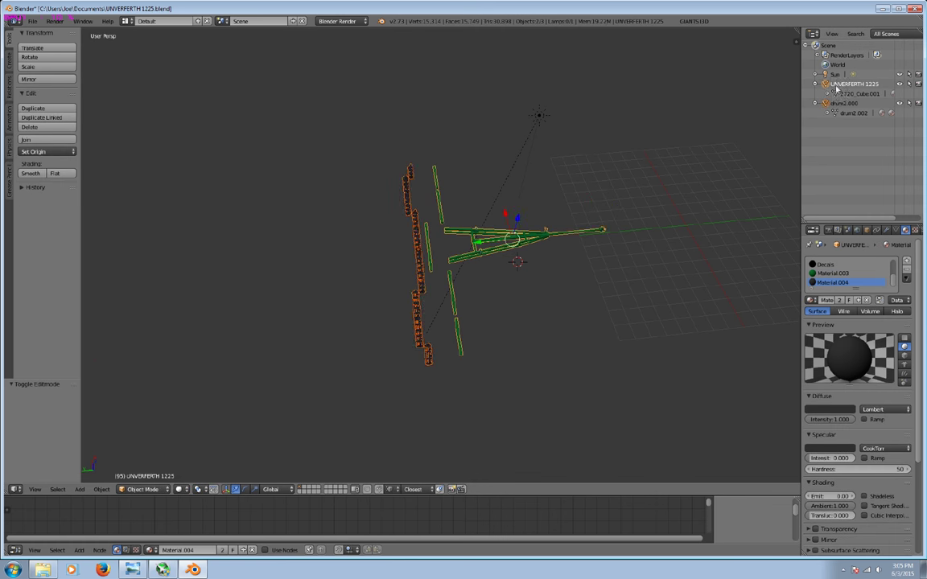
{"action": "left_click", "coordinate": [32, 139]}
Move the combined model about -14.9 units along Y, then deselect everything.
{"action": "middle_click_drag", "start_coordinate": [620, 228], "coordinate": [563, 201], "text": "shift"}
{"action": "key", "text": "g"}
{"action": "key", "text": "y"}
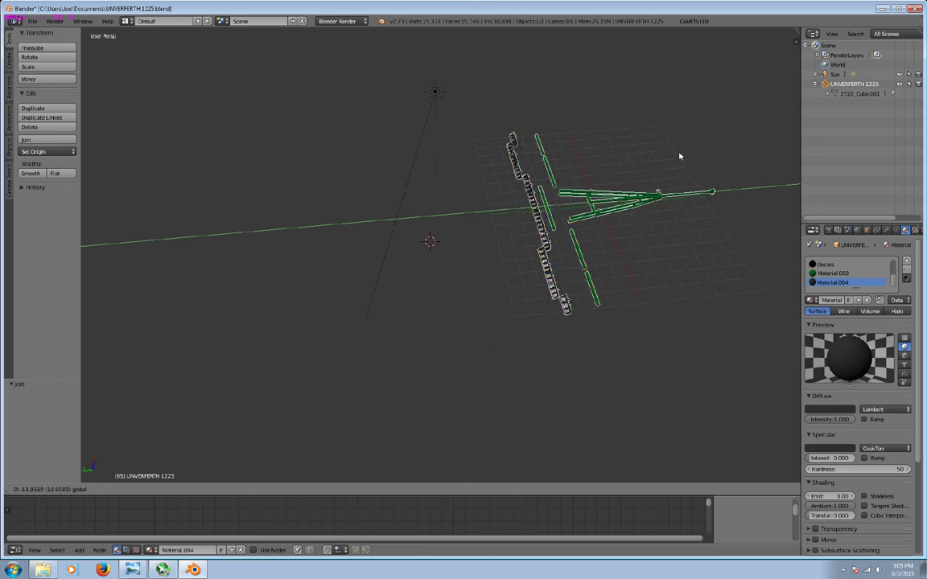
{"action": "left_click", "coordinate": [680, 156]}
{"action": "mouse_move", "coordinate": [679, 157]}
{"action": "middle_mouse_down"}
{"action": "mouse_move", "coordinate": [351, 327]}
{"action": "mouse_move", "coordinate": [517, 321]}
{"action": "mouse_move", "coordinate": [549, 264]}
{"action": "middle_mouse_up"}
{"action": "key", "text": "a"}
{"action": "scroll", "coordinate": [528, 351], "scroll_direction": "up", "scroll_amount": 3}
{"action": "scroll", "coordinate": [522, 334], "scroll_direction": "up", "scroll_amount": 2}
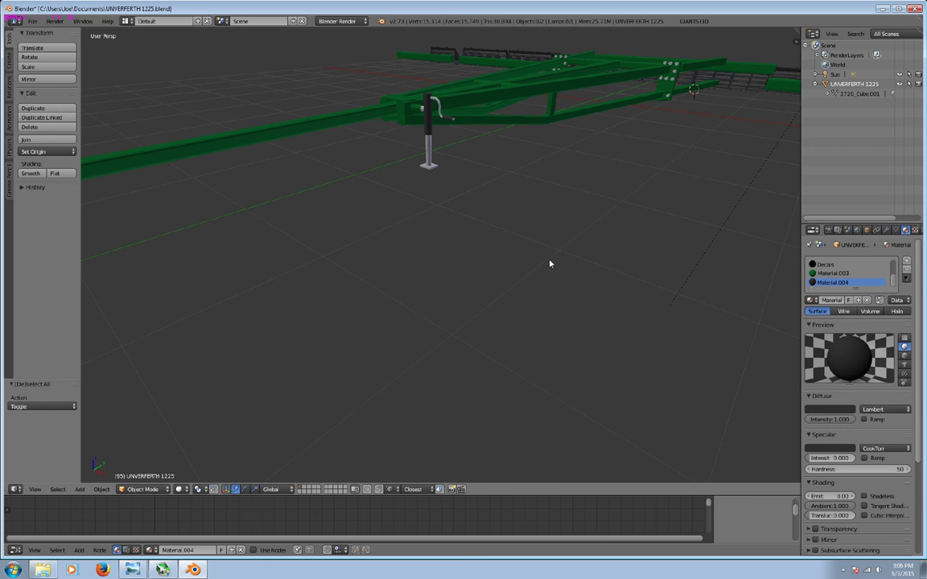
{"action": "mouse_move", "coordinate": [132, 570]}
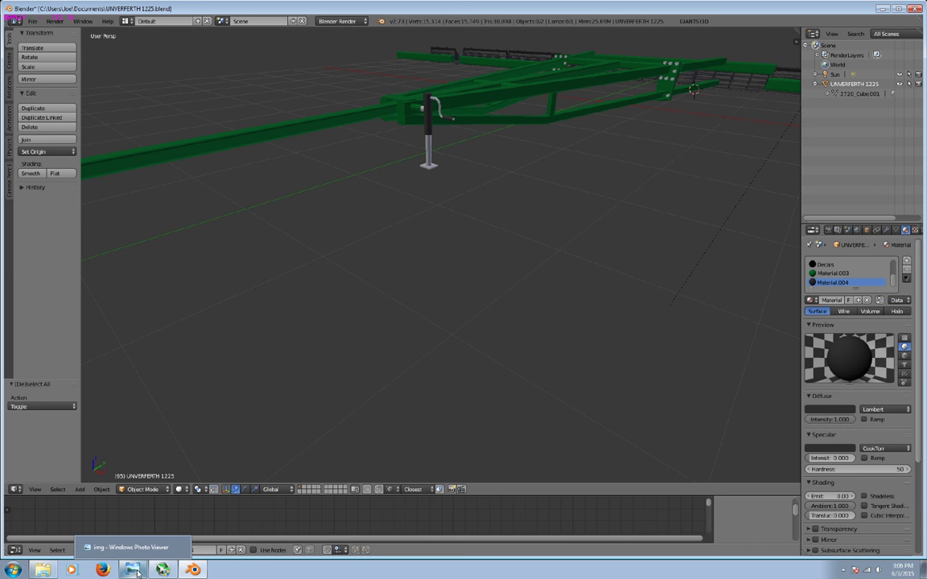
{"action": "left_click", "coordinate": [137, 572]}
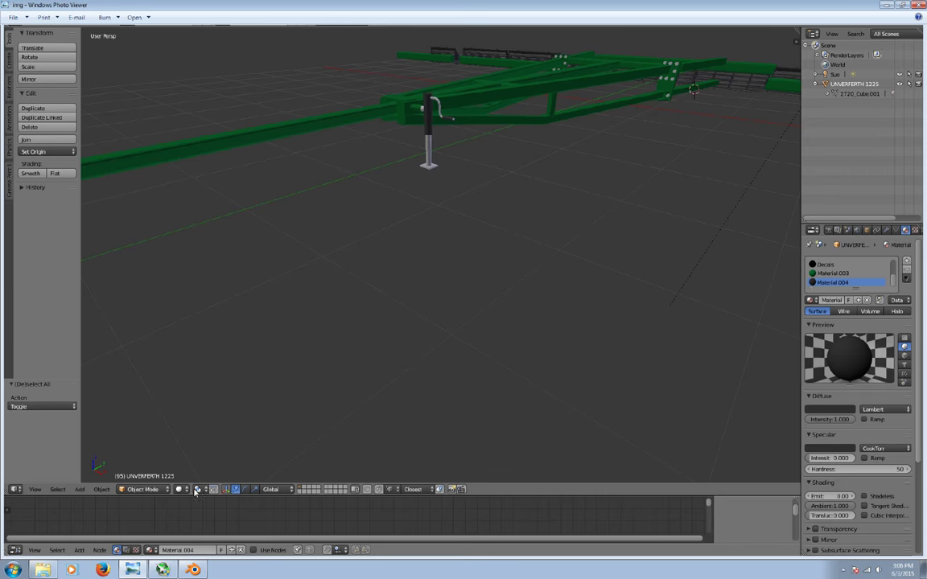
{"action": "left_click", "coordinate": [131, 572]}
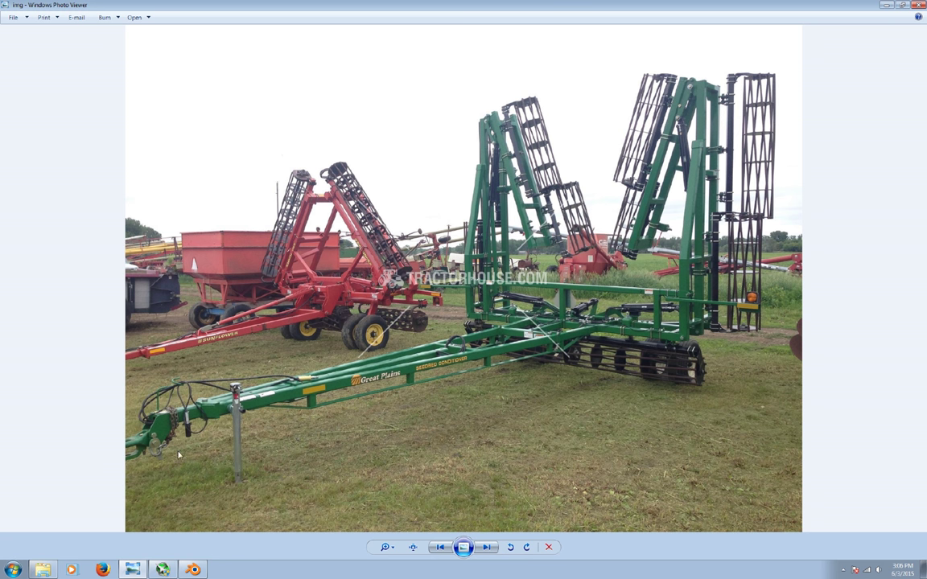
{"action": "left_click", "coordinate": [193, 571]}
{"action": "mouse_move", "coordinate": [431, 376]}
{"action": "middle_mouse_down"}
{"action": "mouse_move", "coordinate": [419, 383]}
{"action": "mouse_move", "coordinate": [466, 395]}
{"action": "mouse_move", "coordinate": [594, 330]}
{"action": "mouse_move", "coordinate": [584, 366]}
{"action": "mouse_move", "coordinate": [484, 365]}
{"action": "mouse_move", "coordinate": [526, 314]}
{"action": "middle_mouse_up"}
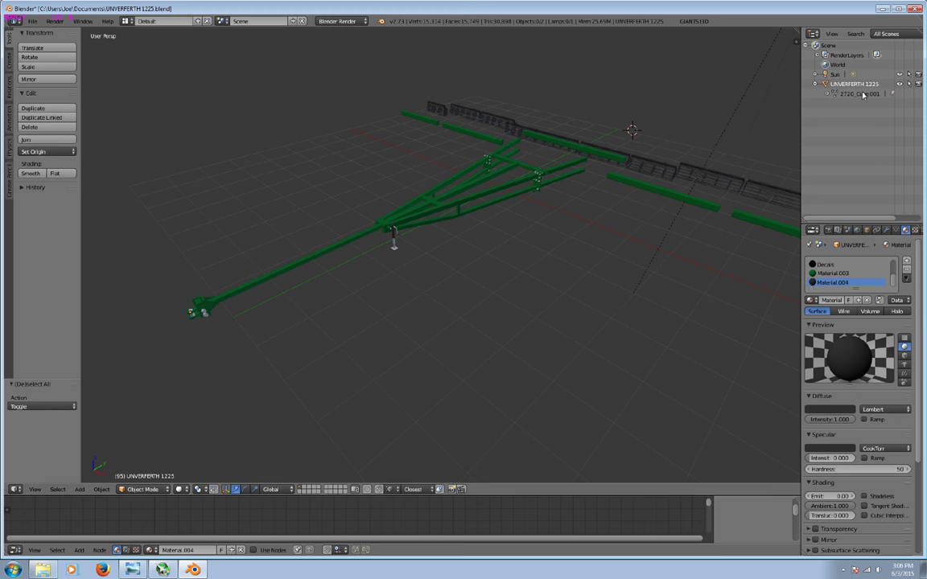
In Edit Mode, link-select both clevis plates and the upper pin.
{"action": "key", "text": "Tab"}
{"action": "scroll", "coordinate": [378, 347], "scroll_direction": "up", "scroll_amount": 5}
{"action": "scroll", "coordinate": [415, 325], "scroll_direction": "up", "scroll_amount": 3}
{"action": "scroll", "coordinate": [509, 327], "scroll_direction": "up", "scroll_amount": 3}
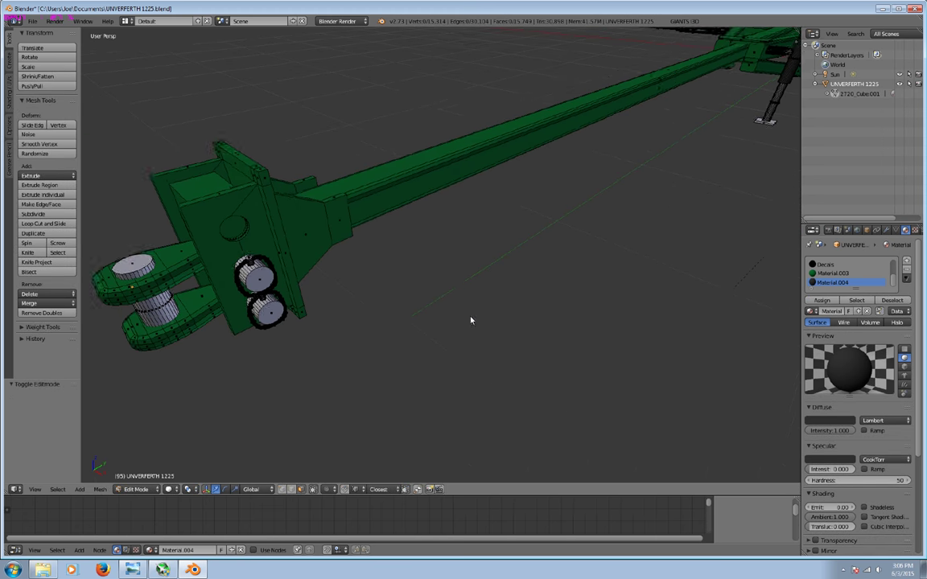
{"action": "scroll", "coordinate": [471, 320], "scroll_direction": "down", "scroll_amount": 5}
{"action": "scroll", "coordinate": [448, 329], "scroll_direction": "up", "scroll_amount": 4}
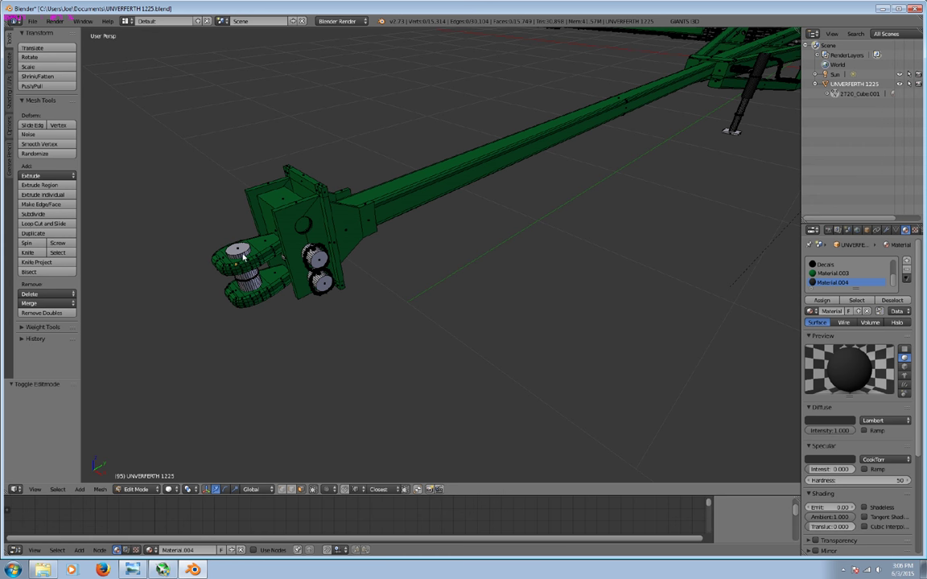
{"action": "key", "text": "l"}
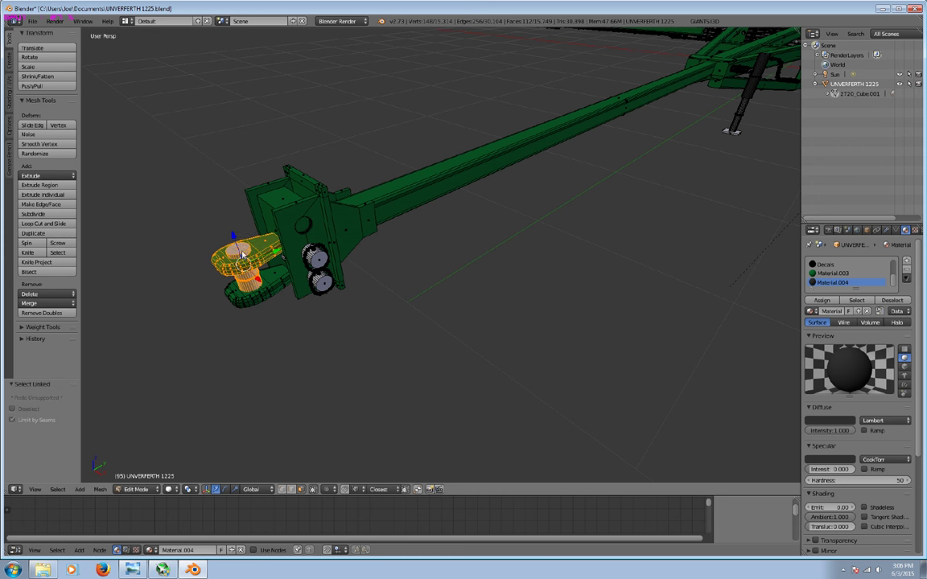
{"action": "key", "text": "l"}
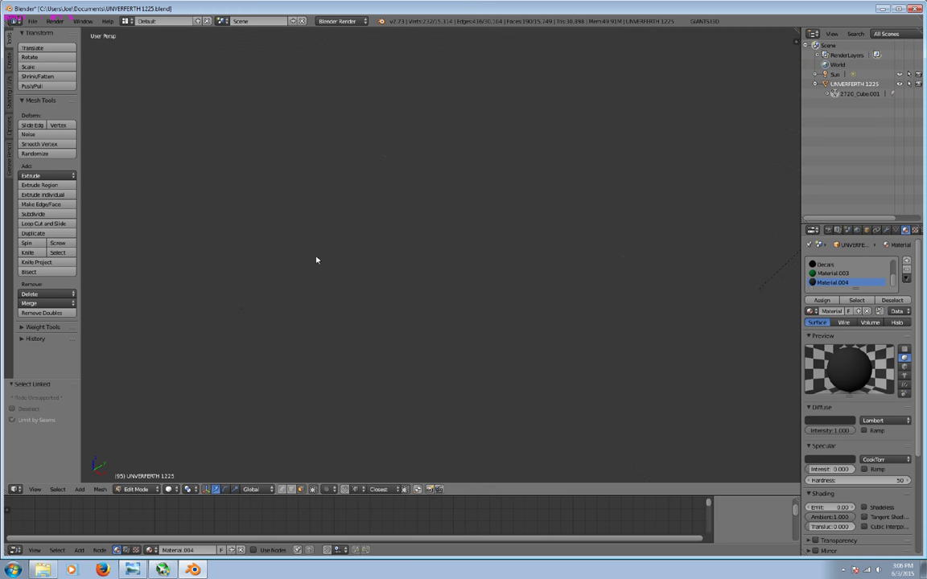
{"action": "scroll", "coordinate": [338, 262], "scroll_direction": "up", "scroll_amount": 3}
{"action": "scroll", "coordinate": [351, 263], "scroll_direction": "up", "scroll_amount": 2}
{"action": "scroll", "coordinate": [353, 263], "scroll_direction": "down", "scroll_amount": 3}
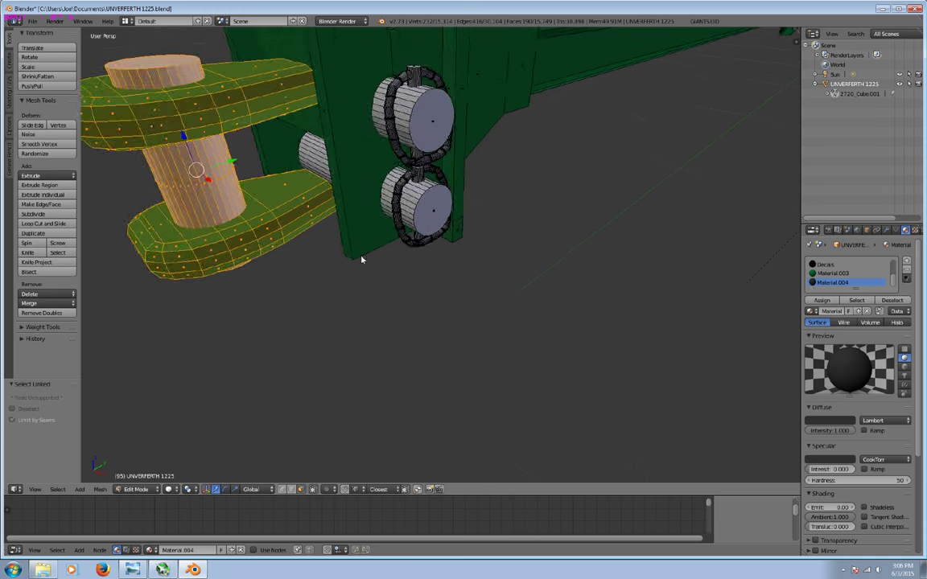
{"action": "scroll", "coordinate": [365, 261], "scroll_direction": "down", "scroll_amount": 2}
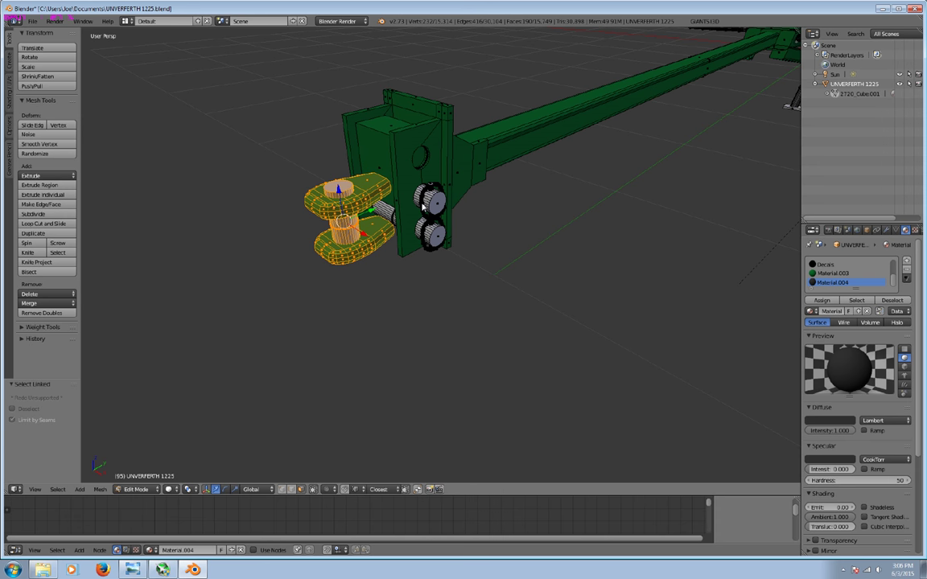
Add the two round pins, lower chain ring and upper-pin rod to the selection.
{"action": "key", "text": "l"}
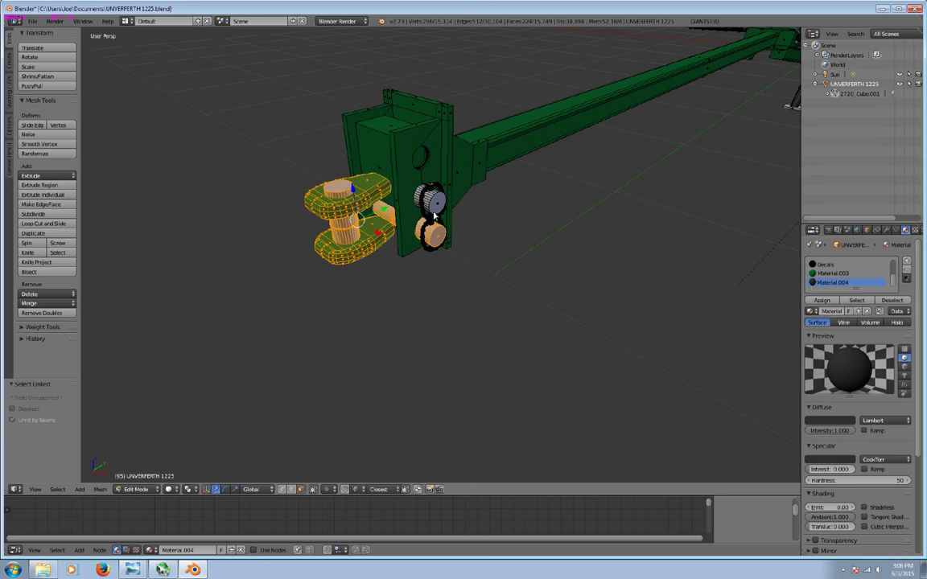
{"action": "key", "text": "l"}
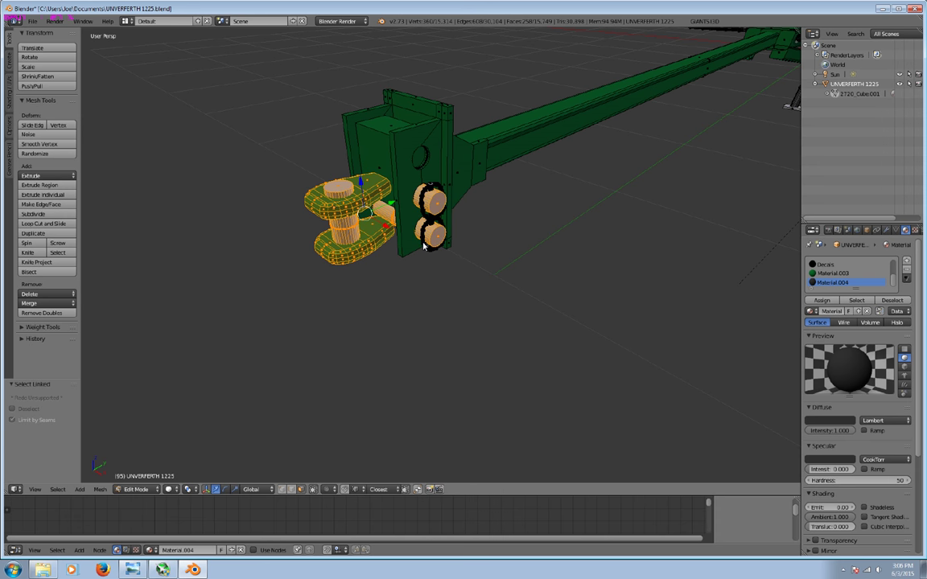
{"action": "scroll", "coordinate": [424, 246], "scroll_direction": "up", "scroll_amount": 3}
{"action": "scroll", "coordinate": [426, 241], "scroll_direction": "up", "scroll_amount": 2}
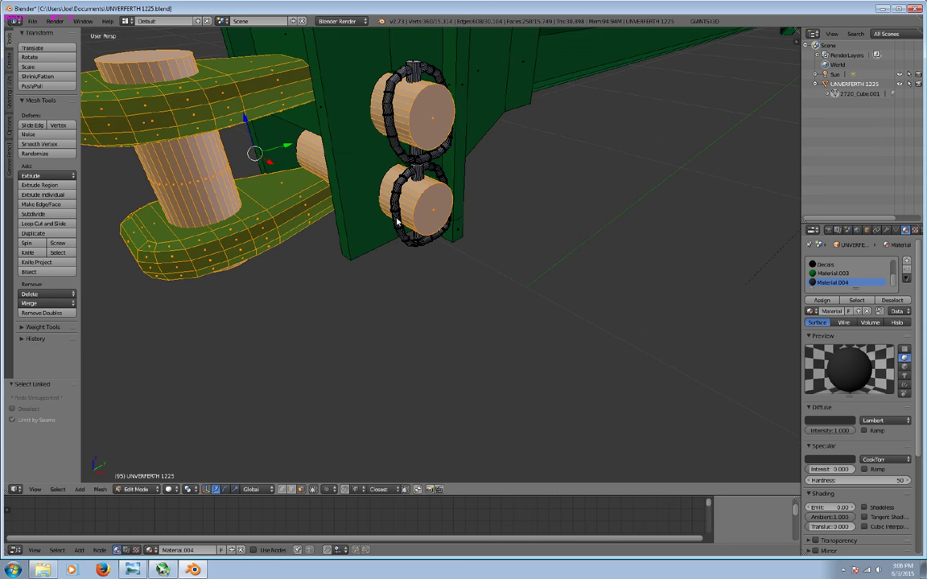
{"action": "key", "text": "l"}
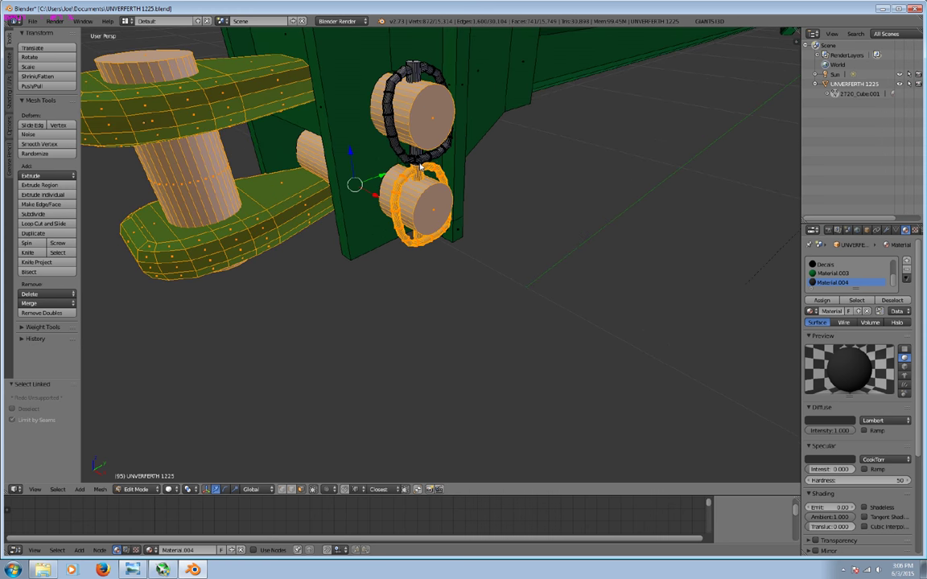
{"action": "key", "text": "l"}
{"action": "key", "text": "l"}
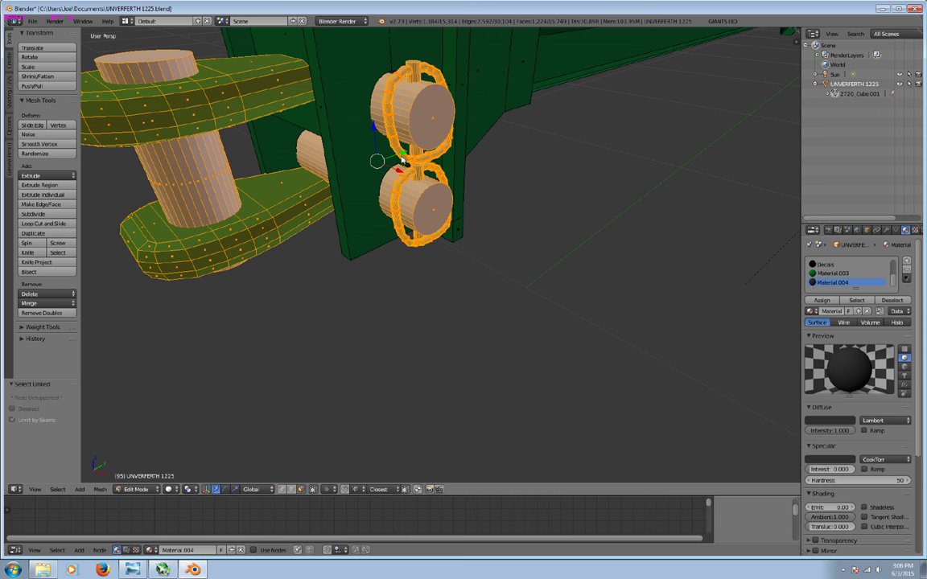
{"action": "scroll", "coordinate": [469, 263], "scroll_direction": "down", "scroll_amount": 6}
Move the selected clevis and pin parts along Y away from the tongue.
{"action": "key", "text": "g"}
{"action": "key", "text": "y"}
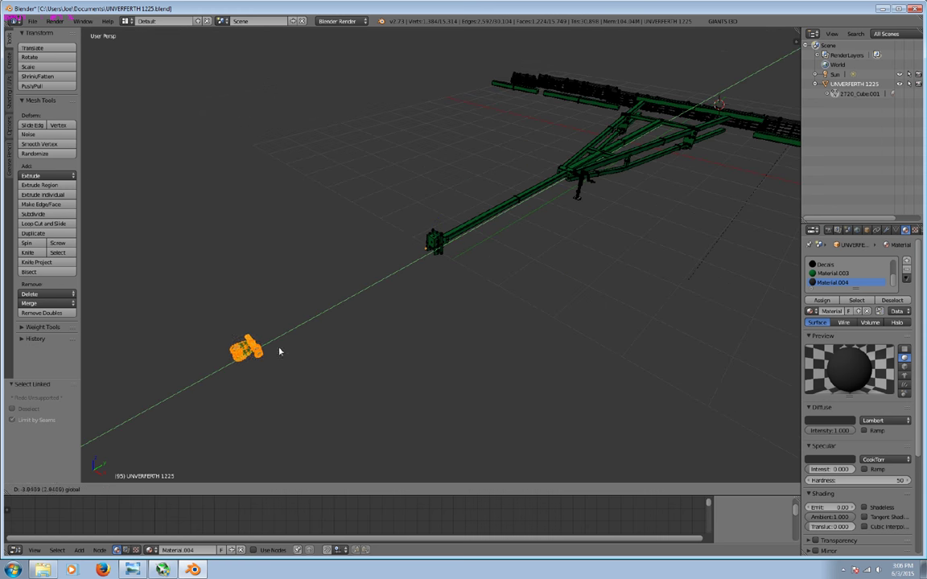
{"action": "left_click", "coordinate": [293, 355]}
{"action": "key", "text": "a"}
Select the hitch plate assembly and delete its vertices.
{"action": "scroll", "coordinate": [381, 358], "scroll_direction": "up", "scroll_amount": 6}
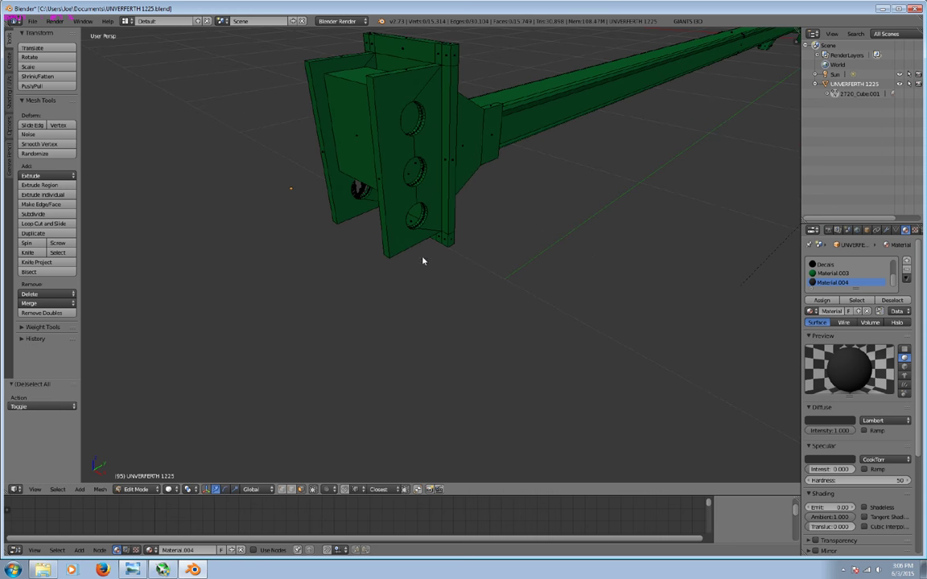
{"action": "key", "text": "l"}
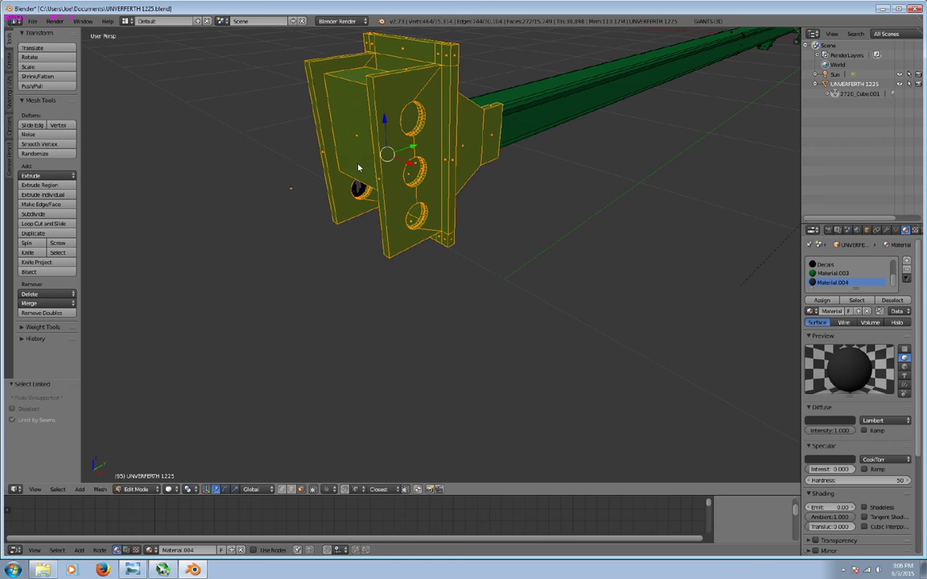
{"action": "key", "text": "x"}
{"action": "left_click", "coordinate": [361, 168]}
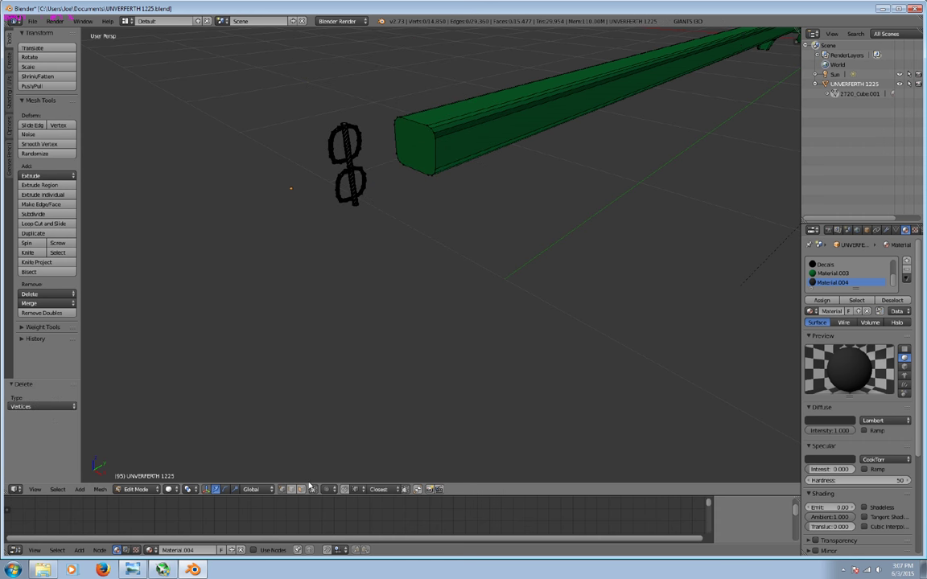
Circle-select the eyeglass-shaped chain rings and delete their vertices.
{"action": "key", "text": "c"}
{"action": "left_click_drag", "start_coordinate": [320, 250], "coordinate": [314, 161]}
{"action": "right_click", "coordinate": [286, 189]}
{"action": "key", "text": "x"}
{"action": "left_click", "coordinate": [294, 211]}
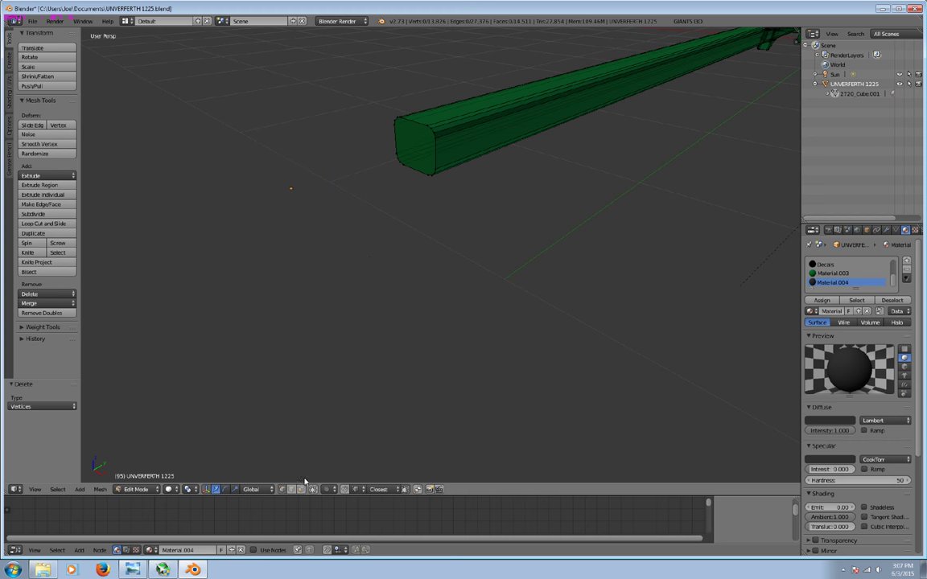
{"action": "scroll", "coordinate": [442, 378], "scroll_direction": "down", "scroll_amount": 2}
{"action": "scroll", "coordinate": [442, 378], "scroll_direction": "down", "scroll_amount": 2}
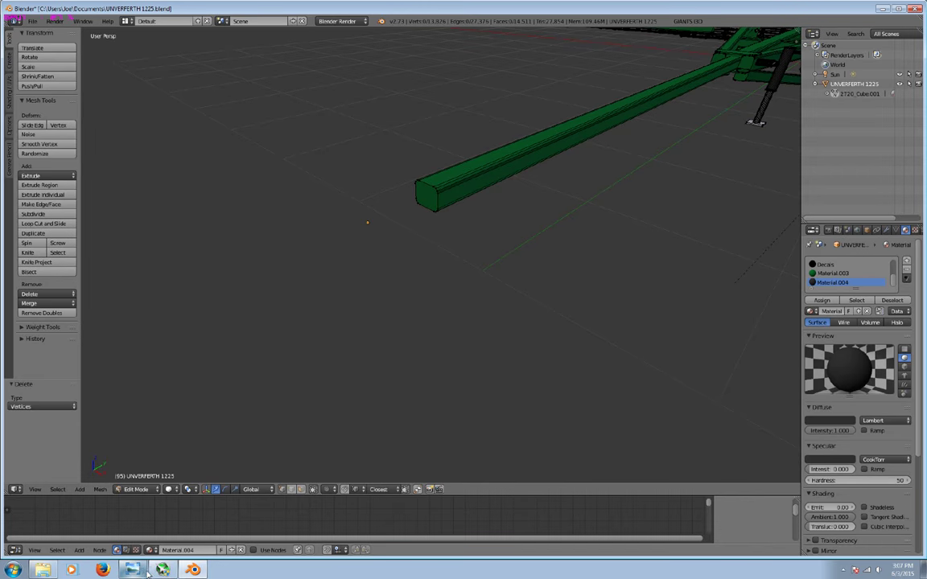
{"action": "left_click", "coordinate": [145, 571]}
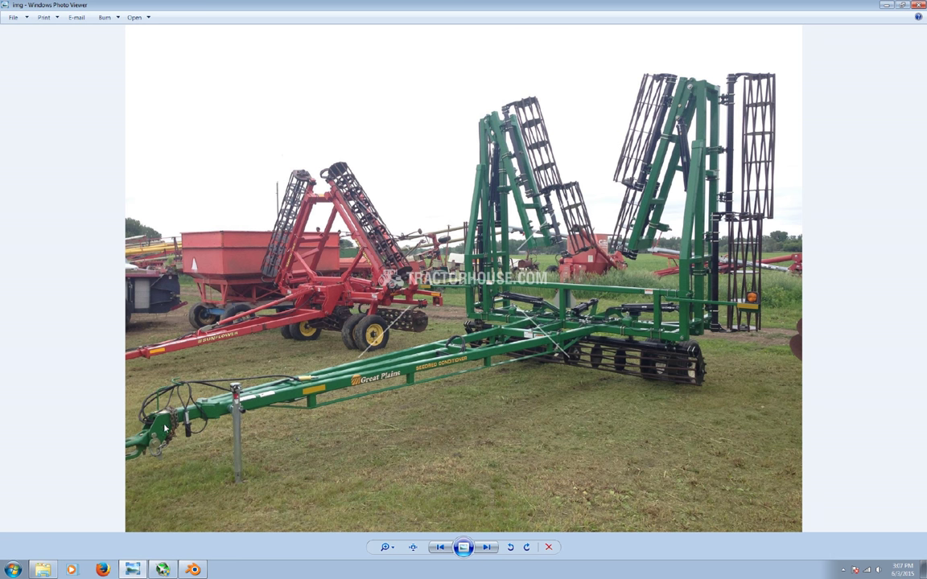
{"action": "left_click", "coordinate": [189, 571]}
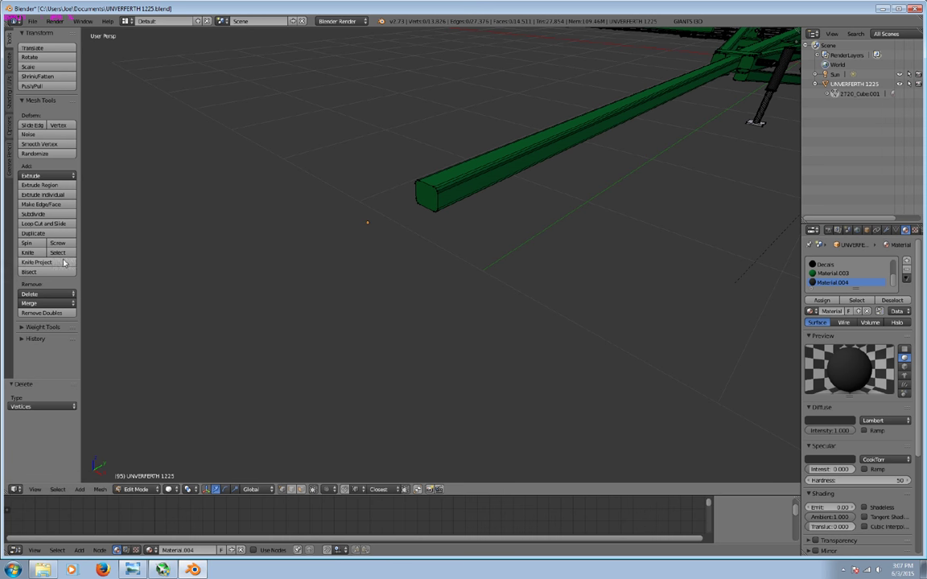
Add a cube and position it at the tongue's front end along Y and Z.
{"action": "left_click", "coordinate": [9, 58]}
{"action": "left_click", "coordinate": [50, 67]}
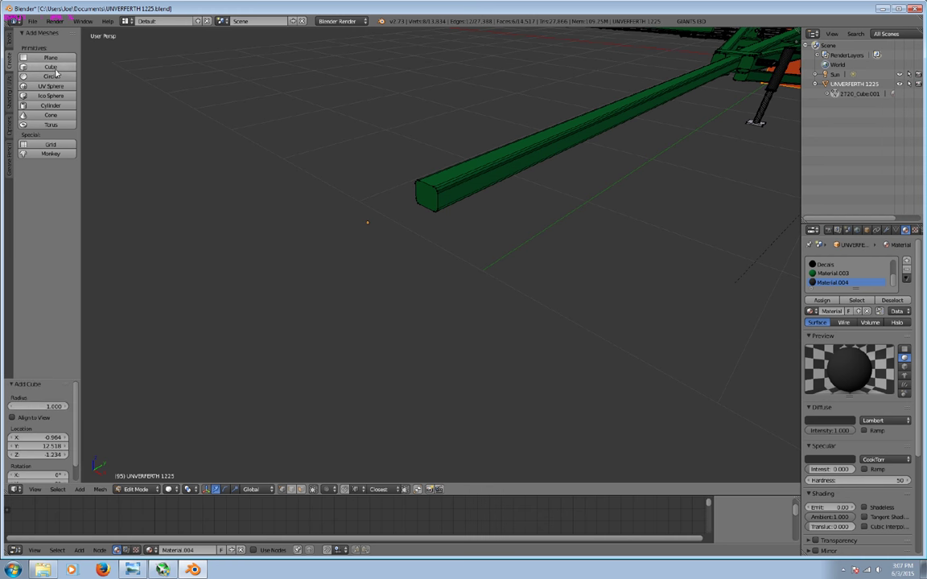
{"action": "scroll", "coordinate": [584, 200], "scroll_direction": "down", "scroll_amount": 4}
{"action": "key", "text": "g"}
{"action": "key", "text": "y"}
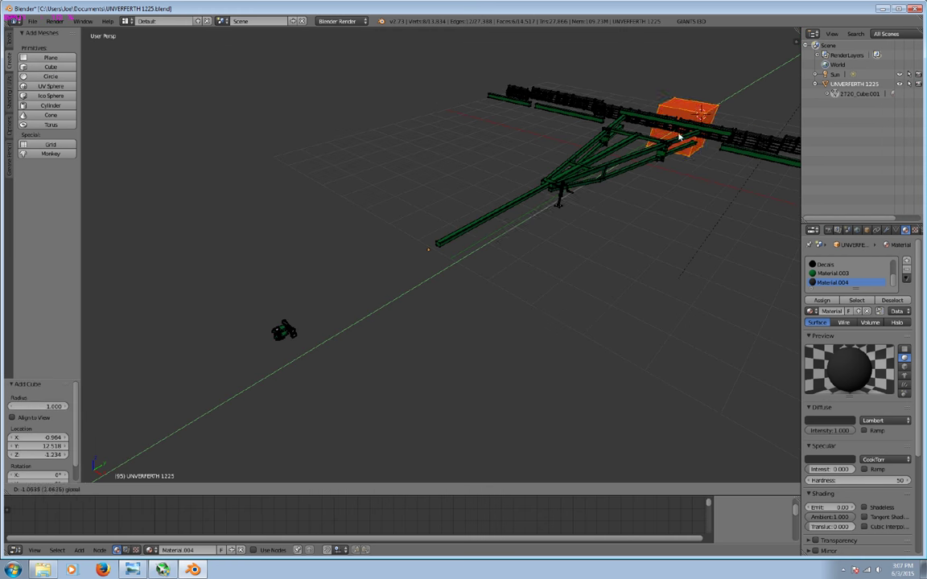
{"action": "left_click", "coordinate": [483, 254]}
{"action": "middle_click_drag", "start_coordinate": [483, 253], "coordinate": [525, 238]}
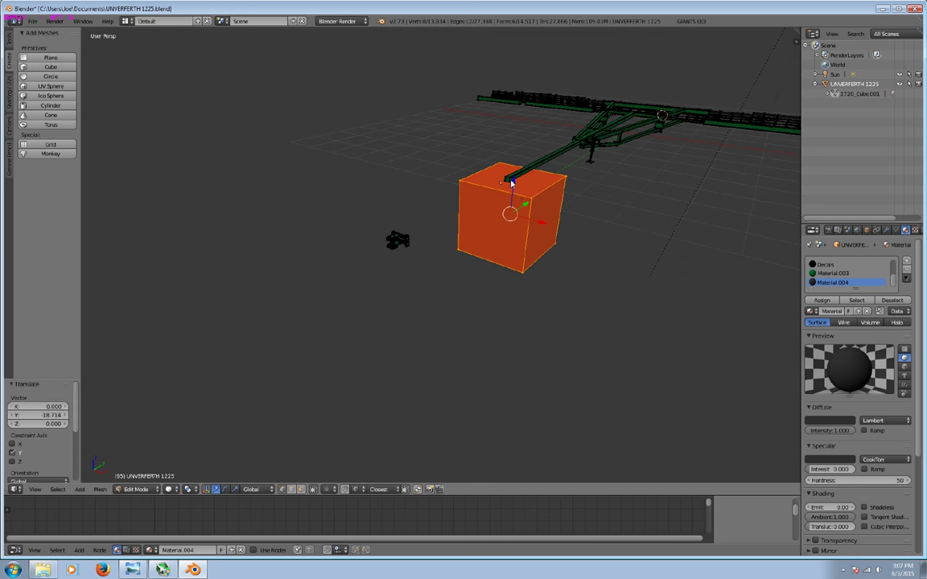
{"action": "key", "text": "g"}
{"action": "key", "text": "z"}
{"action": "left_click", "coordinate": [573, 190]}
Shrink the cube, shift it along Y, then shrink it further.
{"action": "key", "text": "s"}
{"action": "left_click", "coordinate": [563, 187]}
{"action": "key", "text": "g"}
{"action": "key", "text": "y"}
{"action": "left_click", "coordinate": [521, 186]}
{"action": "scroll", "coordinate": [554, 191], "scroll_direction": "up", "scroll_amount": 3}
{"action": "scroll", "coordinate": [534, 255], "scroll_direction": "up", "scroll_amount": 2}
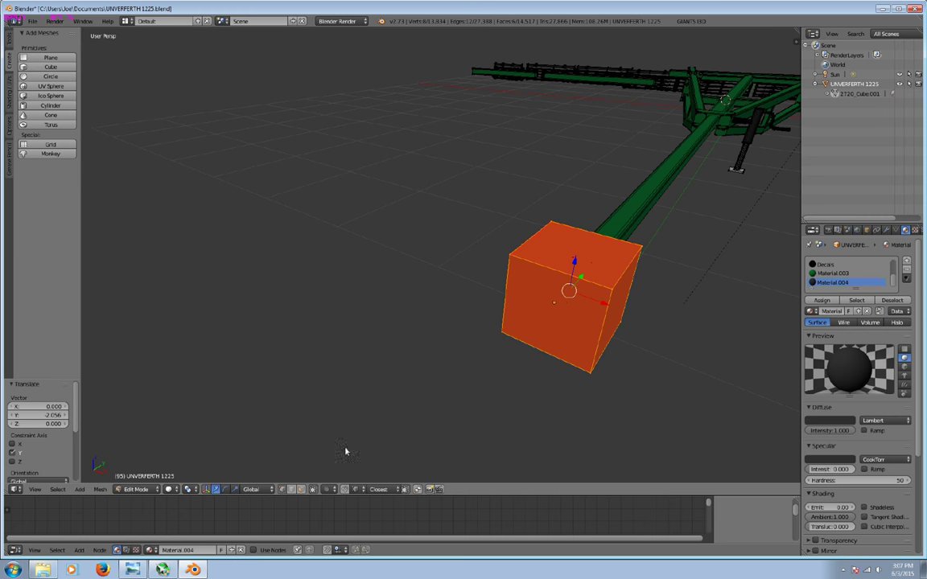
{"action": "key", "text": "s"}
{"action": "left_click", "coordinate": [543, 362]}
Raise the cube along Z, scale it down again and nudge it into place.
{"action": "mouse_move", "coordinate": [544, 362]}
{"action": "middle_mouse_down"}
{"action": "mouse_move", "coordinate": [547, 347]}
{"action": "mouse_move", "coordinate": [478, 338]}
{"action": "mouse_move", "coordinate": [511, 335]}
{"action": "mouse_move", "coordinate": [457, 137]}
{"action": "middle_mouse_up"}
{"action": "key", "text": "g"}
{"action": "key", "text": "z"}
{"action": "left_click", "coordinate": [421, 92]}
{"action": "key", "text": "s"}
{"action": "left_click", "coordinate": [471, 190]}
{"action": "key", "text": "Tab"}
{"action": "left_click_drag", "start_coordinate": [415, 109], "coordinate": [417, 80]}
{"action": "left_click_drag", "start_coordinate": [434, 122], "coordinate": [435, 130]}
Assign the green Material.003 to the cube.
{"action": "mouse_move", "coordinate": [438, 155]}
{"action": "middle_mouse_down"}
{"action": "mouse_move", "coordinate": [496, 228]}
{"action": "mouse_move", "coordinate": [650, 289]}
{"action": "mouse_move", "coordinate": [524, 282]}
{"action": "middle_mouse_up"}
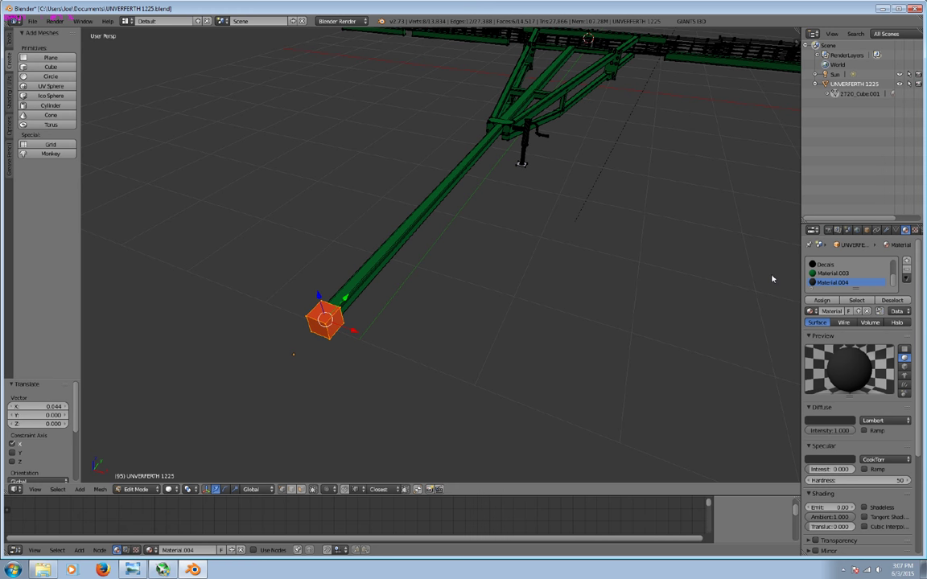
{"action": "left_click", "coordinate": [832, 273]}
{"action": "left_click", "coordinate": [821, 299]}
{"action": "scroll", "coordinate": [493, 355], "scroll_direction": "up", "scroll_amount": 3}
{"action": "middle_click_drag", "start_coordinate": [493, 355], "coordinate": [540, 325], "text": "shift"}
Flatten the cube along X into a thin plate and move it along X.
{"action": "left_click", "coordinate": [235, 490]}
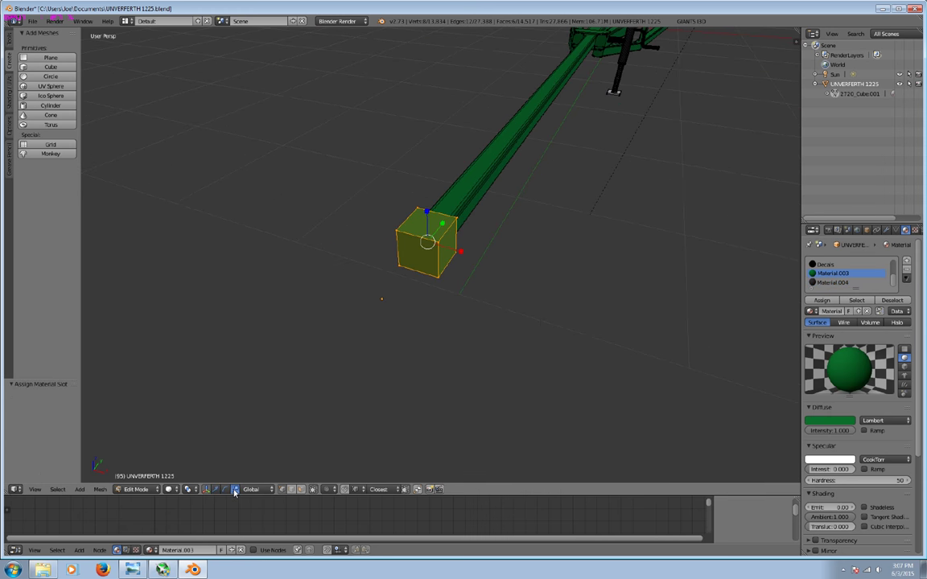
{"action": "left_click_drag", "start_coordinate": [460, 252], "coordinate": [434, 248]}
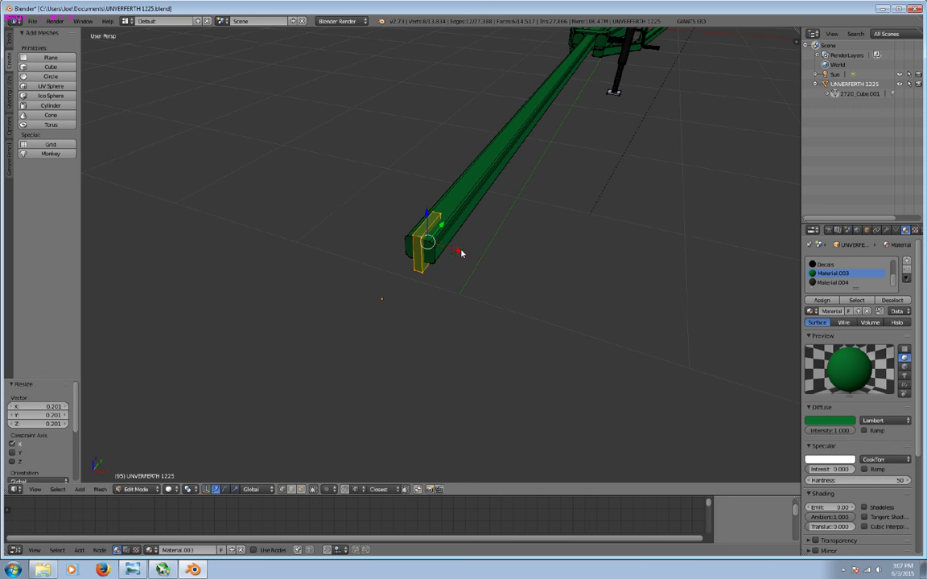
{"action": "key", "text": "g"}
{"action": "key", "text": "x"}
{"action": "left_click", "coordinate": [439, 266]}
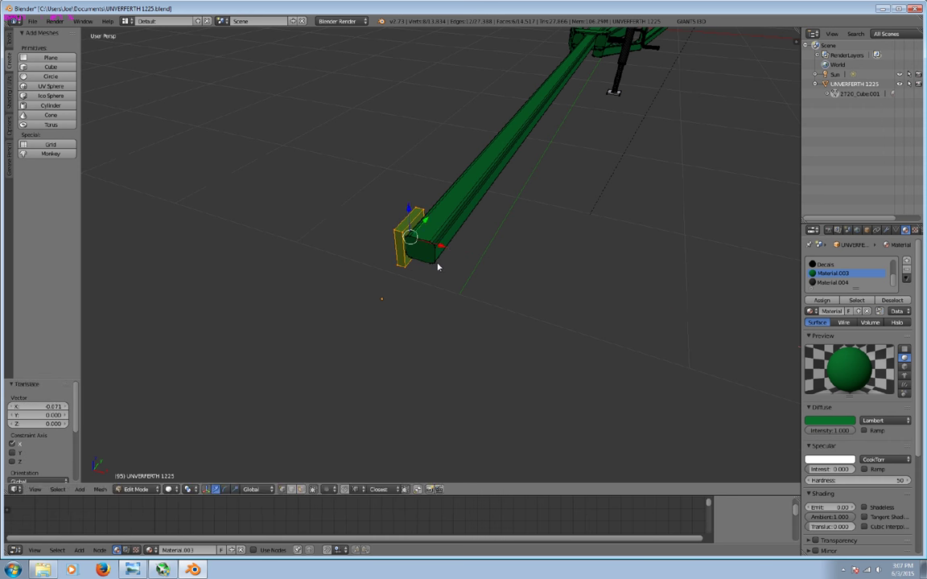
{"action": "left_click", "coordinate": [133, 570]}
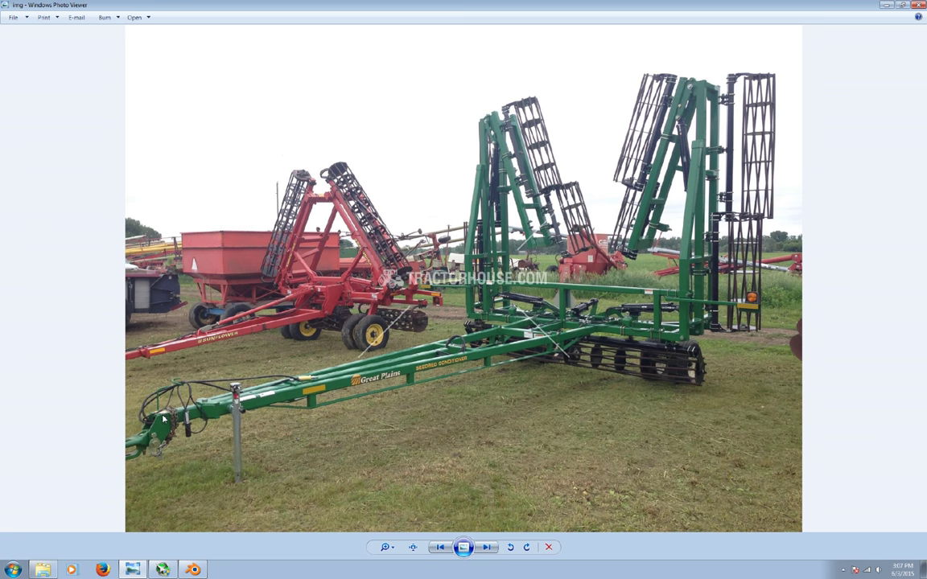
Select the plate's end face, extrude it and lower it along Z.
{"action": "key", "text": "alt+Tab"}
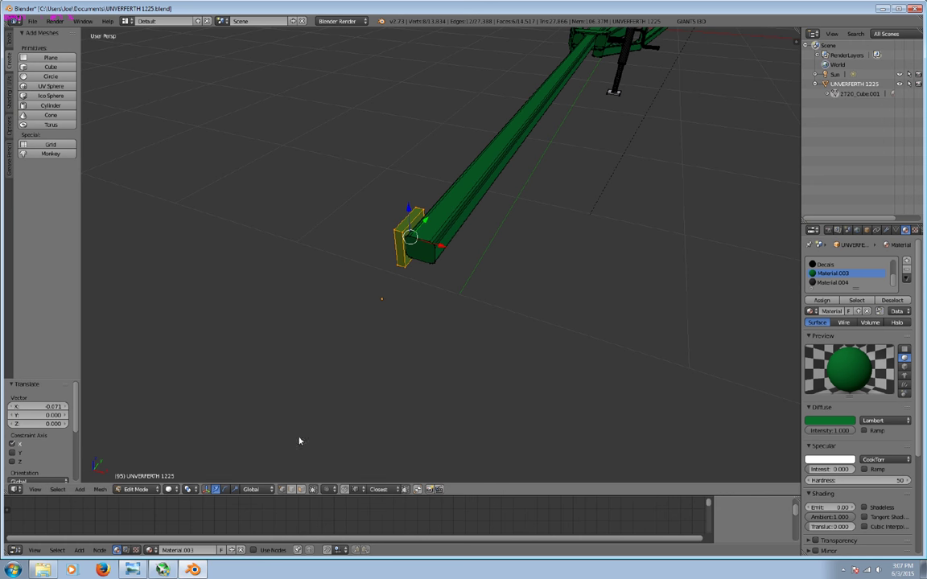
{"action": "key", "text": "a"}
{"action": "key", "text": "c"}
{"action": "scroll", "coordinate": [400, 257], "scroll_direction": "up", "scroll_amount": 5}
{"action": "key", "text": "e"}
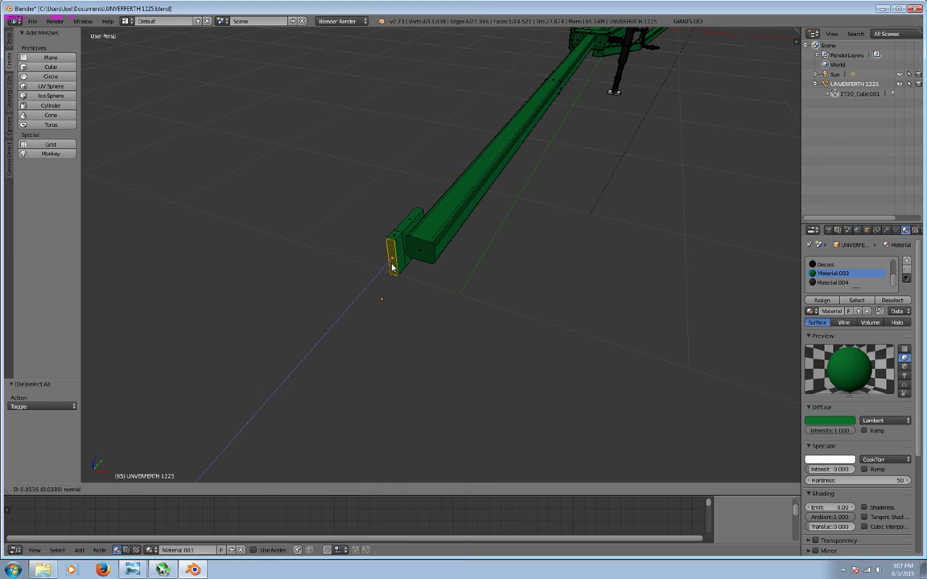
{"action": "left_click", "coordinate": [383, 274]}
{"action": "left_click_drag", "start_coordinate": [382, 248], "coordinate": [383, 238]}
{"action": "mouse_move", "coordinate": [382, 238]}
{"action": "middle_mouse_down"}
{"action": "mouse_move", "coordinate": [474, 346]}
{"action": "mouse_move", "coordinate": [348, 430]}
{"action": "mouse_move", "coordinate": [525, 296]}
{"action": "mouse_move", "coordinate": [424, 428]}
{"action": "mouse_move", "coordinate": [506, 310]}
{"action": "mouse_move", "coordinate": [474, 362]}
{"action": "mouse_move", "coordinate": [542, 298]}
{"action": "mouse_move", "coordinate": [489, 337]}
{"action": "mouse_move", "coordinate": [496, 323]}
{"action": "mouse_move", "coordinate": [478, 325]}
{"action": "middle_mouse_up"}
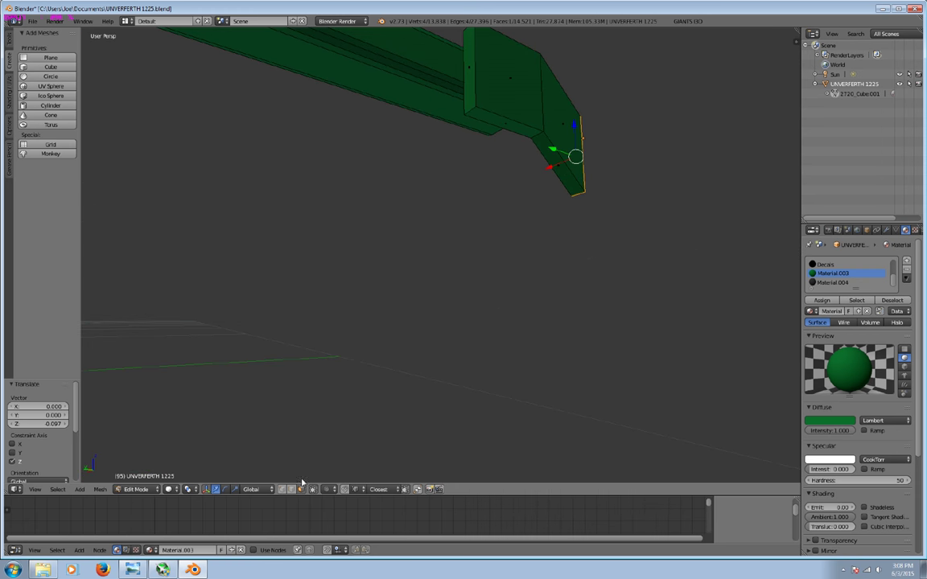
Lower a corner vertex of the plate along Z.
{"action": "key", "text": "a"}
{"action": "left_click", "coordinate": [540, 138]}
{"action": "right_click", "coordinate": [543, 144]}
{"action": "key", "text": "g"}
{"action": "key", "text": "z"}
{"action": "left_click", "coordinate": [533, 119]}
{"action": "mouse_move", "coordinate": [533, 118]}
{"action": "middle_mouse_down"}
{"action": "mouse_move", "coordinate": [388, 217]}
{"action": "mouse_move", "coordinate": [349, 275]}
{"action": "middle_mouse_up"}
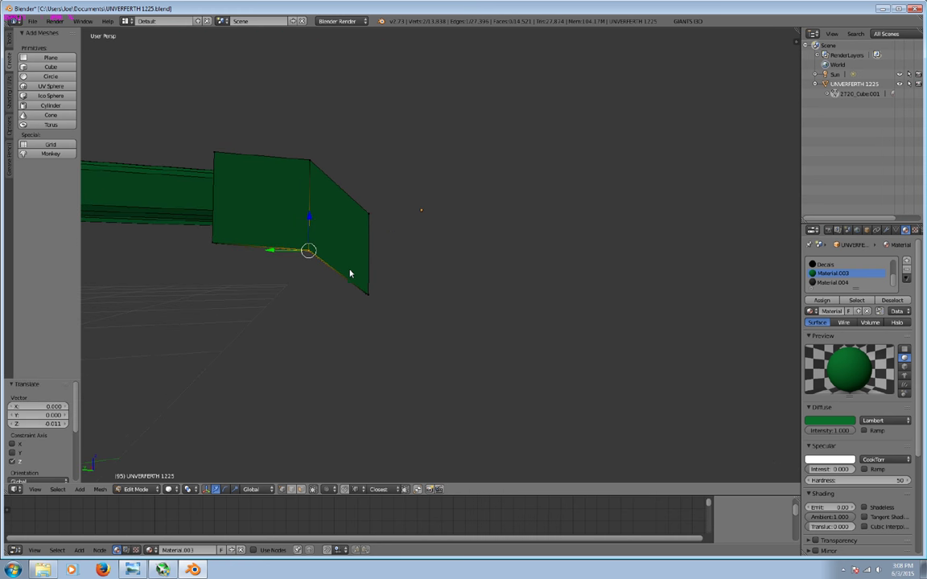
{"action": "key", "text": "g"}
{"action": "key", "text": "z"}
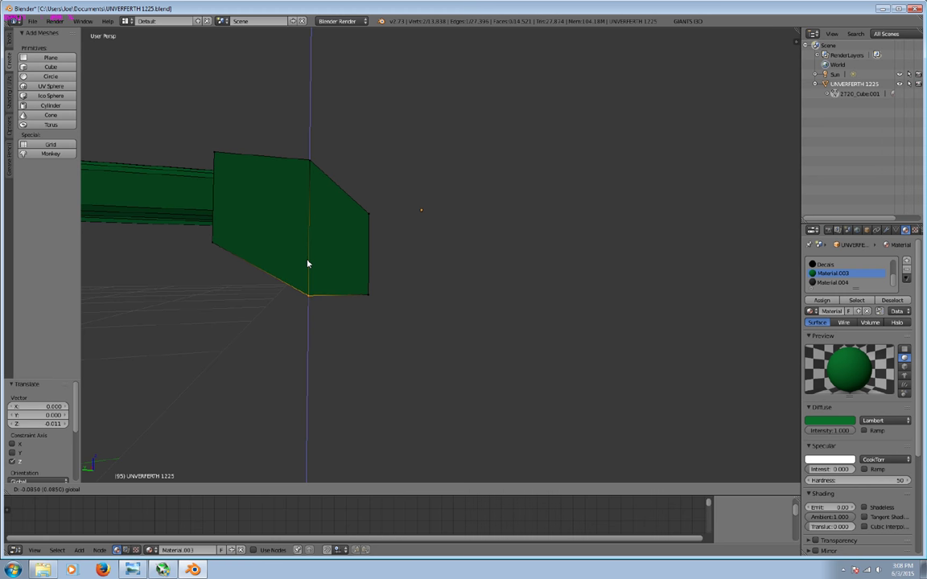
{"action": "left_click", "coordinate": [308, 263]}
Select another plate vertex and adjust its height along Z.
{"action": "key", "text": "a"}
{"action": "middle_click_drag", "start_coordinate": [370, 316], "coordinate": [403, 279]}
{"action": "key", "text": "c"}
{"action": "left_click", "coordinate": [410, 217]}
{"action": "right_click", "coordinate": [414, 220]}
{"action": "key", "text": "g"}
{"action": "key", "text": "z"}
{"action": "left_click", "coordinate": [399, 225]}
{"action": "mouse_move", "coordinate": [347, 481]}
{"action": "middle_mouse_down"}
{"action": "mouse_move", "coordinate": [413, 362]}
{"action": "mouse_move", "coordinate": [337, 403]}
{"action": "mouse_move", "coordinate": [403, 385]}
{"action": "mouse_move", "coordinate": [306, 459]}
{"action": "middle_mouse_up"}
Select the plate's end face and extrude it again.
{"action": "key", "text": "a"}
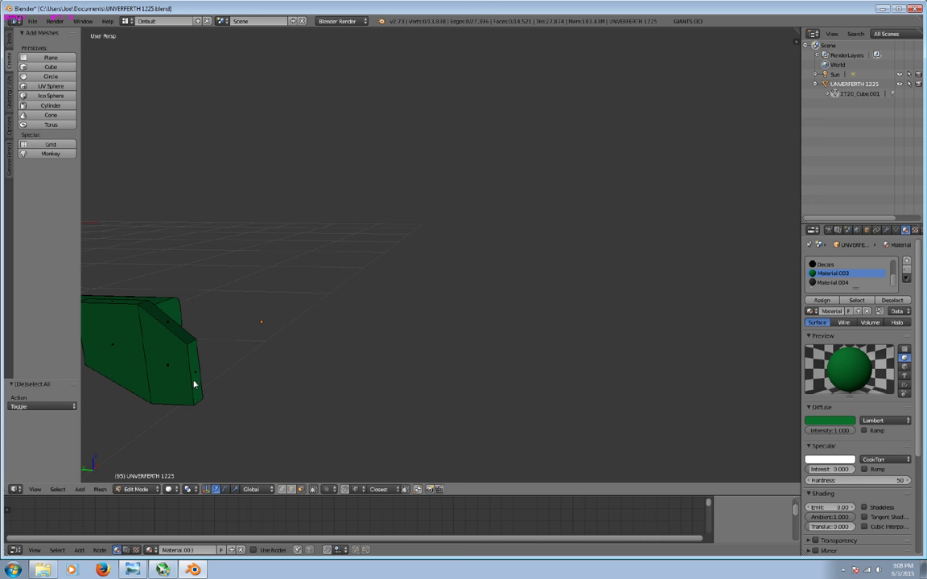
{"action": "key", "text": "a"}
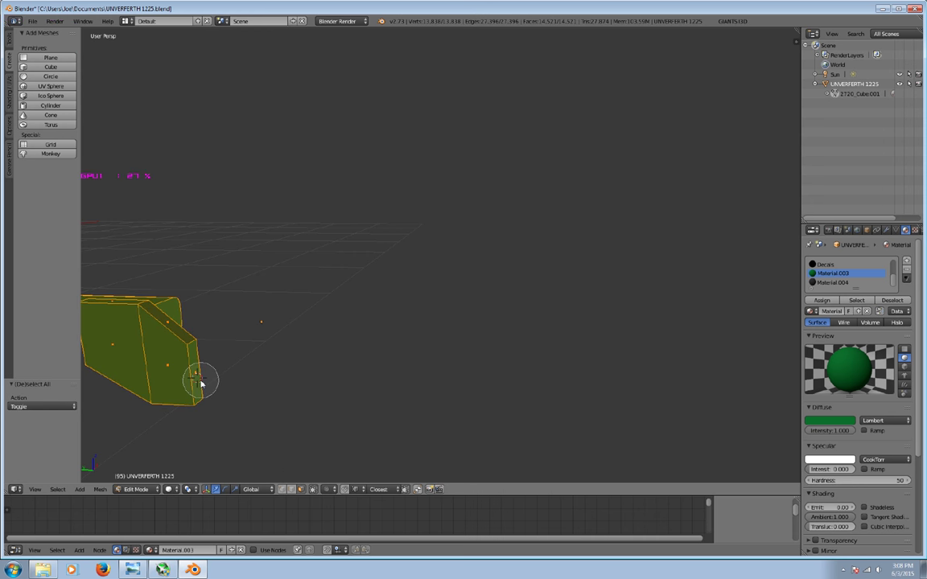
{"action": "key", "text": "a"}
{"action": "right_click", "coordinate": [196, 374]}
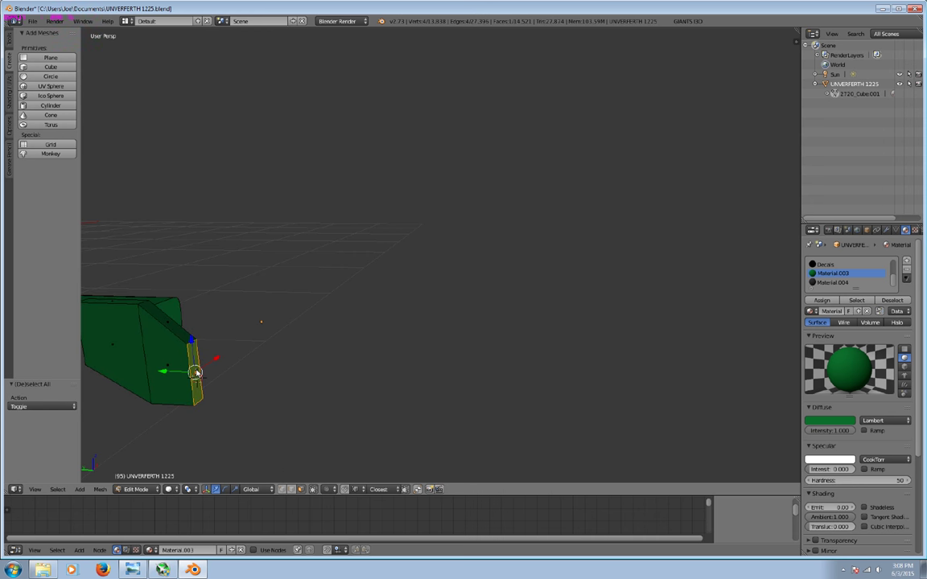
{"action": "key", "text": "e"}
{"action": "left_click", "coordinate": [181, 378]}
{"action": "mouse_move", "coordinate": [227, 367]}
{"action": "middle_mouse_down"}
{"action": "mouse_move", "coordinate": [160, 329]}
{"action": "mouse_move", "coordinate": [439, 379]}
{"action": "mouse_move", "coordinate": [401, 393]}
{"action": "mouse_move", "coordinate": [374, 389]}
{"action": "mouse_move", "coordinate": [424, 424]}
{"action": "mouse_move", "coordinate": [354, 387]}
{"action": "mouse_move", "coordinate": [698, 314]}
{"action": "mouse_move", "coordinate": [605, 374]}
{"action": "mouse_move", "coordinate": [569, 378]}
{"action": "mouse_move", "coordinate": [623, 275]}
{"action": "mouse_move", "coordinate": [397, 383]}
{"action": "mouse_move", "coordinate": [435, 372]}
{"action": "mouse_move", "coordinate": [525, 279]}
{"action": "mouse_move", "coordinate": [574, 294]}
{"action": "mouse_move", "coordinate": [600, 358]}
{"action": "mouse_move", "coordinate": [406, 368]}
{"action": "mouse_move", "coordinate": [494, 294]}
{"action": "middle_mouse_up"}
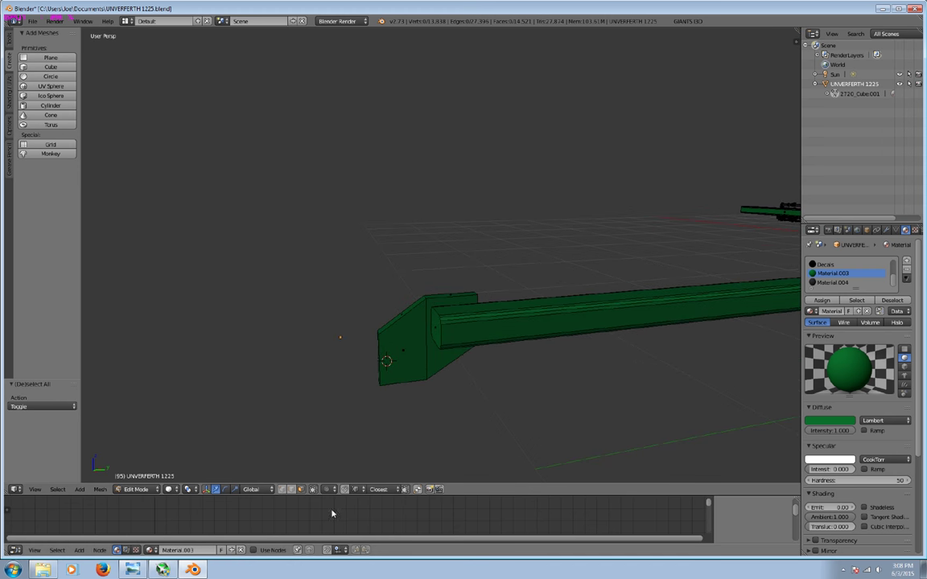
Duplicate the plate's narrow end face, shift it along X, and stretch it along Z.
{"action": "mouse_move", "coordinate": [275, 443]}
{"action": "middle_mouse_down"}
{"action": "mouse_move", "coordinate": [391, 424]}
{"action": "mouse_move", "coordinate": [369, 424]}
{"action": "middle_mouse_up"}
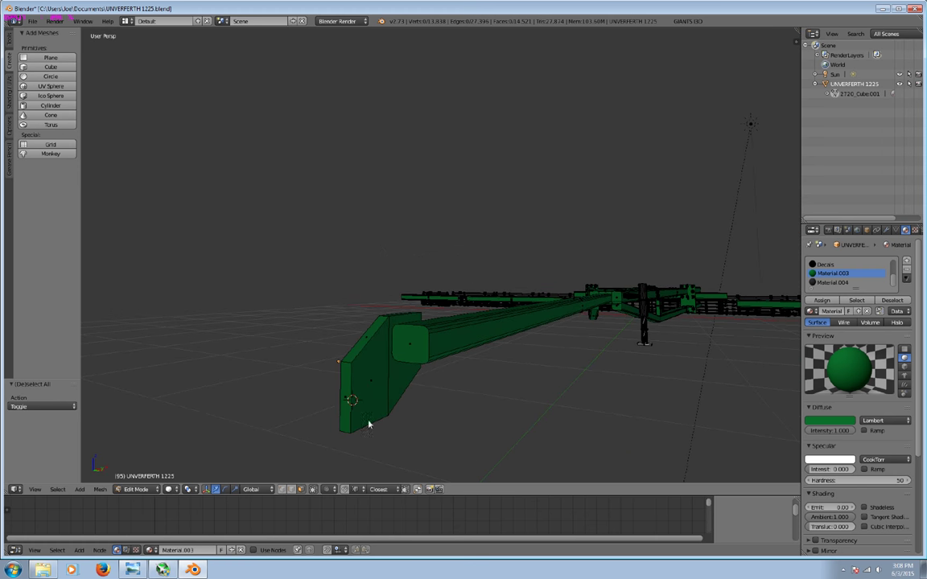
{"action": "right_click", "coordinate": [349, 400]}
{"action": "key", "text": "shift+d"}
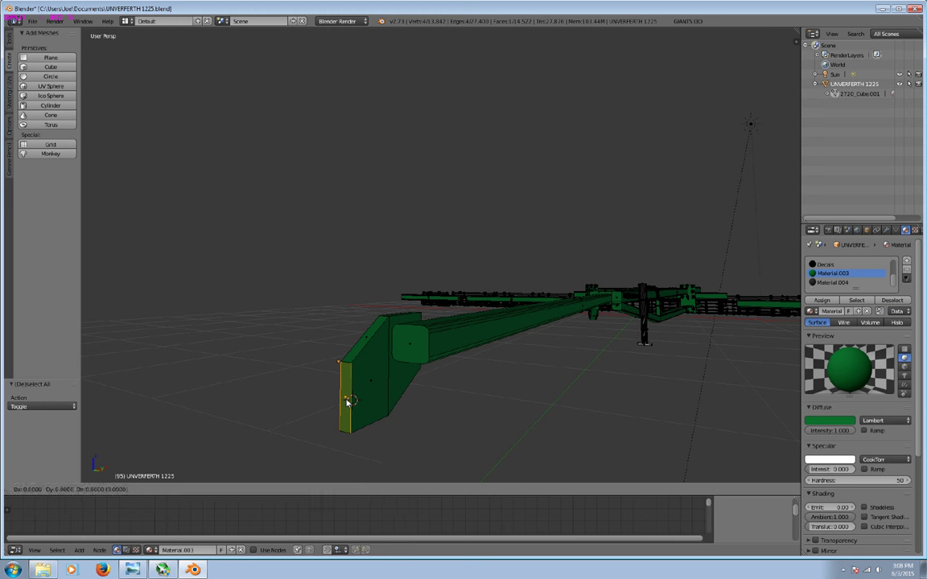
{"action": "right_click", "coordinate": [348, 399]}
{"action": "mouse_move", "coordinate": [371, 400]}
{"action": "middle_mouse_down"}
{"action": "mouse_move", "coordinate": [453, 432]}
{"action": "mouse_move", "coordinate": [395, 429]}
{"action": "middle_mouse_up"}
{"action": "key", "text": "g"}
{"action": "key", "text": "x"}
{"action": "left_click", "coordinate": [393, 416]}
{"action": "left_click", "coordinate": [237, 490]}
{"action": "mouse_move", "coordinate": [414, 350]}
{"action": "left_mouse_down"}
{"action": "mouse_move", "coordinate": [412, 366]}
{"action": "mouse_move", "coordinate": [515, 388]}
{"action": "left_mouse_up"}
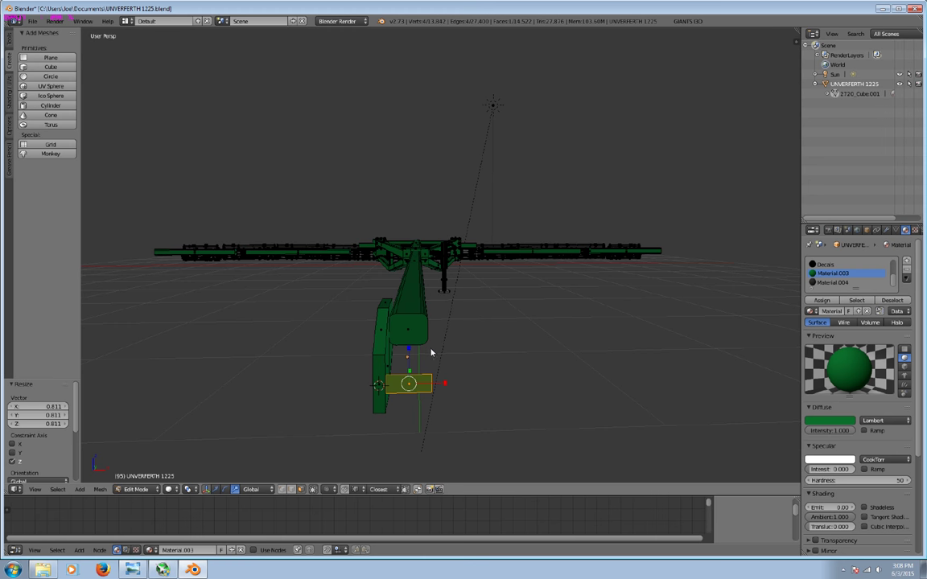
Extrude the duplicated face into a box below the front of the hitch plate.
{"action": "middle_click_drag", "start_coordinate": [408, 348], "coordinate": [341, 369]}
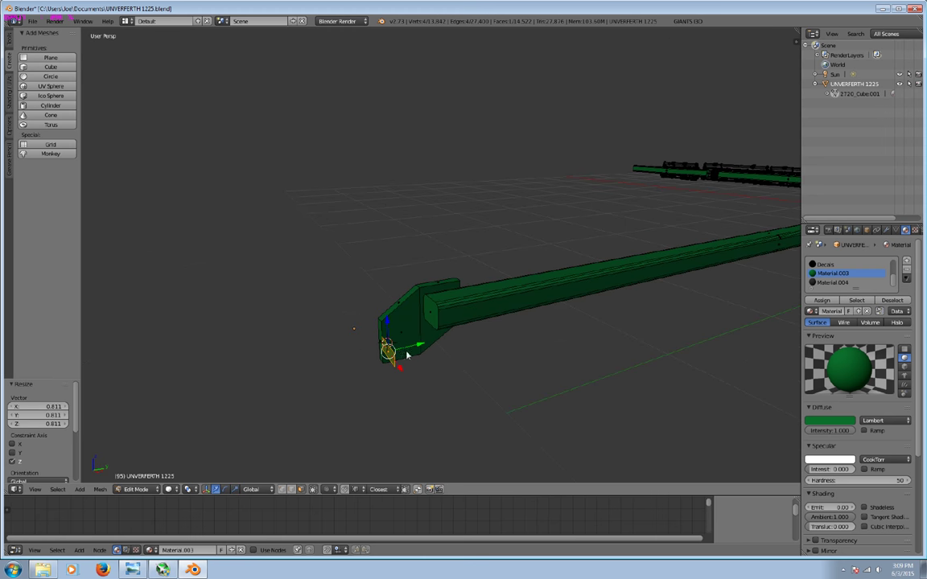
{"action": "key", "text": "e"}
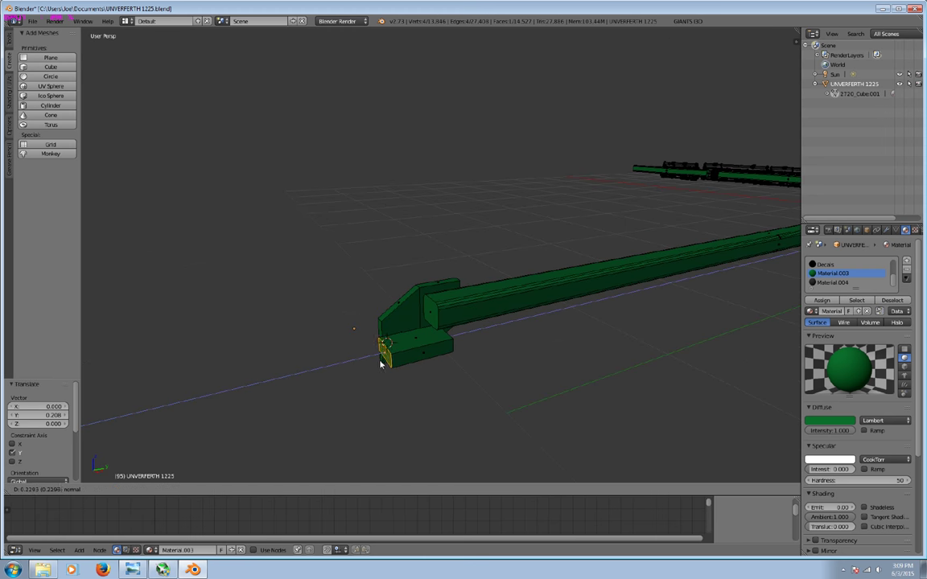
{"action": "left_click", "coordinate": [381, 364]}
{"action": "key", "text": "a"}
View the tongue tip from the front and compare with the Great Plains reference photo.
{"action": "mouse_move", "coordinate": [381, 363]}
{"action": "middle_mouse_down"}
{"action": "mouse_move", "coordinate": [497, 366]}
{"action": "mouse_move", "coordinate": [550, 354]}
{"action": "mouse_move", "coordinate": [533, 356]}
{"action": "middle_mouse_up"}
{"action": "scroll", "coordinate": [538, 354], "scroll_direction": "up", "scroll_amount": 5}
{"action": "middle_click_drag", "start_coordinate": [438, 383], "coordinate": [432, 384]}
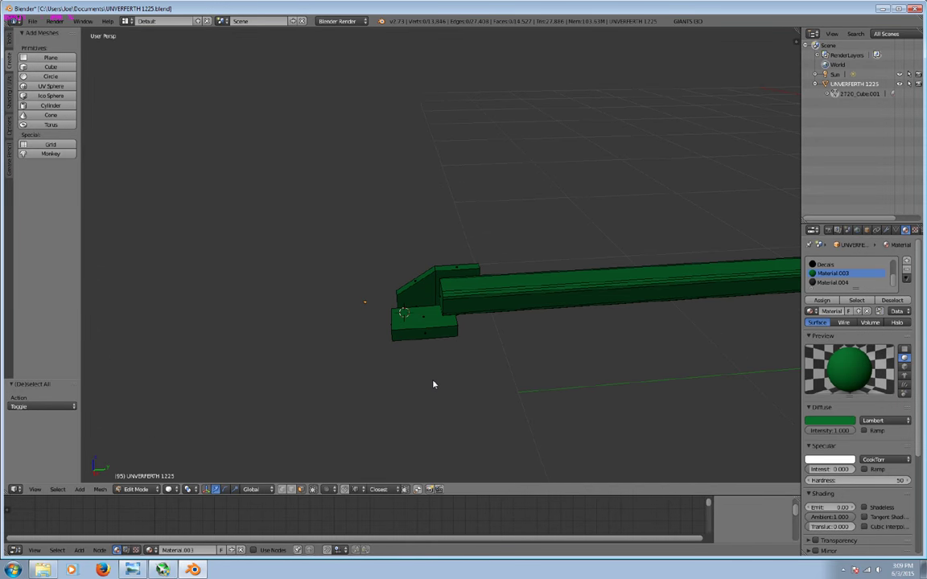
{"action": "left_click", "coordinate": [135, 570]}
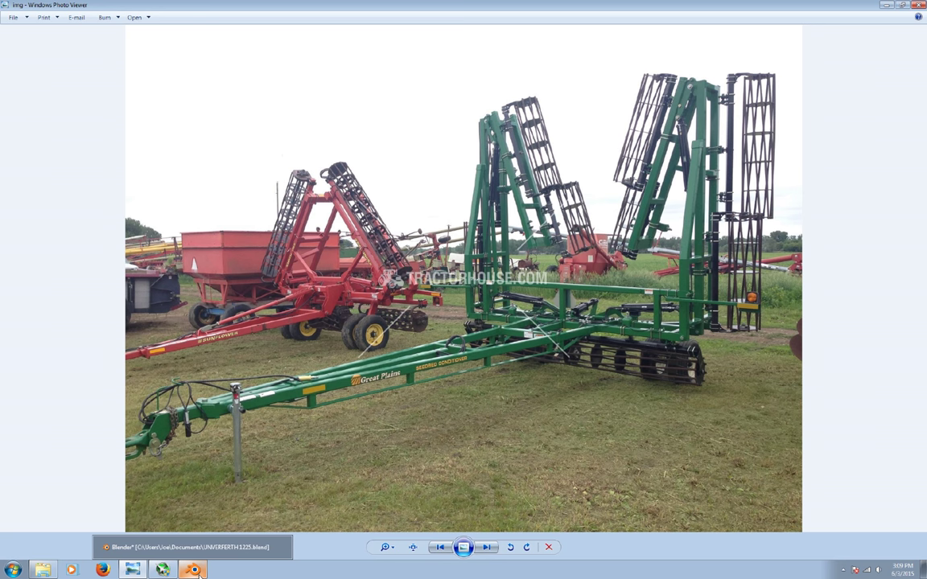
Duplicate the small box's front face and thin the copy along Y.
{"action": "left_click", "coordinate": [193, 570]}
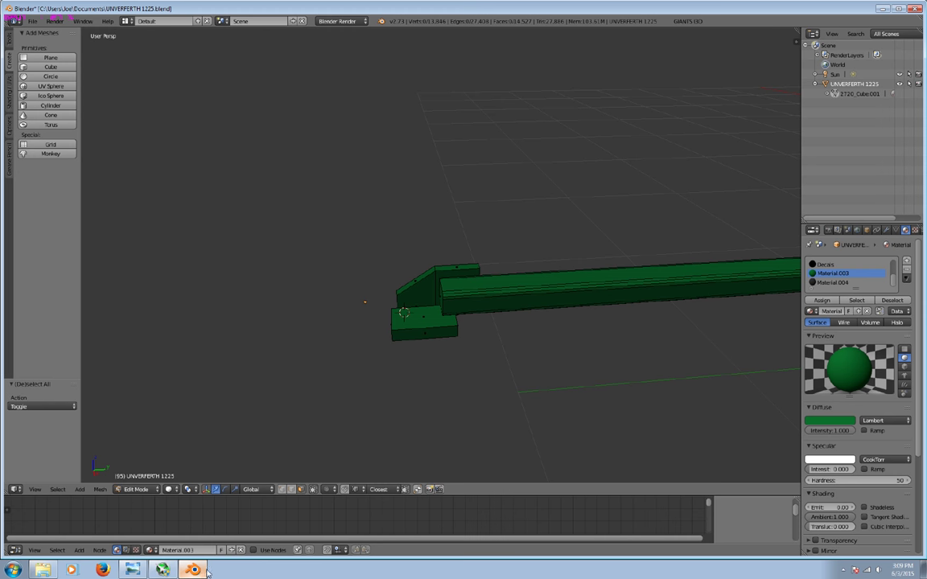
{"action": "mouse_move", "coordinate": [400, 375]}
{"action": "middle_mouse_down"}
{"action": "mouse_move", "coordinate": [443, 351]}
{"action": "mouse_move", "coordinate": [420, 378]}
{"action": "mouse_move", "coordinate": [448, 346]}
{"action": "middle_mouse_up"}
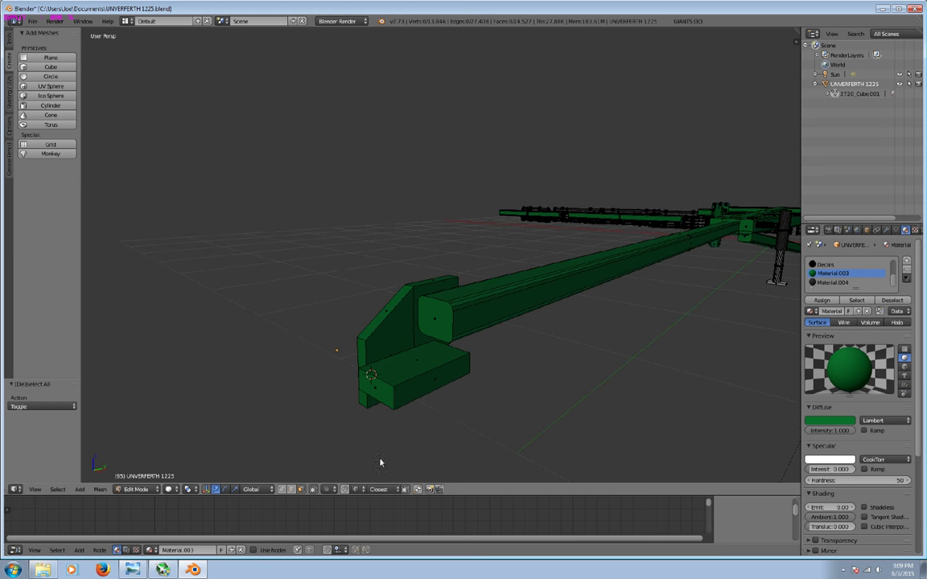
{"action": "right_click", "coordinate": [431, 388]}
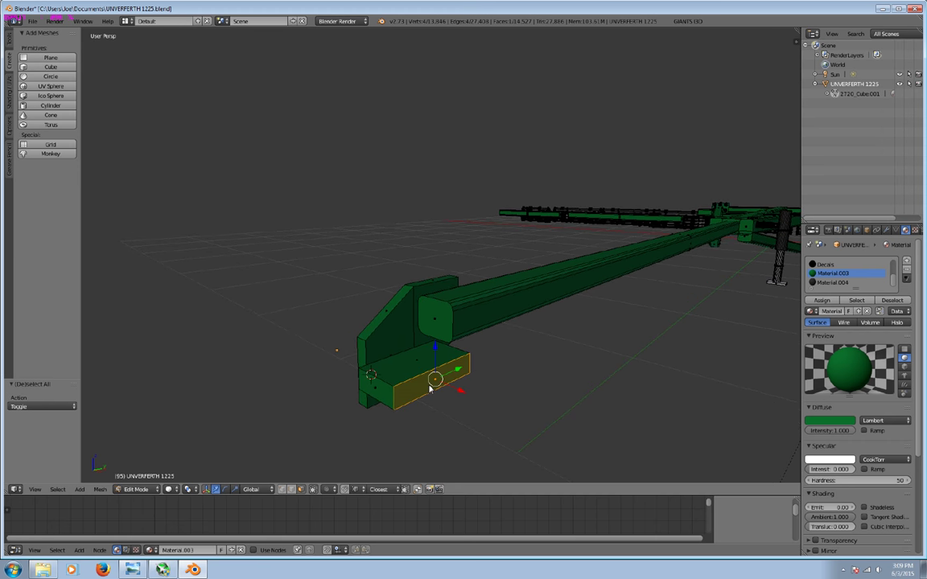
{"action": "key", "text": "shift+d"}
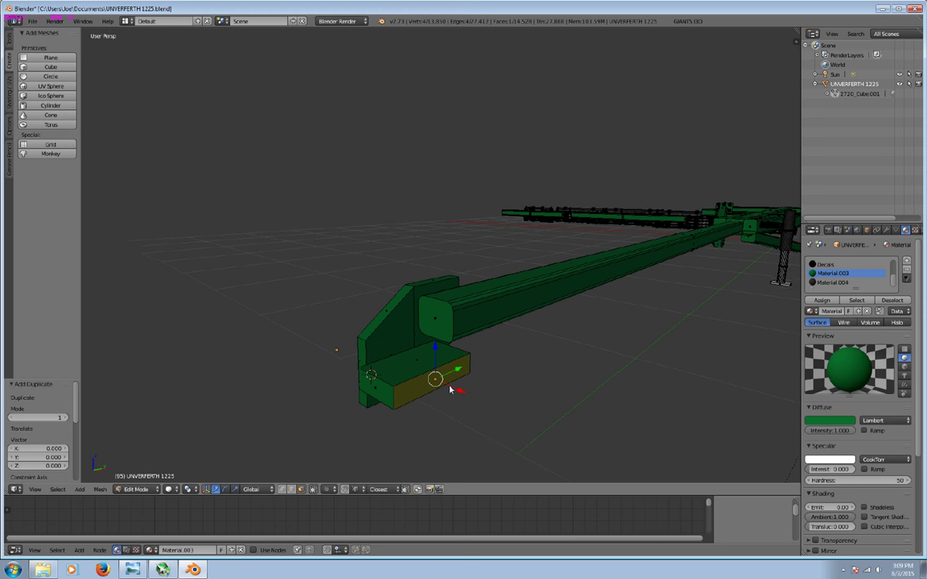
{"action": "middle_click_drag", "start_coordinate": [440, 385], "coordinate": [285, 452]}
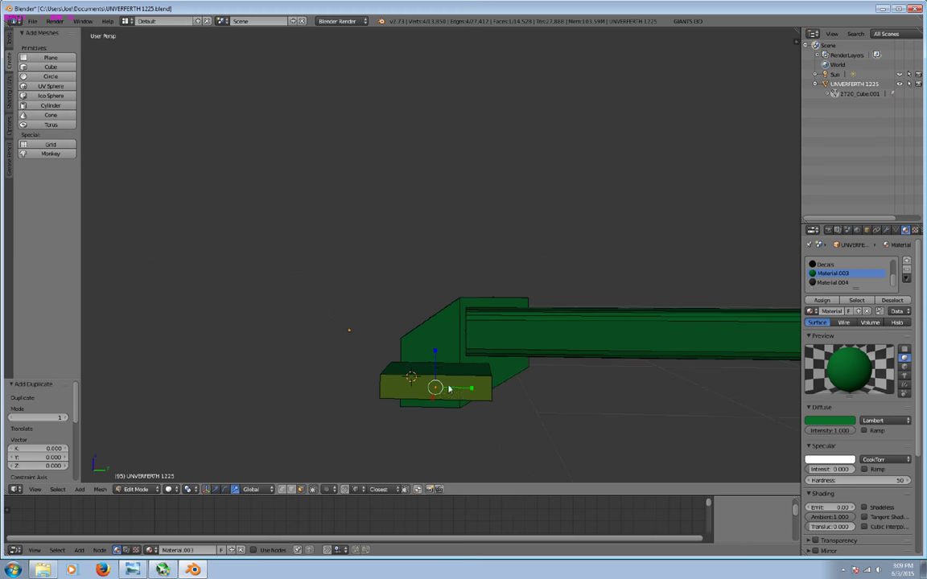
{"action": "key", "text": "s"}
{"action": "key", "text": "y"}
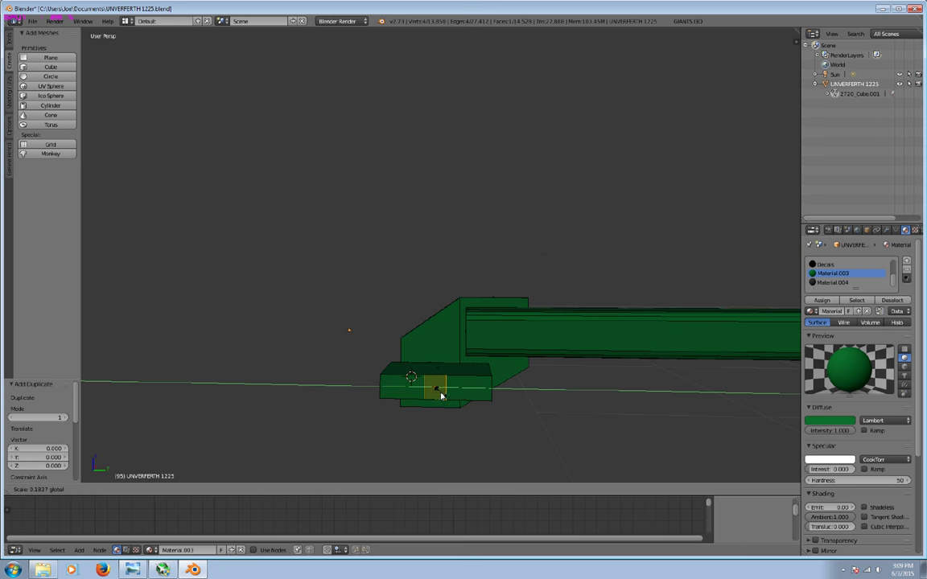
{"action": "left_click", "coordinate": [442, 395]}
Extrude the thinned face outward into a crossbar and select the whole bar.
{"action": "mouse_move", "coordinate": [450, 405]}
{"action": "middle_mouse_down"}
{"action": "mouse_move", "coordinate": [551, 434]}
{"action": "mouse_move", "coordinate": [488, 397]}
{"action": "middle_mouse_up"}
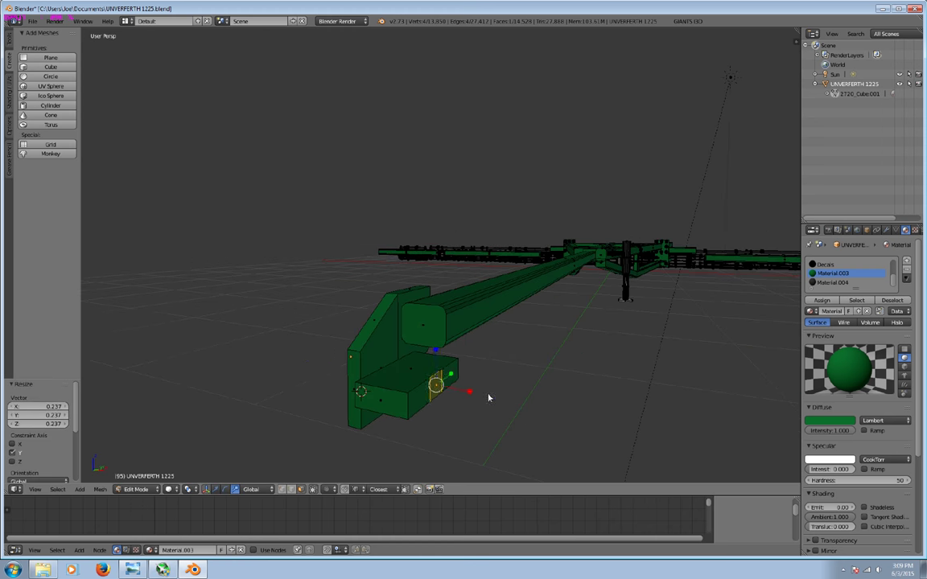
{"action": "key", "text": "e"}
{"action": "left_click", "coordinate": [603, 419]}
{"action": "key", "text": "a"}
{"action": "key", "text": "l"}
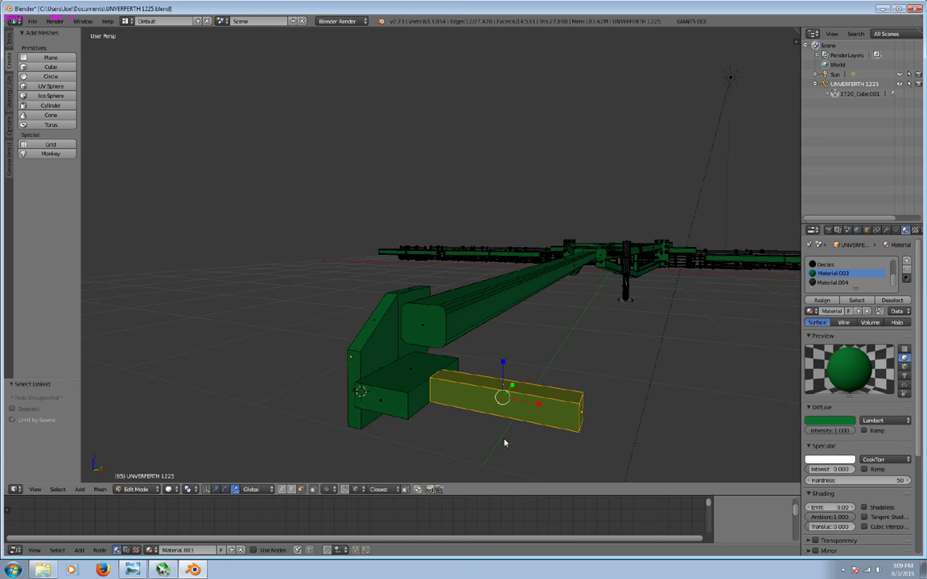
Position the crossbar along X and raise it 0.084 on Z.
{"action": "middle_click_drag", "start_coordinate": [265, 466], "coordinate": [482, 378]}
{"action": "key", "text": "g"}
{"action": "key", "text": "x"}
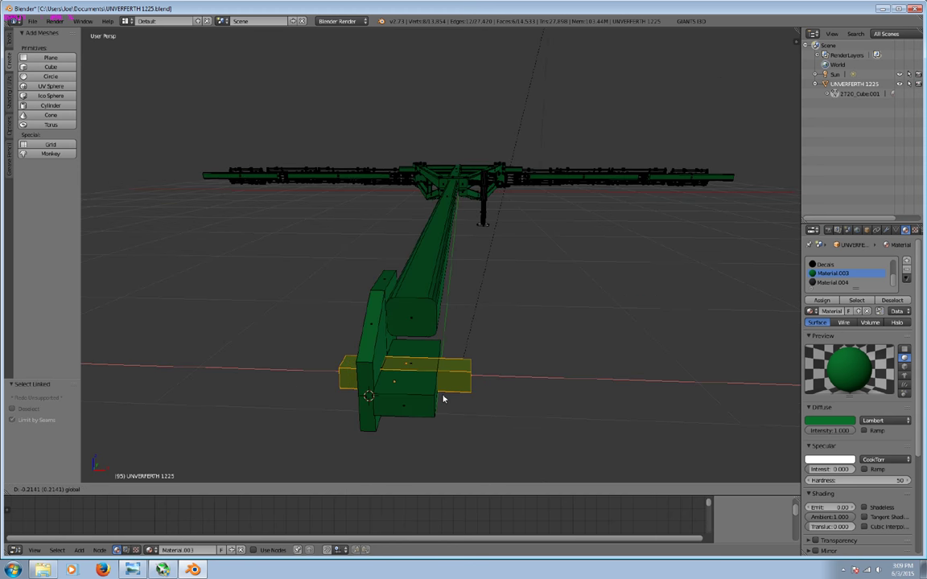
{"action": "left_click", "coordinate": [442, 398]}
{"action": "key", "text": "g"}
{"action": "key", "text": "z"}
{"action": "left_click", "coordinate": [422, 312]}
{"action": "mouse_move", "coordinate": [421, 312]}
{"action": "middle_mouse_down"}
{"action": "mouse_move", "coordinate": [447, 354]}
{"action": "mouse_move", "coordinate": [375, 449]}
{"action": "middle_mouse_up"}
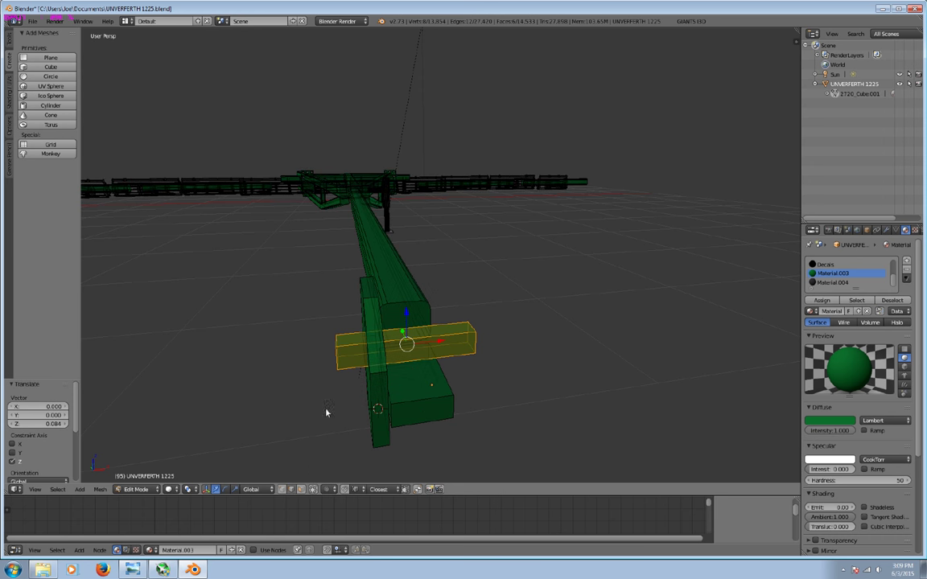
Select the crossbar's end face and begin beveling it into a rounded pin.
{"action": "key", "text": "a"}
{"action": "left_click", "coordinate": [348, 330]}
{"action": "middle_click_drag", "start_coordinate": [368, 341], "coordinate": [449, 318]}
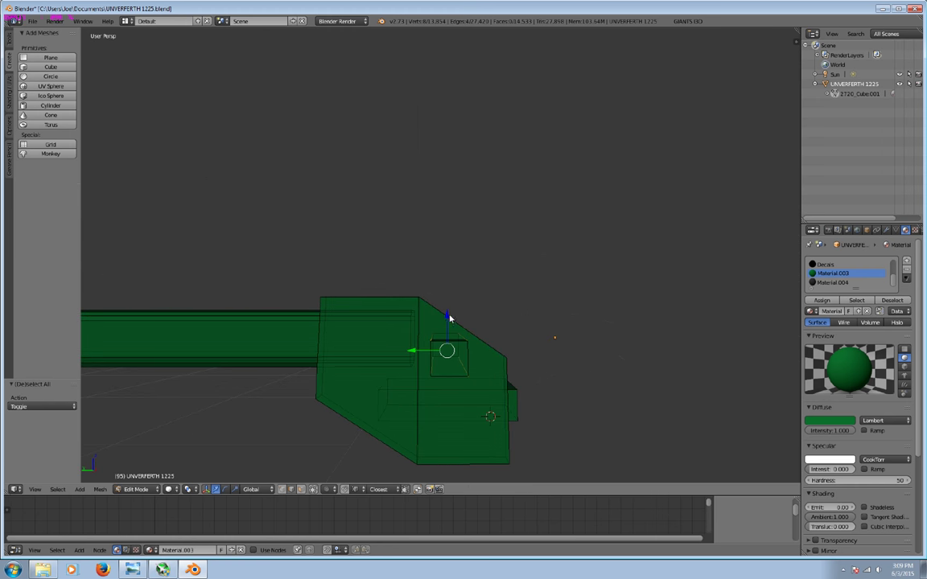
{"action": "key", "text": "ctrl+b"}
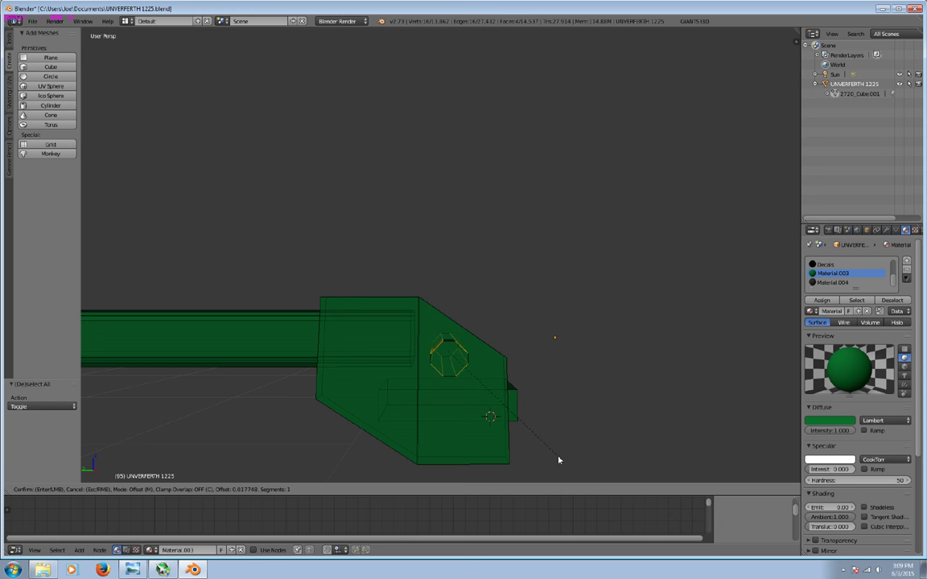
Confirm the bevel, then assign the grey Material.002 to the whole pin.
{"action": "left_click", "coordinate": [556, 460]}
{"action": "key", "text": "a"}
{"action": "middle_click_drag", "start_coordinate": [566, 432], "coordinate": [483, 438]}
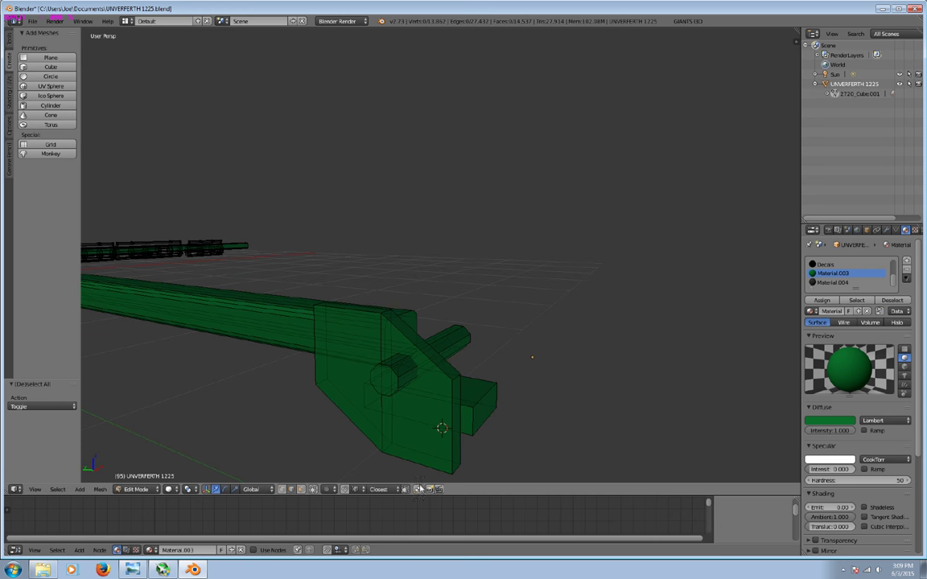
{"action": "left_click", "coordinate": [313, 490]}
{"action": "left_click", "coordinate": [302, 490]}
{"action": "key", "text": "l"}
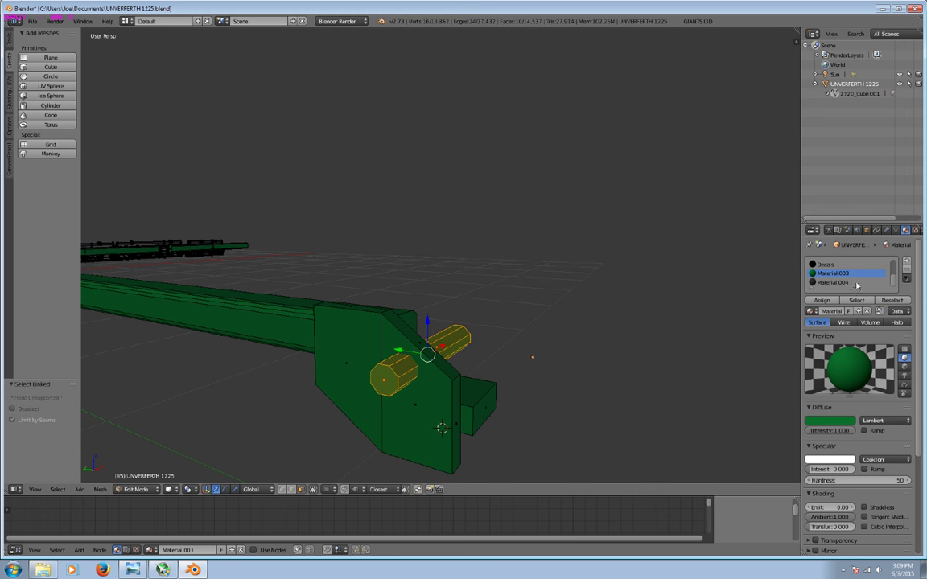
{"action": "scroll", "coordinate": [873, 271], "scroll_direction": "up", "scroll_amount": 1}
{"action": "left_click", "coordinate": [837, 265]}
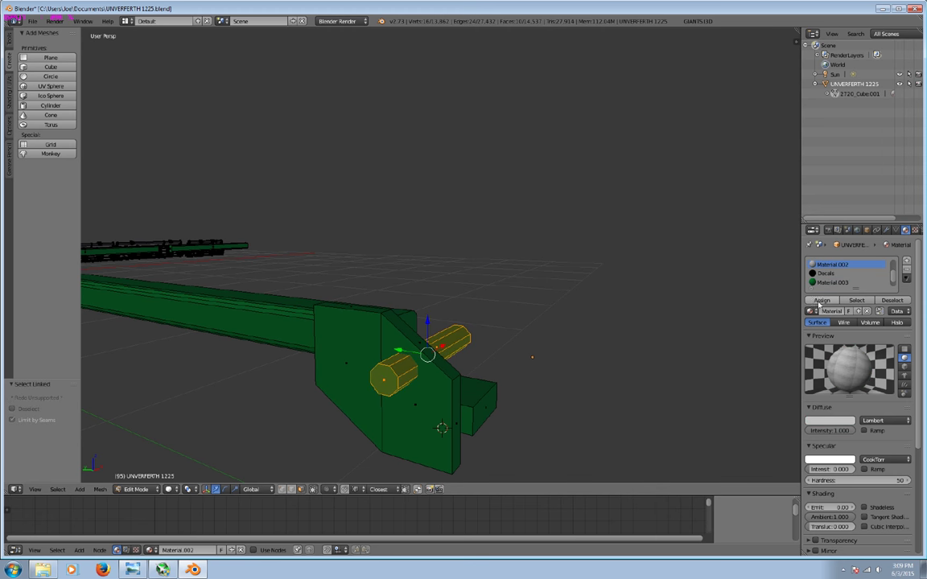
{"action": "left_click", "coordinate": [821, 300]}
Duplicate the grey pin and move the copy lower along Z.
{"action": "mouse_move", "coordinate": [761, 331]}
{"action": "middle_mouse_down"}
{"action": "mouse_move", "coordinate": [606, 362]}
{"action": "mouse_move", "coordinate": [482, 358]}
{"action": "mouse_move", "coordinate": [316, 453]}
{"action": "middle_mouse_up"}
{"action": "scroll", "coordinate": [619, 354], "scroll_direction": "up", "scroll_amount": 1}
{"action": "key", "text": "shift+d"}
{"action": "key", "text": "g"}
{"action": "key", "text": "z"}
{"action": "left_click", "coordinate": [438, 361]}
{"action": "key", "text": "a"}
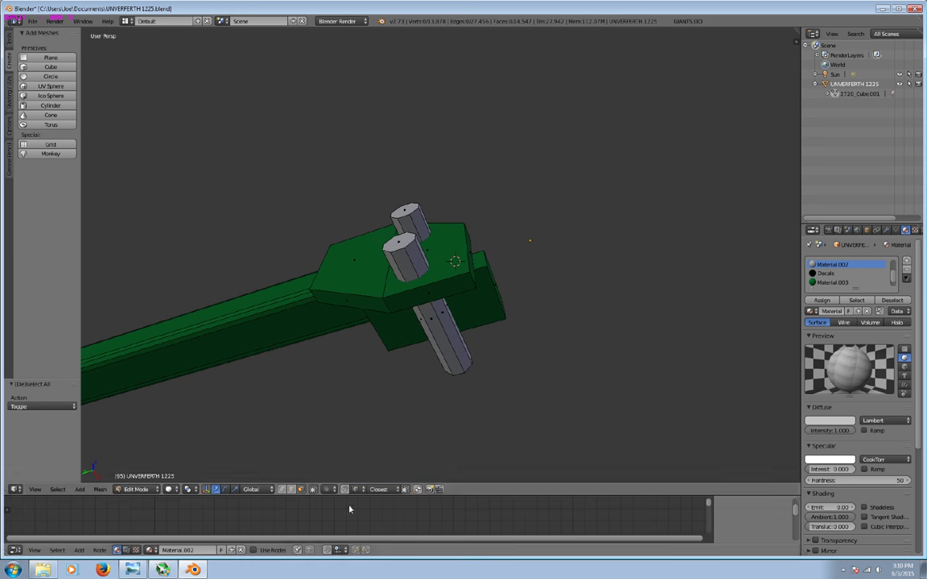
Reshape the lower hitch plate by moving one face along Z and another along Y.
{"action": "right_click", "coordinate": [471, 314]}
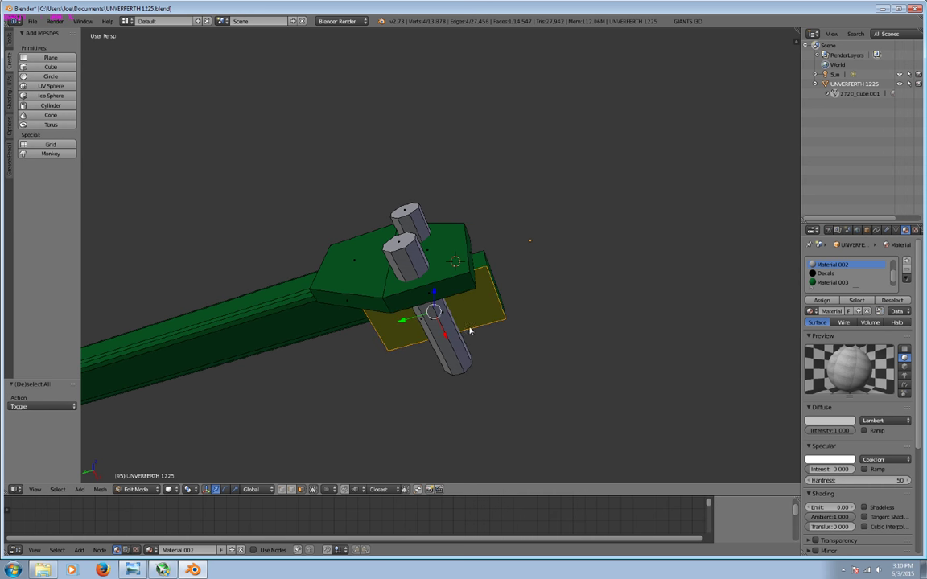
{"action": "key", "text": "g"}
{"action": "key", "text": "z"}
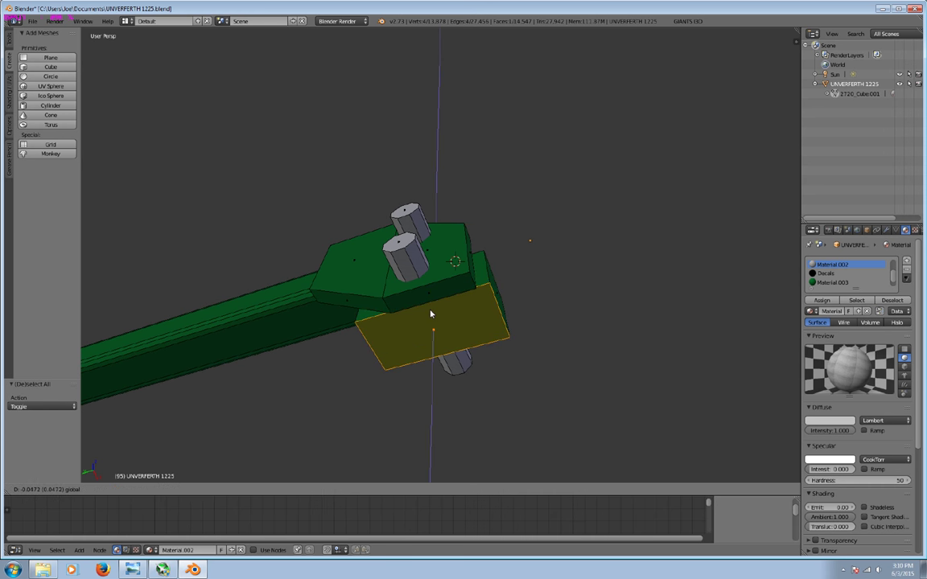
{"action": "left_click", "coordinate": [437, 307]}
{"action": "key", "text": "a"}
{"action": "mouse_move", "coordinate": [475, 325]}
{"action": "middle_mouse_down"}
{"action": "mouse_move", "coordinate": [584, 343]}
{"action": "mouse_move", "coordinate": [455, 314]}
{"action": "mouse_move", "coordinate": [561, 376]}
{"action": "middle_mouse_up"}
{"action": "right_click", "coordinate": [455, 314]}
{"action": "key", "text": "g"}
{"action": "key", "text": "y"}
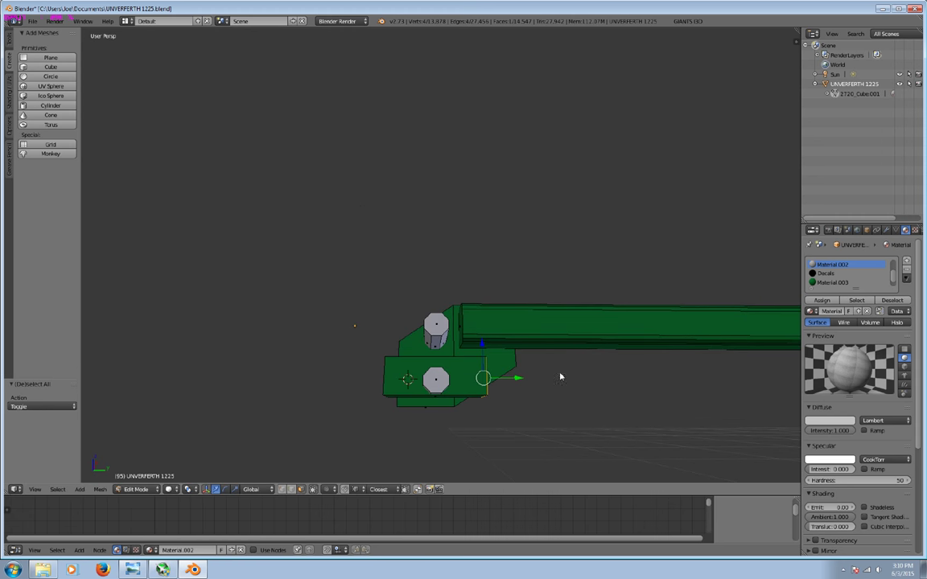
{"action": "left_click", "coordinate": [467, 399]}
{"action": "middle_click_drag", "start_coordinate": [467, 399], "coordinate": [509, 434]}
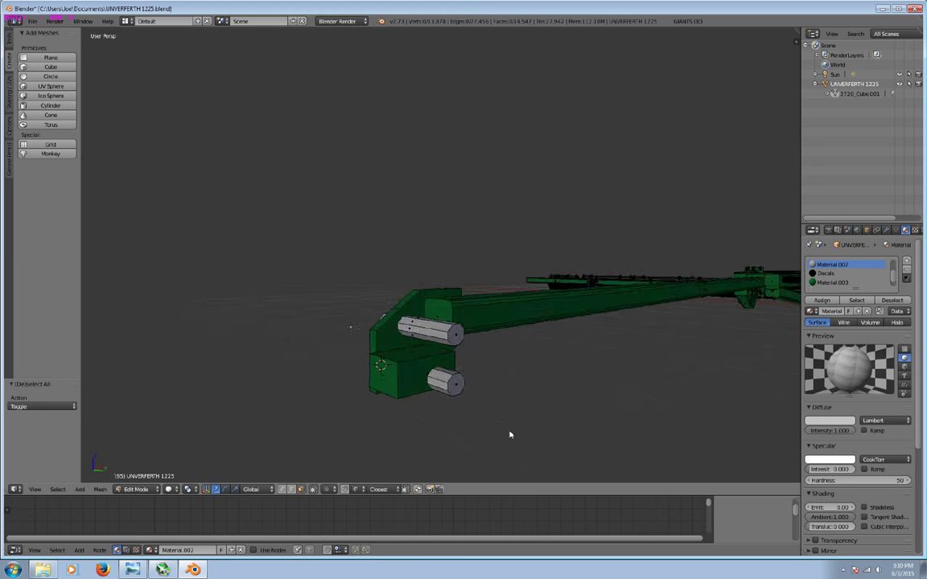
Raise the front box's top face on Z and move its front face 0.044 along Y.
{"action": "right_click", "coordinate": [406, 389]}
{"action": "right_click", "coordinate": [411, 346]}
{"action": "key", "text": "g"}
{"action": "key", "text": "z"}
{"action": "left_click", "coordinate": [415, 317]}
{"action": "mouse_move", "coordinate": [415, 317]}
{"action": "middle_mouse_down"}
{"action": "mouse_move", "coordinate": [389, 378]}
{"action": "mouse_move", "coordinate": [367, 382]}
{"action": "mouse_move", "coordinate": [413, 353]}
{"action": "middle_mouse_up"}
{"action": "right_click", "coordinate": [388, 378]}
{"action": "key", "text": "g"}
{"action": "key", "text": "y"}
{"action": "left_click", "coordinate": [399, 366]}
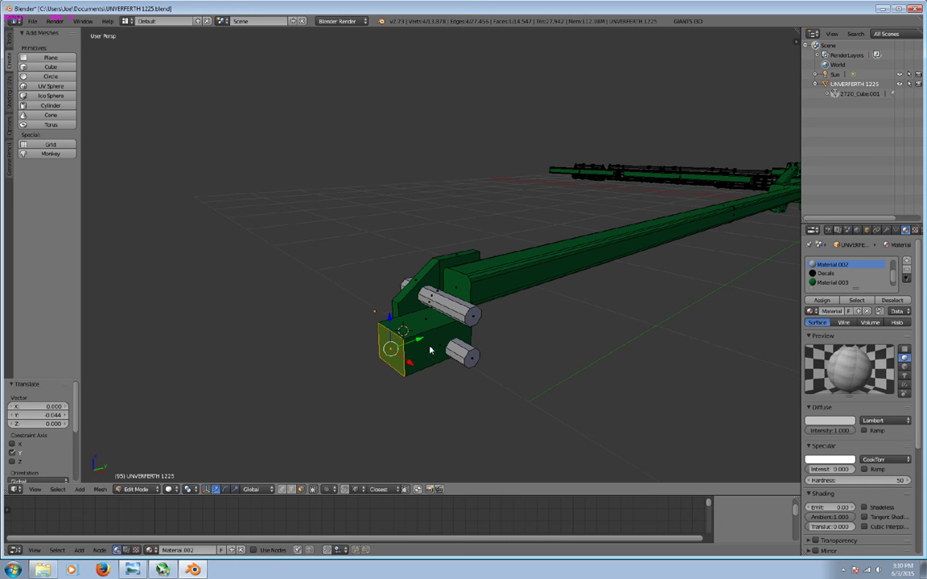
Zoom in on the beam and check it against the tractor reference photo.
{"action": "middle_click_drag", "start_coordinate": [428, 363], "coordinate": [435, 383]}
{"action": "scroll", "coordinate": [497, 288], "scroll_direction": "up", "scroll_amount": 2}
{"action": "scroll", "coordinate": [507, 305], "scroll_direction": "up", "scroll_amount": 2}
{"action": "middle_click_drag", "start_coordinate": [513, 321], "coordinate": [496, 325]}
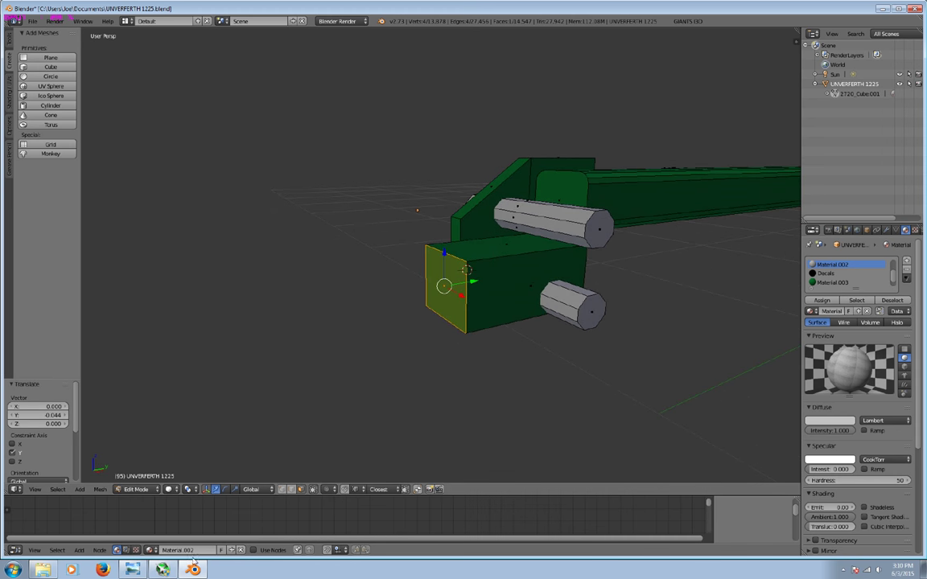
{"action": "left_click", "coordinate": [137, 569]}
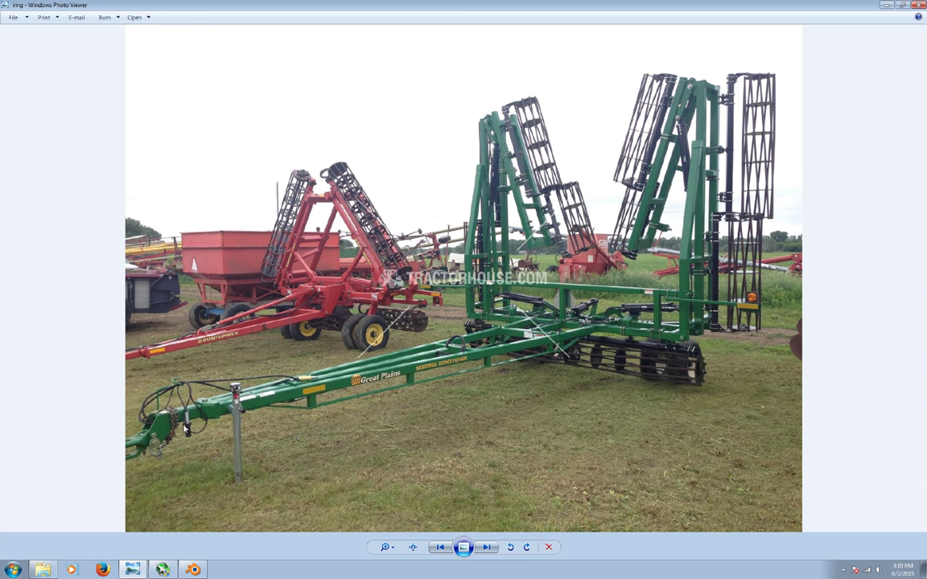
Extrude the tongue's front face and widen the new section along X.
{"action": "left_click", "coordinate": [201, 567]}
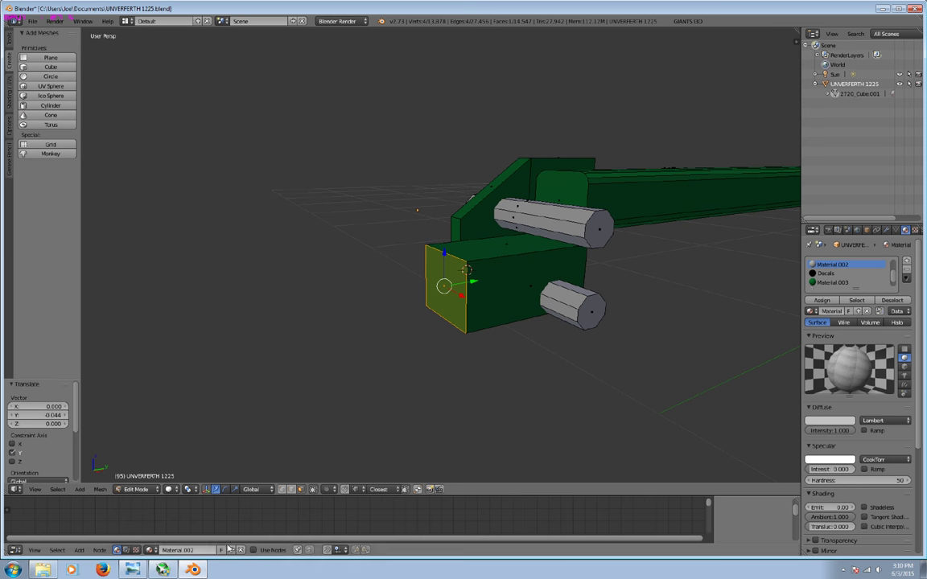
{"action": "key", "text": "e"}
{"action": "left_click", "coordinate": [378, 354]}
{"action": "mouse_move", "coordinate": [376, 356]}
{"action": "middle_mouse_down"}
{"action": "mouse_move", "coordinate": [499, 374]}
{"action": "mouse_move", "coordinate": [336, 463]}
{"action": "middle_mouse_up"}
{"action": "left_click", "coordinate": [235, 489]}
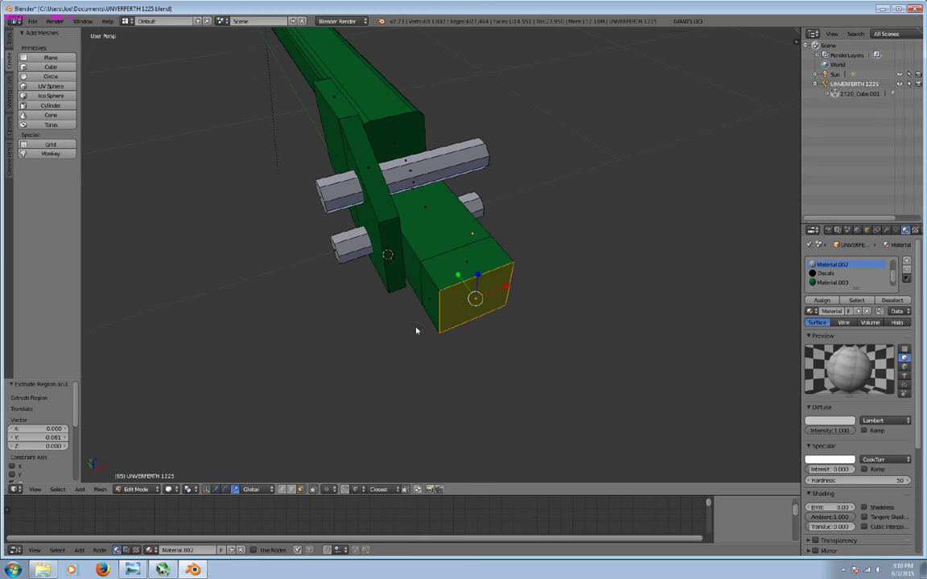
{"action": "left_click_drag", "start_coordinate": [507, 292], "coordinate": [519, 291]}
{"action": "mouse_move", "coordinate": [518, 291]}
{"action": "middle_mouse_down"}
{"action": "mouse_move", "coordinate": [529, 349]}
{"action": "mouse_move", "coordinate": [471, 310]}
{"action": "middle_mouse_up"}
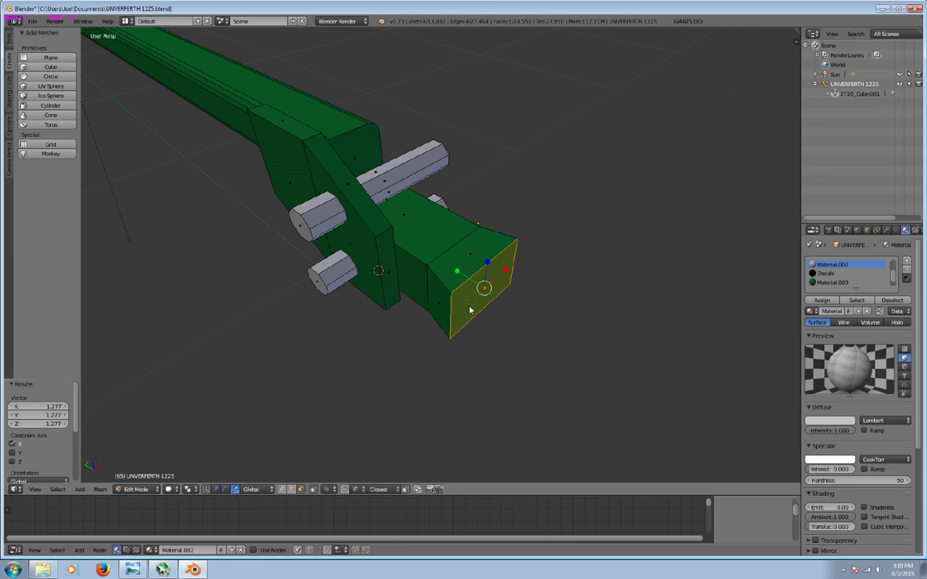
Extrude two more nose segments and shrink the tip face to 0.461.
{"action": "middle_click_drag", "start_coordinate": [458, 275], "coordinate": [518, 369]}
{"action": "key", "text": "e"}
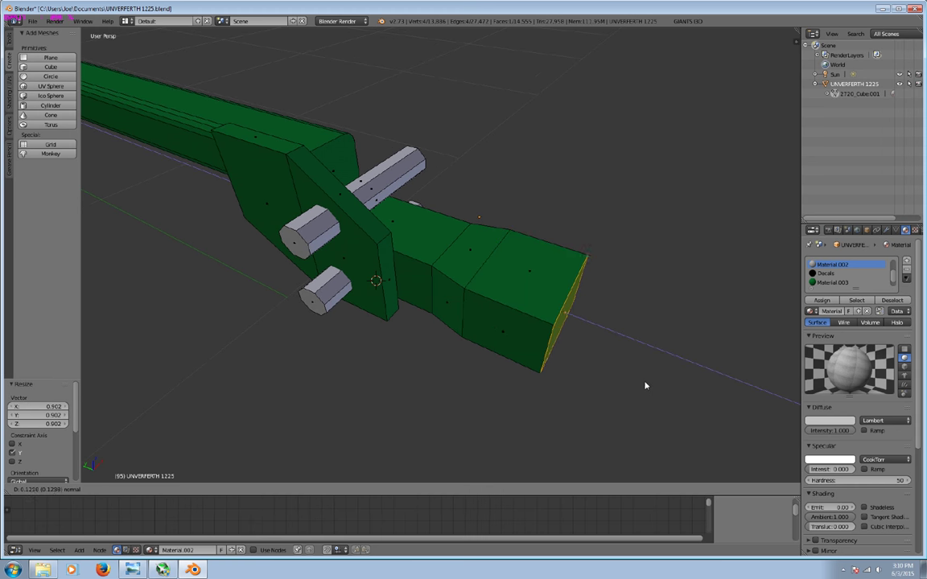
{"action": "left_click", "coordinate": [639, 387]}
{"action": "mouse_move", "coordinate": [639, 387]}
{"action": "middle_mouse_down"}
{"action": "mouse_move", "coordinate": [620, 366]}
{"action": "mouse_move", "coordinate": [587, 368]}
{"action": "mouse_move", "coordinate": [627, 386]}
{"action": "mouse_move", "coordinate": [369, 466]}
{"action": "middle_mouse_up"}
{"action": "key", "text": "e"}
{"action": "left_click", "coordinate": [585, 340]}
{"action": "key", "text": "s"}
{"action": "left_click", "coordinate": [595, 378]}
With X-ray on, circle-select the nose's end-cap faces and extrude them in place.
{"action": "left_click", "coordinate": [282, 490]}
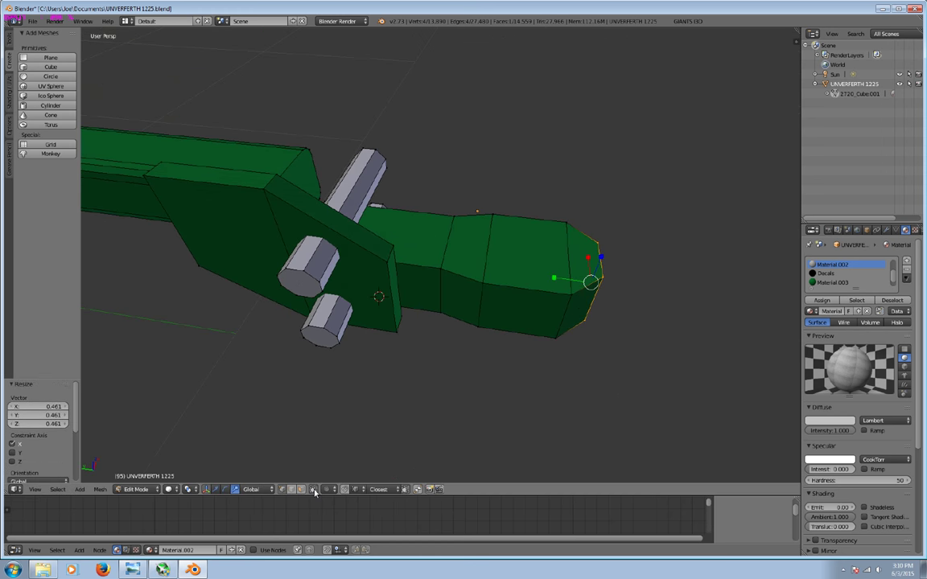
{"action": "key", "text": "a"}
{"action": "key", "text": "c"}
{"action": "scroll", "coordinate": [579, 222], "scroll_direction": "down", "scroll_amount": 5}
{"action": "left_click_drag", "start_coordinate": [578, 222], "coordinate": [601, 257]}
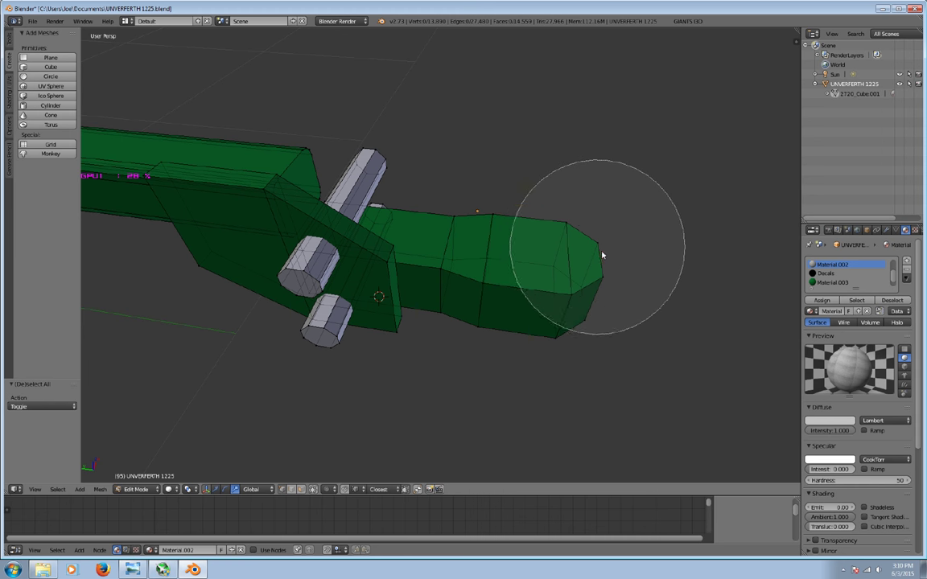
{"action": "key", "text": "Escape"}
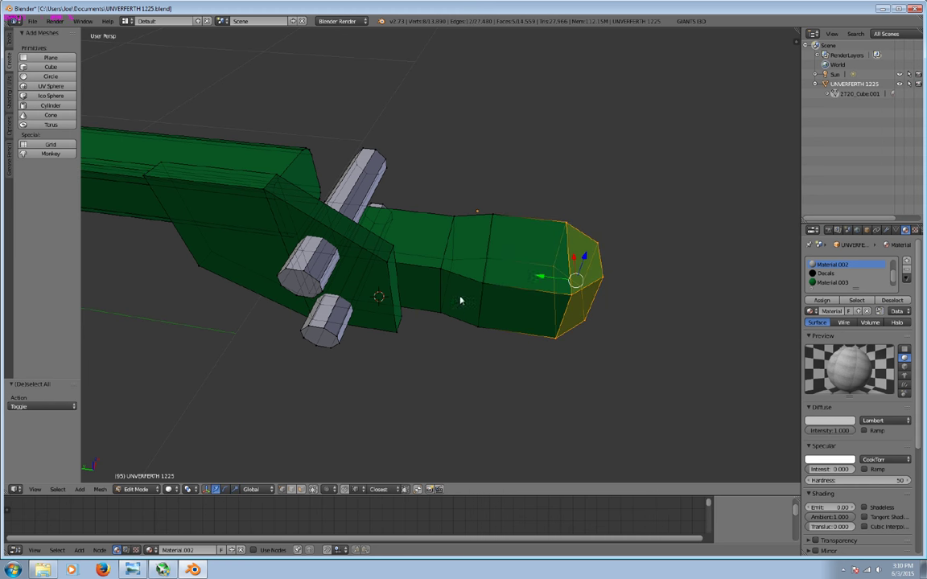
{"action": "key", "text": "e"}
{"action": "key", "text": "Return"}
{"action": "key", "text": "a"}
{"action": "mouse_move", "coordinate": [537, 279]}
{"action": "middle_mouse_down"}
{"action": "mouse_move", "coordinate": [504, 287]}
{"action": "mouse_move", "coordinate": [535, 306]}
{"action": "middle_mouse_up"}
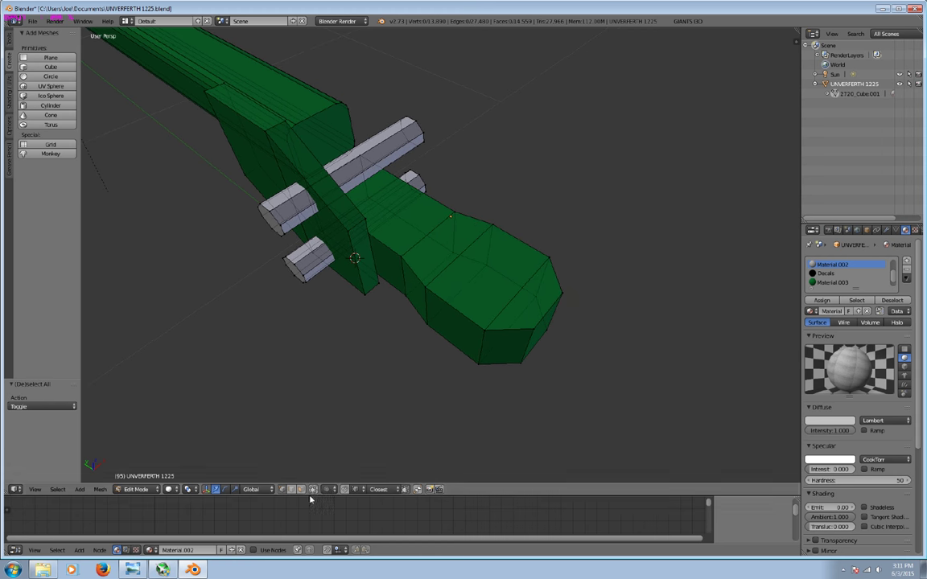
{"action": "mouse_move", "coordinate": [318, 493]}
{"action": "middle_mouse_down"}
{"action": "mouse_move", "coordinate": [407, 397]}
{"action": "mouse_move", "coordinate": [294, 366]}
{"action": "mouse_move", "coordinate": [339, 395]}
{"action": "mouse_move", "coordinate": [37, 127]}
{"action": "middle_mouse_up"}
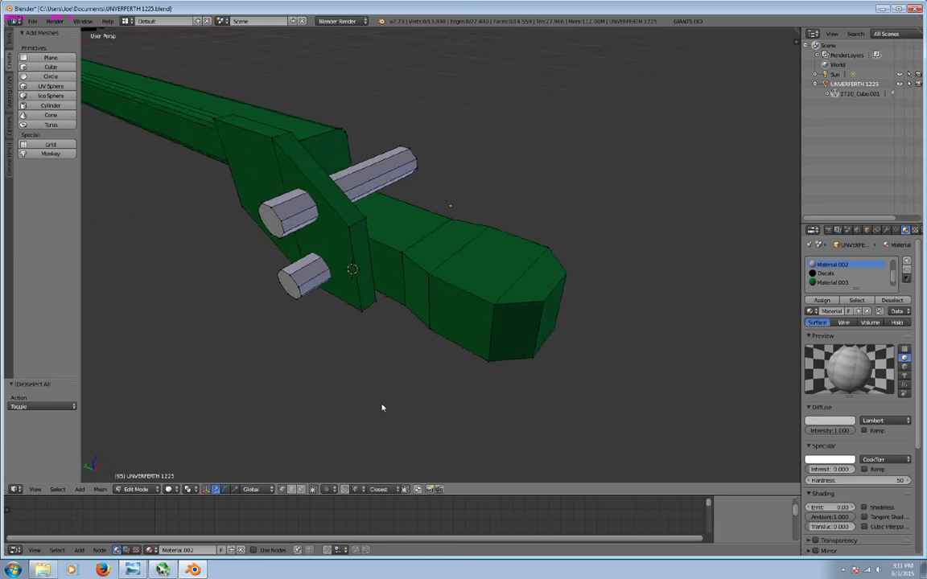
{"action": "left_click", "coordinate": [6, 47]}
Add an edge loop near the end of the rounded tip.
{"action": "left_click", "coordinate": [44, 223]}
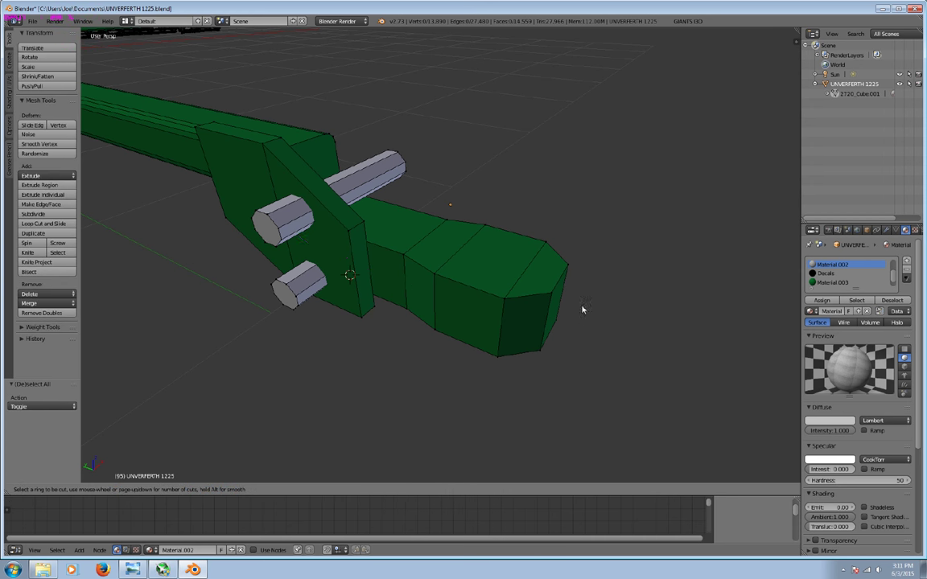
{"action": "left_click", "coordinate": [561, 257]}
{"action": "right_click", "coordinate": [560, 256]}
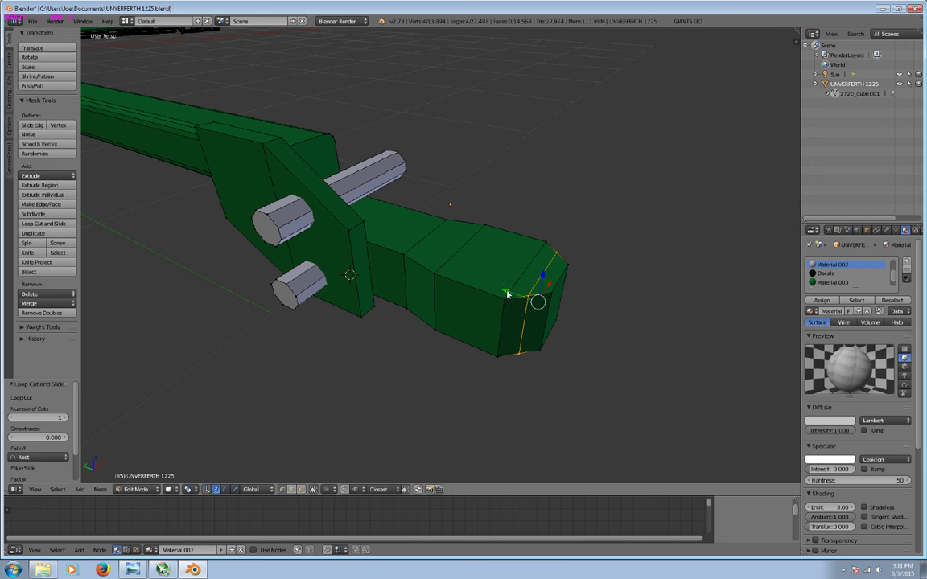
{"action": "key", "text": "a"}
{"action": "middle_click_drag", "start_coordinate": [513, 302], "coordinate": [543, 341]}
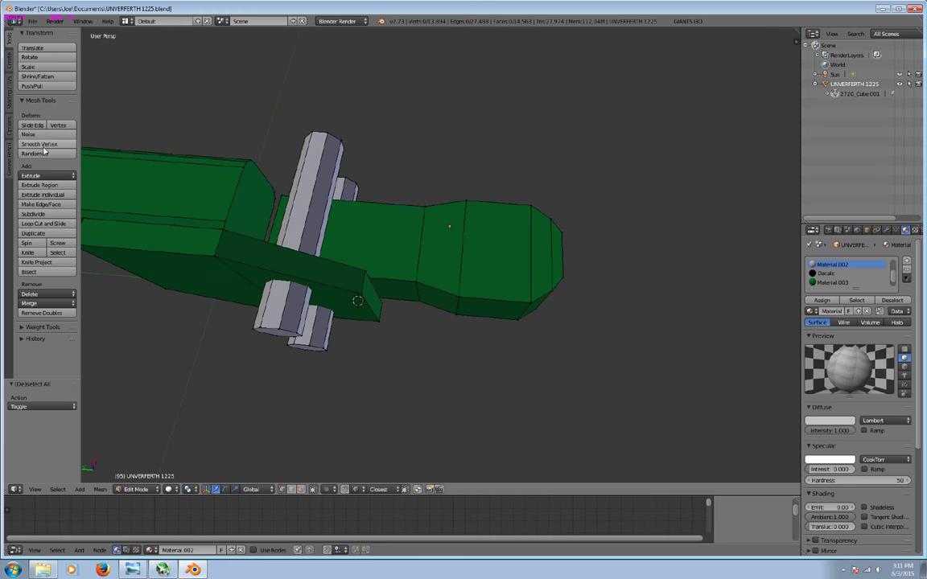
Cut two loops across the tip and widen that band slightly along X.
{"action": "left_click", "coordinate": [45, 222]}
{"action": "scroll", "coordinate": [492, 293], "scroll_direction": "up", "scroll_amount": 1}
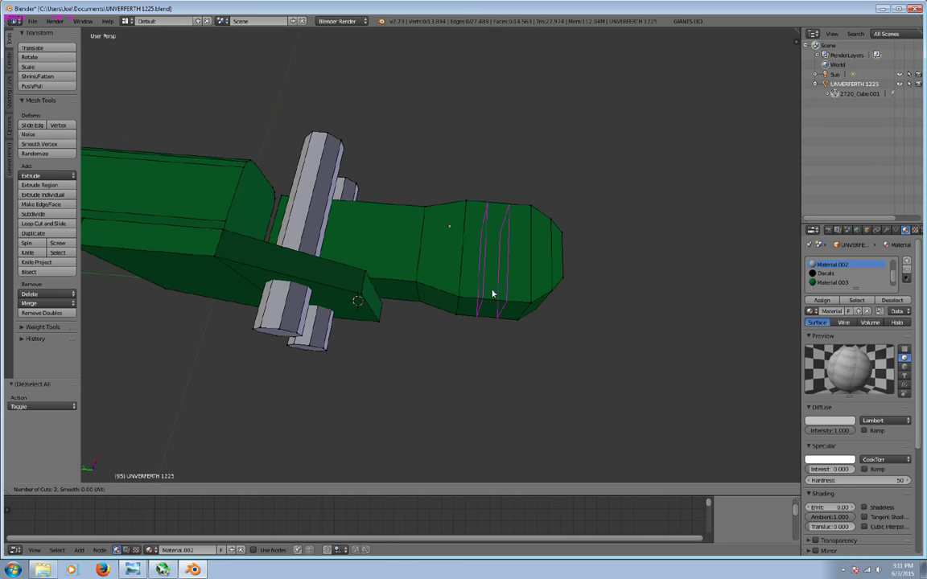
{"action": "left_click", "coordinate": [492, 293]}
{"action": "right_click", "coordinate": [492, 293]}
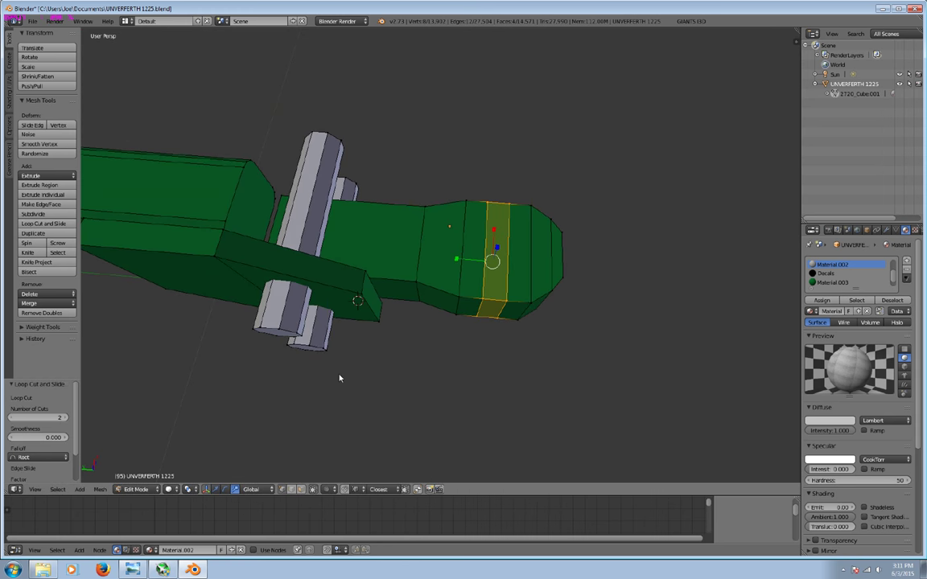
{"action": "key", "text": "s"}
{"action": "key", "text": "x"}
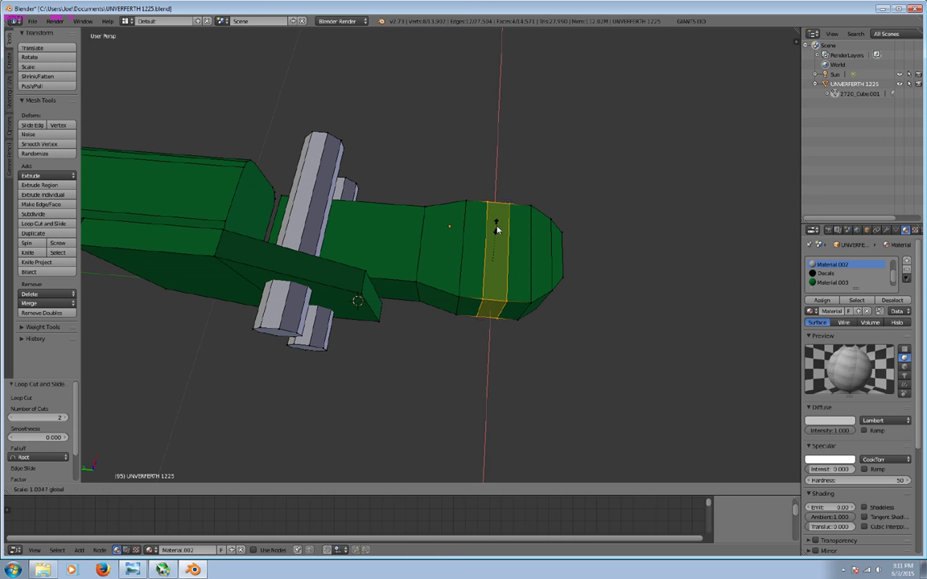
{"action": "left_click", "coordinate": [497, 227]}
{"action": "key", "text": "a"}
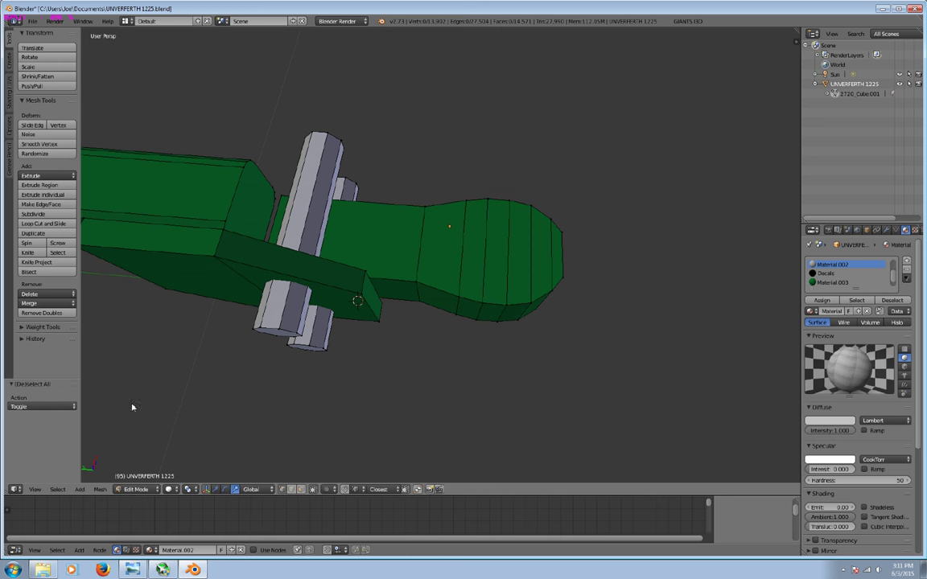
Cut a loop where the tip narrows and slide it slightly along Y.
{"action": "left_click", "coordinate": [45, 223]}
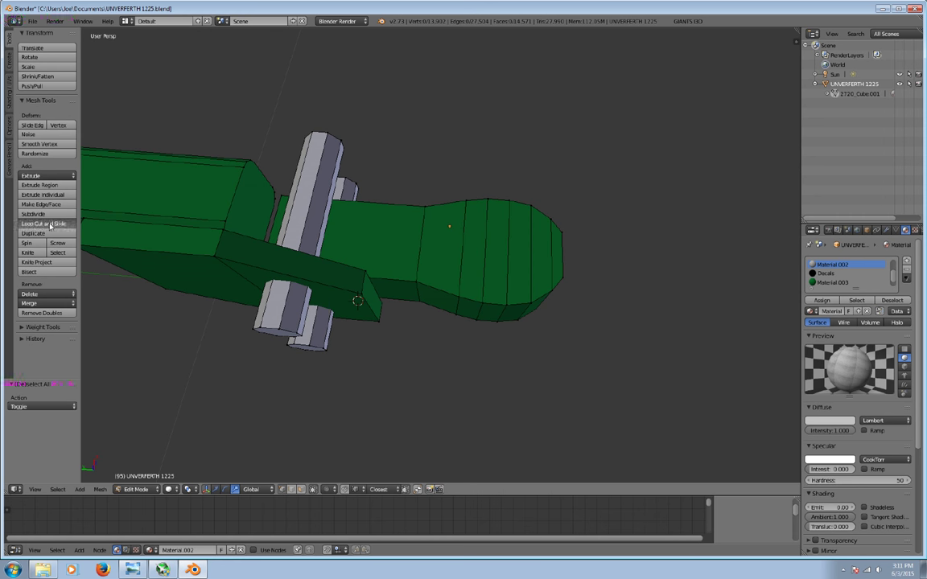
{"action": "left_click", "coordinate": [432, 300]}
{"action": "right_click", "coordinate": [432, 300]}
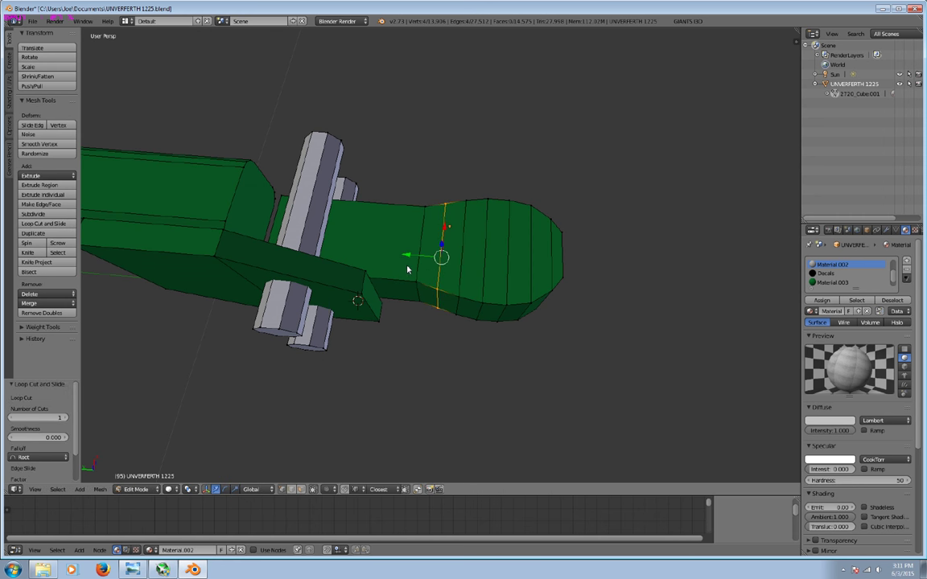
{"action": "mouse_move", "coordinate": [408, 256]}
{"action": "left_mouse_down"}
{"action": "mouse_move", "coordinate": [409, 280]}
{"action": "mouse_move", "coordinate": [415, 259]}
{"action": "left_mouse_up"}
{"action": "key", "text": "a"}
{"action": "mouse_move", "coordinate": [500, 259]}
{"action": "middle_mouse_down"}
{"action": "mouse_move", "coordinate": [333, 210]}
{"action": "mouse_move", "coordinate": [304, 260]}
{"action": "mouse_move", "coordinate": [409, 209]}
{"action": "mouse_move", "coordinate": [450, 214]}
{"action": "mouse_move", "coordinate": [321, 208]}
{"action": "mouse_move", "coordinate": [422, 263]}
{"action": "mouse_move", "coordinate": [403, 296]}
{"action": "mouse_move", "coordinate": [411, 290]}
{"action": "middle_mouse_up"}
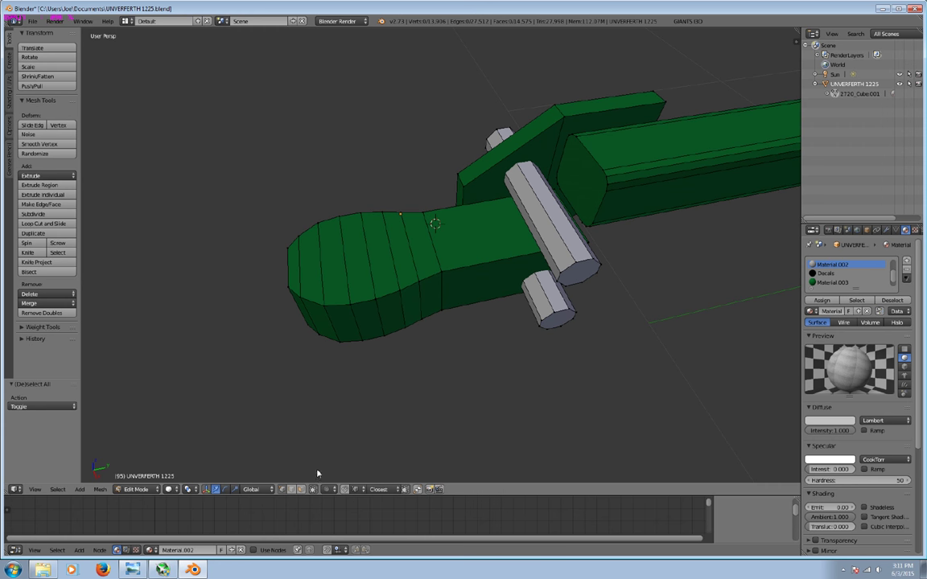
Select the tip's top faces, duplicate them in place and shrink the copy to 0.846.
{"action": "left_click", "coordinate": [302, 490]}
{"action": "key", "text": "c"}
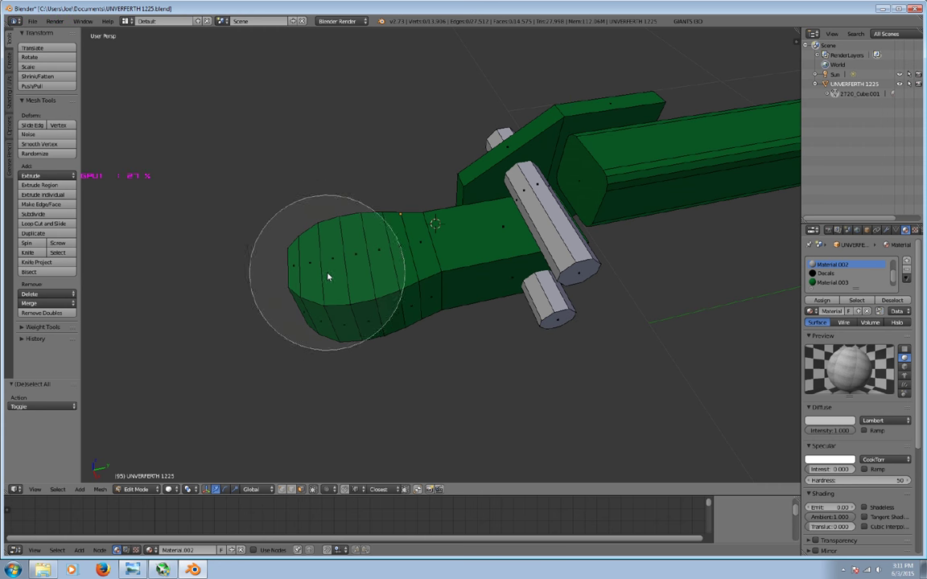
{"action": "mouse_move", "coordinate": [315, 275]}
{"action": "left_mouse_down"}
{"action": "mouse_move", "coordinate": [302, 267]}
{"action": "mouse_move", "coordinate": [460, 238]}
{"action": "left_mouse_up"}
{"action": "right_click", "coordinate": [460, 237]}
{"action": "key", "text": "shift+d"}
{"action": "right_click", "coordinate": [460, 236]}
{"action": "key", "text": "s"}
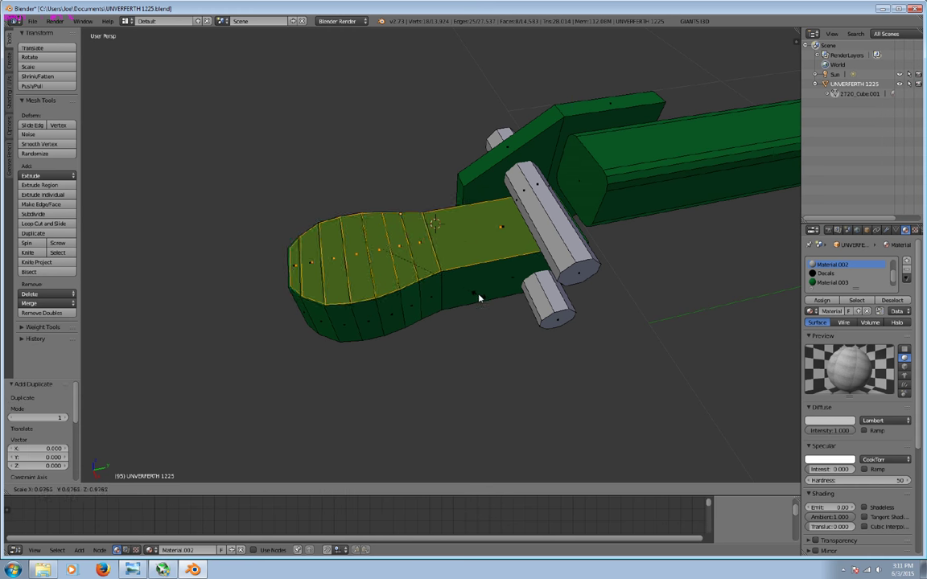
{"action": "left_click", "coordinate": [472, 285]}
Try small shifts and raises of the duplicated faces, undo them, and check the reference photo.
{"action": "mouse_move", "coordinate": [472, 285]}
{"action": "middle_mouse_down"}
{"action": "mouse_move", "coordinate": [533, 282]}
{"action": "mouse_move", "coordinate": [535, 291]}
{"action": "middle_mouse_up"}
{"action": "left_click", "coordinate": [425, 271]}
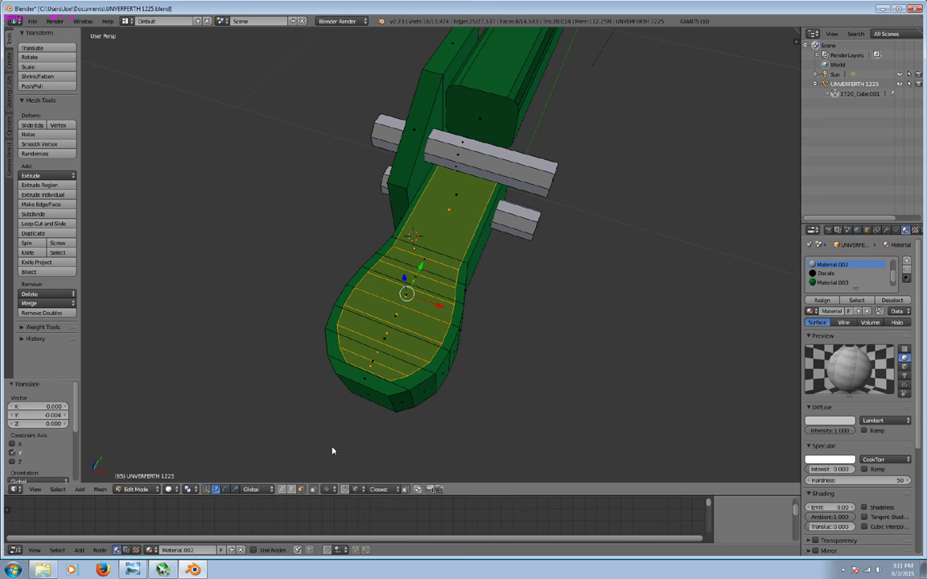
{"action": "key", "text": "ctrl+z"}
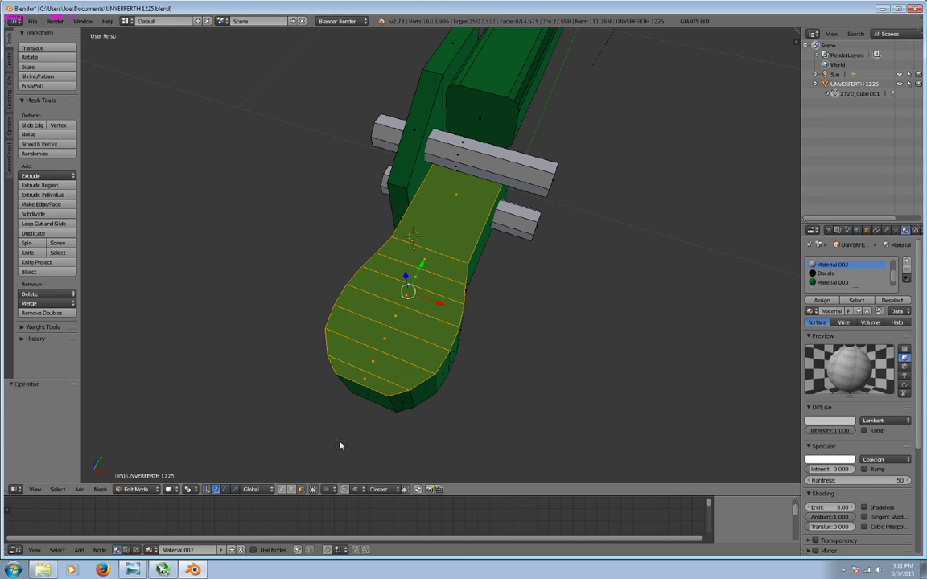
{"action": "middle_click_drag", "start_coordinate": [391, 389], "coordinate": [411, 256]}
{"action": "left_click_drag", "start_coordinate": [411, 255], "coordinate": [413, 246]}
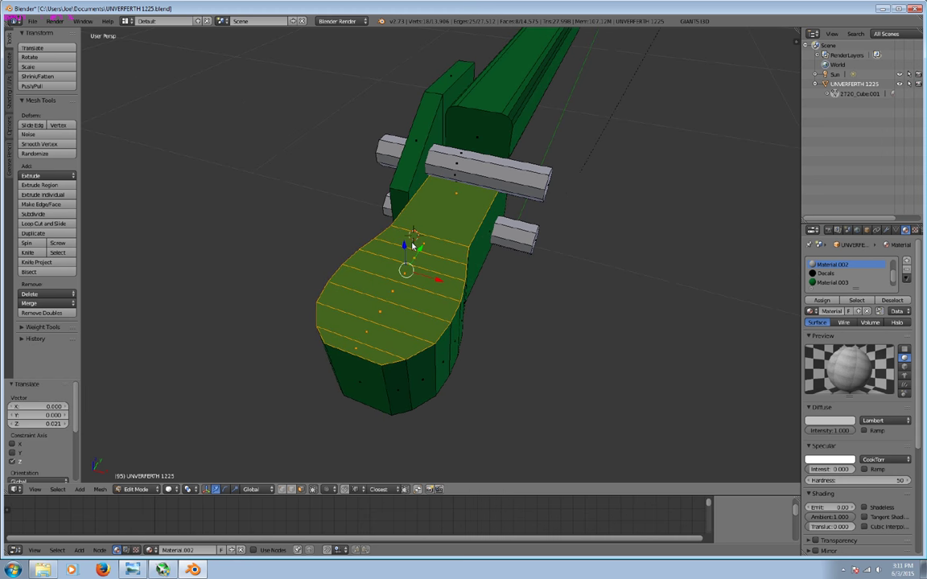
{"action": "key", "text": "ctrl+z"}
{"action": "key", "text": "shift+d"}
{"action": "right_click", "coordinate": [414, 249]}
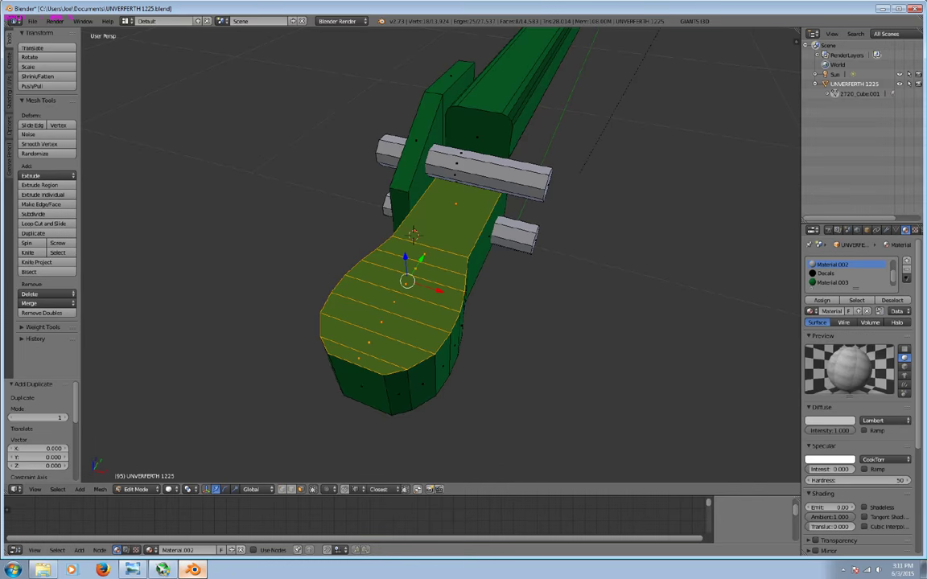
{"action": "left_click", "coordinate": [141, 572]}
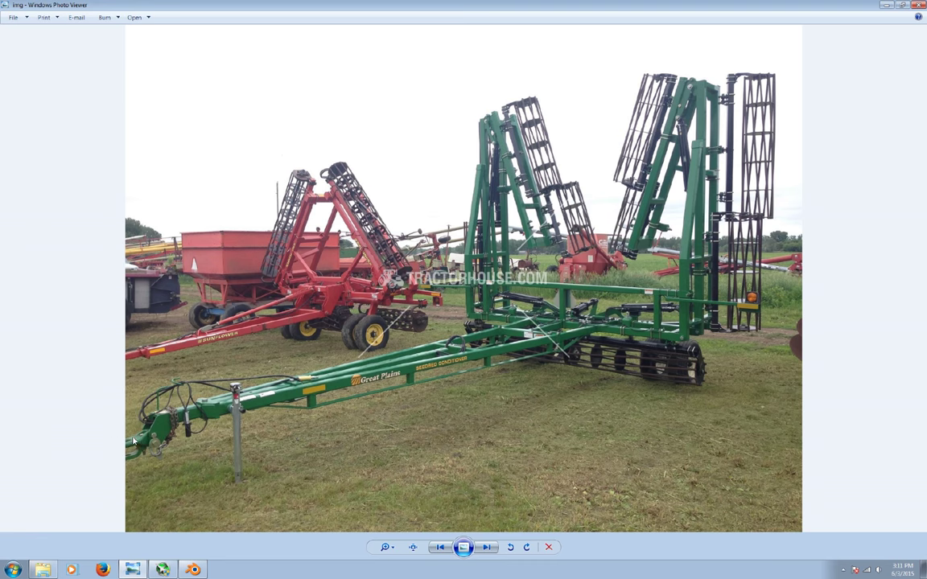
{"action": "left_click", "coordinate": [193, 570]}
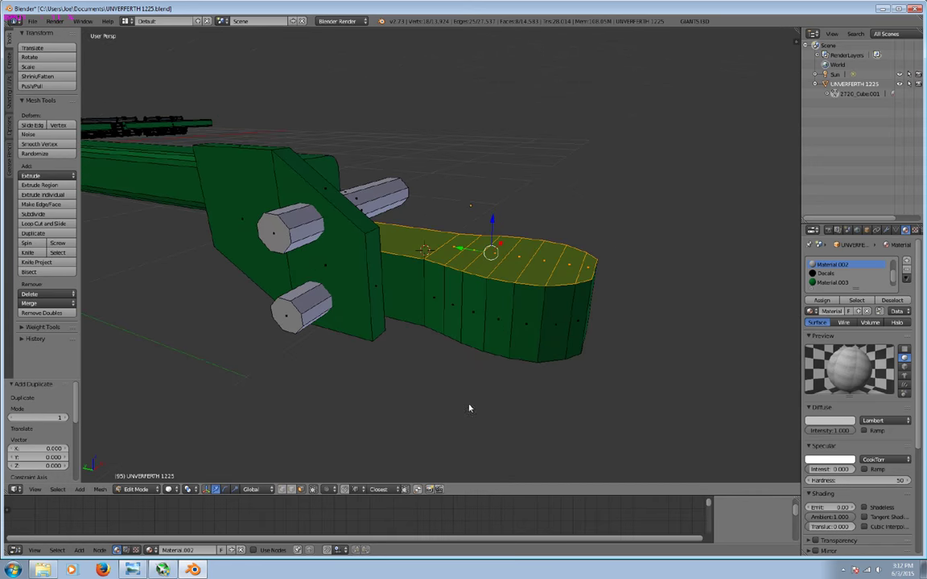
Extrude the duplicated faces into a top plate and raise it 0.026 on Z.
{"action": "key", "text": "e"}
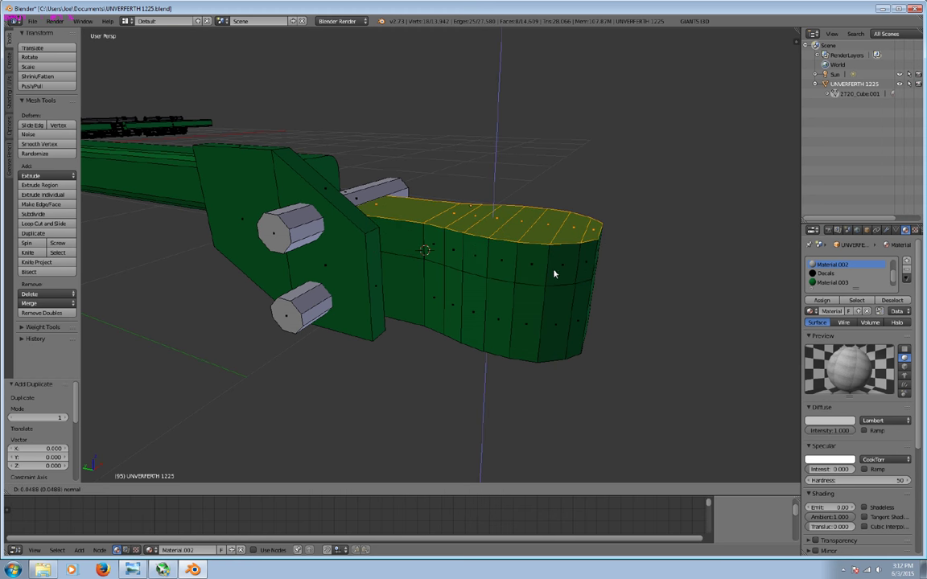
{"action": "left_click", "coordinate": [555, 271]}
{"action": "key", "text": "a"}
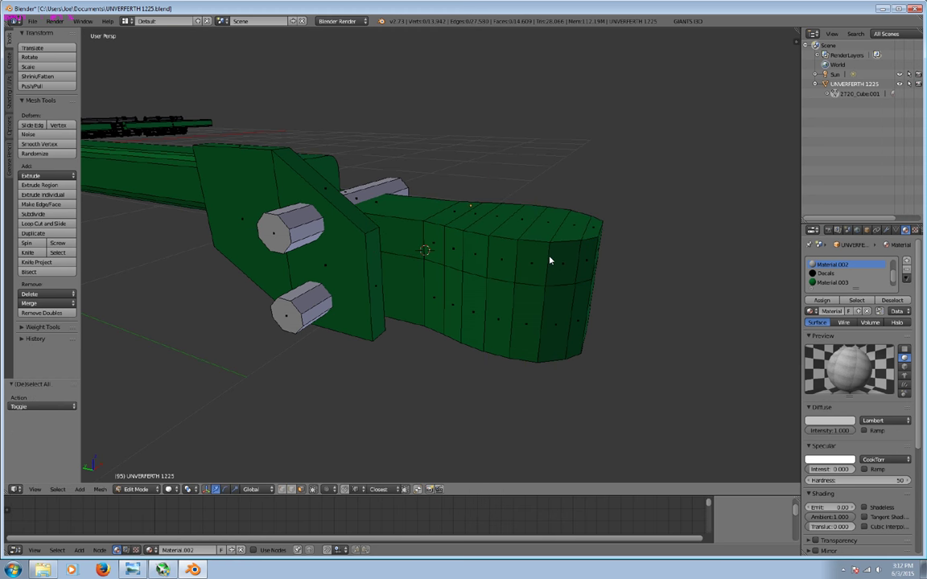
{"action": "key", "text": "l"}
{"action": "middle_click_drag", "start_coordinate": [550, 260], "coordinate": [513, 205]}
{"action": "key", "text": "g"}
{"action": "key", "text": "z"}
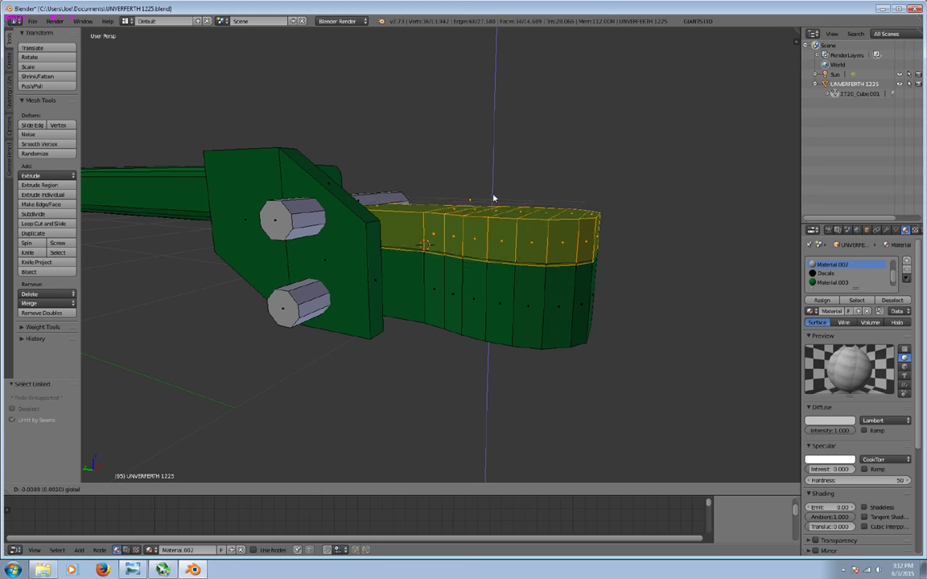
{"action": "left_click", "coordinate": [496, 215]}
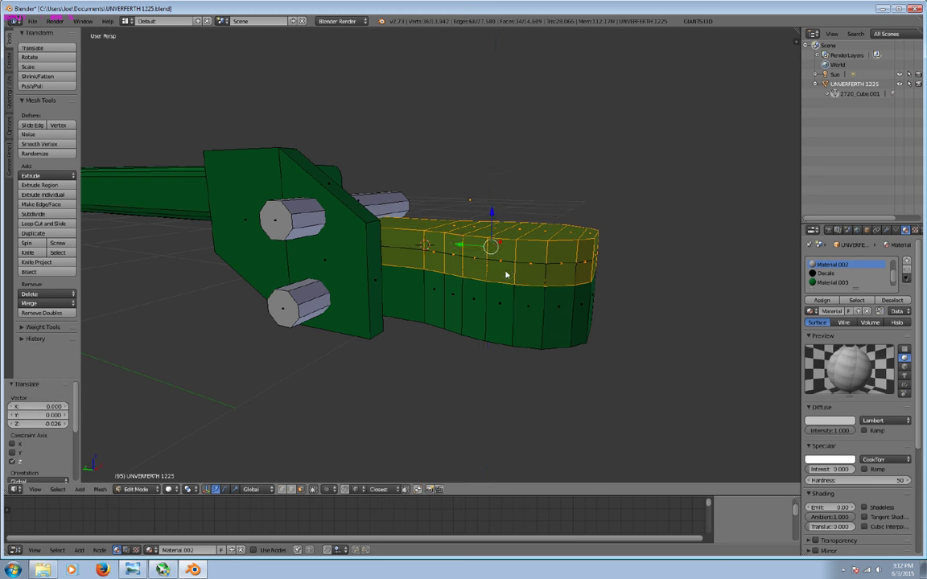
Enlarge the top plate to 1.0417 and reselect the whole plate.
{"action": "middle_click_drag", "start_coordinate": [496, 216], "coordinate": [464, 341]}
{"action": "key", "text": "s"}
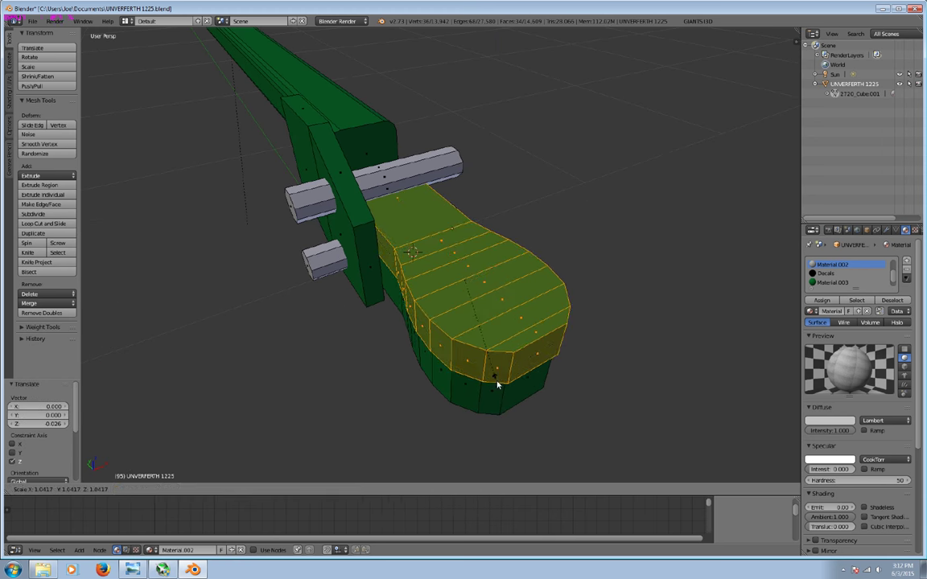
{"action": "left_click", "coordinate": [496, 385]}
{"action": "mouse_move", "coordinate": [496, 384]}
{"action": "middle_mouse_down"}
{"action": "mouse_move", "coordinate": [522, 326]}
{"action": "mouse_move", "coordinate": [455, 345]}
{"action": "mouse_move", "coordinate": [432, 373]}
{"action": "mouse_move", "coordinate": [417, 258]}
{"action": "mouse_move", "coordinate": [378, 229]}
{"action": "middle_mouse_up"}
{"action": "key", "text": "a"}
{"action": "key", "text": "l"}
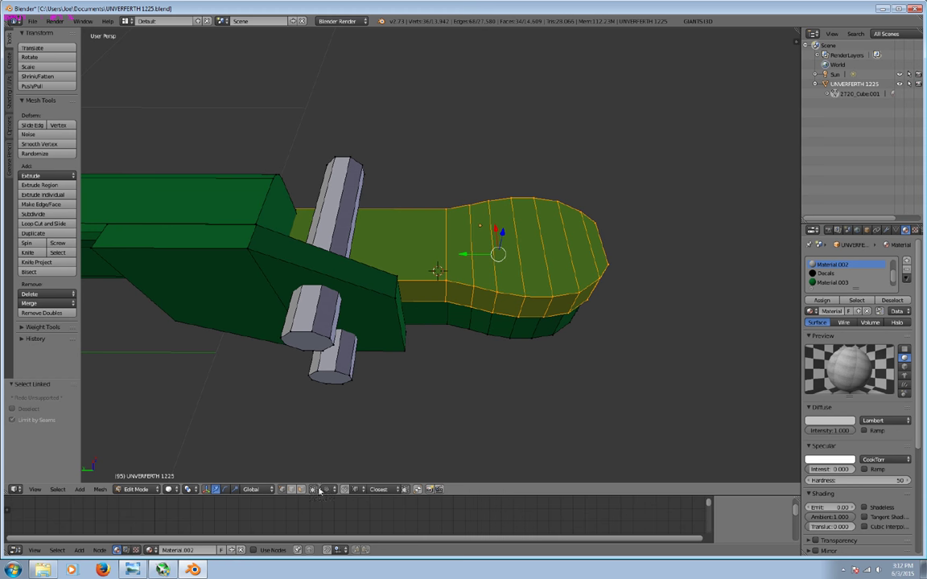
Deselect the top plate and move the remaining selected part along Y.
{"action": "key", "text": "c"}
{"action": "scroll", "coordinate": [450, 266], "scroll_direction": "down", "scroll_amount": 3}
{"action": "middle_click_drag", "start_coordinate": [496, 268], "coordinate": [621, 260]}
{"action": "key", "text": "Escape"}
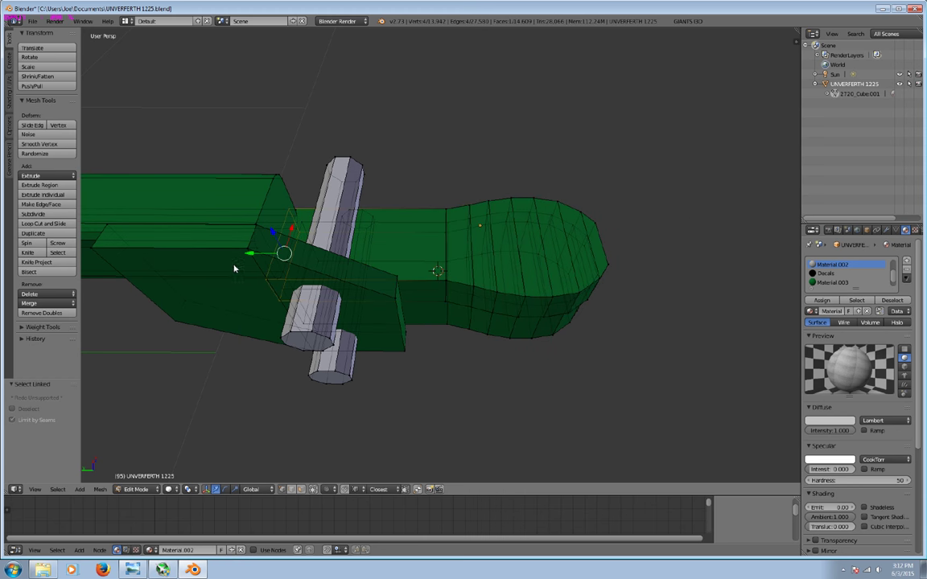
{"action": "key", "text": "g"}
{"action": "key", "text": "y"}
{"action": "left_click", "coordinate": [337, 259]}
{"action": "mouse_move", "coordinate": [337, 258]}
{"action": "middle_mouse_down"}
{"action": "mouse_move", "coordinate": [383, 291]}
{"action": "mouse_move", "coordinate": [354, 243]}
{"action": "mouse_move", "coordinate": [407, 302]}
{"action": "middle_mouse_up"}
Add more vertices to the selection and shrink that face to 0.708.
{"action": "key", "text": "c"}
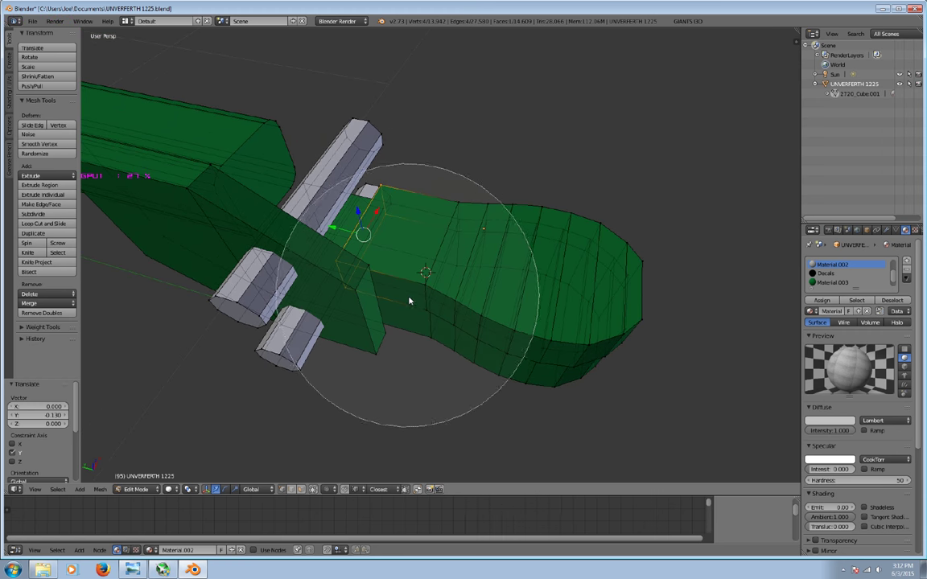
{"action": "scroll", "coordinate": [408, 301], "scroll_direction": "up", "scroll_amount": 5}
{"action": "mouse_move", "coordinate": [409, 296]}
{"action": "left_mouse_down"}
{"action": "mouse_move", "coordinate": [472, 213]}
{"action": "mouse_move", "coordinate": [459, 200]}
{"action": "left_mouse_up"}
{"action": "middle_click_drag", "start_coordinate": [445, 298], "coordinate": [382, 330]}
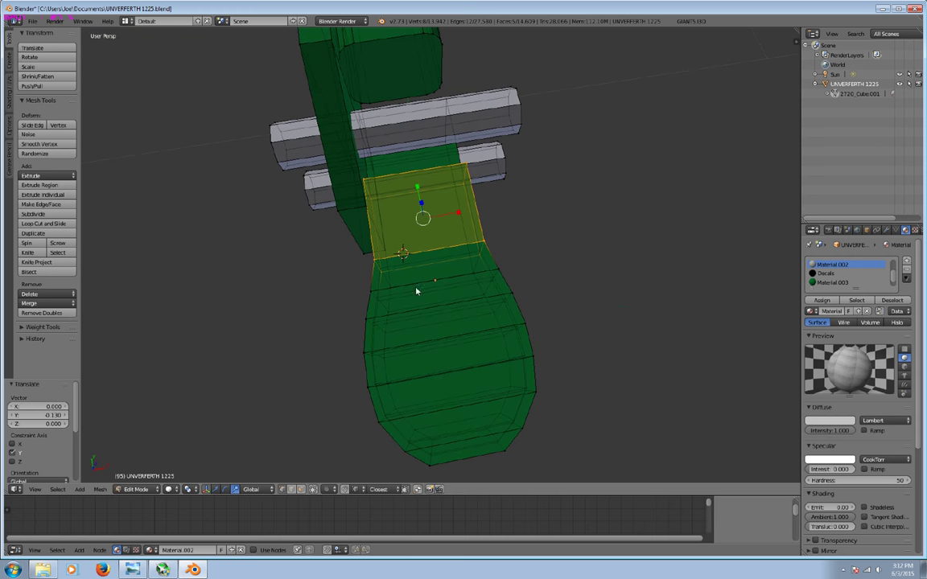
{"action": "key", "text": "s"}
{"action": "left_click", "coordinate": [449, 222]}
{"action": "mouse_move", "coordinate": [448, 221]}
{"action": "middle_mouse_down"}
{"action": "mouse_move", "coordinate": [564, 257]}
{"action": "mouse_move", "coordinate": [419, 252]}
{"action": "middle_mouse_up"}
{"action": "key", "text": "a"}
Extrude a plate face near the pins, narrow it to 0.599, and nudge it along Y.
{"action": "mouse_move", "coordinate": [489, 293]}
{"action": "middle_mouse_down"}
{"action": "mouse_move", "coordinate": [435, 321]}
{"action": "mouse_move", "coordinate": [422, 363]}
{"action": "mouse_move", "coordinate": [460, 292]}
{"action": "mouse_move", "coordinate": [571, 275]}
{"action": "middle_mouse_up"}
{"action": "left_click", "coordinate": [302, 490]}
{"action": "right_click", "coordinate": [455, 297]}
{"action": "key", "text": "e"}
{"action": "left_click", "coordinate": [527, 299]}
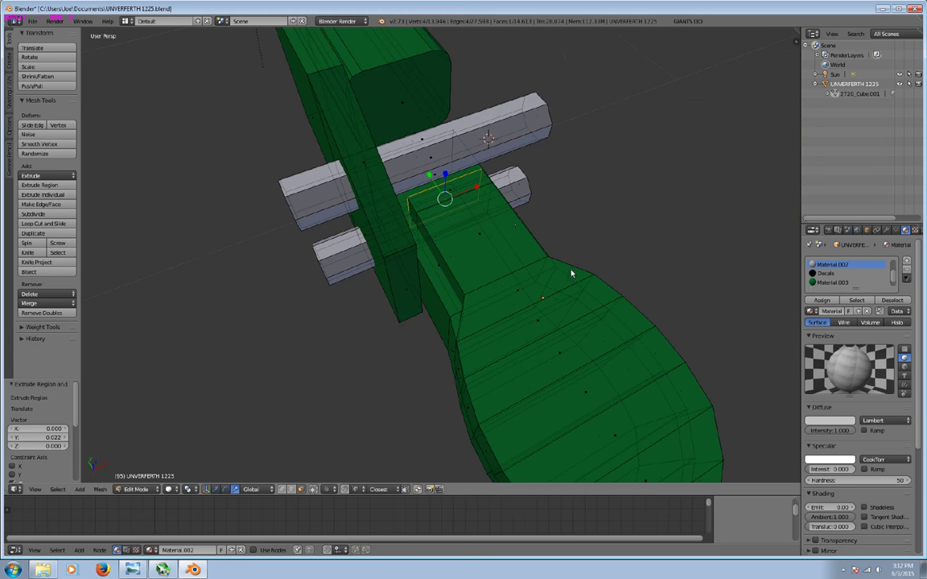
{"action": "left_click_drag", "start_coordinate": [479, 188], "coordinate": [467, 195]}
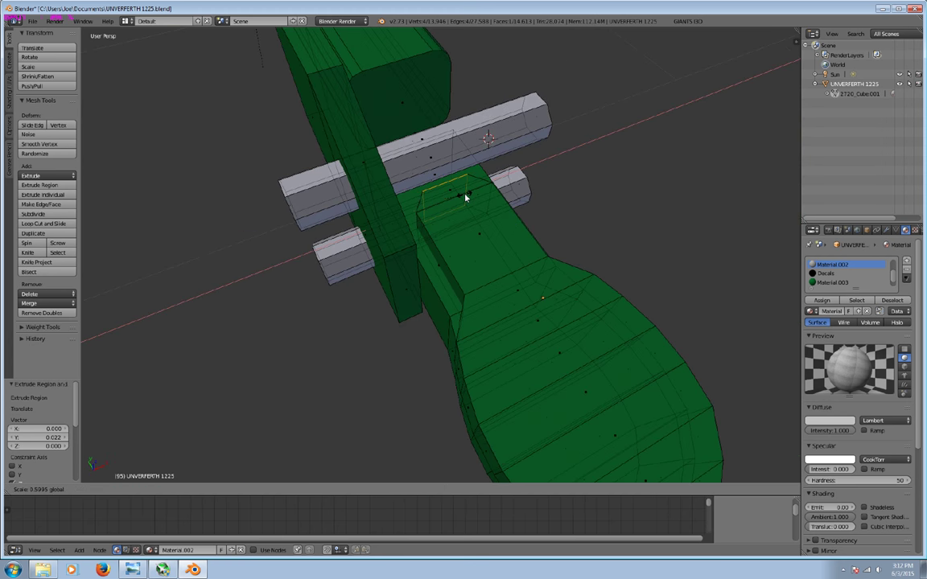
{"action": "left_click", "coordinate": [465, 197]}
{"action": "middle_click_drag", "start_coordinate": [465, 197], "coordinate": [491, 250]}
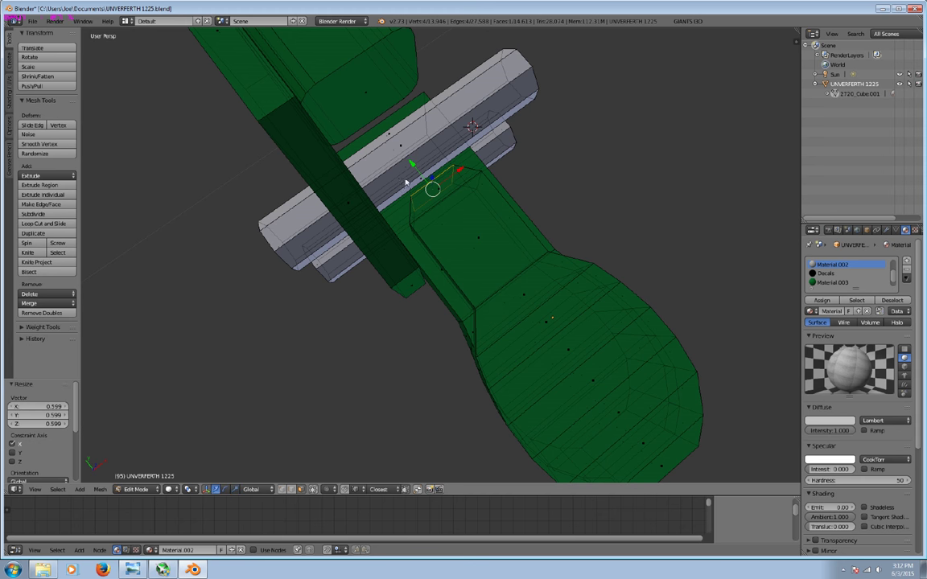
{"action": "left_click_drag", "start_coordinate": [416, 166], "coordinate": [413, 168]}
{"action": "mouse_move", "coordinate": [413, 165]}
{"action": "middle_mouse_down"}
{"action": "mouse_move", "coordinate": [496, 196]}
{"action": "mouse_move", "coordinate": [474, 225]}
{"action": "middle_mouse_up"}
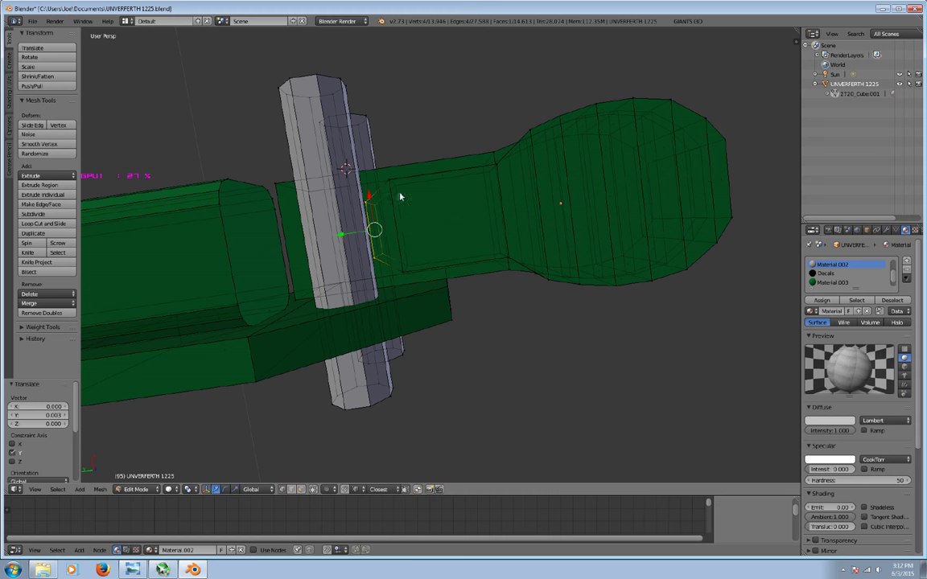
Pull the slot's front end face back along Y.
{"action": "right_click", "coordinate": [406, 266]}
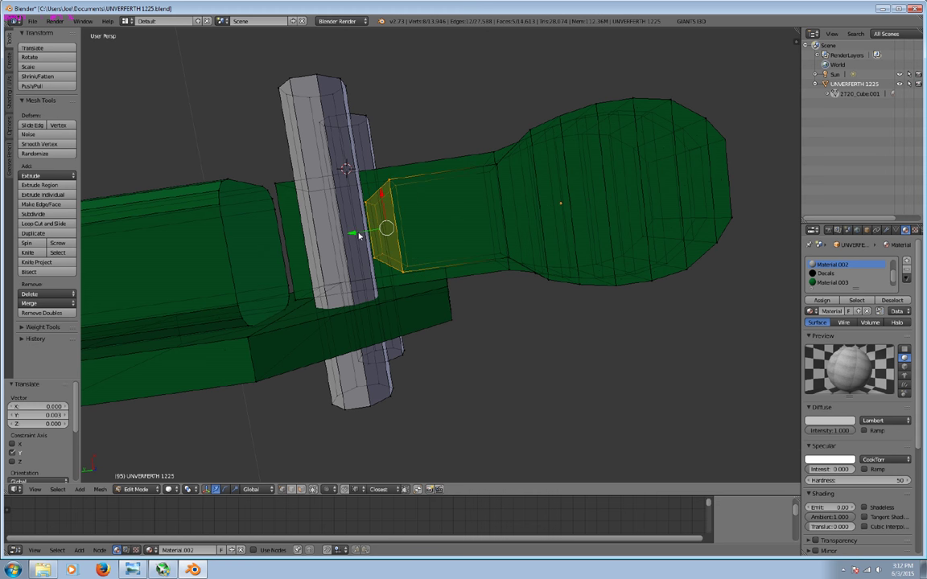
{"action": "key", "text": "g"}
{"action": "key", "text": "y"}
{"action": "left_click", "coordinate": [369, 231]}
{"action": "key", "text": "a"}
{"action": "middle_click_drag", "start_coordinate": [393, 227], "coordinate": [418, 224]}
{"action": "right_click", "coordinate": [406, 179]}
{"action": "right_click", "coordinate": [413, 264], "text": "shift"}
{"action": "key", "text": "a"}
Add an edge loop near the slot's front, shift it 0.002 on Y, and widen it 1.0767 on X.
{"action": "left_click", "coordinate": [47, 223]}
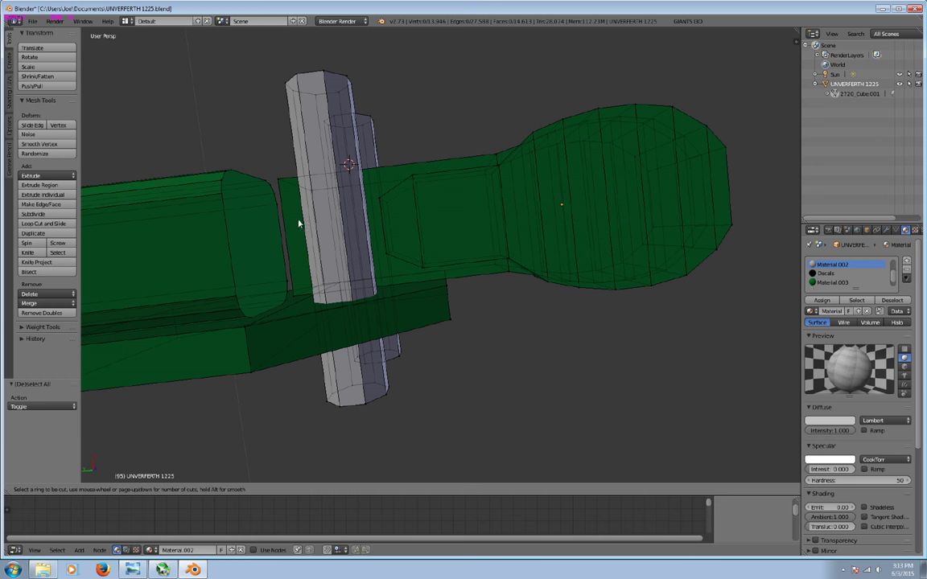
{"action": "left_click", "coordinate": [408, 261]}
{"action": "right_click", "coordinate": [408, 260]}
{"action": "key", "text": "g"}
{"action": "key", "text": "y"}
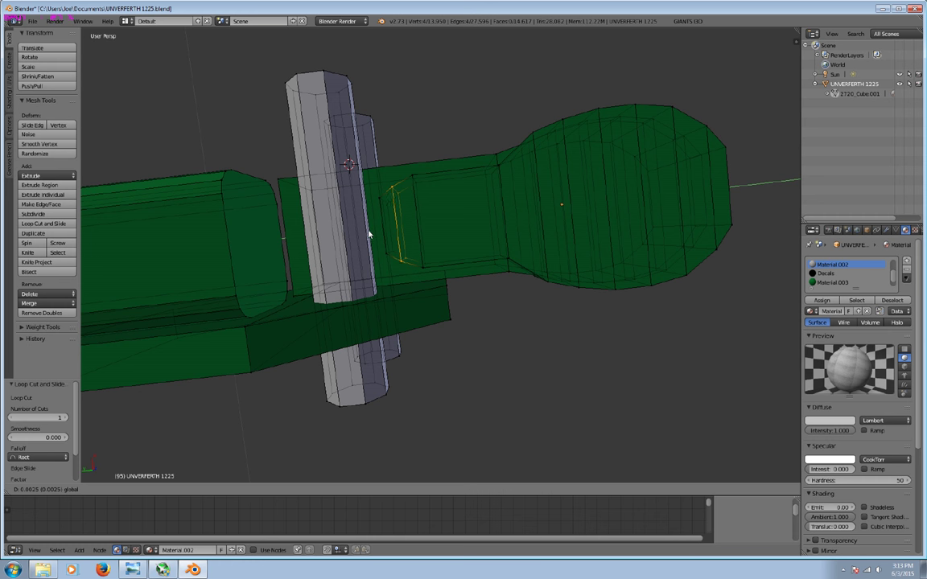
{"action": "left_click", "coordinate": [370, 234]}
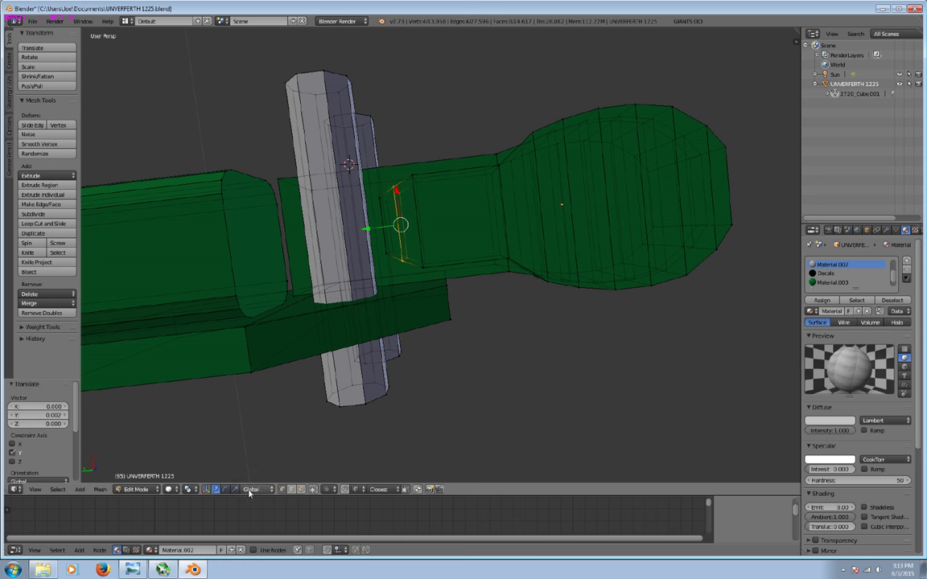
{"action": "key", "text": "s"}
{"action": "key", "text": "x"}
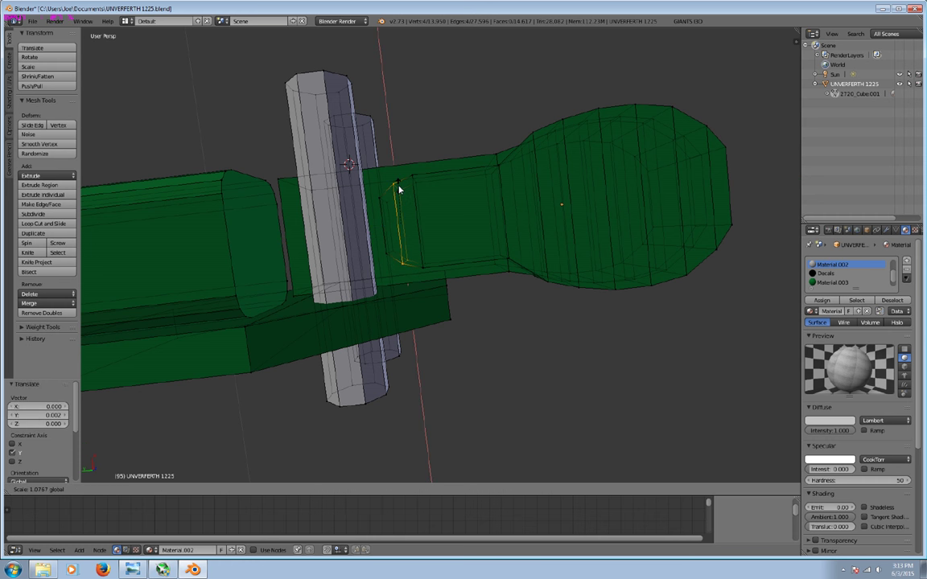
{"action": "left_click", "coordinate": [400, 189]}
{"action": "key", "text": "a"}
{"action": "mouse_move", "coordinate": [532, 258]}
{"action": "middle_mouse_down"}
{"action": "mouse_move", "coordinate": [475, 206]}
{"action": "mouse_move", "coordinate": [532, 218]}
{"action": "mouse_move", "coordinate": [333, 492]}
{"action": "mouse_move", "coordinate": [450, 325]}
{"action": "mouse_move", "coordinate": [380, 257]}
{"action": "middle_mouse_up"}
{"action": "mouse_move", "coordinate": [336, 224]}
{"action": "middle_mouse_down"}
{"action": "mouse_move", "coordinate": [426, 200]}
{"action": "mouse_move", "coordinate": [509, 261]}
{"action": "middle_mouse_up"}
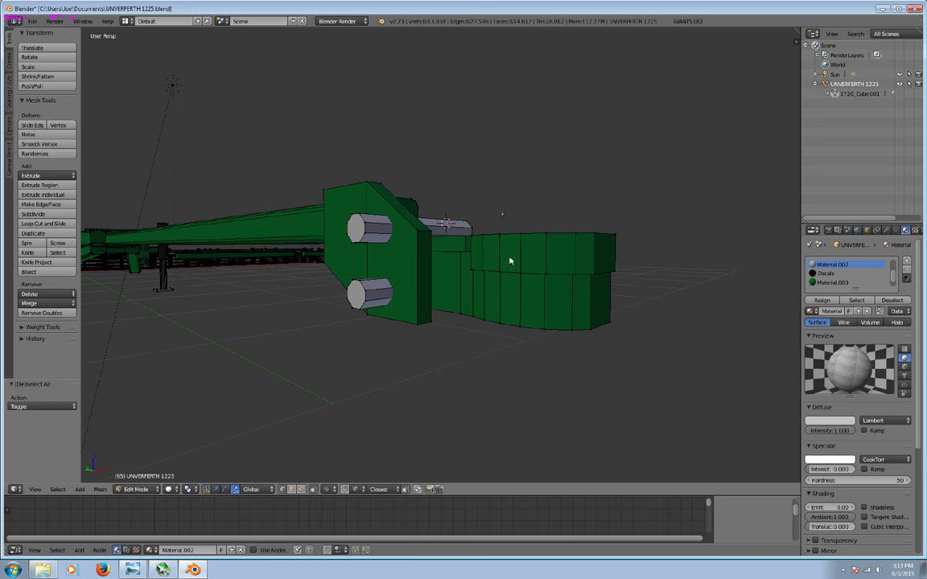
Separate the connected top mesh piece into its own object.
{"action": "key", "text": "l"}
{"action": "key", "text": "p"}
{"action": "left_click", "coordinate": [534, 235]}
{"action": "middle_click_drag", "start_coordinate": [586, 238], "coordinate": [845, 117]}
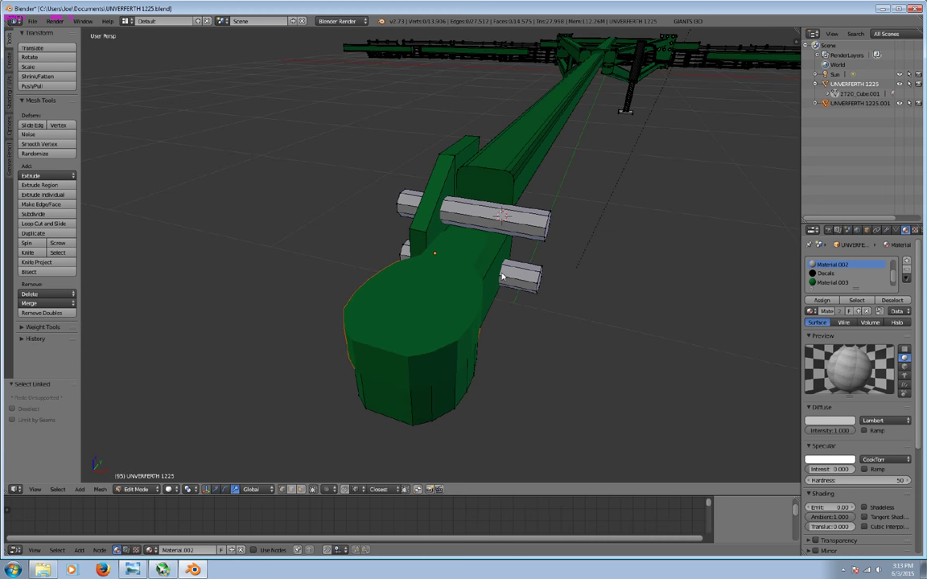
{"action": "left_click", "coordinate": [856, 104]}
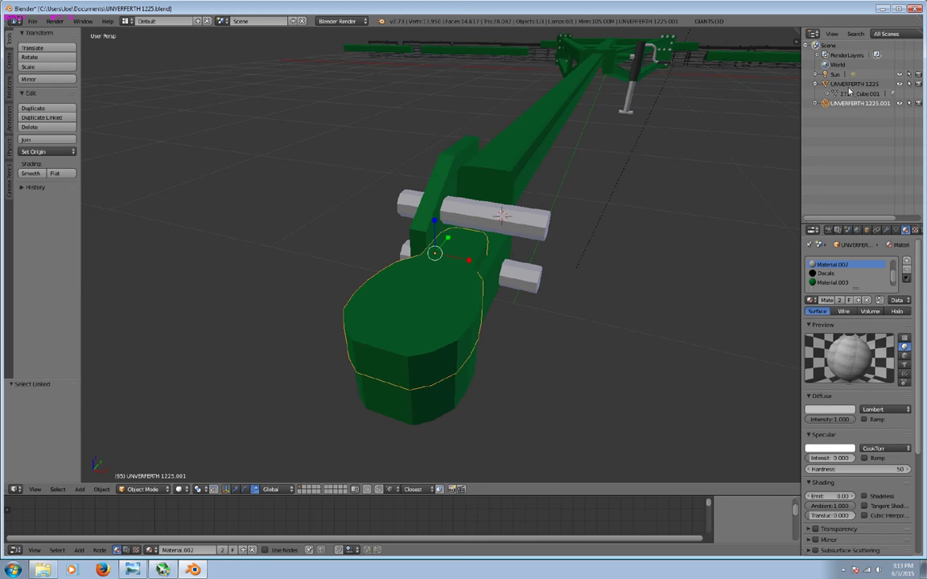
Give the tongue a Boolean Difference modifier using the separated piece, and apply it.
{"action": "left_click", "coordinate": [850, 85]}
{"action": "middle_click_drag", "start_coordinate": [739, 176], "coordinate": [662, 186]}
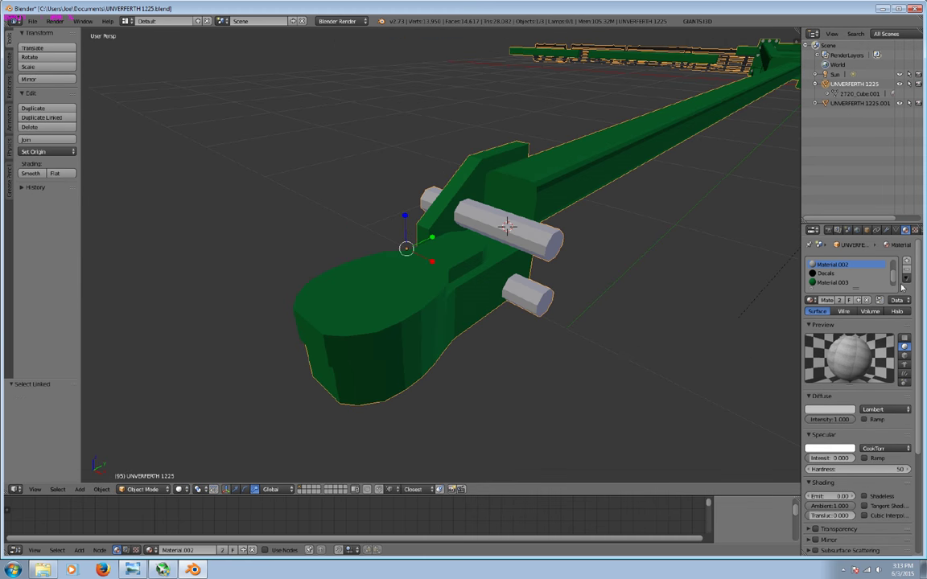
{"action": "left_click", "coordinate": [886, 230]}
{"action": "left_click", "coordinate": [845, 261]}
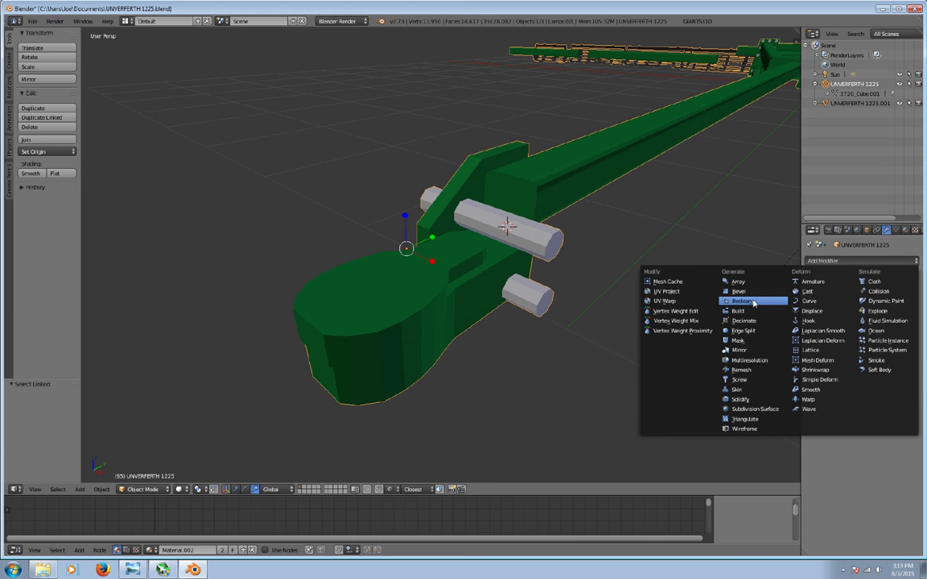
{"action": "left_click", "coordinate": [680, 268]}
{"action": "left_click", "coordinate": [880, 309]}
{"action": "left_click", "coordinate": [768, 298]}
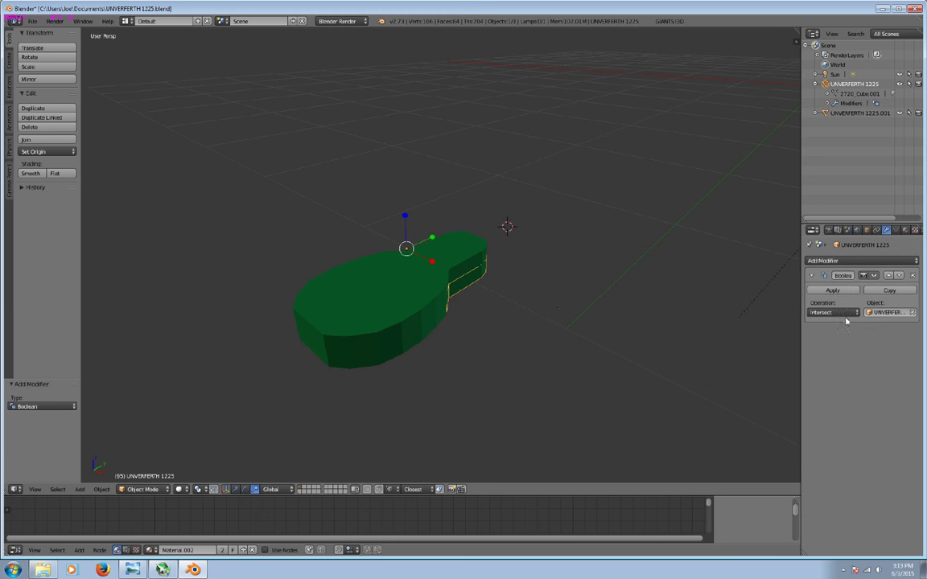
{"action": "left_click", "coordinate": [829, 311]}
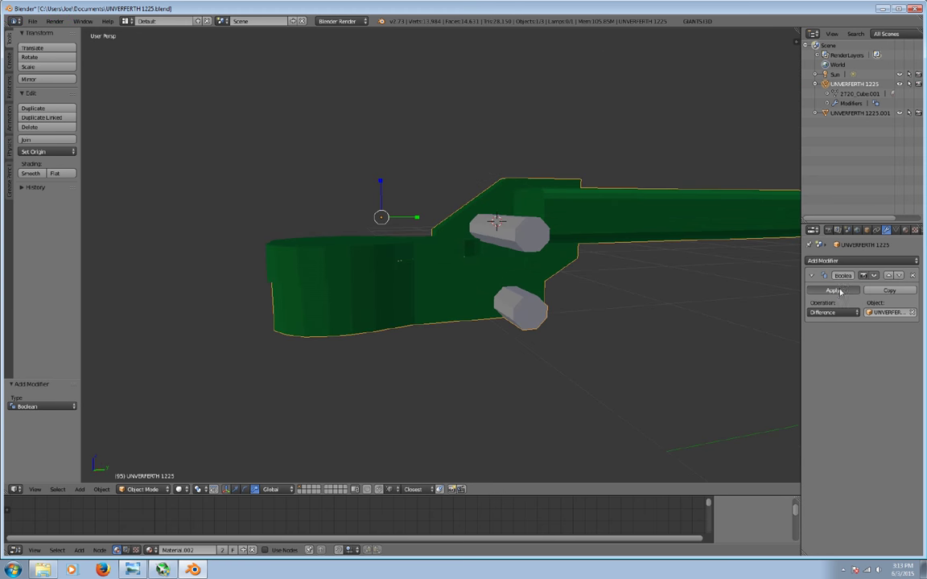
{"action": "left_click", "coordinate": [817, 291]}
Delete the separated helper piece after checking the cut.
{"action": "mouse_move", "coordinate": [432, 269]}
{"action": "middle_mouse_down"}
{"action": "mouse_move", "coordinate": [474, 339]}
{"action": "mouse_move", "coordinate": [438, 290]}
{"action": "middle_mouse_up"}
{"action": "left_click", "coordinate": [898, 105]}
{"action": "right_click", "coordinate": [414, 335]}
{"action": "key", "text": "Delete"}
{"action": "mouse_move", "coordinate": [417, 335]}
{"action": "middle_mouse_down"}
{"action": "mouse_move", "coordinate": [588, 319]}
{"action": "mouse_move", "coordinate": [482, 304]}
{"action": "mouse_move", "coordinate": [749, 113]}
{"action": "middle_mouse_up"}
Enter Edit Mode on the tongue and brush-select vertices near the slot corner.
{"action": "key", "text": "Tab"}
{"action": "mouse_move", "coordinate": [690, 209]}
{"action": "middle_mouse_down"}
{"action": "mouse_move", "coordinate": [504, 325]}
{"action": "mouse_move", "coordinate": [521, 336]}
{"action": "mouse_move", "coordinate": [635, 330]}
{"action": "mouse_move", "coordinate": [493, 386]}
{"action": "mouse_move", "coordinate": [475, 416]}
{"action": "mouse_move", "coordinate": [523, 410]}
{"action": "mouse_move", "coordinate": [581, 380]}
{"action": "mouse_move", "coordinate": [577, 362]}
{"action": "middle_mouse_up"}
{"action": "key", "text": "c"}
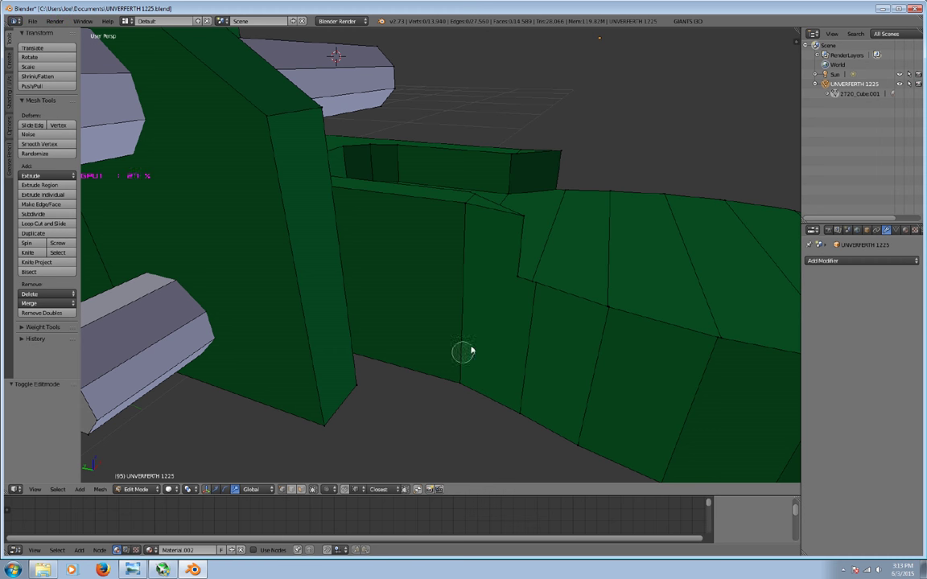
{"action": "left_click", "coordinate": [531, 287]}
{"action": "middle_click_drag", "start_coordinate": [595, 271], "coordinate": [467, 263]}
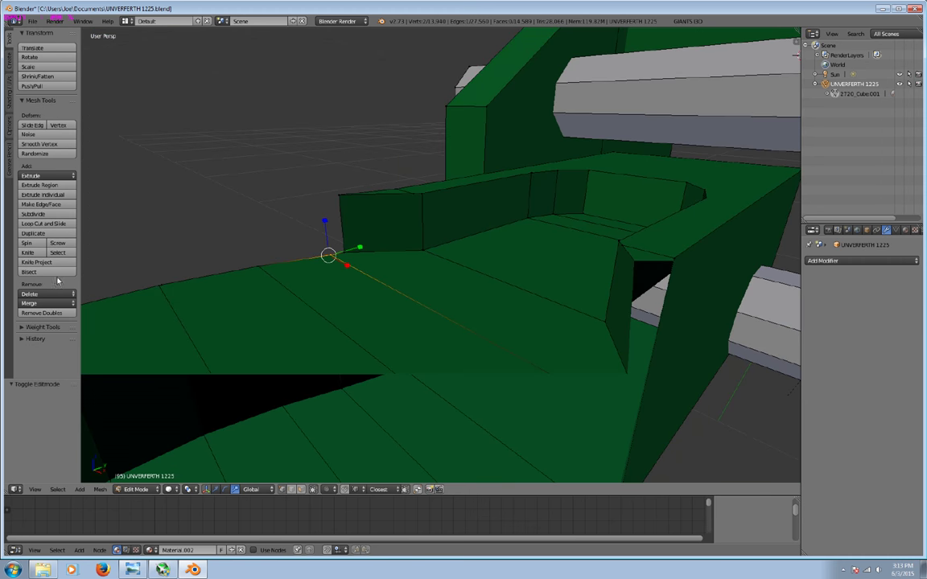
Select the whole tongue mesh and remove duplicate vertices.
{"action": "key", "text": "a"}
{"action": "mouse_move", "coordinate": [346, 378]}
{"action": "middle_mouse_down"}
{"action": "mouse_move", "coordinate": [367, 384]}
{"action": "mouse_move", "coordinate": [409, 359]}
{"action": "middle_mouse_up"}
{"action": "key", "text": "c"}
{"action": "left_click", "coordinate": [496, 360]}
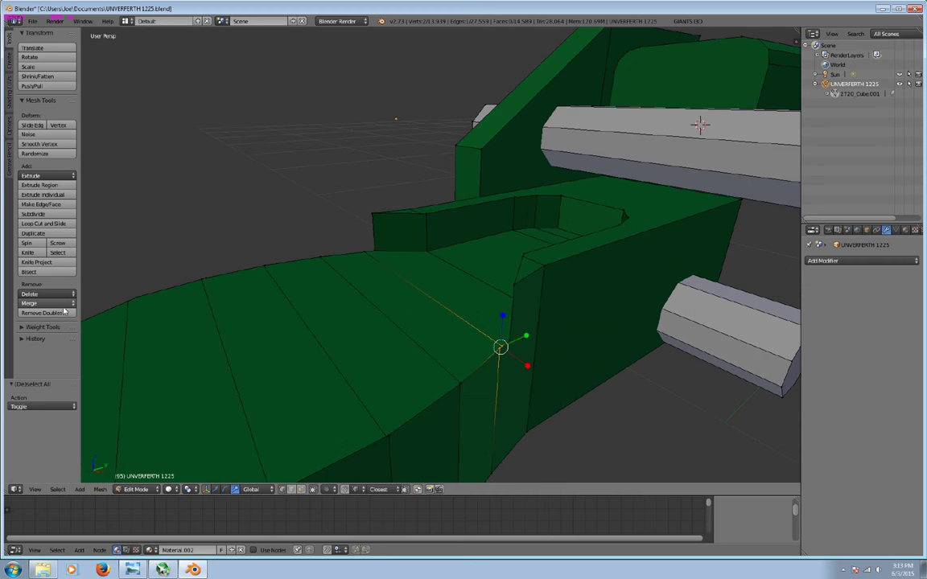
{"action": "middle_click_drag", "start_coordinate": [386, 305], "coordinate": [442, 324]}
{"action": "scroll", "coordinate": [440, 325], "scroll_direction": "down", "scroll_amount": 2}
{"action": "key", "text": "a"}
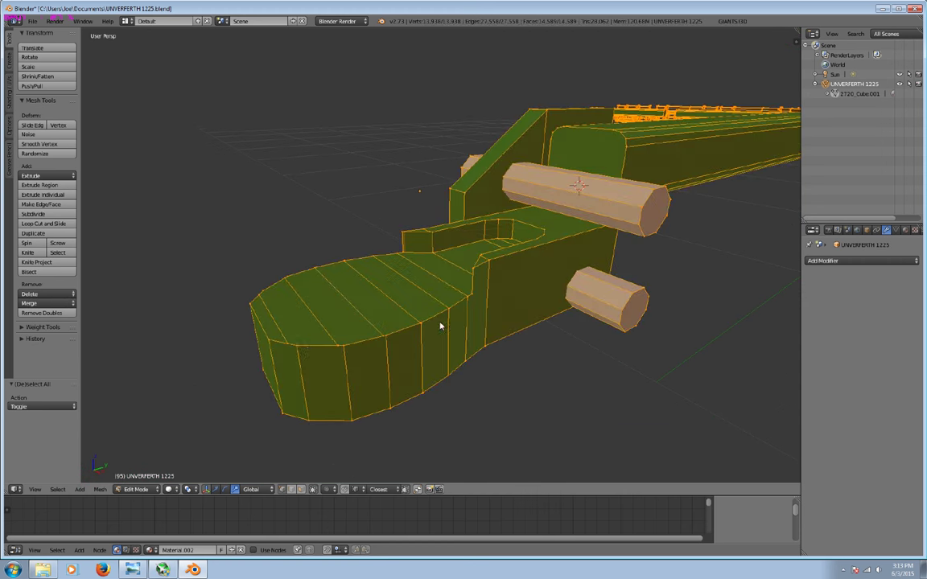
{"action": "left_click", "coordinate": [41, 312]}
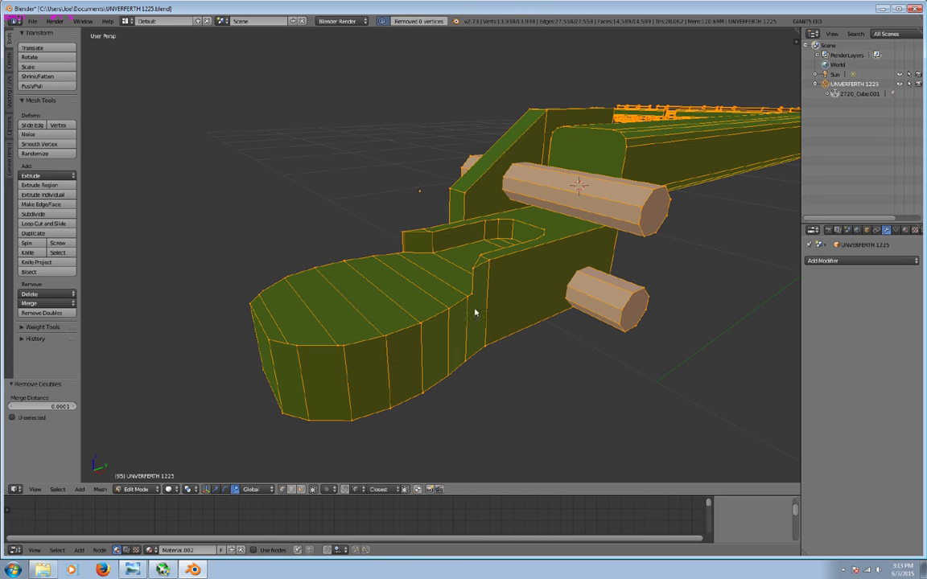
Collapse an edge on top of the slot rim into a single vertex.
{"action": "key", "text": "a"}
{"action": "scroll", "coordinate": [498, 308], "scroll_direction": "up", "scroll_amount": 3}
{"action": "scroll", "coordinate": [508, 328], "scroll_direction": "up", "scroll_amount": 2}
{"action": "right_click", "coordinate": [393, 214]}
{"action": "left_click", "coordinate": [33, 303]}
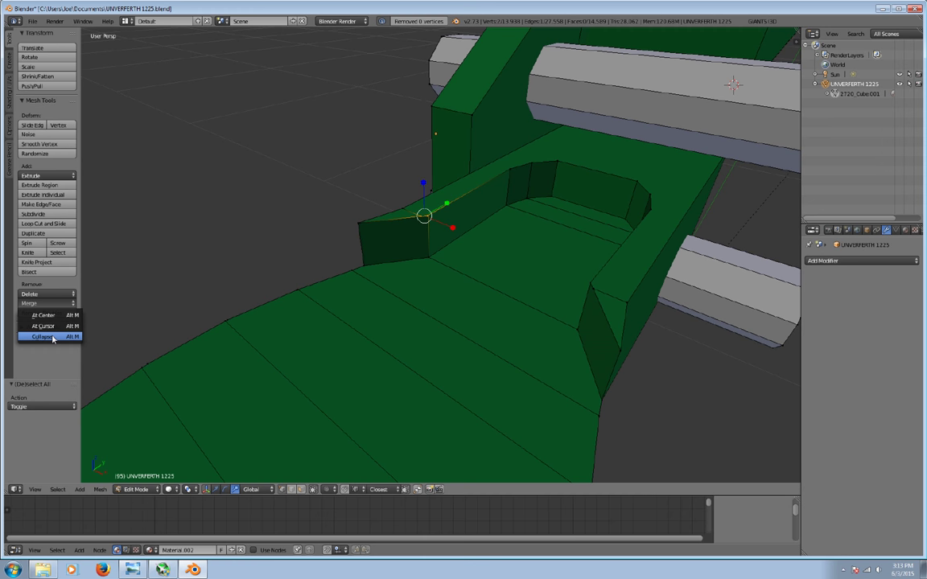
{"action": "middle_click_drag", "start_coordinate": [424, 285], "coordinate": [572, 196]}
{"action": "right_click", "coordinate": [492, 173]}
{"action": "middle_click_drag", "start_coordinate": [492, 177], "coordinate": [403, 239]}
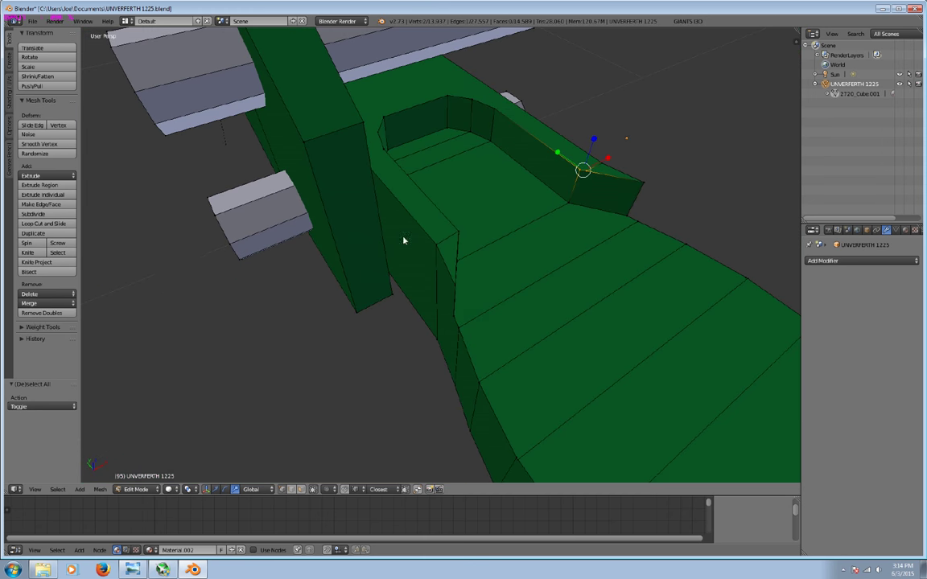
{"action": "left_click", "coordinate": [47, 304]}
{"action": "left_click", "coordinate": [44, 317]}
Select the vertical corner edges at the slot's front end.
{"action": "mouse_move", "coordinate": [531, 337]}
{"action": "middle_mouse_down"}
{"action": "mouse_move", "coordinate": [494, 312]}
{"action": "mouse_move", "coordinate": [600, 296]}
{"action": "mouse_move", "coordinate": [594, 311]}
{"action": "mouse_move", "coordinate": [439, 391]}
{"action": "mouse_move", "coordinate": [339, 483]}
{"action": "mouse_move", "coordinate": [407, 399]}
{"action": "middle_mouse_up"}
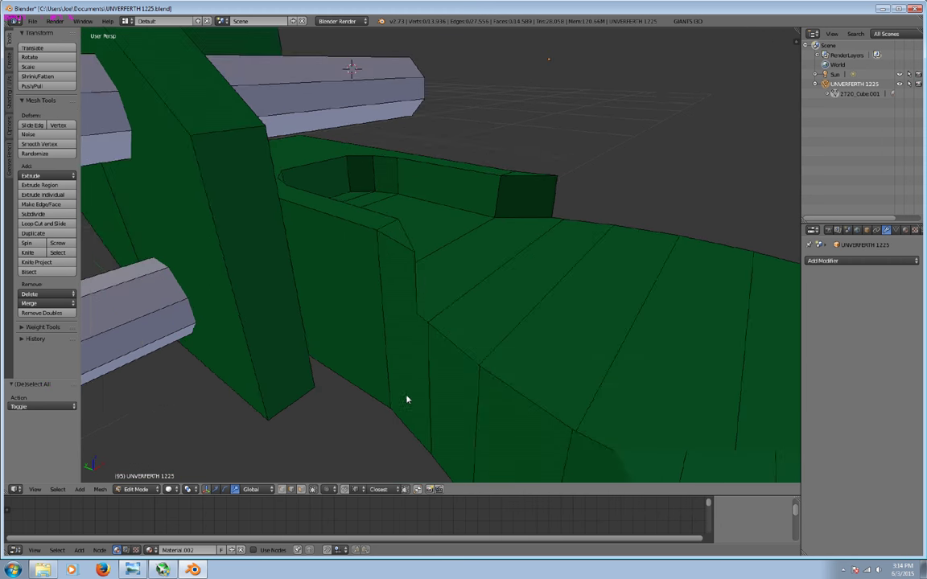
{"action": "right_click", "coordinate": [420, 294]}
{"action": "mouse_move", "coordinate": [590, 261]}
{"action": "middle_mouse_down"}
{"action": "mouse_move", "coordinate": [484, 250]}
{"action": "mouse_move", "coordinate": [620, 358]}
{"action": "middle_mouse_up"}
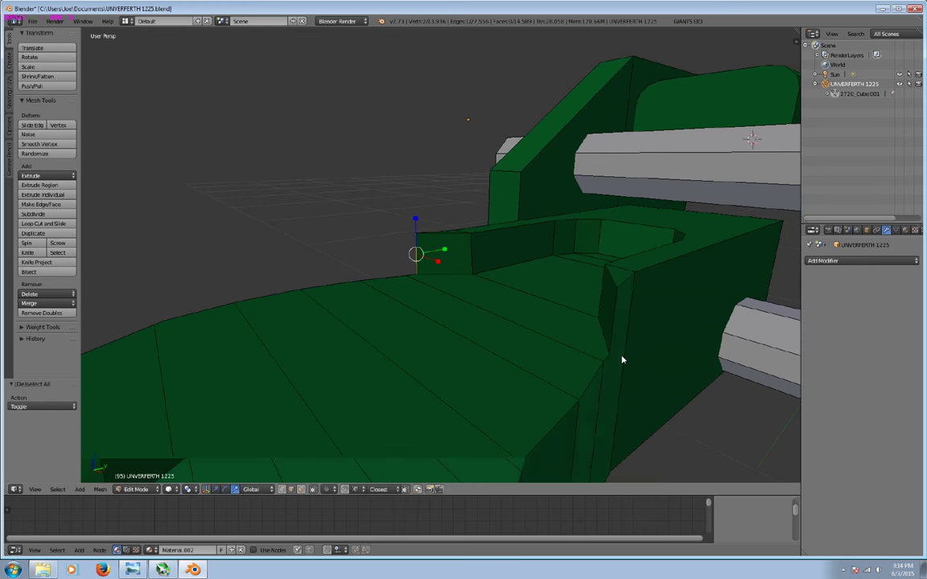
{"action": "right_click", "coordinate": [611, 336], "text": "shift"}
Bevel the two selected edges to round the slot's front corners.
{"action": "key", "text": "ctrl+b"}
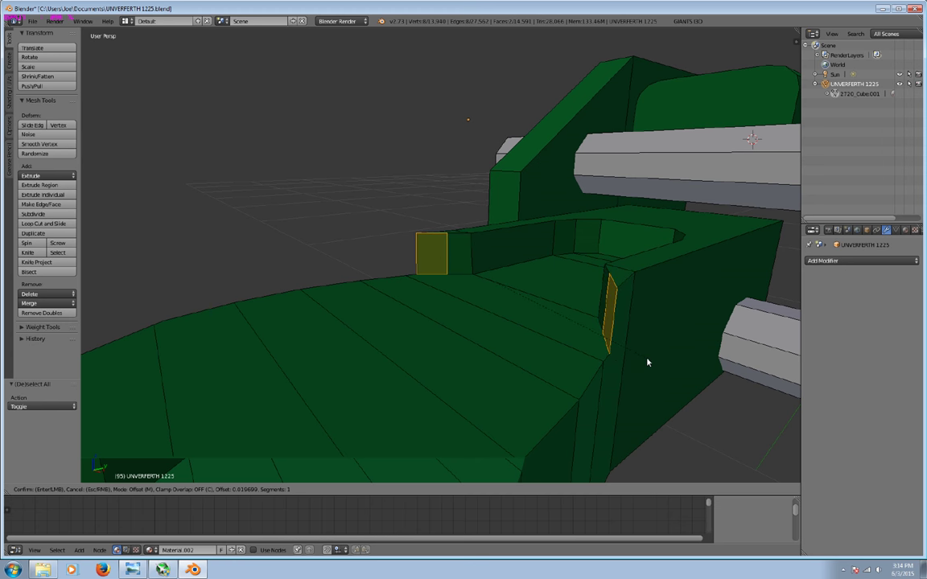
{"action": "left_click", "coordinate": [647, 362]}
{"action": "mouse_move", "coordinate": [544, 356]}
{"action": "middle_mouse_down"}
{"action": "mouse_move", "coordinate": [622, 387]}
{"action": "mouse_move", "coordinate": [500, 388]}
{"action": "middle_mouse_up"}
{"action": "key", "text": "a"}
{"action": "key", "text": "ctrl+z"}
{"action": "key", "text": "a"}
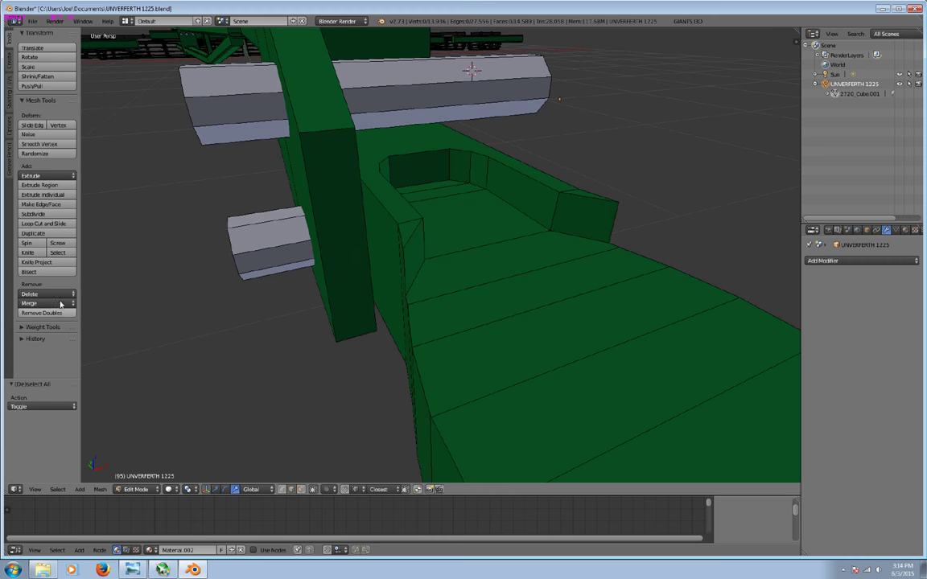
Add an edge loop across the slotted beam at its default position.
{"action": "left_click", "coordinate": [43, 223]}
{"action": "left_click", "coordinate": [426, 274]}
{"action": "right_click", "coordinate": [424, 269]}
{"action": "left_click", "coordinate": [44, 228]}
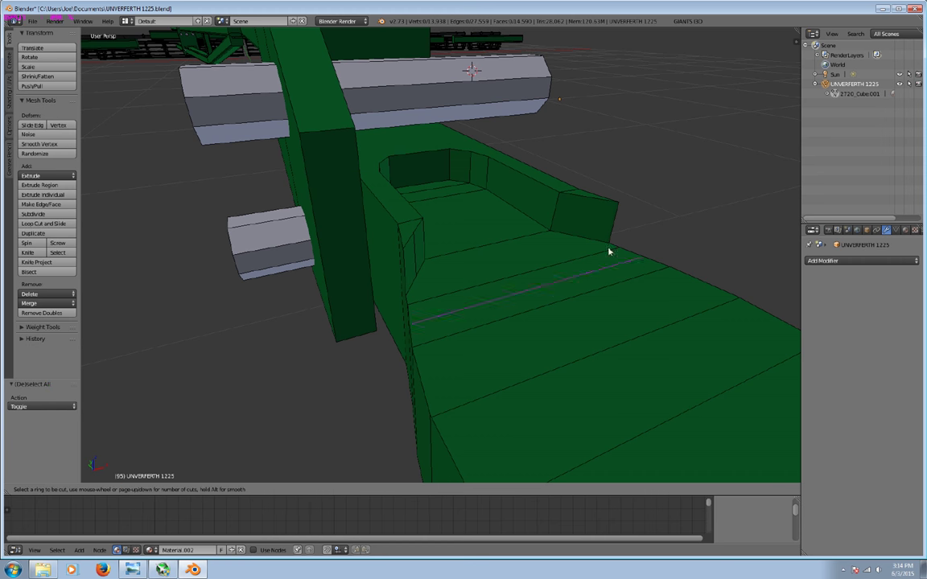
{"action": "right_click", "coordinate": [592, 240]}
{"action": "middle_click_drag", "start_coordinate": [592, 240], "coordinate": [424, 263]}
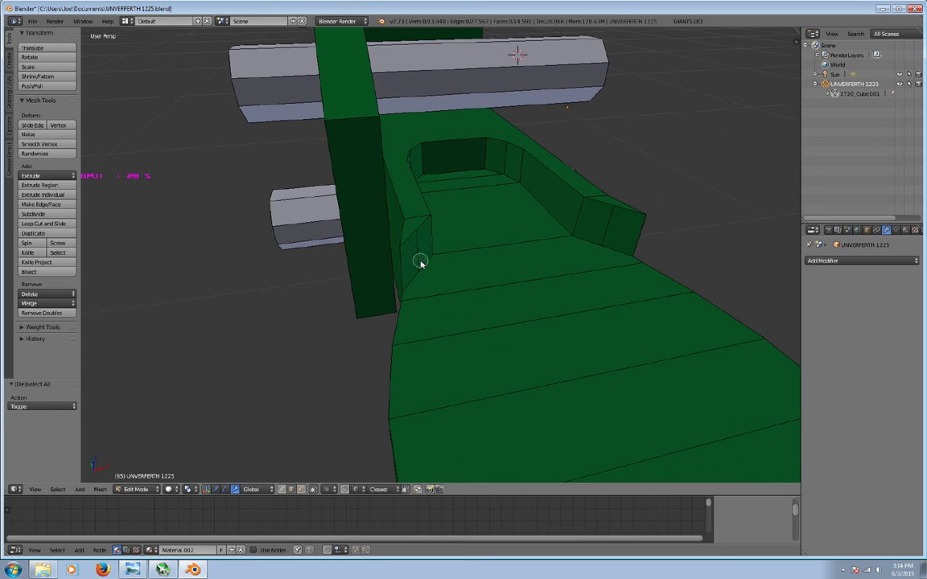
Edge-slide the two slot-wall edges so they shift -0.008 along Y.
{"action": "right_click", "coordinate": [420, 259], "text": "alt"}
{"action": "right_click", "coordinate": [429, 259], "text": "alt"}
{"action": "middle_click_drag", "start_coordinate": [386, 338], "coordinate": [482, 275]}
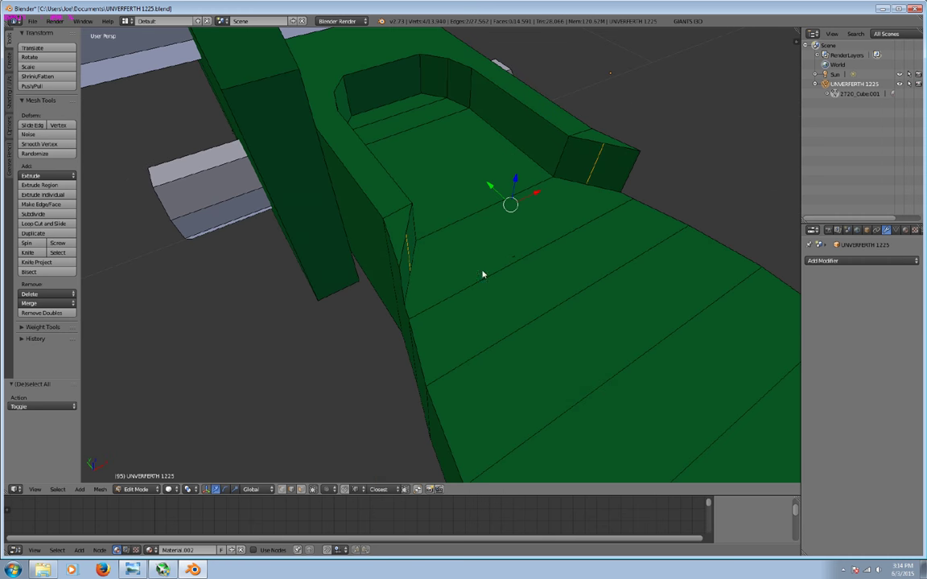
{"action": "key", "text": "g"}
{"action": "key", "text": "g"}
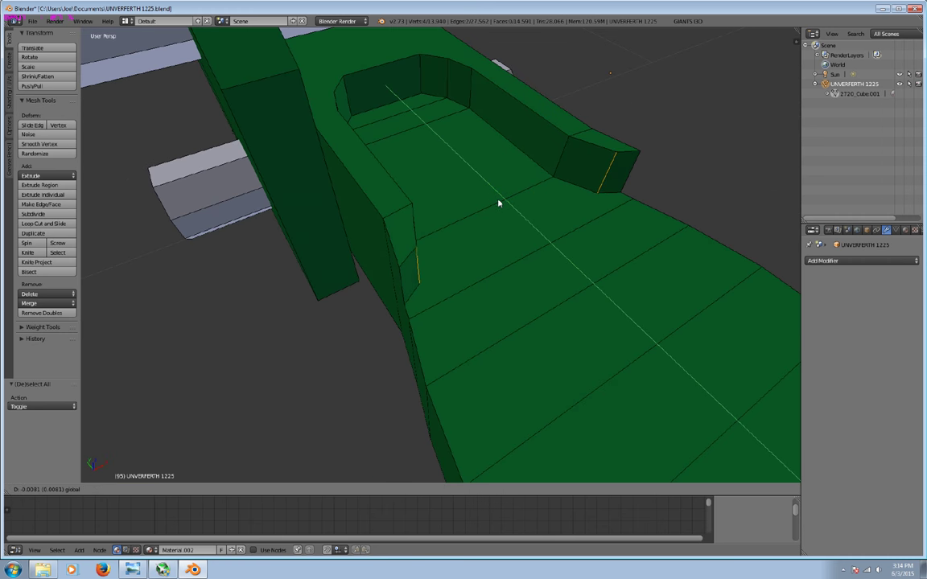
{"action": "left_click", "coordinate": [509, 207]}
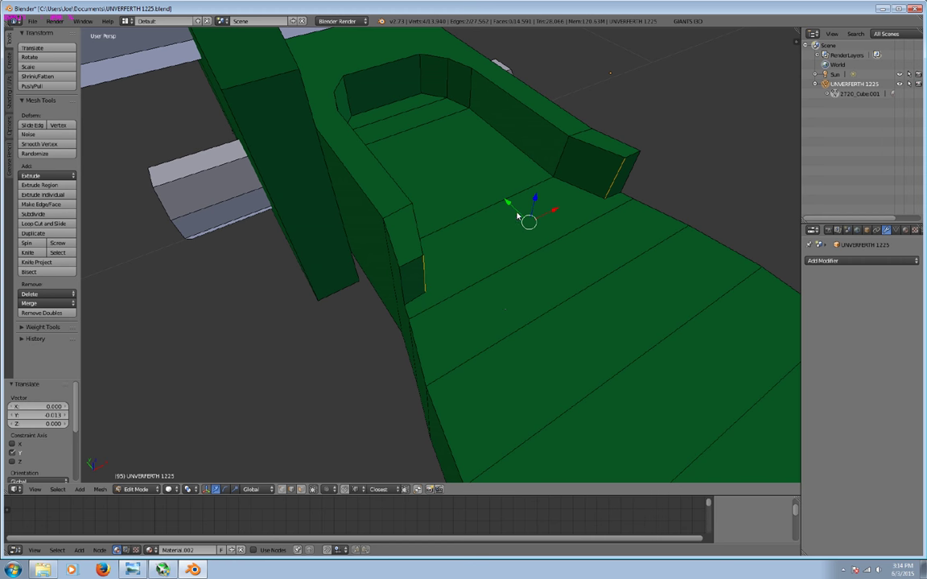
{"action": "key", "text": "g"}
{"action": "key", "text": "g"}
{"action": "left_click", "coordinate": [408, 310]}
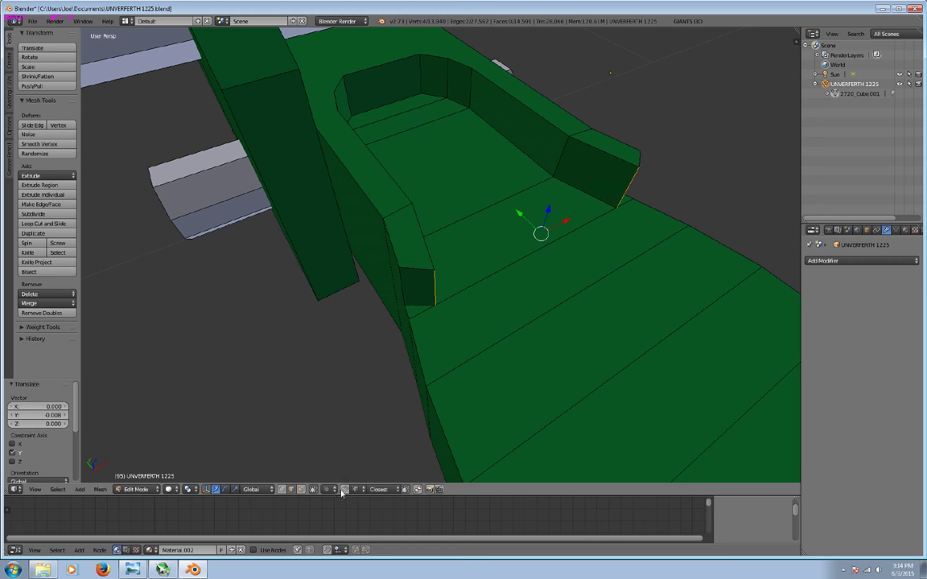
{"action": "key", "text": "g"}
{"action": "key", "text": "g"}
{"action": "left_click", "coordinate": [407, 306]}
Select the vertical end edges of the left and right slot walls.
{"action": "key", "text": "a"}
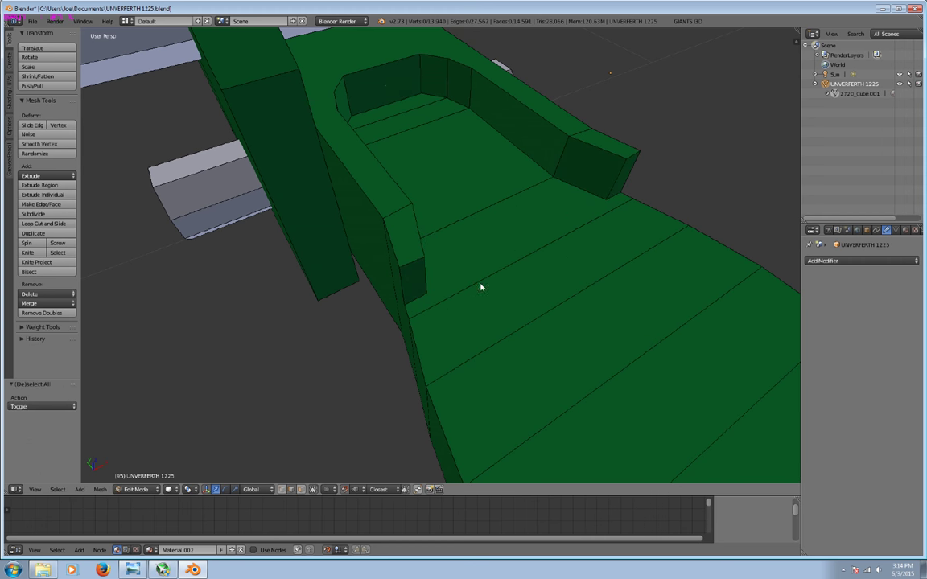
{"action": "middle_click_drag", "start_coordinate": [482, 286], "coordinate": [442, 279]}
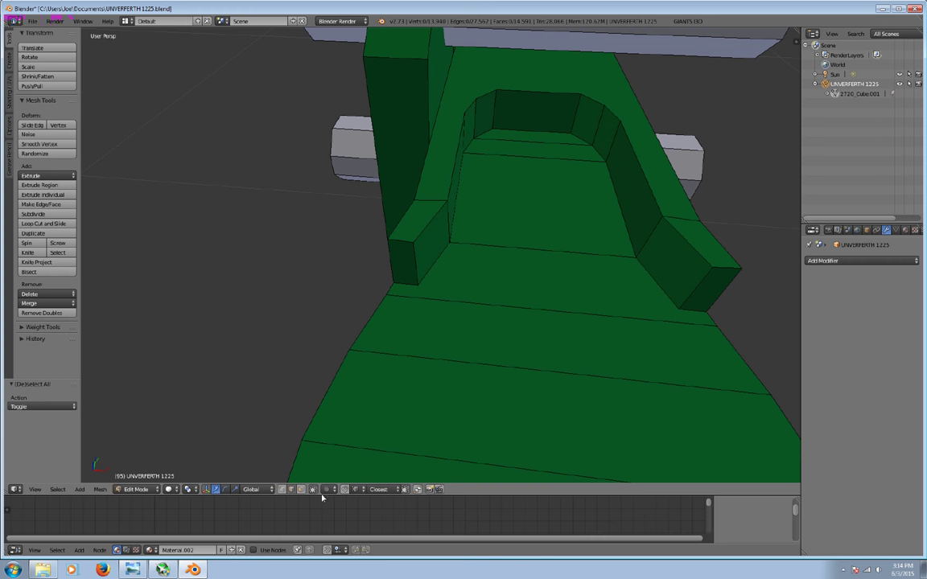
{"action": "right_click", "coordinate": [415, 263]}
{"action": "right_click", "coordinate": [692, 291], "text": "shift"}
Extrude the end faces of both slot side walls outward.
{"action": "key", "text": "a"}
{"action": "mouse_move", "coordinate": [604, 322]}
{"action": "middle_mouse_down"}
{"action": "mouse_move", "coordinate": [519, 341]}
{"action": "mouse_move", "coordinate": [451, 378]}
{"action": "middle_mouse_up"}
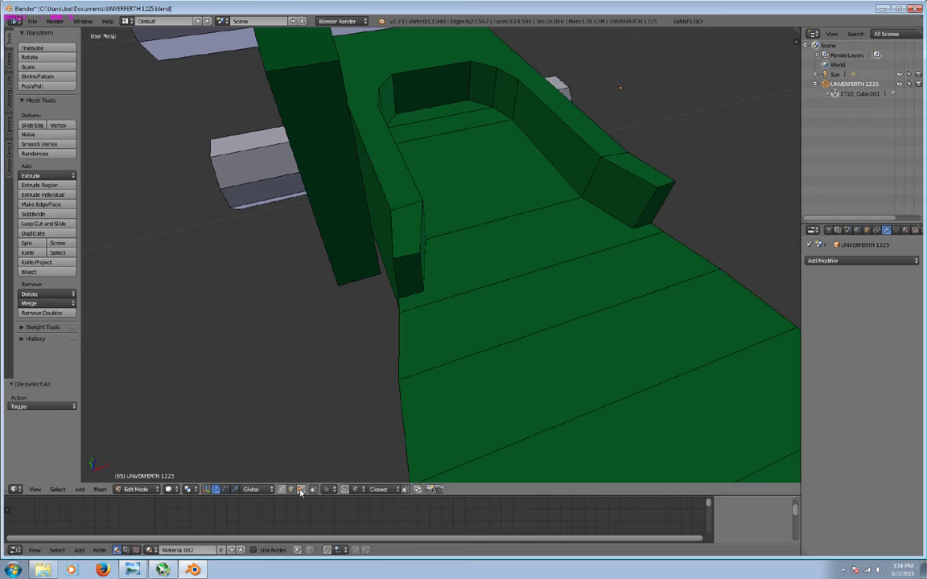
{"action": "right_click", "coordinate": [408, 288]}
{"action": "mouse_move", "coordinate": [408, 289]}
{"action": "middle_mouse_down"}
{"action": "mouse_move", "coordinate": [581, 260]}
{"action": "mouse_move", "coordinate": [766, 365]}
{"action": "middle_mouse_up"}
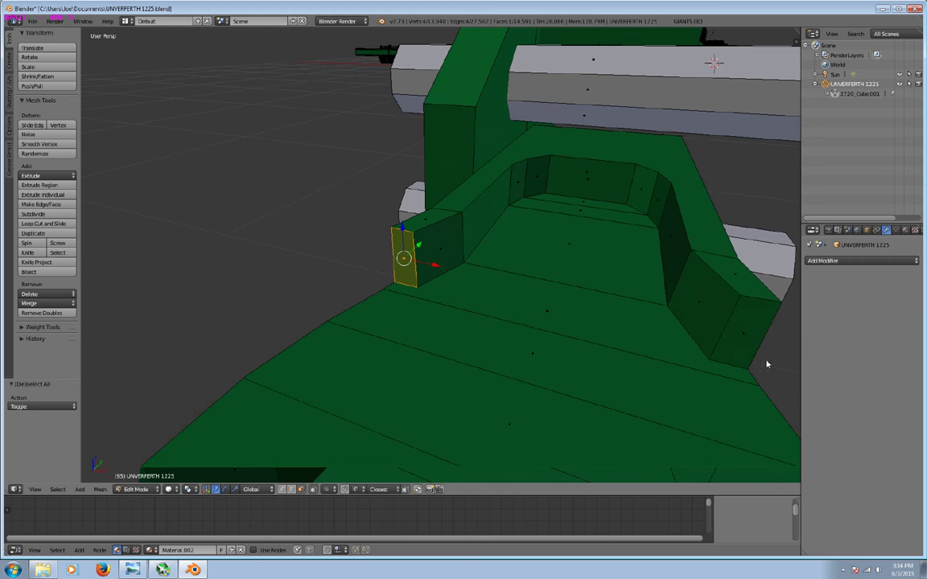
{"action": "right_click", "coordinate": [737, 330], "text": "shift"}
{"action": "mouse_move", "coordinate": [737, 330]}
{"action": "middle_mouse_down"}
{"action": "mouse_move", "coordinate": [554, 369]}
{"action": "mouse_move", "coordinate": [598, 325]}
{"action": "mouse_move", "coordinate": [577, 345]}
{"action": "middle_mouse_up"}
{"action": "key", "text": "e"}
{"action": "left_click", "coordinate": [608, 334]}
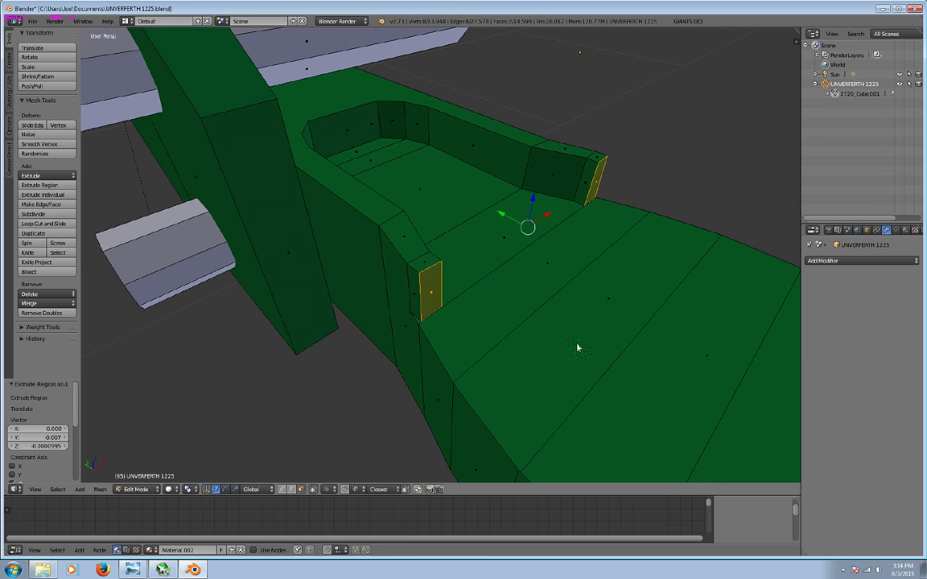
Scale the left wall's new end face narrower along X.
{"action": "key", "text": "a"}
{"action": "right_click", "coordinate": [431, 291]}
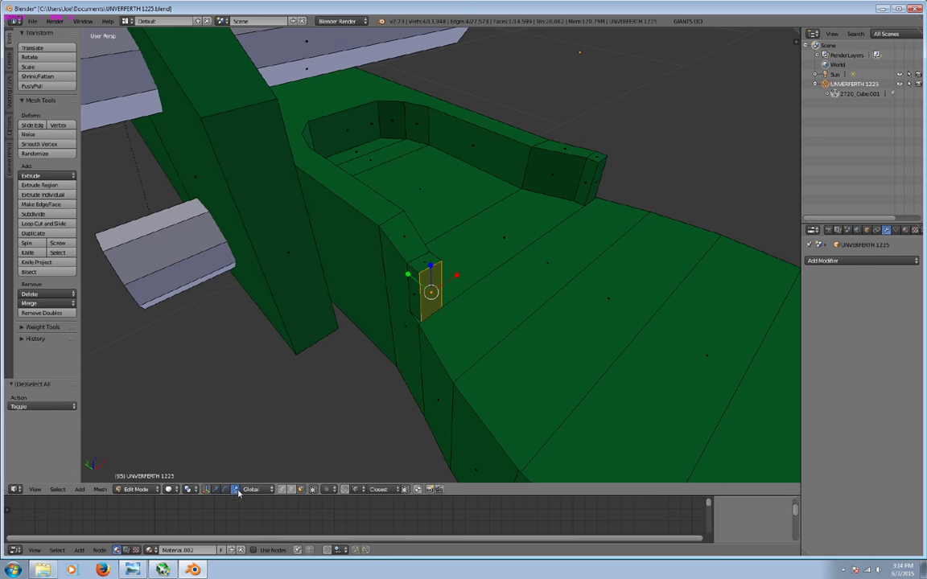
{"action": "key", "text": "s"}
{"action": "key", "text": "x"}
{"action": "left_click", "coordinate": [444, 279]}
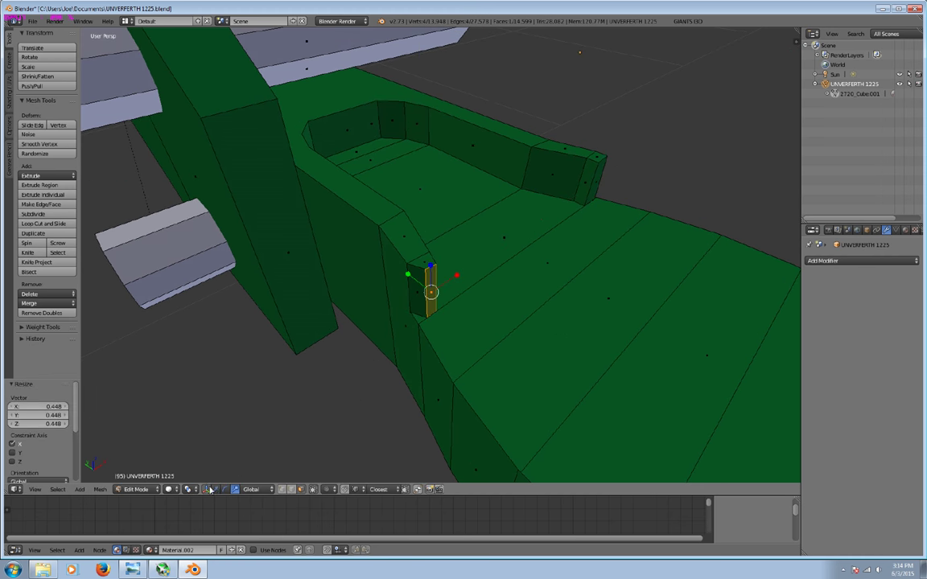
Scale the right wall's new end face narrower along X.
{"action": "key", "text": "a"}
{"action": "mouse_move", "coordinate": [613, 292]}
{"action": "middle_mouse_down"}
{"action": "mouse_move", "coordinate": [540, 271]}
{"action": "mouse_move", "coordinate": [608, 347]}
{"action": "middle_mouse_up"}
{"action": "right_click", "coordinate": [662, 373]}
{"action": "middle_click_drag", "start_coordinate": [661, 373], "coordinate": [662, 375]}
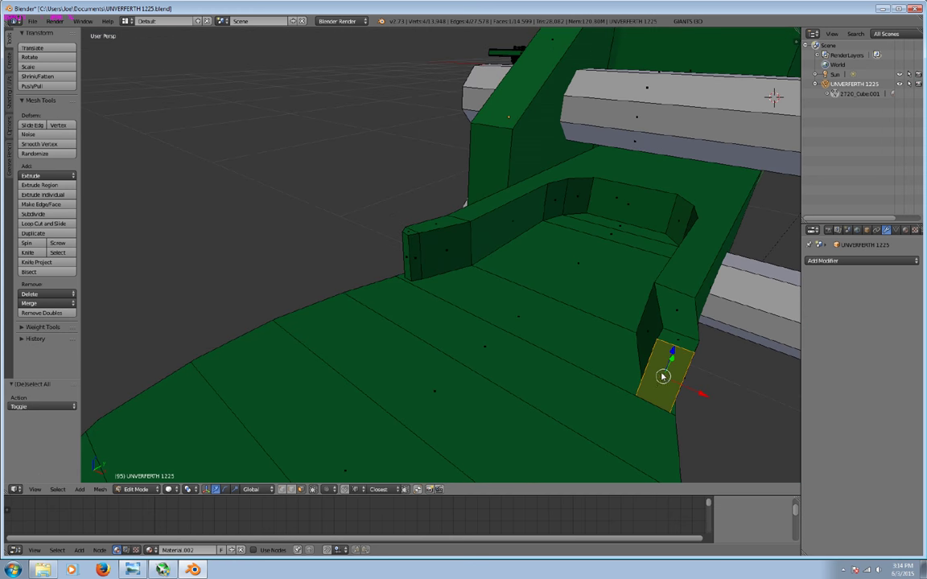
{"action": "middle_click_drag", "start_coordinate": [682, 410], "coordinate": [330, 476]}
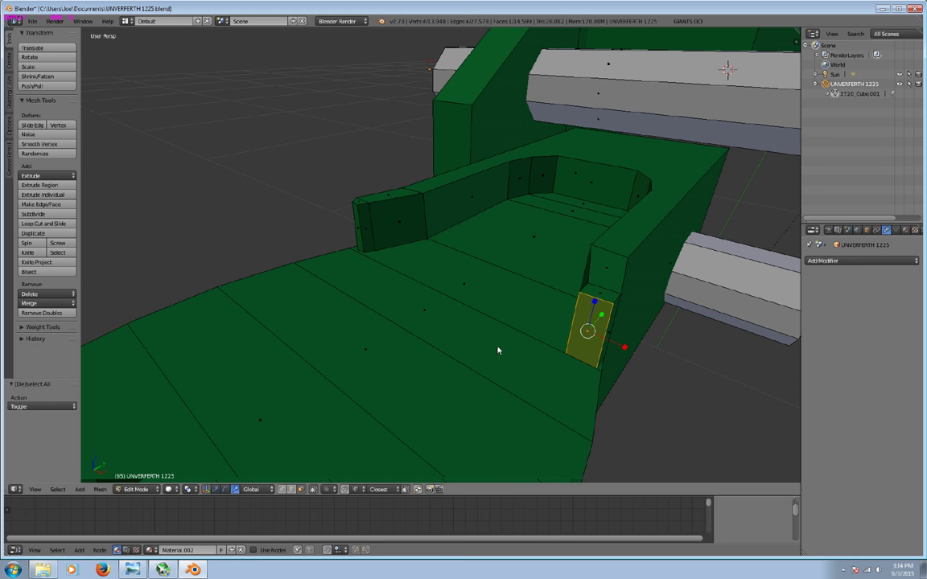
{"action": "key", "text": "s"}
{"action": "key", "text": "x"}
{"action": "left_click", "coordinate": [610, 347]}
Nudge the end face along the Y axis.
{"action": "middle_click_drag", "start_coordinate": [609, 347], "coordinate": [393, 429]}
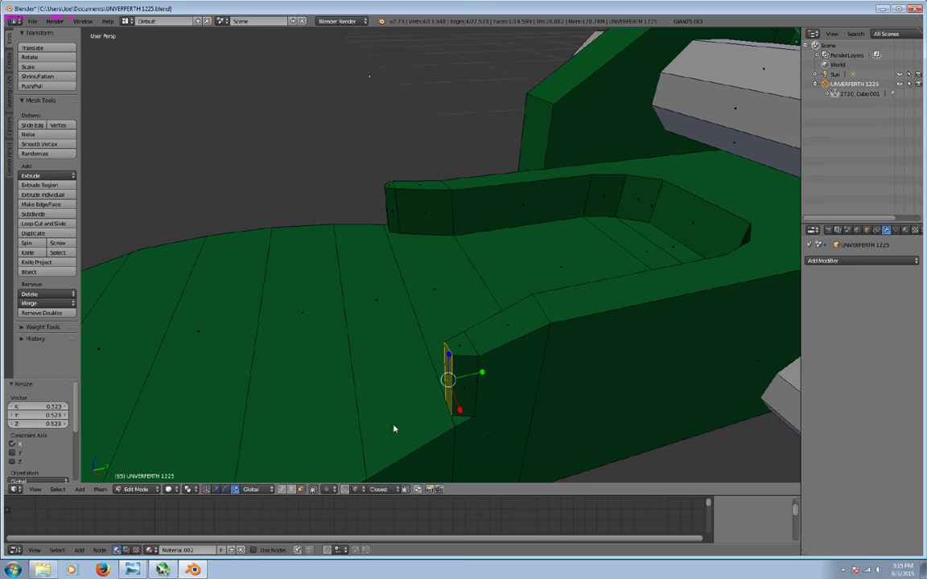
{"action": "middle_click_drag", "start_coordinate": [323, 433], "coordinate": [463, 322]}
{"action": "key", "text": "g"}
{"action": "key", "text": "y"}
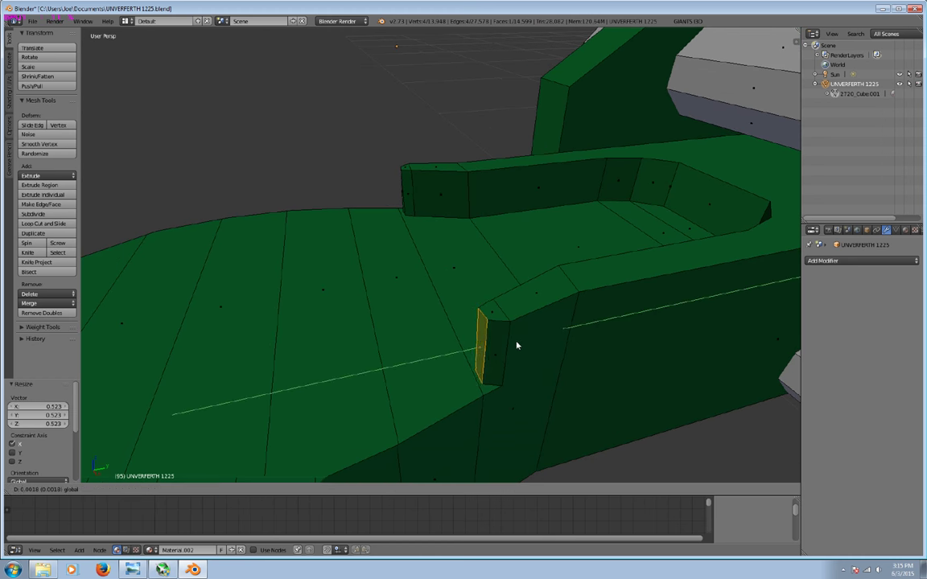
{"action": "left_click", "coordinate": [447, 369]}
Raise two edges across the slot's floor 0.003 along Z.
{"action": "mouse_move", "coordinate": [588, 365]}
{"action": "middle_mouse_down"}
{"action": "mouse_move", "coordinate": [515, 344]}
{"action": "mouse_move", "coordinate": [419, 387]}
{"action": "mouse_move", "coordinate": [504, 368]}
{"action": "middle_mouse_up"}
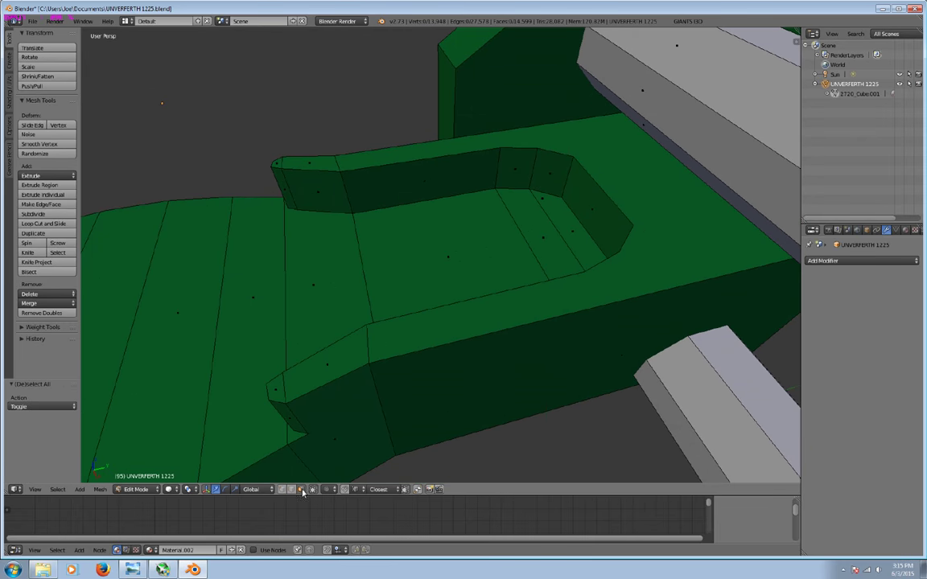
{"action": "middle_click_drag", "start_coordinate": [334, 430], "coordinate": [442, 342]}
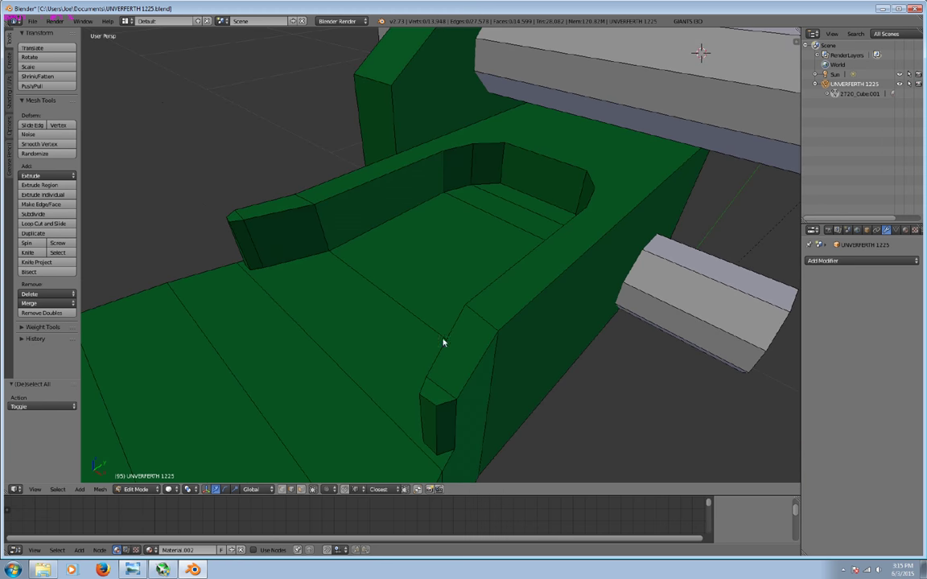
{"action": "left_click", "coordinate": [482, 217], "text": "shift"}
{"action": "middle_click_drag", "start_coordinate": [485, 223], "coordinate": [510, 180]}
{"action": "left_click_drag", "start_coordinate": [510, 180], "coordinate": [511, 171]}
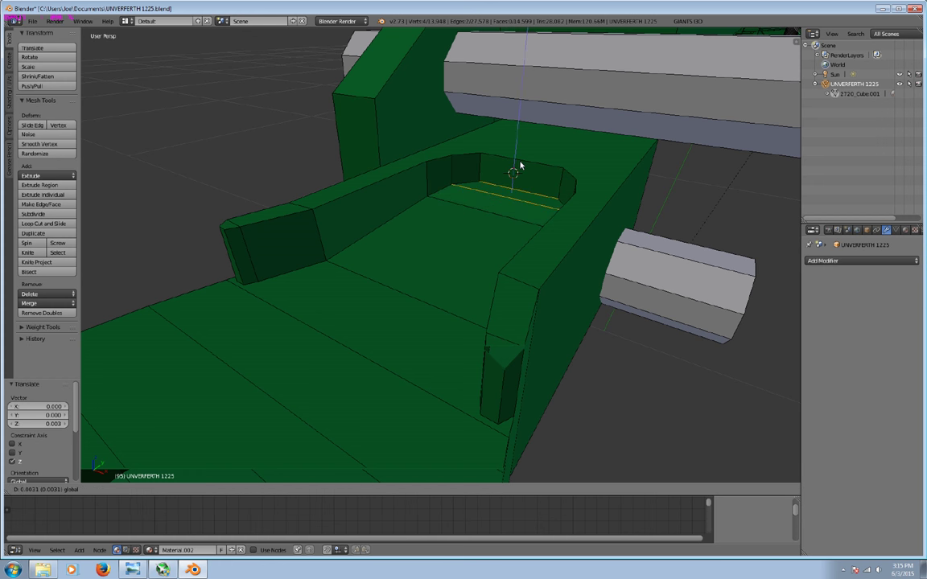
{"action": "right_click", "coordinate": [512, 185]}
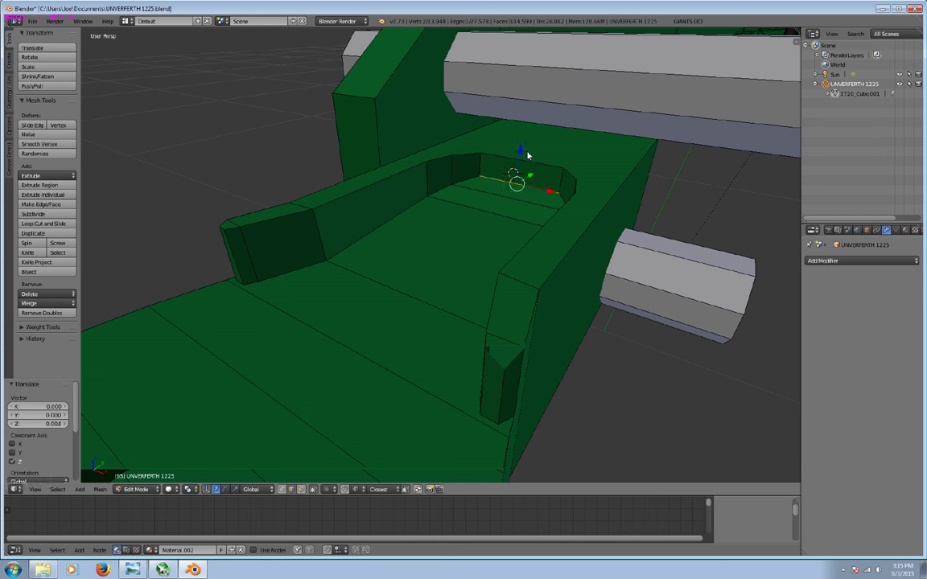
{"action": "key", "text": "a"}
{"action": "right_click", "coordinate": [408, 283]}
{"action": "mouse_move", "coordinate": [406, 271]}
{"action": "middle_mouse_down"}
{"action": "mouse_move", "coordinate": [401, 261]}
{"action": "mouse_move", "coordinate": [388, 269]}
{"action": "mouse_move", "coordinate": [474, 263]}
{"action": "mouse_move", "coordinate": [430, 255]}
{"action": "mouse_move", "coordinate": [344, 277]}
{"action": "mouse_move", "coordinate": [424, 292]}
{"action": "mouse_move", "coordinate": [479, 236]}
{"action": "mouse_move", "coordinate": [595, 159]}
{"action": "mouse_move", "coordinate": [461, 258]}
{"action": "mouse_move", "coordinate": [428, 373]}
{"action": "mouse_move", "coordinate": [406, 392]}
{"action": "mouse_move", "coordinate": [376, 355]}
{"action": "mouse_move", "coordinate": [358, 374]}
{"action": "middle_mouse_up"}
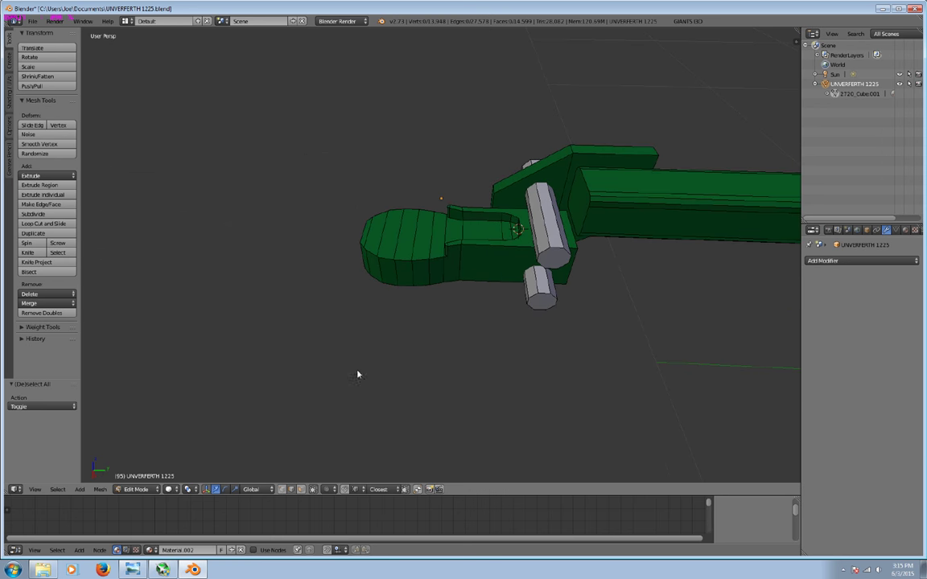
Add a cylinder and scale it down to a small size.
{"action": "left_click", "coordinate": [10, 61]}
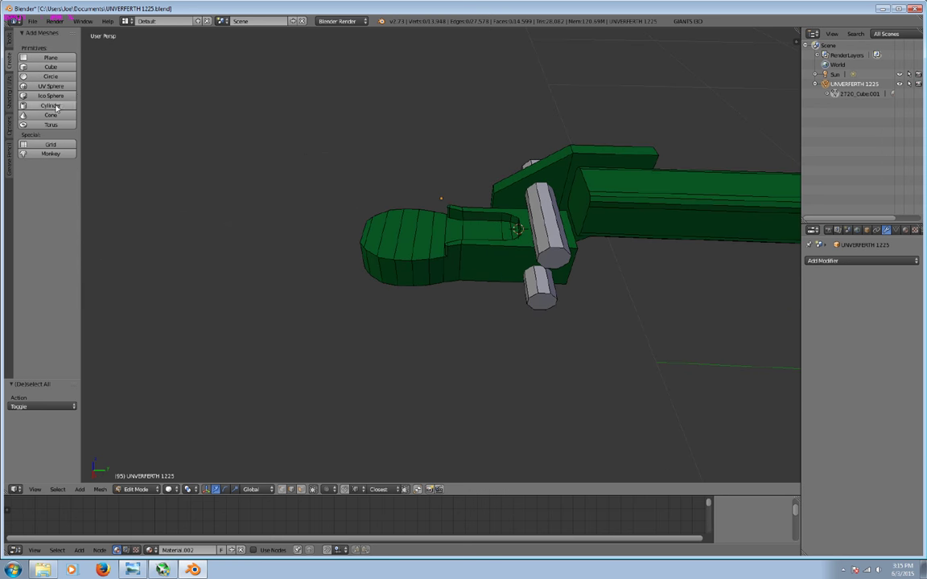
{"action": "left_click", "coordinate": [50, 105]}
{"action": "scroll", "coordinate": [326, 297], "scroll_direction": "down", "scroll_amount": 5}
{"action": "scroll", "coordinate": [394, 321], "scroll_direction": "down", "scroll_amount": 2}
{"action": "key", "text": "s"}
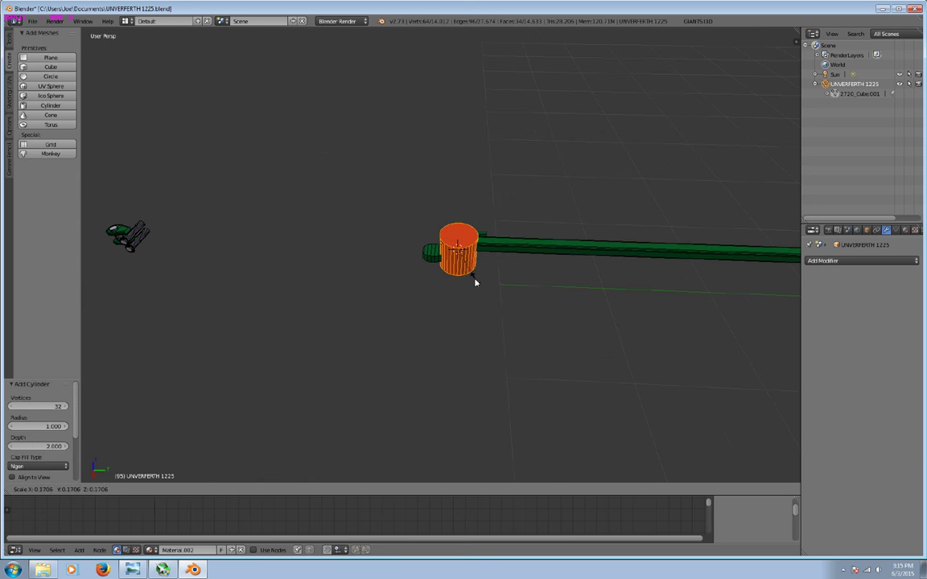
{"action": "left_click", "coordinate": [462, 277]}
{"action": "scroll", "coordinate": [463, 277], "scroll_direction": "up", "scroll_amount": 5}
{"action": "key", "text": "s"}
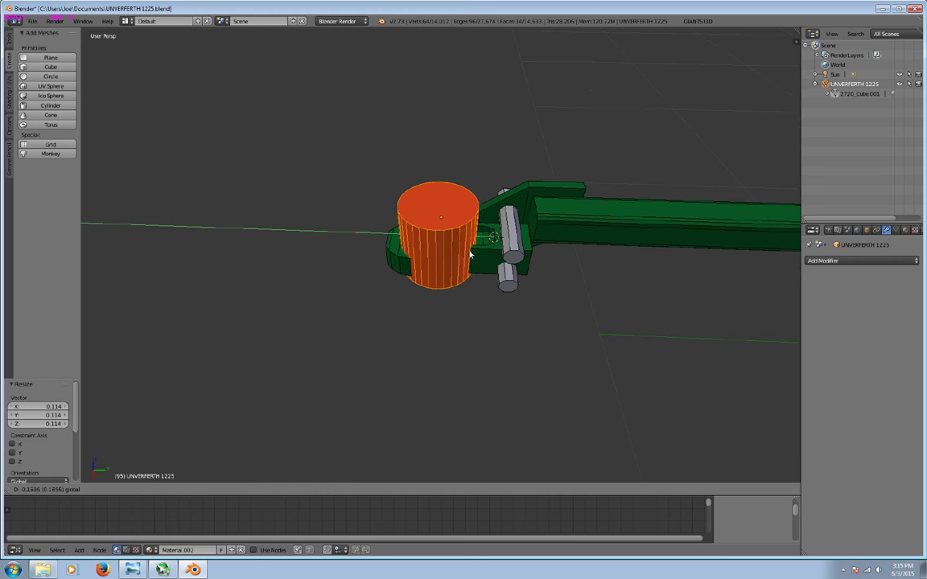
{"action": "left_click", "coordinate": [476, 325]}
Move the cylinder along Y, Z and X so it sits centred on the rounded tip.
{"action": "mouse_move", "coordinate": [477, 325]}
{"action": "middle_mouse_down"}
{"action": "mouse_move", "coordinate": [488, 307]}
{"action": "mouse_move", "coordinate": [463, 277]}
{"action": "middle_mouse_up"}
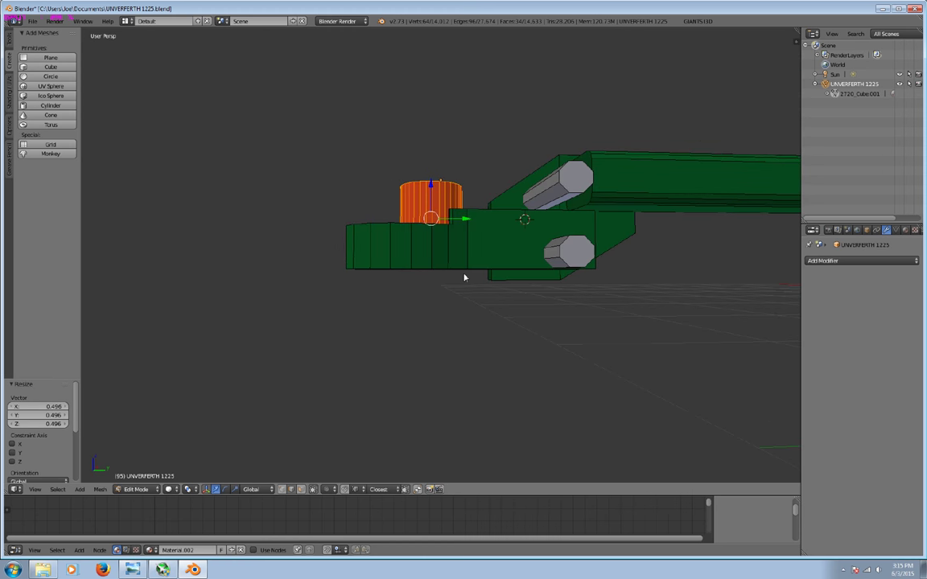
{"action": "middle_click_drag", "start_coordinate": [463, 278], "coordinate": [451, 320]}
{"action": "key", "text": "g"}
{"action": "key", "text": "y"}
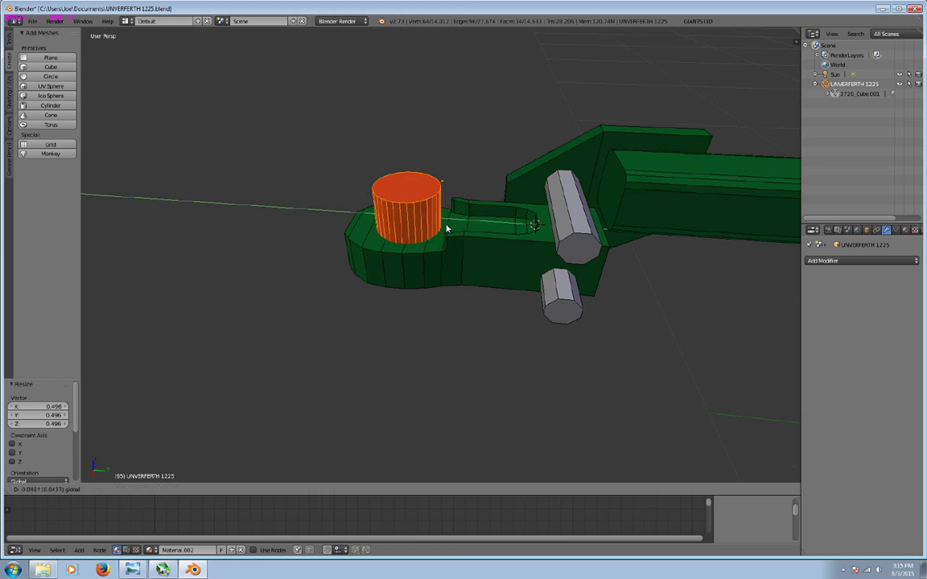
{"action": "left_click", "coordinate": [438, 232]}
{"action": "middle_click_drag", "start_coordinate": [438, 232], "coordinate": [459, 201]}
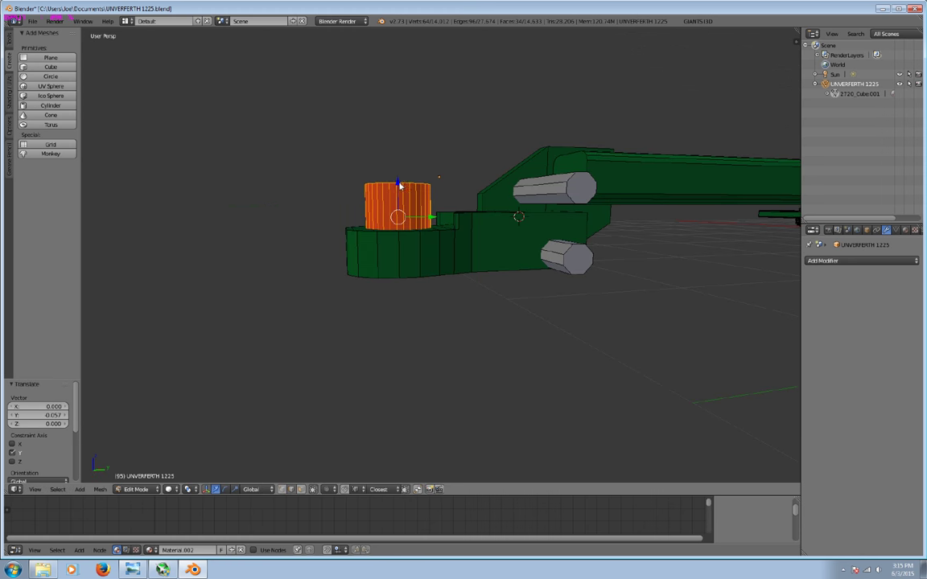
{"action": "key", "text": "g"}
{"action": "key", "text": "z"}
{"action": "left_click", "coordinate": [399, 232]}
{"action": "mouse_move", "coordinate": [399, 231]}
{"action": "middle_mouse_down"}
{"action": "mouse_move", "coordinate": [422, 355]}
{"action": "mouse_move", "coordinate": [517, 369]}
{"action": "mouse_move", "coordinate": [528, 333]}
{"action": "middle_mouse_up"}
{"action": "key", "text": "g"}
{"action": "key", "text": "x"}
{"action": "left_click", "coordinate": [478, 292]}
Give the cylinder green Material.003 and separate it as object UNVERFERTH 1225.001.
{"action": "left_click", "coordinate": [905, 231]}
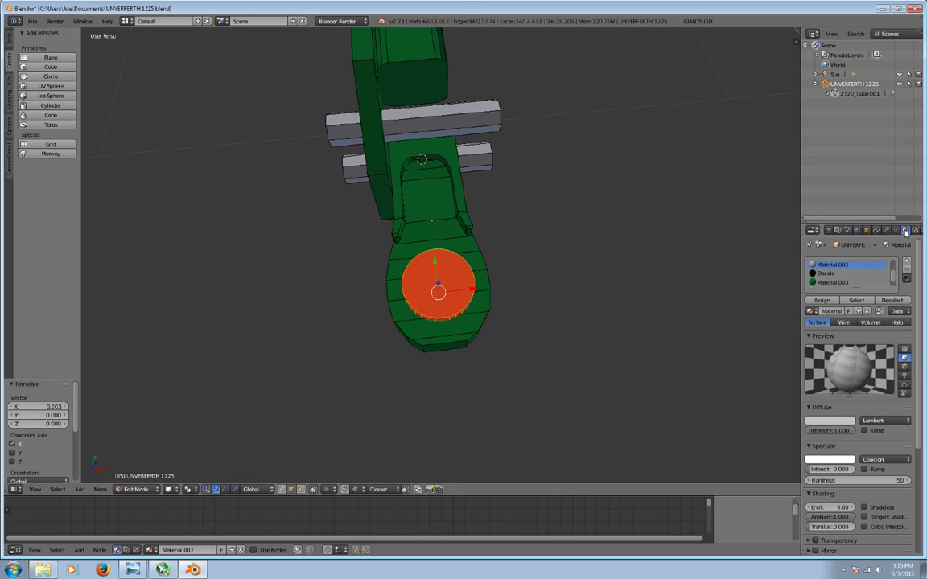
{"action": "left_click", "coordinate": [821, 300]}
{"action": "middle_click_drag", "start_coordinate": [571, 345], "coordinate": [579, 337]}
{"action": "key", "text": "p"}
{"action": "left_click", "coordinate": [579, 336]}
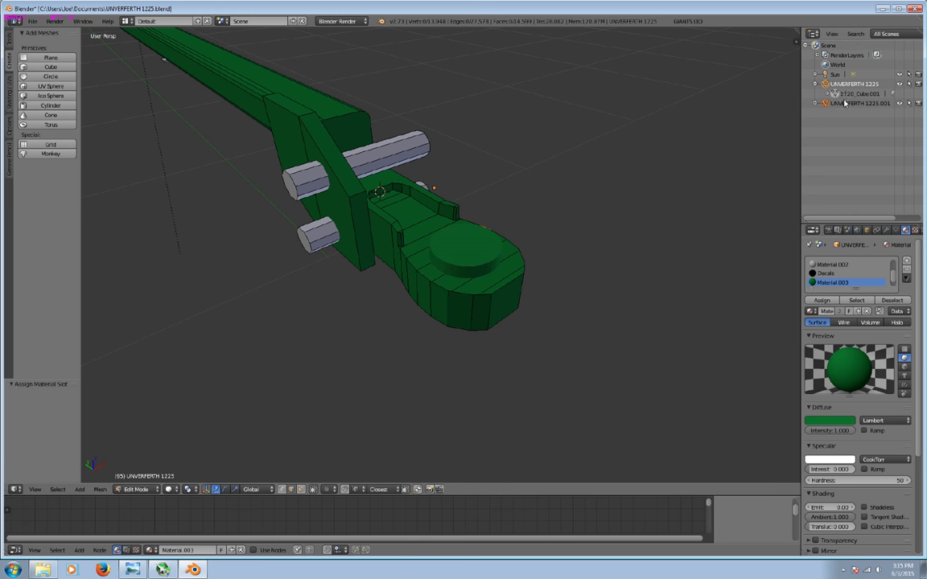
Add a Boolean Difference modifier with cutter UNVERFERTH 1225.001 to the tongue and apply it.
{"action": "key", "text": "Tab"}
{"action": "left_click", "coordinate": [886, 230]}
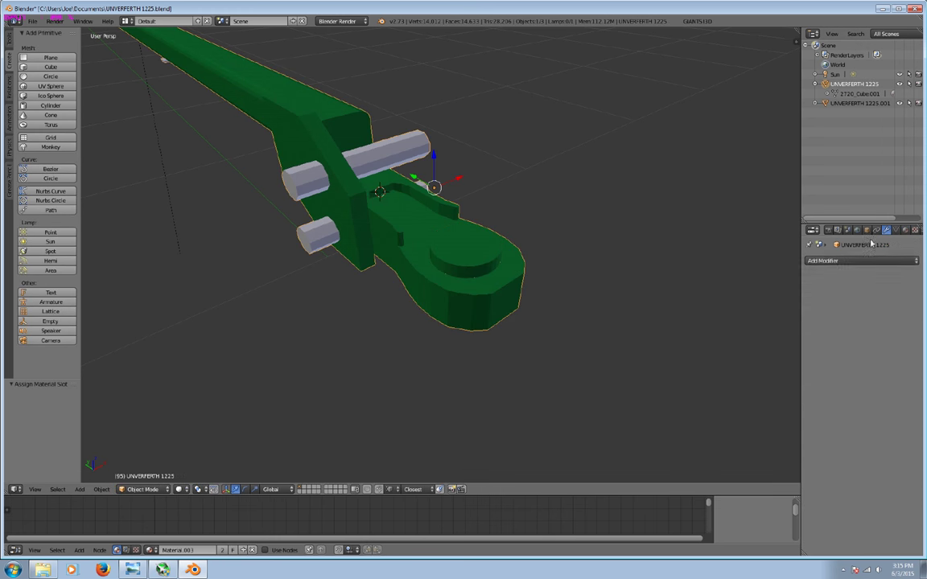
{"action": "left_click", "coordinate": [861, 261]}
{"action": "left_click", "coordinate": [678, 270]}
{"action": "left_click", "coordinate": [891, 312]}
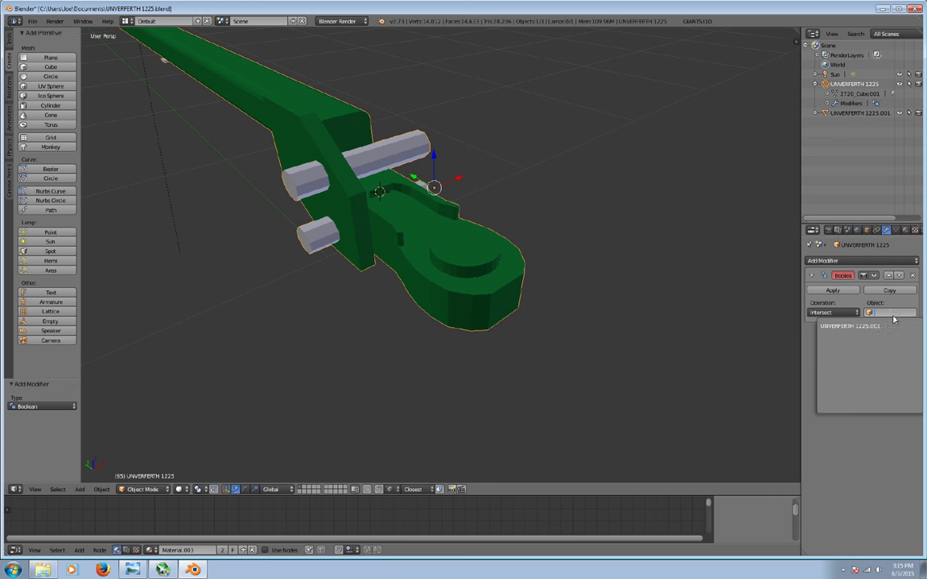
{"action": "left_click", "coordinate": [869, 327]}
{"action": "left_click", "coordinate": [830, 311]}
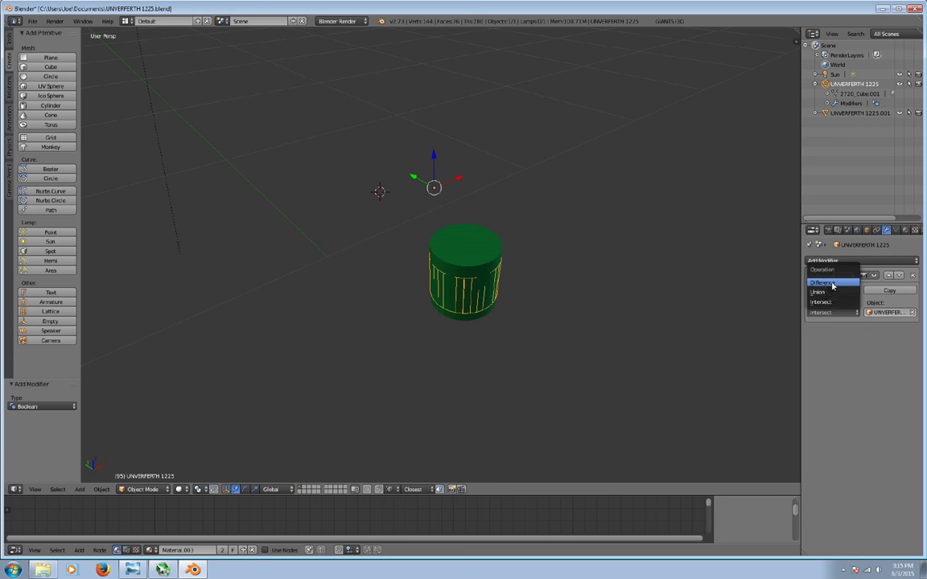
{"action": "left_click", "coordinate": [832, 284]}
{"action": "left_click", "coordinate": [832, 290]}
Delete the leftover UNVERFERTH 1225.001 cutter object.
{"action": "left_click", "coordinate": [859, 113]}
{"action": "key", "text": "x"}
{"action": "left_click", "coordinate": [643, 183]}
{"action": "middle_click_drag", "start_coordinate": [633, 196], "coordinate": [594, 184]}
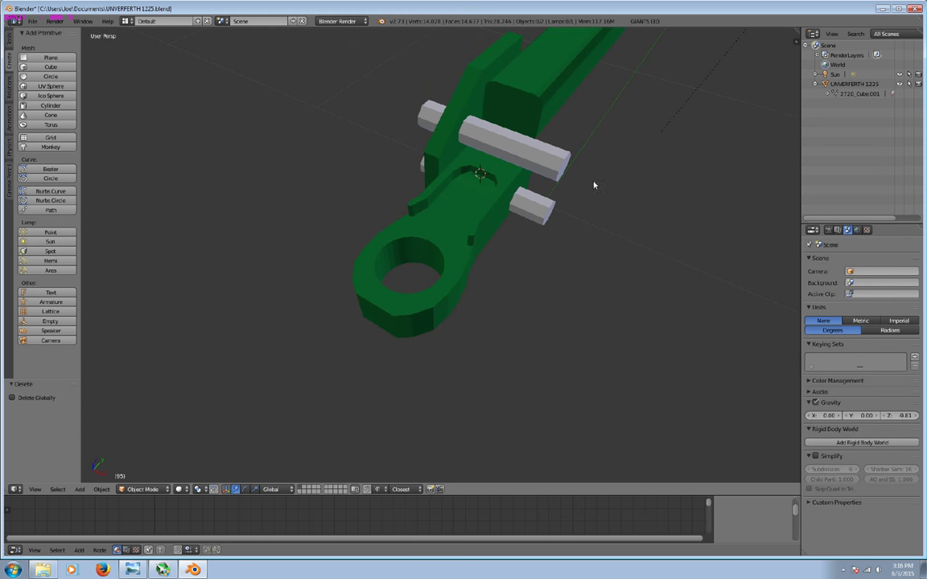
Merge duplicate vertices across the whole tongue mesh.
{"action": "key", "text": "Tab"}
{"action": "key", "text": "a"}
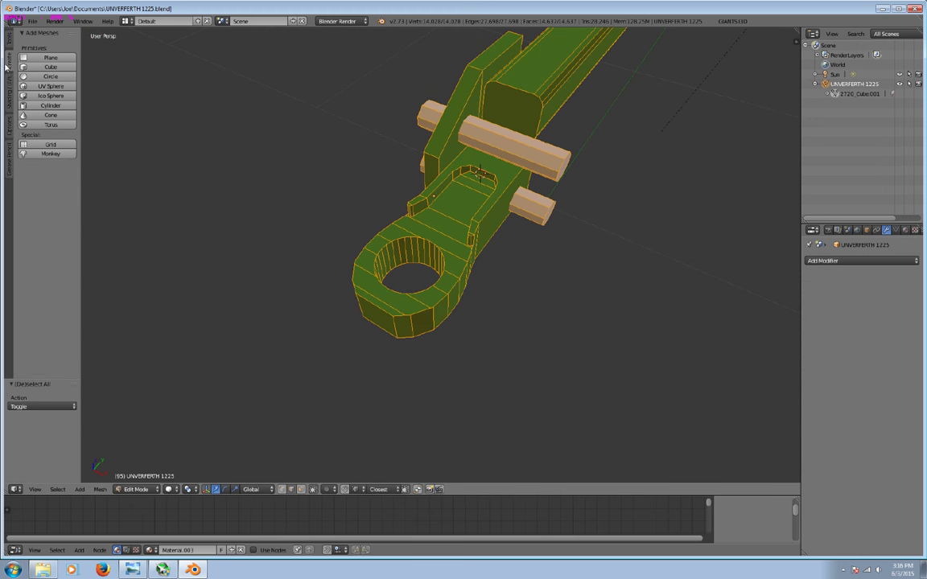
{"action": "left_click", "coordinate": [10, 42]}
{"action": "left_click", "coordinate": [57, 311]}
{"action": "key", "text": "a"}
{"action": "mouse_move", "coordinate": [369, 321]}
{"action": "middle_mouse_down"}
{"action": "mouse_move", "coordinate": [515, 222]}
{"action": "mouse_move", "coordinate": [387, 316]}
{"action": "mouse_move", "coordinate": [477, 316]}
{"action": "mouse_move", "coordinate": [478, 254]}
{"action": "middle_mouse_up"}
{"action": "scroll", "coordinate": [485, 318], "scroll_direction": "up", "scroll_amount": 3}
{"action": "mouse_move", "coordinate": [500, 339]}
{"action": "middle_mouse_down"}
{"action": "mouse_move", "coordinate": [480, 321]}
{"action": "mouse_move", "coordinate": [447, 336]}
{"action": "middle_mouse_up"}
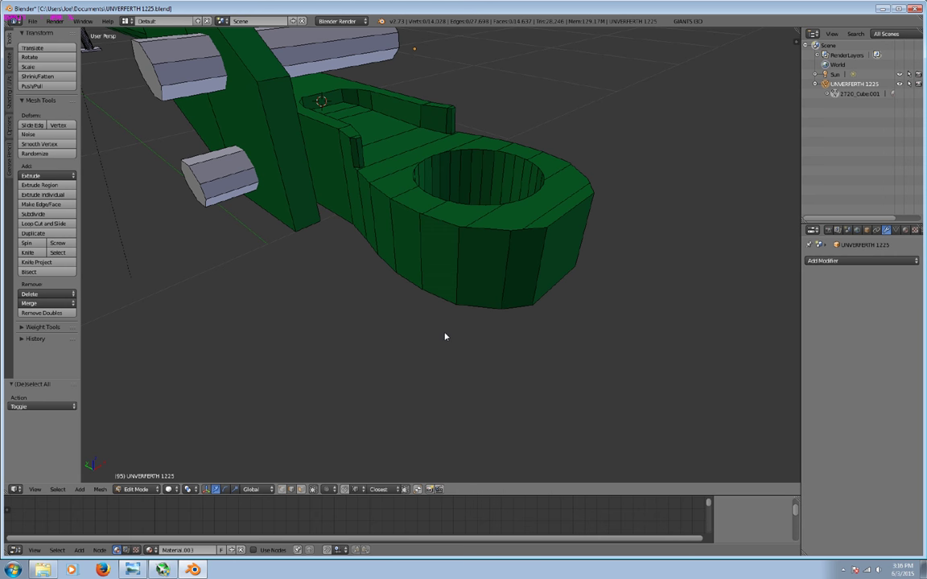
Add an edge loop around the ring, then paste in a hole-filling cylinder with a Boolean modifier.
{"action": "left_click", "coordinate": [44, 223]}
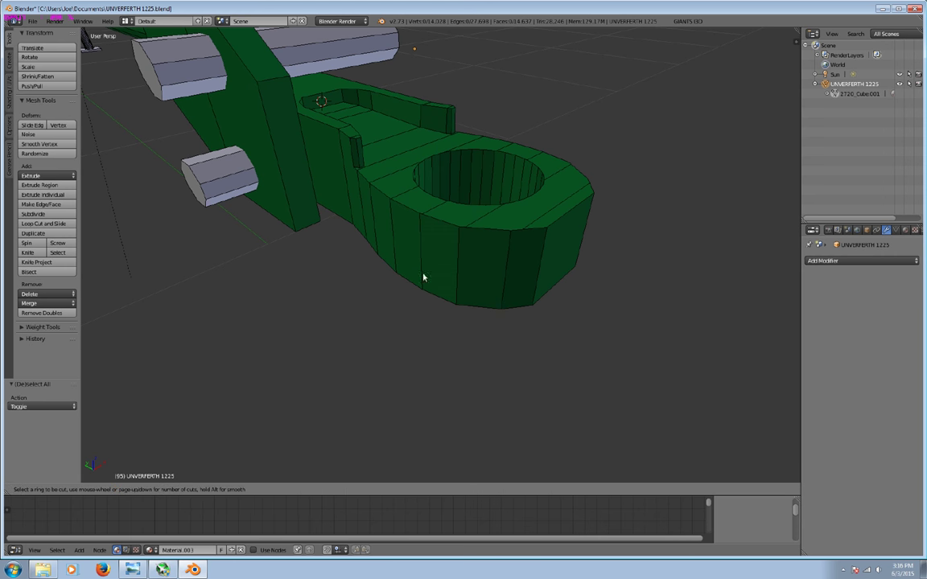
{"action": "left_click", "coordinate": [372, 218]}
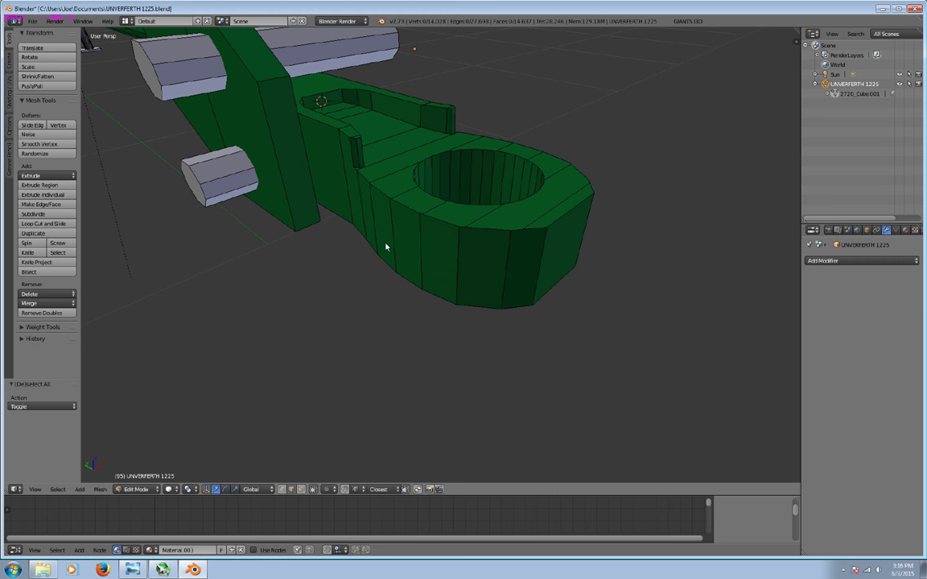
{"action": "key", "text": "a"}
{"action": "key", "text": "Tab"}
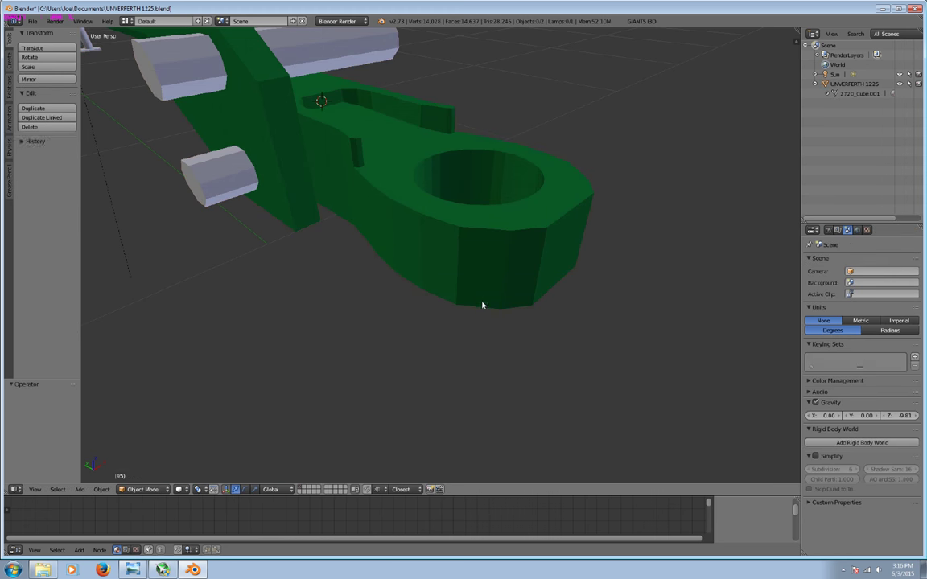
{"action": "key", "text": "ctrl+v"}
{"action": "key", "text": "ctrl+shift+KP_Multiply"}
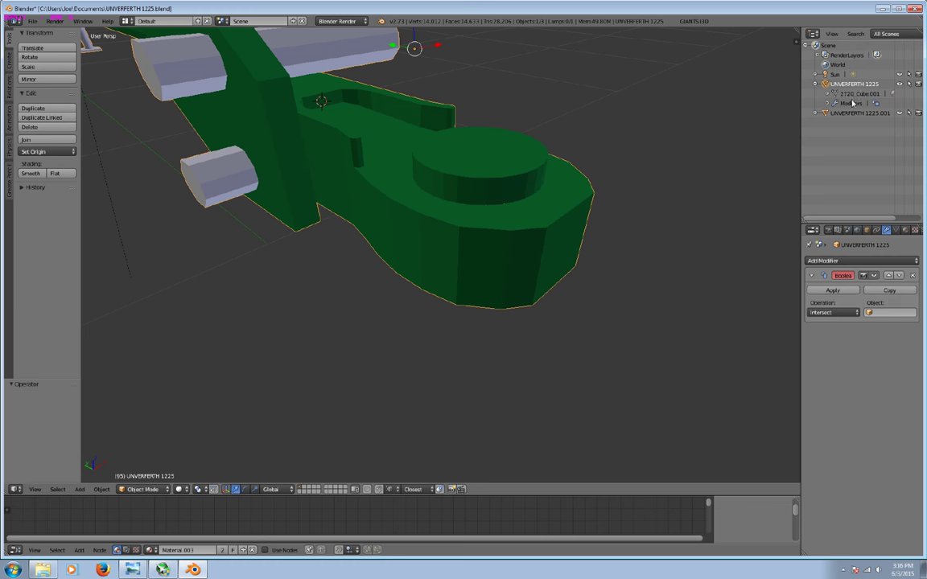
Start another loop cut, cancel it, and return to object mode.
{"action": "key", "text": "Tab"}
{"action": "left_click", "coordinate": [42, 224]}
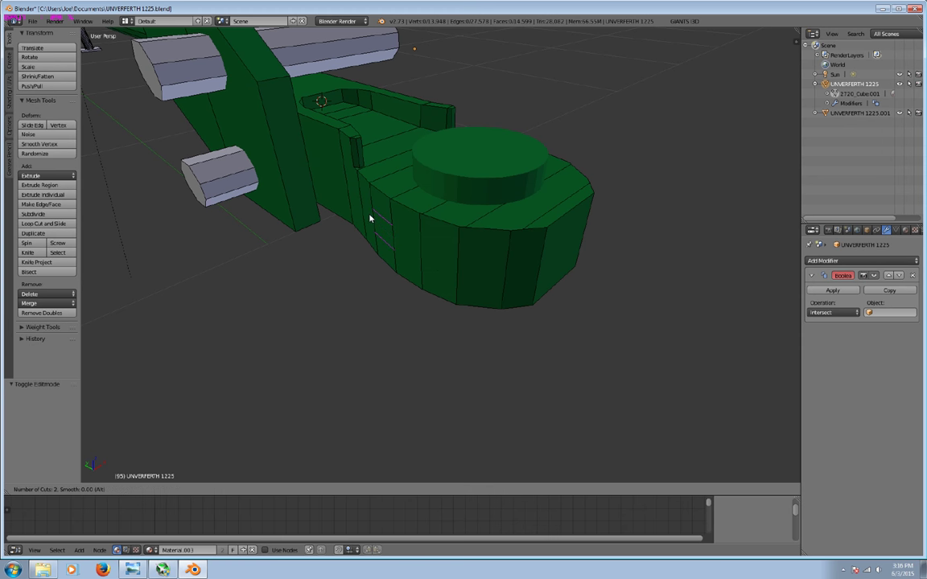
{"action": "key", "text": "Escape"}
{"action": "key", "text": "a"}
{"action": "key", "text": "a"}
{"action": "mouse_move", "coordinate": [417, 231]}
{"action": "middle_mouse_down"}
{"action": "mouse_move", "coordinate": [588, 199]}
{"action": "mouse_move", "coordinate": [498, 151]}
{"action": "mouse_move", "coordinate": [503, 228]}
{"action": "mouse_move", "coordinate": [575, 171]}
{"action": "mouse_move", "coordinate": [496, 224]}
{"action": "mouse_move", "coordinate": [575, 236]}
{"action": "mouse_move", "coordinate": [612, 229]}
{"action": "middle_mouse_up"}
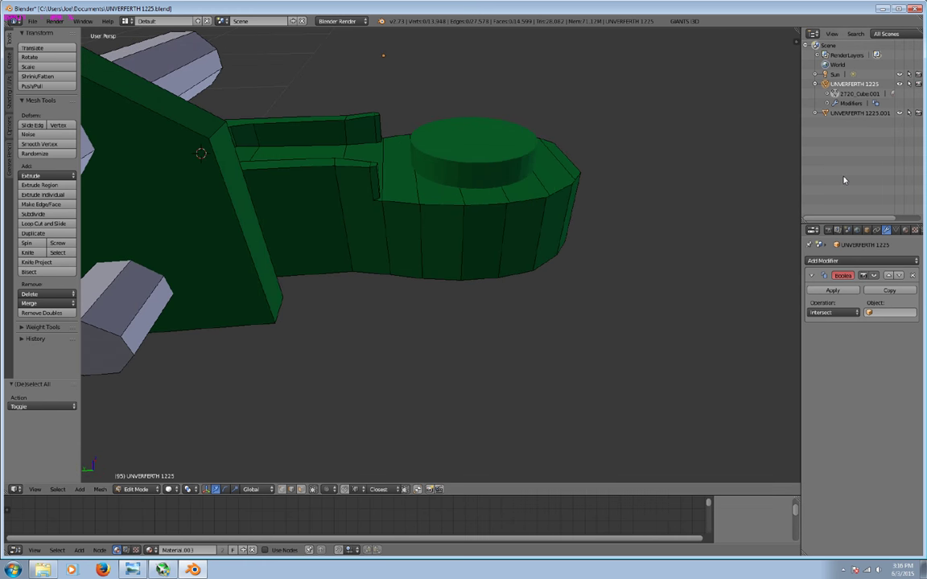
{"action": "left_click", "coordinate": [848, 105]}
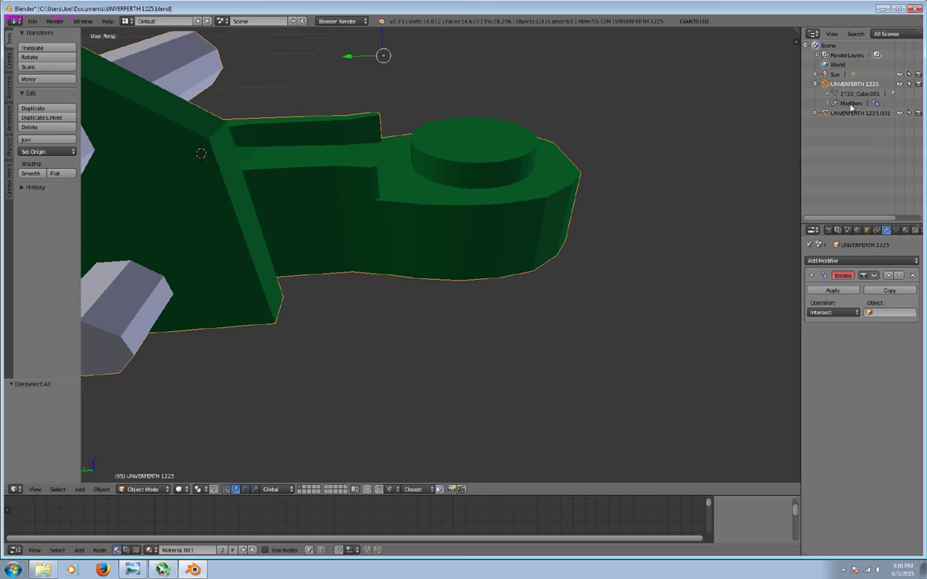
Set the Boolean to subtract the pasted cylinder and apply it to the green part.
{"action": "left_click", "coordinate": [867, 313]}
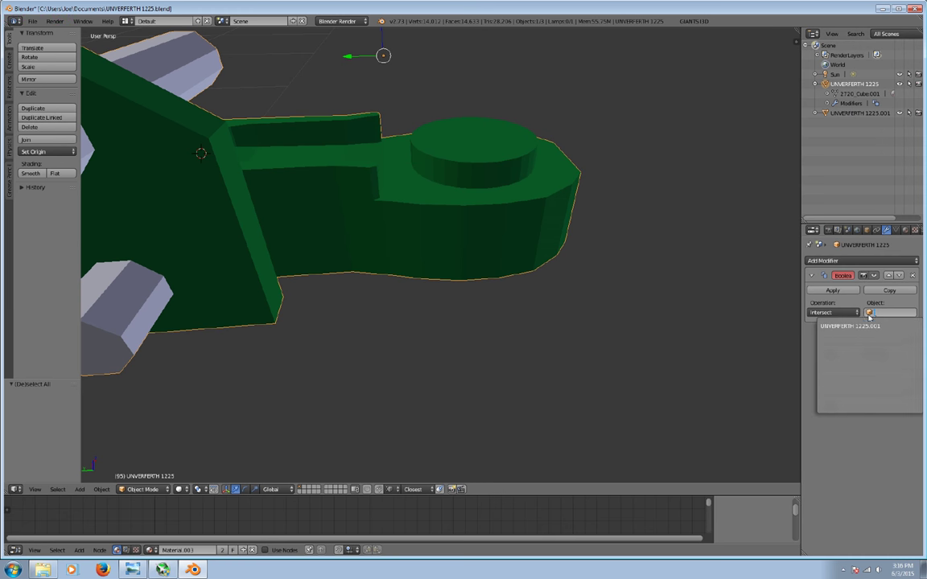
{"action": "left_click", "coordinate": [874, 320]}
{"action": "left_click", "coordinate": [833, 313]}
{"action": "left_click", "coordinate": [834, 283]}
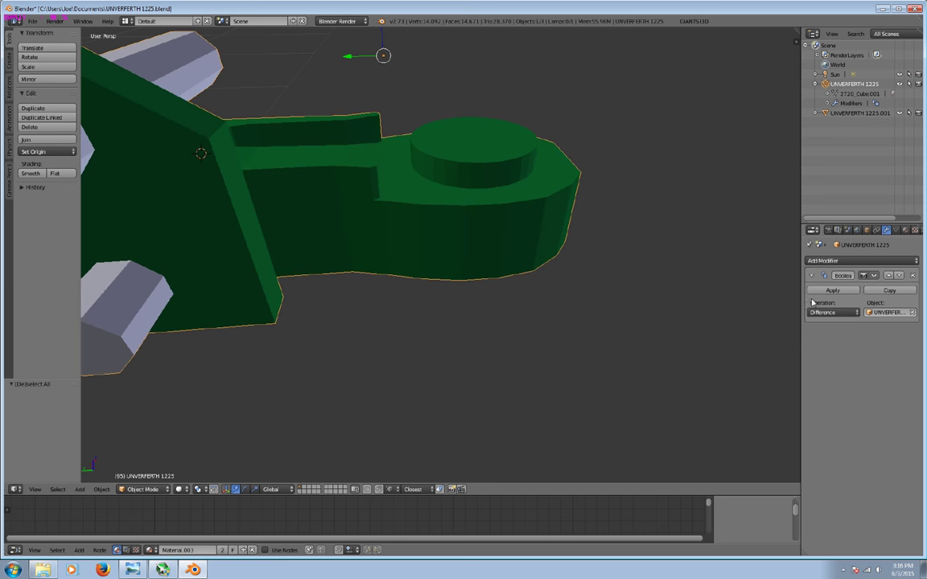
{"action": "left_click", "coordinate": [833, 290]}
Remove the used cylinder object from the scene.
{"action": "left_click", "coordinate": [855, 103]}
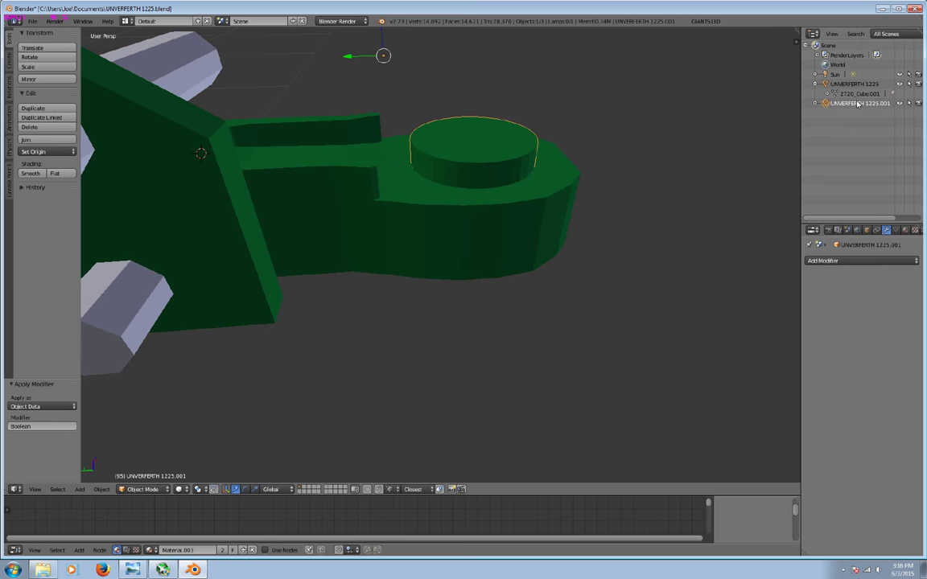
{"action": "key", "text": "x"}
{"action": "left_click", "coordinate": [640, 236]}
{"action": "middle_click_drag", "start_coordinate": [596, 263], "coordinate": [532, 267]}
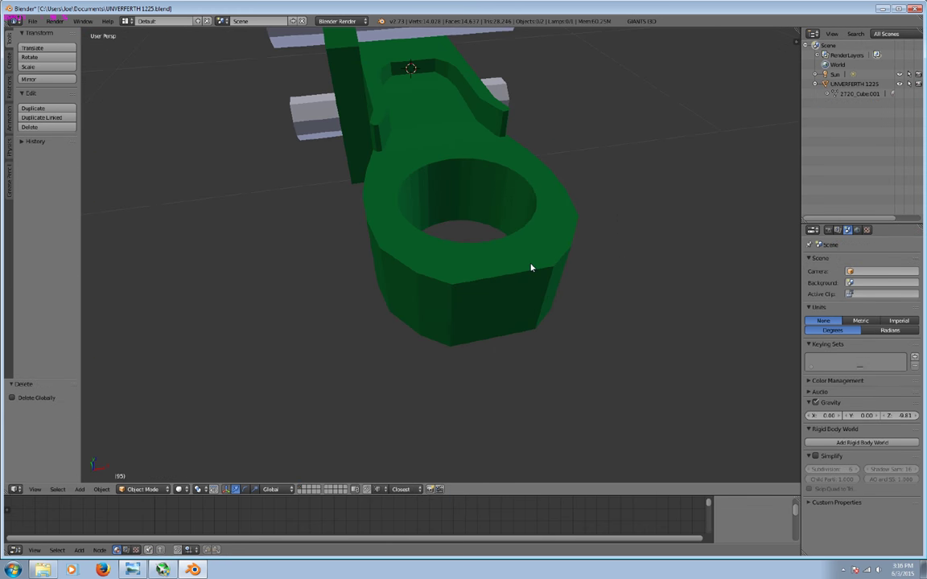
In Edit Mode, select edges along the ring's side, then clear the selection.
{"action": "key", "text": "Tab"}
{"action": "mouse_move", "coordinate": [468, 300]}
{"action": "middle_mouse_down"}
{"action": "mouse_move", "coordinate": [533, 263]}
{"action": "mouse_move", "coordinate": [446, 296]}
{"action": "mouse_move", "coordinate": [310, 327]}
{"action": "mouse_move", "coordinate": [290, 344]}
{"action": "mouse_move", "coordinate": [451, 229]}
{"action": "mouse_move", "coordinate": [497, 211]}
{"action": "mouse_move", "coordinate": [514, 262]}
{"action": "mouse_move", "coordinate": [548, 292]}
{"action": "middle_mouse_up"}
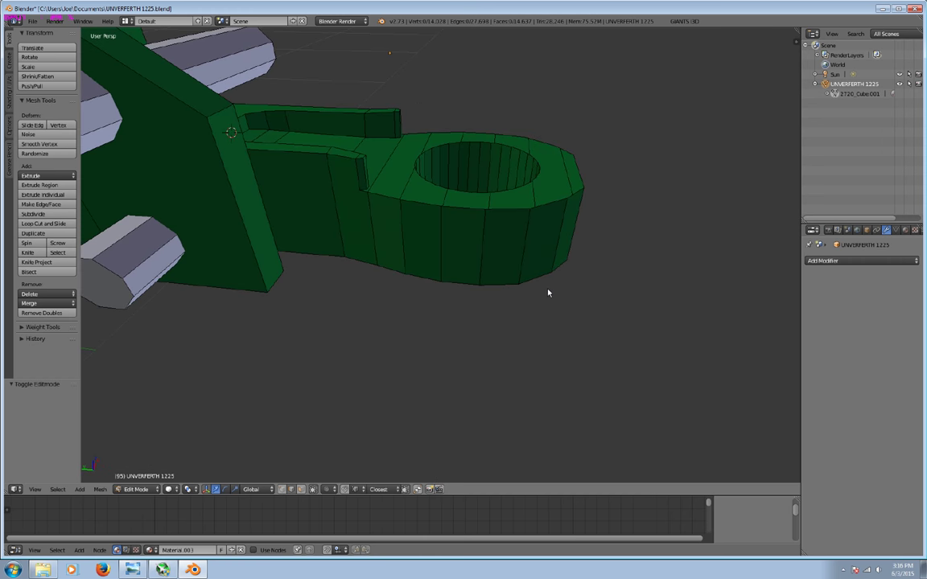
{"action": "right_click", "coordinate": [388, 202]}
{"action": "right_click", "coordinate": [476, 217], "text": "ctrl"}
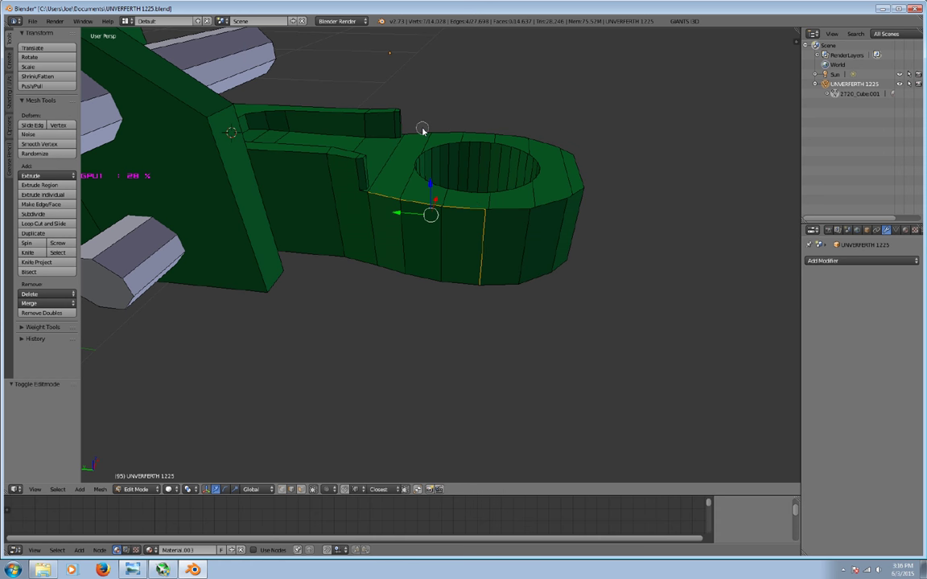
{"action": "right_click", "coordinate": [459, 130], "text": "ctrl"}
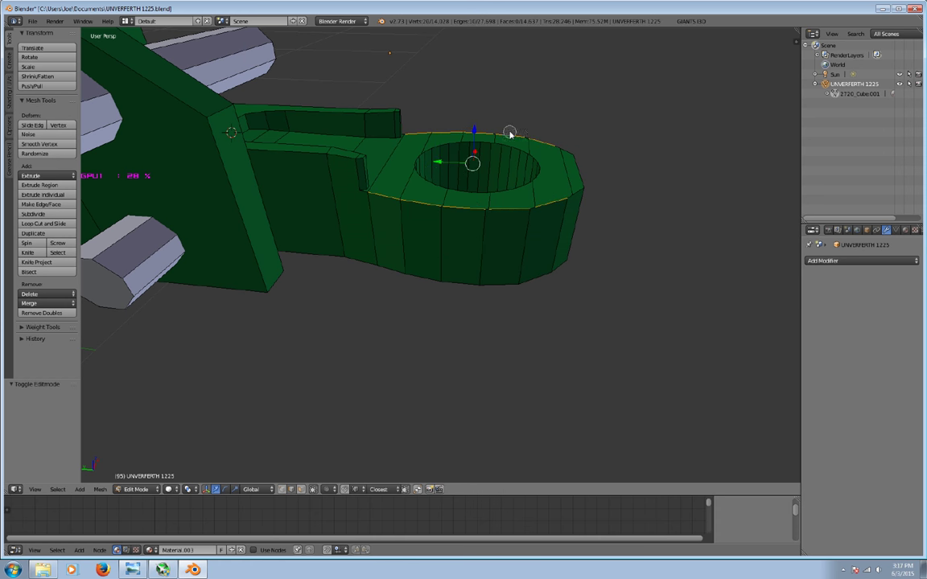
{"action": "middle_click_drag", "start_coordinate": [511, 136], "coordinate": [523, 196]}
{"action": "scroll", "coordinate": [526, 213], "scroll_direction": "up", "scroll_amount": 3}
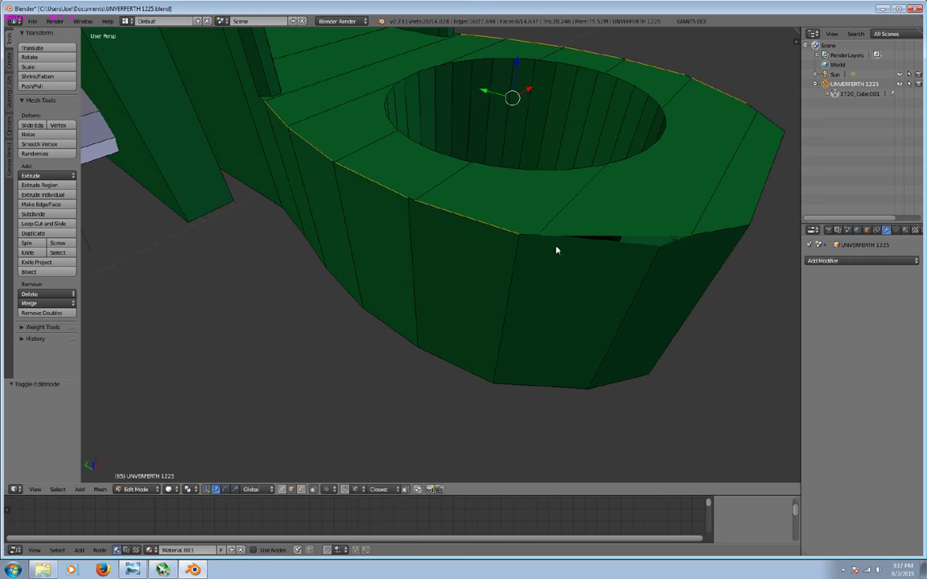
{"action": "key", "text": "a"}
{"action": "middle_click_drag", "start_coordinate": [550, 264], "coordinate": [521, 309]}
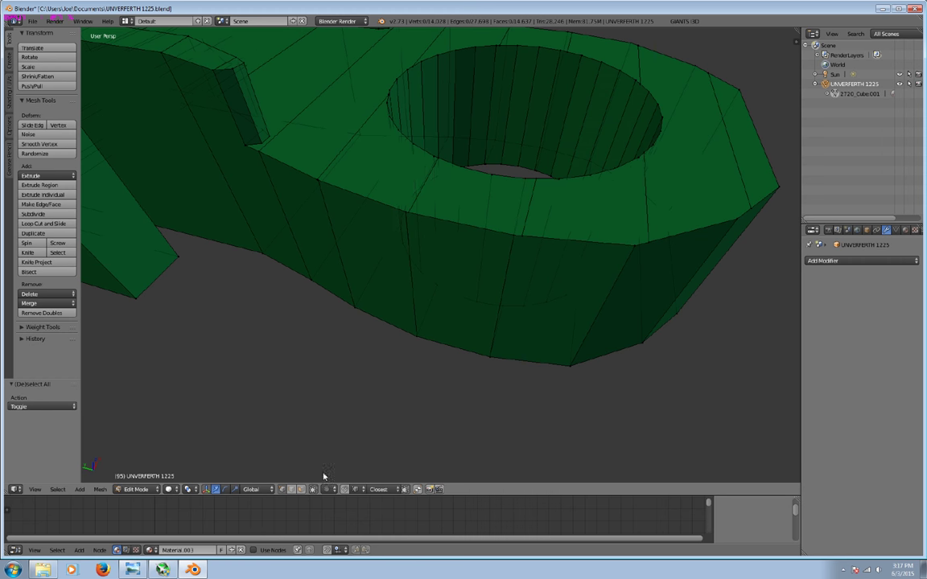
{"action": "middle_click_drag", "start_coordinate": [324, 241], "coordinate": [325, 201]}
Collapse a stray rim vertex and merge neighbouring rim vertices at center.
{"action": "right_click", "coordinate": [325, 182]}
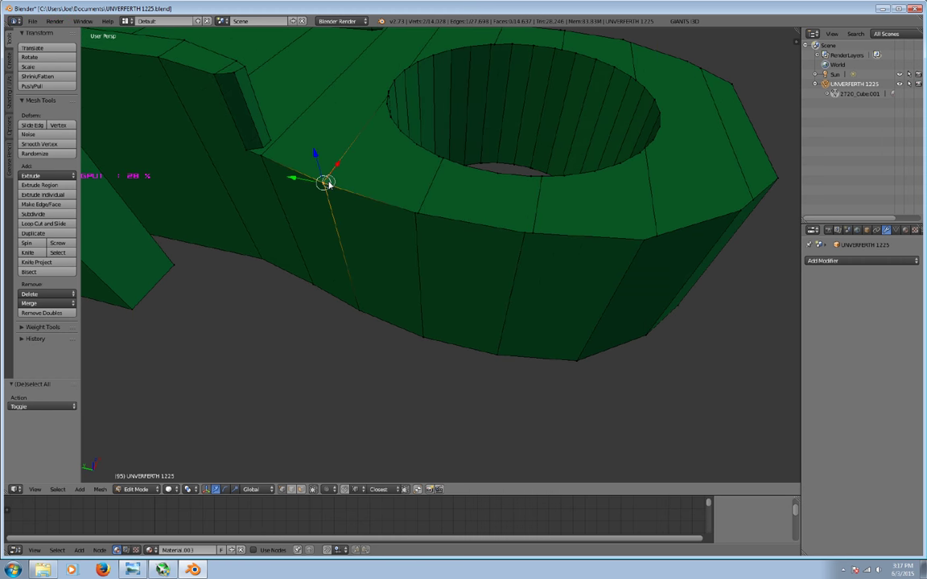
{"action": "left_click", "coordinate": [47, 304]}
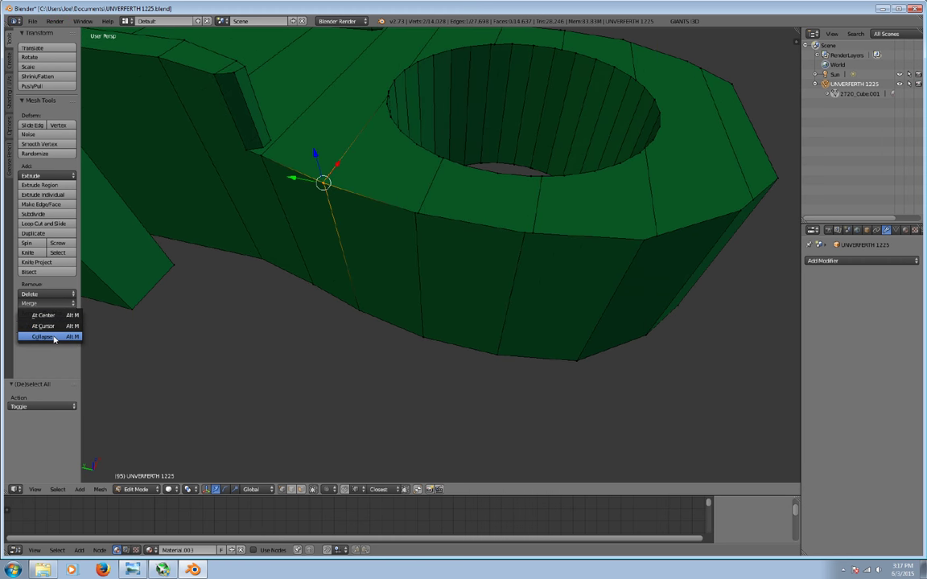
{"action": "left_click", "coordinate": [53, 338]}
{"action": "right_click", "coordinate": [415, 213]}
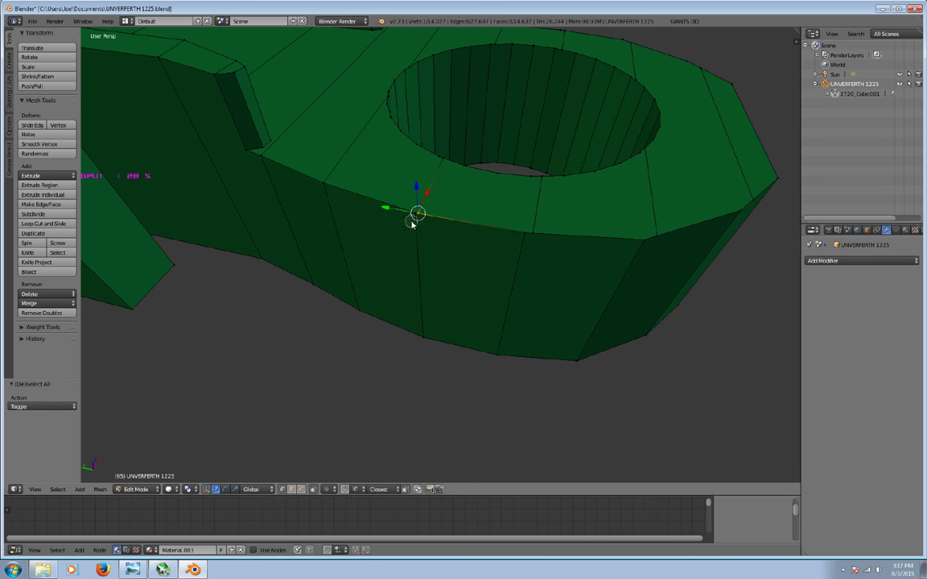
{"action": "left_click", "coordinate": [29, 303]}
{"action": "left_click", "coordinate": [36, 277]}
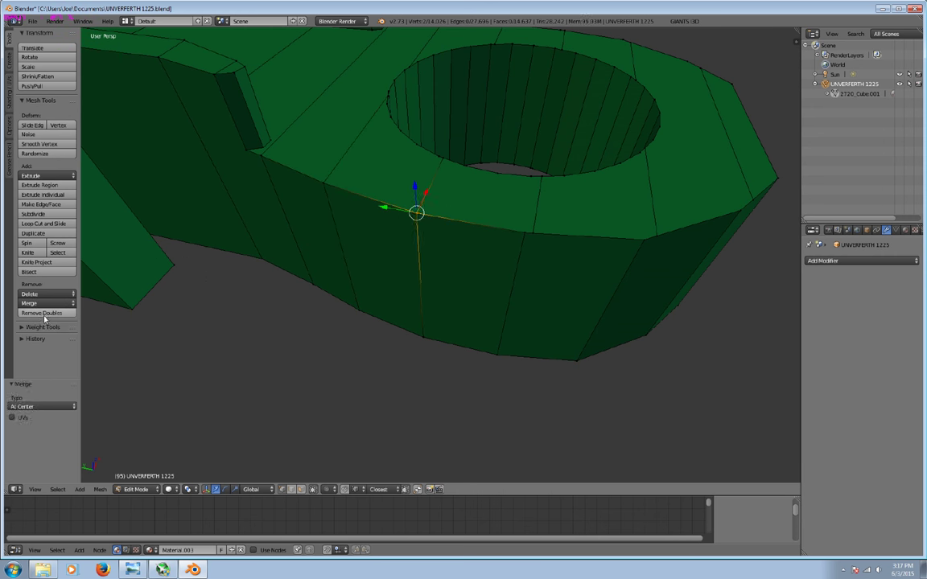
{"action": "left_click", "coordinate": [29, 303]}
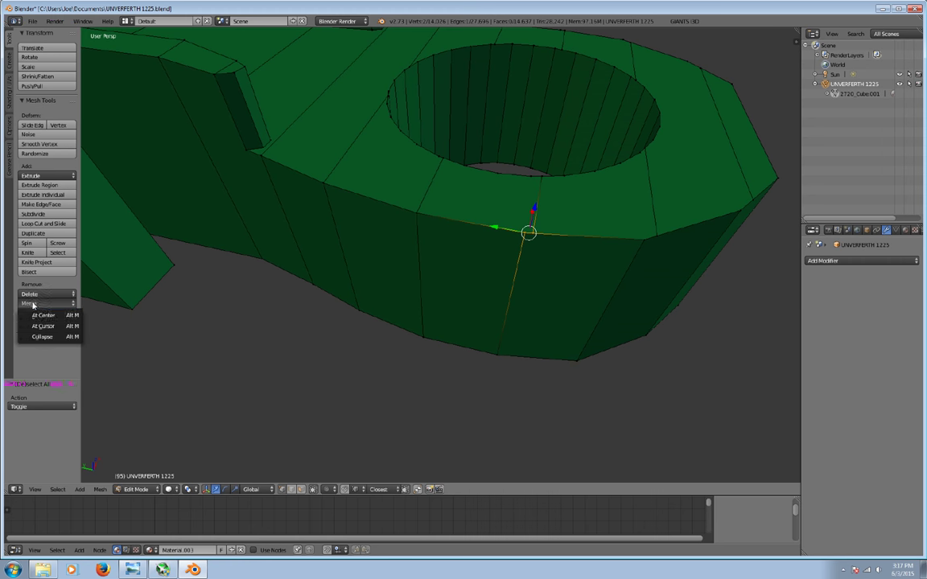
{"action": "left_click", "coordinate": [36, 277]}
Merge another rim vertex at center using the expanded mesh tools.
{"action": "middle_click_drag", "start_coordinate": [140, 306], "coordinate": [603, 290]}
{"action": "right_click", "coordinate": [549, 257], "text": "shift"}
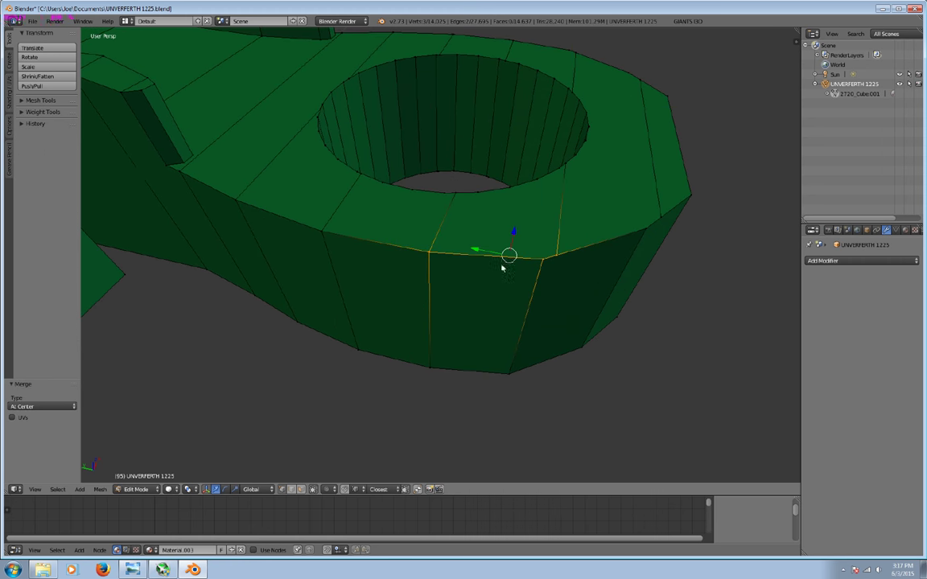
{"action": "left_click", "coordinate": [24, 100]}
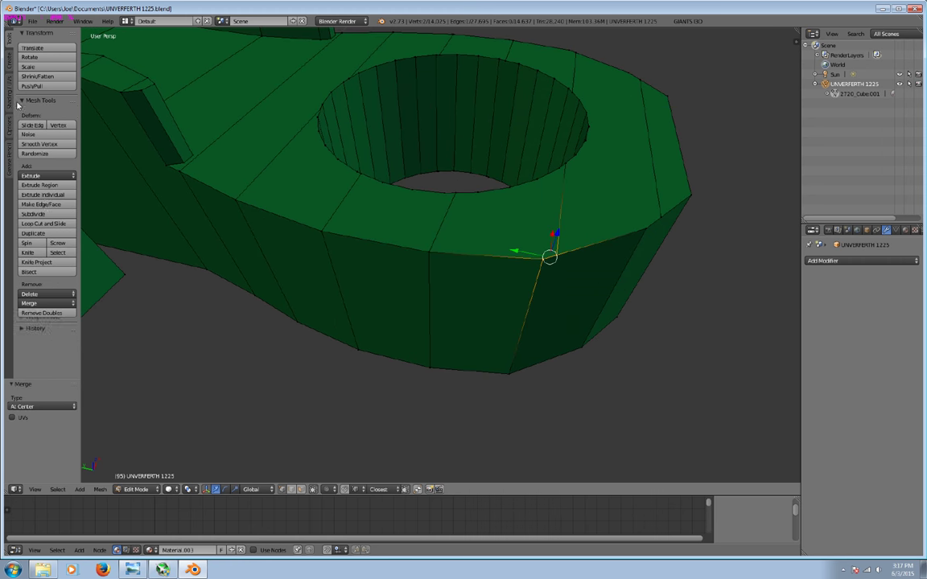
{"action": "left_click", "coordinate": [43, 304]}
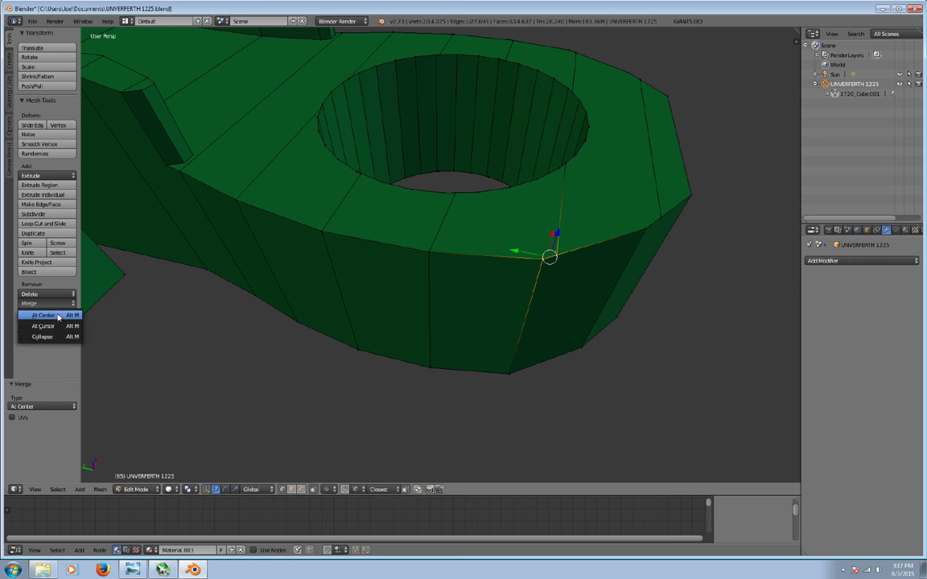
{"action": "left_click", "coordinate": [58, 317]}
{"action": "key", "text": "a"}
{"action": "key", "text": "a"}
{"action": "middle_click_drag", "start_coordinate": [648, 231], "coordinate": [598, 220]}
{"action": "key", "text": "a"}
Remove doubles and merge at center on the rim's corner vertices.
{"action": "right_click", "coordinate": [582, 186]}
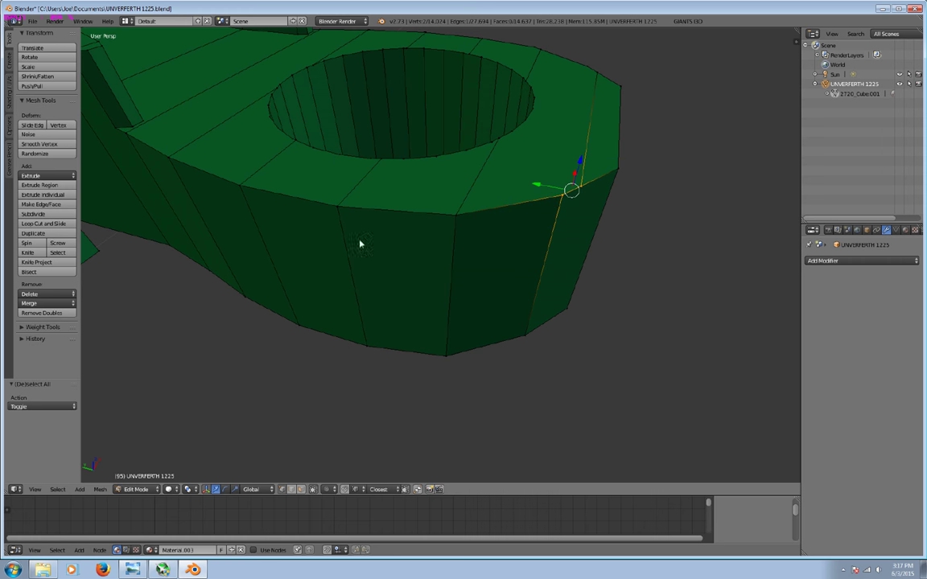
{"action": "left_click", "coordinate": [46, 303]}
{"action": "left_click", "coordinate": [50, 283]}
{"action": "mouse_move", "coordinate": [584, 181]}
{"action": "middle_mouse_down"}
{"action": "mouse_move", "coordinate": [471, 198]}
{"action": "mouse_move", "coordinate": [436, 188]}
{"action": "middle_mouse_up"}
{"action": "right_click", "coordinate": [412, 228]}
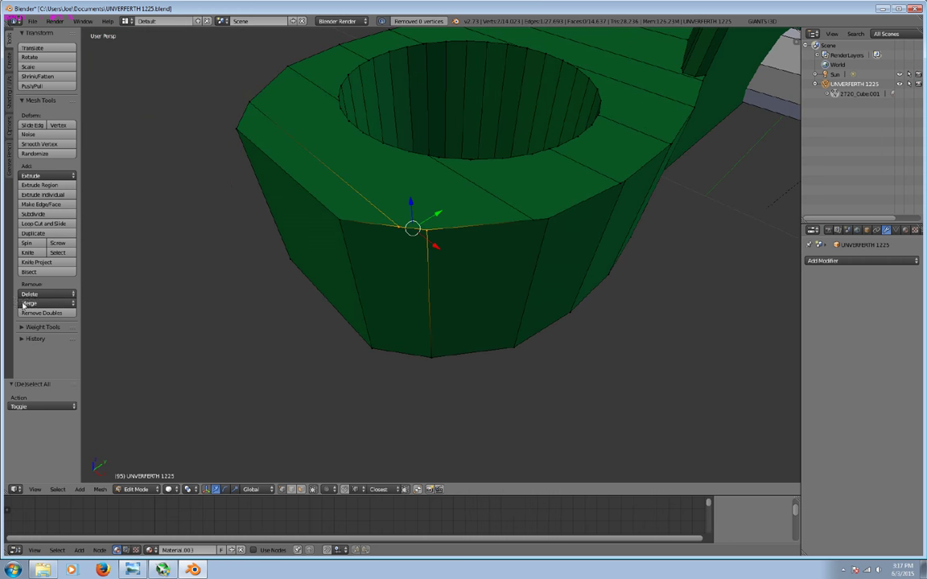
{"action": "left_click", "coordinate": [47, 303]}
{"action": "left_click", "coordinate": [56, 314]}
{"action": "right_click", "coordinate": [535, 221]}
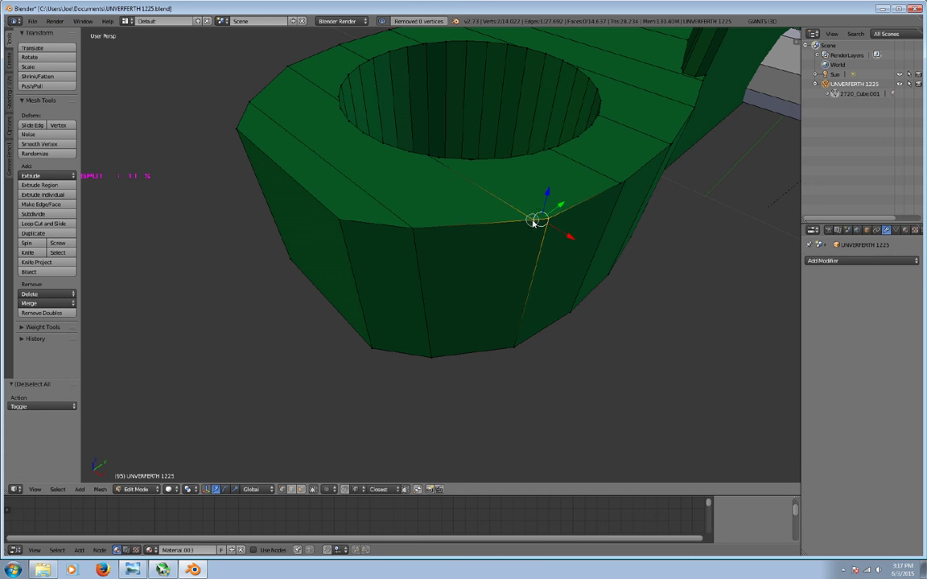
{"action": "left_click", "coordinate": [58, 313]}
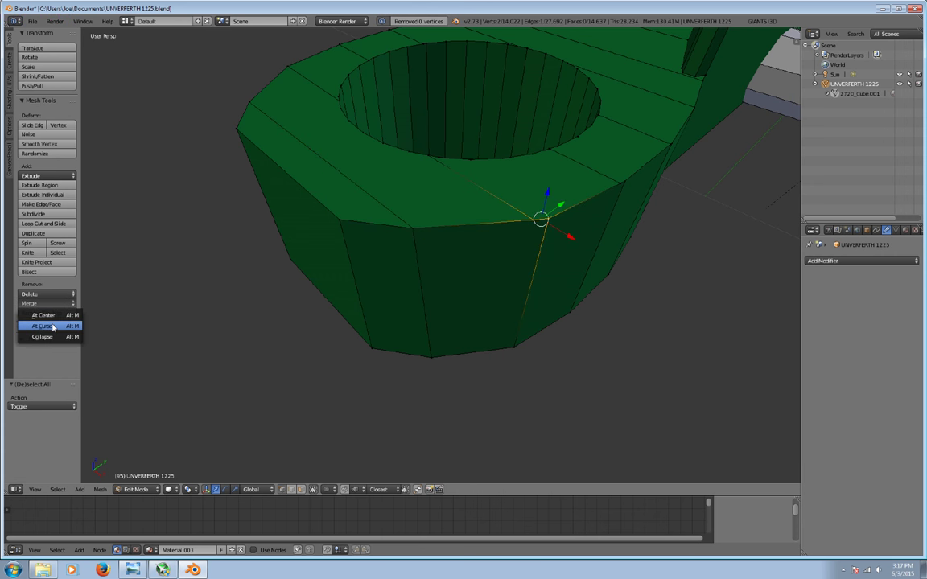
{"action": "key", "text": "a"}
Merge the remaining stray top-face rim vertices, then view the hole from above.
{"action": "middle_click_drag", "start_coordinate": [516, 263], "coordinate": [517, 261]}
{"action": "right_click", "coordinate": [508, 260]}
{"action": "left_click", "coordinate": [57, 304]}
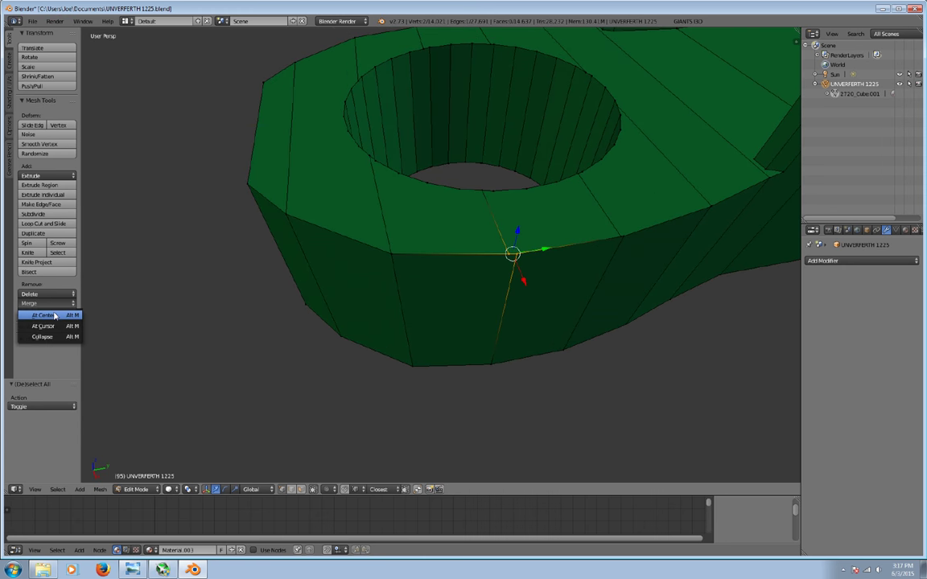
{"action": "mouse_move", "coordinate": [515, 255]}
{"action": "middle_mouse_down"}
{"action": "mouse_move", "coordinate": [417, 222]}
{"action": "mouse_move", "coordinate": [452, 229]}
{"action": "middle_mouse_up"}
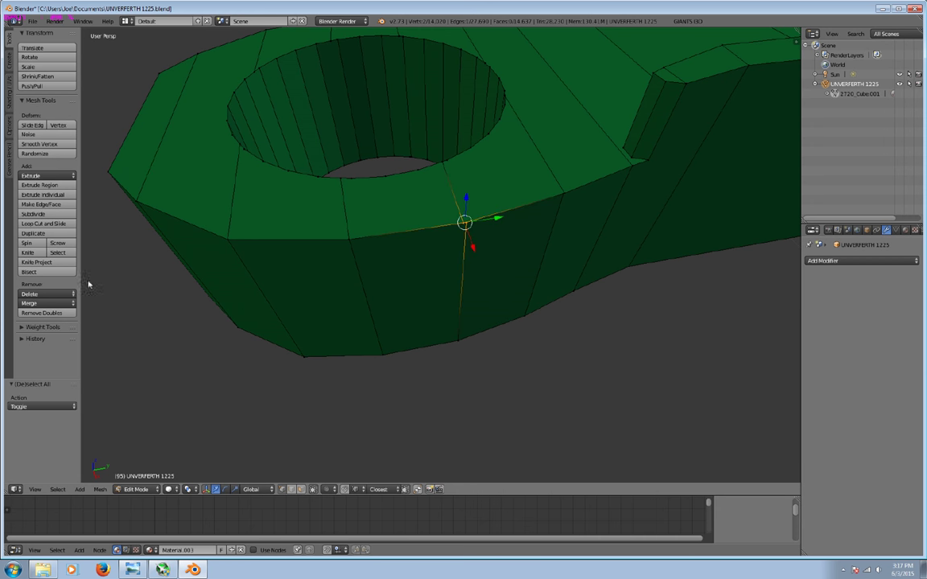
{"action": "left_click", "coordinate": [45, 303]}
{"action": "left_click", "coordinate": [36, 282]}
{"action": "right_click", "coordinate": [566, 203]}
{"action": "left_click", "coordinate": [44, 303]}
{"action": "left_click", "coordinate": [36, 283]}
{"action": "middle_click_drag", "start_coordinate": [629, 214], "coordinate": [697, 124]}
{"action": "mouse_move", "coordinate": [566, 166]}
{"action": "middle_mouse_down"}
{"action": "mouse_move", "coordinate": [534, 142]}
{"action": "mouse_move", "coordinate": [595, 188]}
{"action": "mouse_move", "coordinate": [617, 185]}
{"action": "mouse_move", "coordinate": [576, 221]}
{"action": "mouse_move", "coordinate": [459, 275]}
{"action": "mouse_move", "coordinate": [575, 191]}
{"action": "mouse_move", "coordinate": [380, 406]}
{"action": "middle_mouse_up"}
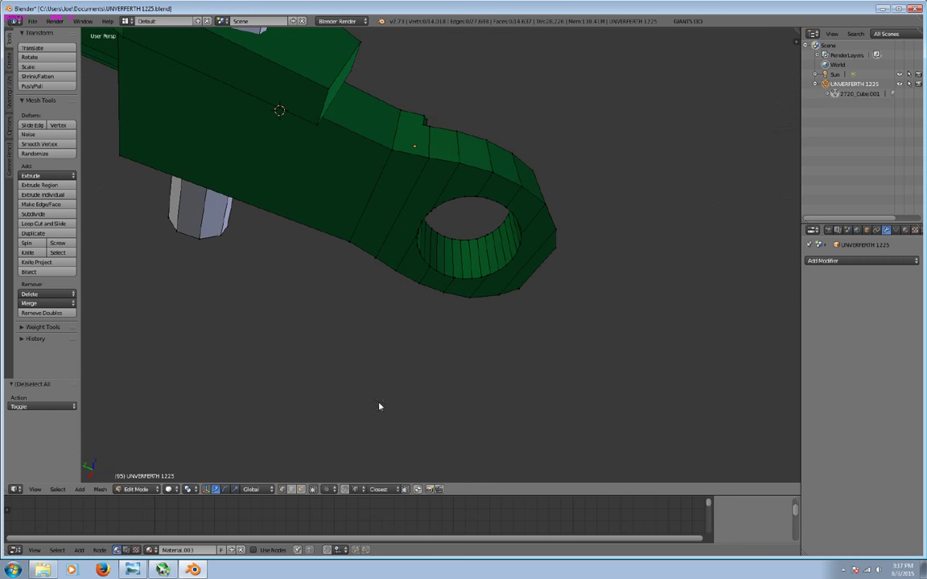
Select the faces around the eye and extrude them vertically.
{"action": "right_click", "coordinate": [361, 185]}
{"action": "right_click", "coordinate": [384, 213], "text": "shift"}
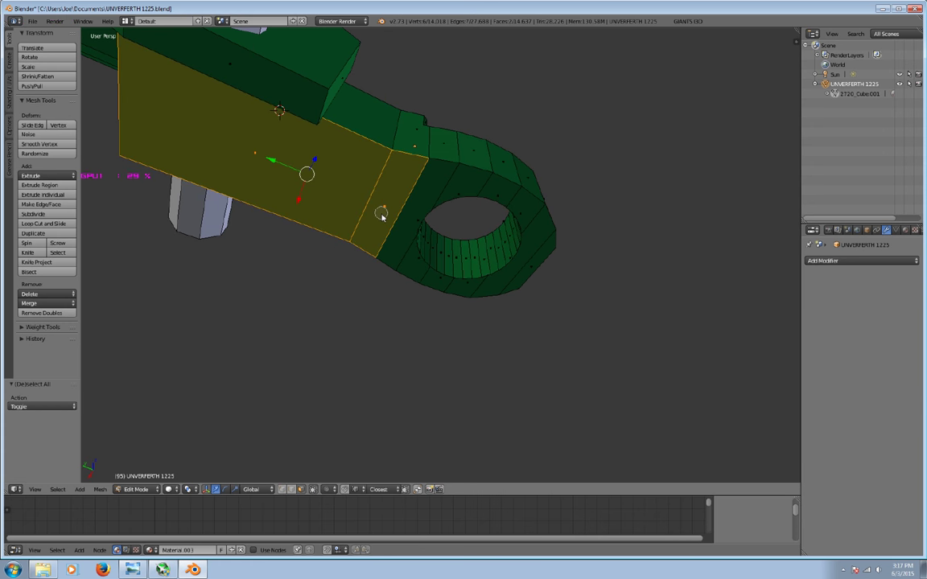
{"action": "right_click", "coordinate": [399, 253], "text": "shift"}
{"action": "right_click", "coordinate": [424, 279], "text": "shift"}
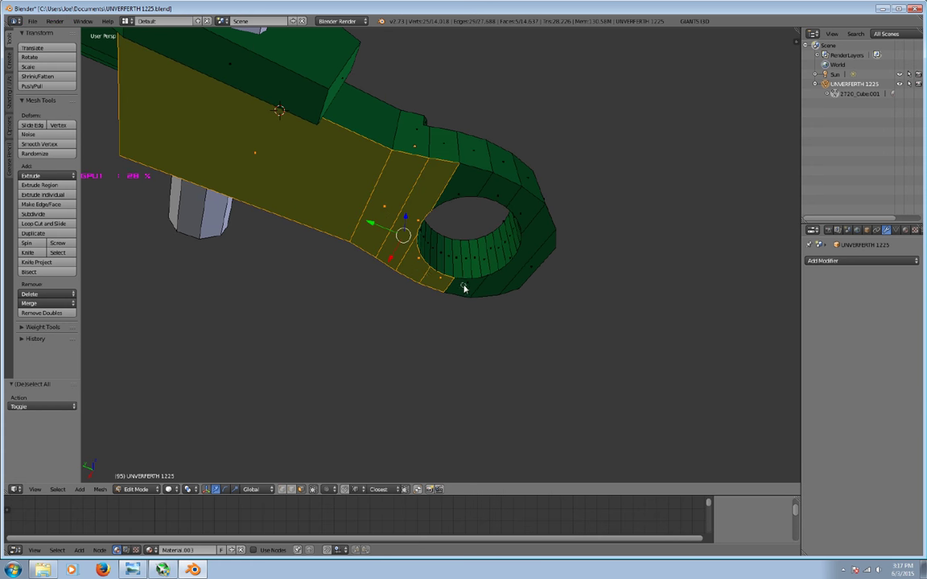
{"action": "right_click", "coordinate": [514, 265], "text": "shift"}
{"action": "right_click", "coordinate": [540, 225], "text": "shift"}
{"action": "right_click", "coordinate": [465, 186], "text": "shift"}
{"action": "mouse_move", "coordinate": [465, 186]}
{"action": "middle_mouse_down"}
{"action": "mouse_move", "coordinate": [407, 214]}
{"action": "mouse_move", "coordinate": [398, 187]}
{"action": "middle_mouse_up"}
{"action": "key", "text": "e"}
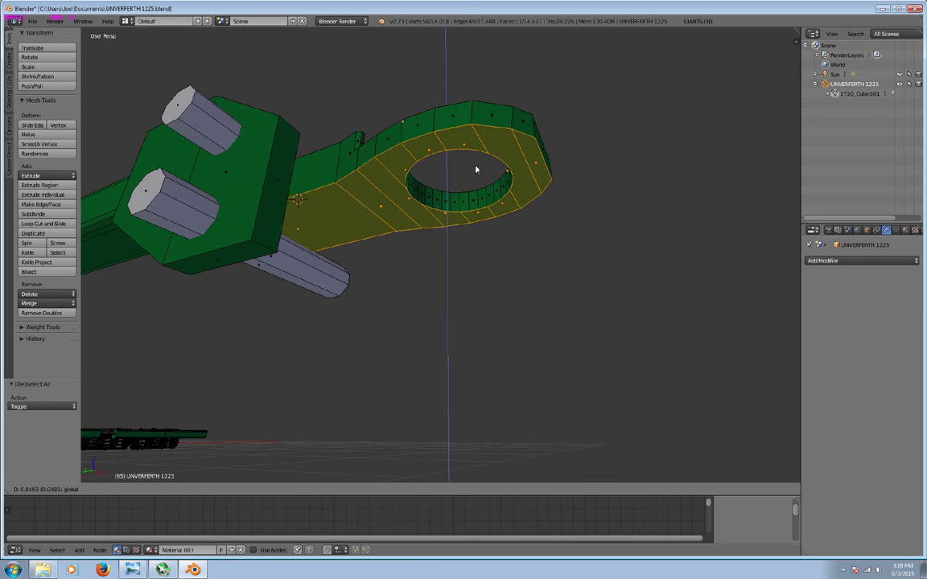
{"action": "left_click", "coordinate": [480, 169]}
Select the ring's faces around the hole, excluding the upper faces.
{"action": "mouse_move", "coordinate": [486, 161]}
{"action": "middle_mouse_down"}
{"action": "mouse_move", "coordinate": [460, 238]}
{"action": "mouse_move", "coordinate": [499, 213]}
{"action": "mouse_move", "coordinate": [428, 180]}
{"action": "middle_mouse_up"}
{"action": "key", "text": "a"}
{"action": "right_click", "coordinate": [374, 176]}
{"action": "key", "text": "ctrl+KP_Add"}
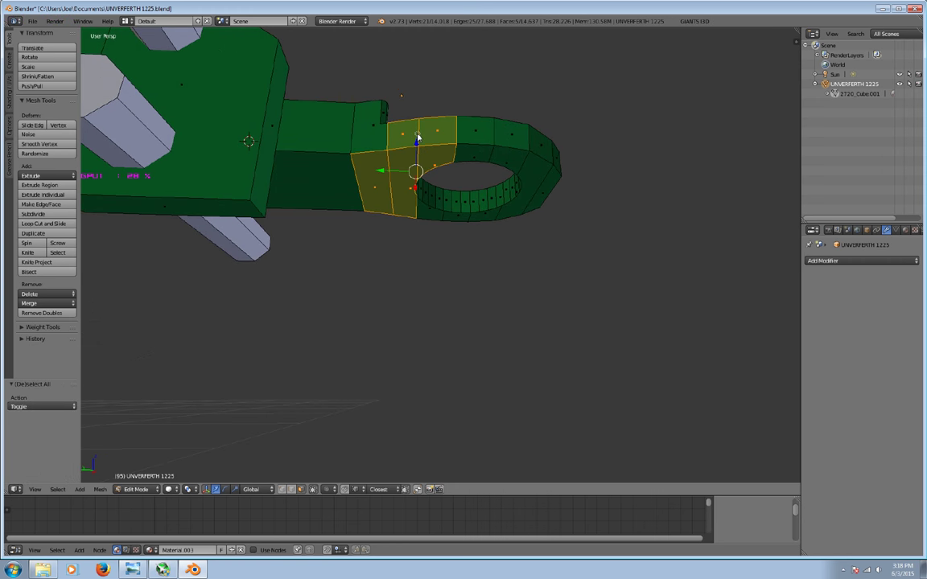
{"action": "right_click", "coordinate": [418, 139], "text": "shift"}
{"action": "right_click", "coordinate": [436, 145], "text": "shift"}
{"action": "right_click", "coordinate": [513, 153], "text": "shift"}
{"action": "right_click", "coordinate": [536, 192], "text": "shift"}
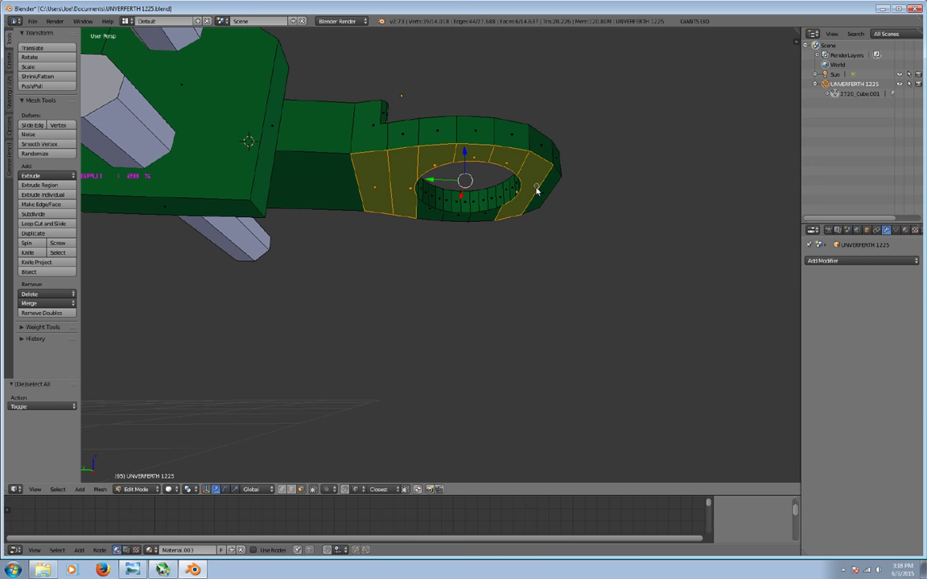
{"action": "right_click", "coordinate": [502, 217], "text": "shift"}
{"action": "right_click", "coordinate": [473, 218], "text": "shift"}
{"action": "right_click", "coordinate": [450, 218], "text": "shift"}
{"action": "right_click", "coordinate": [430, 219], "text": "shift"}
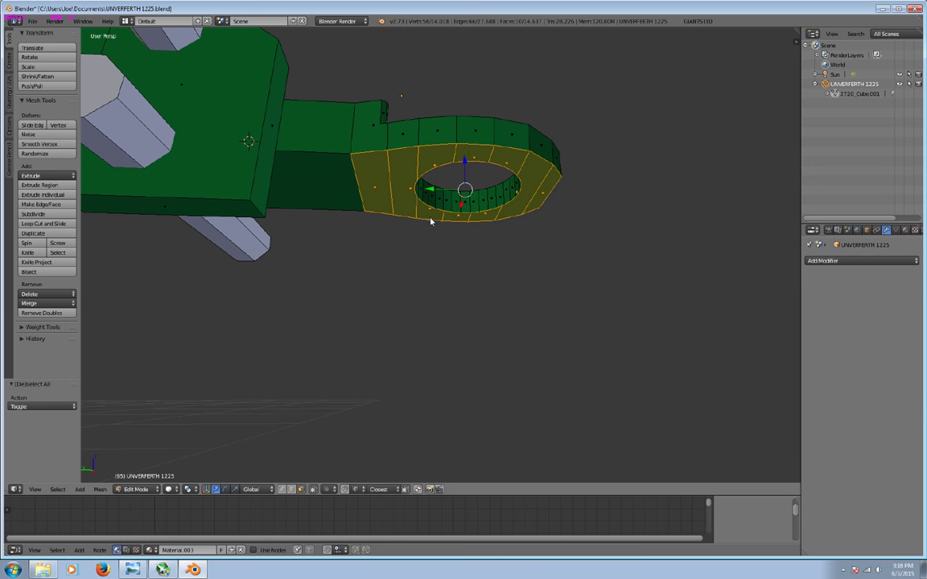
Duplicate the ring faces, lower them 0.130 along Z, and extrude a thickness.
{"action": "key", "text": "shift+d"}
{"action": "right_click", "coordinate": [431, 221]}
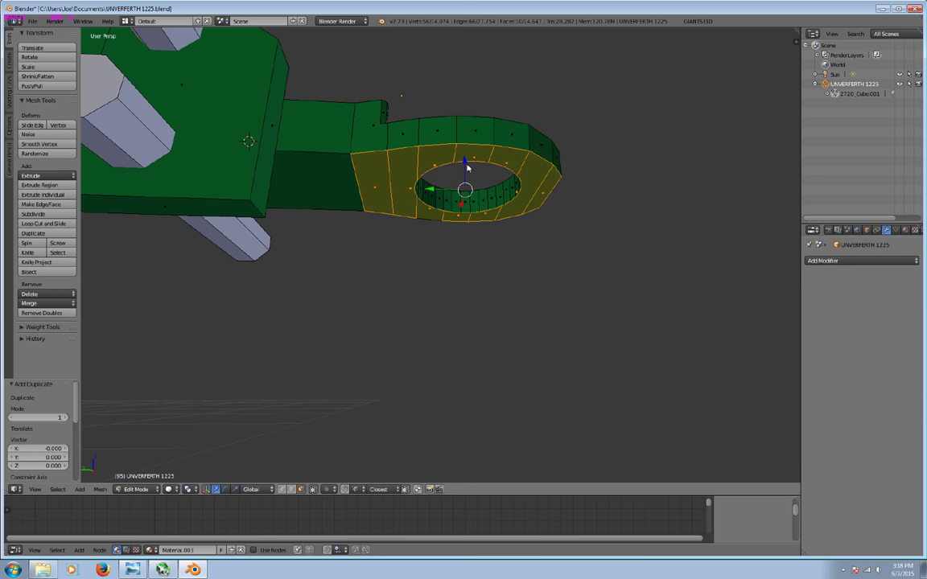
{"action": "key", "text": "g"}
{"action": "key", "text": "z"}
{"action": "left_click", "coordinate": [465, 263]}
{"action": "key", "text": "e"}
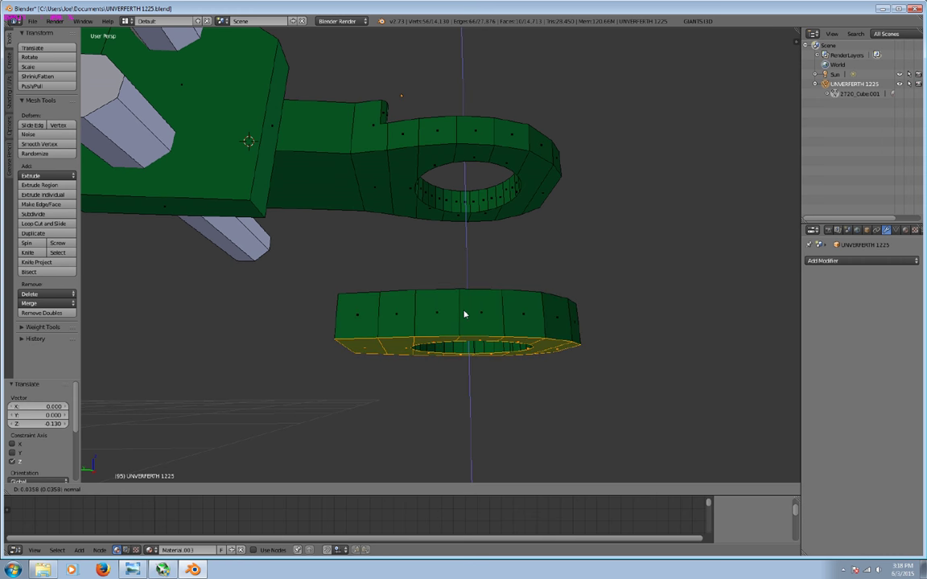
{"action": "left_click", "coordinate": [466, 309]}
Select the whole lower ring with L and lift it toward the tongue.
{"action": "key", "text": "a"}
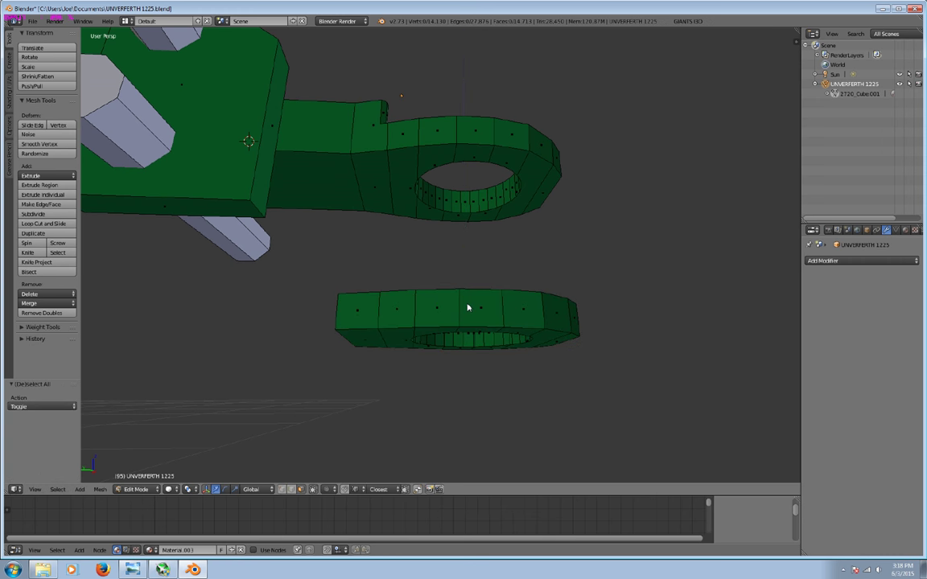
{"action": "key", "text": "l"}
{"action": "middle_click_drag", "start_coordinate": [467, 308], "coordinate": [467, 327]}
{"action": "left_click_drag", "start_coordinate": [467, 299], "coordinate": [483, 245]}
{"action": "mouse_move", "coordinate": [483, 246]}
{"action": "middle_mouse_down"}
{"action": "mouse_move", "coordinate": [478, 268]}
{"action": "mouse_move", "coordinate": [473, 241]}
{"action": "middle_mouse_up"}
{"action": "left_click_drag", "start_coordinate": [466, 233], "coordinate": [472, 225]}
Extrude the lower ring's end face back toward the tongue as an arm.
{"action": "key", "text": "a"}
{"action": "middle_click_drag", "start_coordinate": [424, 231], "coordinate": [364, 208]}
{"action": "right_click", "coordinate": [385, 215]}
{"action": "key", "text": "e"}
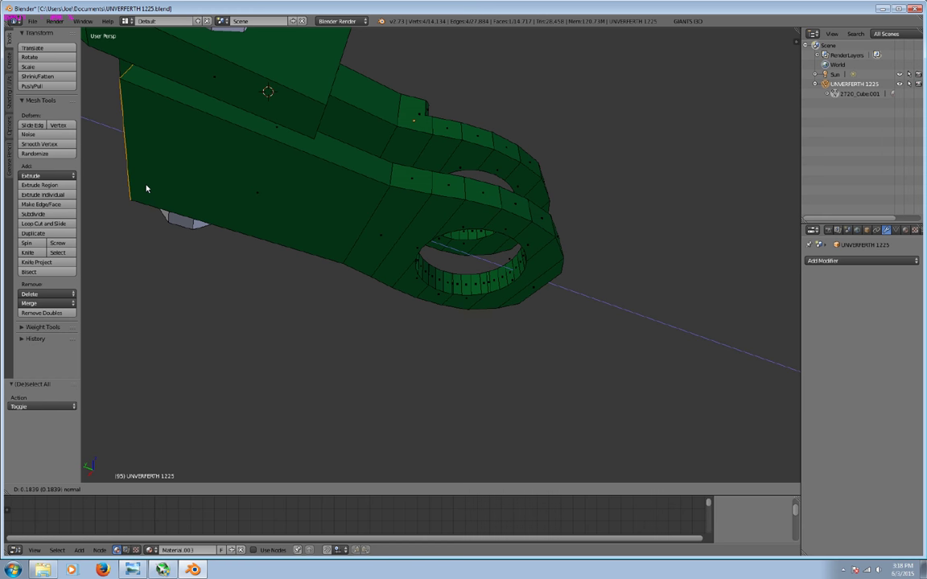
{"action": "left_click", "coordinate": [245, 211]}
{"action": "mouse_move", "coordinate": [245, 211]}
{"action": "middle_mouse_down"}
{"action": "mouse_move", "coordinate": [215, 281]}
{"action": "mouse_move", "coordinate": [286, 243]}
{"action": "mouse_move", "coordinate": [327, 173]}
{"action": "middle_mouse_up"}
{"action": "left_click_drag", "start_coordinate": [326, 173], "coordinate": [335, 178]}
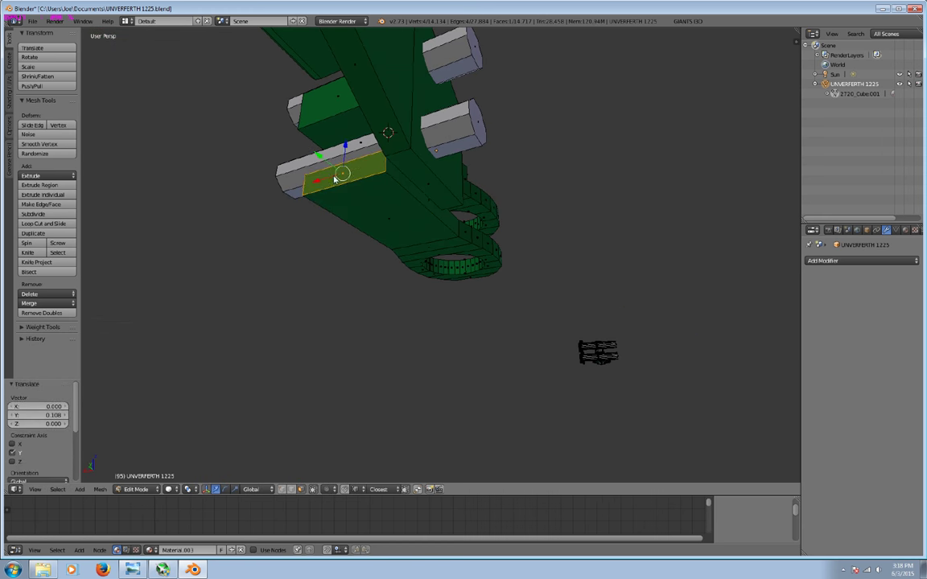
{"action": "middle_click_drag", "start_coordinate": [334, 179], "coordinate": [453, 207]}
{"action": "mouse_move", "coordinate": [643, 283]}
{"action": "middle_mouse_down"}
{"action": "mouse_move", "coordinate": [507, 260]}
{"action": "mouse_move", "coordinate": [540, 252]}
{"action": "mouse_move", "coordinate": [551, 232]}
{"action": "middle_mouse_up"}
Slide the arm's end face along Y and Z into position.
{"action": "key", "text": "g"}
{"action": "key", "text": "y"}
{"action": "left_click", "coordinate": [598, 231]}
{"action": "key", "text": "g"}
{"action": "key", "text": "z"}
{"action": "left_click", "coordinate": [567, 157]}
{"action": "middle_click_drag", "start_coordinate": [527, 177], "coordinate": [488, 207]}
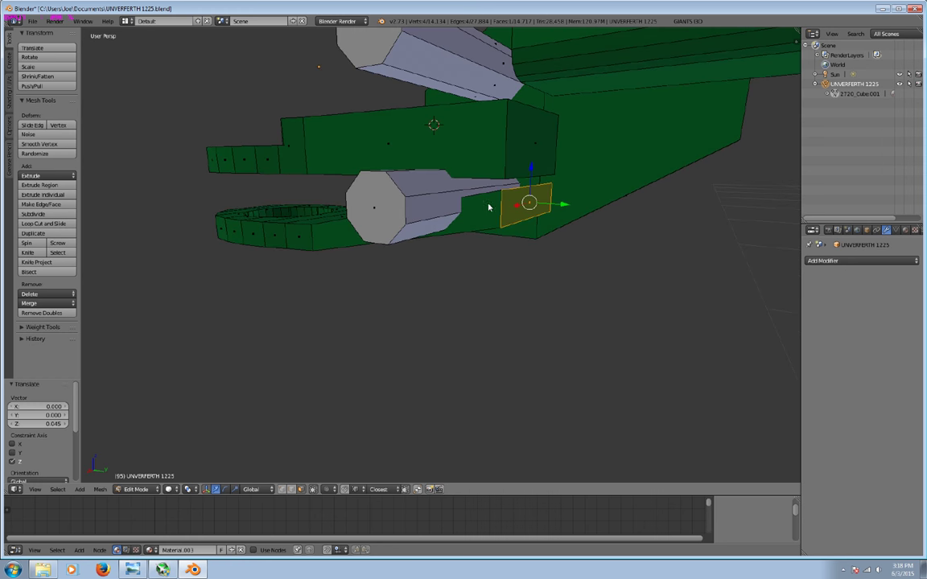
Fine-tune the arm's end face with small Y and upward shifts.
{"action": "key", "text": "g"}
{"action": "key", "text": "y"}
{"action": "left_click", "coordinate": [564, 194]}
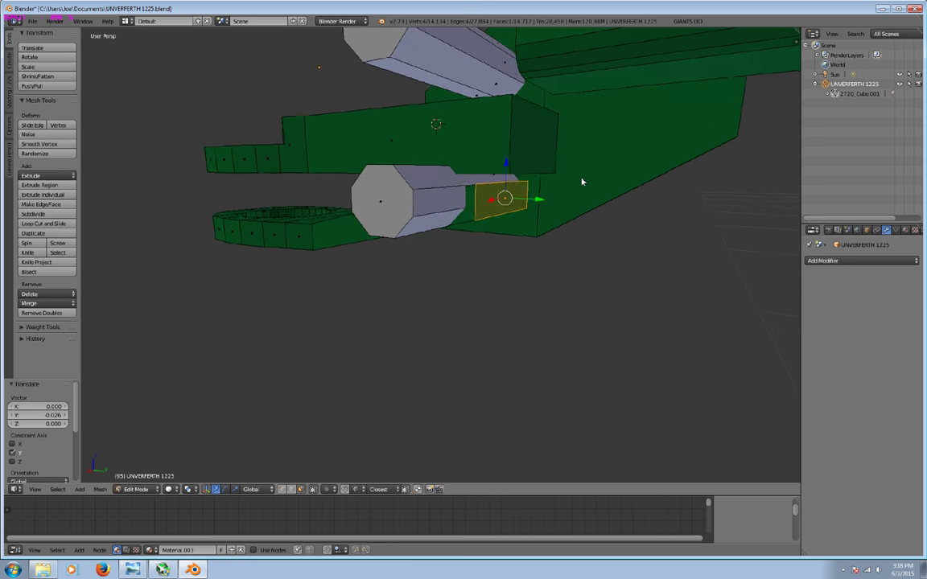
{"action": "middle_click_drag", "start_coordinate": [580, 180], "coordinate": [474, 305]}
{"action": "key", "text": "g"}
{"action": "key", "text": "z"}
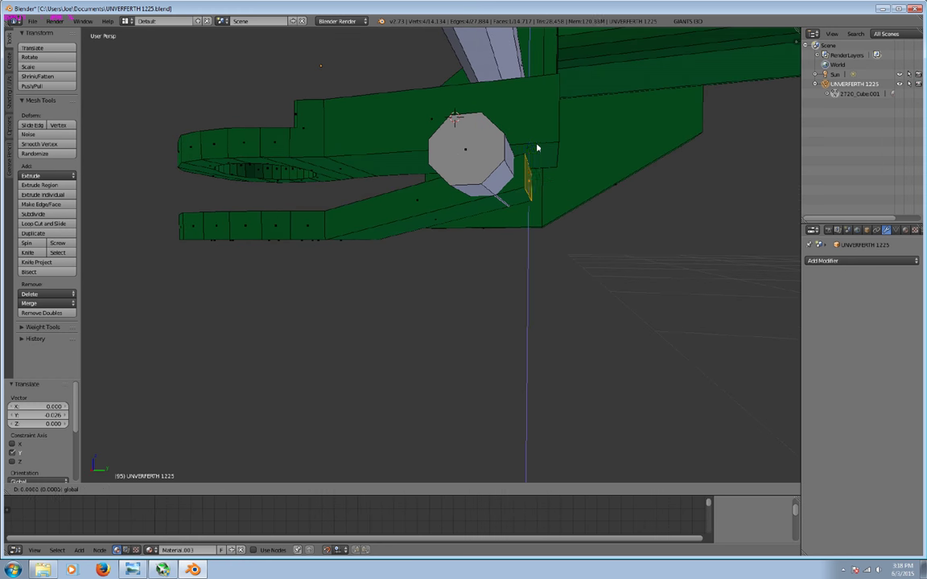
{"action": "left_click", "coordinate": [549, 152]}
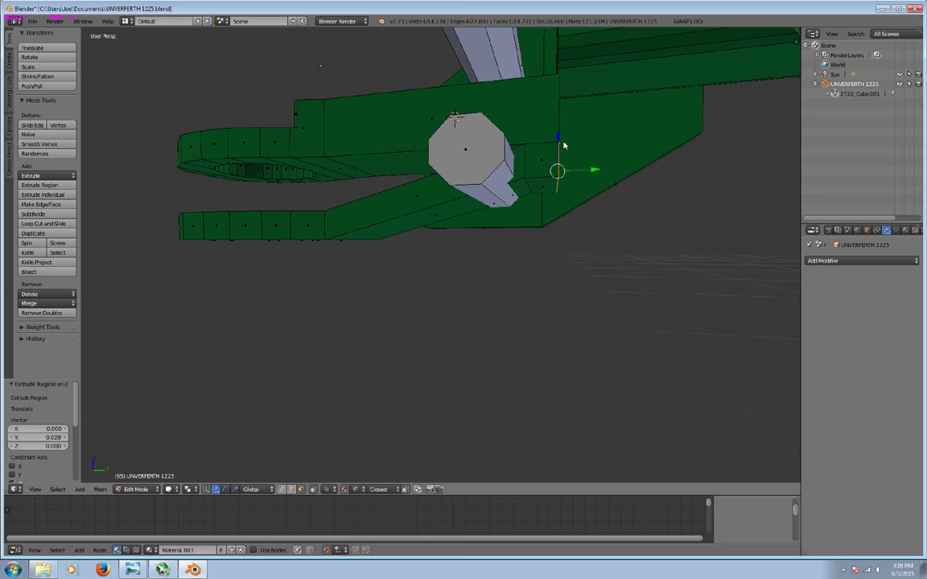
{"action": "key", "text": "a"}
Extrude the edge along the tongue side and move it along Y.
{"action": "middle_click_drag", "start_coordinate": [567, 148], "coordinate": [494, 152]}
{"action": "mouse_move", "coordinate": [492, 207]}
{"action": "middle_mouse_down"}
{"action": "mouse_move", "coordinate": [494, 239]}
{"action": "mouse_move", "coordinate": [440, 203]}
{"action": "middle_mouse_up"}
{"action": "right_click", "coordinate": [440, 231]}
{"action": "right_click", "coordinate": [395, 145]}
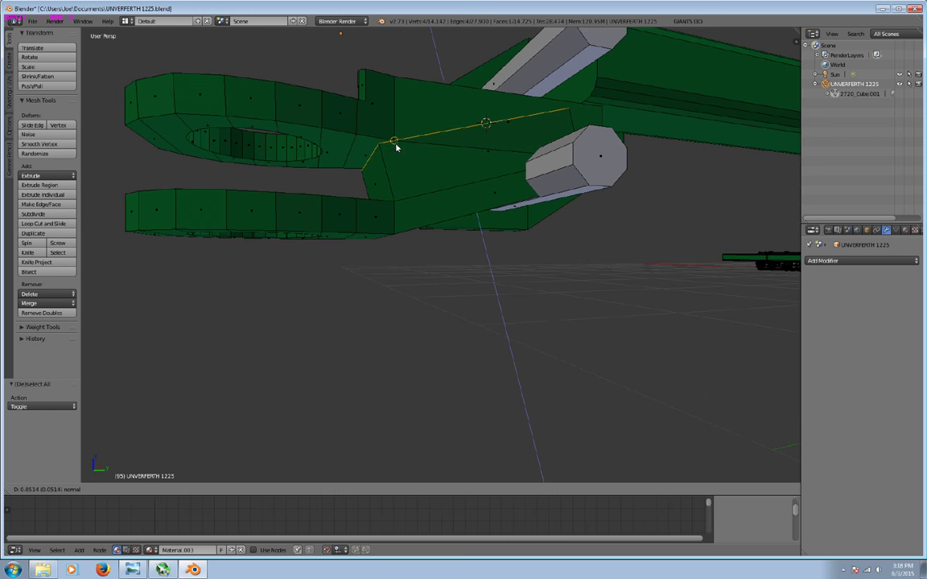
{"action": "key", "text": "e"}
{"action": "left_click", "coordinate": [395, 146]}
{"action": "middle_click_drag", "start_coordinate": [395, 147], "coordinate": [470, 160]}
{"action": "key", "text": "g"}
{"action": "key", "text": "y"}
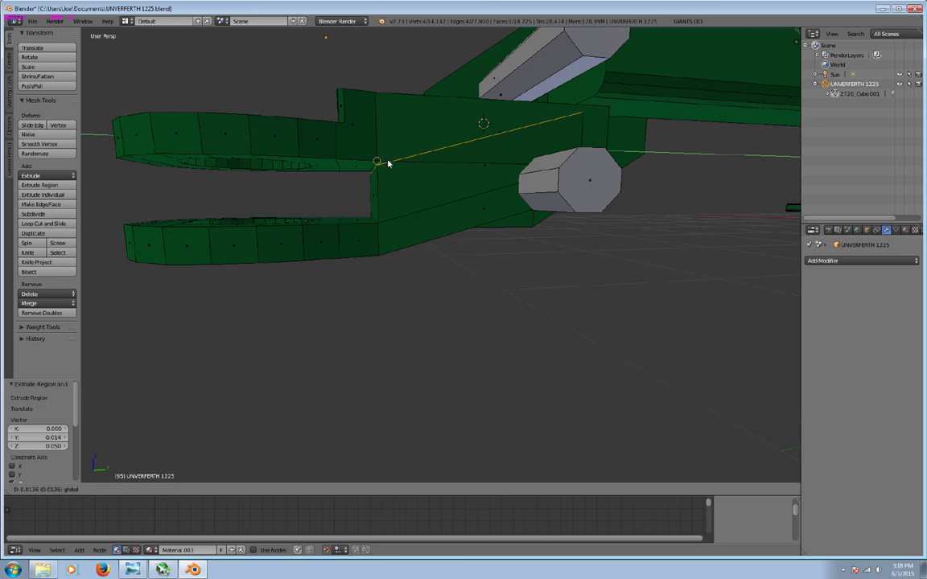
{"action": "left_click", "coordinate": [387, 161]}
Adjust the extruded edge vertically and along Y onto the lower pin.
{"action": "mouse_move", "coordinate": [387, 161]}
{"action": "middle_mouse_down"}
{"action": "mouse_move", "coordinate": [420, 178]}
{"action": "mouse_move", "coordinate": [462, 172]}
{"action": "middle_mouse_up"}
{"action": "key", "text": "g"}
{"action": "key", "text": "z"}
{"action": "left_click", "coordinate": [497, 127]}
{"action": "middle_click_drag", "start_coordinate": [513, 193], "coordinate": [386, 360]}
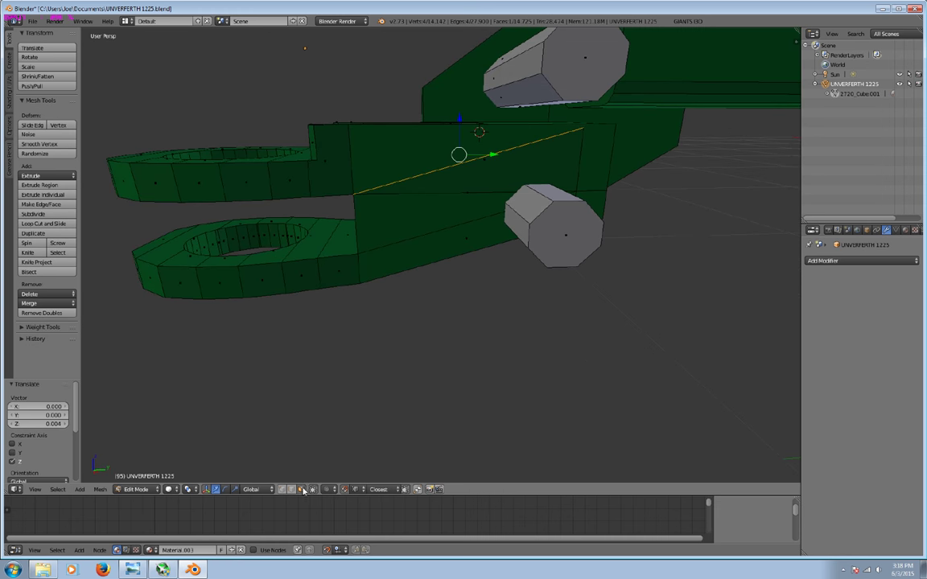
{"action": "mouse_move", "coordinate": [366, 180]}
{"action": "middle_mouse_down"}
{"action": "mouse_move", "coordinate": [513, 171]}
{"action": "mouse_move", "coordinate": [432, 167]}
{"action": "middle_mouse_up"}
{"action": "key", "text": "g"}
{"action": "key", "text": "y"}
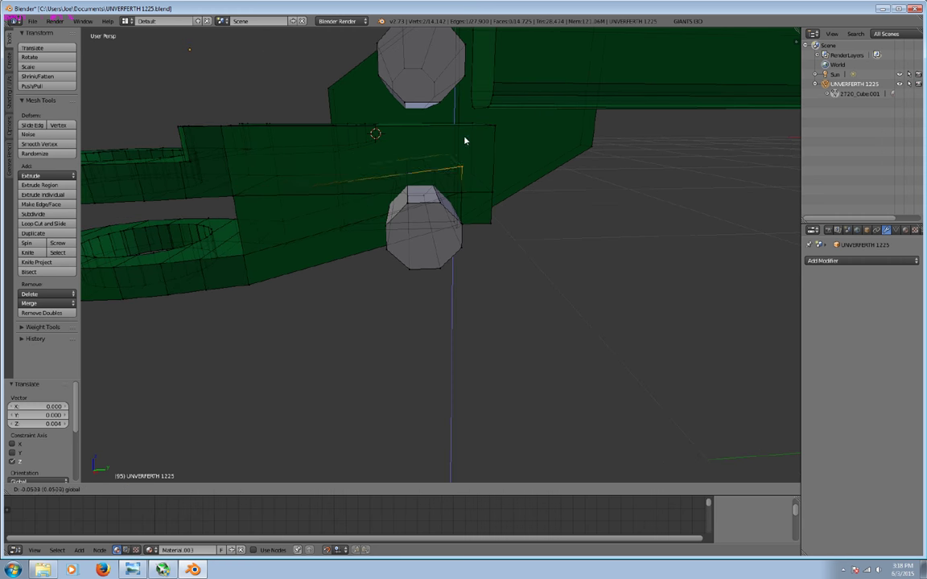
{"action": "left_click", "coordinate": [461, 190]}
Select the whole mesh and weld duplicate vertices with Remove Doubles.
{"action": "key", "text": "a"}
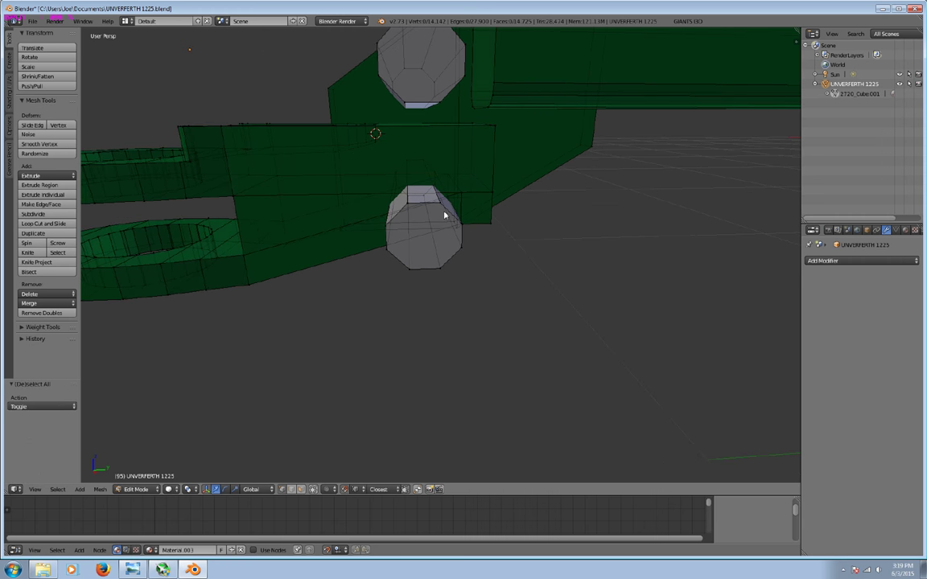
{"action": "key", "text": "a"}
{"action": "left_click", "coordinate": [61, 315]}
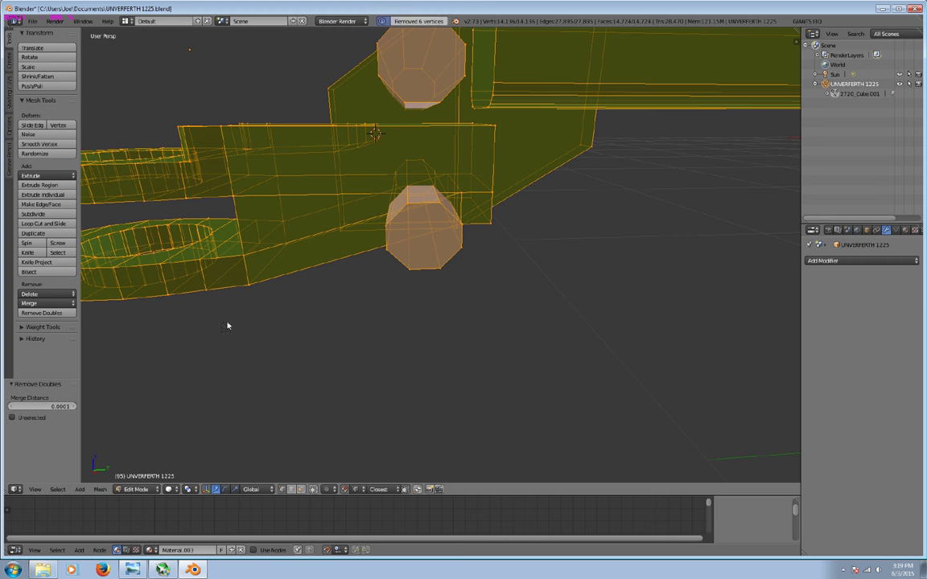
Deselect everything and orbit around the clevis arm to prepare for a loop cut.
{"action": "key", "text": "a"}
{"action": "mouse_move", "coordinate": [287, 330]}
{"action": "middle_mouse_down"}
{"action": "mouse_move", "coordinate": [301, 337]}
{"action": "mouse_move", "coordinate": [331, 480]}
{"action": "mouse_move", "coordinate": [330, 441]}
{"action": "mouse_move", "coordinate": [354, 424]}
{"action": "mouse_move", "coordinate": [314, 414]}
{"action": "mouse_move", "coordinate": [304, 387]}
{"action": "middle_mouse_up"}
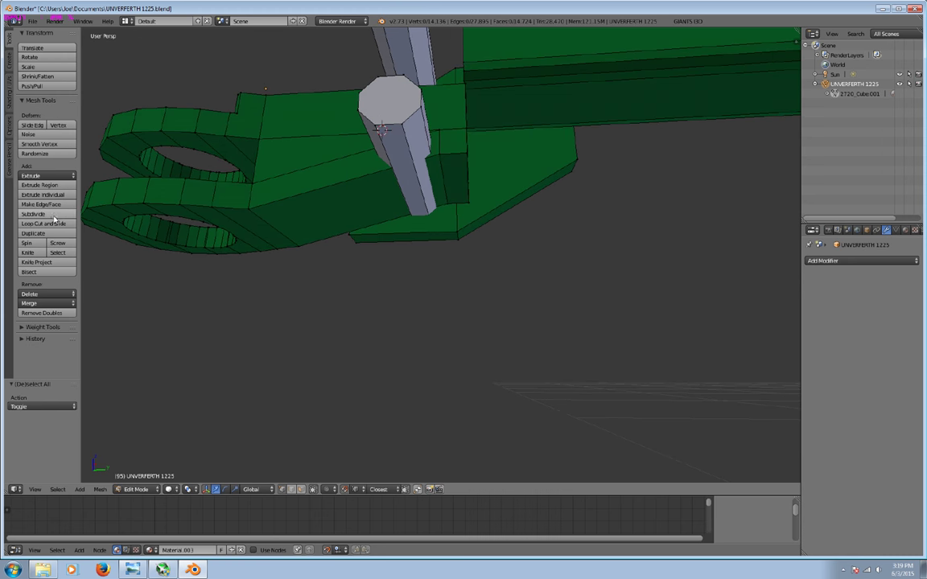
{"action": "mouse_move", "coordinate": [310, 217]}
{"action": "middle_mouse_down"}
{"action": "mouse_move", "coordinate": [348, 229]}
{"action": "mouse_move", "coordinate": [325, 242]}
{"action": "mouse_move", "coordinate": [307, 223]}
{"action": "middle_mouse_up"}
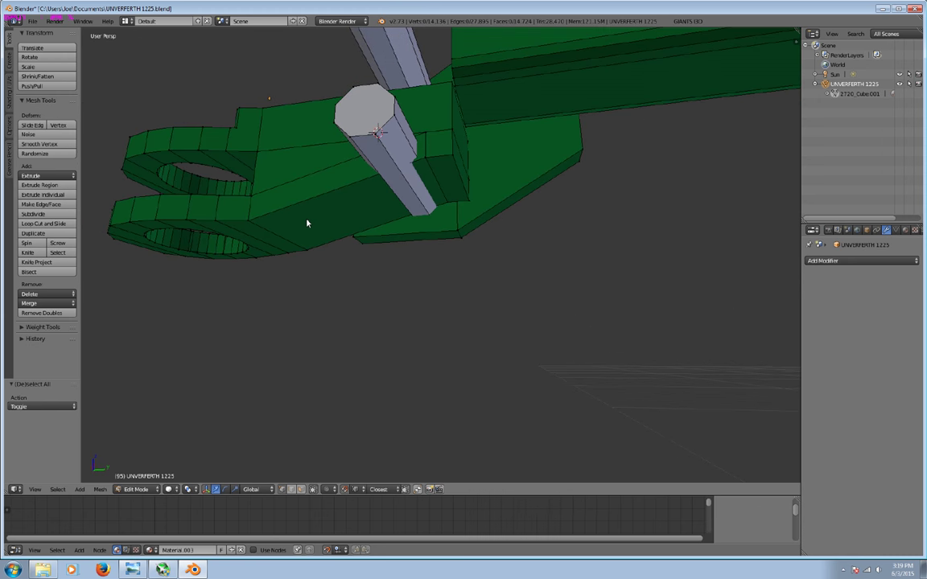
{"action": "left_click", "coordinate": [43, 223]}
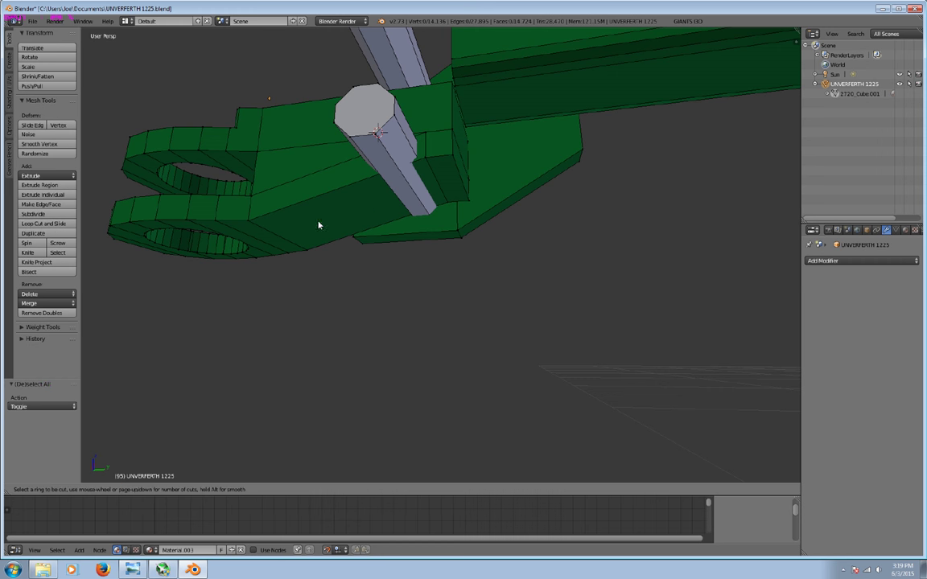
Add and slide a trial loop cut on the arm, then undo it.
{"action": "left_click", "coordinate": [336, 194]}
{"action": "right_click", "coordinate": [337, 193]}
{"action": "middle_click_drag", "start_coordinate": [336, 193], "coordinate": [368, 189]}
{"action": "mouse_move", "coordinate": [369, 167]}
{"action": "left_mouse_down"}
{"action": "mouse_move", "coordinate": [373, 279]}
{"action": "mouse_move", "coordinate": [372, 163]}
{"action": "mouse_move", "coordinate": [356, 191]}
{"action": "left_mouse_up"}
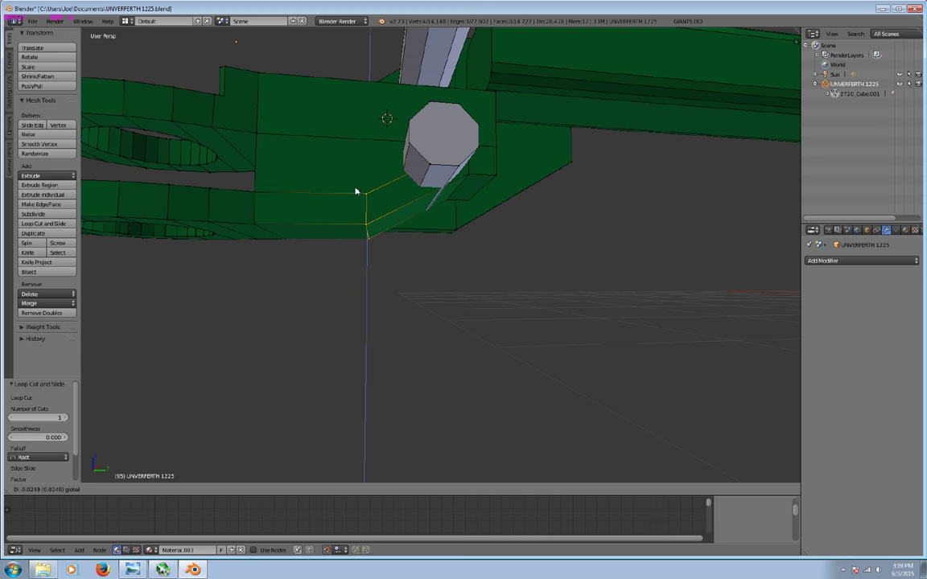
{"action": "left_click", "coordinate": [356, 192]}
{"action": "key", "text": "ctrl+z"}
{"action": "key", "text": "a"}
{"action": "key", "text": "a"}
{"action": "key", "text": "ctrl+z"}
{"action": "key", "text": "ctrl+z"}
{"action": "key", "text": "ctrl+z"}
{"action": "key", "text": "ctrl+z"}
{"action": "key", "text": "ctrl+z"}
{"action": "key", "text": "ctrl+z"}
{"action": "key", "text": "ctrl+z"}
{"action": "key", "text": "ctrl+z"}
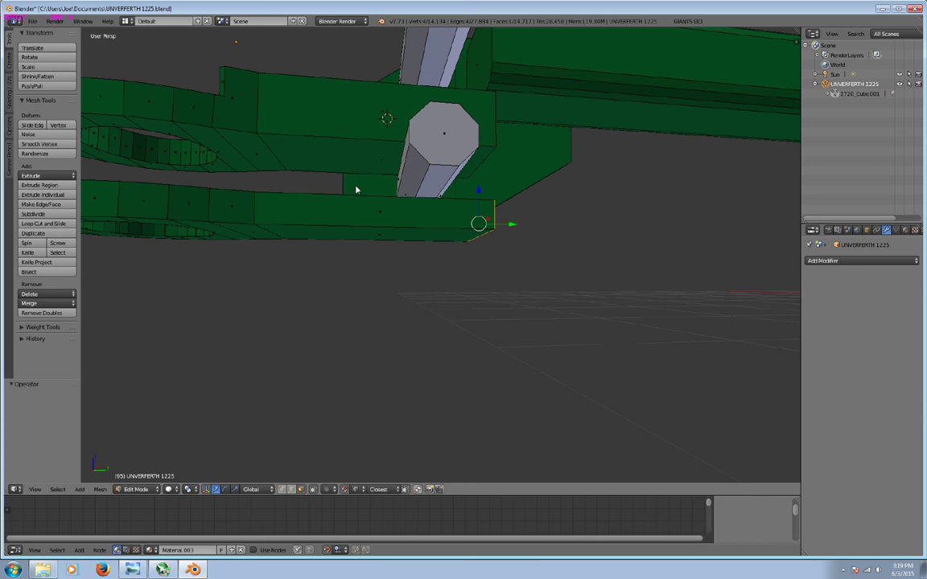
Trial-push and raise the beam's end face, then undo the raised face.
{"action": "left_click_drag", "start_coordinate": [516, 229], "coordinate": [429, 250]}
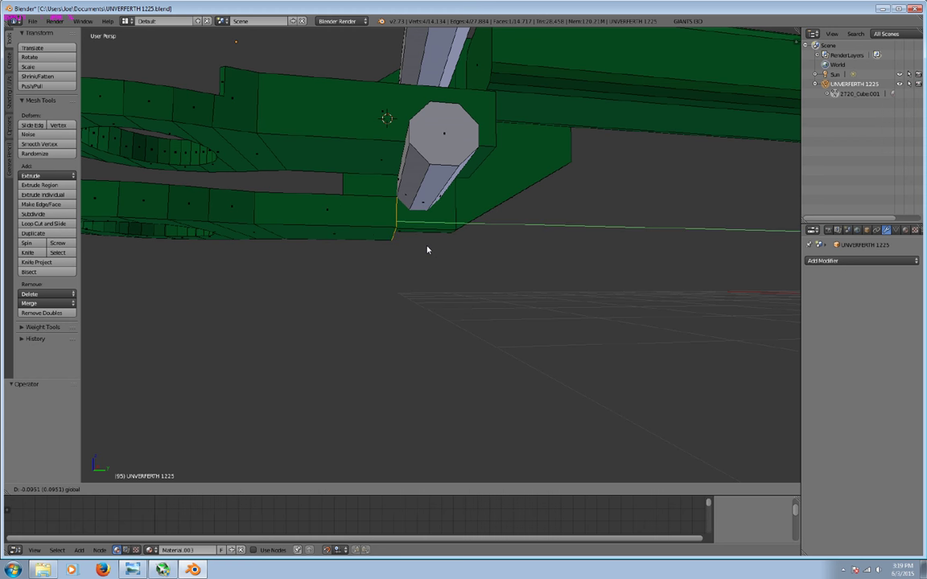
{"action": "middle_click_drag", "start_coordinate": [427, 249], "coordinate": [413, 257]}
{"action": "left_click_drag", "start_coordinate": [413, 257], "coordinate": [510, 228]}
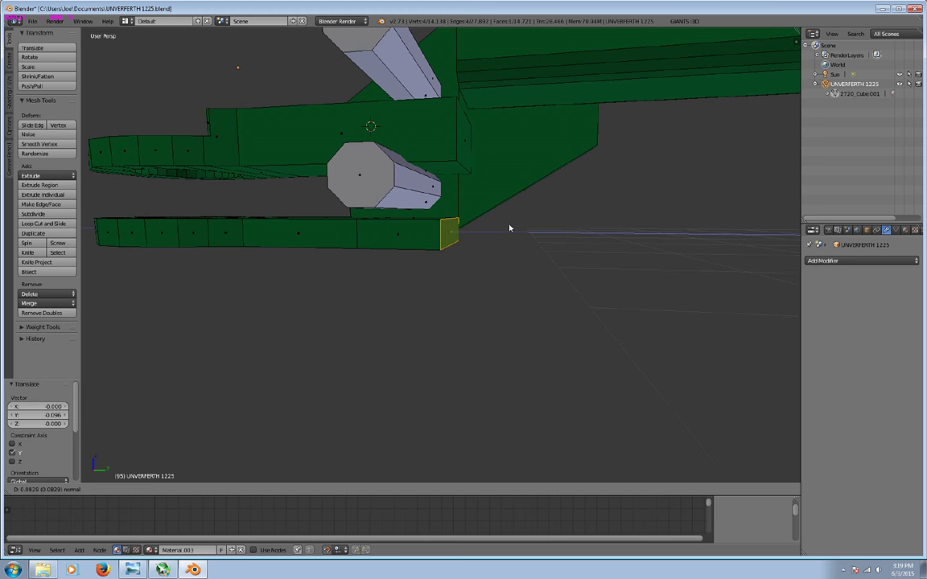
{"action": "left_click_drag", "start_coordinate": [509, 228], "coordinate": [486, 244]}
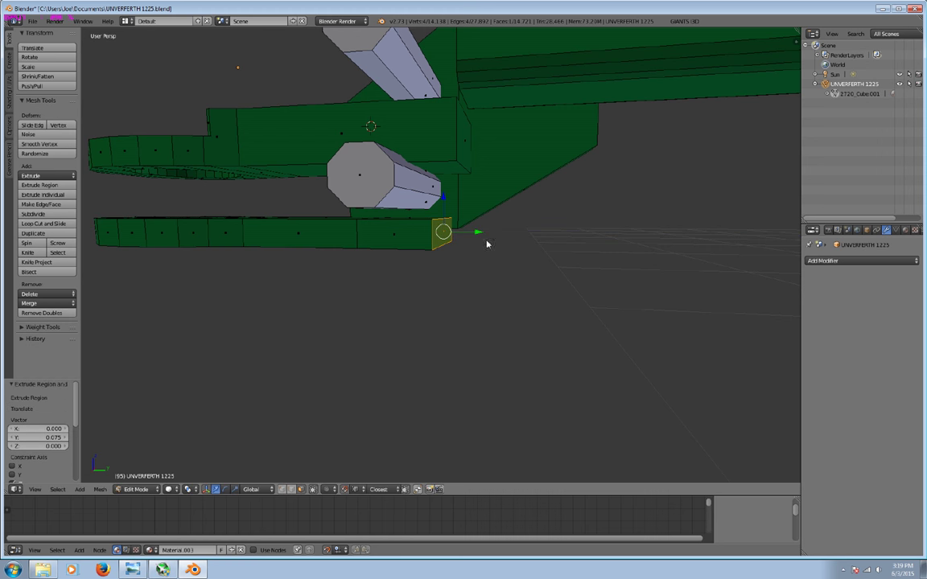
{"action": "left_click_drag", "start_coordinate": [442, 200], "coordinate": [451, 166]}
{"action": "mouse_move", "coordinate": [455, 166]}
{"action": "middle_mouse_down"}
{"action": "mouse_move", "coordinate": [479, 167]}
{"action": "mouse_move", "coordinate": [461, 173]}
{"action": "middle_mouse_up"}
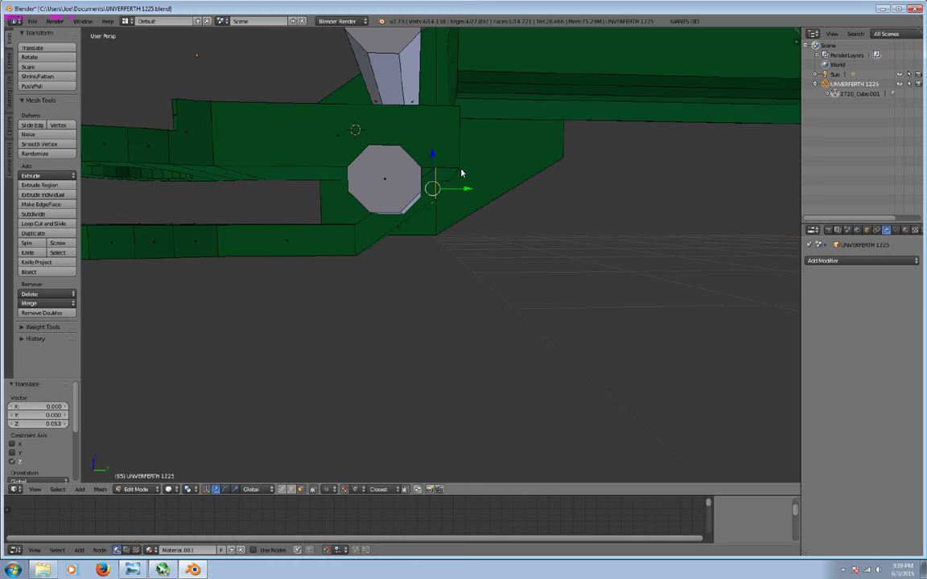
{"action": "key", "text": "ctrl+z"}
Extrude an underside face beside the lower octagonal pin, then undo the extrusion.
{"action": "mouse_move", "coordinate": [461, 173]}
{"action": "middle_mouse_down"}
{"action": "mouse_move", "coordinate": [371, 304]}
{"action": "mouse_move", "coordinate": [358, 269]}
{"action": "middle_mouse_up"}
{"action": "key", "text": "a"}
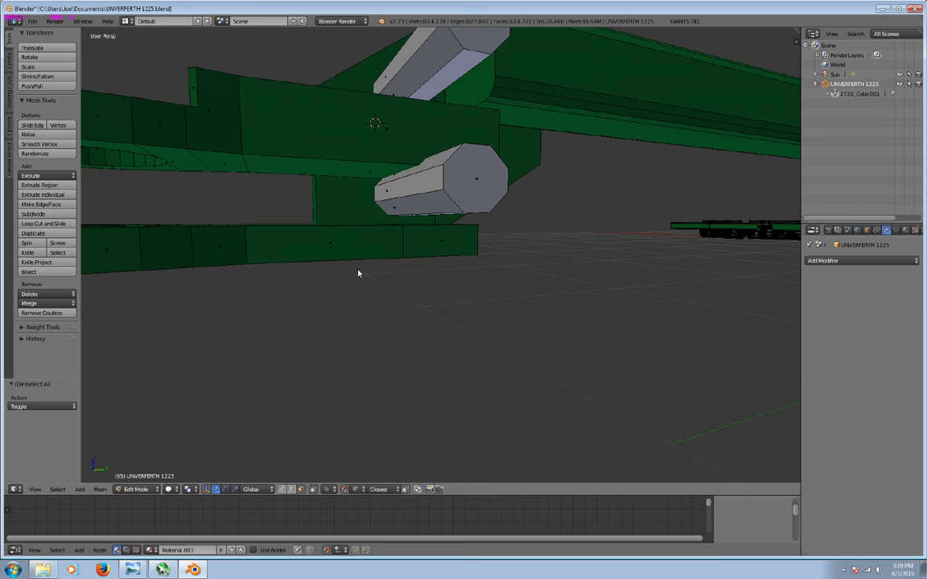
{"action": "key", "text": "ctrl"}
{"action": "right_click", "coordinate": [340, 170]}
{"action": "middle_click_drag", "start_coordinate": [341, 177], "coordinate": [282, 235]}
{"action": "key", "text": "e"}
{"action": "left_click", "coordinate": [254, 257]}
{"action": "key", "text": "a"}
{"action": "mouse_move", "coordinate": [430, 273]}
{"action": "middle_mouse_down"}
{"action": "mouse_move", "coordinate": [367, 264]}
{"action": "mouse_move", "coordinate": [319, 469]}
{"action": "middle_mouse_up"}
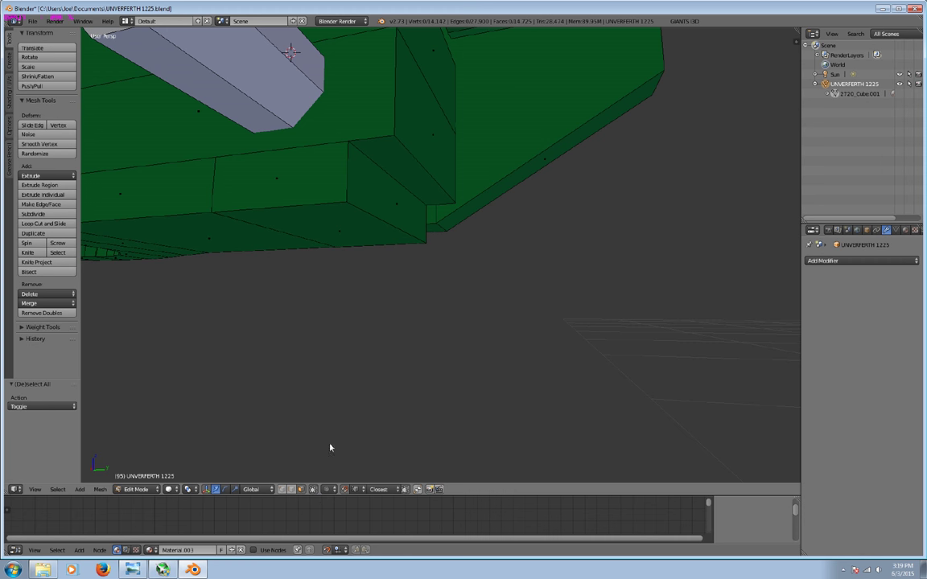
{"action": "middle_click_drag", "start_coordinate": [358, 294], "coordinate": [378, 275]}
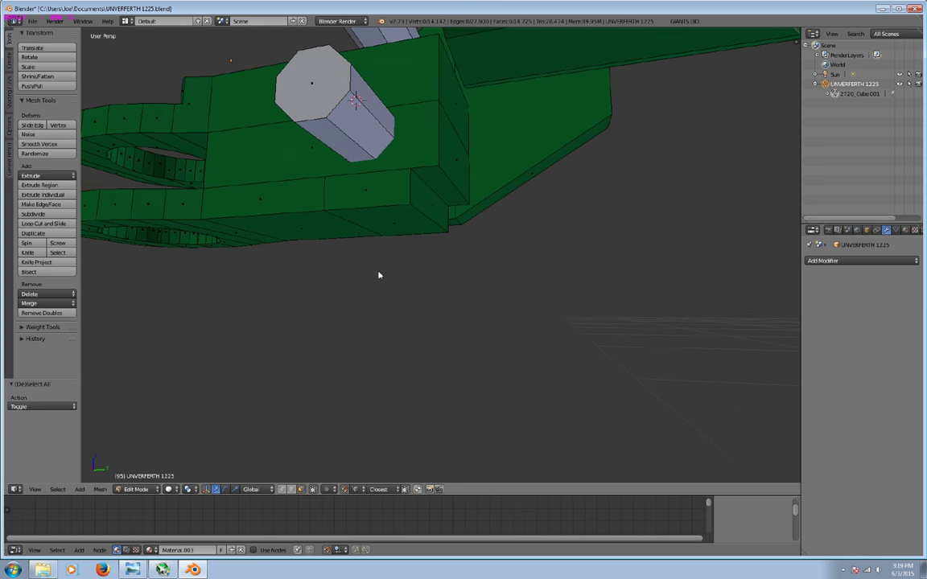
{"action": "key", "text": "ctrl+z"}
{"action": "key", "text": "ctrl+z"}
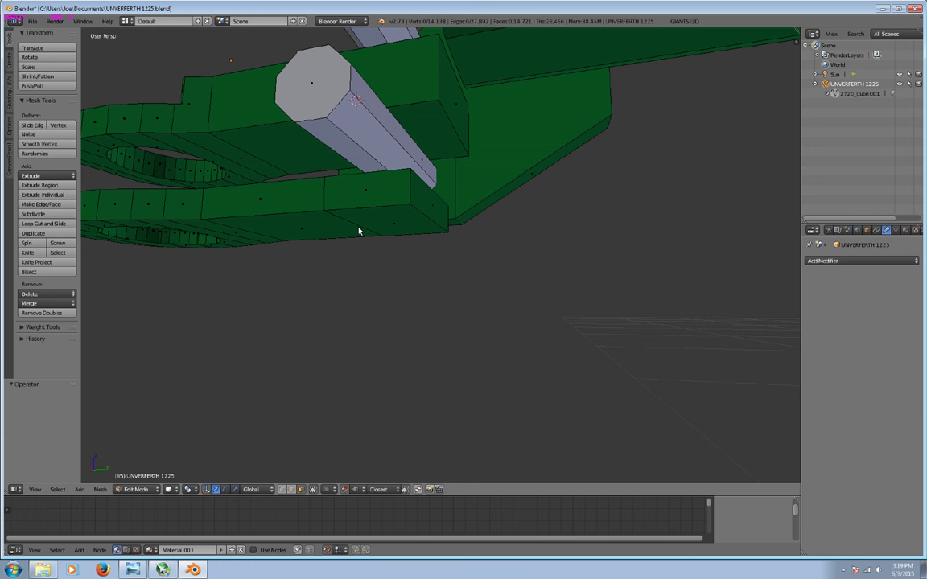
{"action": "key", "text": "ctrl+z"}
{"action": "key", "text": "ctrl+z"}
{"action": "key", "text": "ctrl+z"}
{"action": "key", "text": "ctrl+z"}
{"action": "key", "text": "ctrl+z"}
{"action": "key", "text": "ctrl+z"}
{"action": "key", "text": "ctrl+z"}
{"action": "key", "text": "ctrl+z"}
Extrude the underside face of the pin block straight down along Z.
{"action": "key", "text": "e"}
{"action": "key", "text": "z"}
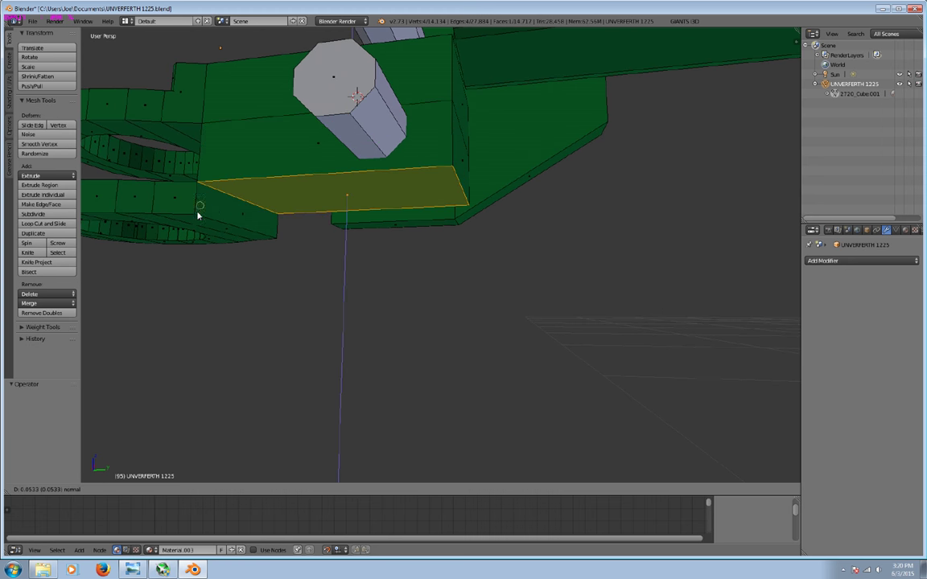
{"action": "left_click", "coordinate": [195, 217]}
{"action": "key", "text": "a"}
{"action": "mouse_move", "coordinate": [195, 217]}
{"action": "middle_mouse_down"}
{"action": "mouse_move", "coordinate": [284, 259]}
{"action": "mouse_move", "coordinate": [290, 301]}
{"action": "mouse_move", "coordinate": [430, 223]}
{"action": "mouse_move", "coordinate": [380, 249]}
{"action": "middle_mouse_up"}
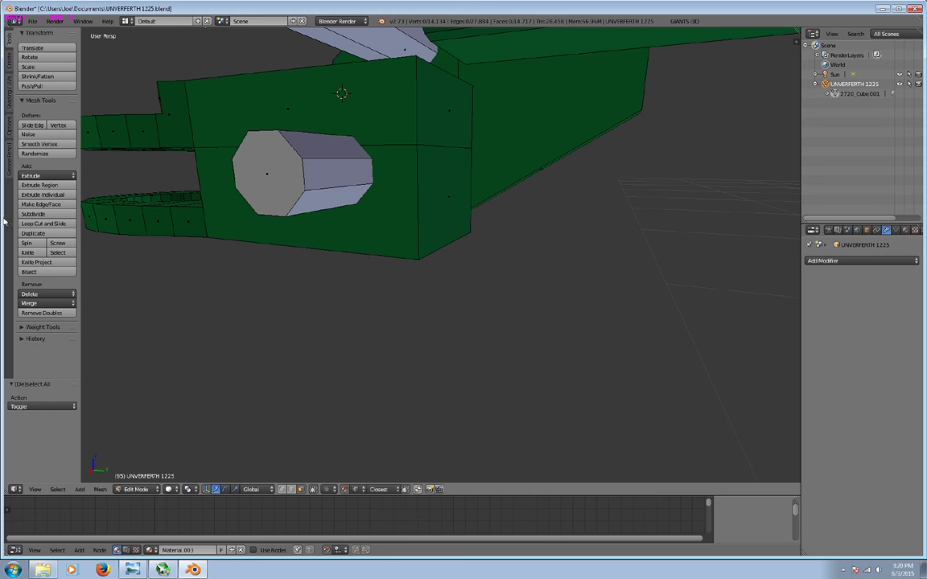
Add a new edge loop across the pin block.
{"action": "left_click", "coordinate": [44, 223]}
{"action": "left_click", "coordinate": [282, 236]}
{"action": "left_click", "coordinate": [347, 276]}
{"action": "middle_click_drag", "start_coordinate": [347, 277], "coordinate": [288, 466]}
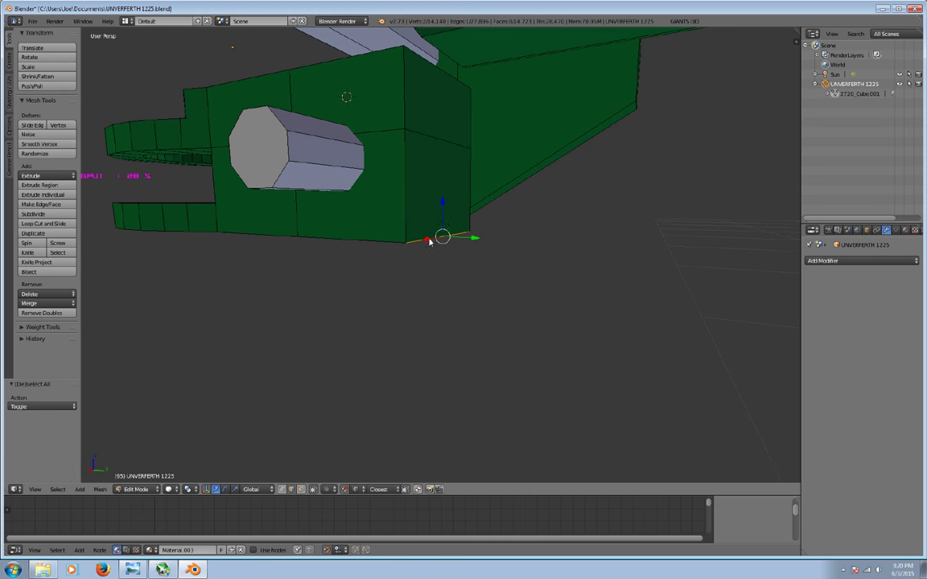
{"action": "mouse_move", "coordinate": [444, 207]}
{"action": "middle_mouse_down"}
{"action": "mouse_move", "coordinate": [410, 137]}
{"action": "mouse_move", "coordinate": [352, 244]}
{"action": "mouse_move", "coordinate": [381, 224]}
{"action": "mouse_move", "coordinate": [355, 239]}
{"action": "mouse_move", "coordinate": [316, 504]}
{"action": "middle_mouse_up"}
{"action": "mouse_move", "coordinate": [283, 443]}
{"action": "middle_mouse_down"}
{"action": "mouse_move", "coordinate": [355, 456]}
{"action": "mouse_move", "coordinate": [364, 468]}
{"action": "mouse_move", "coordinate": [351, 260]}
{"action": "mouse_move", "coordinate": [386, 294]}
{"action": "middle_mouse_up"}
Select two edges around the pin block and slide them slightly along Y.
{"action": "right_click", "coordinate": [376, 159]}
{"action": "right_click", "coordinate": [377, 240], "text": "shift"}
{"action": "left_click", "coordinate": [358, 118]}
{"action": "left_click", "coordinate": [373, 141]}
{"action": "mouse_move", "coordinate": [383, 161]}
{"action": "middle_mouse_down"}
{"action": "mouse_move", "coordinate": [413, 226]}
{"action": "mouse_move", "coordinate": [409, 200]}
{"action": "middle_mouse_up"}
{"action": "left_click_drag", "start_coordinate": [408, 199], "coordinate": [427, 189]}
{"action": "middle_click_drag", "start_coordinate": [426, 190], "coordinate": [467, 233]}
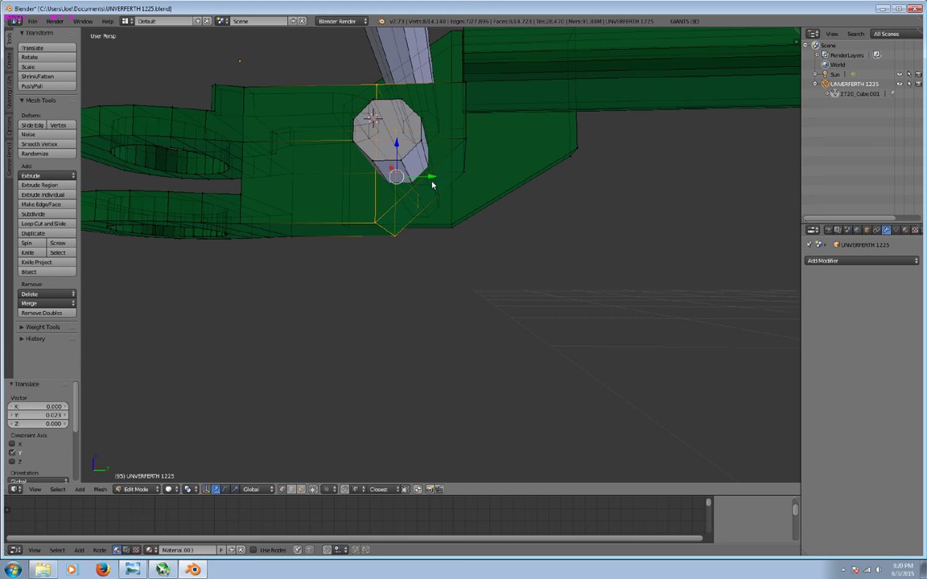
Drop one edge from the selection and move the rest 0.034 along Y.
{"action": "left_click_drag", "start_coordinate": [431, 183], "coordinate": [449, 192]}
{"action": "middle_click_drag", "start_coordinate": [449, 193], "coordinate": [467, 202]}
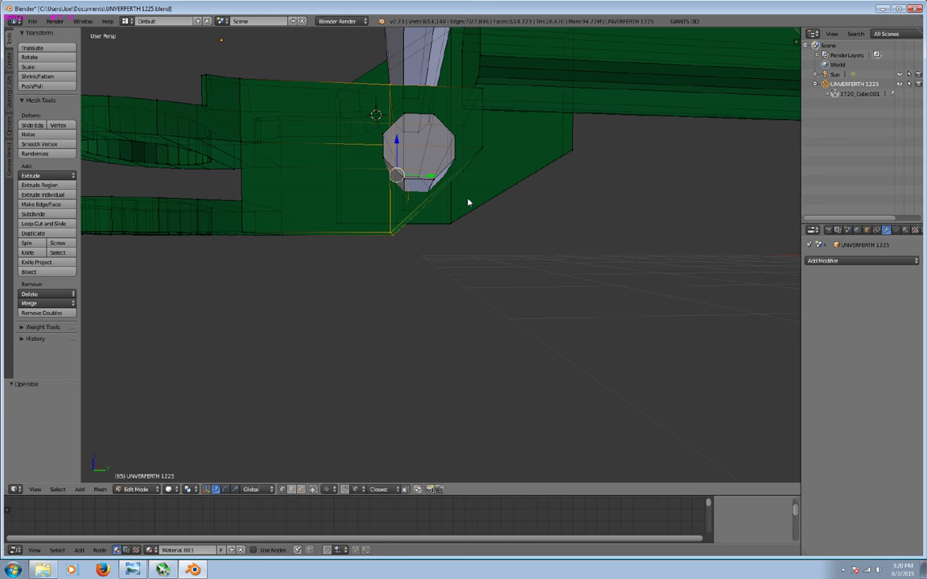
{"action": "mouse_move", "coordinate": [468, 202]}
{"action": "middle_mouse_down"}
{"action": "mouse_move", "coordinate": [407, 143]}
{"action": "mouse_move", "coordinate": [467, 250]}
{"action": "middle_mouse_up"}
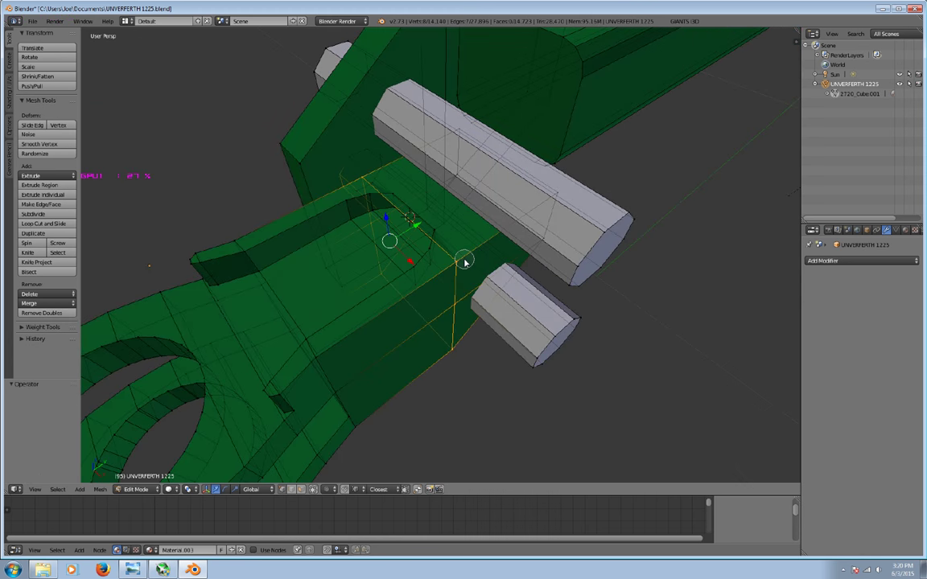
{"action": "right_click", "coordinate": [344, 204], "text": "shift"}
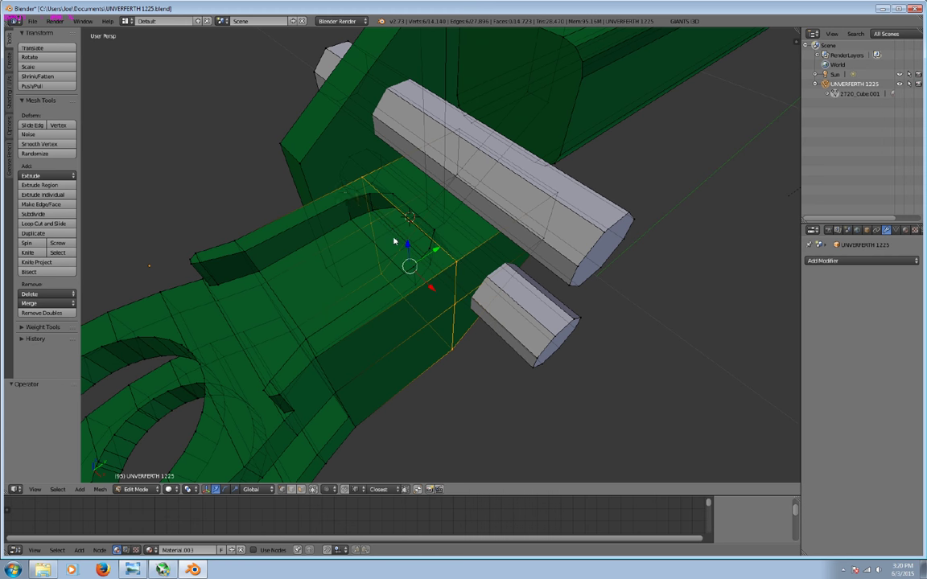
{"action": "middle_click_drag", "start_coordinate": [394, 241], "coordinate": [389, 171]}
{"action": "left_click_drag", "start_coordinate": [411, 181], "coordinate": [420, 182]}
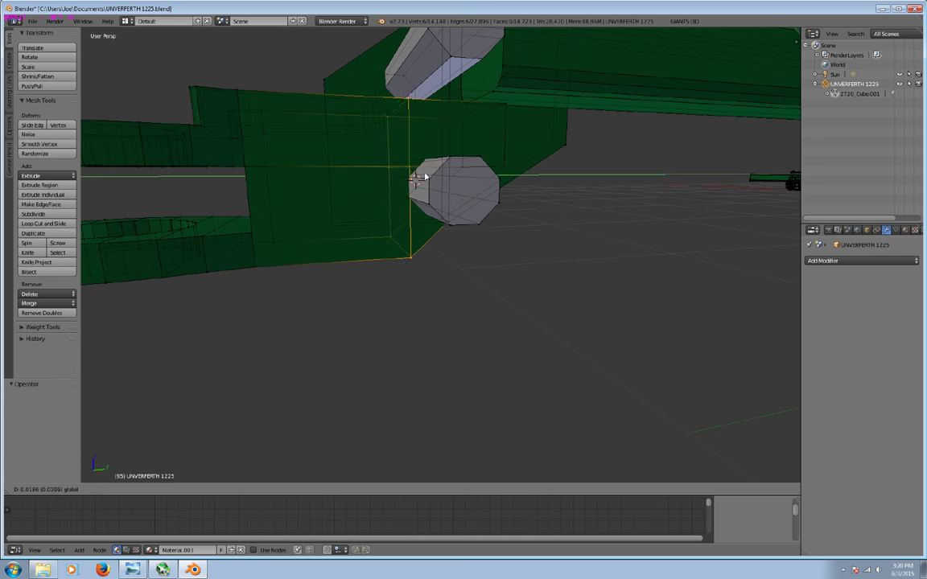
{"action": "mouse_move", "coordinate": [420, 182]}
{"action": "middle_mouse_down"}
{"action": "mouse_move", "coordinate": [423, 171]}
{"action": "mouse_move", "coordinate": [445, 213]}
{"action": "mouse_move", "coordinate": [419, 246]}
{"action": "middle_mouse_up"}
Raise the vertex below the lower pin 0.021 along Z.
{"action": "key", "text": "a"}
{"action": "right_click", "coordinate": [414, 239]}
{"action": "mouse_move", "coordinate": [414, 215]}
{"action": "left_mouse_down"}
{"action": "mouse_move", "coordinate": [426, 197]}
{"action": "mouse_move", "coordinate": [453, 218]}
{"action": "left_mouse_up"}
{"action": "key", "text": "a"}
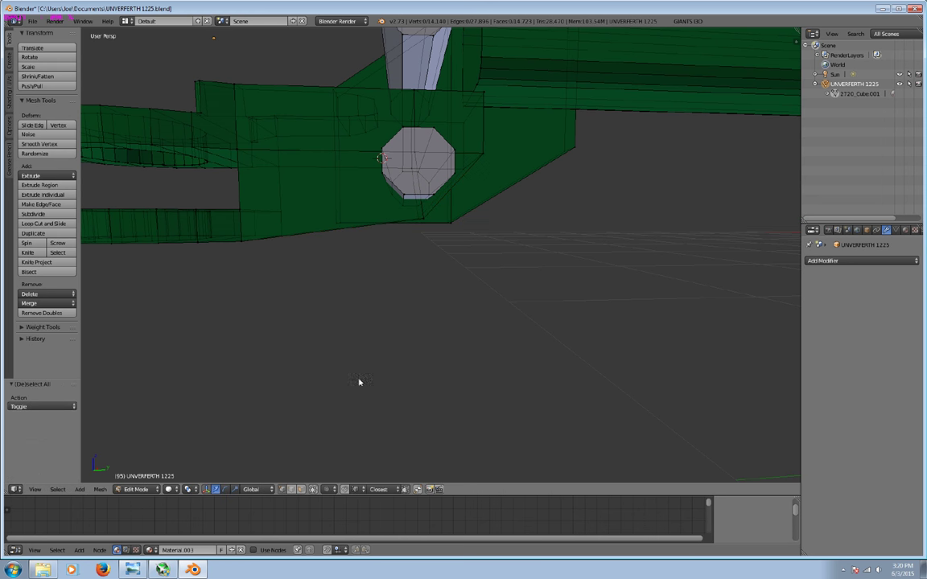
Try a loop cut on the block, then undo it.
{"action": "left_click", "coordinate": [44, 224]}
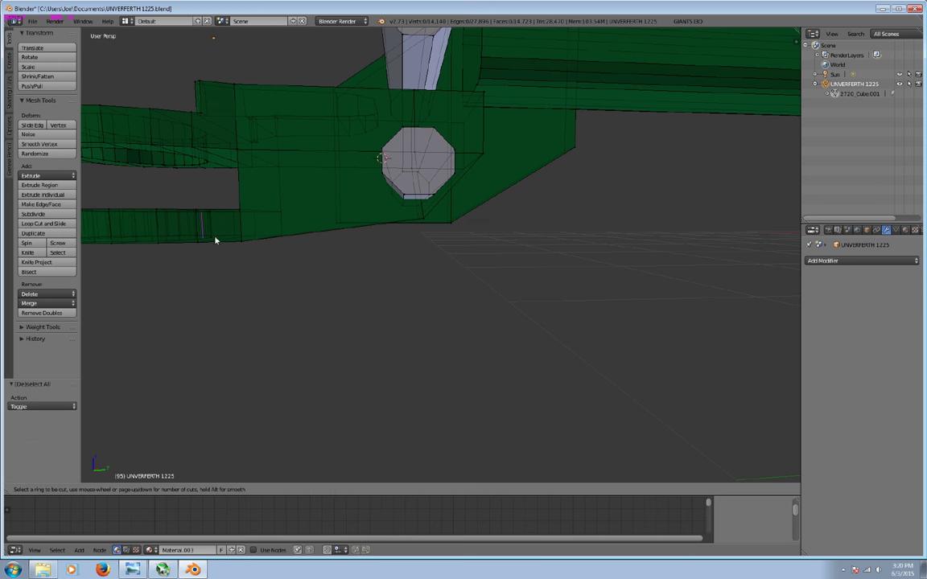
{"action": "left_click", "coordinate": [306, 238]}
{"action": "mouse_move", "coordinate": [312, 238]}
{"action": "middle_mouse_down"}
{"action": "mouse_move", "coordinate": [333, 258]}
{"action": "mouse_move", "coordinate": [327, 265]}
{"action": "middle_mouse_up"}
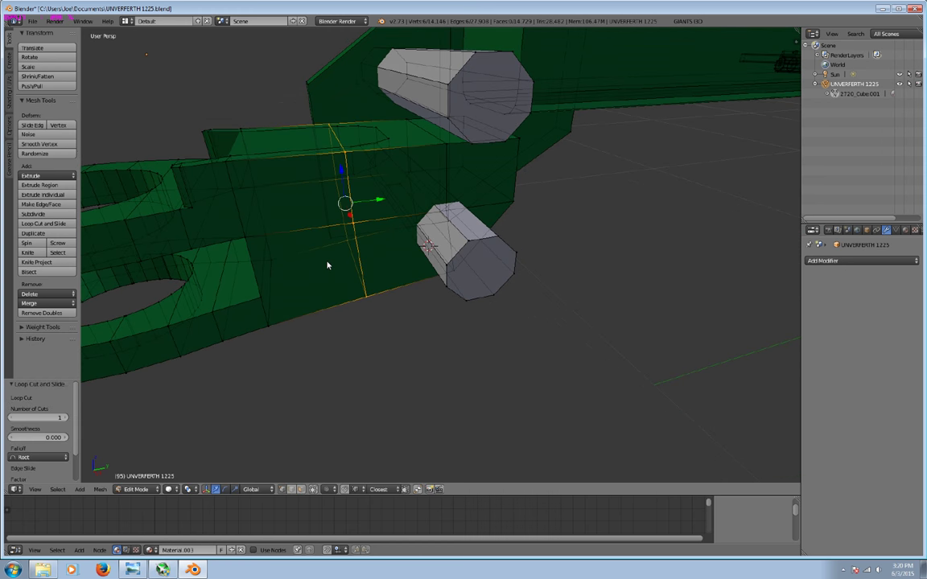
{"action": "key", "text": "ctrl+z"}
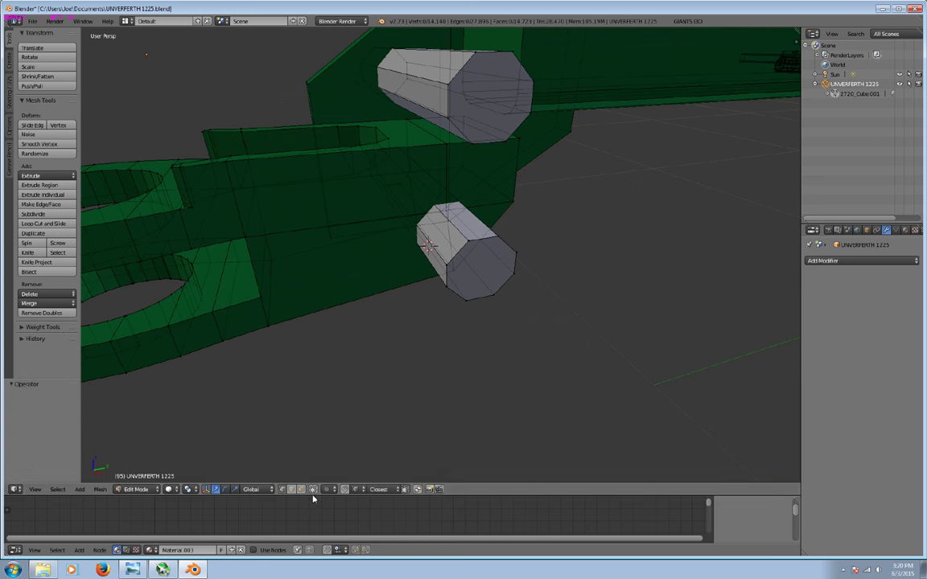
{"action": "mouse_move", "coordinate": [326, 460]}
{"action": "middle_mouse_down"}
{"action": "mouse_move", "coordinate": [389, 393]}
{"action": "mouse_move", "coordinate": [467, 398]}
{"action": "mouse_move", "coordinate": [405, 376]}
{"action": "mouse_move", "coordinate": [356, 383]}
{"action": "mouse_move", "coordinate": [310, 352]}
{"action": "mouse_move", "coordinate": [317, 396]}
{"action": "middle_mouse_up"}
Add a loop cut across the angled block by the lower pin.
{"action": "left_click", "coordinate": [42, 223]}
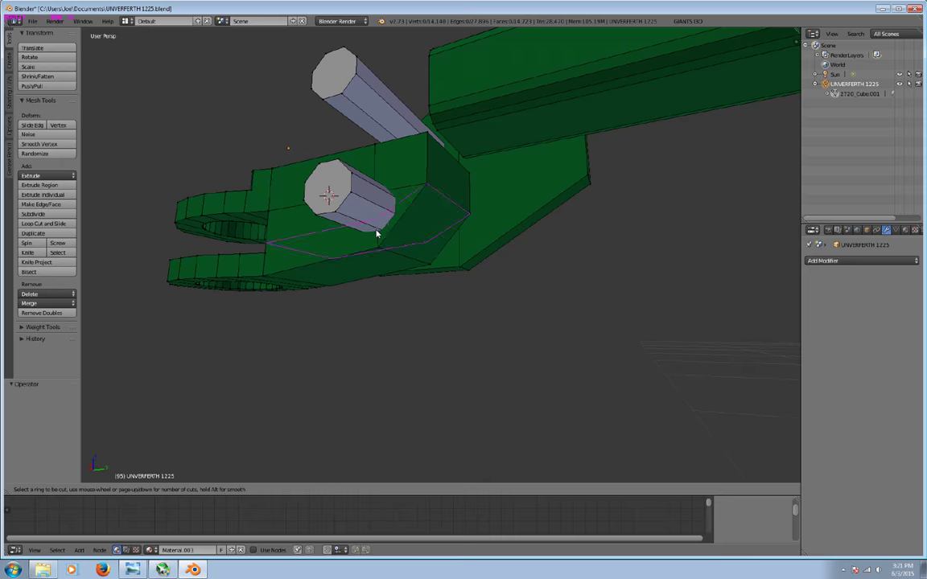
{"action": "left_click", "coordinate": [406, 233]}
{"action": "left_click", "coordinate": [410, 232]}
{"action": "key", "text": "a"}
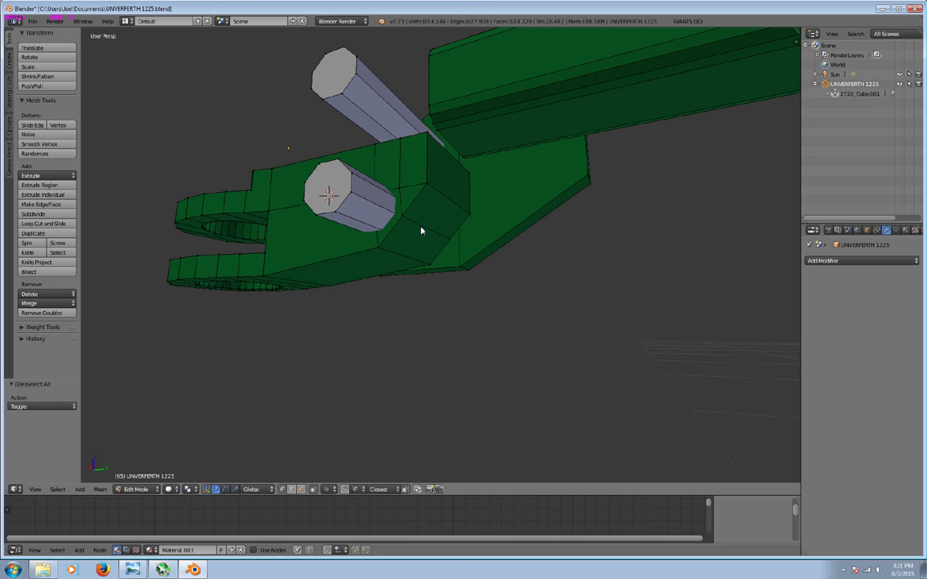
Nudge a small edge on the angled corner along Z.
{"action": "right_click", "coordinate": [430, 235]}
{"action": "mouse_move", "coordinate": [430, 235]}
{"action": "middle_mouse_down"}
{"action": "mouse_move", "coordinate": [457, 240]}
{"action": "mouse_move", "coordinate": [441, 199]}
{"action": "middle_mouse_up"}
{"action": "key", "text": "g"}
{"action": "key", "text": "z"}
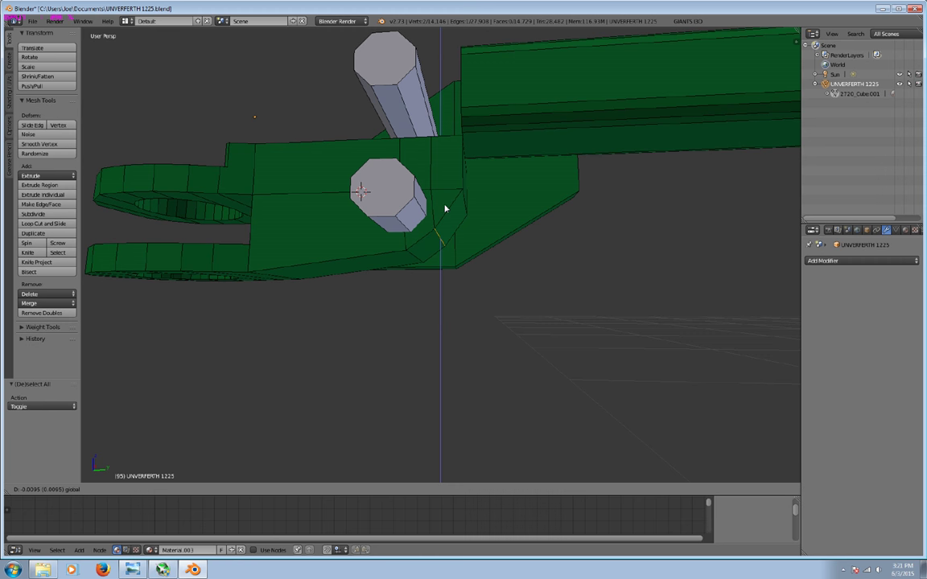
{"action": "left_click", "coordinate": [445, 209]}
{"action": "key", "text": "a"}
Raise the selected edge 0.019 along Z.
{"action": "middle_click_drag", "start_coordinate": [449, 212], "coordinate": [396, 227]}
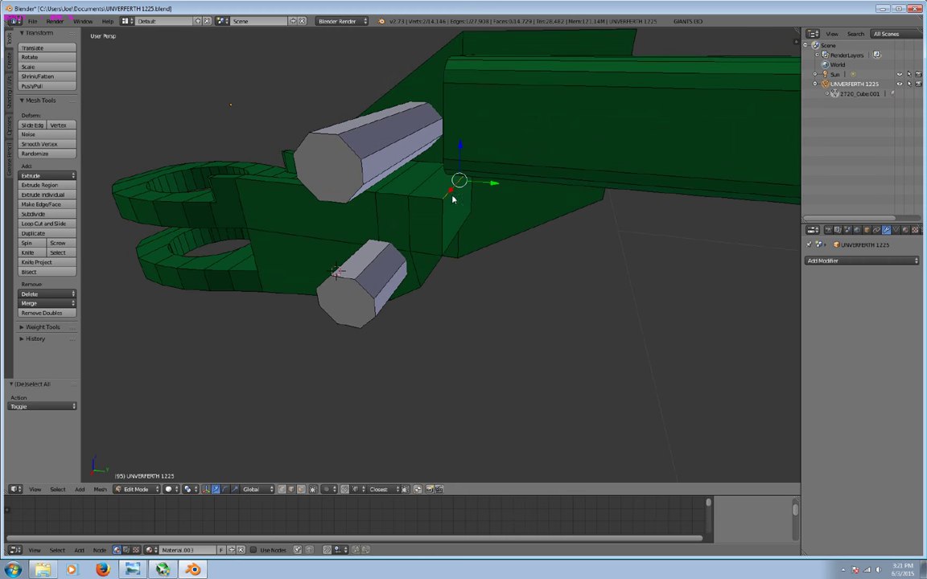
{"action": "middle_click_drag", "start_coordinate": [453, 199], "coordinate": [464, 171]}
{"action": "key", "text": "g"}
{"action": "key", "text": "z"}
{"action": "left_click", "coordinate": [475, 181]}
Fine-tune the edge's position along Y and then Z.
{"action": "key", "text": "g"}
{"action": "key", "text": "y"}
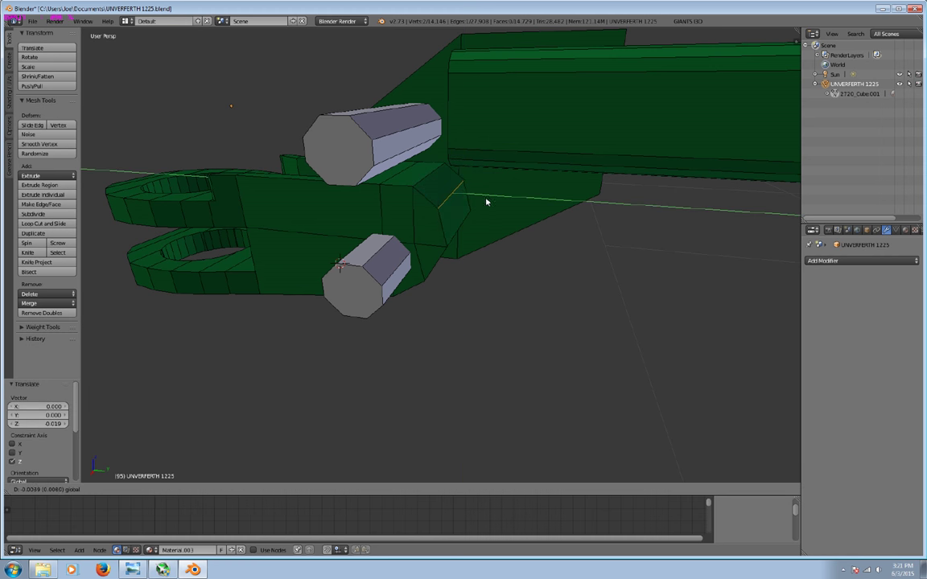
{"action": "left_click", "coordinate": [490, 200]}
{"action": "key", "text": "g"}
{"action": "key", "text": "z"}
{"action": "left_click", "coordinate": [460, 166]}
{"action": "key", "text": "a"}
{"action": "mouse_move", "coordinate": [460, 166]}
{"action": "middle_mouse_down"}
{"action": "mouse_move", "coordinate": [343, 283]}
{"action": "mouse_move", "coordinate": [475, 293]}
{"action": "mouse_move", "coordinate": [363, 304]}
{"action": "mouse_move", "coordinate": [459, 247]}
{"action": "mouse_move", "coordinate": [409, 335]}
{"action": "mouse_move", "coordinate": [403, 257]}
{"action": "middle_mouse_up"}
Duplicate the side bracket plate and move the copy to the opposite side along X.
{"action": "key", "text": "l"}
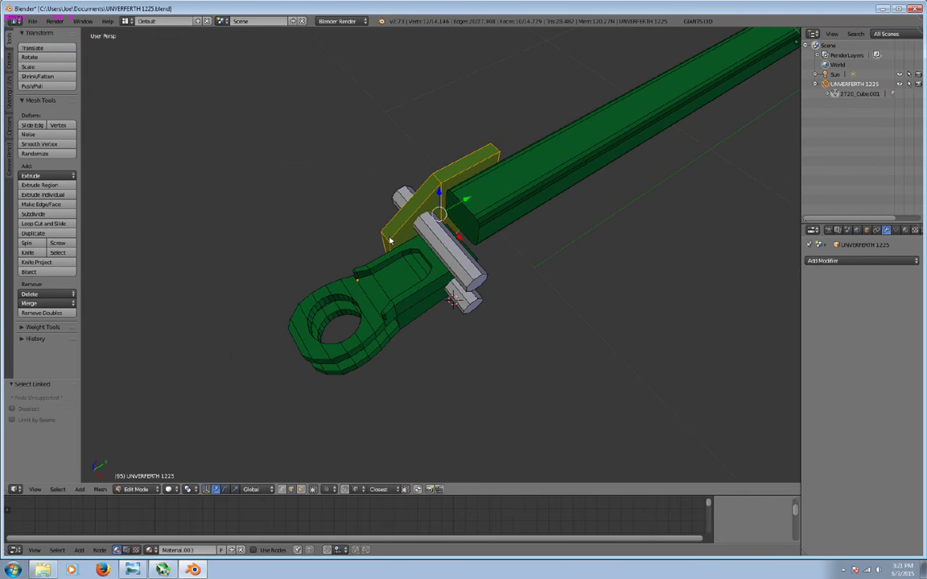
{"action": "key", "text": "shift+d"}
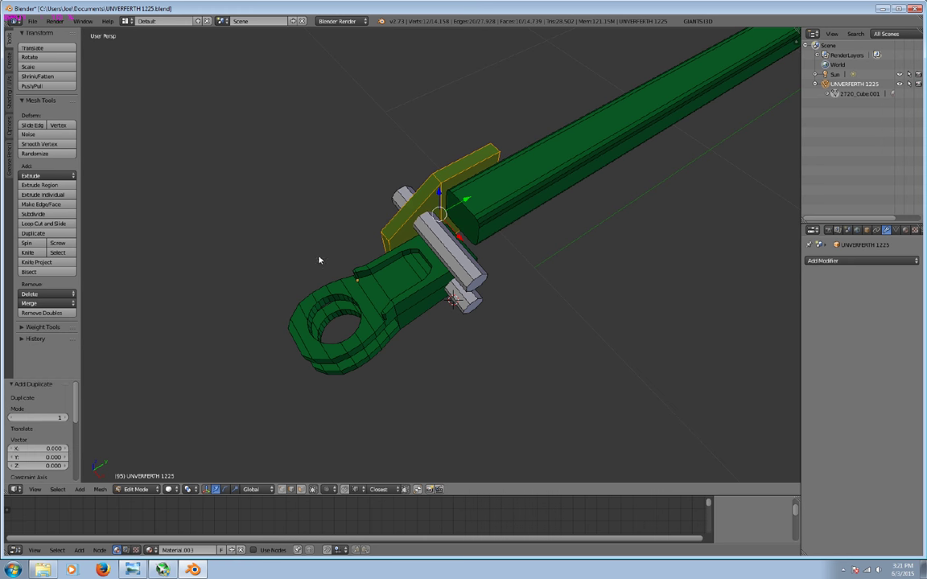
{"action": "middle_click_drag", "start_coordinate": [319, 260], "coordinate": [422, 262]}
{"action": "left_click_drag", "start_coordinate": [460, 223], "coordinate": [509, 241]}
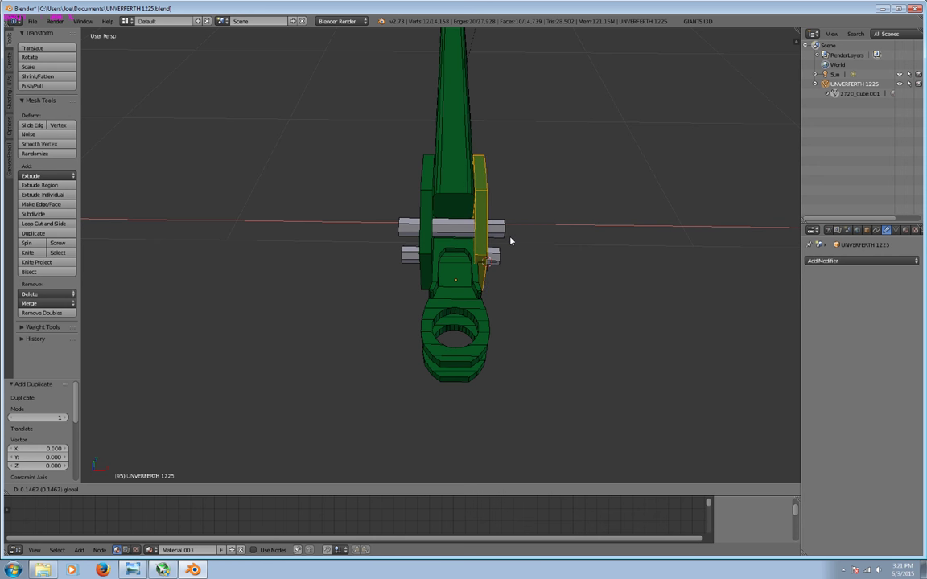
{"action": "left_click", "coordinate": [510, 242]}
{"action": "key", "text": "a"}
Scale the eye end to 0.951 and recentre it 0.004 along X.
{"action": "key", "text": "l"}
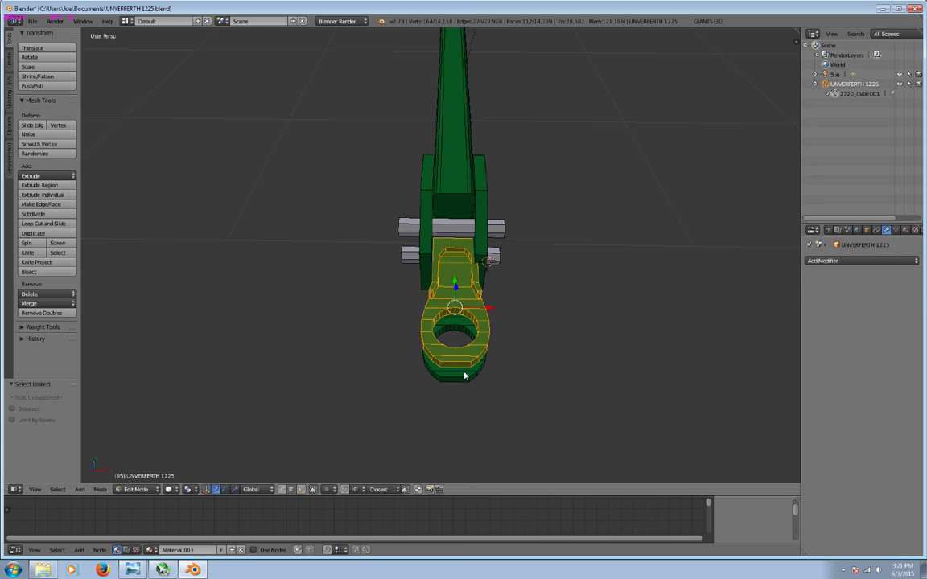
{"action": "key", "text": "l"}
{"action": "key", "text": "s"}
{"action": "left_click", "coordinate": [510, 424]}
{"action": "key", "text": "g"}
{"action": "key", "text": "x"}
{"action": "left_click", "coordinate": [489, 326]}
{"action": "mouse_move", "coordinate": [490, 327]}
{"action": "middle_mouse_down"}
{"action": "mouse_move", "coordinate": [399, 235]}
{"action": "mouse_move", "coordinate": [420, 296]}
{"action": "mouse_move", "coordinate": [523, 374]}
{"action": "mouse_move", "coordinate": [664, 311]}
{"action": "mouse_move", "coordinate": [522, 335]}
{"action": "middle_mouse_up"}
Zoom in on the clevis eye and circle-select the upper plate's inner and outer rim edges.
{"action": "key", "text": "a"}
{"action": "scroll", "coordinate": [598, 392], "scroll_direction": "up", "scroll_amount": 3}
{"action": "middle_click_drag", "start_coordinate": [599, 392], "coordinate": [445, 326], "text": "shift"}
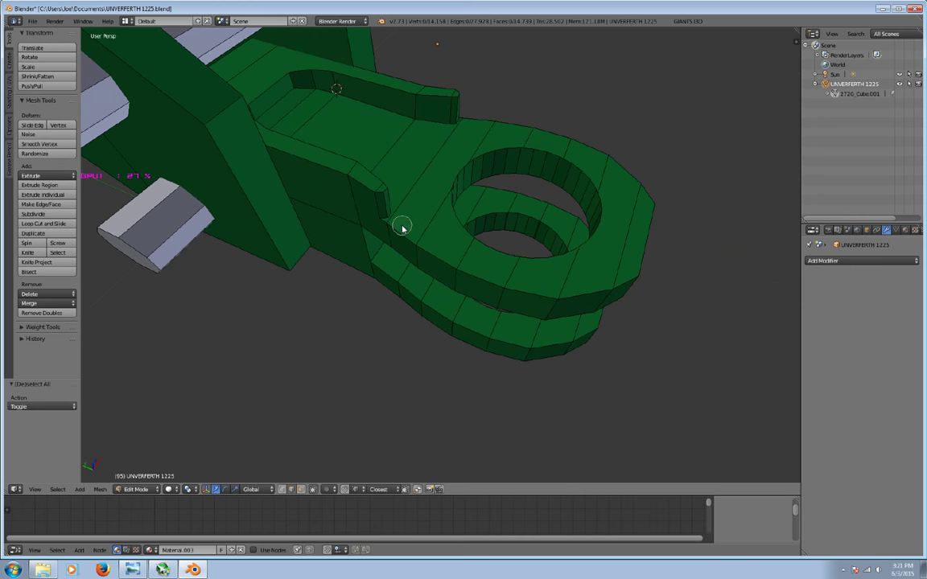
{"action": "mouse_move", "coordinate": [438, 253]}
{"action": "left_mouse_down"}
{"action": "mouse_move", "coordinate": [558, 291]}
{"action": "mouse_move", "coordinate": [605, 277]}
{"action": "left_mouse_up"}
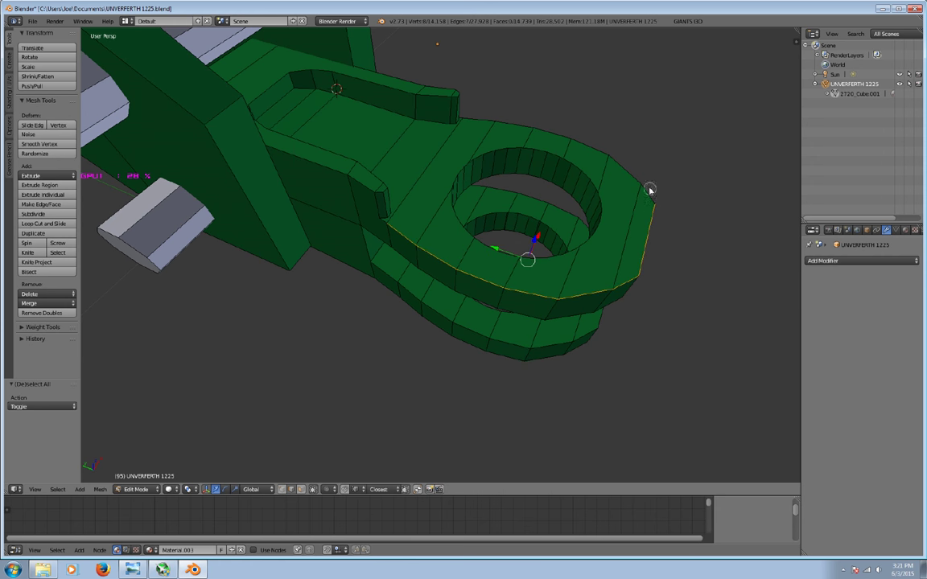
{"action": "left_click_drag", "start_coordinate": [629, 169], "coordinate": [583, 146]}
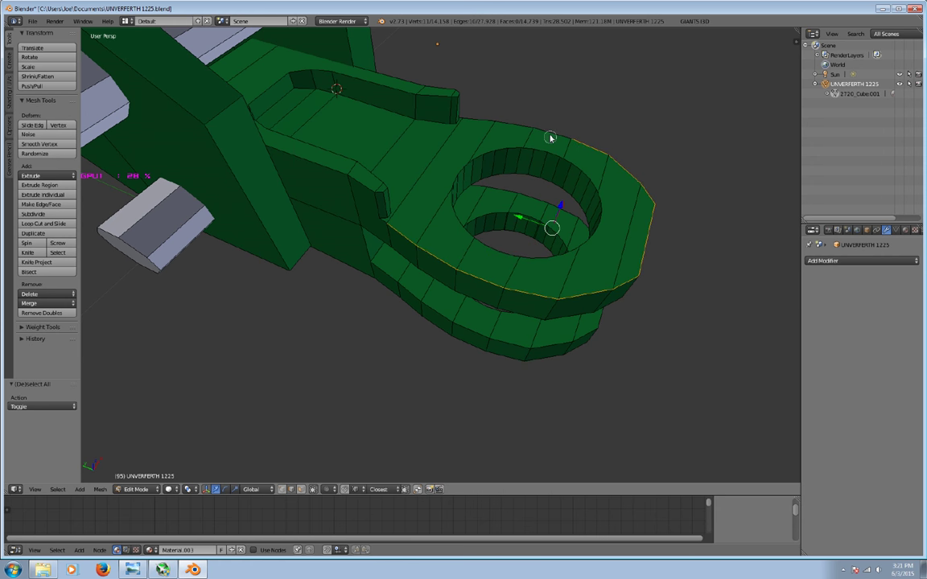
{"action": "middle_click_drag", "start_coordinate": [525, 261], "coordinate": [564, 225]}
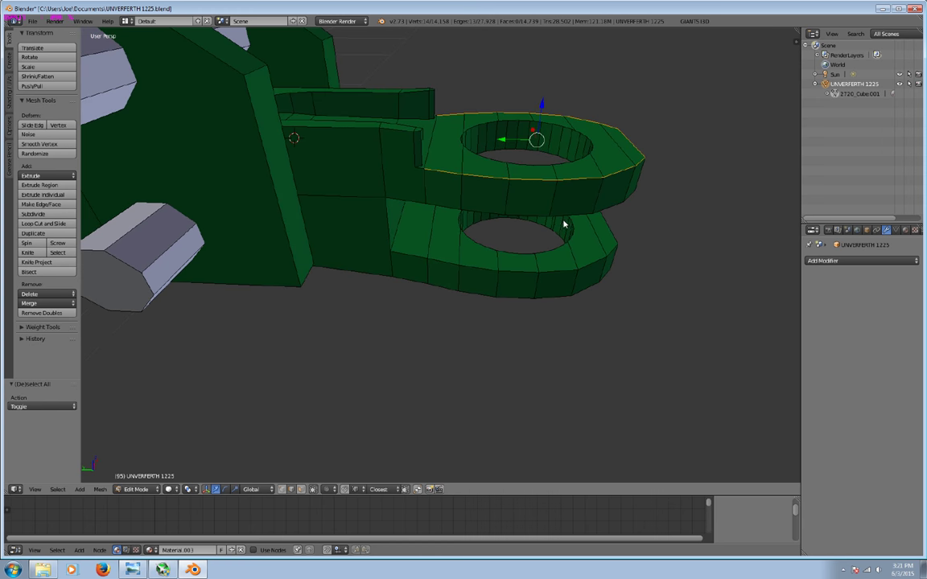
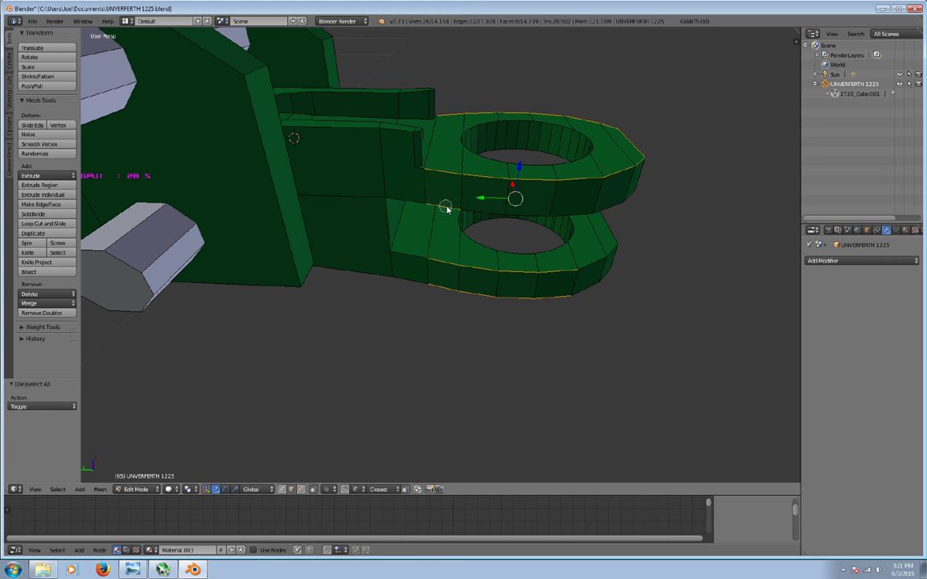
Select the outer rim edges of both hinge plates and bevel them (offset 0.008284, 1 segment).
{"action": "middle_click_drag", "start_coordinate": [511, 238], "coordinate": [500, 250]}
{"action": "mouse_move", "coordinate": [567, 257]}
{"action": "middle_mouse_down"}
{"action": "mouse_move", "coordinate": [529, 255]}
{"action": "mouse_move", "coordinate": [537, 250]}
{"action": "mouse_move", "coordinate": [549, 311]}
{"action": "mouse_move", "coordinate": [538, 341]}
{"action": "mouse_move", "coordinate": [536, 333]}
{"action": "middle_mouse_up"}
{"action": "right_click", "coordinate": [555, 337], "text": "shift"}
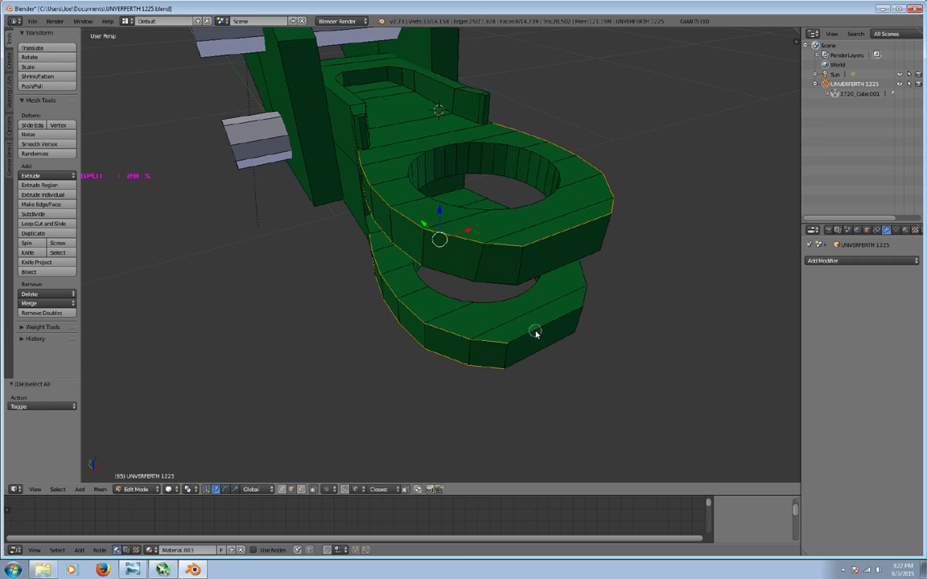
{"action": "mouse_move", "coordinate": [480, 288]}
{"action": "middle_mouse_down"}
{"action": "mouse_move", "coordinate": [438, 286]}
{"action": "mouse_move", "coordinate": [411, 321]}
{"action": "middle_mouse_up"}
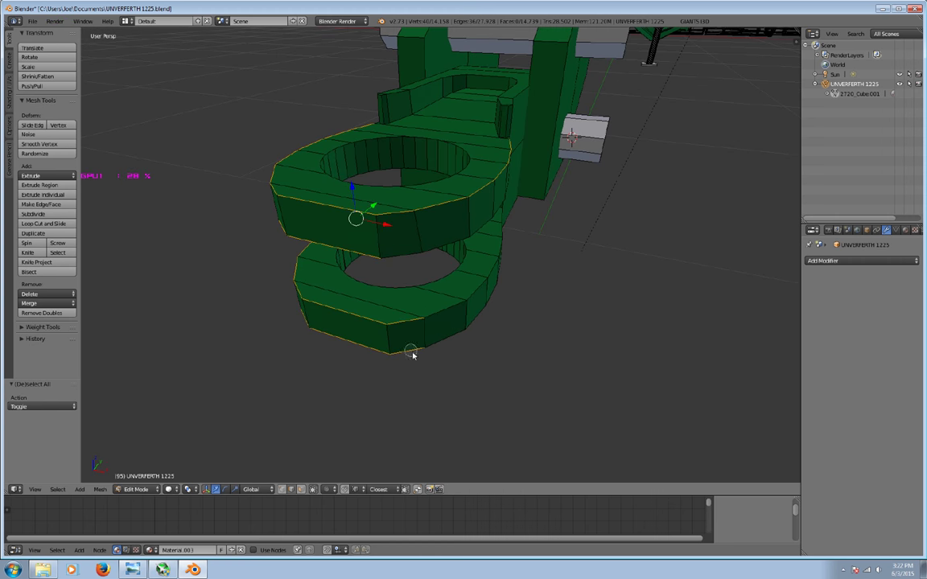
{"action": "right_click", "coordinate": [443, 311], "text": "shift"}
{"action": "middle_click_drag", "start_coordinate": [485, 319], "coordinate": [471, 322]}
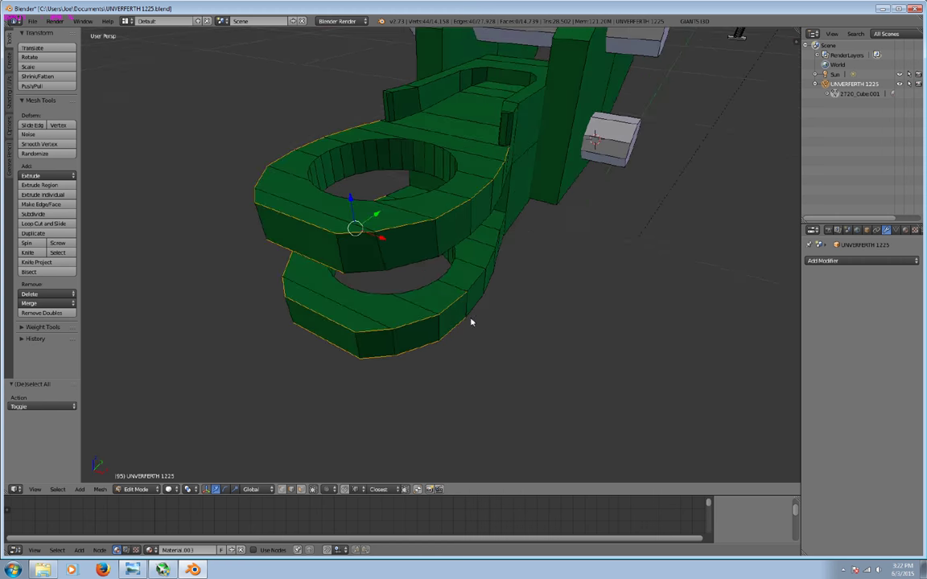
{"action": "mouse_move", "coordinate": [370, 273]}
{"action": "middle_mouse_down"}
{"action": "mouse_move", "coordinate": [399, 307]}
{"action": "mouse_move", "coordinate": [373, 306]}
{"action": "middle_mouse_up"}
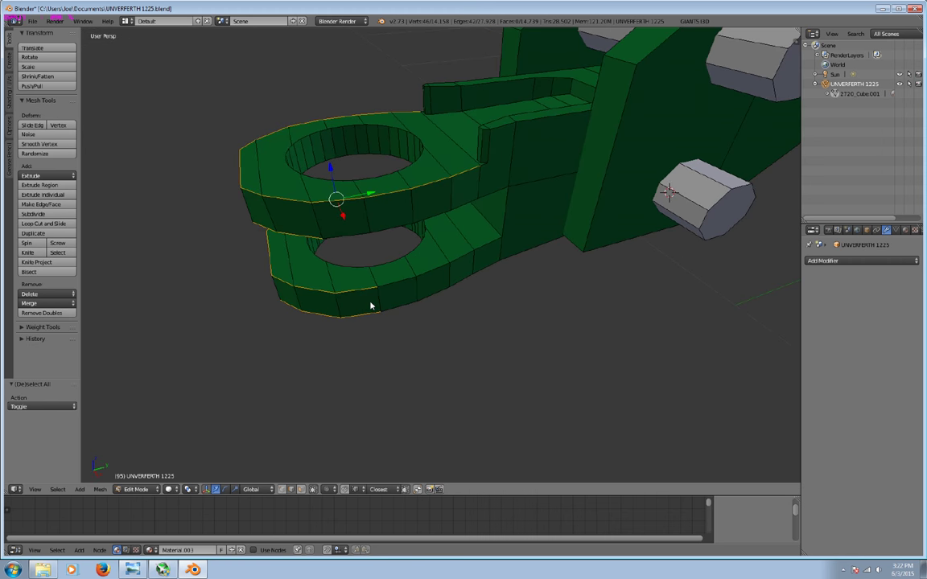
{"action": "right_click", "coordinate": [463, 279], "text": "shift"}
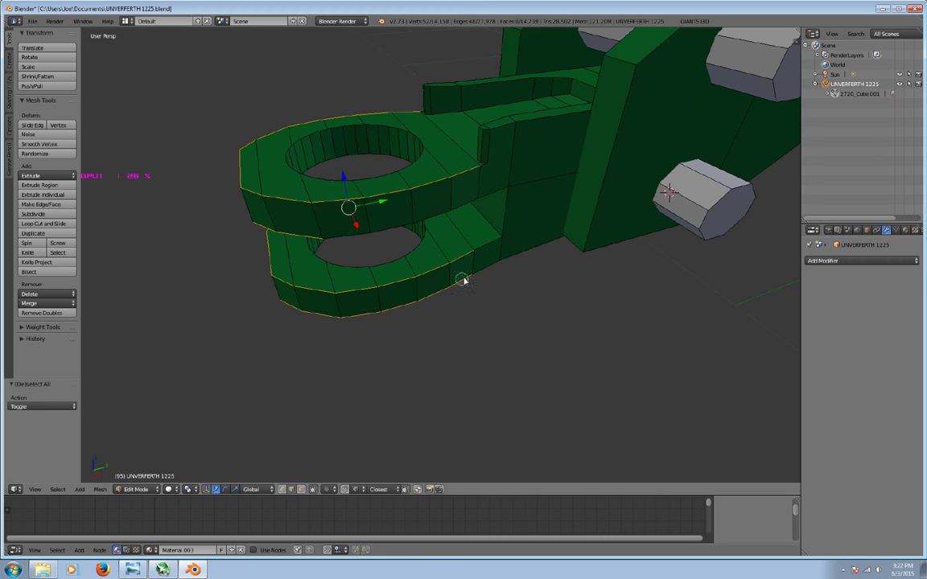
{"action": "mouse_move", "coordinate": [383, 250]}
{"action": "middle_mouse_down"}
{"action": "mouse_move", "coordinate": [370, 265]}
{"action": "mouse_move", "coordinate": [397, 233]}
{"action": "middle_mouse_up"}
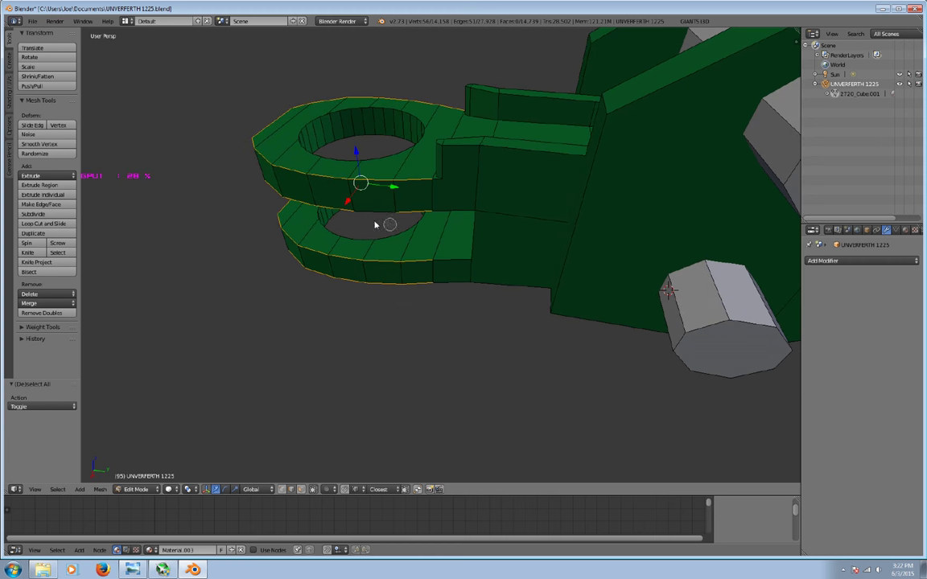
{"action": "middle_click_drag", "start_coordinate": [316, 266], "coordinate": [401, 231]}
{"action": "key", "text": "ctrl+b"}
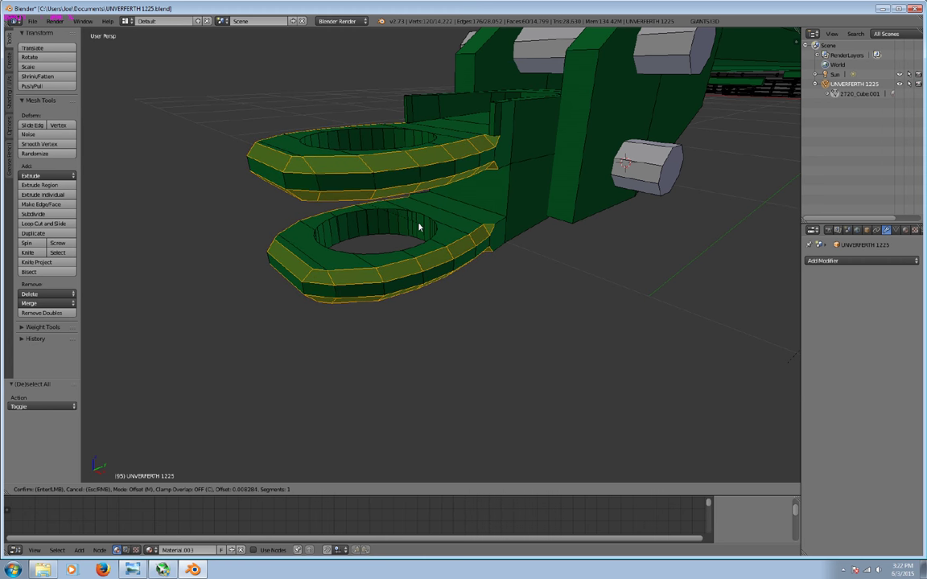
Confirm the rim bevel, deselect everything, and turn off Limit Selection to Visible.
{"action": "left_click", "coordinate": [418, 227]}
{"action": "key", "text": "a"}
{"action": "mouse_move", "coordinate": [413, 218]}
{"action": "middle_mouse_down"}
{"action": "mouse_move", "coordinate": [537, 253]}
{"action": "mouse_move", "coordinate": [478, 284]}
{"action": "mouse_move", "coordinate": [490, 258]}
{"action": "mouse_move", "coordinate": [562, 285]}
{"action": "middle_mouse_up"}
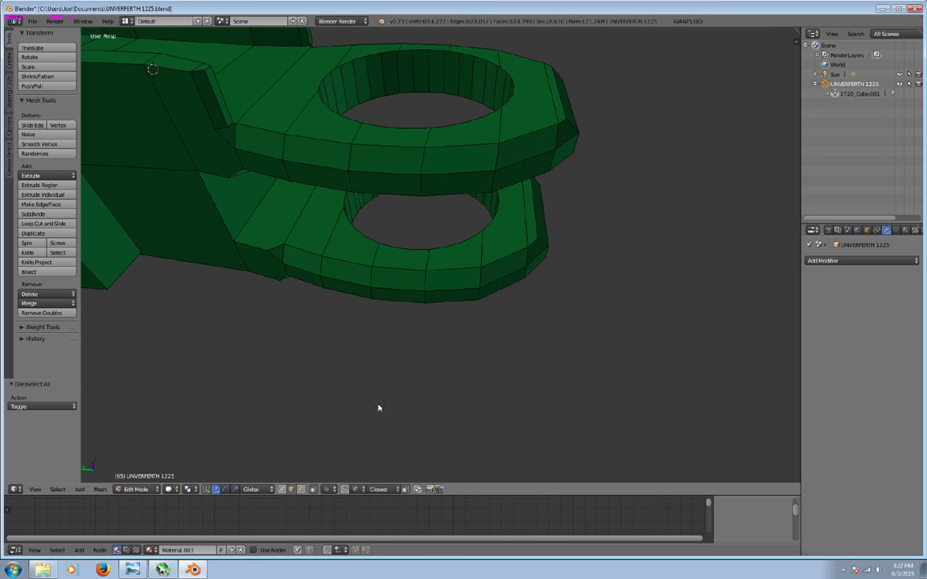
{"action": "left_click", "coordinate": [313, 489]}
{"action": "middle_click_drag", "start_coordinate": [282, 442], "coordinate": [422, 403]}
{"action": "scroll", "coordinate": [531, 208], "scroll_direction": "down", "scroll_amount": 3}
Brush-select the tip vertices of both plates and move them 0.006 along Y.
{"action": "mouse_move", "coordinate": [526, 177]}
{"action": "left_mouse_down"}
{"action": "mouse_move", "coordinate": [521, 149]}
{"action": "mouse_move", "coordinate": [512, 274]}
{"action": "left_mouse_up"}
{"action": "right_click", "coordinate": [513, 274]}
{"action": "key", "text": "g"}
{"action": "key", "text": "y"}
{"action": "left_click", "coordinate": [471, 204]}
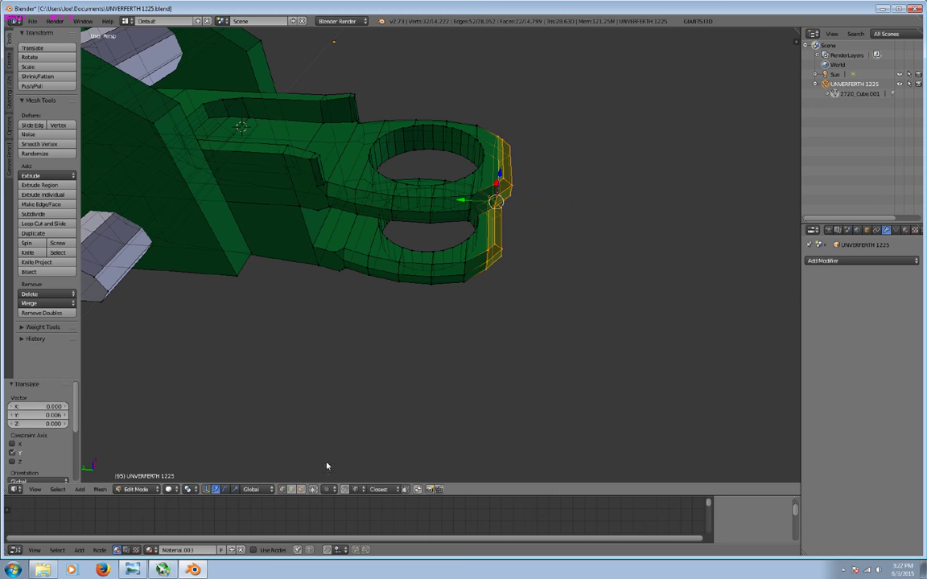
{"action": "mouse_move", "coordinate": [314, 489]}
{"action": "middle_mouse_down"}
{"action": "mouse_move", "coordinate": [442, 384]}
{"action": "mouse_move", "coordinate": [397, 406]}
{"action": "mouse_move", "coordinate": [432, 261]}
{"action": "middle_mouse_up"}
{"action": "key", "text": "g"}
{"action": "key", "text": "y"}
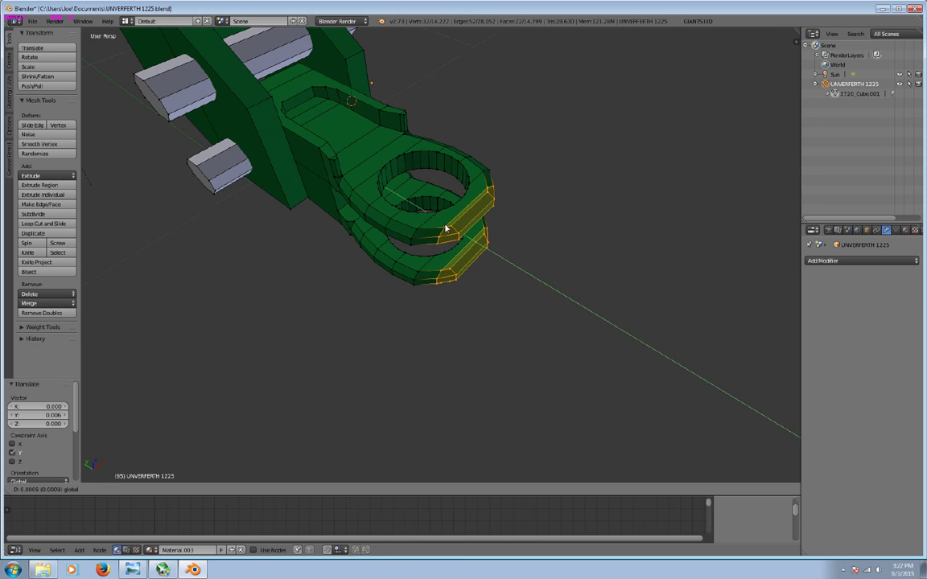
{"action": "left_click", "coordinate": [721, 394]}
Deselect all and reorient to a low side view of the plates.
{"action": "mouse_move", "coordinate": [720, 394]}
{"action": "middle_mouse_down"}
{"action": "mouse_move", "coordinate": [490, 313]}
{"action": "mouse_move", "coordinate": [466, 325]}
{"action": "mouse_move", "coordinate": [459, 269]}
{"action": "mouse_move", "coordinate": [452, 272]}
{"action": "mouse_move", "coordinate": [457, 224]}
{"action": "mouse_move", "coordinate": [424, 302]}
{"action": "mouse_move", "coordinate": [441, 260]}
{"action": "middle_mouse_up"}
{"action": "key", "text": "a"}
{"action": "scroll", "coordinate": [445, 250], "scroll_direction": "up", "scroll_amount": 3}
{"action": "key", "text": "c"}
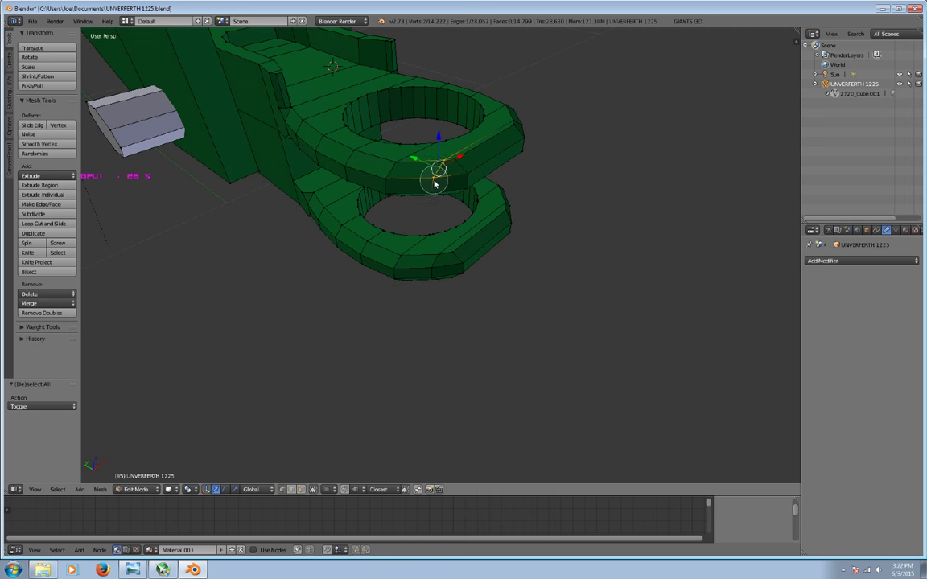
{"action": "key", "text": "Escape"}
{"action": "mouse_move", "coordinate": [434, 184]}
{"action": "middle_mouse_down"}
{"action": "mouse_move", "coordinate": [420, 144]}
{"action": "mouse_move", "coordinate": [436, 118]}
{"action": "middle_mouse_up"}
Circle-select the tip-end edge loops on both the upper and lower hinge plates.
{"action": "scroll", "coordinate": [419, 126], "scroll_direction": "up", "scroll_amount": 3}
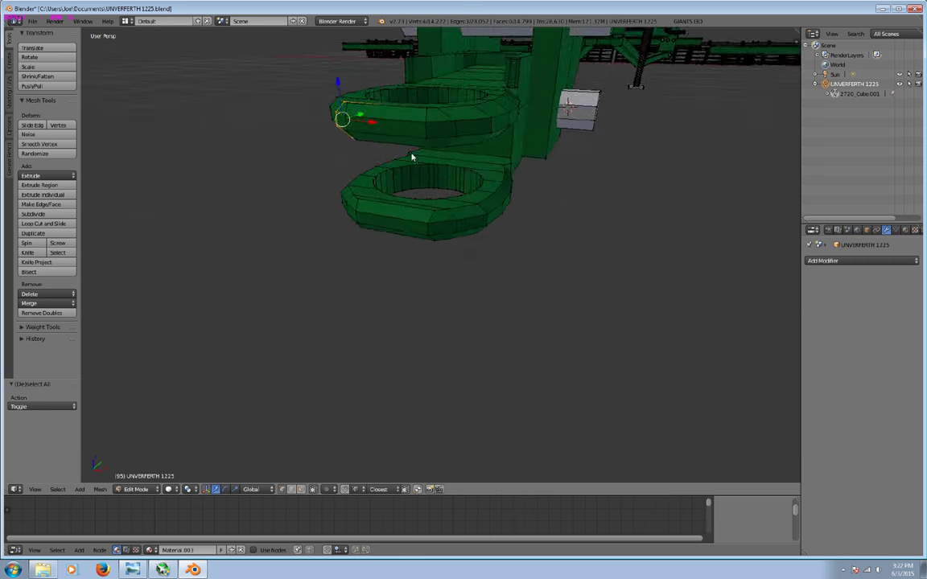
{"action": "middle_click_drag", "start_coordinate": [414, 155], "coordinate": [418, 175]}
{"action": "left_click_drag", "start_coordinate": [403, 135], "coordinate": [420, 157]}
{"action": "key", "text": "Escape"}
{"action": "mouse_move", "coordinate": [431, 166]}
{"action": "middle_mouse_down"}
{"action": "mouse_move", "coordinate": [397, 98]}
{"action": "mouse_move", "coordinate": [436, 93]}
{"action": "middle_mouse_up"}
{"action": "mouse_move", "coordinate": [456, 197]}
{"action": "middle_mouse_down"}
{"action": "mouse_move", "coordinate": [438, 264]}
{"action": "mouse_move", "coordinate": [434, 203]}
{"action": "mouse_move", "coordinate": [486, 250]}
{"action": "mouse_move", "coordinate": [516, 258]}
{"action": "middle_mouse_up"}
{"action": "key", "text": "c"}
{"action": "left_click", "coordinate": [426, 270]}
{"action": "key", "text": "Escape"}
{"action": "left_click_drag", "start_coordinate": [448, 216], "coordinate": [436, 238]}
{"action": "key", "text": "Escape"}
{"action": "mouse_move", "coordinate": [449, 250]}
{"action": "middle_mouse_down"}
{"action": "mouse_move", "coordinate": [434, 196]}
{"action": "mouse_move", "coordinate": [397, 311]}
{"action": "middle_mouse_up"}
Scale the selected edge loops by 1.0797 along X, then deselect and view the whole arm.
{"action": "key", "text": "s"}
{"action": "left_click", "coordinate": [432, 238]}
{"action": "key", "text": "ctrl+z"}
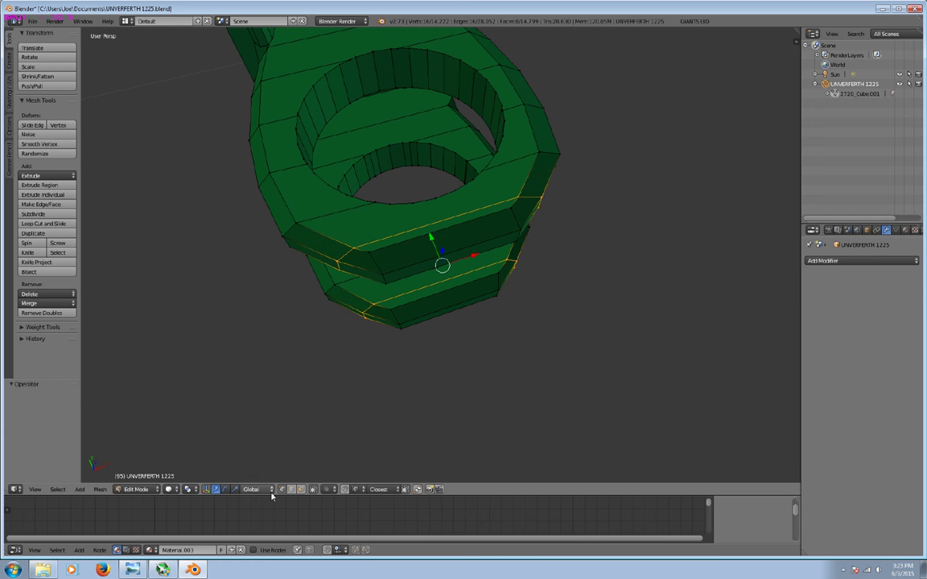
{"action": "key", "text": "s"}
{"action": "key", "text": "x"}
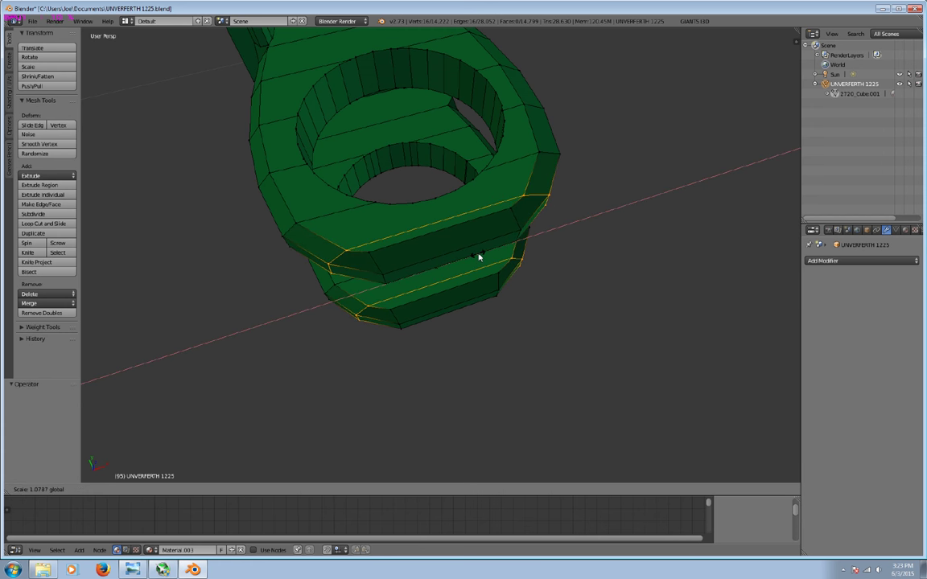
{"action": "left_click", "coordinate": [479, 256]}
{"action": "key", "text": "a"}
{"action": "scroll", "coordinate": [373, 337], "scroll_direction": "down", "scroll_amount": 3}
{"action": "mouse_move", "coordinate": [372, 337]}
{"action": "middle_mouse_down"}
{"action": "mouse_move", "coordinate": [484, 257]}
{"action": "mouse_move", "coordinate": [441, 243]}
{"action": "mouse_move", "coordinate": [312, 296]}
{"action": "mouse_move", "coordinate": [461, 235]}
{"action": "mouse_move", "coordinate": [510, 227]}
{"action": "mouse_move", "coordinate": [554, 258]}
{"action": "mouse_move", "coordinate": [514, 299]}
{"action": "mouse_move", "coordinate": [505, 296]}
{"action": "mouse_move", "coordinate": [514, 354]}
{"action": "mouse_move", "coordinate": [503, 325]}
{"action": "mouse_move", "coordinate": [369, 443]}
{"action": "middle_mouse_up"}
{"action": "scroll", "coordinate": [312, 297], "scroll_direction": "up", "scroll_amount": 2}
{"action": "scroll", "coordinate": [296, 311], "scroll_direction": "up", "scroll_amount": 3}
{"action": "scroll", "coordinate": [325, 305], "scroll_direction": "down", "scroll_amount": 6}
{"action": "scroll", "coordinate": [460, 234], "scroll_direction": "up", "scroll_amount": 5}
Select both plates' pin-hole ring vertices and scale them to 0.871.
{"action": "left_click", "coordinate": [312, 490]}
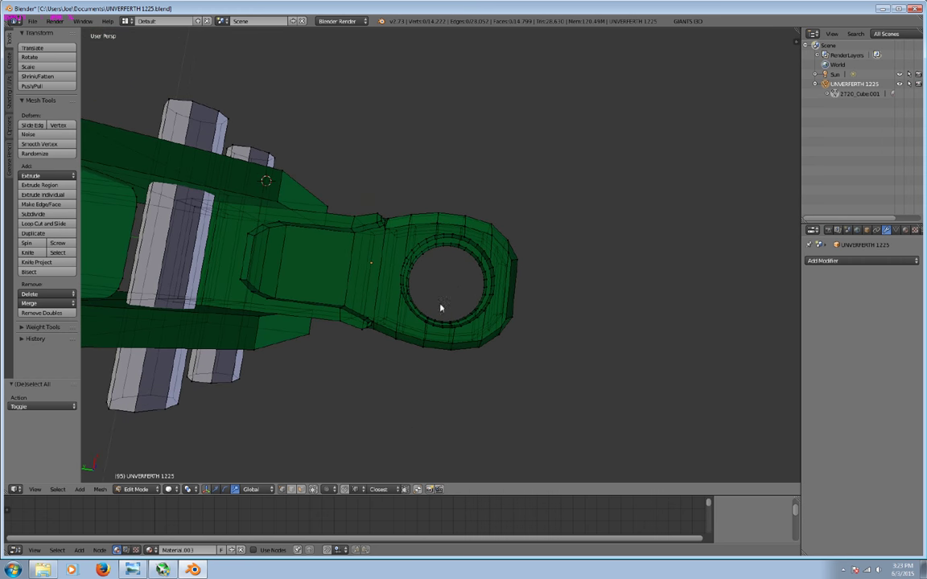
{"action": "mouse_move", "coordinate": [420, 269]}
{"action": "left_mouse_down"}
{"action": "mouse_move", "coordinate": [415, 290]}
{"action": "mouse_move", "coordinate": [471, 304]}
{"action": "mouse_move", "coordinate": [479, 284]}
{"action": "mouse_move", "coordinate": [472, 263]}
{"action": "mouse_move", "coordinate": [445, 259]}
{"action": "left_mouse_up"}
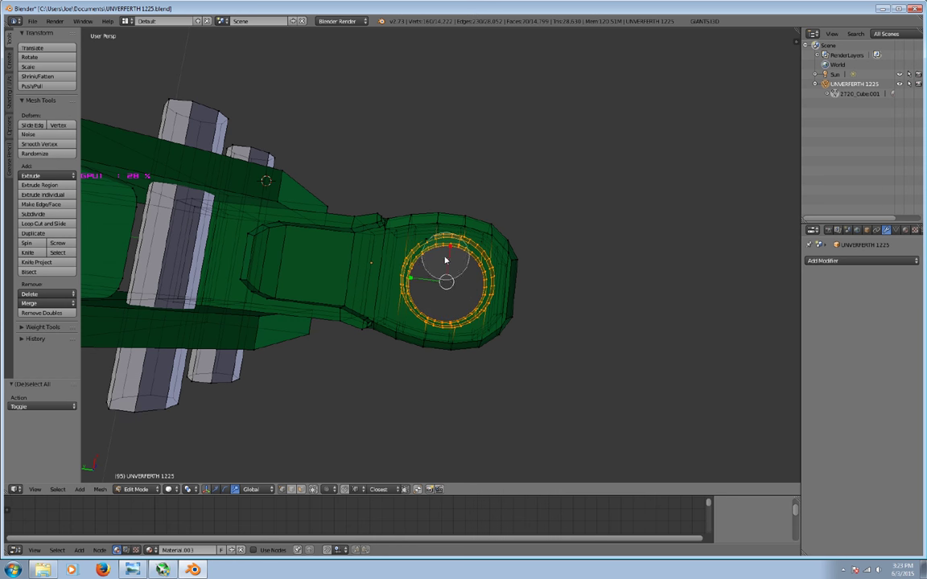
{"action": "right_click", "coordinate": [434, 265]}
{"action": "middle_click_drag", "start_coordinate": [434, 265], "coordinate": [326, 204]}
{"action": "key", "text": "c"}
{"action": "mouse_move", "coordinate": [479, 302]}
{"action": "middle_mouse_down"}
{"action": "mouse_move", "coordinate": [528, 267]}
{"action": "mouse_move", "coordinate": [558, 271]}
{"action": "mouse_move", "coordinate": [522, 259]}
{"action": "mouse_move", "coordinate": [500, 275]}
{"action": "mouse_move", "coordinate": [510, 308]}
{"action": "mouse_move", "coordinate": [538, 346]}
{"action": "mouse_move", "coordinate": [579, 265]}
{"action": "mouse_move", "coordinate": [596, 254]}
{"action": "mouse_move", "coordinate": [565, 267]}
{"action": "mouse_move", "coordinate": [587, 249]}
{"action": "middle_mouse_up"}
{"action": "key", "text": "s"}
{"action": "left_click", "coordinate": [511, 337]}
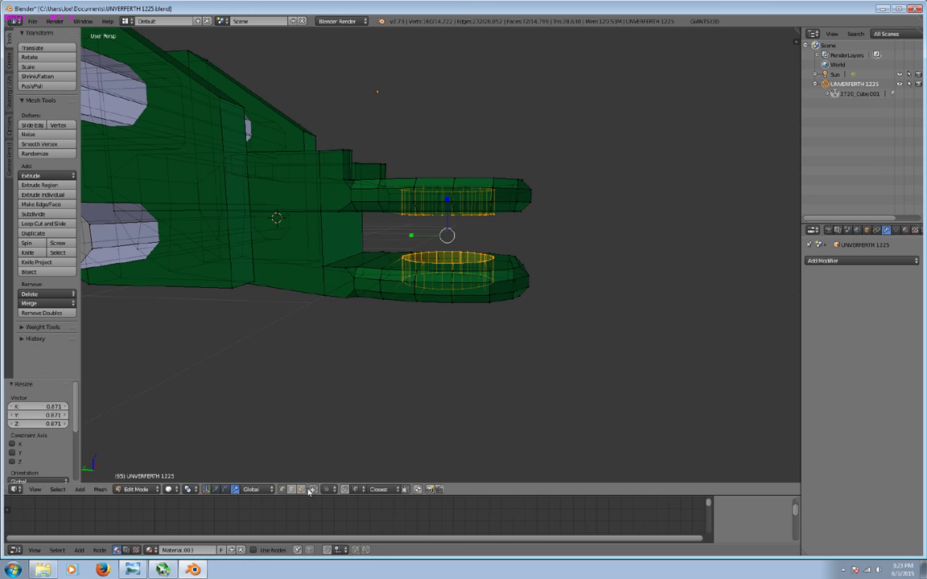
{"action": "mouse_move", "coordinate": [309, 491]}
{"action": "middle_mouse_down"}
{"action": "mouse_move", "coordinate": [403, 420]}
{"action": "mouse_move", "coordinate": [354, 453]}
{"action": "mouse_move", "coordinate": [424, 387]}
{"action": "mouse_move", "coordinate": [461, 388]}
{"action": "middle_mouse_up"}
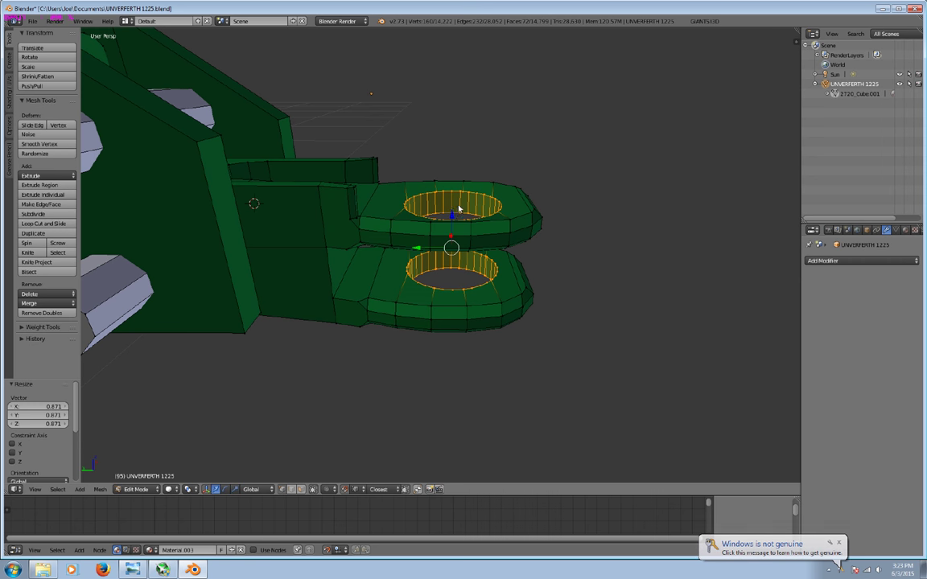
Move both pin-hole rings along Z to about 0.005.
{"action": "key", "text": "g"}
{"action": "key", "text": "z"}
{"action": "left_click", "coordinate": [410, 188]}
{"action": "mouse_move", "coordinate": [410, 187]}
{"action": "middle_mouse_down"}
{"action": "mouse_move", "coordinate": [448, 206]}
{"action": "mouse_move", "coordinate": [444, 216]}
{"action": "mouse_move", "coordinate": [456, 206]}
{"action": "middle_mouse_up"}
{"action": "left_click", "coordinate": [315, 490]}
{"action": "key", "text": "g"}
{"action": "key", "text": "z"}
{"action": "left_click", "coordinate": [456, 173]}
{"action": "key", "text": "g"}
{"action": "key", "text": "z"}
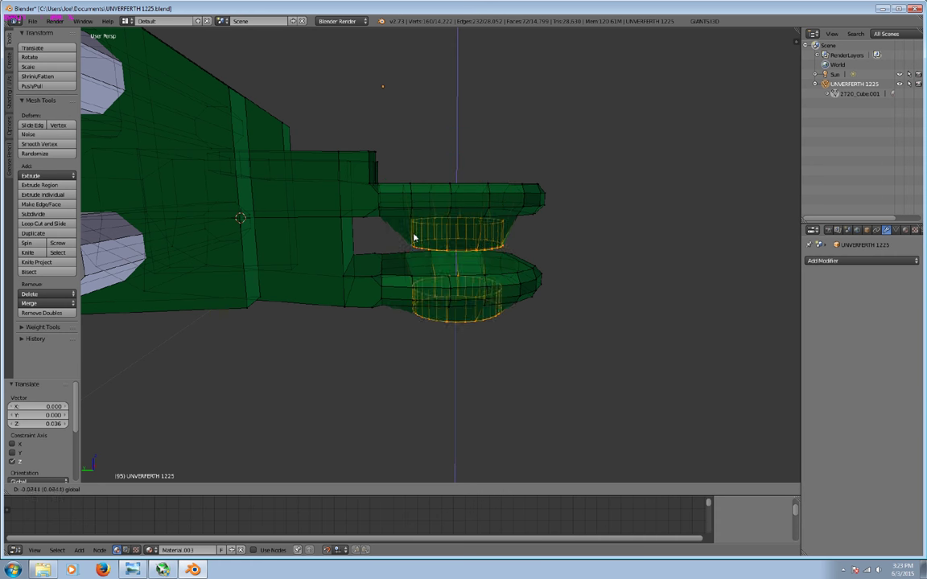
{"action": "left_click", "coordinate": [415, 227]}
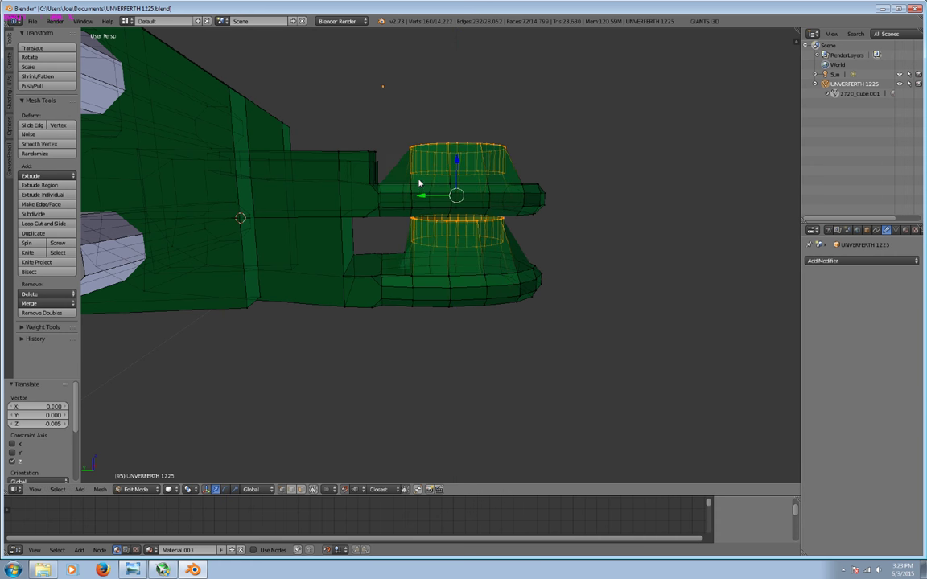
Fine-tune the rings along Z, then deselect the upper plate's pin ring.
{"action": "left_click_drag", "start_coordinate": [460, 184], "coordinate": [419, 268]}
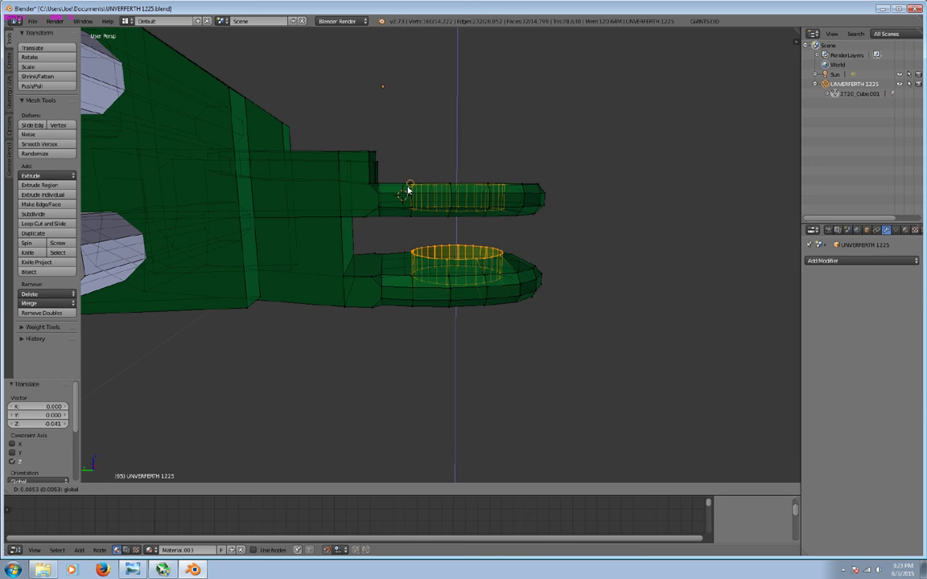
{"action": "left_click_drag", "start_coordinate": [454, 209], "coordinate": [416, 182]}
{"action": "key", "text": "c"}
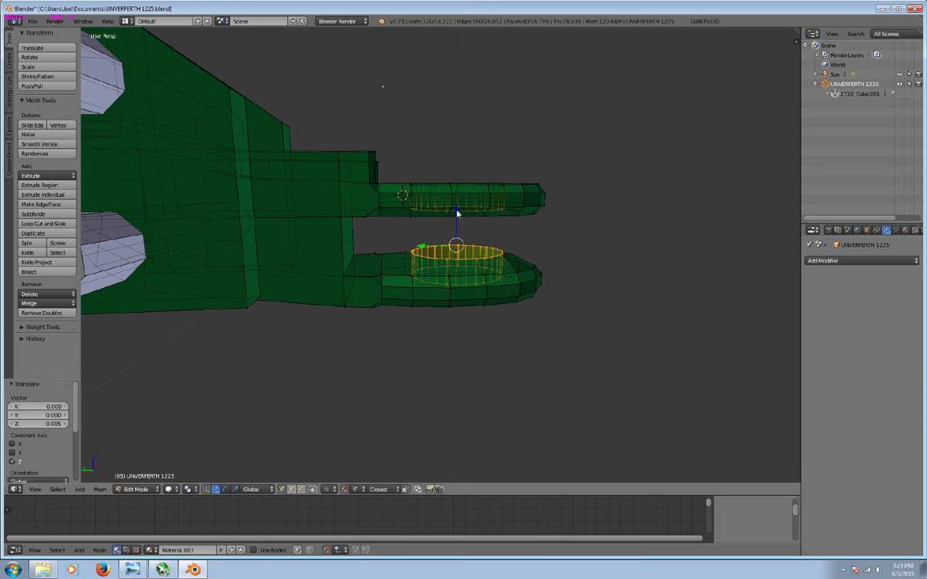
{"action": "left_click_drag", "start_coordinate": [456, 212], "coordinate": [410, 223]}
{"action": "key", "text": "c"}
{"action": "mouse_move", "coordinate": [413, 203]}
{"action": "middle_mouse_down"}
{"action": "mouse_move", "coordinate": [533, 190]}
{"action": "mouse_move", "coordinate": [502, 207]}
{"action": "middle_mouse_up"}
{"action": "key", "text": "Escape"}
{"action": "left_click_drag", "start_coordinate": [455, 183], "coordinate": [410, 206]}
{"action": "key", "text": "c"}
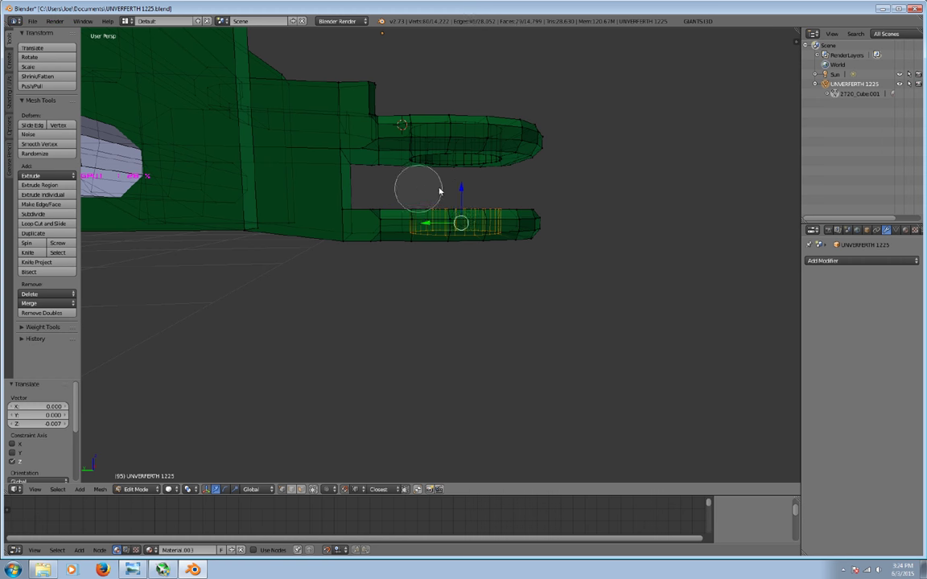
{"action": "middle_click_drag", "start_coordinate": [496, 251], "coordinate": [464, 192]}
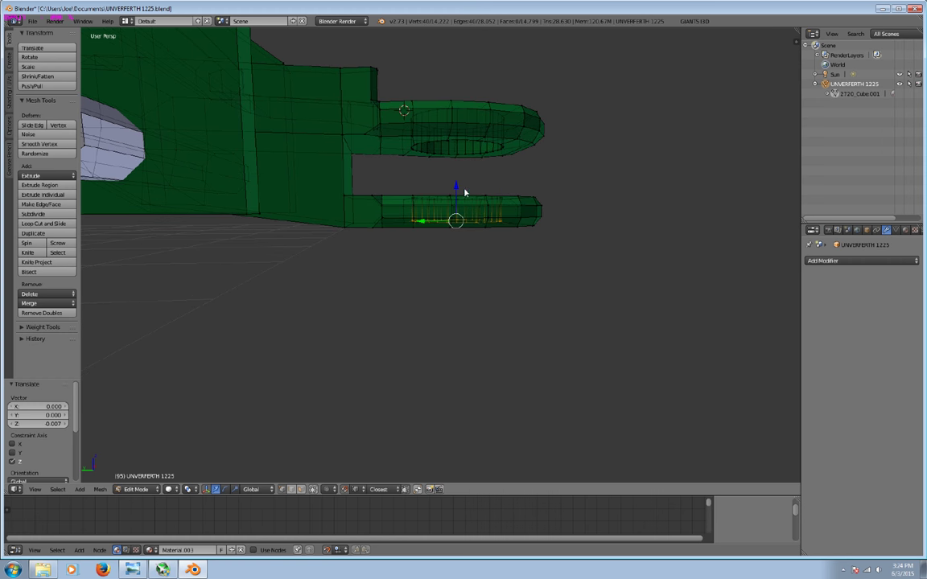
Raise the lower plate's pin-hole ring to about Z 0.019, then merge 6 duplicate vertices.
{"action": "key", "text": "g"}
{"action": "key", "text": "z"}
{"action": "left_click", "coordinate": [417, 231]}
{"action": "middle_click_drag", "start_coordinate": [416, 231], "coordinate": [459, 238]}
{"action": "key", "text": "g"}
{"action": "key", "text": "z"}
{"action": "left_click", "coordinate": [443, 243]}
{"action": "key", "text": "g"}
{"action": "key", "text": "z"}
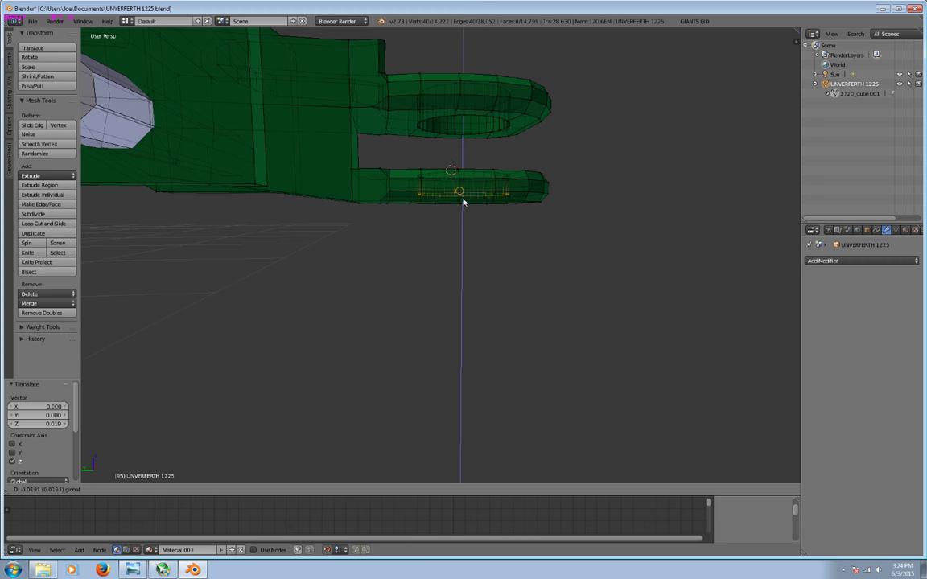
{"action": "left_click", "coordinate": [421, 207]}
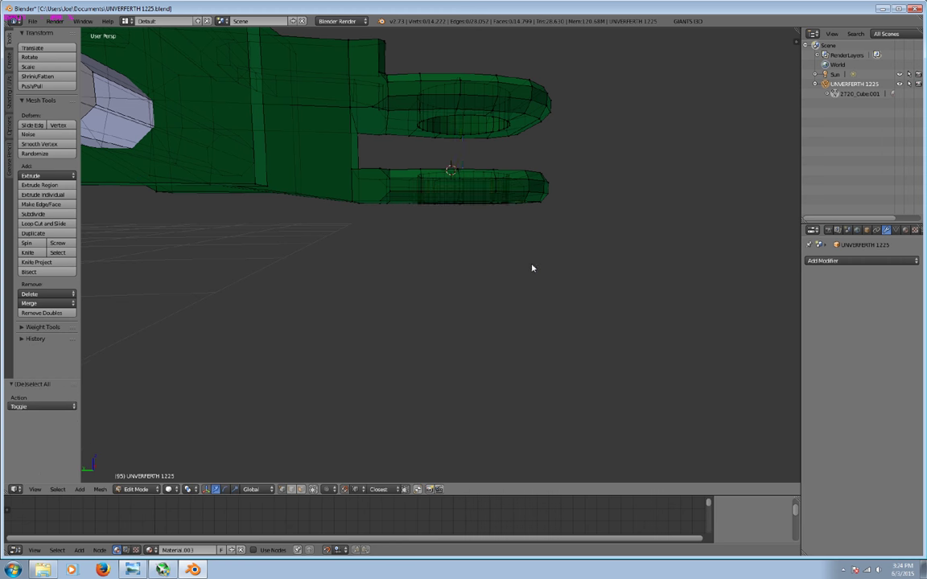
{"action": "key", "text": "a"}
{"action": "left_click", "coordinate": [41, 313]}
{"action": "key", "text": "a"}
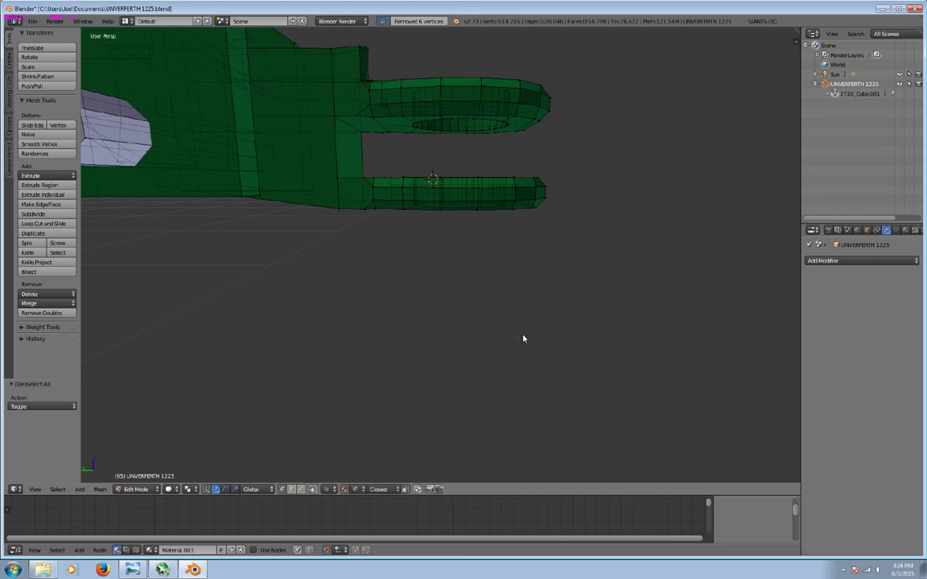
{"action": "mouse_move", "coordinate": [533, 275]}
{"action": "middle_mouse_down"}
{"action": "mouse_move", "coordinate": [430, 296]}
{"action": "mouse_move", "coordinate": [356, 262]}
{"action": "mouse_move", "coordinate": [466, 238]}
{"action": "mouse_move", "coordinate": [369, 275]}
{"action": "mouse_move", "coordinate": [360, 220]}
{"action": "middle_mouse_up"}
{"action": "scroll", "coordinate": [410, 294], "scroll_direction": "down", "scroll_amount": 5}
{"action": "scroll", "coordinate": [481, 263], "scroll_direction": "up", "scroll_amount": 5}
{"action": "mouse_move", "coordinate": [480, 263]}
{"action": "middle_mouse_down"}
{"action": "mouse_move", "coordinate": [372, 284]}
{"action": "mouse_move", "coordinate": [492, 269]}
{"action": "middle_mouse_up"}
{"action": "scroll", "coordinate": [372, 283], "scroll_direction": "down", "scroll_amount": 5}
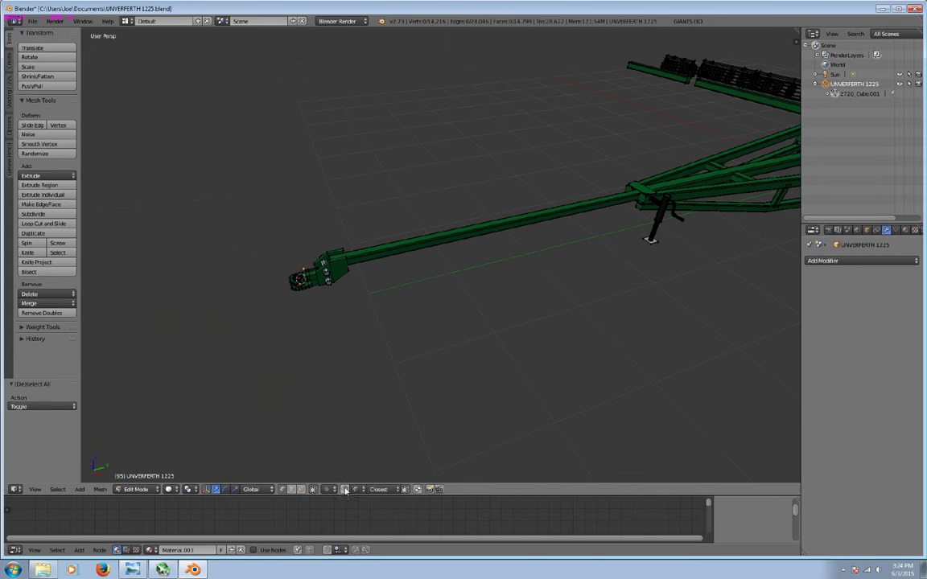
{"action": "mouse_move", "coordinate": [302, 475]}
{"action": "middle_mouse_down"}
{"action": "mouse_move", "coordinate": [345, 393]}
{"action": "mouse_move", "coordinate": [314, 483]}
{"action": "middle_mouse_up"}
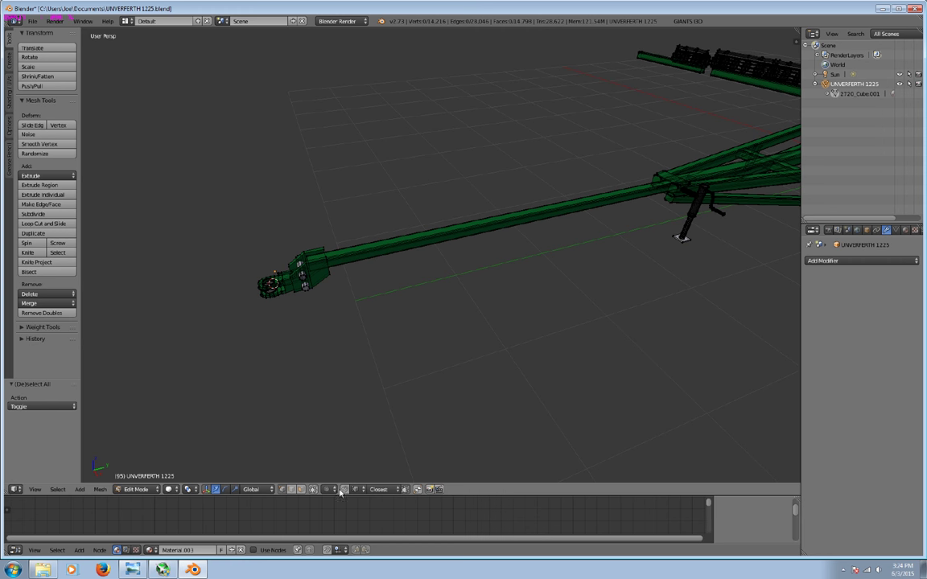
{"action": "key", "text": "a"}
{"action": "middle_click_drag", "start_coordinate": [337, 387], "coordinate": [352, 378]}
{"action": "key", "text": "a"}
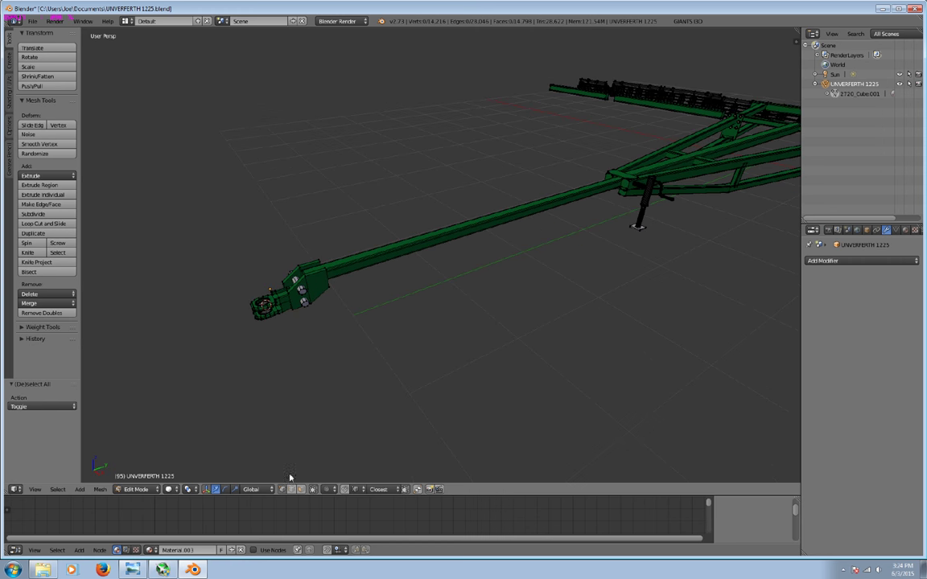
{"action": "scroll", "coordinate": [327, 405], "scroll_direction": "up", "scroll_amount": 3}
{"action": "mouse_move", "coordinate": [321, 410]}
{"action": "middle_mouse_down"}
{"action": "mouse_move", "coordinate": [510, 370]}
{"action": "mouse_move", "coordinate": [523, 357]}
{"action": "mouse_move", "coordinate": [601, 348]}
{"action": "mouse_move", "coordinate": [349, 398]}
{"action": "mouse_move", "coordinate": [492, 368]}
{"action": "mouse_move", "coordinate": [415, 397]}
{"action": "middle_mouse_up"}
{"action": "scroll", "coordinate": [415, 399], "scroll_direction": "up", "scroll_amount": 2}
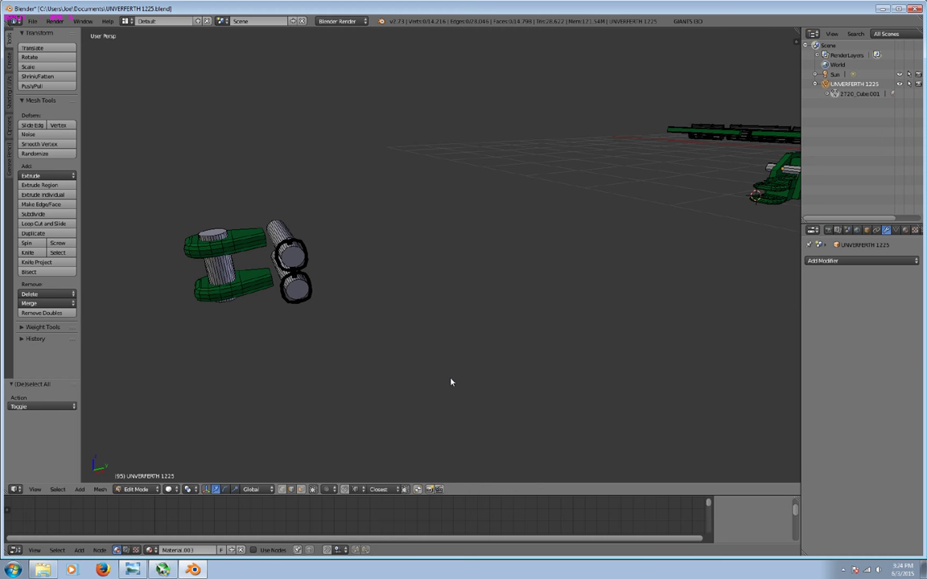
{"action": "mouse_move", "coordinate": [613, 328]}
{"action": "middle_mouse_down"}
{"action": "mouse_move", "coordinate": [457, 335]}
{"action": "mouse_move", "coordinate": [319, 321]}
{"action": "middle_mouse_up"}
{"action": "middle_click_drag", "start_coordinate": [368, 345], "coordinate": [394, 387]}
{"action": "scroll", "coordinate": [394, 387], "scroll_direction": "up", "scroll_amount": 2}
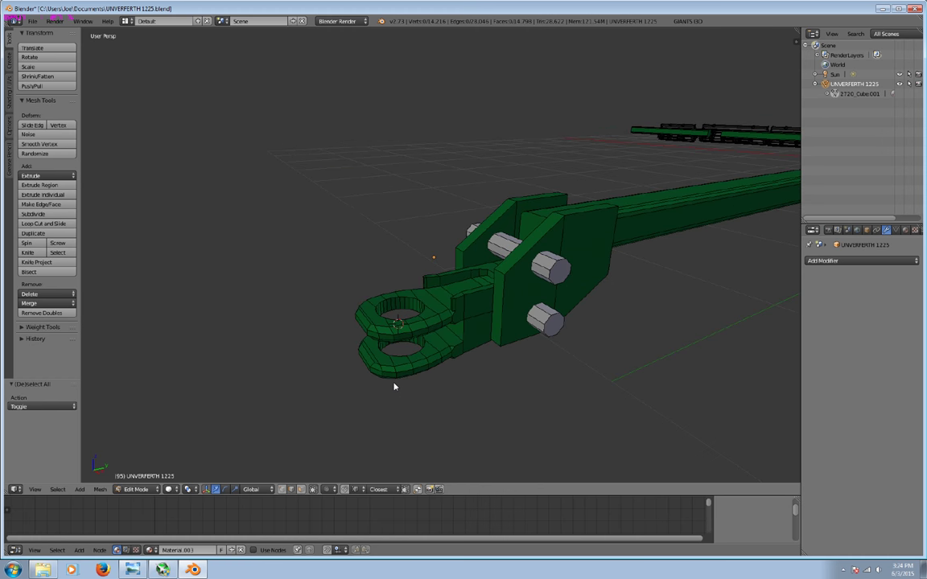
{"action": "scroll", "coordinate": [394, 387], "scroll_direction": "up", "scroll_amount": 1}
{"action": "scroll", "coordinate": [395, 389], "scroll_direction": "down", "scroll_amount": 2}
{"action": "scroll", "coordinate": [397, 373], "scroll_direction": "down", "scroll_amount": 2}
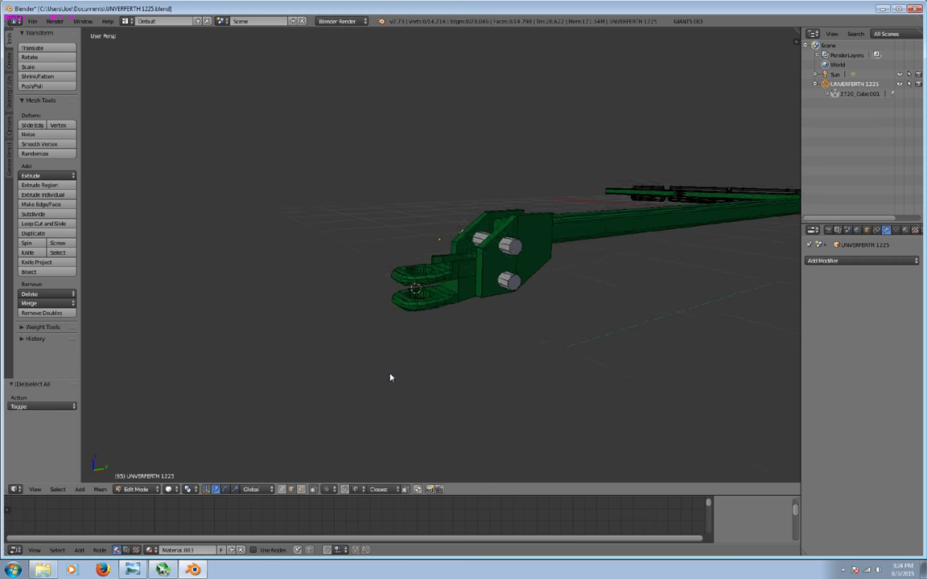
{"action": "scroll", "coordinate": [391, 374], "scroll_direction": "down", "scroll_amount": 2}
{"action": "scroll", "coordinate": [441, 358], "scroll_direction": "down", "scroll_amount": 1}
{"action": "mouse_move", "coordinate": [569, 317]}
{"action": "middle_mouse_down"}
{"action": "mouse_move", "coordinate": [405, 345]}
{"action": "mouse_move", "coordinate": [413, 365]}
{"action": "mouse_move", "coordinate": [342, 375]}
{"action": "middle_mouse_up"}
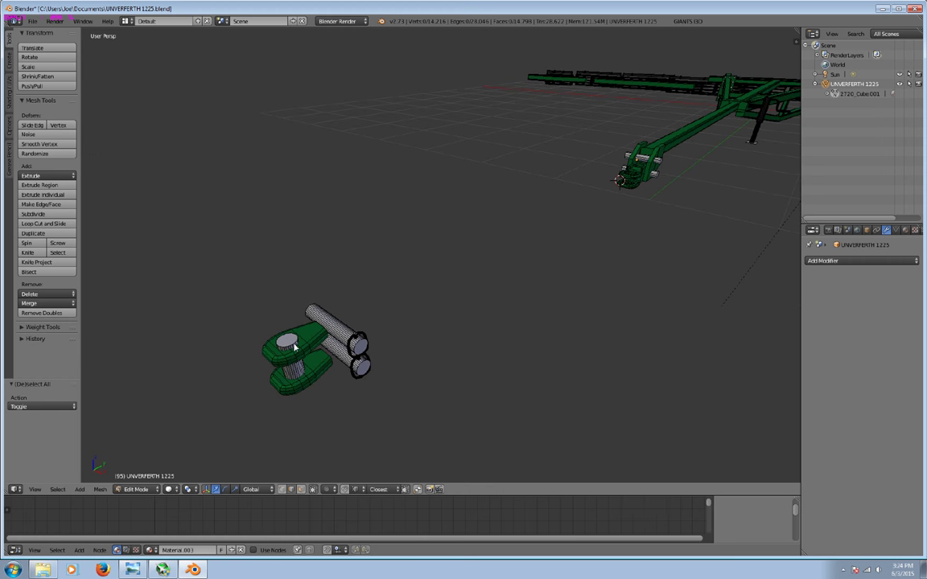
Select the linked pin pieces, duplicate them and slide the copies along Y to the hitch end.
{"action": "key", "text": "l"}
{"action": "key", "text": "l"}
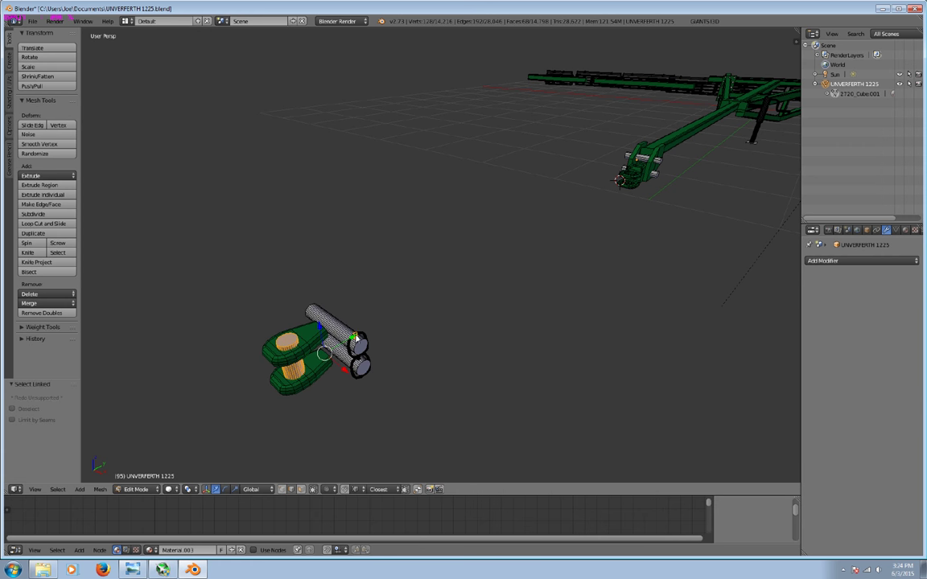
{"action": "key", "text": "l"}
{"action": "key", "text": "shift+d"}
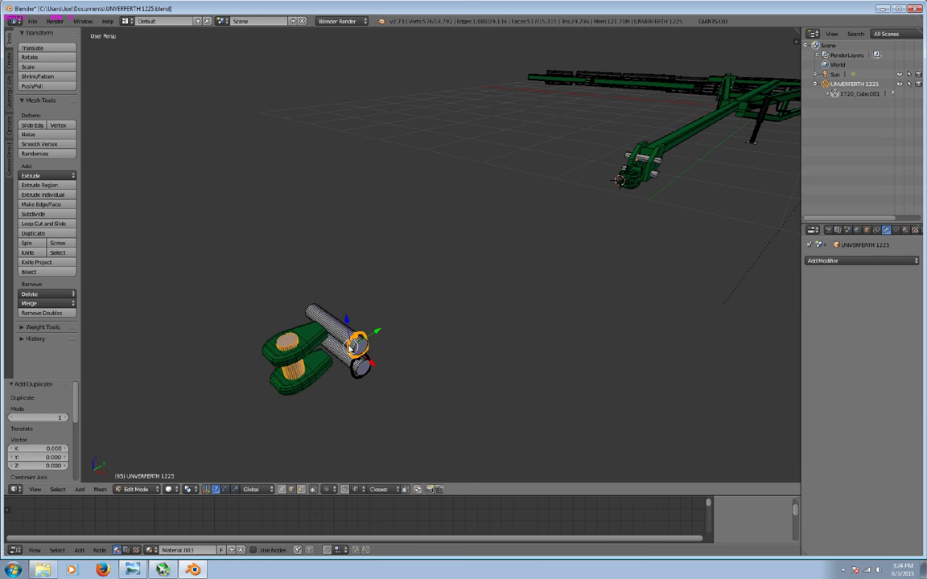
{"action": "left_click", "coordinate": [376, 332]}
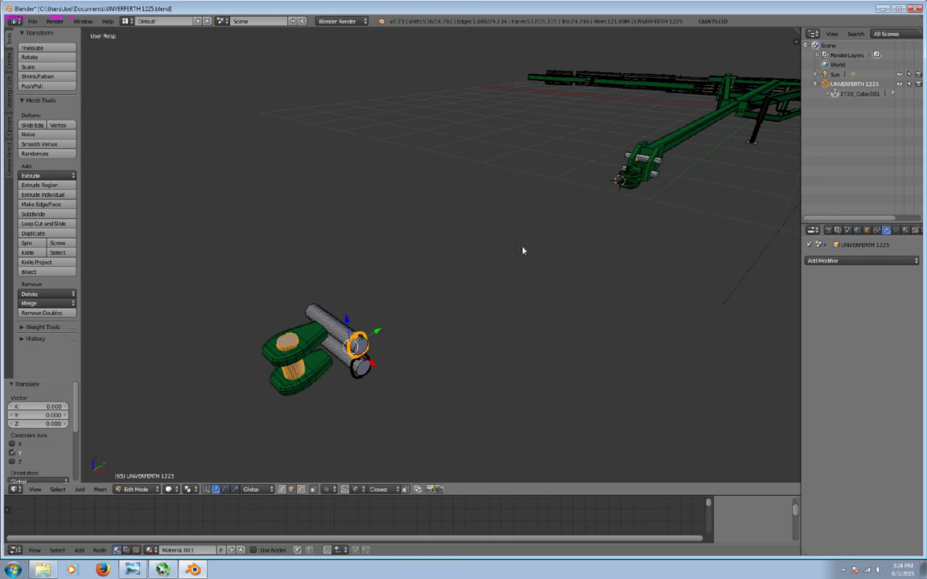
{"action": "left_click_drag", "start_coordinate": [378, 336], "coordinate": [692, 171]}
{"action": "mouse_move", "coordinate": [693, 172]}
{"action": "middle_mouse_down"}
{"action": "mouse_move", "coordinate": [396, 327]}
{"action": "mouse_move", "coordinate": [391, 175]}
{"action": "middle_mouse_up"}
{"action": "scroll", "coordinate": [396, 327], "scroll_direction": "up", "scroll_amount": 3}
{"action": "left_click_drag", "start_coordinate": [378, 228], "coordinate": [426, 214]}
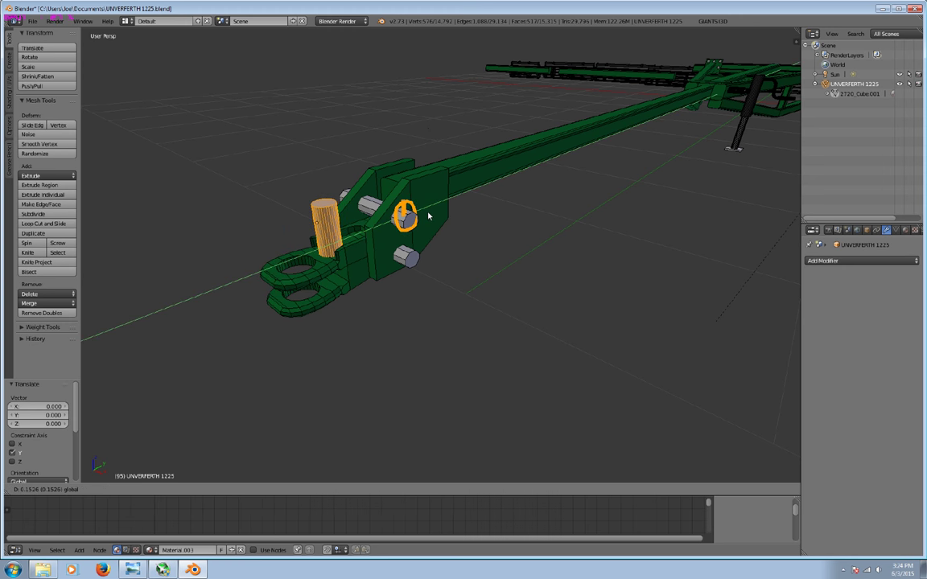
{"action": "scroll", "coordinate": [366, 225], "scroll_direction": "up", "scroll_amount": 2}
{"action": "scroll", "coordinate": [366, 225], "scroll_direction": "up", "scroll_amount": 1}
{"action": "middle_click_drag", "start_coordinate": [366, 225], "coordinate": [340, 216]}
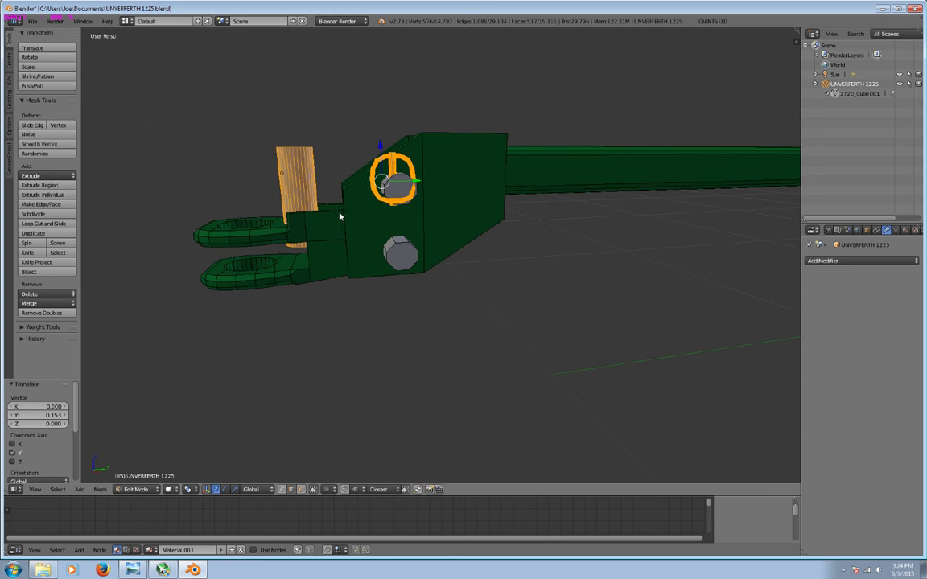
Adjust the copied pins along Y and lower them along Z into the hole.
{"action": "key", "text": "g"}
{"action": "key", "text": "y"}
{"action": "left_click", "coordinate": [419, 185]}
{"action": "key", "text": "g"}
{"action": "key", "text": "z"}
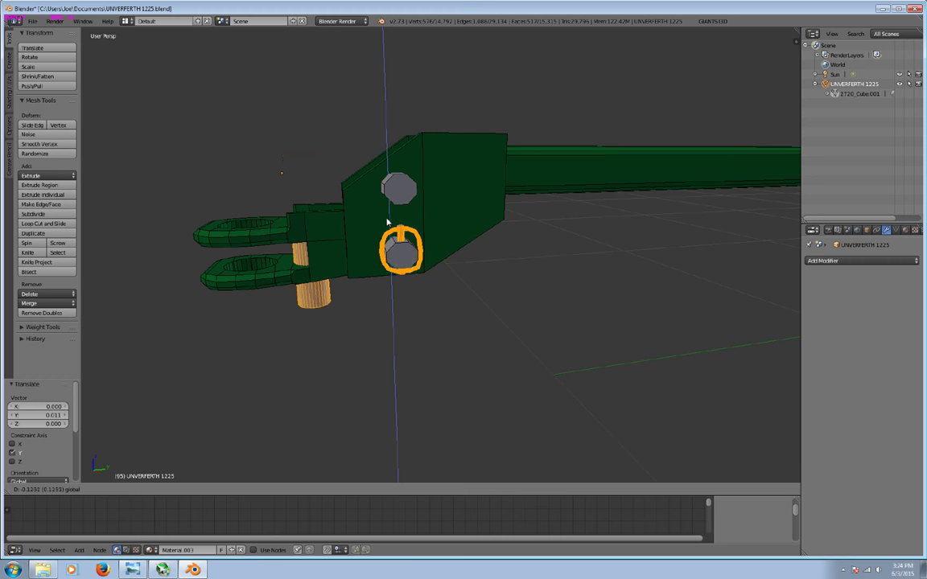
{"action": "left_click", "coordinate": [395, 230]}
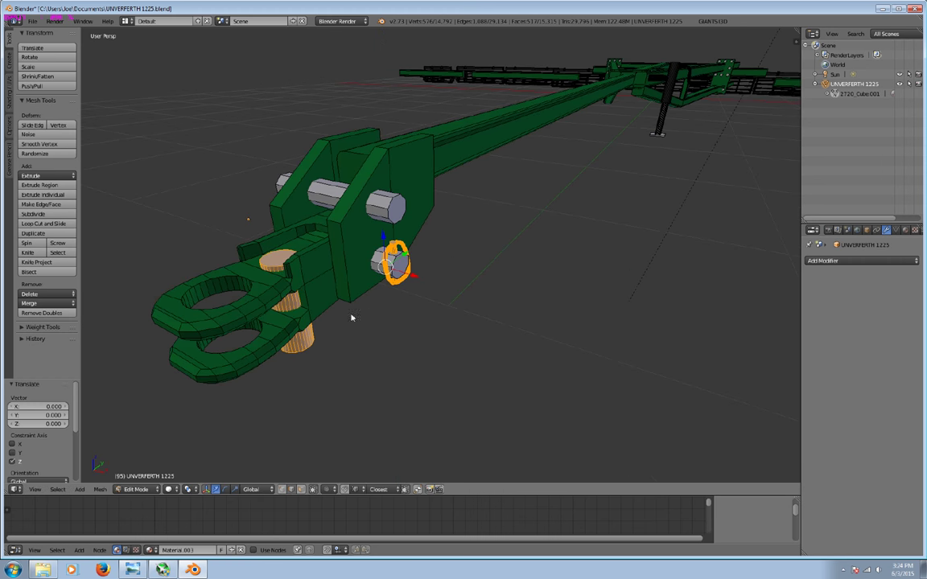
Reselect the linked pin pieces and fit them into the clevis holes along Y and X.
{"action": "right_click", "coordinate": [312, 345]}
{"action": "key", "text": "l"}
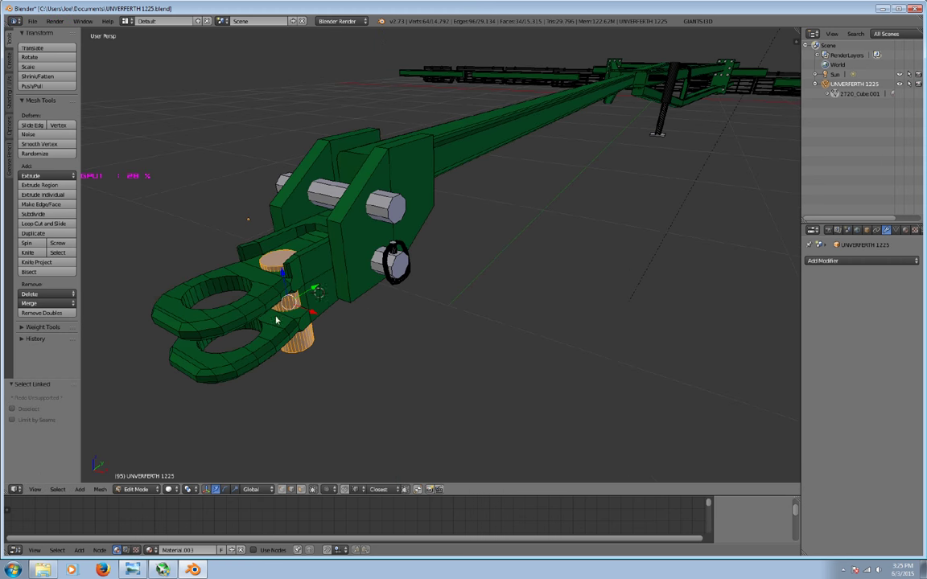
{"action": "key", "text": "g"}
{"action": "key", "text": "y"}
{"action": "left_click", "coordinate": [270, 320]}
{"action": "mouse_move", "coordinate": [270, 320]}
{"action": "middle_mouse_down"}
{"action": "mouse_move", "coordinate": [327, 328]}
{"action": "mouse_move", "coordinate": [355, 355]}
{"action": "middle_mouse_up"}
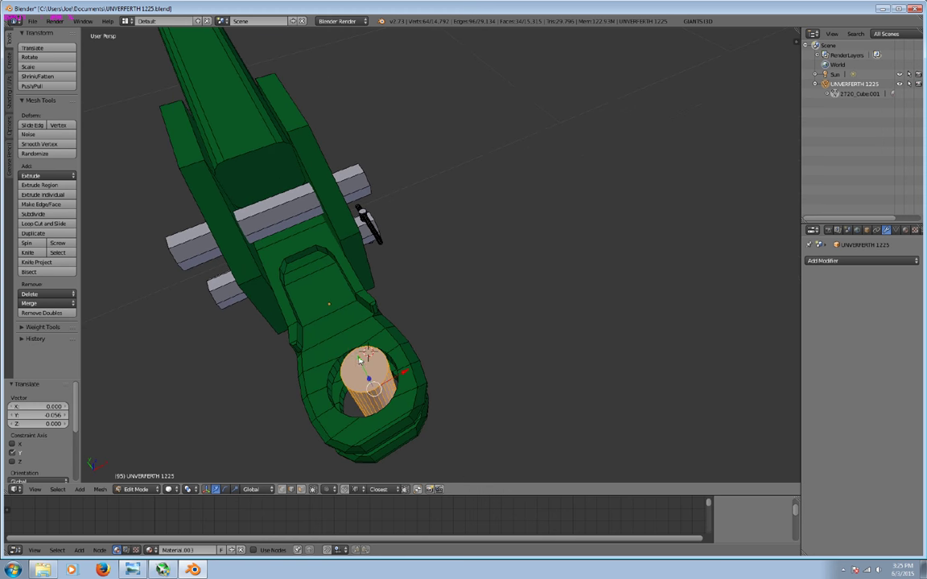
{"action": "key", "text": "g"}
{"action": "key", "text": "x"}
{"action": "left_click", "coordinate": [405, 384]}
{"action": "middle_click_drag", "start_coordinate": [405, 385], "coordinate": [441, 310]}
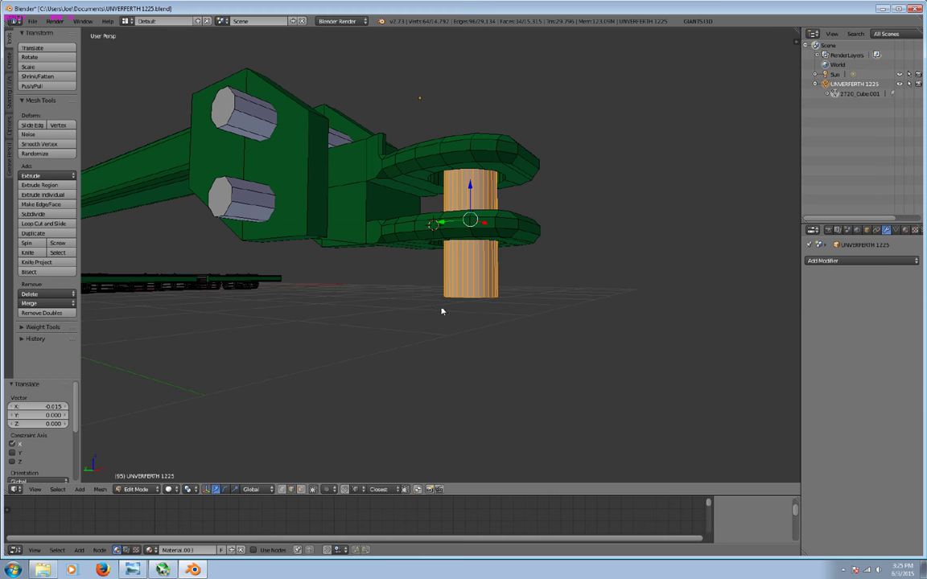
Enlarge the pins, raise them slightly along Z, and resize them twice more.
{"action": "key", "text": "s"}
{"action": "left_click", "coordinate": [492, 406]}
{"action": "mouse_move", "coordinate": [492, 405]}
{"action": "middle_mouse_down"}
{"action": "mouse_move", "coordinate": [483, 302]}
{"action": "mouse_move", "coordinate": [387, 332]}
{"action": "middle_mouse_up"}
{"action": "key", "text": "g"}
{"action": "key", "text": "z"}
{"action": "left_click", "coordinate": [395, 322]}
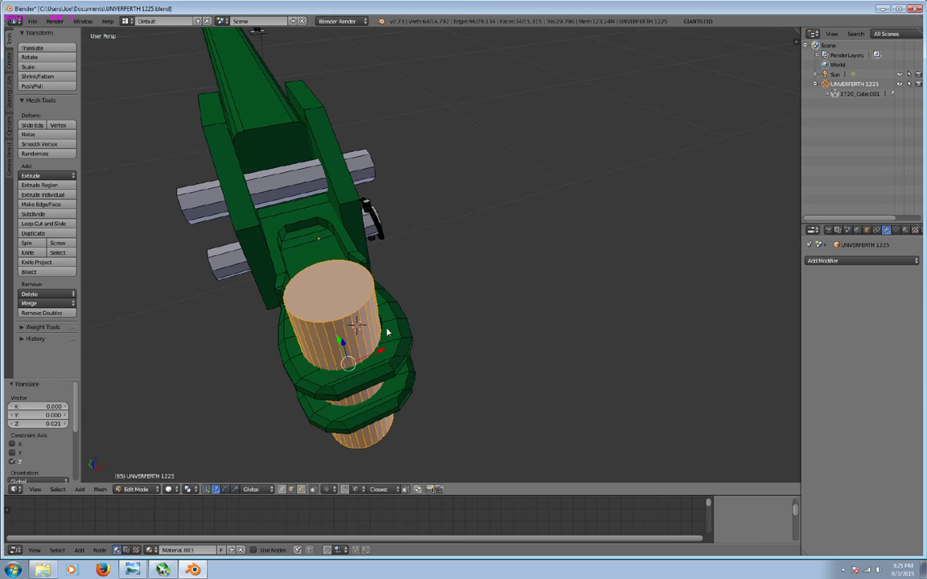
{"action": "key", "text": "s"}
{"action": "left_click", "coordinate": [391, 366]}
{"action": "key", "text": "s"}
{"action": "left_click", "coordinate": [393, 366]}
{"action": "middle_click_drag", "start_coordinate": [393, 366], "coordinate": [371, 354]}
Shrink the cylinder, move it along X beside the eye hole, and deselect all.
{"action": "key", "text": "s"}
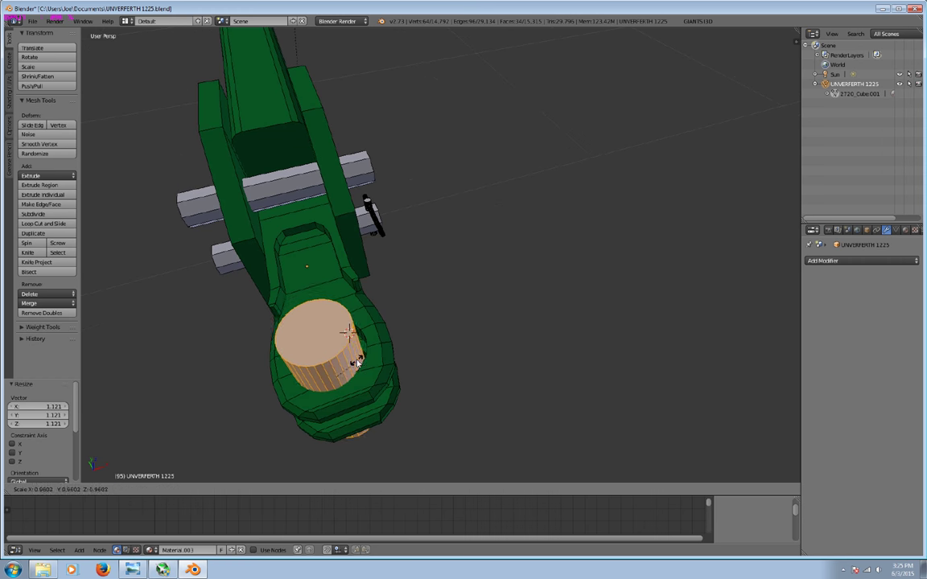
{"action": "left_click", "coordinate": [354, 370]}
{"action": "left_click", "coordinate": [458, 329]}
{"action": "key", "text": "g"}
{"action": "key", "text": "x"}
{"action": "left_click", "coordinate": [483, 324]}
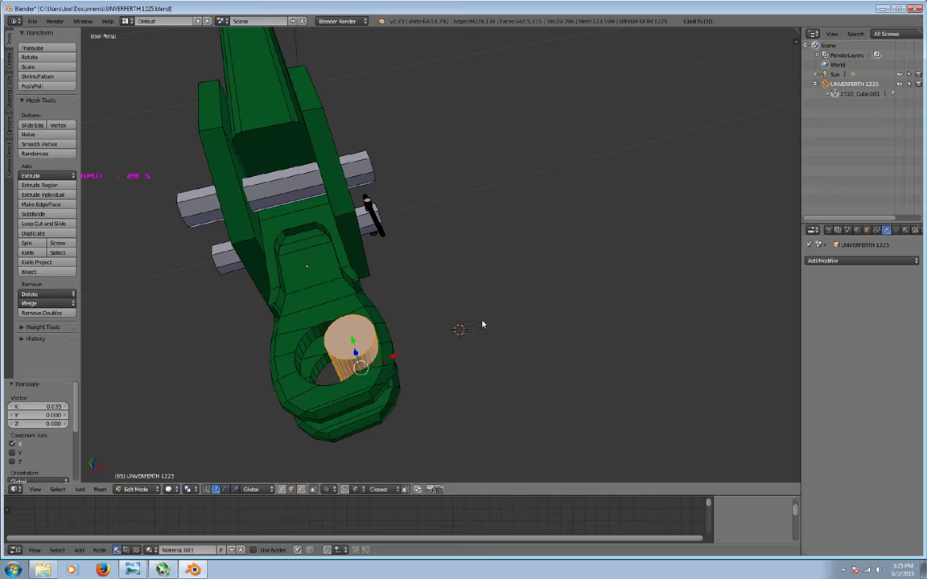
{"action": "key", "text": "g"}
{"action": "key", "text": "x"}
{"action": "left_click", "coordinate": [508, 321]}
{"action": "key", "text": "a"}
{"action": "mouse_move", "coordinate": [368, 326]}
{"action": "middle_mouse_down"}
{"action": "mouse_move", "coordinate": [388, 362]}
{"action": "mouse_move", "coordinate": [447, 271]}
{"action": "middle_mouse_up"}
{"action": "scroll", "coordinate": [445, 271], "scroll_direction": "up", "scroll_amount": 3}
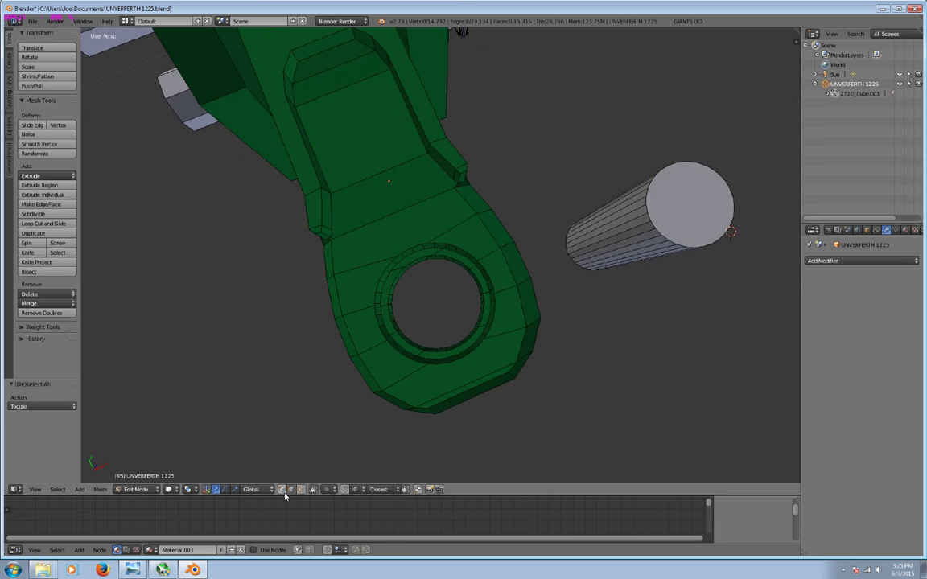
Circle-select the eye hole's inner edge loop and scale it down to 0.854.
{"action": "key", "text": "c"}
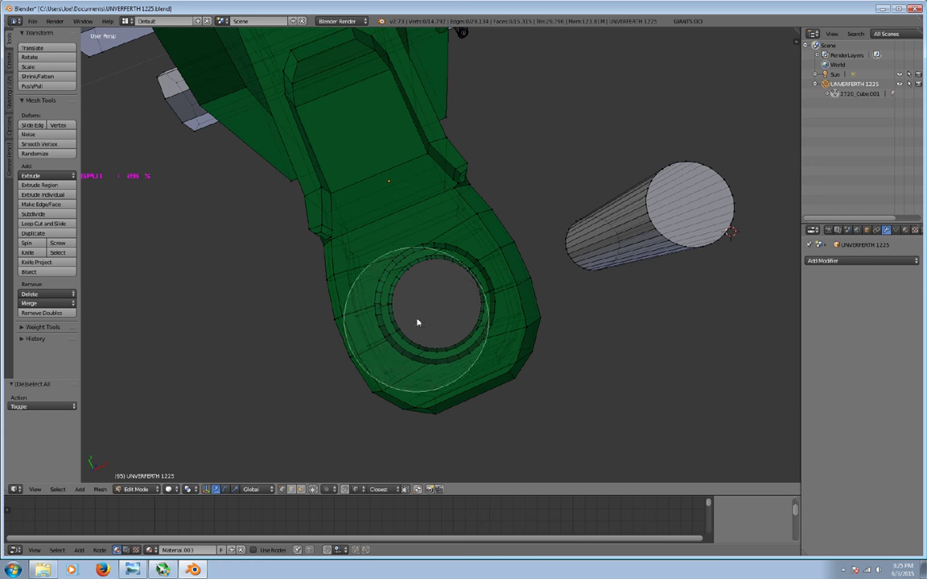
{"action": "mouse_move", "coordinate": [416, 269]}
{"action": "left_mouse_down"}
{"action": "mouse_move", "coordinate": [384, 286]}
{"action": "mouse_move", "coordinate": [394, 313]}
{"action": "mouse_move", "coordinate": [434, 331]}
{"action": "mouse_move", "coordinate": [472, 320]}
{"action": "mouse_move", "coordinate": [474, 286]}
{"action": "left_mouse_up"}
{"action": "mouse_move", "coordinate": [448, 285]}
{"action": "middle_mouse_down"}
{"action": "mouse_move", "coordinate": [459, 265]}
{"action": "mouse_move", "coordinate": [445, 243]}
{"action": "middle_mouse_up"}
{"action": "key", "text": "c"}
{"action": "right_click", "coordinate": [553, 237]}
{"action": "mouse_move", "coordinate": [553, 237]}
{"action": "middle_mouse_down"}
{"action": "mouse_move", "coordinate": [484, 244]}
{"action": "mouse_move", "coordinate": [452, 289]}
{"action": "mouse_move", "coordinate": [466, 315]}
{"action": "mouse_move", "coordinate": [561, 230]}
{"action": "mouse_move", "coordinate": [492, 290]}
{"action": "mouse_move", "coordinate": [515, 287]}
{"action": "mouse_move", "coordinate": [516, 323]}
{"action": "mouse_move", "coordinate": [371, 436]}
{"action": "middle_mouse_up"}
{"action": "key", "text": "s"}
{"action": "left_click", "coordinate": [452, 304]}
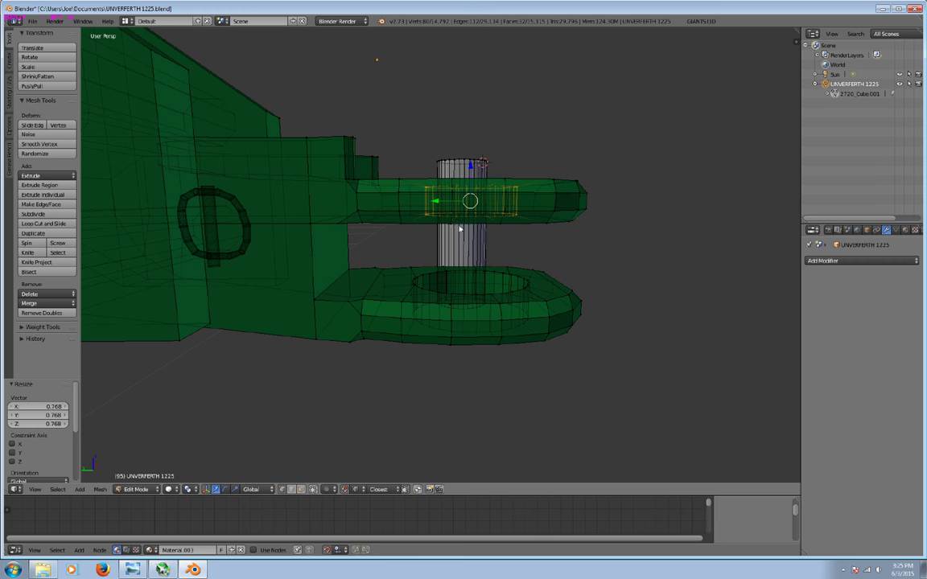
Raise the ring about 0.054 along Z, drop its upper half, reposition it vertically.
{"action": "key", "text": "g"}
{"action": "key", "text": "z"}
{"action": "left_click", "coordinate": [420, 191]}
{"action": "key", "text": "c"}
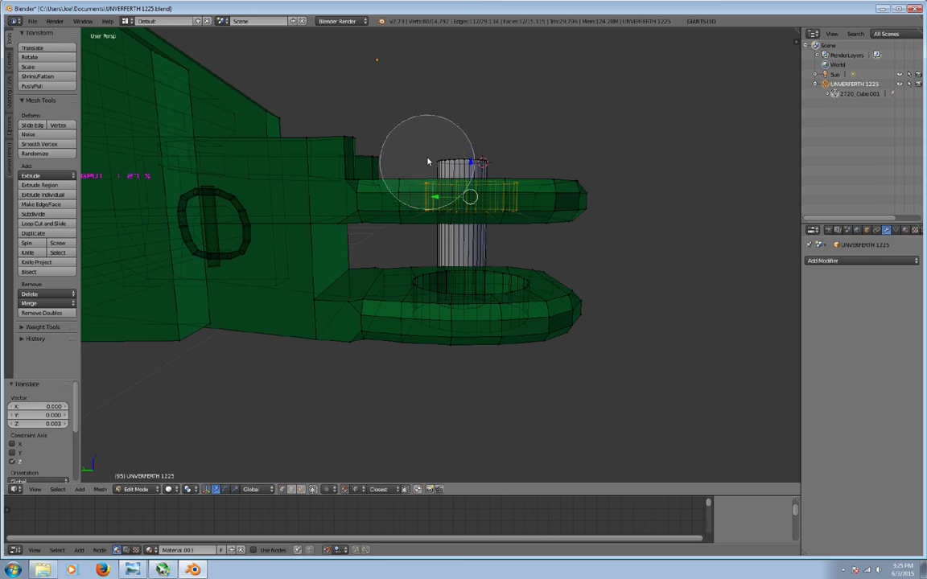
{"action": "mouse_move", "coordinate": [425, 154]}
{"action": "middle_mouse_down"}
{"action": "mouse_move", "coordinate": [528, 155]}
{"action": "mouse_move", "coordinate": [439, 193]}
{"action": "middle_mouse_up"}
{"action": "key", "text": "Escape"}
{"action": "key", "text": "g"}
{"action": "key", "text": "z"}
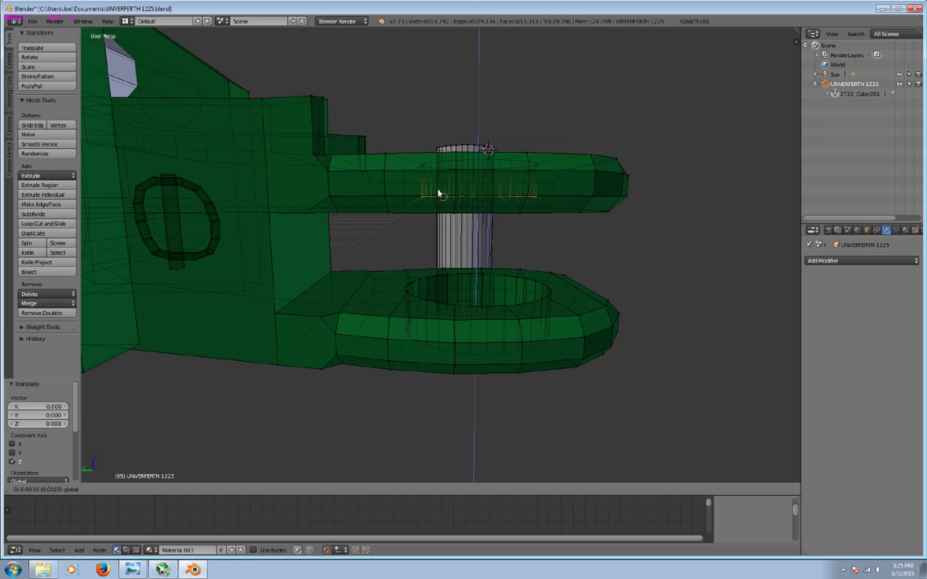
{"action": "left_click", "coordinate": [405, 209]}
{"action": "key", "text": "a"}
Select the lower eye's inner ring and scale it narrower around the pin.
{"action": "mouse_move", "coordinate": [475, 294]}
{"action": "middle_mouse_down"}
{"action": "mouse_move", "coordinate": [468, 369]}
{"action": "mouse_move", "coordinate": [485, 243]}
{"action": "mouse_move", "coordinate": [478, 207]}
{"action": "middle_mouse_up"}
{"action": "key", "text": "c"}
{"action": "mouse_move", "coordinate": [441, 186]}
{"action": "left_mouse_down"}
{"action": "mouse_move", "coordinate": [454, 218]}
{"action": "mouse_move", "coordinate": [459, 158]}
{"action": "left_mouse_up"}
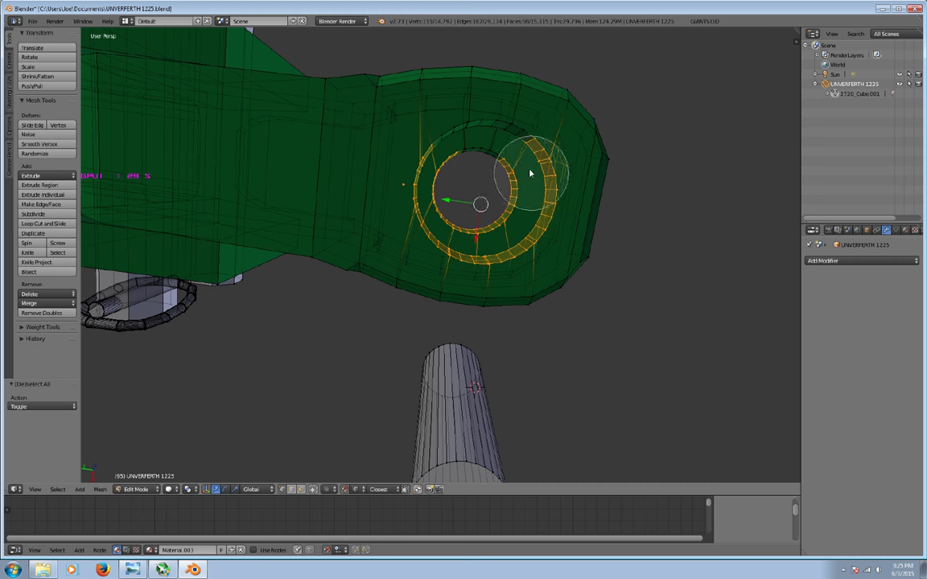
{"action": "mouse_move", "coordinate": [459, 158]}
{"action": "middle_mouse_down"}
{"action": "mouse_move", "coordinate": [447, 197]}
{"action": "mouse_move", "coordinate": [600, 200]}
{"action": "middle_mouse_up"}
{"action": "key", "text": "Escape"}
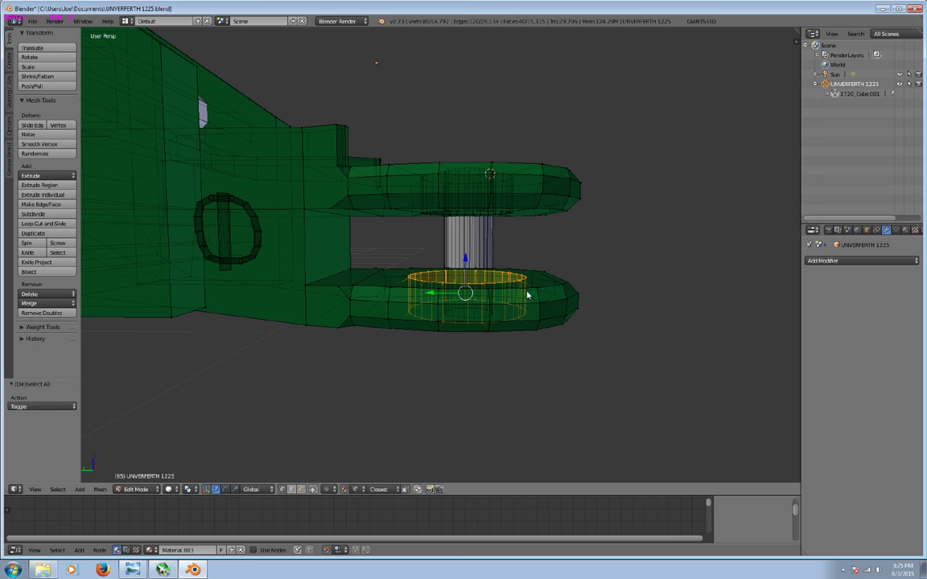
{"action": "mouse_move", "coordinate": [533, 286]}
{"action": "middle_mouse_down"}
{"action": "mouse_move", "coordinate": [542, 275]}
{"action": "mouse_move", "coordinate": [451, 370]}
{"action": "mouse_move", "coordinate": [463, 252]}
{"action": "mouse_move", "coordinate": [532, 267]}
{"action": "mouse_move", "coordinate": [497, 276]}
{"action": "middle_mouse_up"}
{"action": "key", "text": "s"}
{"action": "left_click", "coordinate": [431, 367]}
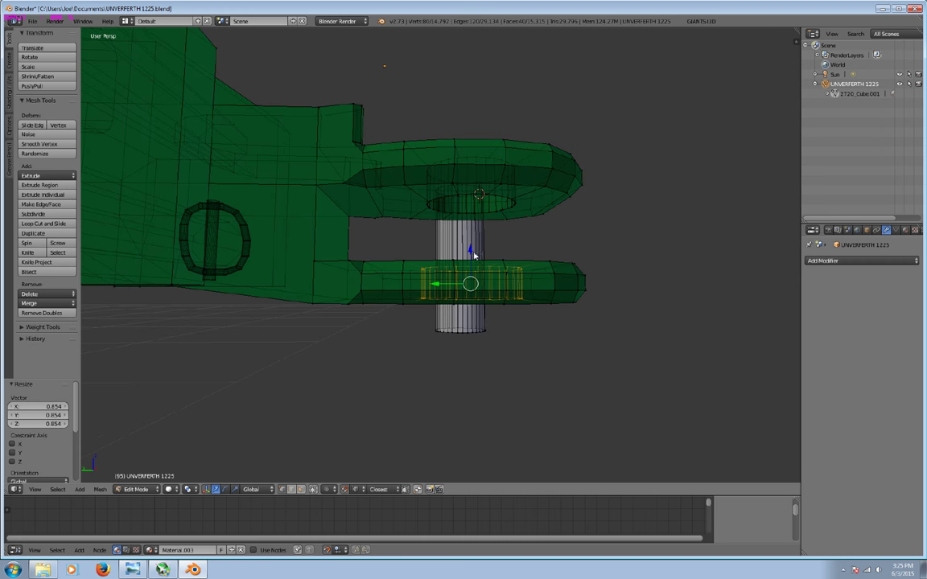
Undo the lower ring's downward move, enable limit-to-visible, and select the grey cylinder.
{"action": "mouse_move", "coordinate": [467, 256]}
{"action": "left_mouse_down"}
{"action": "mouse_move", "coordinate": [427, 268]}
{"action": "mouse_move", "coordinate": [461, 273]}
{"action": "mouse_move", "coordinate": [404, 303]}
{"action": "left_mouse_up"}
{"action": "left_click_drag", "start_coordinate": [463, 269], "coordinate": [407, 343]}
{"action": "key", "text": "ctrl+z"}
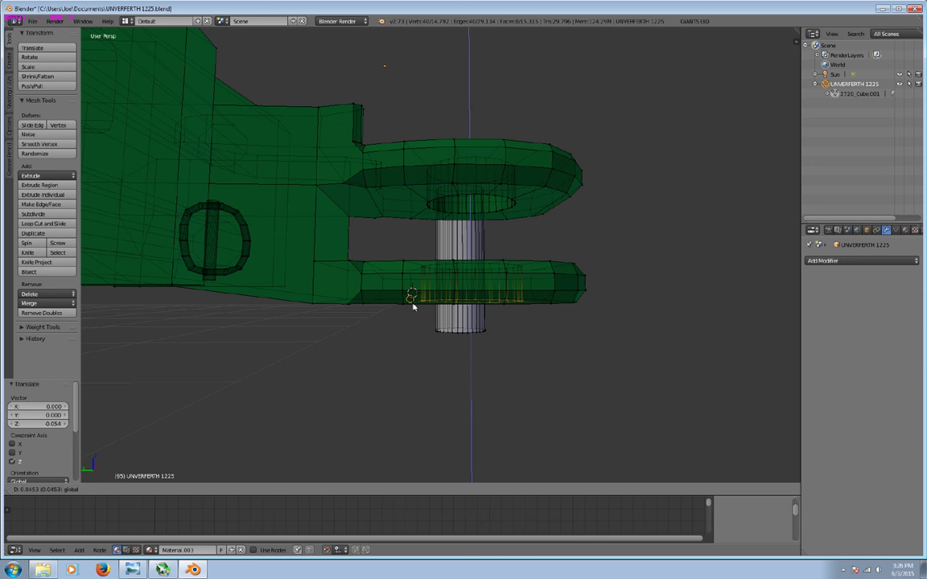
{"action": "key", "text": "a"}
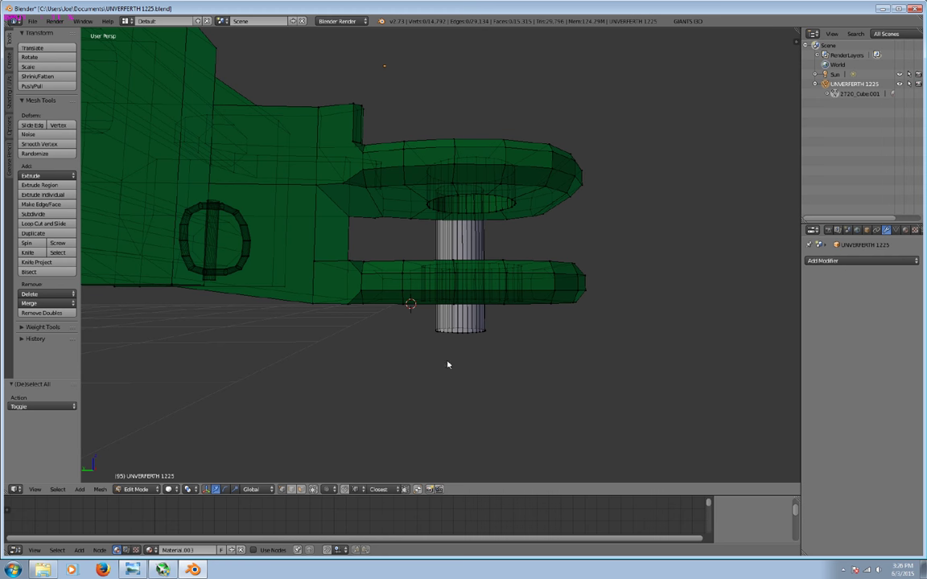
{"action": "left_click", "coordinate": [315, 490]}
{"action": "key", "text": "l"}
{"action": "mouse_move", "coordinate": [470, 334]}
{"action": "middle_mouse_down"}
{"action": "mouse_move", "coordinate": [422, 366]}
{"action": "mouse_move", "coordinate": [374, 422]}
{"action": "middle_mouse_up"}
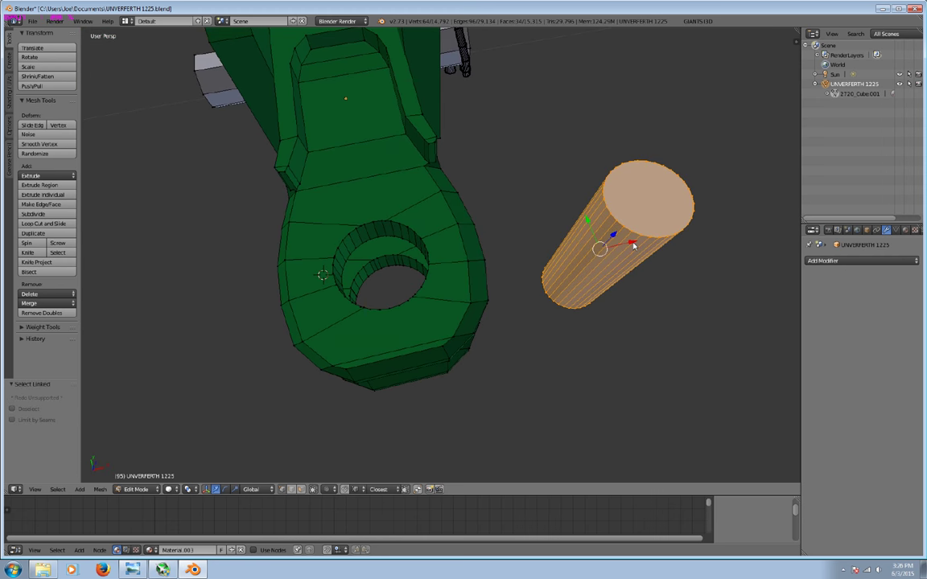
Slide the pin cylinder along X and Y into the eye hole.
{"action": "left_click_drag", "start_coordinate": [633, 246], "coordinate": [531, 290]}
{"action": "left_click_drag", "start_coordinate": [626, 247], "coordinate": [390, 300]}
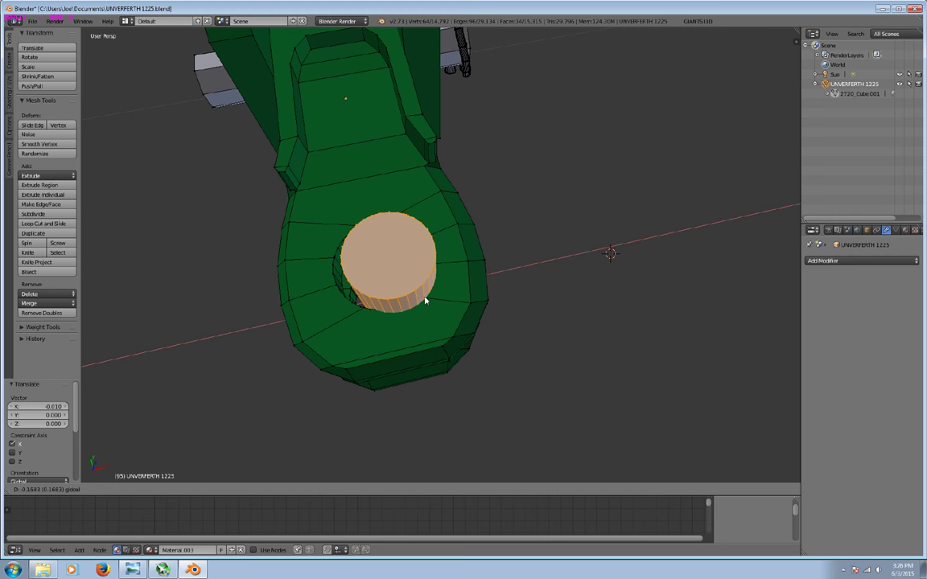
{"action": "mouse_move", "coordinate": [392, 321]}
{"action": "middle_mouse_down"}
{"action": "mouse_move", "coordinate": [476, 300]}
{"action": "mouse_move", "coordinate": [453, 242]}
{"action": "middle_mouse_up"}
{"action": "left_click_drag", "start_coordinate": [453, 235], "coordinate": [462, 229]}
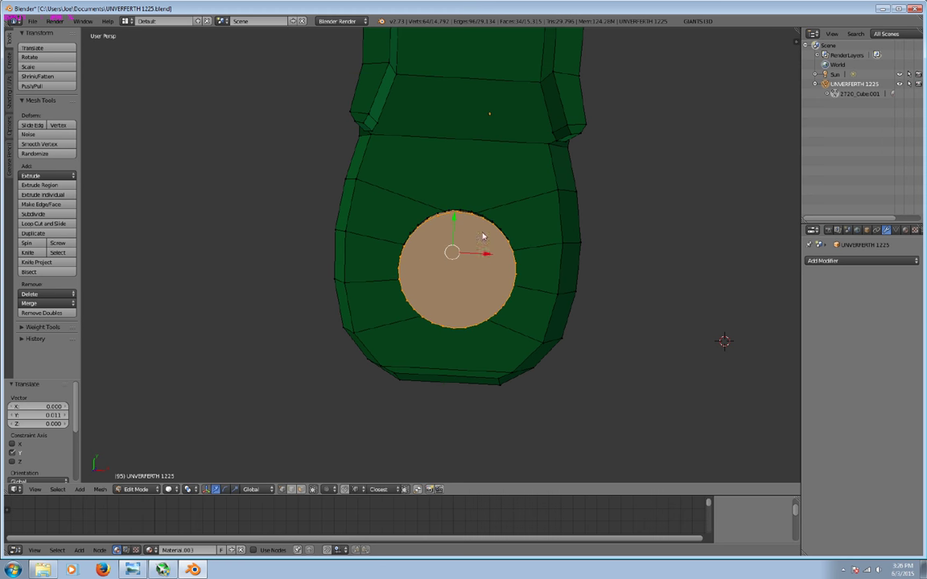
{"action": "middle_click_drag", "start_coordinate": [462, 228], "coordinate": [436, 139]}
{"action": "left_click", "coordinate": [437, 139]}
{"action": "left_click_drag", "start_coordinate": [465, 166], "coordinate": [426, 154]}
{"action": "middle_click_drag", "start_coordinate": [426, 154], "coordinate": [533, 200]}
Scale the pin up slightly (about 1.026) with small X nudges to fill both holes.
{"action": "key", "text": "s"}
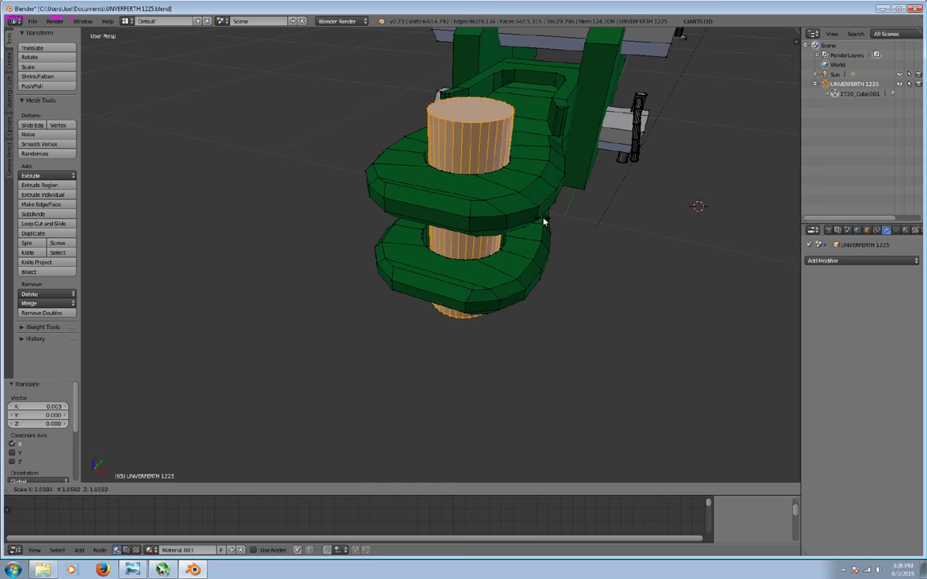
{"action": "left_click", "coordinate": [549, 230]}
{"action": "mouse_move", "coordinate": [502, 232]}
{"action": "left_mouse_down"}
{"action": "mouse_move", "coordinate": [477, 202]}
{"action": "mouse_move", "coordinate": [496, 219]}
{"action": "mouse_move", "coordinate": [505, 194]}
{"action": "left_mouse_up"}
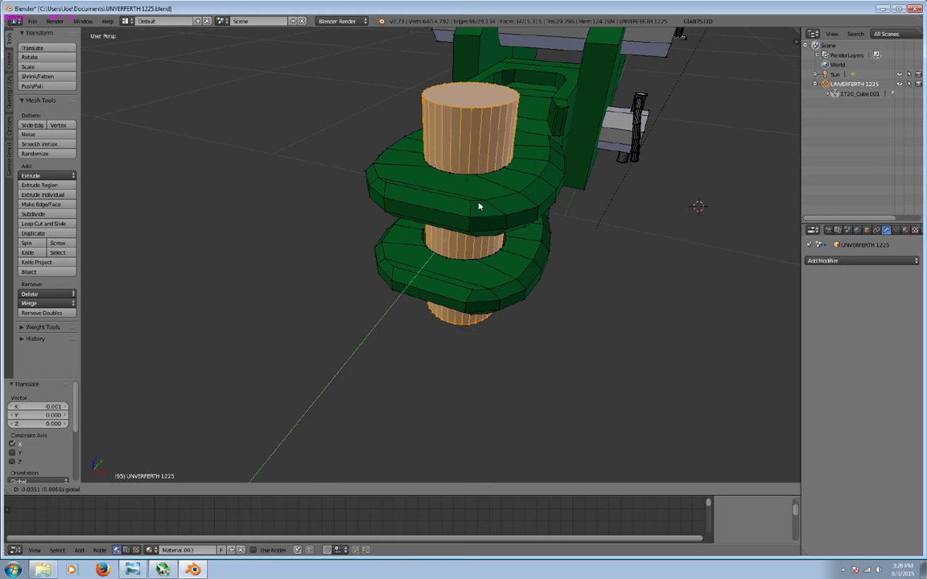
{"action": "mouse_move", "coordinate": [506, 194]}
{"action": "middle_mouse_down"}
{"action": "mouse_move", "coordinate": [409, 196]}
{"action": "mouse_move", "coordinate": [673, 271]}
{"action": "mouse_move", "coordinate": [687, 312]}
{"action": "middle_mouse_up"}
{"action": "key", "text": "s"}
{"action": "left_click", "coordinate": [674, 333]}
{"action": "left_click_drag", "start_coordinate": [550, 328], "coordinate": [549, 326]}
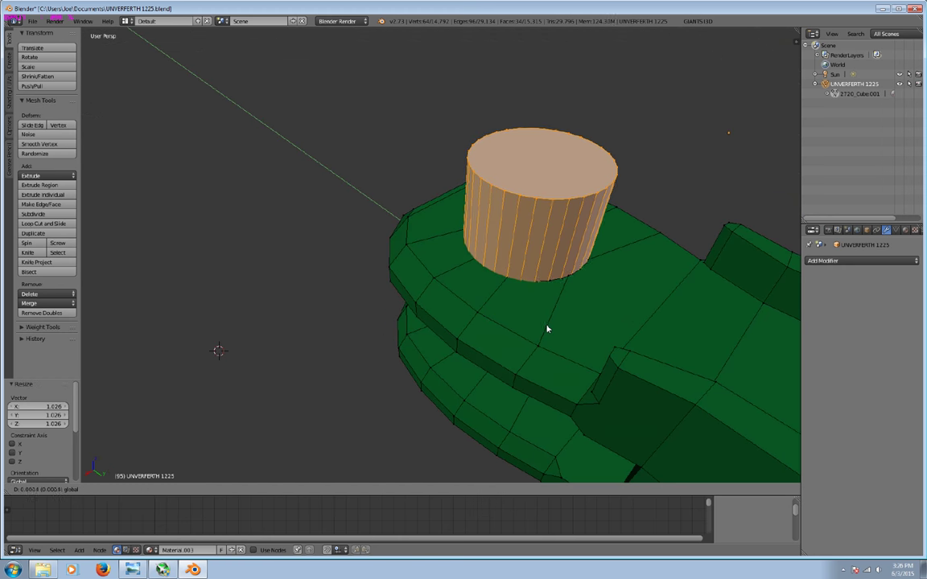
{"action": "mouse_move", "coordinate": [549, 326]}
{"action": "middle_mouse_down"}
{"action": "mouse_move", "coordinate": [633, 314]}
{"action": "mouse_move", "coordinate": [522, 222]}
{"action": "mouse_move", "coordinate": [502, 234]}
{"action": "middle_mouse_up"}
{"action": "scroll", "coordinate": [402, 326], "scroll_direction": "up", "scroll_amount": 2}
Deselect all, toggle X-ray, and circle-select the vertices of the pin's end face.
{"action": "middle_click_drag", "start_coordinate": [423, 338], "coordinate": [437, 315]}
{"action": "key", "text": "a"}
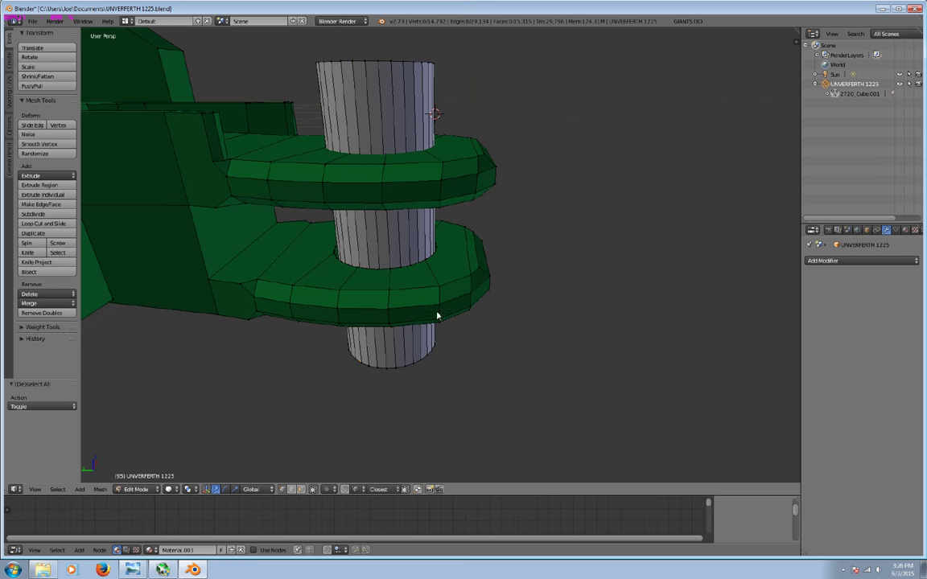
{"action": "left_click", "coordinate": [314, 490]}
{"action": "mouse_move", "coordinate": [368, 428]}
{"action": "middle_mouse_down"}
{"action": "mouse_move", "coordinate": [428, 351]}
{"action": "mouse_move", "coordinate": [455, 279]}
{"action": "mouse_move", "coordinate": [484, 257]}
{"action": "middle_mouse_up"}
{"action": "key", "text": "c"}
{"action": "scroll", "coordinate": [408, 207], "scroll_direction": "up", "scroll_amount": 5}
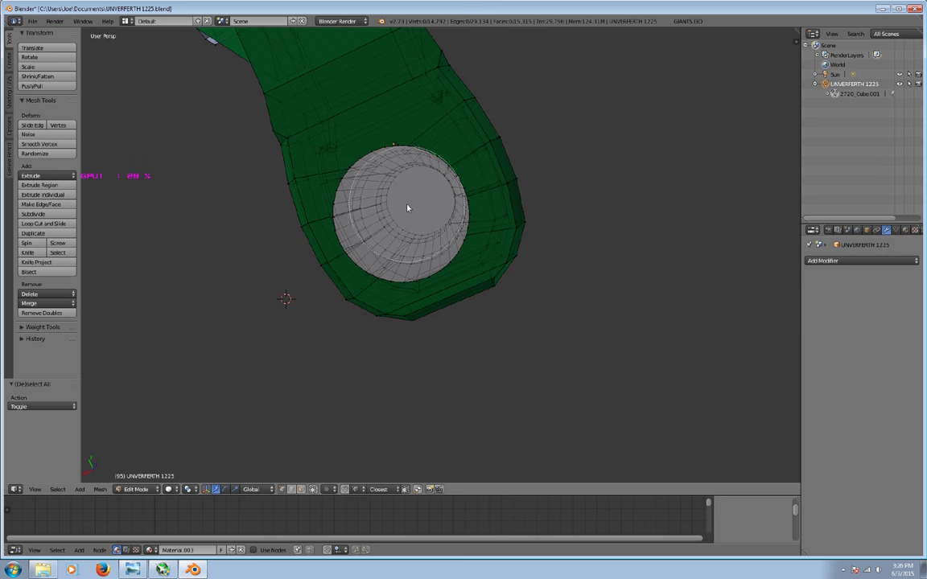
{"action": "middle_click_drag", "start_coordinate": [408, 207], "coordinate": [467, 191], "text": "shift"}
{"action": "mouse_move", "coordinate": [467, 191]}
{"action": "left_mouse_down"}
{"action": "mouse_move", "coordinate": [450, 161]}
{"action": "mouse_move", "coordinate": [428, 238]}
{"action": "mouse_move", "coordinate": [498, 225]}
{"action": "mouse_move", "coordinate": [486, 175]}
{"action": "left_mouse_up"}
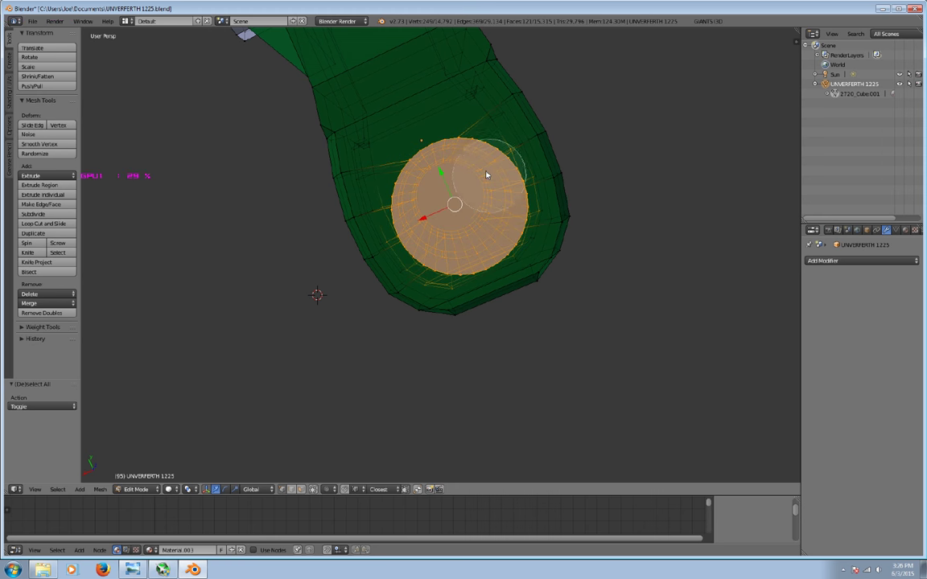
{"action": "middle_click_drag", "start_coordinate": [472, 203], "coordinate": [430, 300]}
Deselect the pin's upper and lower vertices, keeping only the ring at the lower plate.
{"action": "key", "text": "c"}
{"action": "scroll", "coordinate": [358, 403], "scroll_direction": "down", "scroll_amount": 3}
{"action": "middle_click_drag", "start_coordinate": [358, 403], "coordinate": [498, 238]}
{"action": "right_click", "coordinate": [498, 238]}
{"action": "key", "text": "c"}
{"action": "middle_click_drag", "start_coordinate": [393, 119], "coordinate": [451, 114]}
{"action": "right_click", "coordinate": [450, 114]}
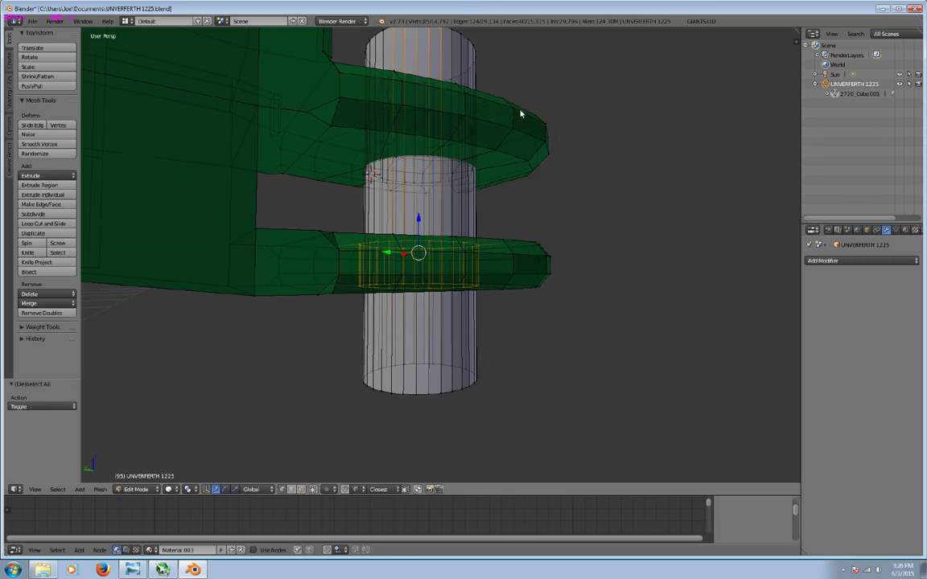
{"action": "key", "text": "c"}
{"action": "mouse_move", "coordinate": [514, 114]}
{"action": "middle_mouse_down"}
{"action": "mouse_move", "coordinate": [449, 118]}
{"action": "mouse_move", "coordinate": [435, 258]}
{"action": "mouse_move", "coordinate": [397, 265]}
{"action": "middle_mouse_up"}
{"action": "right_click", "coordinate": [449, 117]}
{"action": "scroll", "coordinate": [397, 265], "scroll_direction": "up", "scroll_amount": 2}
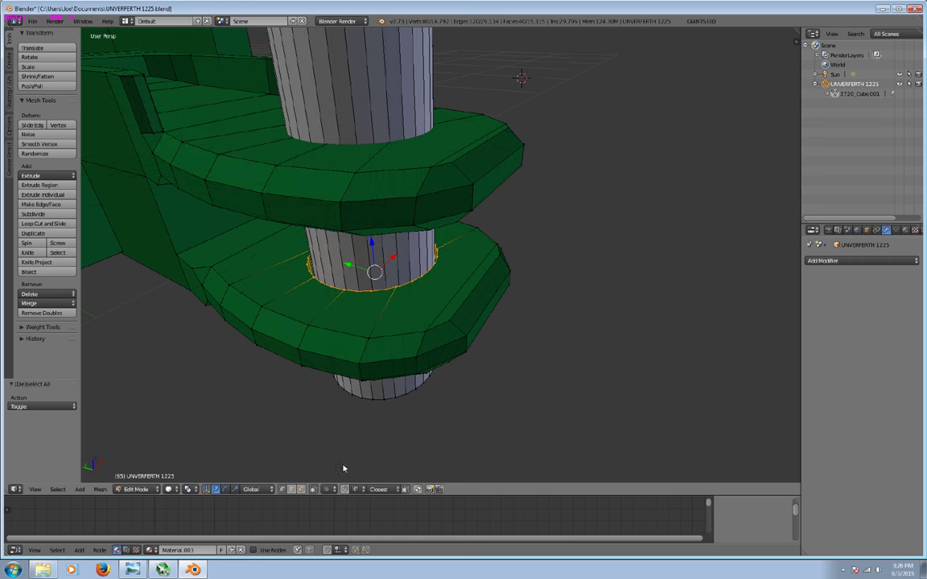
{"action": "scroll", "coordinate": [402, 428], "scroll_direction": "up", "scroll_amount": 2}
Scale the selected pin ring down to 0.929 and toggle X-ray back.
{"action": "key", "text": "s"}
{"action": "left_click", "coordinate": [393, 417]}
{"action": "mouse_move", "coordinate": [393, 417]}
{"action": "middle_mouse_down"}
{"action": "mouse_move", "coordinate": [432, 372]}
{"action": "mouse_move", "coordinate": [453, 368]}
{"action": "mouse_move", "coordinate": [395, 385]}
{"action": "middle_mouse_up"}
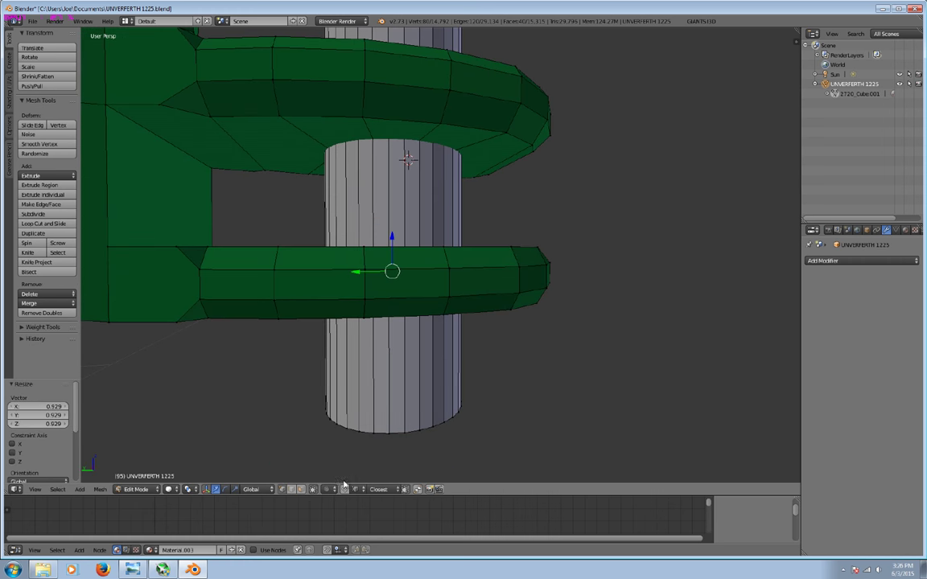
{"action": "left_click", "coordinate": [313, 490]}
{"action": "middle_click_drag", "start_coordinate": [341, 371], "coordinate": [327, 252]}
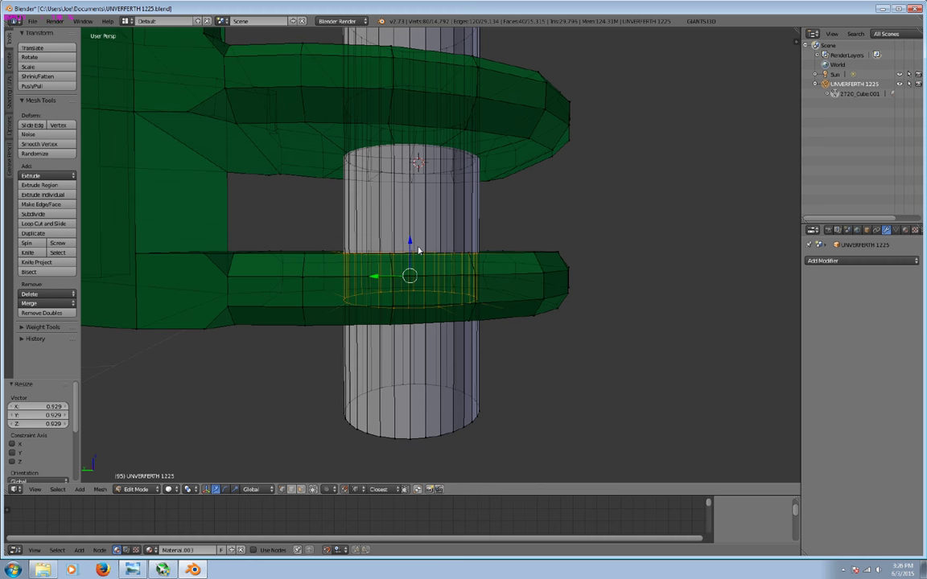
Raise the ring 0.0009656 along Z and deselect everything.
{"action": "key", "text": "g"}
{"action": "key", "text": "o"}
{"action": "scroll", "coordinate": [330, 241], "scroll_direction": "up", "scroll_amount": 3}
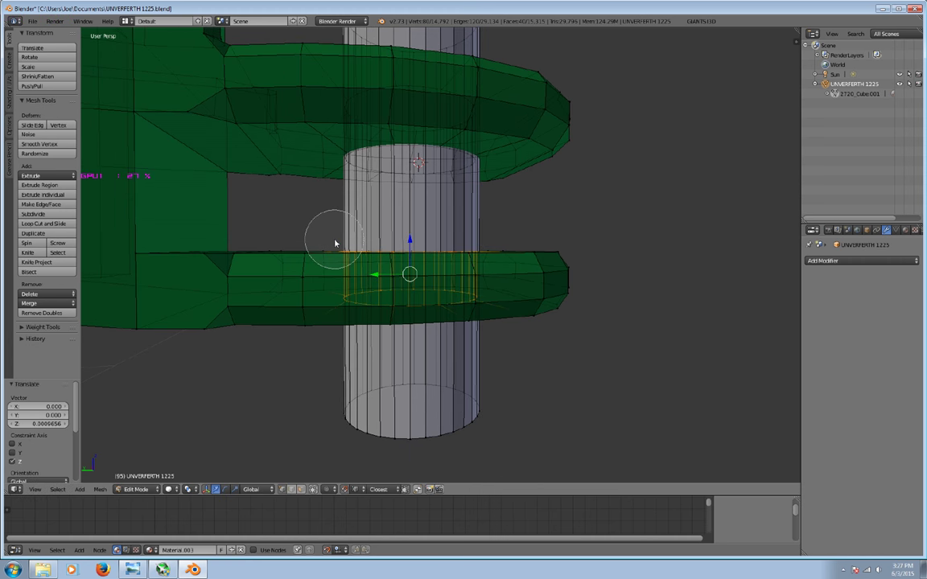
{"action": "left_click", "coordinate": [447, 318]}
{"action": "middle_click_drag", "start_coordinate": [447, 319], "coordinate": [482, 275]}
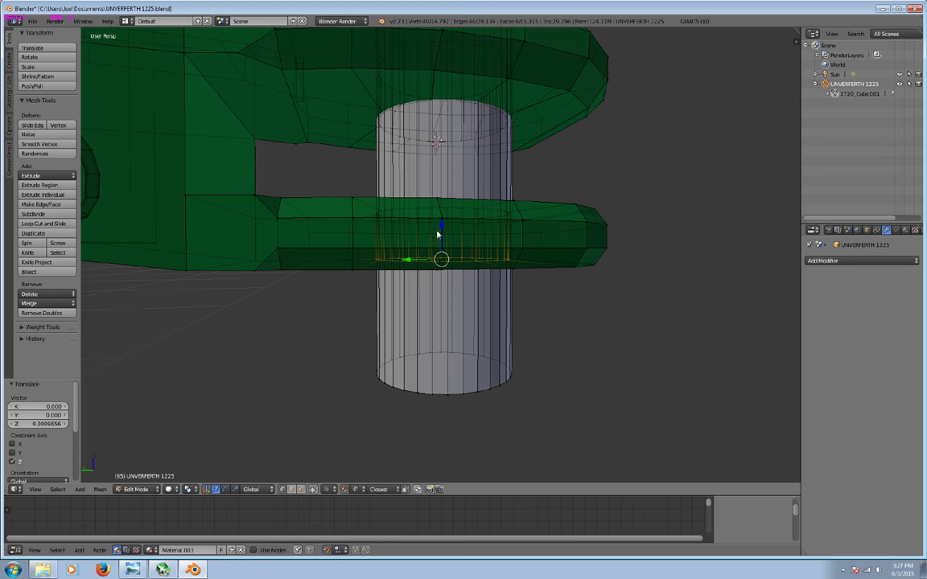
{"action": "key", "text": "a"}
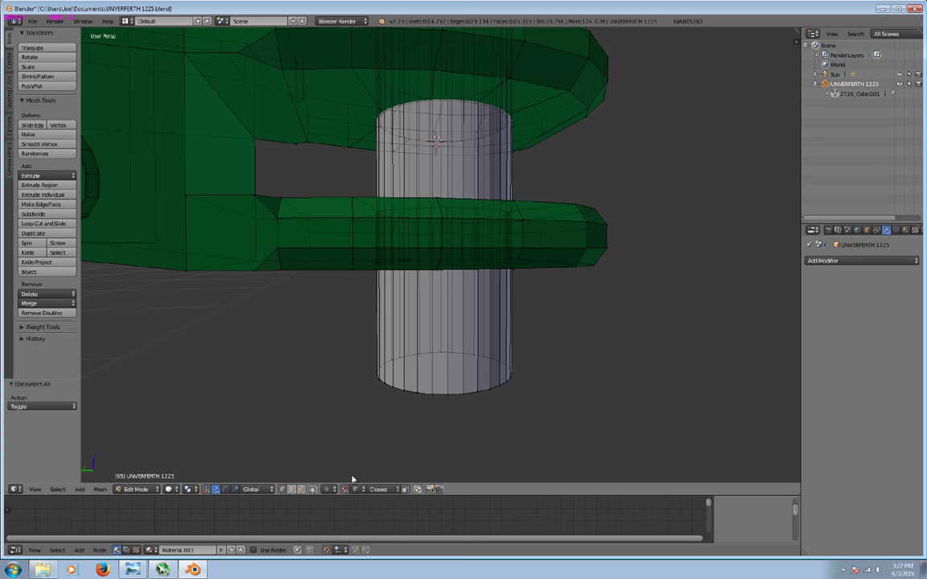
{"action": "mouse_move", "coordinate": [407, 412]}
{"action": "middle_mouse_down"}
{"action": "mouse_move", "coordinate": [482, 354]}
{"action": "mouse_move", "coordinate": [473, 283]}
{"action": "mouse_move", "coordinate": [319, 478]}
{"action": "middle_mouse_up"}
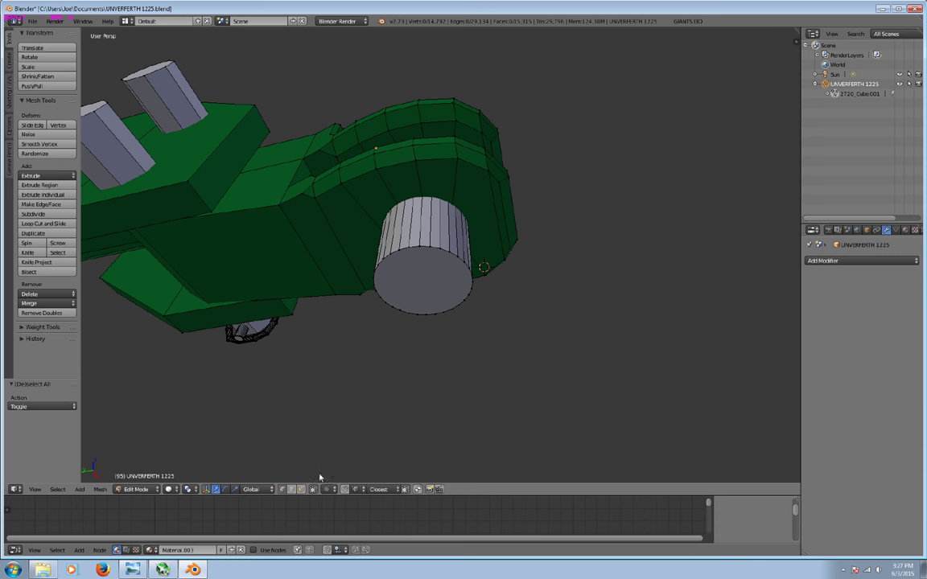
Extrude the pin's bottom and top end caps outward to lengthen the pin.
{"action": "right_click", "coordinate": [429, 283]}
{"action": "key", "text": "e"}
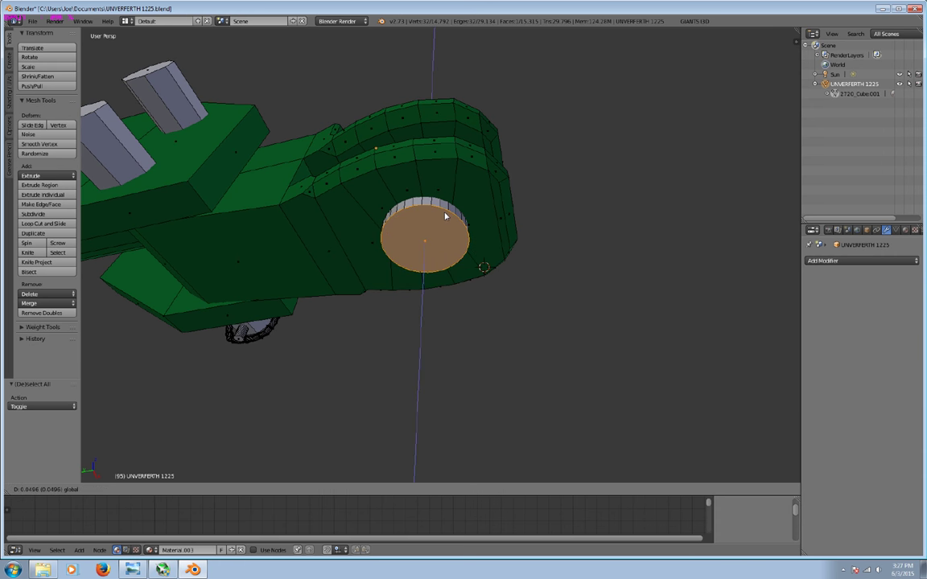
{"action": "left_click", "coordinate": [436, 226]}
{"action": "mouse_move", "coordinate": [436, 226]}
{"action": "middle_mouse_down"}
{"action": "mouse_move", "coordinate": [392, 308]}
{"action": "mouse_move", "coordinate": [402, 192]}
{"action": "middle_mouse_up"}
{"action": "key", "text": "a"}
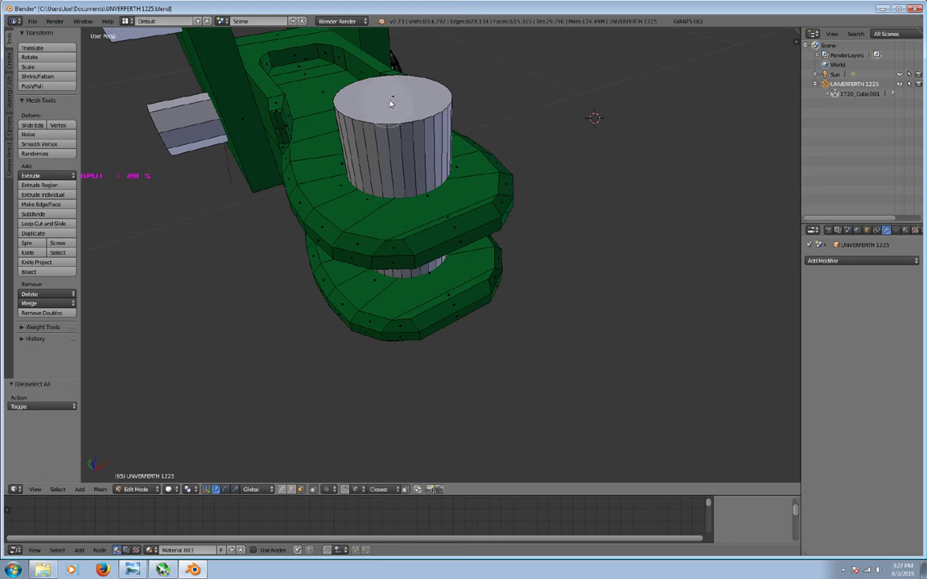
{"action": "right_click", "coordinate": [391, 101]}
{"action": "key", "text": "e"}
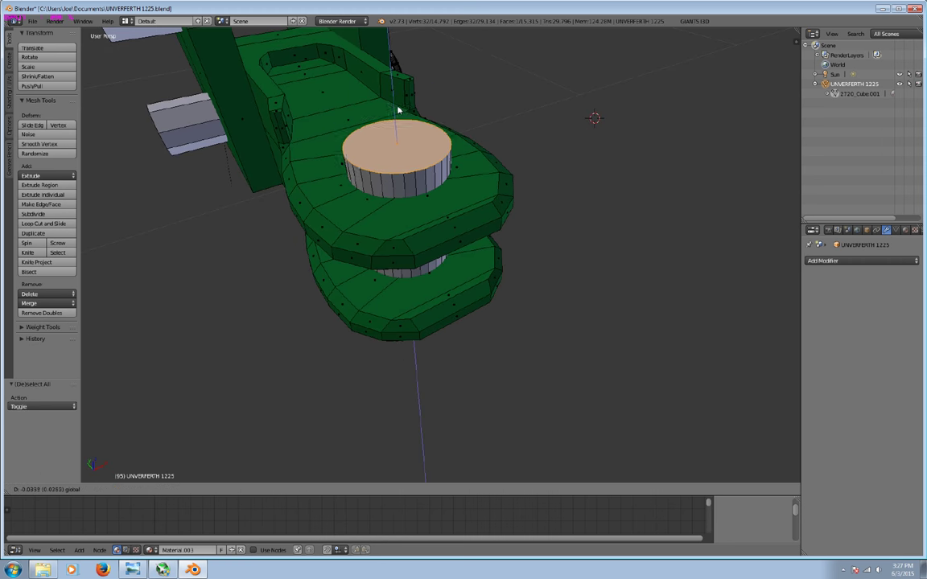
{"action": "key", "text": "Escape"}
{"action": "key", "text": "a"}
{"action": "middle_click_drag", "start_coordinate": [422, 206], "coordinate": [477, 173]}
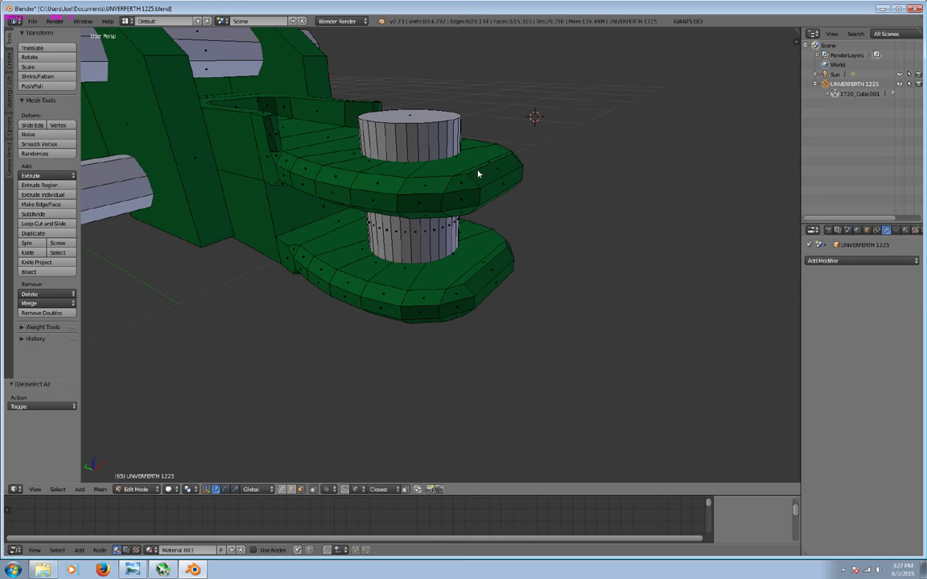
Duplicate the top cap face, scale it 1.4, lower it onto the plate and extrude a washer.
{"action": "right_click", "coordinate": [418, 115]}
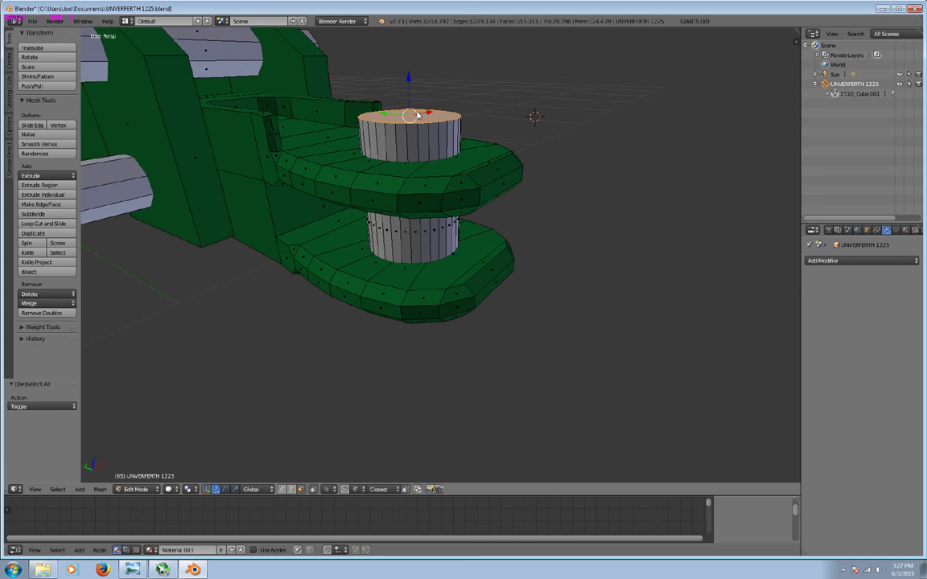
{"action": "key", "text": "shift+d"}
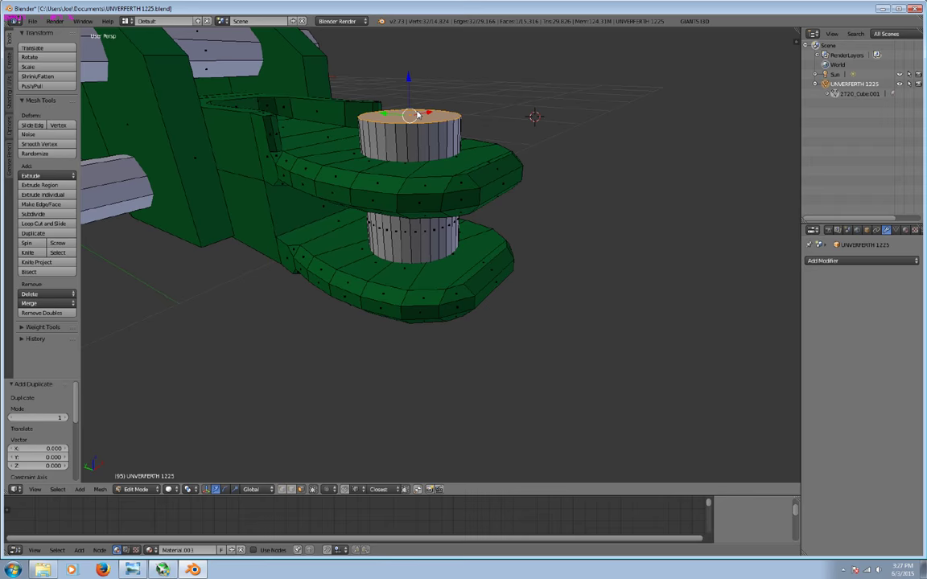
{"action": "key", "text": "s"}
{"action": "left_click", "coordinate": [416, 137]}
{"action": "key", "text": "g"}
{"action": "key", "text": "z"}
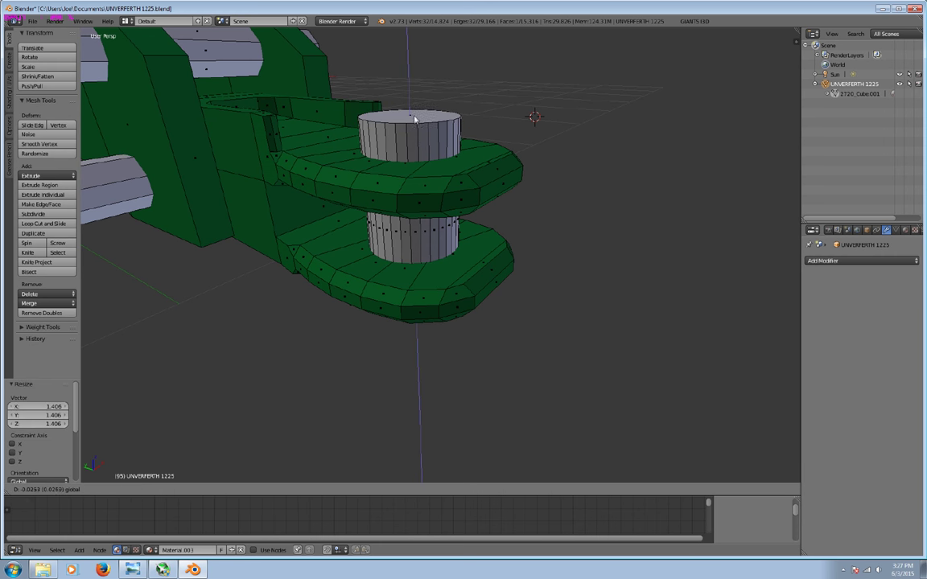
{"action": "left_click", "coordinate": [415, 118]}
{"action": "key", "text": "e"}
{"action": "left_click", "coordinate": [442, 113]}
Copy the washer ring down beneath the lower plate, then view the whole arm.
{"action": "key", "text": "a"}
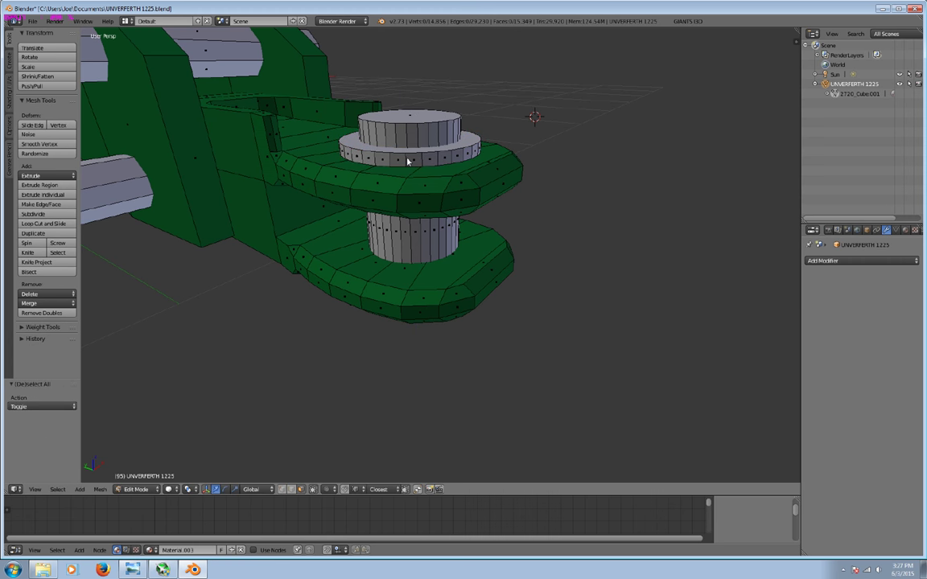
{"action": "key", "text": "l"}
{"action": "middle_click_drag", "start_coordinate": [408, 160], "coordinate": [433, 140]}
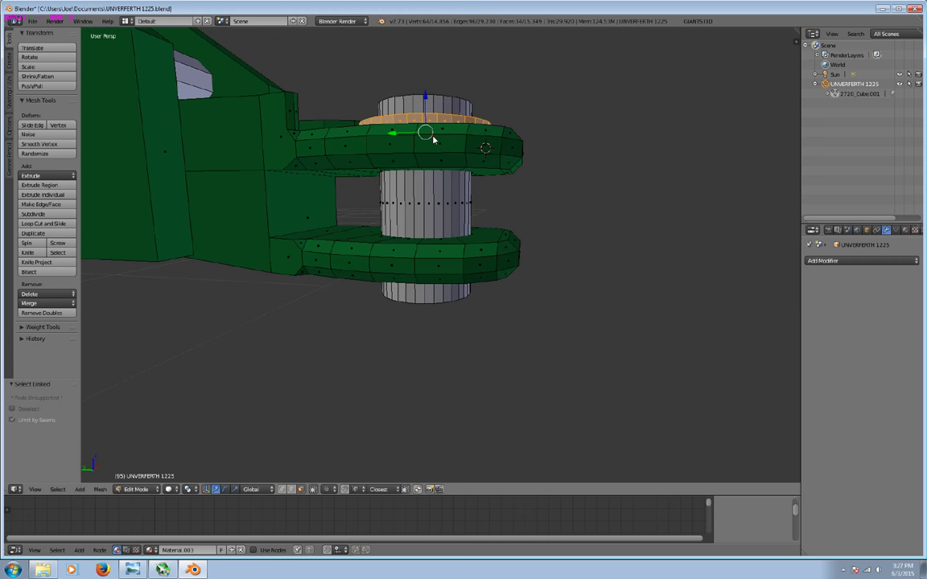
{"action": "key", "text": "shift+d"}
{"action": "key", "text": "z"}
{"action": "left_click", "coordinate": [420, 228]}
{"action": "middle_click_drag", "start_coordinate": [420, 228], "coordinate": [436, 210]}
{"action": "left_click_drag", "start_coordinate": [436, 210], "coordinate": [437, 230]}
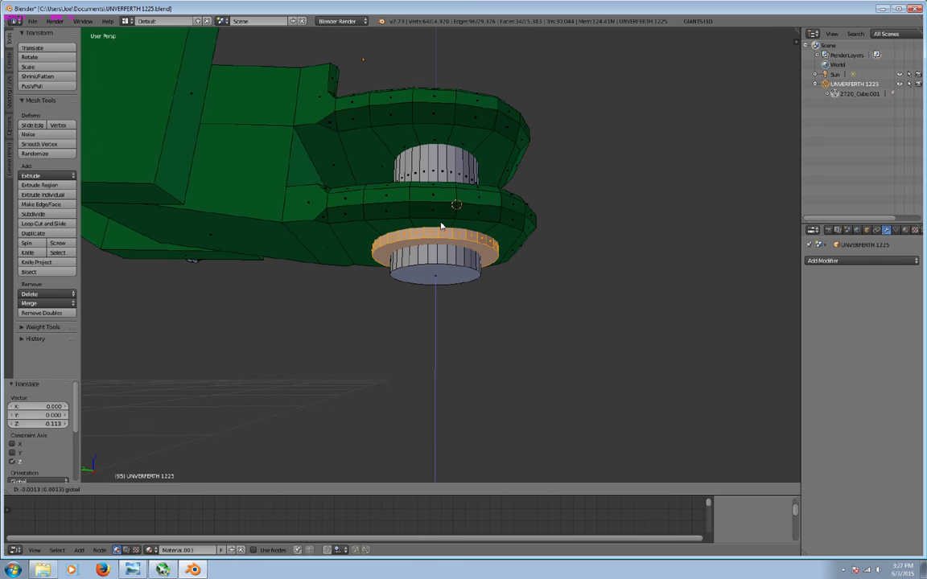
{"action": "key", "text": "a"}
{"action": "middle_click_drag", "start_coordinate": [451, 283], "coordinate": [362, 323]}
{"action": "scroll", "coordinate": [362, 323], "scroll_direction": "down", "scroll_amount": 2}
{"action": "mouse_move", "coordinate": [505, 306]}
{"action": "middle_mouse_down"}
{"action": "mouse_move", "coordinate": [452, 301]}
{"action": "mouse_move", "coordinate": [538, 253]}
{"action": "mouse_move", "coordinate": [488, 292]}
{"action": "middle_mouse_up"}
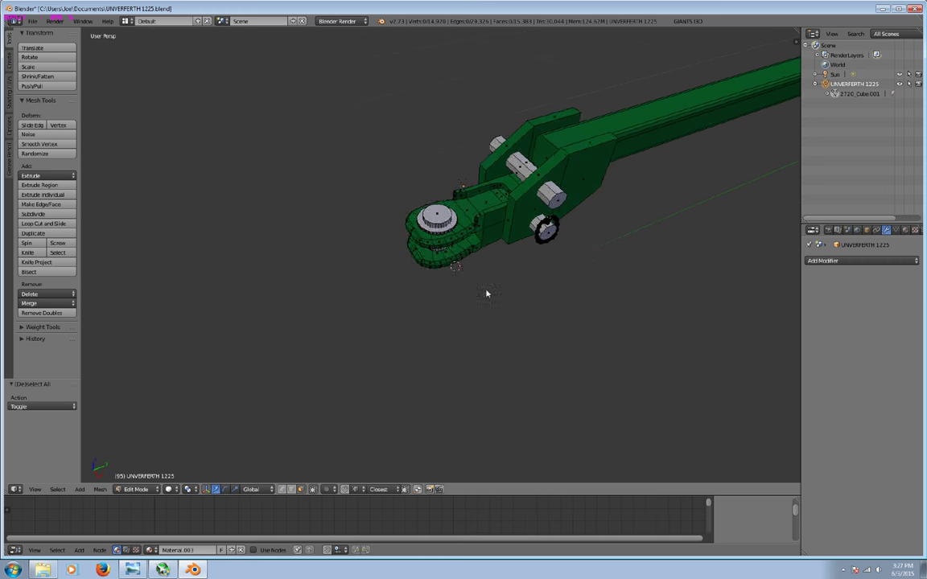
{"action": "scroll", "coordinate": [428, 305], "scroll_direction": "up", "scroll_amount": 2}
{"action": "scroll", "coordinate": [320, 337], "scroll_direction": "up", "scroll_amount": 3}
{"action": "scroll", "coordinate": [322, 338], "scroll_direction": "down", "scroll_amount": 3}
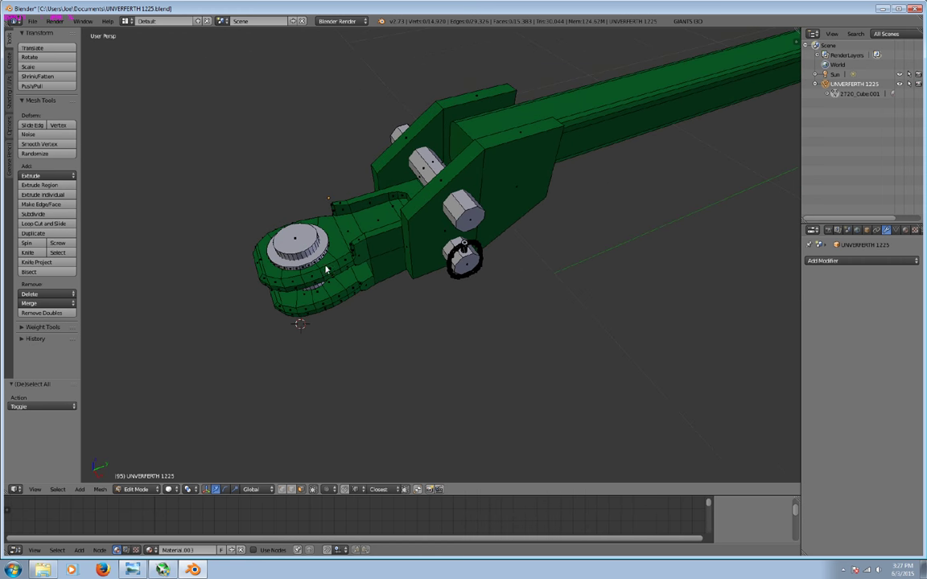
{"action": "scroll", "coordinate": [583, 286], "scroll_direction": "down", "scroll_amount": 2}
{"action": "mouse_move", "coordinate": [586, 287]}
{"action": "middle_mouse_down"}
{"action": "mouse_move", "coordinate": [533, 275]}
{"action": "mouse_move", "coordinate": [427, 304]}
{"action": "middle_mouse_up"}
{"action": "scroll", "coordinate": [427, 304], "scroll_direction": "up", "scroll_amount": 2}
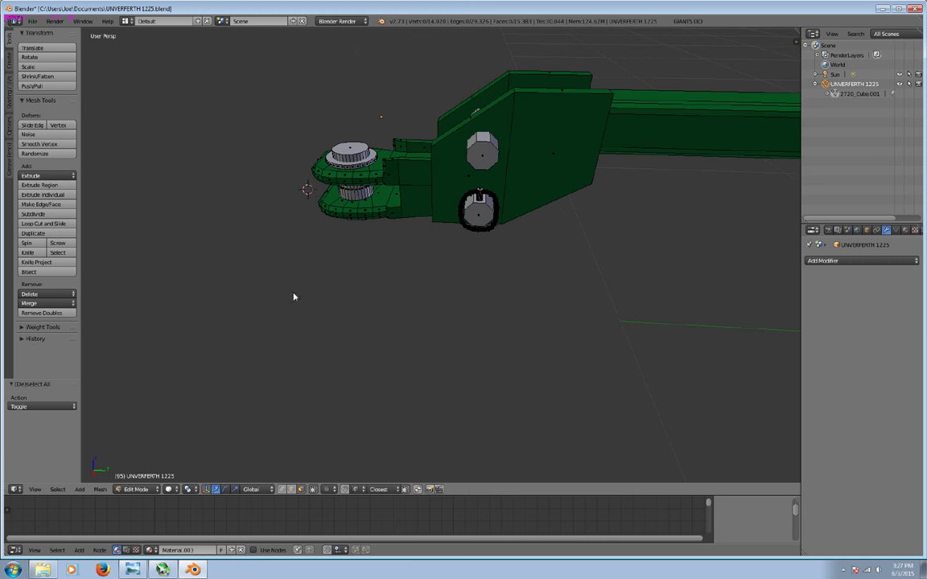
{"action": "mouse_move", "coordinate": [373, 323]}
{"action": "middle_mouse_down"}
{"action": "mouse_move", "coordinate": [450, 296]}
{"action": "mouse_move", "coordinate": [459, 325]}
{"action": "mouse_move", "coordinate": [560, 271]}
{"action": "mouse_move", "coordinate": [526, 345]}
{"action": "middle_mouse_up"}
{"action": "scroll", "coordinate": [526, 345], "scroll_direction": "down", "scroll_amount": 4}
{"action": "scroll", "coordinate": [526, 346], "scroll_direction": "up", "scroll_amount": 2}
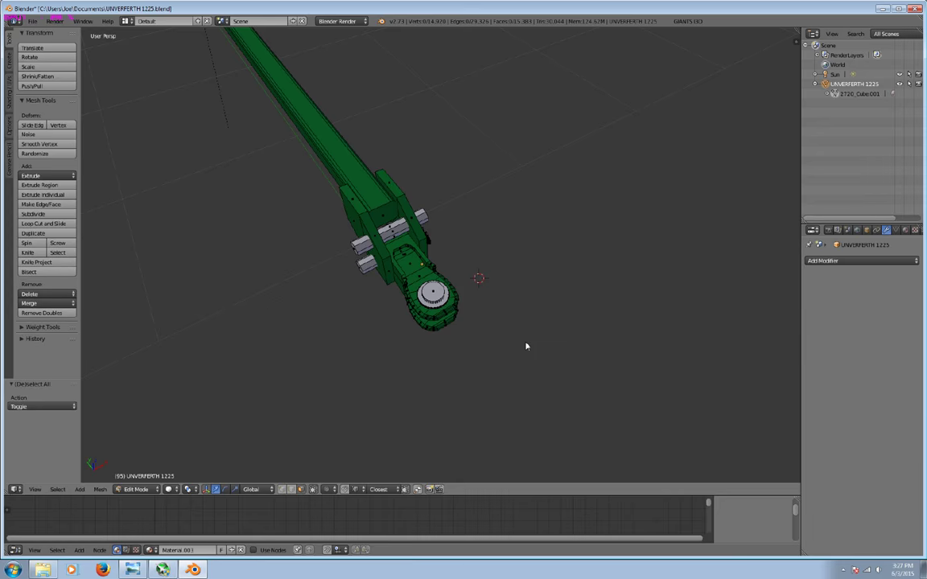
{"action": "left_click", "coordinate": [145, 569]}
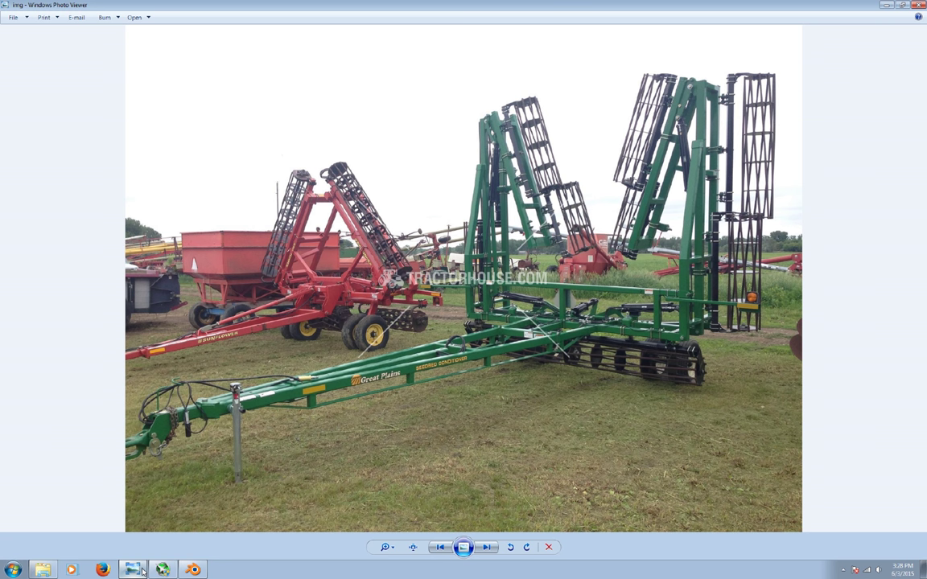
Back in Blender, circle-select the stray spare pin set and delete its vertices.
{"action": "left_click", "coordinate": [193, 569]}
{"action": "mouse_move", "coordinate": [385, 390]}
{"action": "middle_mouse_down"}
{"action": "mouse_move", "coordinate": [349, 346]}
{"action": "mouse_move", "coordinate": [481, 383]}
{"action": "mouse_move", "coordinate": [228, 457]}
{"action": "mouse_move", "coordinate": [257, 441]}
{"action": "middle_mouse_up"}
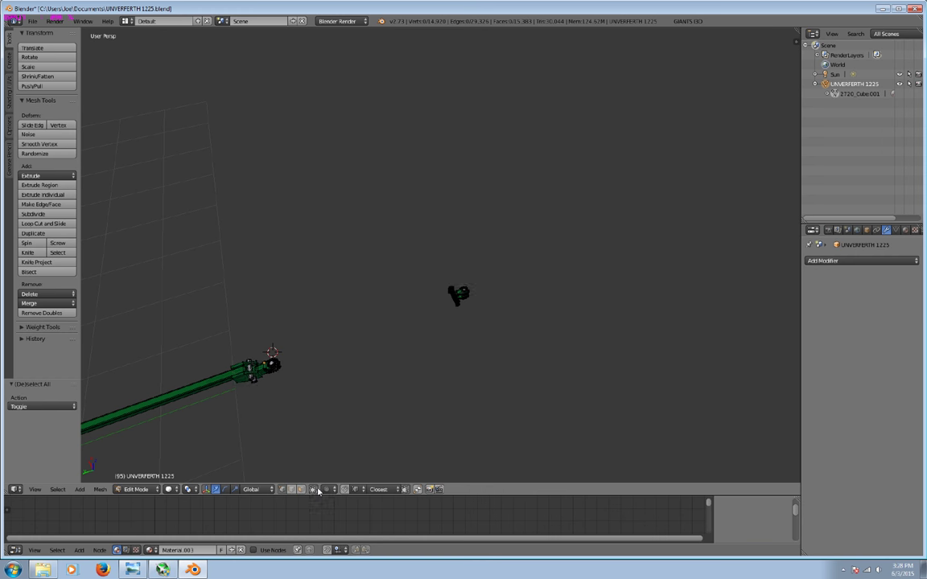
{"action": "scroll", "coordinate": [445, 356], "scroll_direction": "down", "scroll_amount": 5}
{"action": "left_click_drag", "start_coordinate": [445, 356], "coordinate": [469, 320]}
{"action": "right_click", "coordinate": [470, 320]}
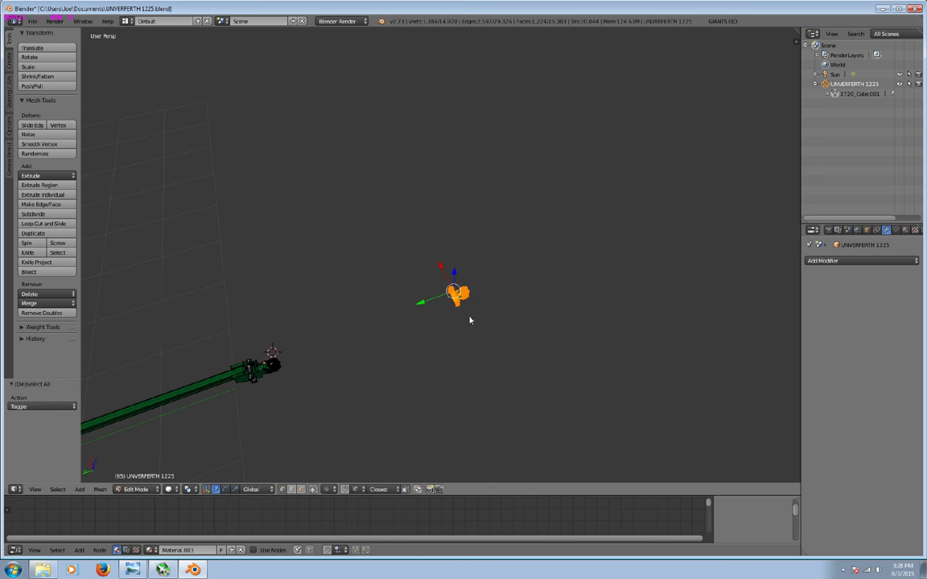
{"action": "key", "text": "x"}
{"action": "left_click", "coordinate": [470, 321]}
{"action": "middle_click_drag", "start_coordinate": [470, 320], "coordinate": [308, 391]}
Switch to Solid shading and select the lower diagonal frame beams with L.
{"action": "scroll", "coordinate": [543, 263], "scroll_direction": "up", "scroll_amount": 2}
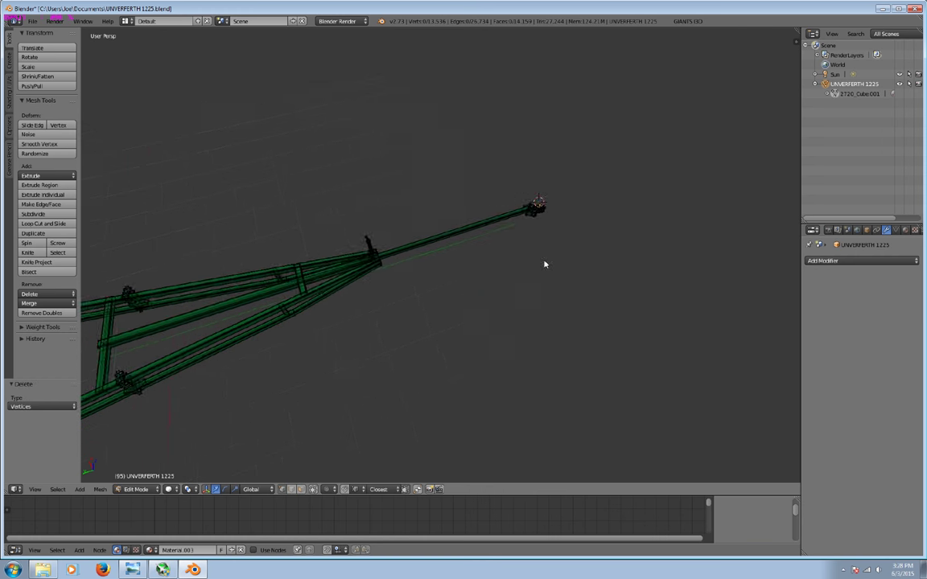
{"action": "scroll", "coordinate": [525, 316], "scroll_direction": "up", "scroll_amount": 4}
{"action": "scroll", "coordinate": [409, 424], "scroll_direction": "up", "scroll_amount": 4}
{"action": "left_click", "coordinate": [344, 489]}
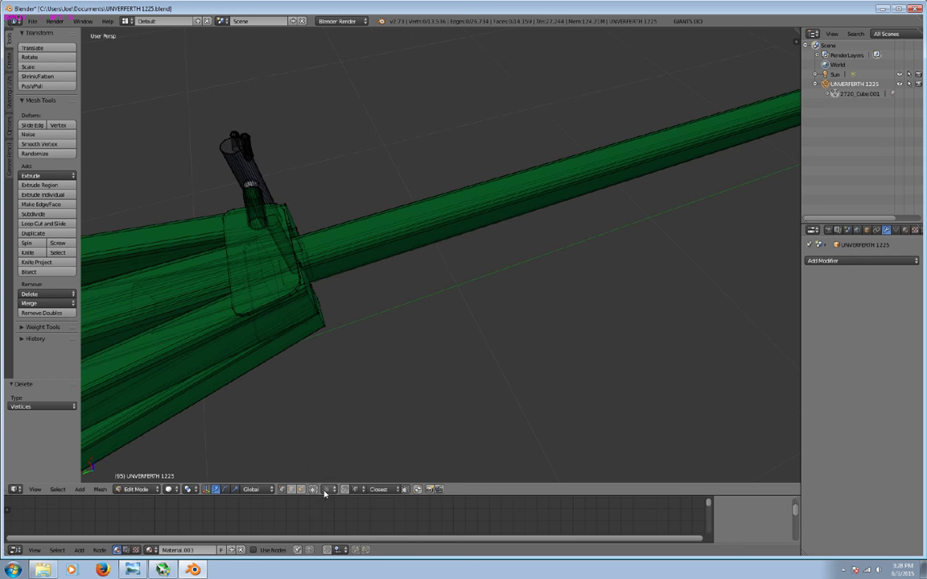
{"action": "mouse_move", "coordinate": [366, 441]}
{"action": "middle_mouse_down"}
{"action": "mouse_move", "coordinate": [356, 345]}
{"action": "mouse_move", "coordinate": [423, 337]}
{"action": "mouse_move", "coordinate": [490, 440]}
{"action": "mouse_move", "coordinate": [467, 438]}
{"action": "mouse_move", "coordinate": [495, 374]}
{"action": "mouse_move", "coordinate": [470, 366]}
{"action": "mouse_move", "coordinate": [498, 362]}
{"action": "mouse_move", "coordinate": [358, 393]}
{"action": "mouse_move", "coordinate": [424, 402]}
{"action": "middle_mouse_up"}
{"action": "scroll", "coordinate": [470, 438], "scroll_direction": "up", "scroll_amount": 2}
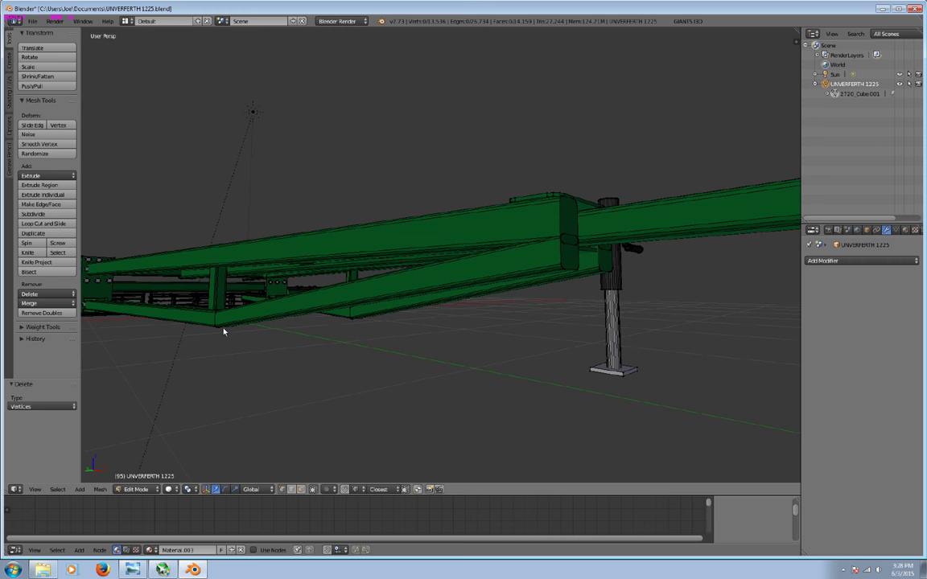
{"action": "key", "text": "l"}
{"action": "mouse_move", "coordinate": [324, 352]}
{"action": "middle_mouse_down"}
{"action": "mouse_move", "coordinate": [355, 355]}
{"action": "mouse_move", "coordinate": [348, 366]}
{"action": "mouse_move", "coordinate": [422, 392]}
{"action": "mouse_move", "coordinate": [288, 476]}
{"action": "middle_mouse_up"}
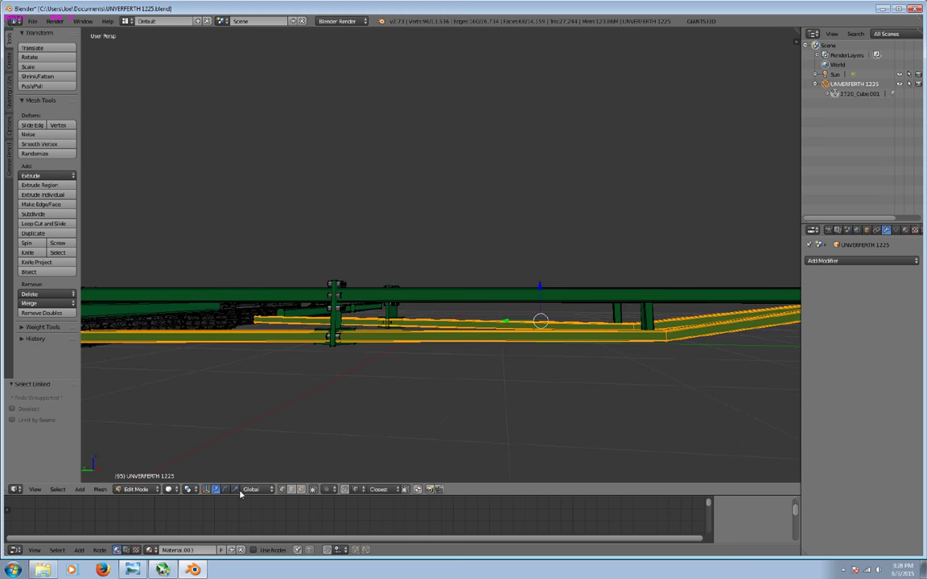
Scale the beams to 0.675 along Z and lower them 0.037.
{"action": "key", "text": "s"}
{"action": "key", "text": "z"}
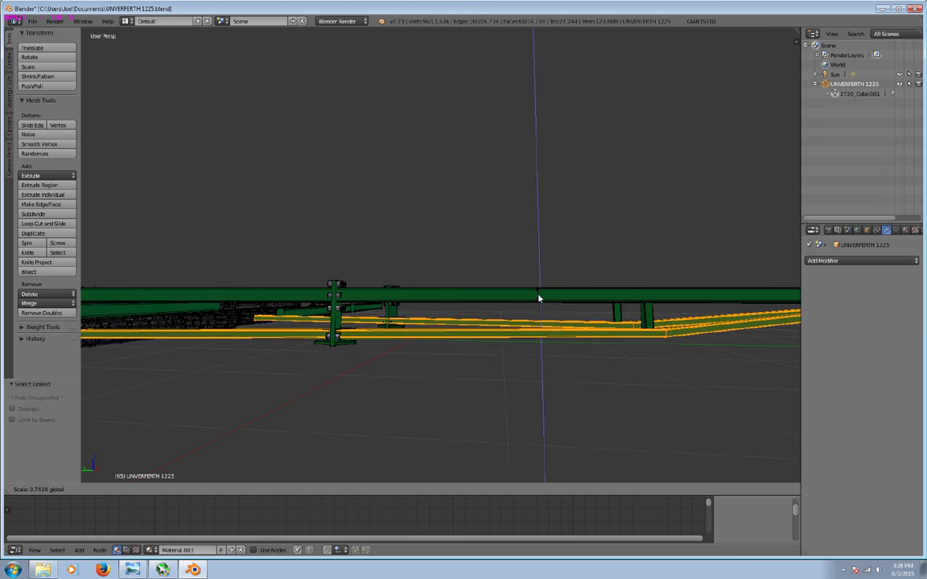
{"action": "left_click", "coordinate": [538, 298]}
{"action": "middle_click_drag", "start_coordinate": [538, 298], "coordinate": [291, 490]}
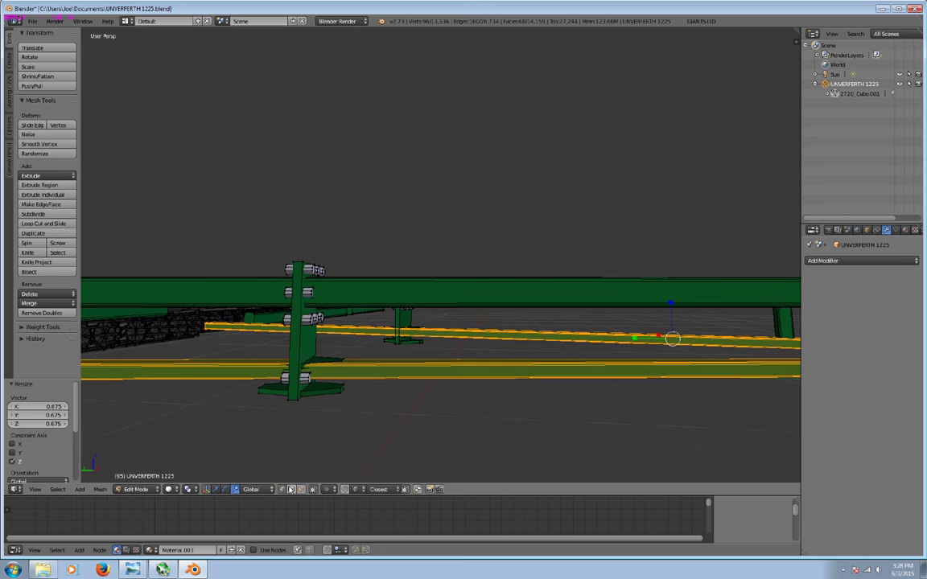
{"action": "key", "text": "g"}
{"action": "key", "text": "z"}
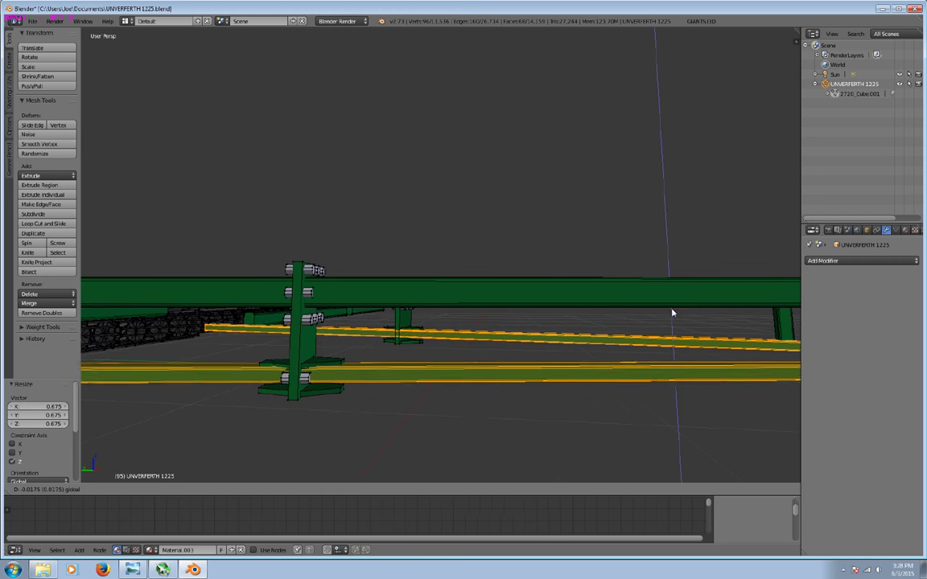
{"action": "left_click", "coordinate": [657, 330]}
{"action": "mouse_move", "coordinate": [656, 330]}
{"action": "middle_mouse_down"}
{"action": "mouse_move", "coordinate": [341, 441]}
{"action": "mouse_move", "coordinate": [515, 366]}
{"action": "mouse_move", "coordinate": [502, 417]}
{"action": "mouse_move", "coordinate": [374, 412]}
{"action": "middle_mouse_up"}
Select both small bars beside the post and shift them slightly along Z.
{"action": "key", "text": "a"}
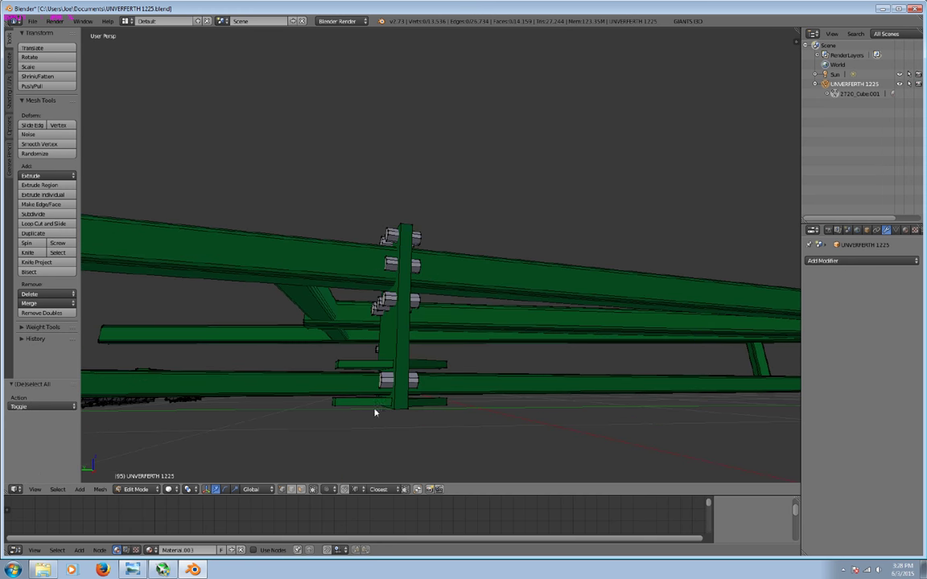
{"action": "key", "text": "l"}
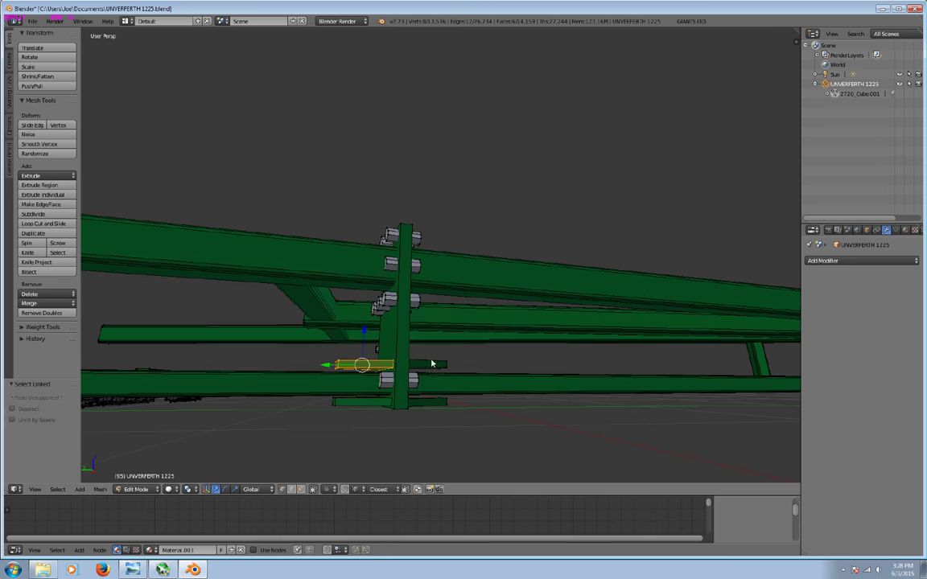
{"action": "mouse_move", "coordinate": [426, 375]}
{"action": "middle_mouse_down"}
{"action": "mouse_move", "coordinate": [524, 388]}
{"action": "mouse_move", "coordinate": [504, 402]}
{"action": "mouse_move", "coordinate": [499, 424]}
{"action": "middle_mouse_up"}
{"action": "scroll", "coordinate": [498, 424], "scroll_direction": "up", "scroll_amount": 3}
{"action": "scroll", "coordinate": [517, 407], "scroll_direction": "down", "scroll_amount": 2}
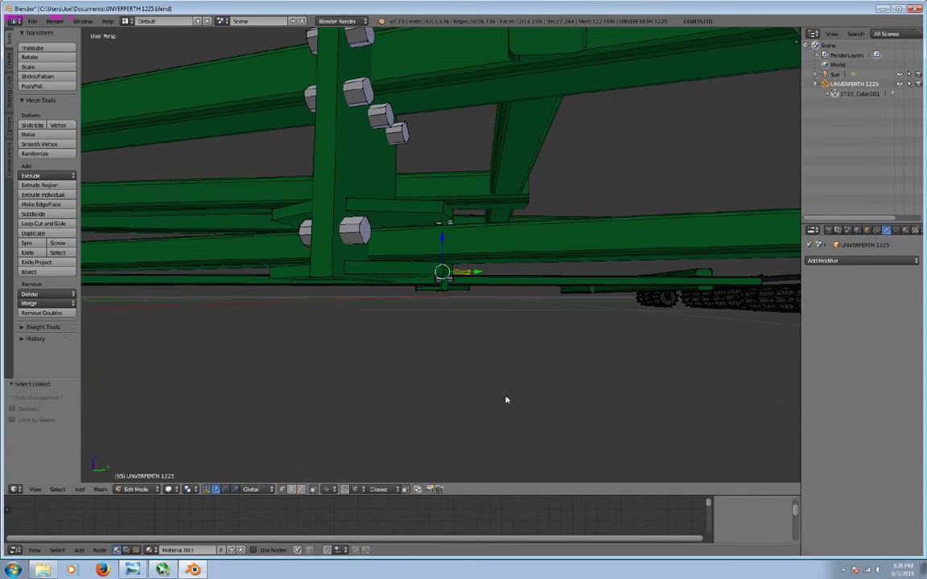
{"action": "key", "text": "l"}
{"action": "middle_click_drag", "start_coordinate": [438, 221], "coordinate": [440, 235]}
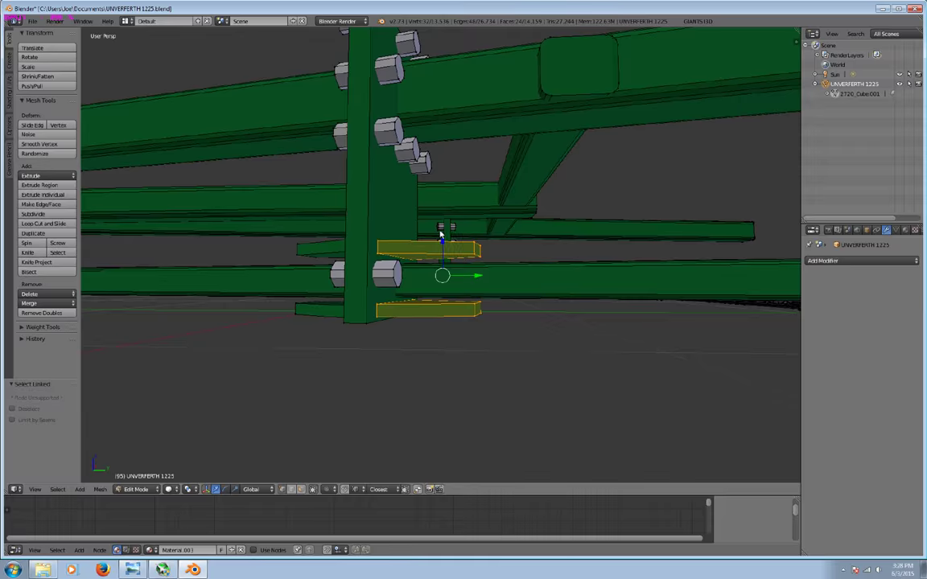
{"action": "left_click_drag", "start_coordinate": [443, 249], "coordinate": [444, 252]}
{"action": "left_click", "coordinate": [443, 251]}
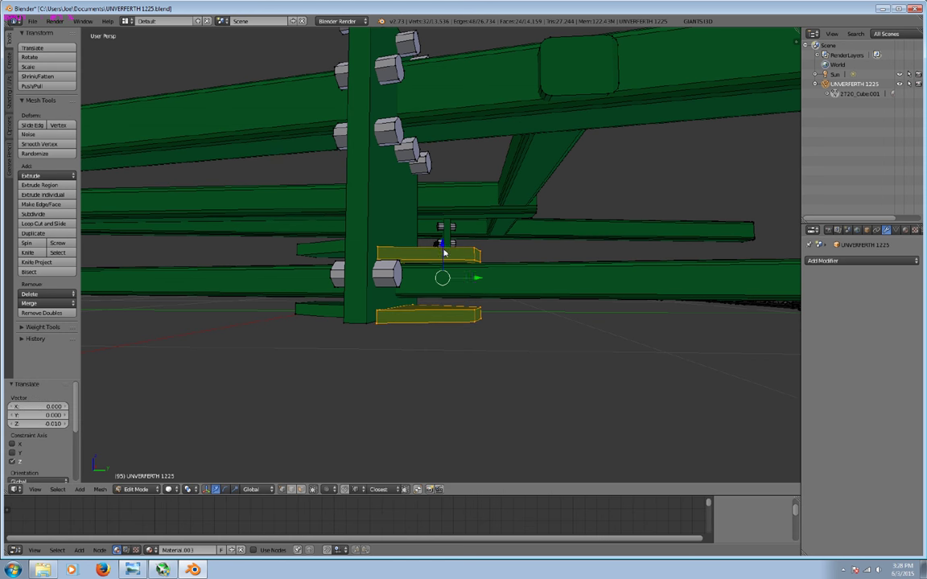
{"action": "key", "text": "a"}
Try selecting the lower bar, undo it, and select the small left bar instead.
{"action": "key", "text": "l"}
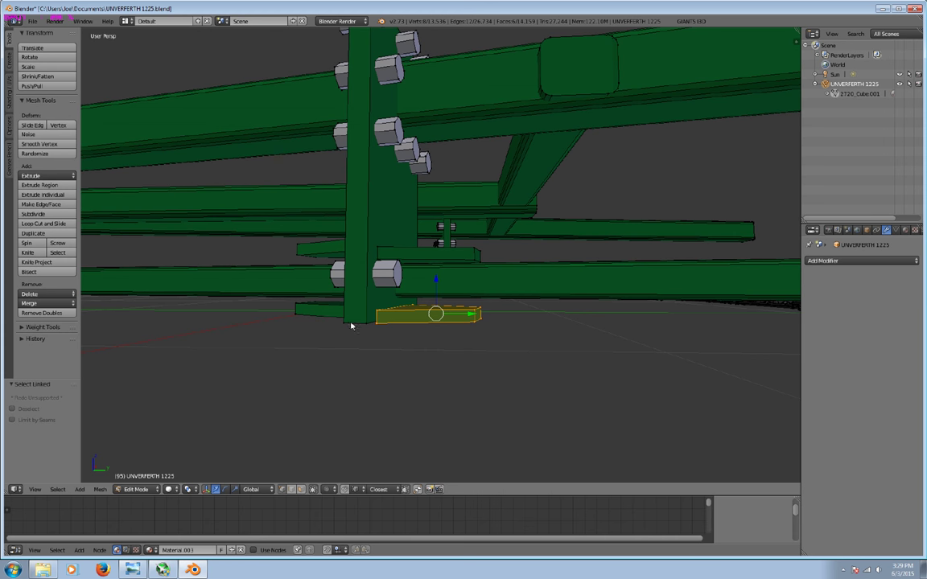
{"action": "key", "text": "ctrl+z"}
{"action": "key", "text": "ctrl+z"}
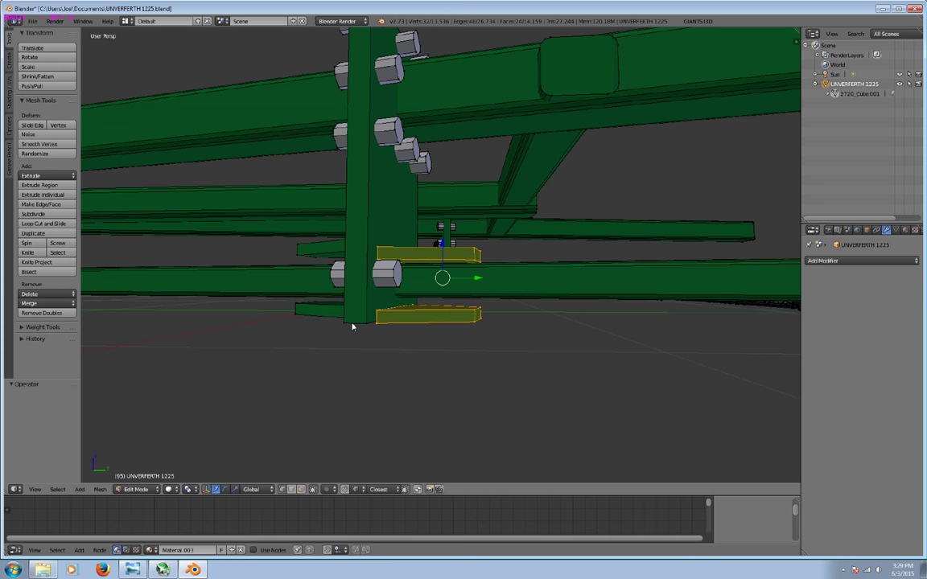
{"action": "key", "text": "l"}
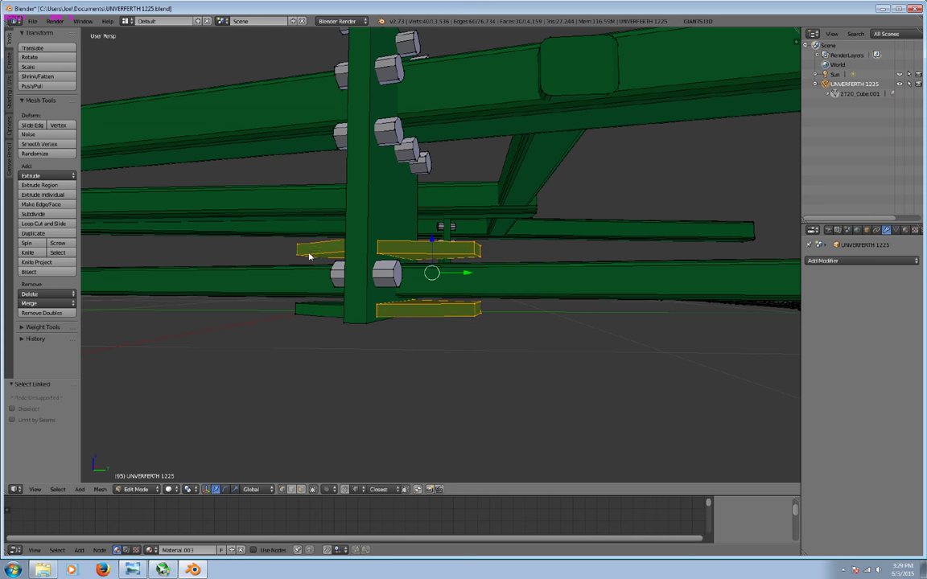
{"action": "mouse_move", "coordinate": [369, 325]}
{"action": "middle_mouse_down"}
{"action": "mouse_move", "coordinate": [296, 304]}
{"action": "mouse_move", "coordinate": [221, 337]}
{"action": "mouse_move", "coordinate": [460, 306]}
{"action": "mouse_move", "coordinate": [397, 350]}
{"action": "middle_mouse_up"}
{"action": "scroll", "coordinate": [466, 366], "scroll_direction": "up", "scroll_amount": 3}
{"action": "scroll", "coordinate": [471, 334], "scroll_direction": "up", "scroll_amount": 2}
Check the upper plate with numpad views facing the post, then select the lower plate.
{"action": "key", "text": "a"}
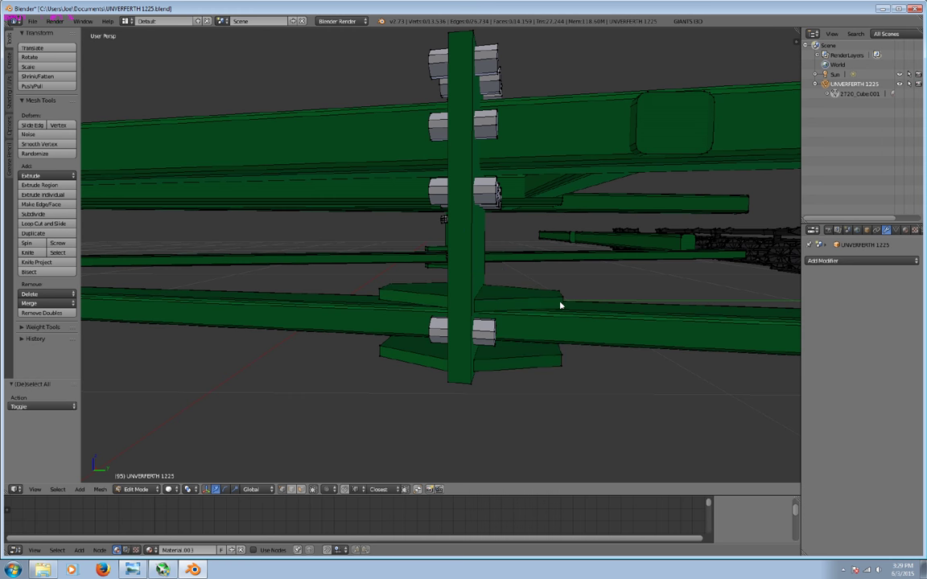
{"action": "key", "text": "l"}
{"action": "key", "text": "l"}
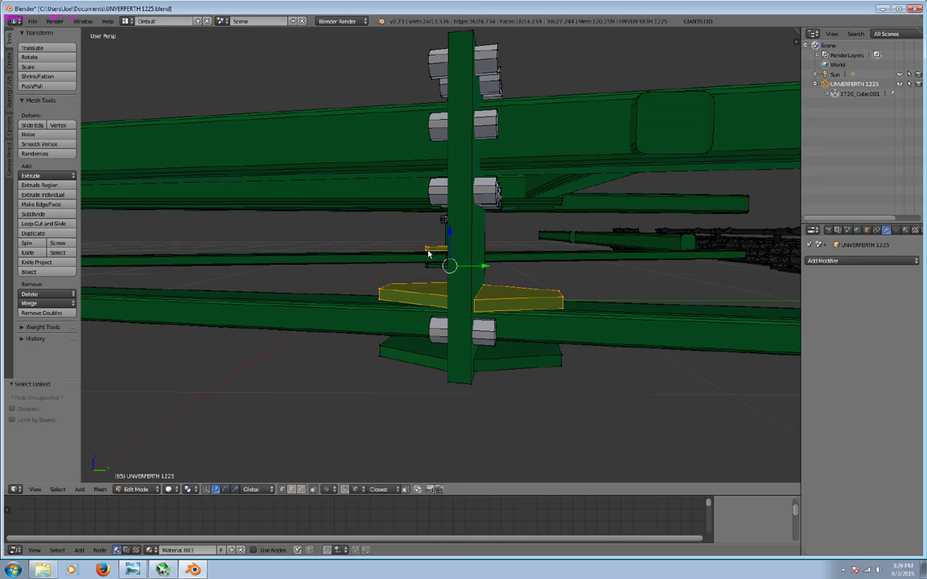
{"action": "key", "text": "KP_4"}
{"action": "key", "text": "KP_2"}
{"action": "key", "text": "KP_8"}
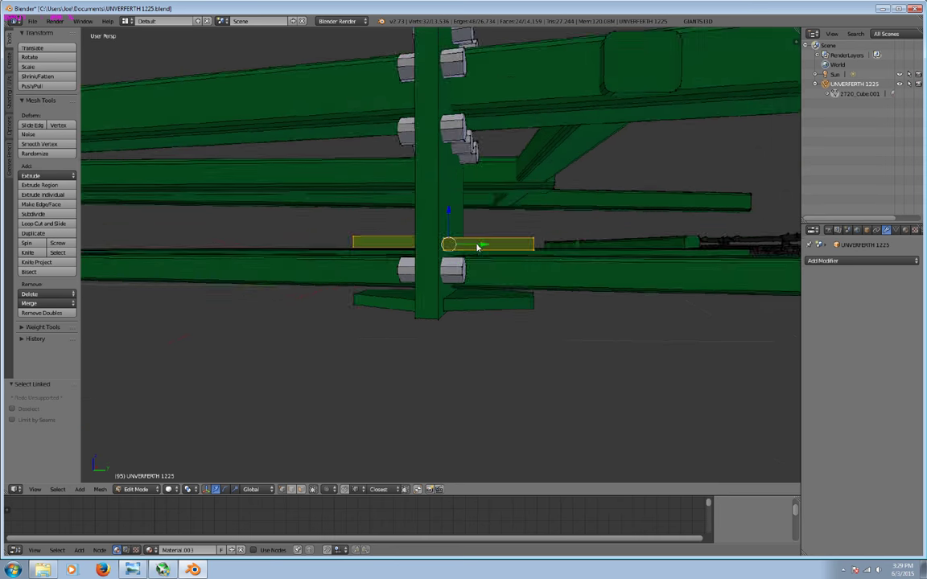
{"action": "key", "text": "KP_6"}
{"action": "key", "text": "KP_6"}
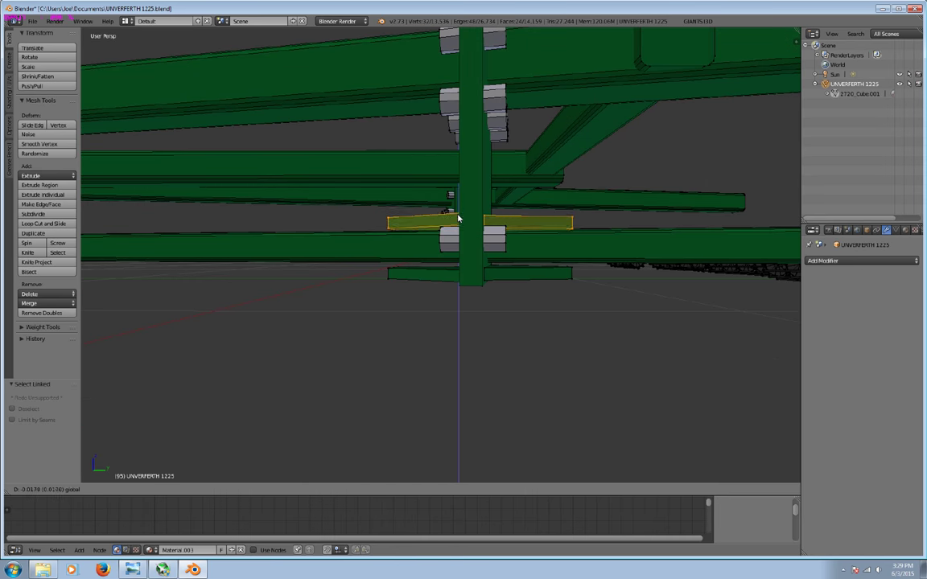
{"action": "key", "text": "a"}
{"action": "key", "text": "l"}
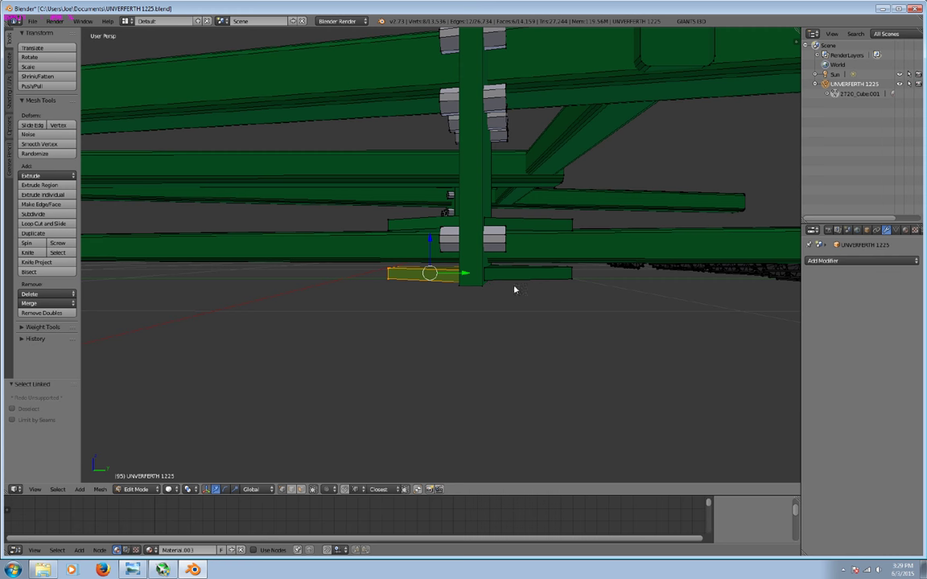
{"action": "middle_click_drag", "start_coordinate": [474, 285], "coordinate": [506, 275]}
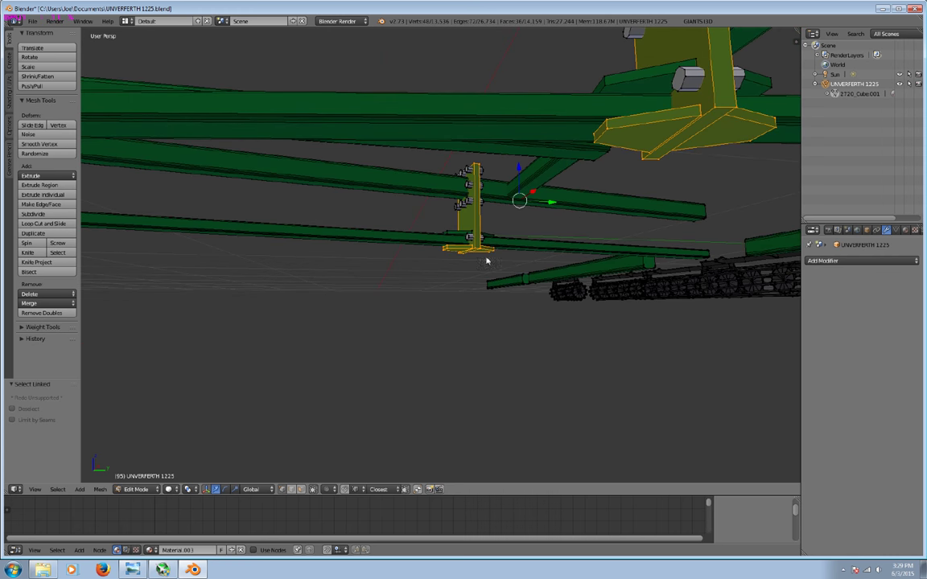
Circle-deselect the upper and lower posts so only the bottom plate stays selected.
{"action": "key", "text": "c"}
{"action": "key", "text": "Escape"}
{"action": "mouse_move", "coordinate": [496, 166]}
{"action": "middle_mouse_down"}
{"action": "mouse_move", "coordinate": [484, 170]}
{"action": "mouse_move", "coordinate": [586, 83]}
{"action": "mouse_move", "coordinate": [515, 96]}
{"action": "middle_mouse_up"}
{"action": "key", "text": "c"}
{"action": "key", "text": "Escape"}
{"action": "key", "text": "c"}
{"action": "key", "text": "Escape"}
{"action": "middle_click_drag", "start_coordinate": [496, 141], "coordinate": [433, 313]}
{"action": "scroll", "coordinate": [354, 463], "scroll_direction": "up", "scroll_amount": 1}
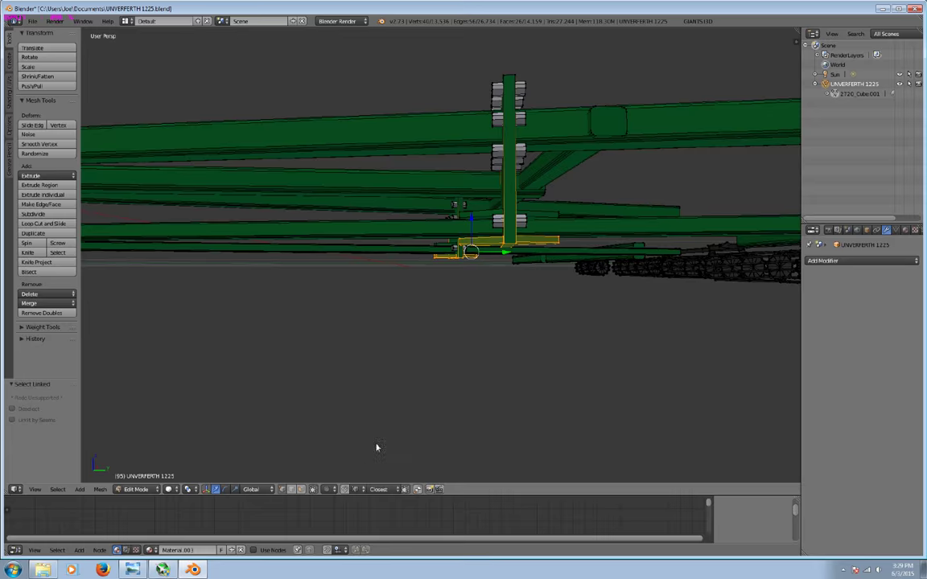
{"action": "scroll", "coordinate": [403, 410], "scroll_direction": "up", "scroll_amount": 1}
{"action": "scroll", "coordinate": [434, 366], "scroll_direction": "up", "scroll_amount": 1}
{"action": "scroll", "coordinate": [438, 360], "scroll_direction": "up", "scroll_amount": 1}
{"action": "middle_click_drag", "start_coordinate": [433, 367], "coordinate": [453, 272]}
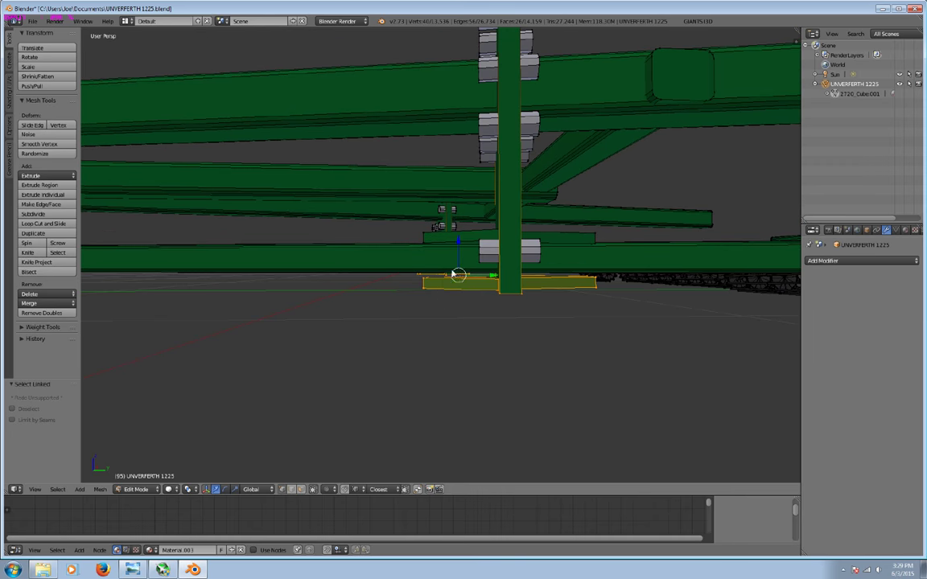
Raise the bottom plate 0.0132 along Z to sit flush under the beams.
{"action": "key", "text": "g"}
{"action": "key", "text": "z"}
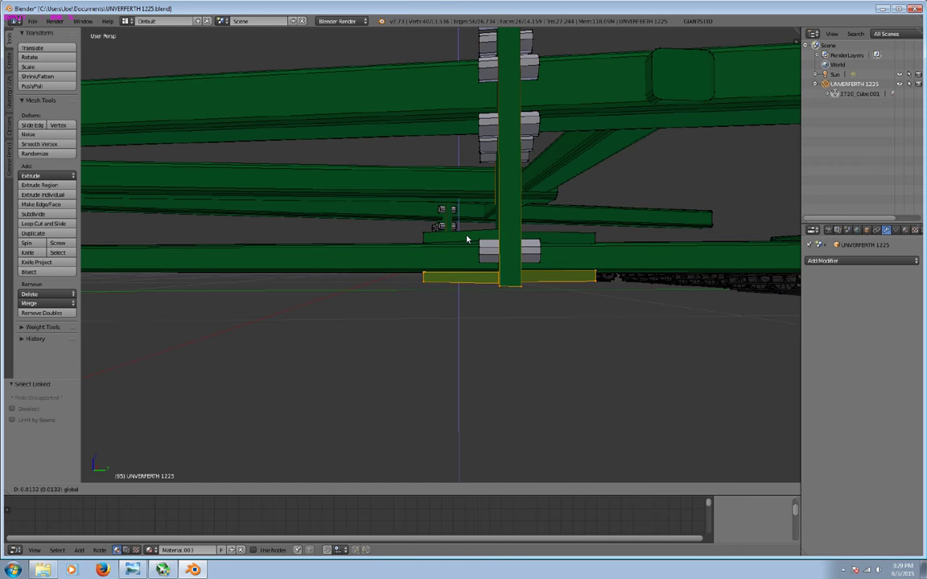
{"action": "left_click", "coordinate": [466, 241]}
{"action": "key", "text": "a"}
{"action": "mouse_move", "coordinate": [466, 241]}
{"action": "middle_mouse_down"}
{"action": "mouse_move", "coordinate": [465, 311]}
{"action": "mouse_move", "coordinate": [517, 316]}
{"action": "mouse_move", "coordinate": [460, 264]}
{"action": "middle_mouse_up"}
{"action": "scroll", "coordinate": [516, 317], "scroll_direction": "up", "scroll_amount": 3}
{"action": "scroll", "coordinate": [470, 331], "scroll_direction": "up", "scroll_amount": 2}
{"action": "scroll", "coordinate": [475, 289], "scroll_direction": "down", "scroll_amount": 1}
{"action": "middle_click_drag", "start_coordinate": [486, 317], "coordinate": [456, 288]}
Select the top bolts, wedge piece and bolted plate, and shift them left along X.
{"action": "key", "text": "l"}
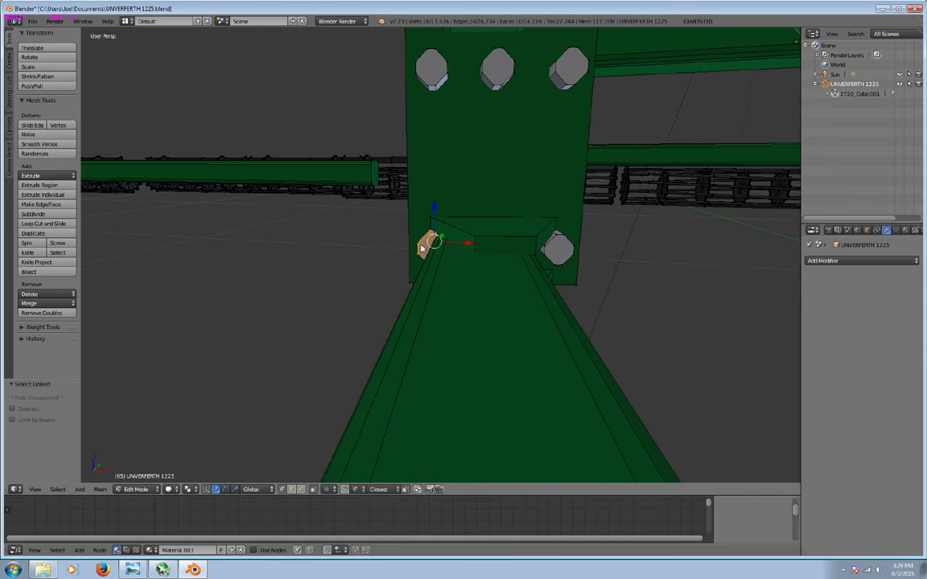
{"action": "key", "text": "l"}
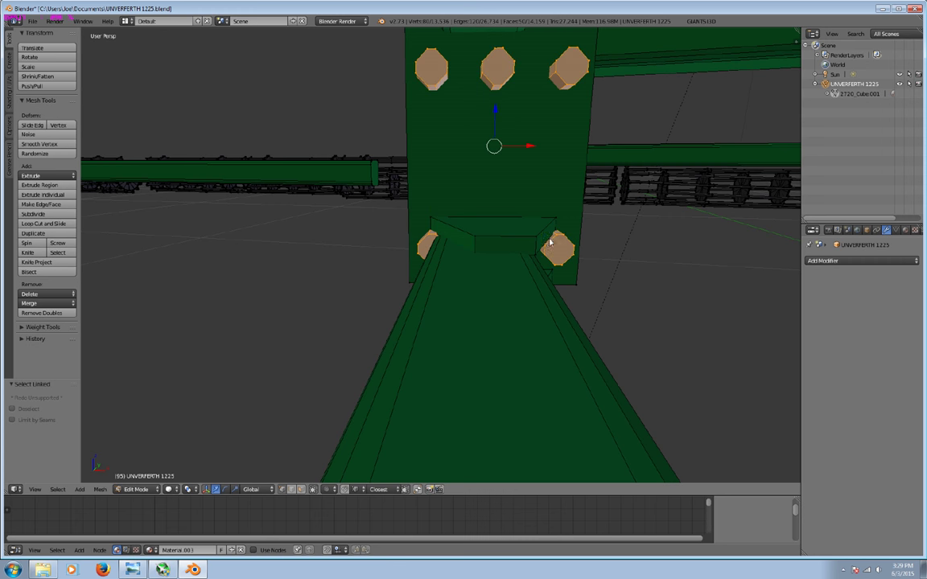
{"action": "key", "text": "l"}
{"action": "mouse_move", "coordinate": [559, 265]}
{"action": "middle_mouse_down"}
{"action": "mouse_move", "coordinate": [595, 252]}
{"action": "mouse_move", "coordinate": [580, 290]}
{"action": "mouse_move", "coordinate": [566, 284]}
{"action": "middle_mouse_up"}
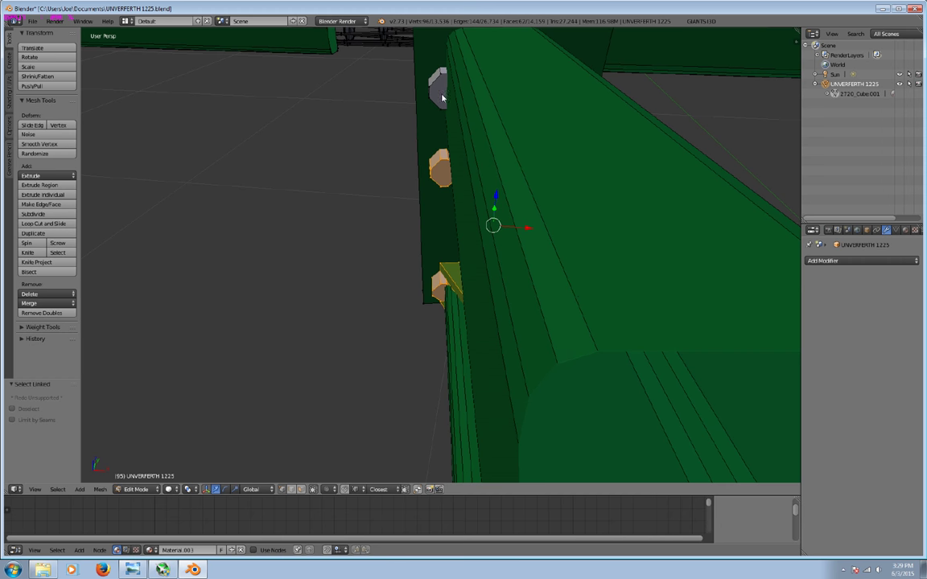
{"action": "key", "text": "l"}
{"action": "middle_click_drag", "start_coordinate": [442, 96], "coordinate": [442, 122]}
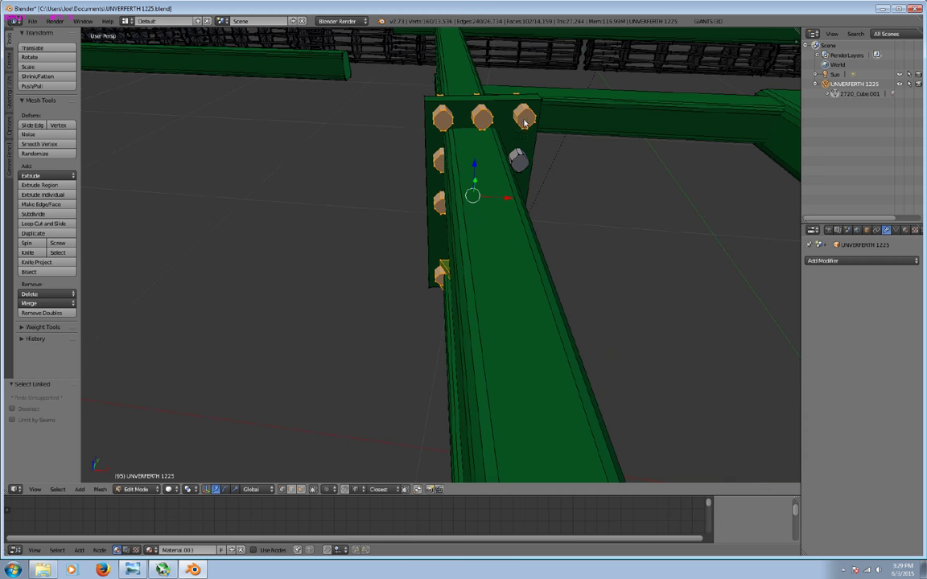
{"action": "key", "text": "l"}
{"action": "mouse_move", "coordinate": [544, 99]}
{"action": "middle_mouse_down"}
{"action": "mouse_move", "coordinate": [528, 119]}
{"action": "mouse_move", "coordinate": [524, 100]}
{"action": "middle_mouse_up"}
{"action": "key", "text": "g"}
{"action": "key", "text": "x"}
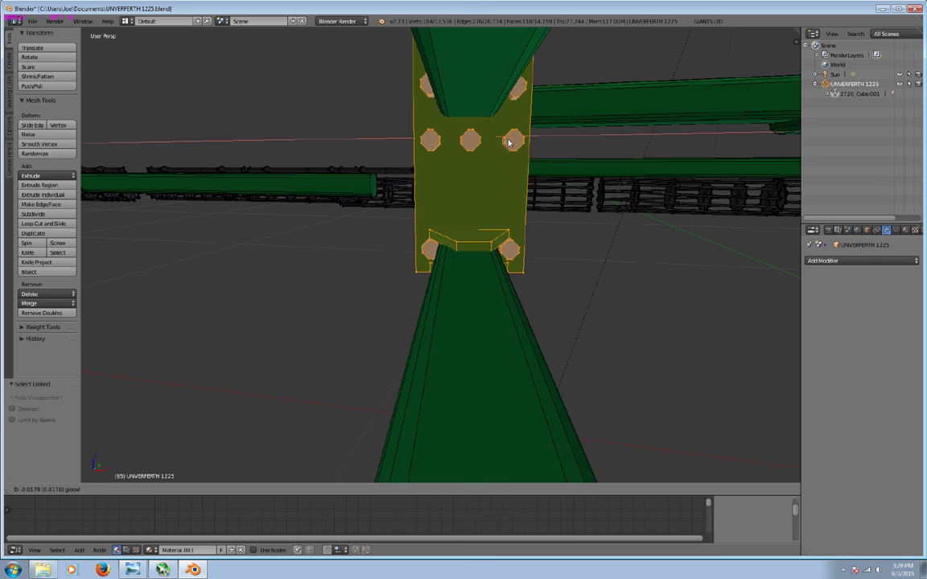
{"action": "left_click", "coordinate": [507, 145]}
{"action": "key", "text": "a"}
Select the bolt and lower and upper plates under the green beams.
{"action": "mouse_move", "coordinate": [517, 229]}
{"action": "middle_mouse_down"}
{"action": "mouse_move", "coordinate": [600, 277]}
{"action": "mouse_move", "coordinate": [374, 275]}
{"action": "middle_mouse_up"}
{"action": "scroll", "coordinate": [373, 275], "scroll_direction": "up", "scroll_amount": 5}
{"action": "mouse_move", "coordinate": [500, 300]}
{"action": "middle_mouse_down"}
{"action": "mouse_move", "coordinate": [581, 290]}
{"action": "mouse_move", "coordinate": [501, 203]}
{"action": "middle_mouse_up"}
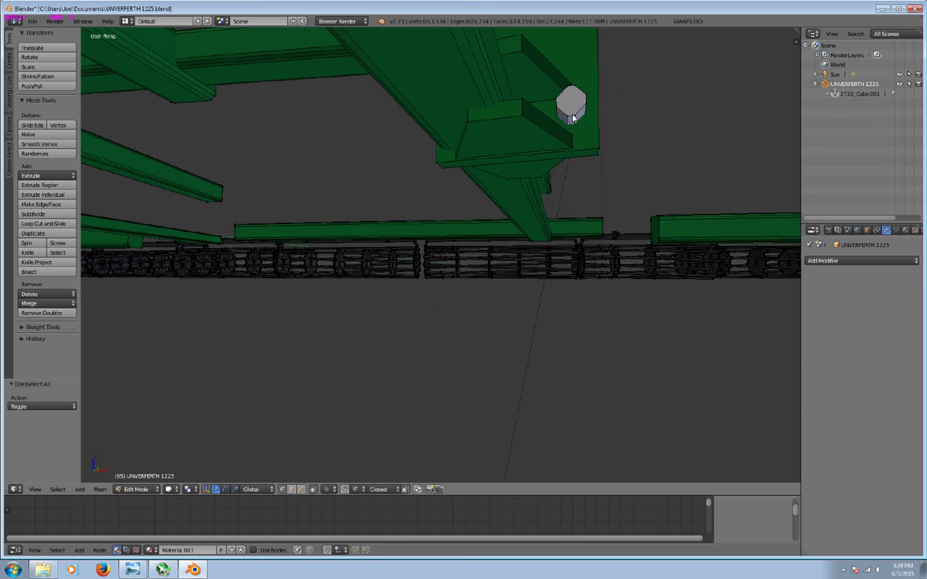
{"action": "key", "text": "l"}
{"action": "key", "text": "l"}
{"action": "key", "text": "l"}
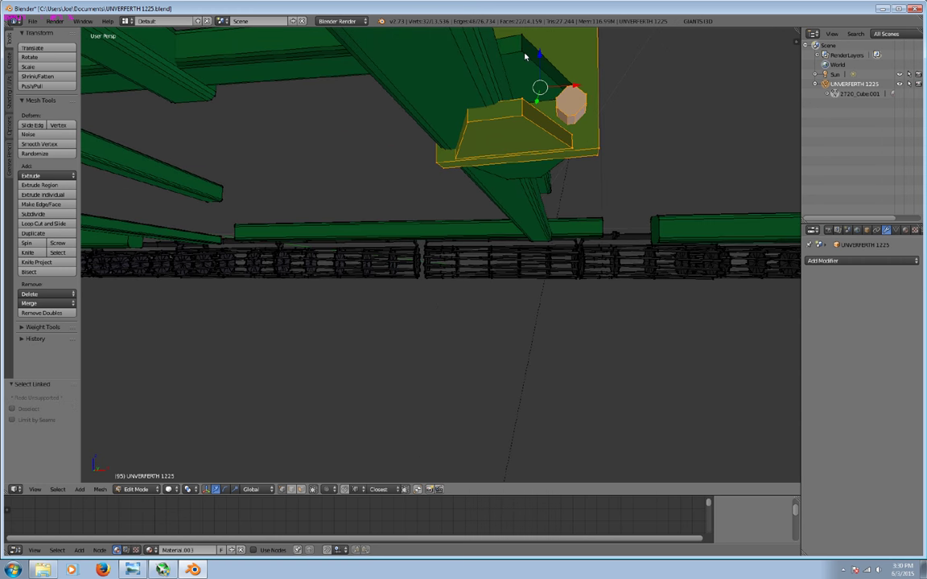
{"action": "key", "text": "l"}
{"action": "middle_click_drag", "start_coordinate": [524, 56], "coordinate": [534, 102]}
Slide the selected plate 0.054 along the X axis and check it.
{"action": "key", "text": "l"}
{"action": "mouse_move", "coordinate": [555, 174]}
{"action": "middle_mouse_down"}
{"action": "mouse_move", "coordinate": [561, 200]}
{"action": "mouse_move", "coordinate": [548, 201]}
{"action": "middle_mouse_up"}
{"action": "key", "text": "l"}
{"action": "mouse_move", "coordinate": [581, 91]}
{"action": "middle_mouse_down"}
{"action": "mouse_move", "coordinate": [595, 99]}
{"action": "mouse_move", "coordinate": [565, 174]}
{"action": "mouse_move", "coordinate": [487, 243]}
{"action": "middle_mouse_up"}
{"action": "key", "text": "l"}
{"action": "mouse_move", "coordinate": [509, 82]}
{"action": "middle_mouse_down"}
{"action": "mouse_move", "coordinate": [519, 149]}
{"action": "mouse_move", "coordinate": [519, 140]}
{"action": "mouse_move", "coordinate": [496, 222]}
{"action": "mouse_move", "coordinate": [522, 181]}
{"action": "middle_mouse_up"}
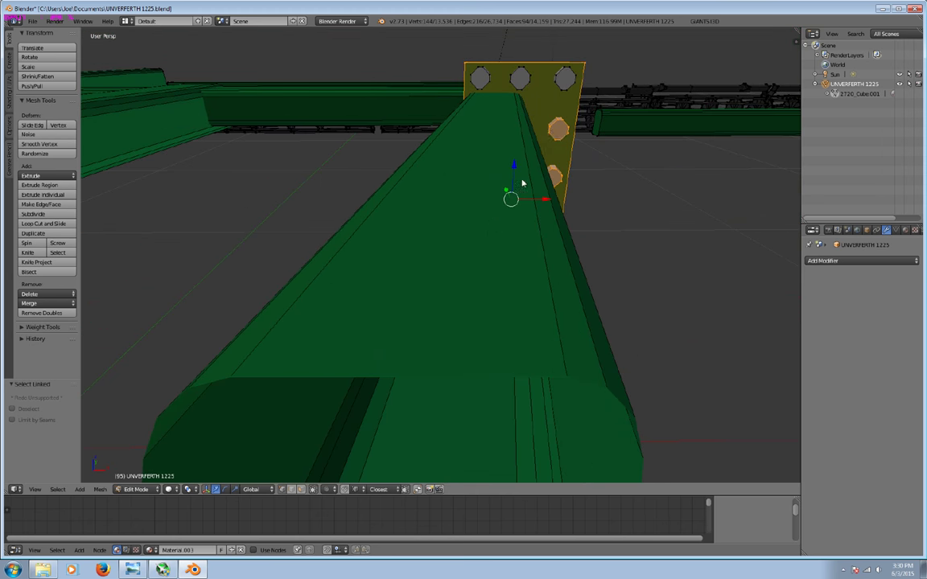
{"action": "left_click_drag", "start_coordinate": [548, 174], "coordinate": [525, 185]}
{"action": "mouse_move", "coordinate": [525, 185]}
{"action": "middle_mouse_down"}
{"action": "mouse_move", "coordinate": [542, 161]}
{"action": "mouse_move", "coordinate": [530, 166]}
{"action": "mouse_move", "coordinate": [535, 186]}
{"action": "mouse_move", "coordinate": [550, 180]}
{"action": "mouse_move", "coordinate": [544, 171]}
{"action": "mouse_move", "coordinate": [565, 167]}
{"action": "middle_mouse_up"}
{"action": "key", "text": "a"}
Try moving the nearby bolt, then cancel and clear the selection.
{"action": "key", "text": "l"}
{"action": "key", "text": "g"}
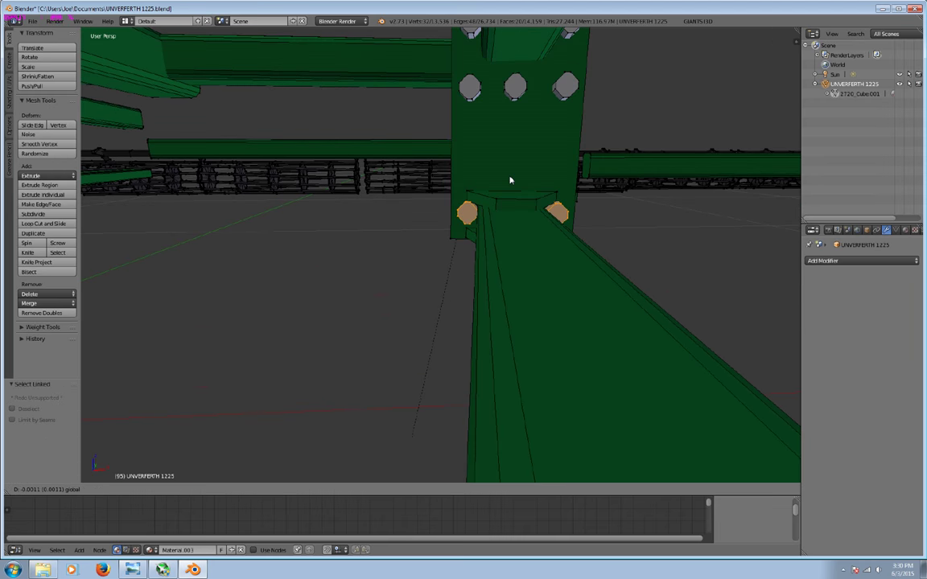
{"action": "key", "text": "Escape"}
{"action": "key", "text": "a"}
{"action": "mouse_move", "coordinate": [509, 184]}
{"action": "middle_mouse_down"}
{"action": "mouse_move", "coordinate": [400, 250]}
{"action": "mouse_move", "coordinate": [554, 250]}
{"action": "mouse_move", "coordinate": [697, 227]}
{"action": "mouse_move", "coordinate": [413, 219]}
{"action": "mouse_move", "coordinate": [485, 292]}
{"action": "mouse_move", "coordinate": [277, 212]}
{"action": "middle_mouse_up"}
Inspect the two grey bolts around the hinge plate, then select the whole crossbar.
{"action": "key", "text": "l"}
{"action": "middle_click_drag", "start_coordinate": [222, 184], "coordinate": [322, 188]}
{"action": "key", "text": "l"}
{"action": "middle_click_drag", "start_coordinate": [415, 205], "coordinate": [434, 154]}
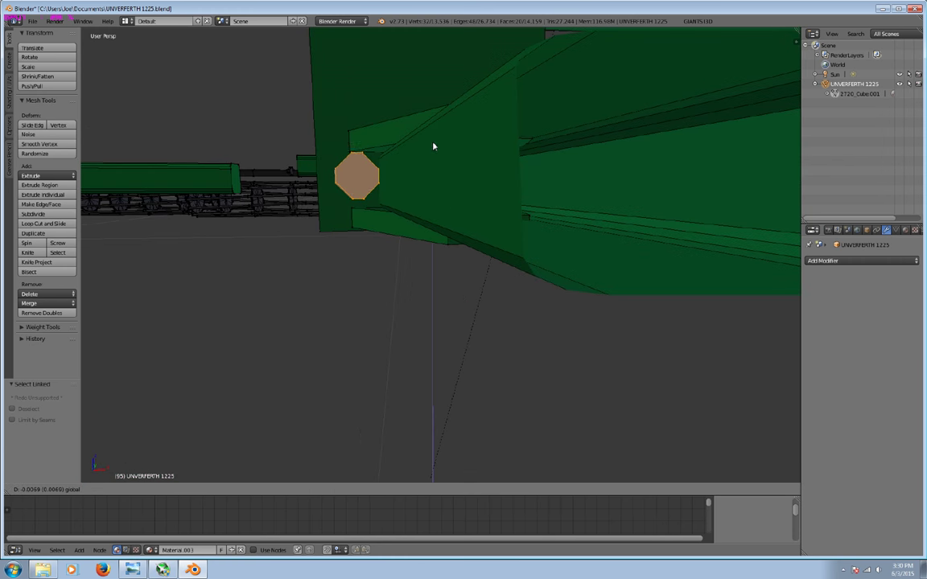
{"action": "key", "text": "a"}
{"action": "mouse_move", "coordinate": [325, 225]}
{"action": "middle_mouse_down"}
{"action": "mouse_move", "coordinate": [376, 250]}
{"action": "mouse_move", "coordinate": [475, 345]}
{"action": "mouse_move", "coordinate": [437, 350]}
{"action": "mouse_move", "coordinate": [584, 298]}
{"action": "mouse_move", "coordinate": [428, 316]}
{"action": "mouse_move", "coordinate": [556, 281]}
{"action": "mouse_move", "coordinate": [543, 337]}
{"action": "mouse_move", "coordinate": [514, 329]}
{"action": "mouse_move", "coordinate": [380, 335]}
{"action": "mouse_move", "coordinate": [385, 359]}
{"action": "middle_mouse_up"}
{"action": "key", "text": "l"}
Turn on X-ray and try moving the crossbar's end face along X.
{"action": "left_click", "coordinate": [310, 490]}
{"action": "key", "text": "c"}
{"action": "mouse_move", "coordinate": [453, 362]}
{"action": "middle_mouse_down"}
{"action": "mouse_move", "coordinate": [475, 307]}
{"action": "mouse_move", "coordinate": [418, 304]}
{"action": "mouse_move", "coordinate": [452, 360]}
{"action": "mouse_move", "coordinate": [490, 313]}
{"action": "mouse_move", "coordinate": [533, 306]}
{"action": "mouse_move", "coordinate": [482, 331]}
{"action": "mouse_move", "coordinate": [543, 339]}
{"action": "mouse_move", "coordinate": [504, 351]}
{"action": "mouse_move", "coordinate": [506, 364]}
{"action": "middle_mouse_up"}
{"action": "key", "text": "Escape"}
{"action": "key", "text": "g"}
{"action": "key", "text": "x"}
{"action": "key", "text": "Escape"}
{"action": "key", "text": "a"}
Brush-select part of the crossbar to inspect it, then orbit to the lower hitch.
{"action": "scroll", "coordinate": [483, 331], "scroll_direction": "up", "scroll_amount": 3}
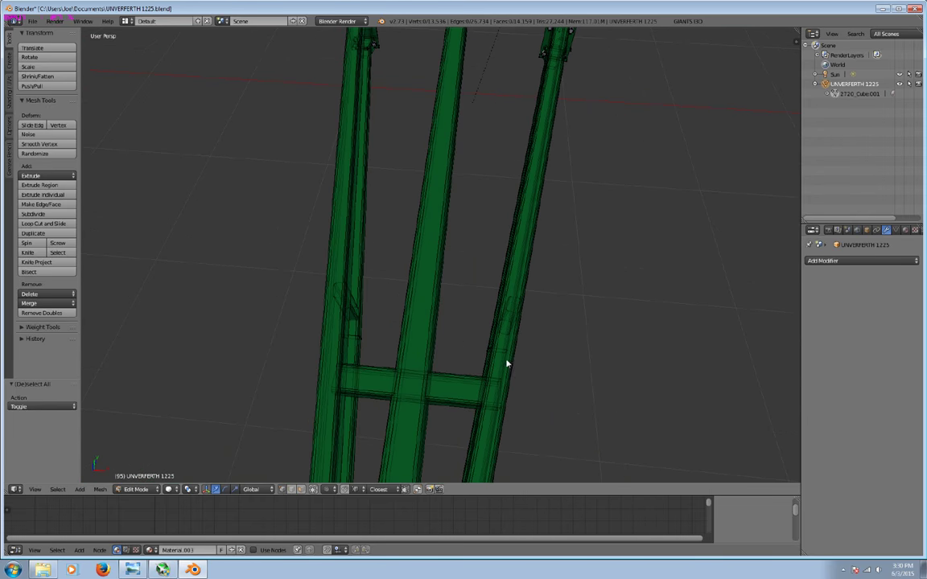
{"action": "key", "text": "c"}
{"action": "left_click", "coordinate": [508, 427]}
{"action": "right_click", "coordinate": [511, 428]}
{"action": "middle_click_drag", "start_coordinate": [513, 428], "coordinate": [509, 404]}
{"action": "key", "text": "a"}
{"action": "scroll", "coordinate": [528, 351], "scroll_direction": "down", "scroll_amount": 4}
{"action": "mouse_move", "coordinate": [527, 351]}
{"action": "middle_mouse_down"}
{"action": "mouse_move", "coordinate": [448, 441]}
{"action": "mouse_move", "coordinate": [321, 462]}
{"action": "middle_mouse_up"}
{"action": "mouse_move", "coordinate": [357, 432]}
{"action": "middle_mouse_down"}
{"action": "mouse_move", "coordinate": [344, 491]}
{"action": "mouse_move", "coordinate": [341, 455]}
{"action": "mouse_move", "coordinate": [456, 374]}
{"action": "mouse_move", "coordinate": [401, 374]}
{"action": "middle_mouse_up"}
{"action": "scroll", "coordinate": [407, 407], "scroll_direction": "up", "scroll_amount": 4}
{"action": "scroll", "coordinate": [457, 374], "scroll_direction": "up", "scroll_amount": 5}
Raise the front tongue block's end faces 0.153 along Z, with a small follow-up nudge.
{"action": "key", "text": "c"}
{"action": "mouse_move", "coordinate": [265, 300]}
{"action": "left_mouse_down"}
{"action": "mouse_move", "coordinate": [256, 314]}
{"action": "mouse_move", "coordinate": [505, 292]}
{"action": "left_mouse_up"}
{"action": "key", "text": "Escape"}
{"action": "key", "text": "g"}
{"action": "key", "text": "z"}
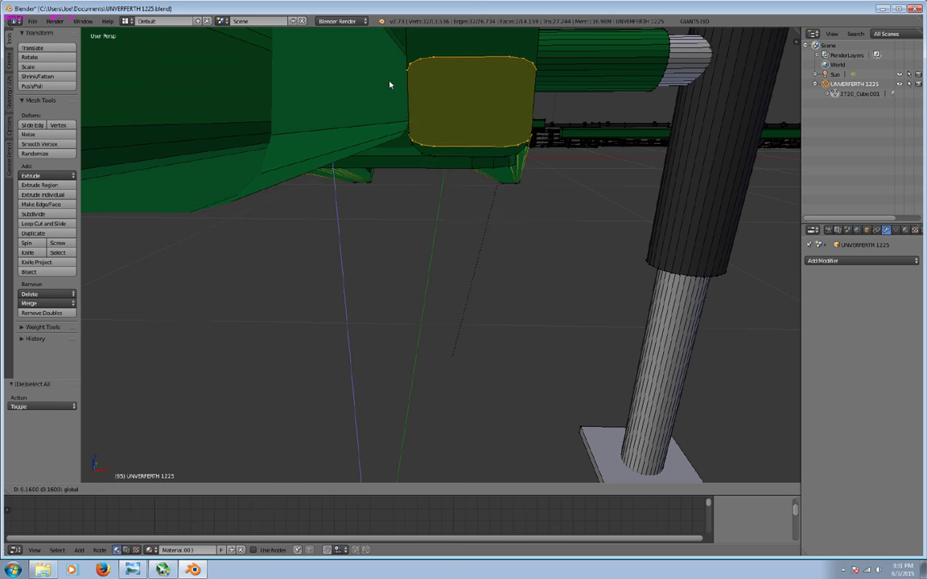
{"action": "left_click", "coordinate": [386, 92]}
{"action": "scroll", "coordinate": [474, 221], "scroll_direction": "down", "scroll_amount": 5}
{"action": "mouse_move", "coordinate": [518, 207]}
{"action": "middle_mouse_down"}
{"action": "mouse_move", "coordinate": [631, 203]}
{"action": "mouse_move", "coordinate": [394, 281]}
{"action": "mouse_move", "coordinate": [475, 212]}
{"action": "middle_mouse_up"}
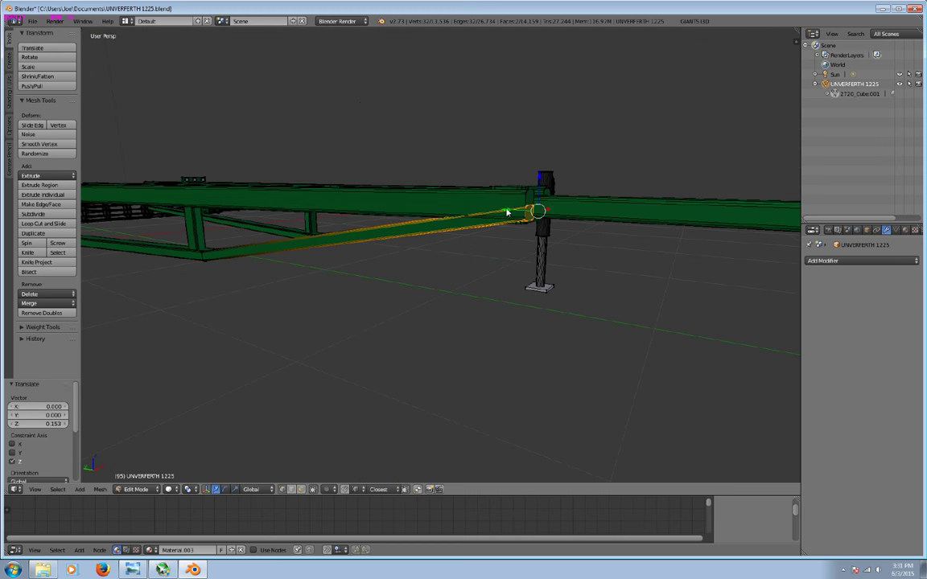
{"action": "key", "text": "g"}
{"action": "left_click", "coordinate": [505, 211]}
{"action": "key", "text": "a"}
Select the linked cross-member to inspect the frame beams, then turn the hitch toward view.
{"action": "scroll", "coordinate": [515, 257], "scroll_direction": "up", "scroll_amount": 4}
{"action": "mouse_move", "coordinate": [521, 277]}
{"action": "middle_mouse_down"}
{"action": "mouse_move", "coordinate": [486, 267]}
{"action": "mouse_move", "coordinate": [493, 295]}
{"action": "middle_mouse_up"}
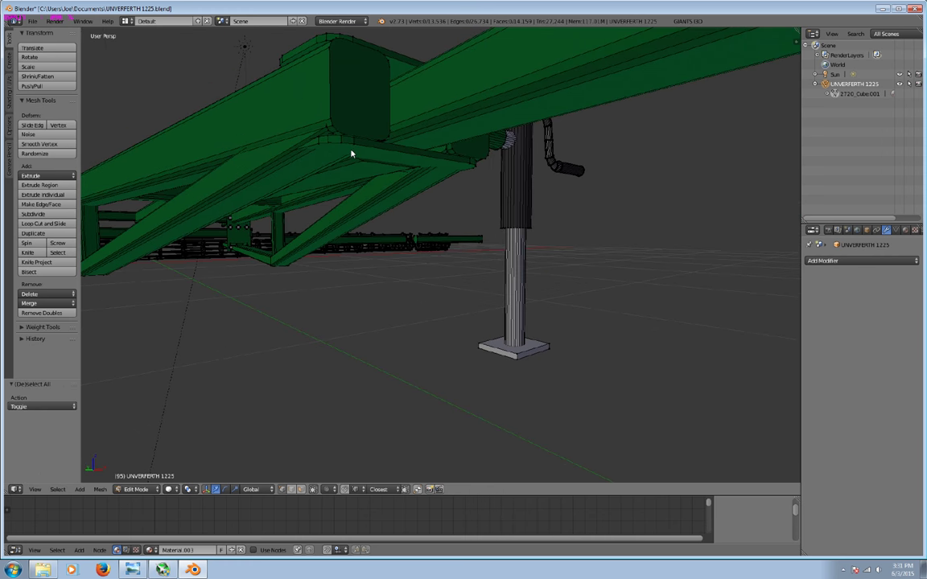
{"action": "key", "text": "l"}
{"action": "mouse_move", "coordinate": [388, 155]}
{"action": "middle_mouse_down"}
{"action": "mouse_move", "coordinate": [383, 204]}
{"action": "mouse_move", "coordinate": [448, 400]}
{"action": "middle_mouse_up"}
{"action": "key", "text": "a"}
{"action": "scroll", "coordinate": [477, 383], "scroll_direction": "down", "scroll_amount": 5}
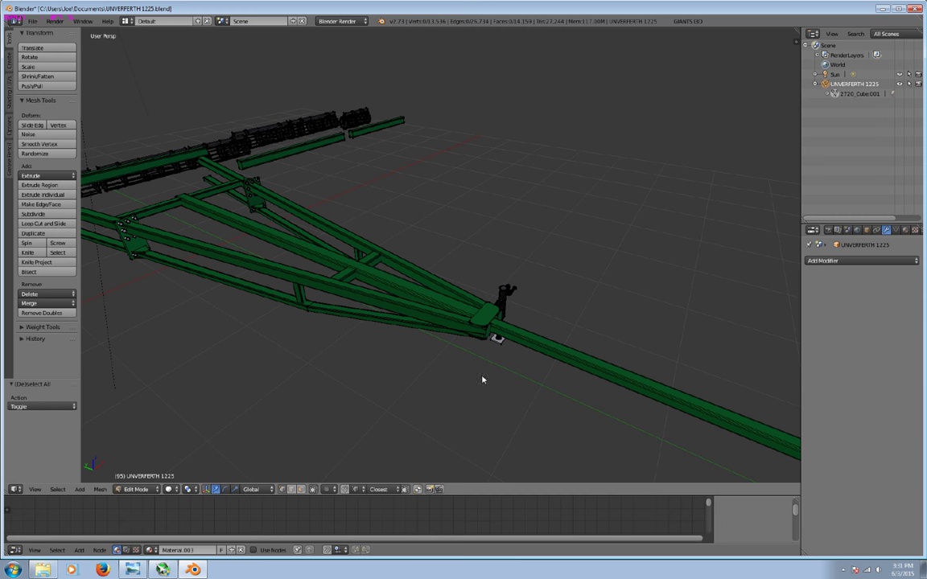
{"action": "mouse_move", "coordinate": [476, 381]}
{"action": "middle_mouse_down"}
{"action": "mouse_move", "coordinate": [434, 398]}
{"action": "mouse_move", "coordinate": [411, 388]}
{"action": "mouse_move", "coordinate": [420, 394]}
{"action": "mouse_move", "coordinate": [347, 414]}
{"action": "mouse_move", "coordinate": [503, 364]}
{"action": "mouse_move", "coordinate": [436, 330]}
{"action": "middle_mouse_up"}
{"action": "scroll", "coordinate": [431, 396], "scroll_direction": "up", "scroll_amount": 2}
{"action": "scroll", "coordinate": [427, 397], "scroll_direction": "up", "scroll_amount": 2}
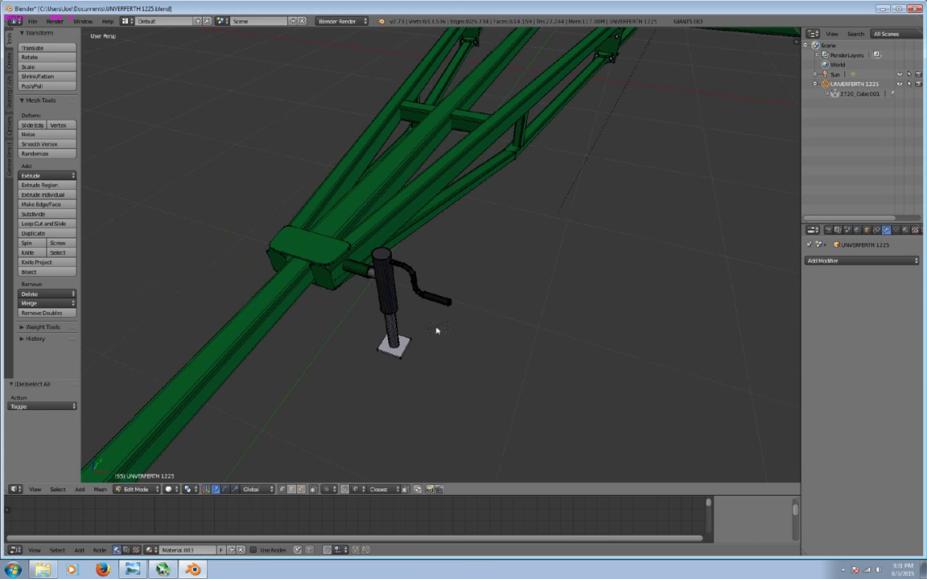
Select the jack's cylinder, tube and base plate and slide the jack along X.
{"action": "key", "text": "l"}
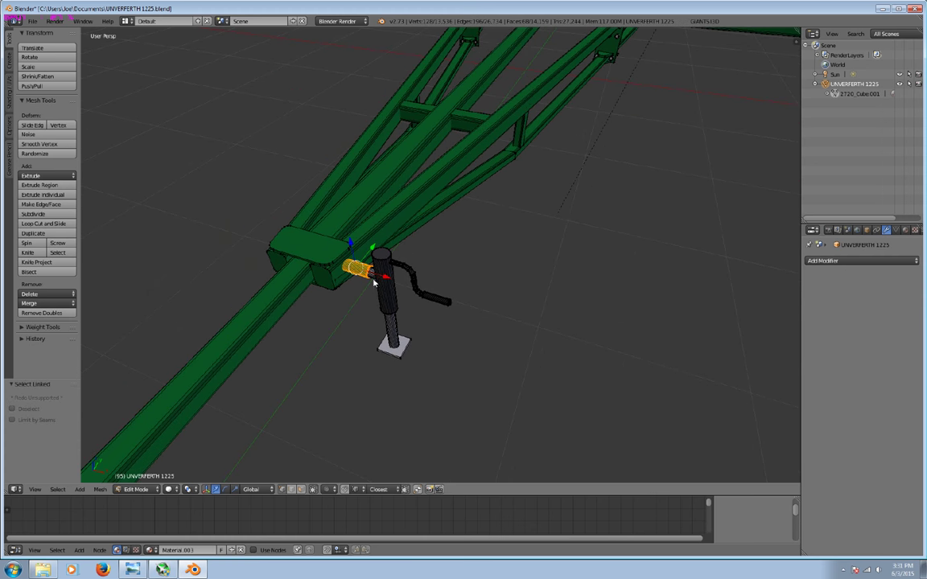
{"action": "key", "text": "l"}
{"action": "key", "text": "l"}
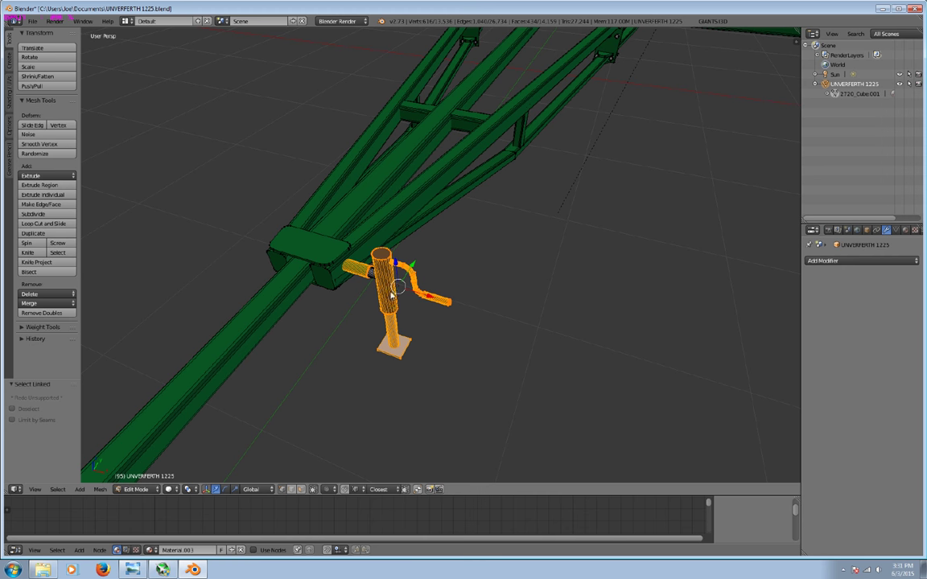
{"action": "mouse_move", "coordinate": [378, 282]}
{"action": "middle_mouse_down"}
{"action": "mouse_move", "coordinate": [475, 257]}
{"action": "mouse_move", "coordinate": [485, 234]}
{"action": "mouse_move", "coordinate": [471, 233]}
{"action": "middle_mouse_up"}
{"action": "key", "text": "g"}
{"action": "key", "text": "x"}
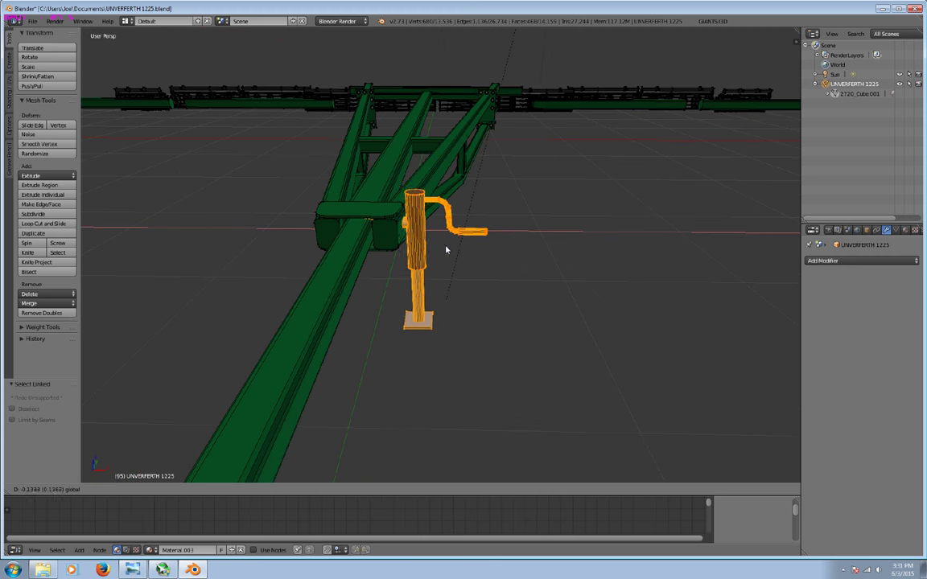
{"action": "left_click", "coordinate": [486, 399]}
{"action": "key", "text": "a"}
Select the entire mesh and merge duplicate vertices with Remove Doubles.
{"action": "mouse_move", "coordinate": [486, 399]}
{"action": "middle_mouse_down"}
{"action": "mouse_move", "coordinate": [528, 375]}
{"action": "mouse_move", "coordinate": [432, 400]}
{"action": "middle_mouse_up"}
{"action": "mouse_move", "coordinate": [571, 360]}
{"action": "middle_mouse_down"}
{"action": "mouse_move", "coordinate": [579, 330]}
{"action": "mouse_move", "coordinate": [428, 347]}
{"action": "mouse_move", "coordinate": [316, 334]}
{"action": "mouse_move", "coordinate": [281, 353]}
{"action": "mouse_move", "coordinate": [331, 412]}
{"action": "mouse_move", "coordinate": [294, 420]}
{"action": "mouse_move", "coordinate": [463, 309]}
{"action": "mouse_move", "coordinate": [523, 304]}
{"action": "mouse_move", "coordinate": [538, 324]}
{"action": "mouse_move", "coordinate": [481, 360]}
{"action": "middle_mouse_up"}
{"action": "scroll", "coordinate": [293, 420], "scroll_direction": "up", "scroll_amount": 3}
{"action": "key", "text": "a"}
{"action": "left_click", "coordinate": [59, 314]}
{"action": "key", "text": "a"}
Bring up the File menu, level the tongue beam in view, and toggle Edit Mode.
{"action": "scroll", "coordinate": [502, 341], "scroll_direction": "down", "scroll_amount": 3}
{"action": "scroll", "coordinate": [481, 360], "scroll_direction": "down", "scroll_amount": 1}
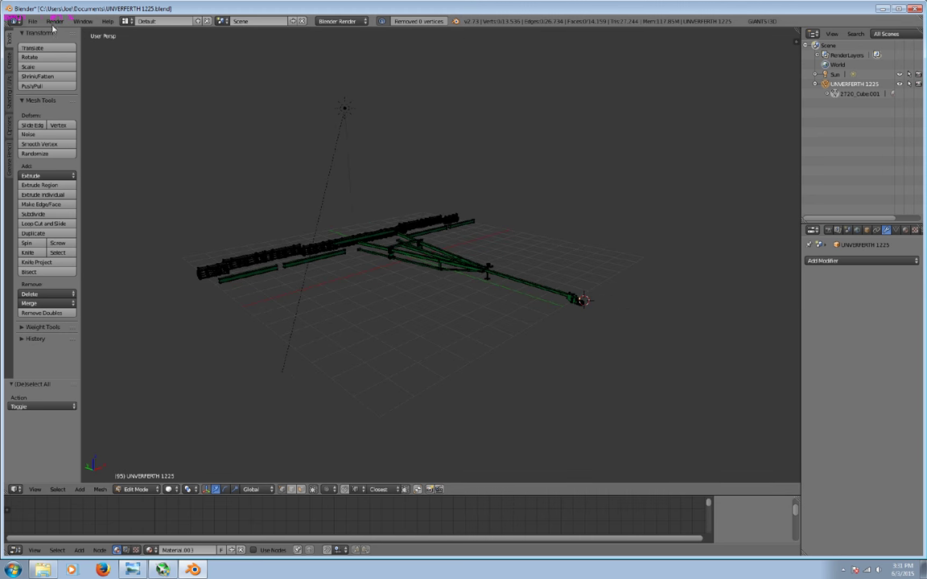
{"action": "left_click", "coordinate": [32, 21]}
{"action": "mouse_move", "coordinate": [540, 246]}
{"action": "middle_mouse_down"}
{"action": "mouse_move", "coordinate": [490, 291]}
{"action": "mouse_move", "coordinate": [398, 325]}
{"action": "mouse_move", "coordinate": [569, 365]}
{"action": "middle_mouse_up"}
{"action": "scroll", "coordinate": [399, 325], "scroll_direction": "up", "scroll_amount": 3}
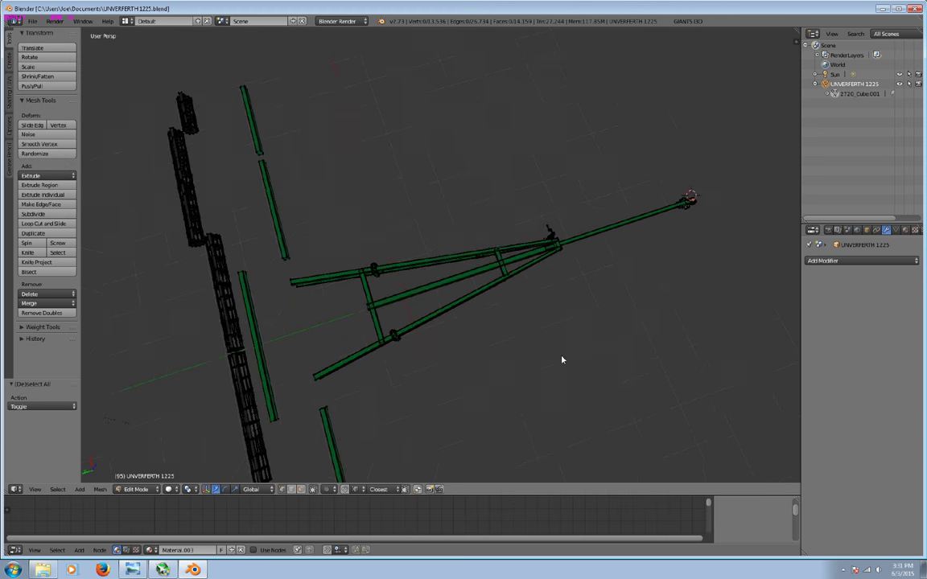
{"action": "scroll", "coordinate": [395, 376], "scroll_direction": "up", "scroll_amount": 2}
{"action": "scroll", "coordinate": [395, 376], "scroll_direction": "up", "scroll_amount": 2}
{"action": "scroll", "coordinate": [396, 375], "scroll_direction": "up", "scroll_amount": 2}
{"action": "mouse_move", "coordinate": [398, 373]}
{"action": "middle_mouse_down"}
{"action": "mouse_move", "coordinate": [413, 321]}
{"action": "mouse_move", "coordinate": [467, 327]}
{"action": "mouse_move", "coordinate": [539, 272]}
{"action": "middle_mouse_up"}
{"action": "scroll", "coordinate": [405, 304], "scroll_direction": "down", "scroll_amount": 2}
{"action": "scroll", "coordinate": [405, 304], "scroll_direction": "down", "scroll_amount": 2}
{"action": "scroll", "coordinate": [418, 296], "scroll_direction": "down", "scroll_amount": 1}
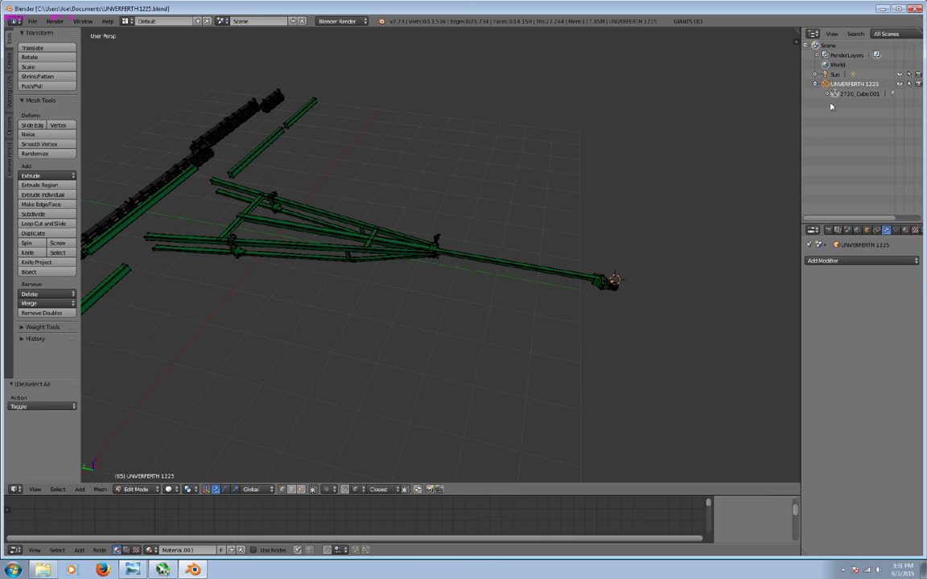
{"action": "key", "text": "Tab"}
{"action": "key", "text": "Tab"}
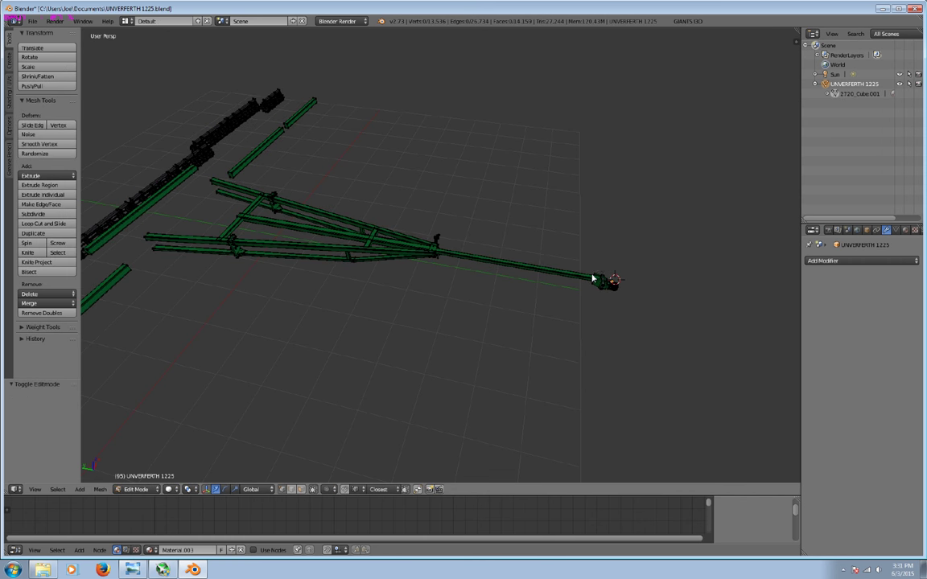
Select the whole tongue beam plus extra beam vertices with the selection brush.
{"action": "right_click", "coordinate": [599, 281]}
{"action": "key", "text": "l"}
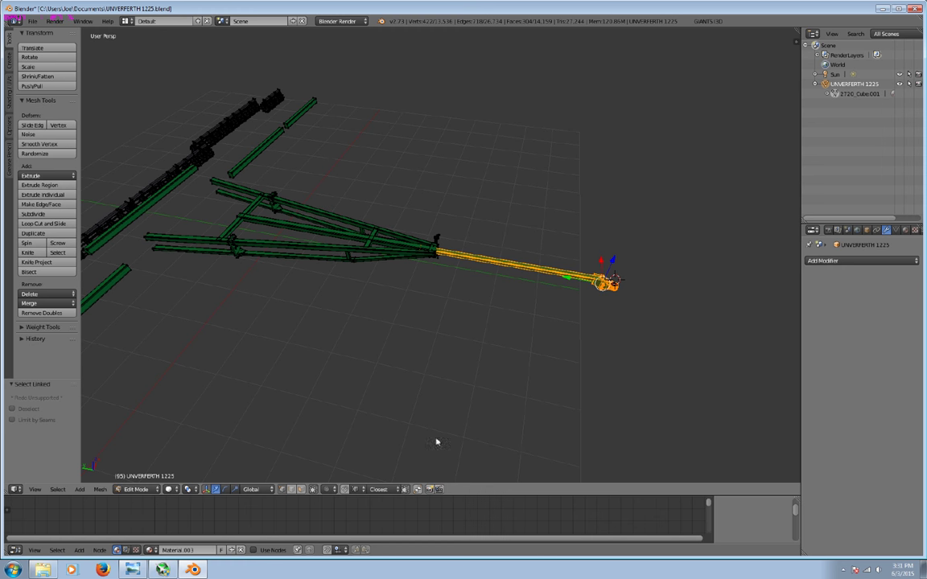
{"action": "key", "text": "c"}
{"action": "scroll", "coordinate": [509, 272], "scroll_direction": "down", "scroll_amount": 3}
{"action": "scroll", "coordinate": [604, 248], "scroll_direction": "up", "scroll_amount": 2}
{"action": "left_click", "coordinate": [599, 248]}
{"action": "key", "text": "Escape"}
{"action": "left_click", "coordinate": [335, 491]}
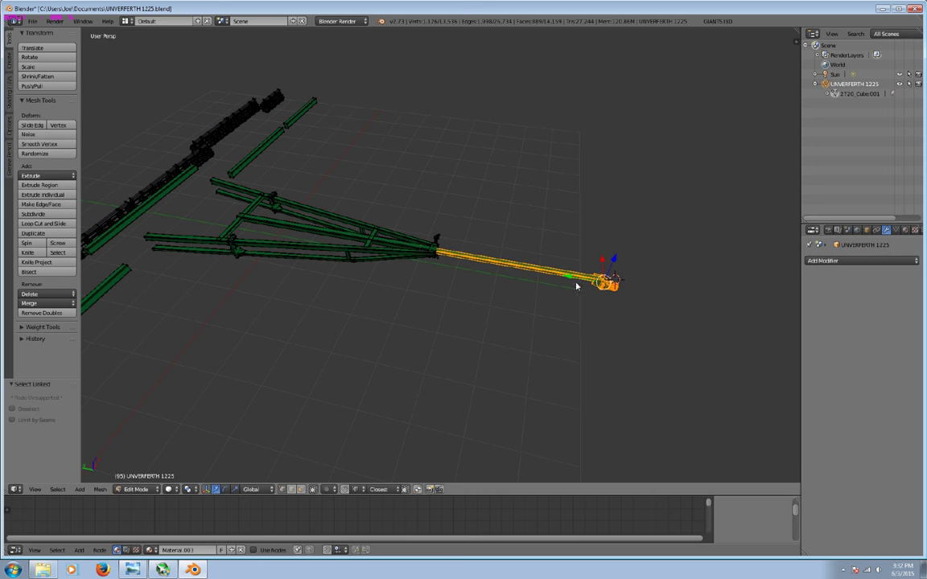
Move the tongue and clevis -0.999 along Y in two moves, then deselect.
{"action": "key", "text": "g"}
{"action": "key", "text": "y"}
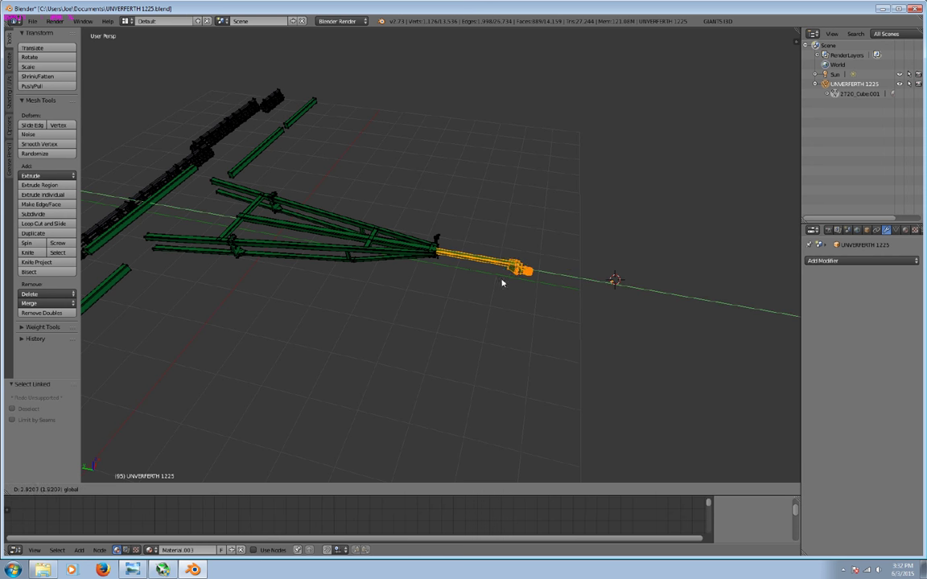
{"action": "left_click", "coordinate": [578, 298]}
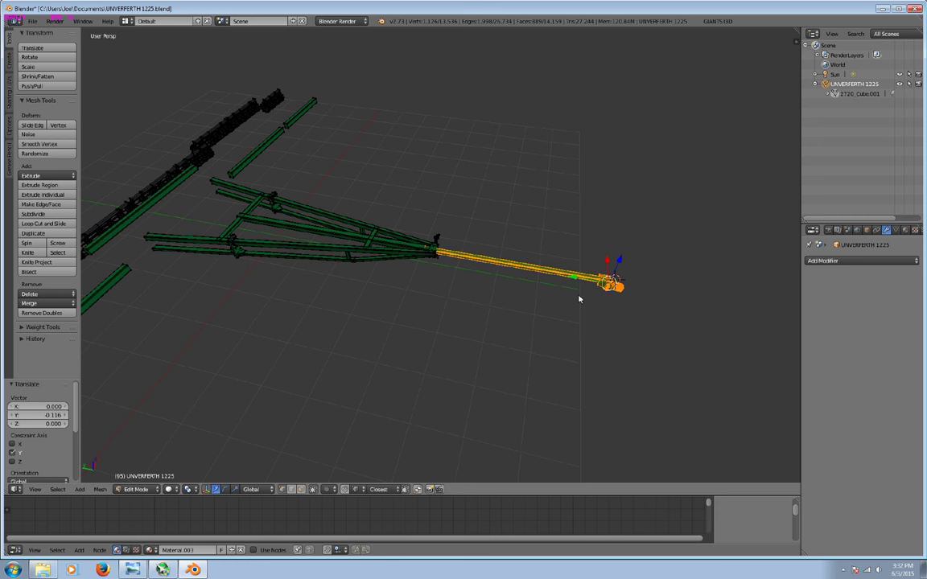
{"action": "key", "text": "g"}
{"action": "key", "text": "y"}
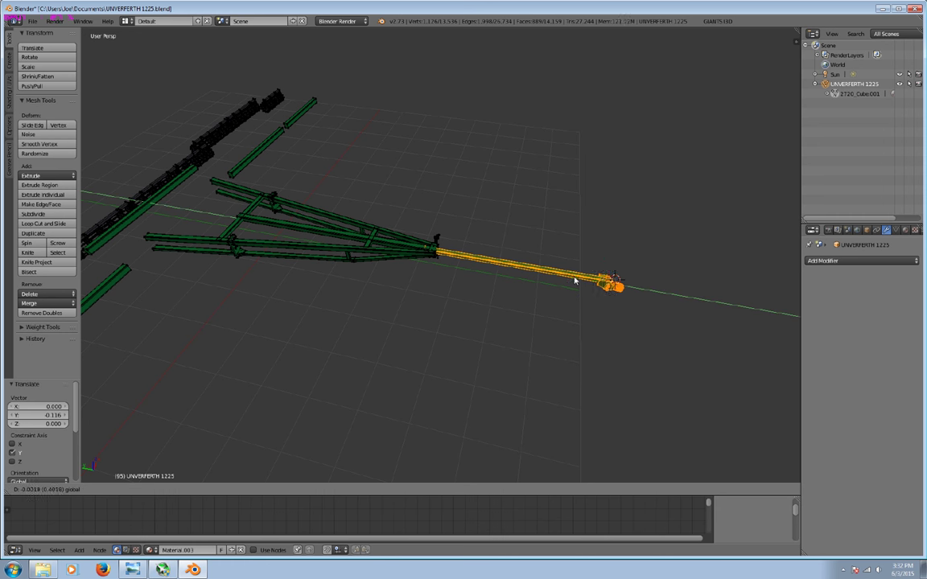
{"action": "left_click", "coordinate": [592, 285]}
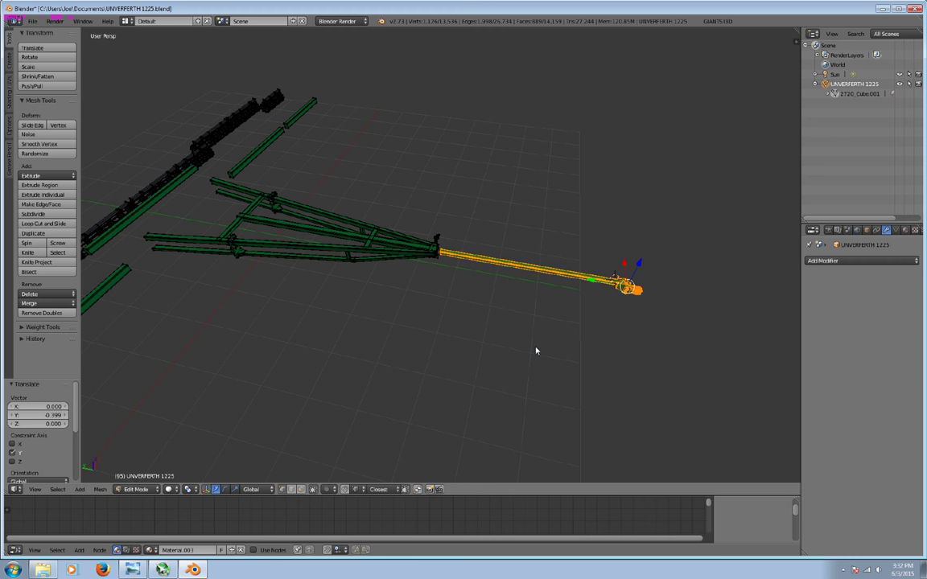
{"action": "key", "text": "a"}
{"action": "mouse_move", "coordinate": [523, 350]}
{"action": "middle_mouse_down"}
{"action": "mouse_move", "coordinate": [383, 352]}
{"action": "mouse_move", "coordinate": [351, 322]}
{"action": "mouse_move", "coordinate": [389, 301]}
{"action": "mouse_move", "coordinate": [409, 311]}
{"action": "mouse_move", "coordinate": [495, 300]}
{"action": "mouse_move", "coordinate": [427, 323]}
{"action": "mouse_move", "coordinate": [604, 269]}
{"action": "mouse_move", "coordinate": [530, 341]}
{"action": "mouse_move", "coordinate": [449, 374]}
{"action": "mouse_move", "coordinate": [311, 306]}
{"action": "mouse_move", "coordinate": [300, 314]}
{"action": "mouse_move", "coordinate": [421, 305]}
{"action": "mouse_move", "coordinate": [473, 324]}
{"action": "middle_mouse_up"}
{"action": "scroll", "coordinate": [389, 301], "scroll_direction": "down", "scroll_amount": 4}
{"action": "mouse_move", "coordinate": [518, 386]}
{"action": "middle_mouse_down"}
{"action": "mouse_move", "coordinate": [528, 345]}
{"action": "mouse_move", "coordinate": [571, 331]}
{"action": "mouse_move", "coordinate": [637, 347]}
{"action": "mouse_move", "coordinate": [459, 338]}
{"action": "mouse_move", "coordinate": [536, 337]}
{"action": "mouse_move", "coordinate": [542, 314]}
{"action": "mouse_move", "coordinate": [569, 360]}
{"action": "mouse_move", "coordinate": [623, 339]}
{"action": "middle_mouse_up"}
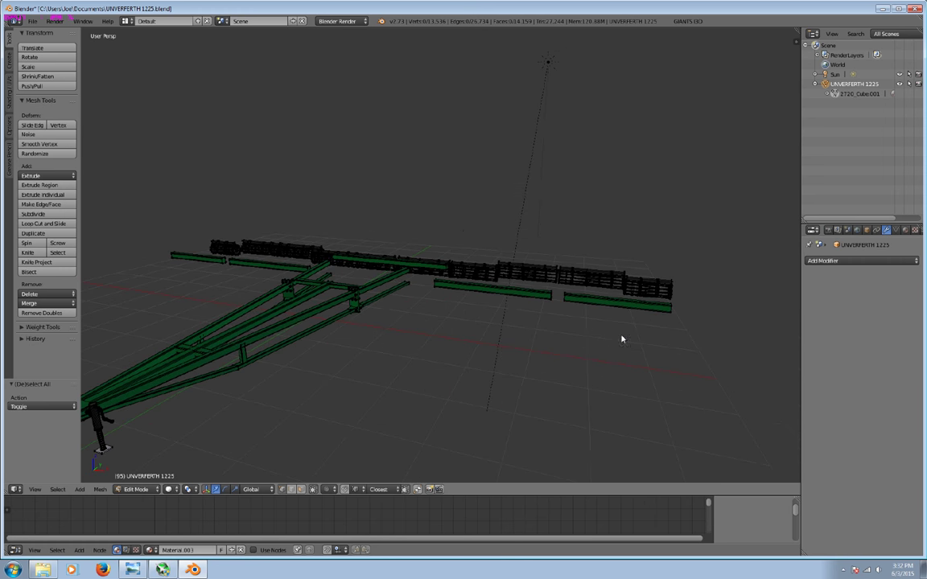
{"action": "mouse_move", "coordinate": [308, 355]}
{"action": "middle_mouse_down"}
{"action": "mouse_move", "coordinate": [399, 406]}
{"action": "mouse_move", "coordinate": [359, 419]}
{"action": "middle_mouse_up"}
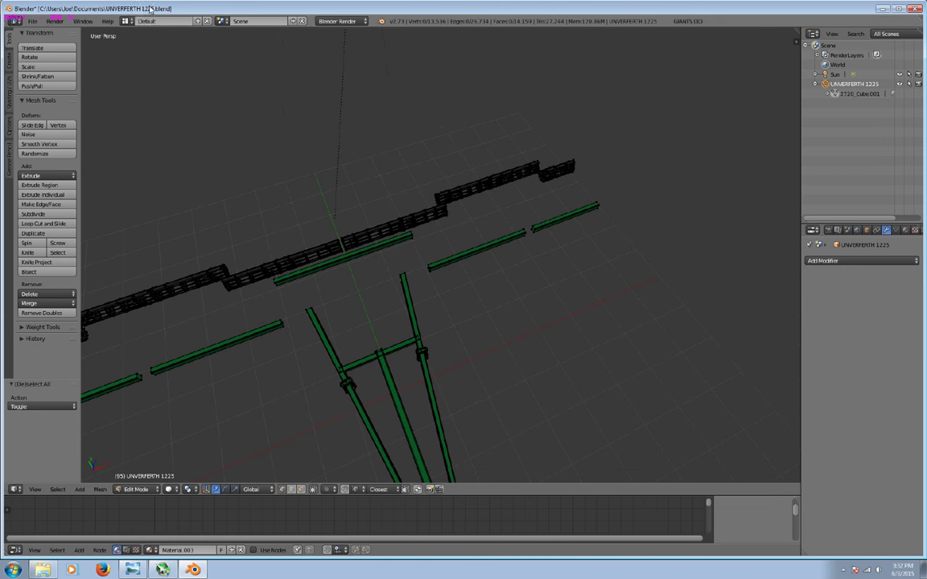
{"action": "mouse_move", "coordinate": [324, 330]}
{"action": "middle_mouse_down"}
{"action": "mouse_move", "coordinate": [459, 265]}
{"action": "mouse_move", "coordinate": [499, 261]}
{"action": "mouse_move", "coordinate": [424, 279]}
{"action": "mouse_move", "coordinate": [655, 383]}
{"action": "mouse_move", "coordinate": [537, 345]}
{"action": "mouse_move", "coordinate": [449, 382]}
{"action": "mouse_move", "coordinate": [336, 405]}
{"action": "mouse_move", "coordinate": [538, 374]}
{"action": "mouse_move", "coordinate": [524, 332]}
{"action": "middle_mouse_up"}
{"action": "mouse_move", "coordinate": [445, 378]}
{"action": "middle_mouse_down"}
{"action": "mouse_move", "coordinate": [653, 354]}
{"action": "mouse_move", "coordinate": [239, 343]}
{"action": "mouse_move", "coordinate": [336, 350]}
{"action": "mouse_move", "coordinate": [311, 316]}
{"action": "mouse_move", "coordinate": [521, 327]}
{"action": "mouse_move", "coordinate": [474, 357]}
{"action": "middle_mouse_up"}
{"action": "mouse_move", "coordinate": [433, 385]}
{"action": "middle_mouse_down"}
{"action": "mouse_move", "coordinate": [490, 369]}
{"action": "mouse_move", "coordinate": [521, 377]}
{"action": "mouse_move", "coordinate": [332, 387]}
{"action": "mouse_move", "coordinate": [278, 359]}
{"action": "mouse_move", "coordinate": [267, 370]}
{"action": "middle_mouse_up"}
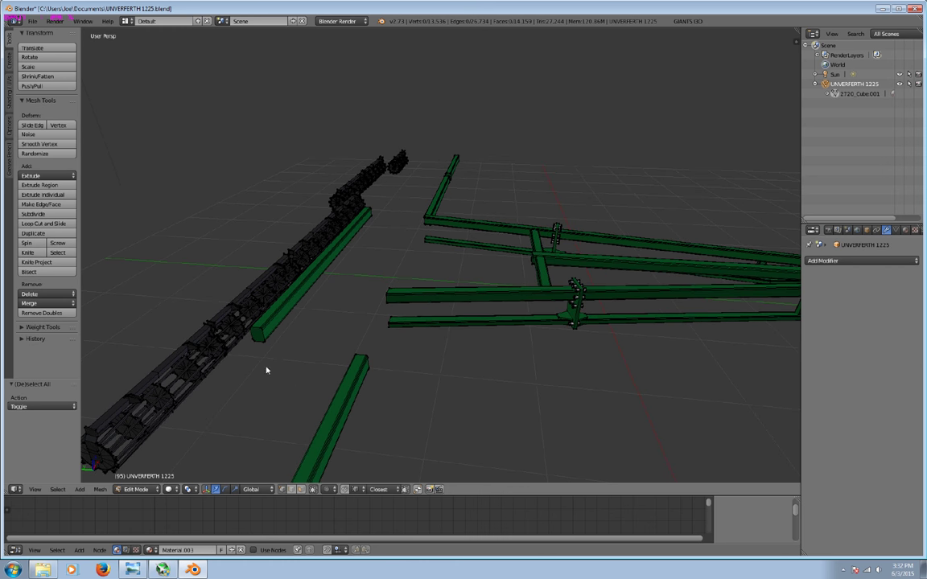
Duplicate the green bar beside the rollers and slide the copy along Y.
{"action": "key", "text": "l"}
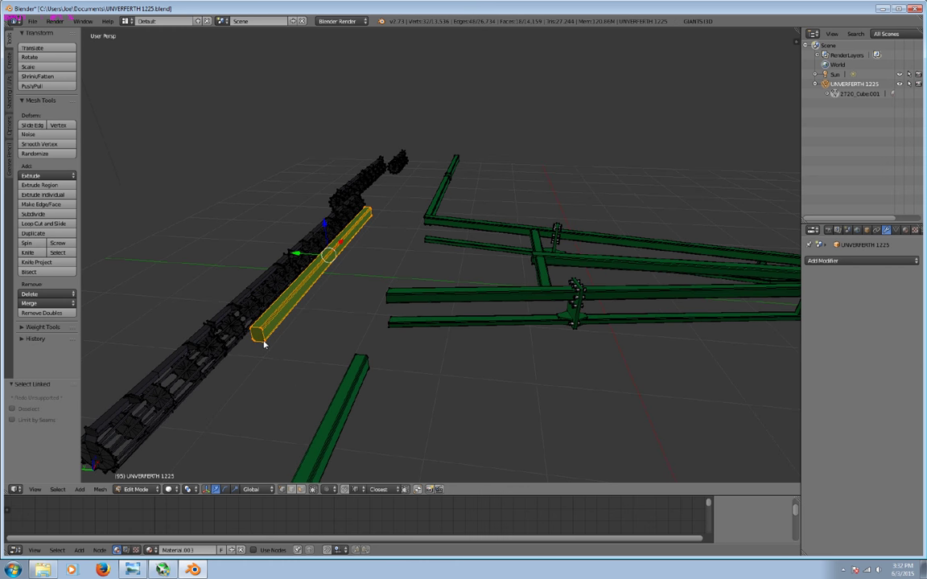
{"action": "key", "text": "shift+d"}
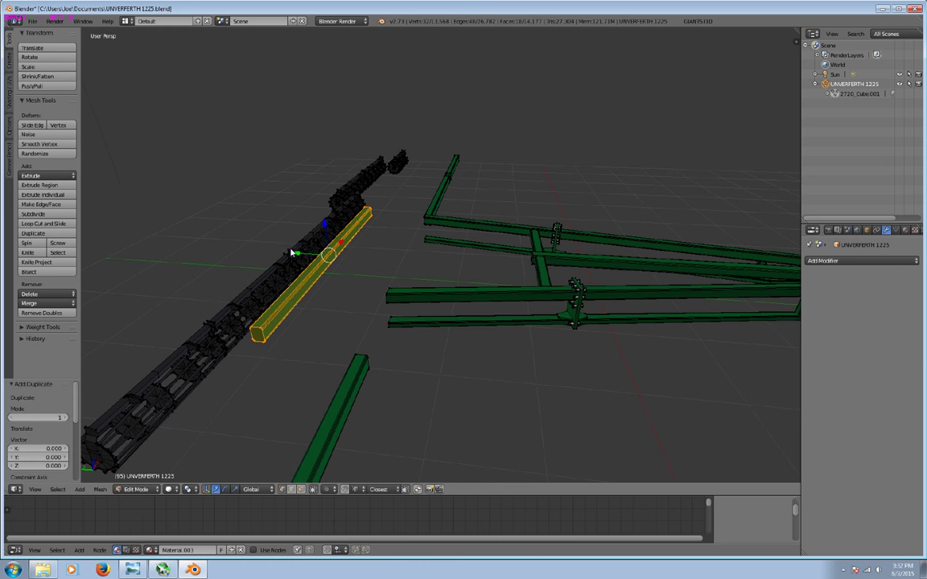
{"action": "key", "text": "y"}
{"action": "left_click", "coordinate": [373, 270]}
{"action": "middle_click_drag", "start_coordinate": [373, 271], "coordinate": [446, 279]}
Raise the copied bar 0.171 along Z, adjust it along Y, then switch to the photo.
{"action": "key", "text": "g"}
{"action": "key", "text": "z"}
{"action": "left_click", "coordinate": [467, 232]}
{"action": "mouse_move", "coordinate": [467, 231]}
{"action": "middle_mouse_down"}
{"action": "mouse_move", "coordinate": [426, 231]}
{"action": "mouse_move", "coordinate": [309, 300]}
{"action": "middle_mouse_up"}
{"action": "mouse_move", "coordinate": [337, 257]}
{"action": "middle_mouse_down"}
{"action": "mouse_move", "coordinate": [413, 200]}
{"action": "mouse_move", "coordinate": [368, 238]}
{"action": "middle_mouse_up"}
{"action": "key", "text": "g"}
{"action": "key", "text": "y"}
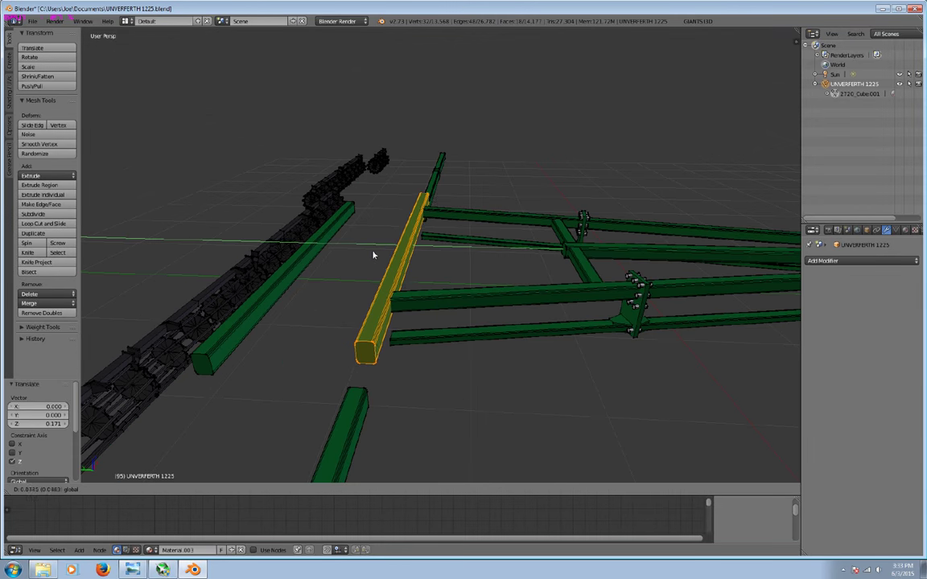
{"action": "key", "text": "alt+Tab"}
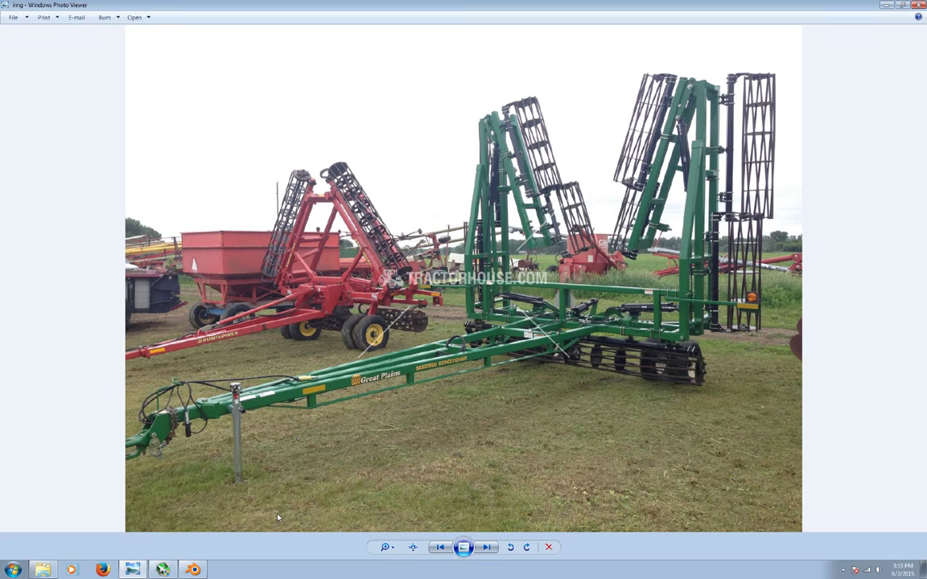
Return to Blender, orbit closer to the copied bar, and deselect it.
{"action": "key", "text": "alt+Tab"}
{"action": "mouse_move", "coordinate": [330, 466]}
{"action": "middle_mouse_down"}
{"action": "mouse_move", "coordinate": [407, 374]}
{"action": "mouse_move", "coordinate": [439, 445]}
{"action": "mouse_move", "coordinate": [501, 401]}
{"action": "mouse_move", "coordinate": [677, 403]}
{"action": "mouse_move", "coordinate": [450, 393]}
{"action": "mouse_move", "coordinate": [341, 333]}
{"action": "mouse_move", "coordinate": [433, 468]}
{"action": "middle_mouse_up"}
{"action": "key", "text": "a"}
Add edge loop cuts to the lower beam and the middle wing beam.
{"action": "left_click", "coordinate": [36, 214]}
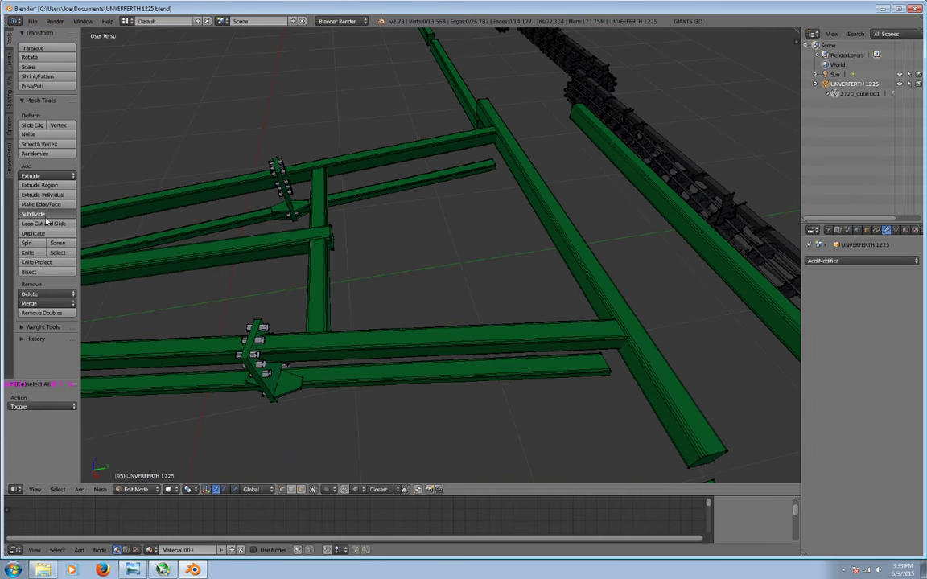
{"action": "left_click", "coordinate": [42, 225]}
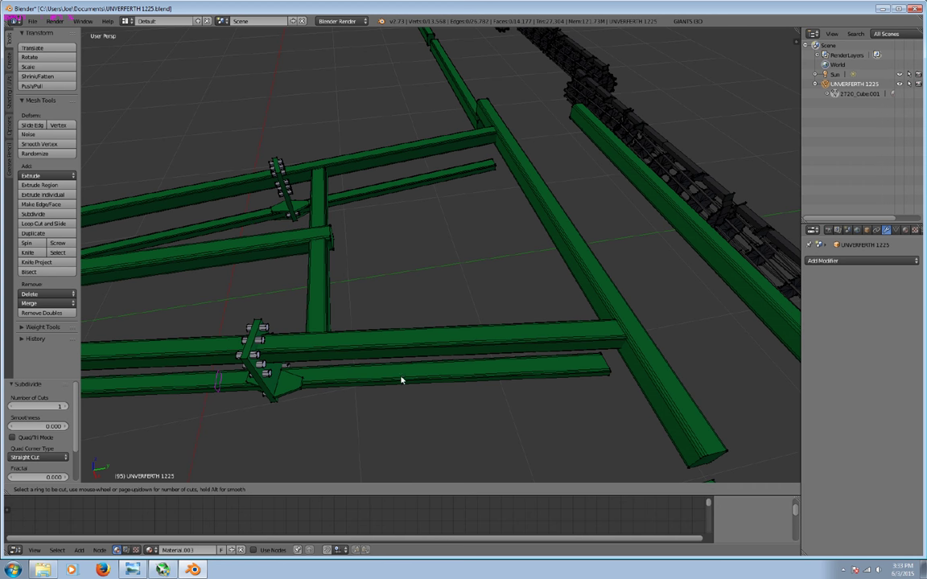
{"action": "left_click", "coordinate": [238, 392]}
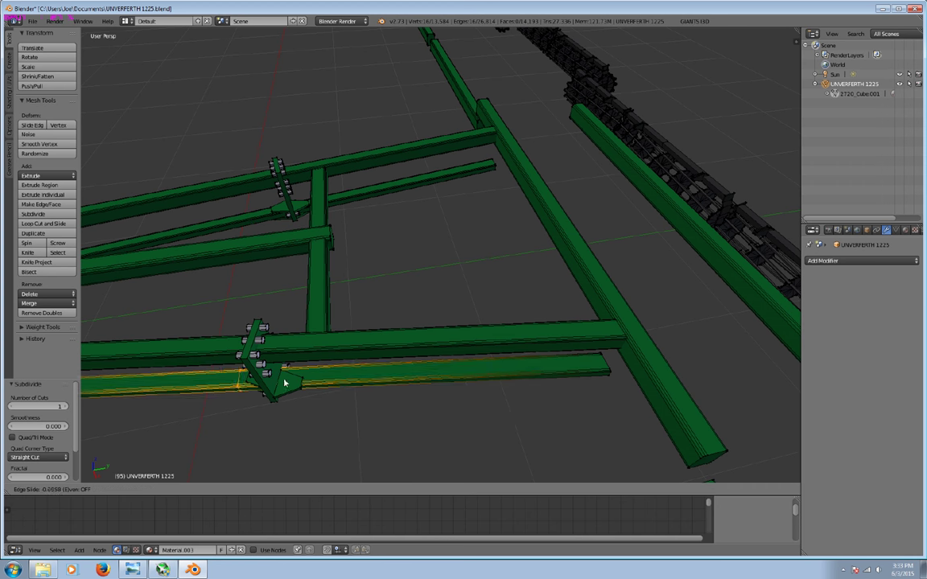
{"action": "left_click", "coordinate": [442, 404]}
{"action": "key", "text": "a"}
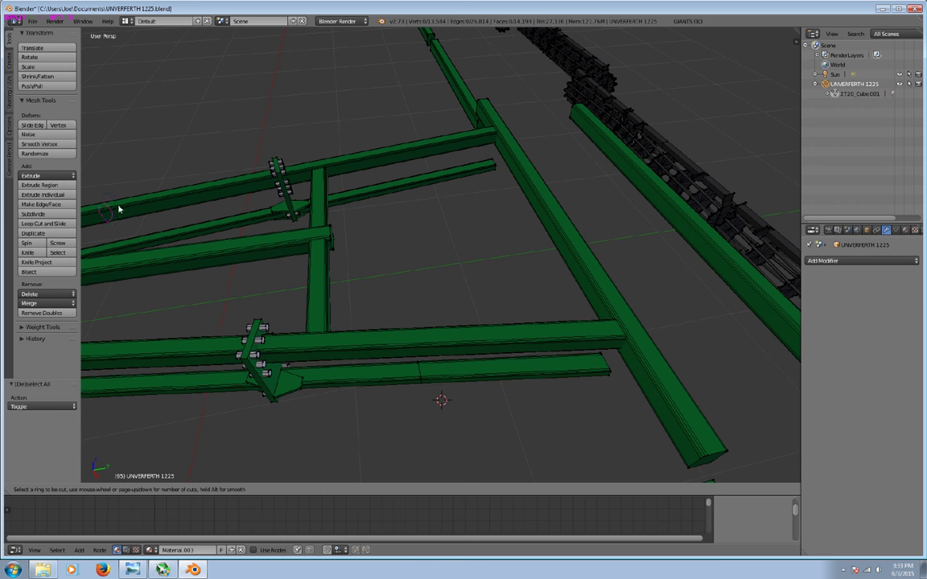
{"action": "left_click", "coordinate": [247, 226]}
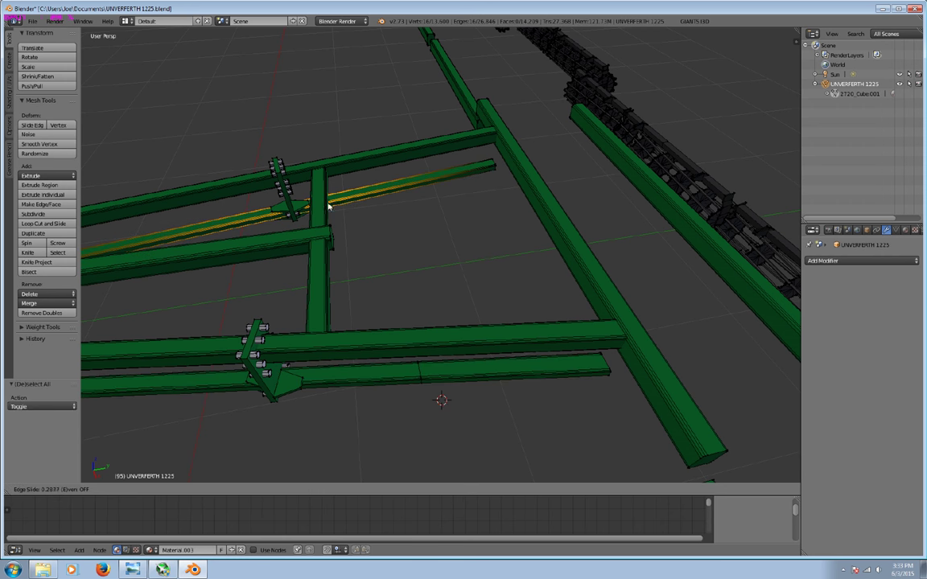
{"action": "left_click", "coordinate": [400, 200]}
Circle-select both end sections of the middle beam.
{"action": "key", "text": "a"}
{"action": "mouse_move", "coordinate": [566, 405]}
{"action": "middle_mouse_down"}
{"action": "mouse_move", "coordinate": [474, 357]}
{"action": "mouse_move", "coordinate": [436, 317]}
{"action": "middle_mouse_up"}
{"action": "key", "text": "c"}
{"action": "scroll", "coordinate": [478, 355], "scroll_direction": "down", "scroll_amount": 3}
{"action": "left_click", "coordinate": [495, 354]}
{"action": "right_click", "coordinate": [496, 354]}
{"action": "middle_click_drag", "start_coordinate": [494, 355], "coordinate": [526, 337]}
{"action": "key", "text": "c"}
{"action": "left_click_drag", "start_coordinate": [658, 335], "coordinate": [641, 345]}
{"action": "right_click", "coordinate": [641, 345]}
{"action": "mouse_move", "coordinate": [641, 345]}
{"action": "middle_mouse_down"}
{"action": "mouse_move", "coordinate": [571, 370]}
{"action": "mouse_move", "coordinate": [606, 374]}
{"action": "middle_mouse_up"}
Move the selected beam ends along Z so the beam angles into the frame.
{"action": "key", "text": "g"}
{"action": "key", "text": "z"}
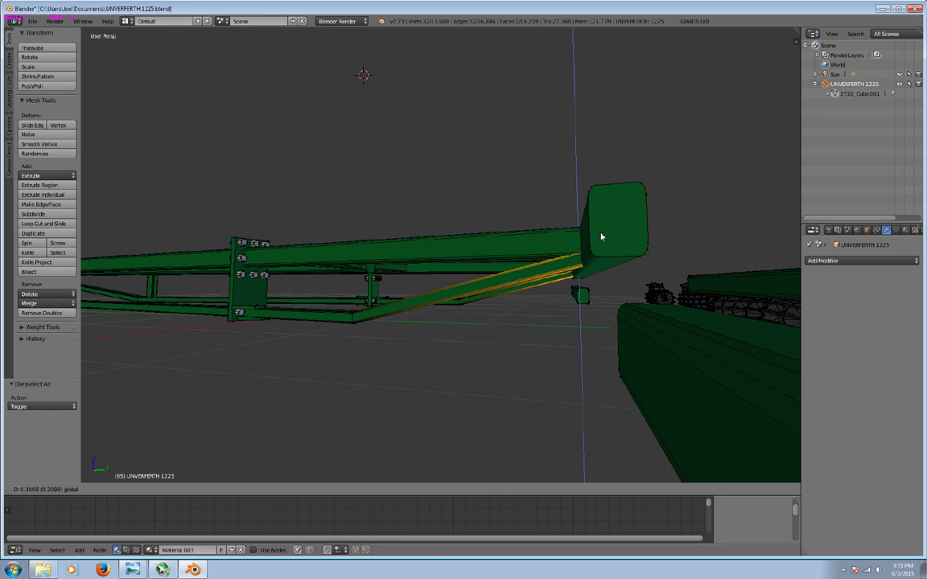
{"action": "left_click", "coordinate": [405, 346]}
{"action": "mouse_move", "coordinate": [405, 345]}
{"action": "middle_mouse_down"}
{"action": "mouse_move", "coordinate": [419, 415]}
{"action": "mouse_move", "coordinate": [370, 437]}
{"action": "mouse_move", "coordinate": [258, 452]}
{"action": "mouse_move", "coordinate": [142, 438]}
{"action": "mouse_move", "coordinate": [406, 505]}
{"action": "mouse_move", "coordinate": [540, 414]}
{"action": "mouse_move", "coordinate": [356, 325]}
{"action": "mouse_move", "coordinate": [440, 319]}
{"action": "mouse_move", "coordinate": [347, 364]}
{"action": "mouse_move", "coordinate": [222, 369]}
{"action": "mouse_move", "coordinate": [335, 337]}
{"action": "mouse_move", "coordinate": [130, 378]}
{"action": "mouse_move", "coordinate": [263, 344]}
{"action": "mouse_move", "coordinate": [372, 337]}
{"action": "mouse_move", "coordinate": [217, 378]}
{"action": "mouse_move", "coordinate": [136, 384]}
{"action": "mouse_move", "coordinate": [567, 372]}
{"action": "mouse_move", "coordinate": [451, 434]}
{"action": "middle_mouse_up"}
Cycle through the reference photos, ending on the rear view of the folded harrow.
{"action": "left_click", "coordinate": [131, 570]}
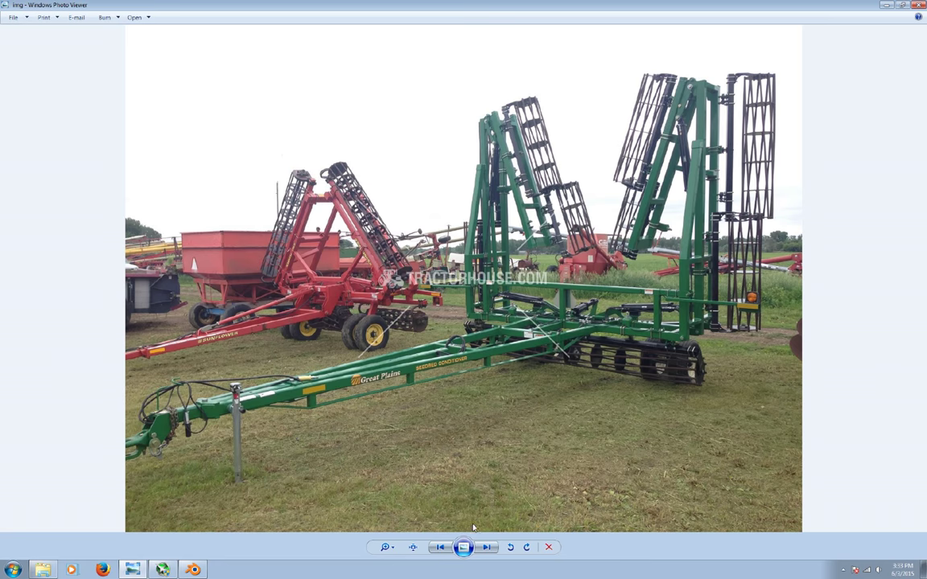
{"action": "left_click", "coordinate": [486, 548]}
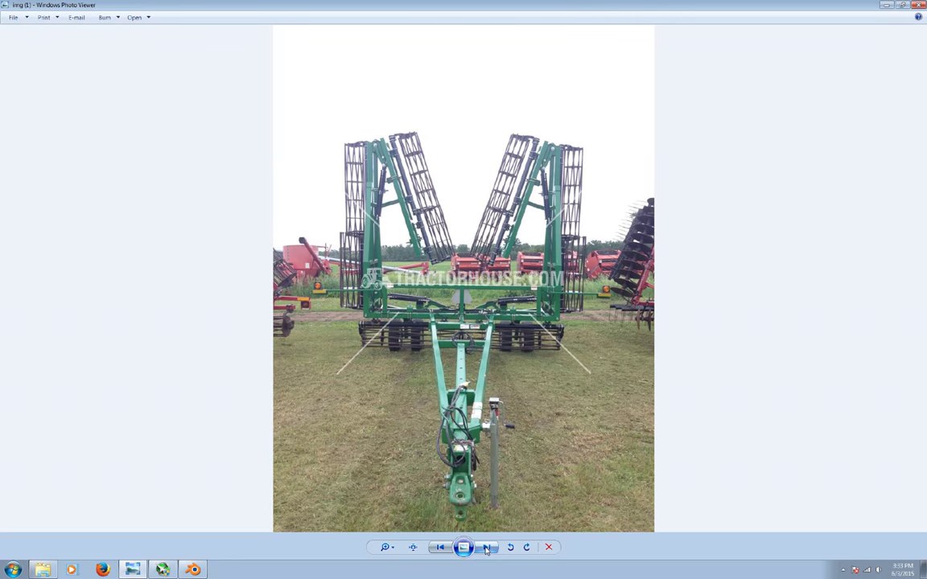
{"action": "left_click", "coordinate": [486, 547]}
{"action": "left_click", "coordinate": [486, 547]}
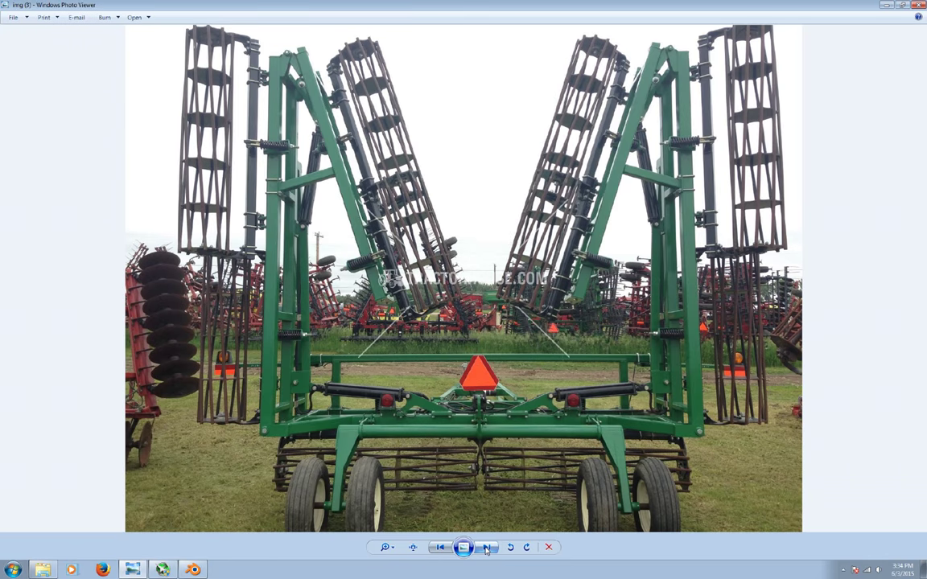
{"action": "left_click", "coordinate": [486, 548]}
{"action": "left_click", "coordinate": [485, 548]}
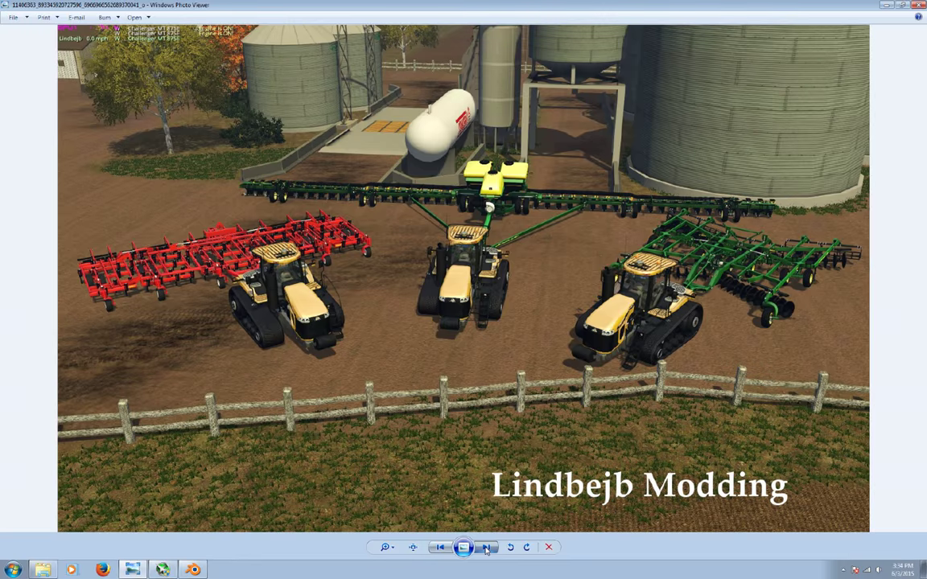
{"action": "left_click", "coordinate": [486, 548]}
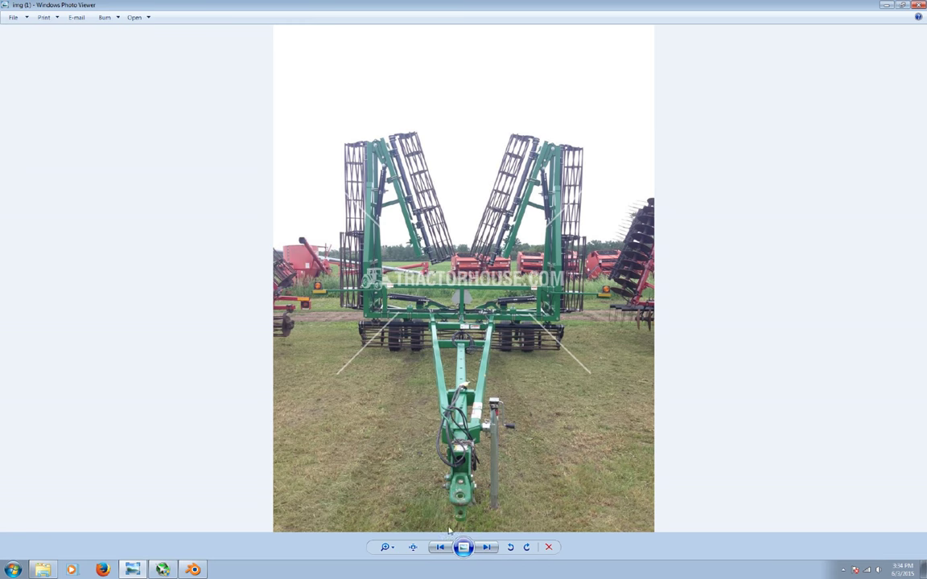
{"action": "left_click", "coordinate": [486, 548]}
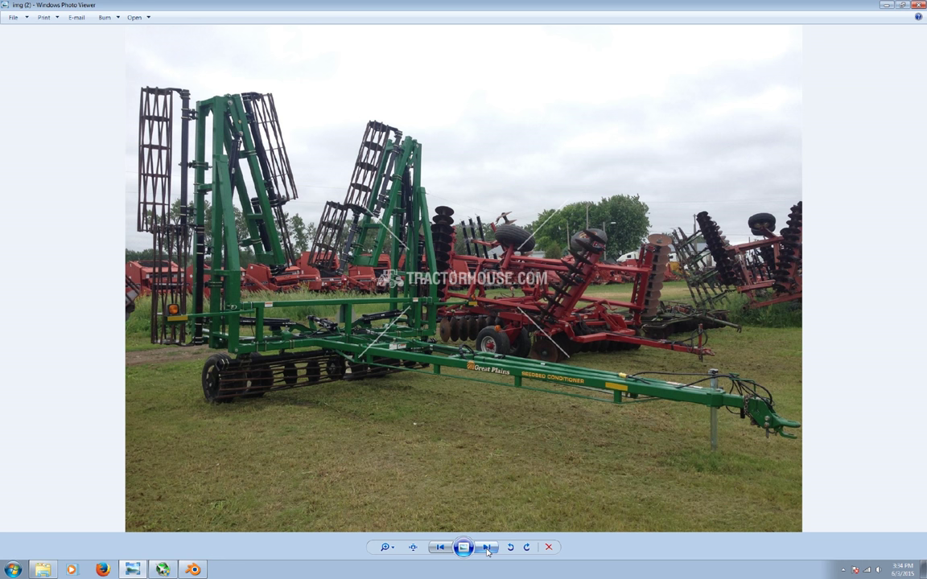
{"action": "left_click", "coordinate": [487, 548]}
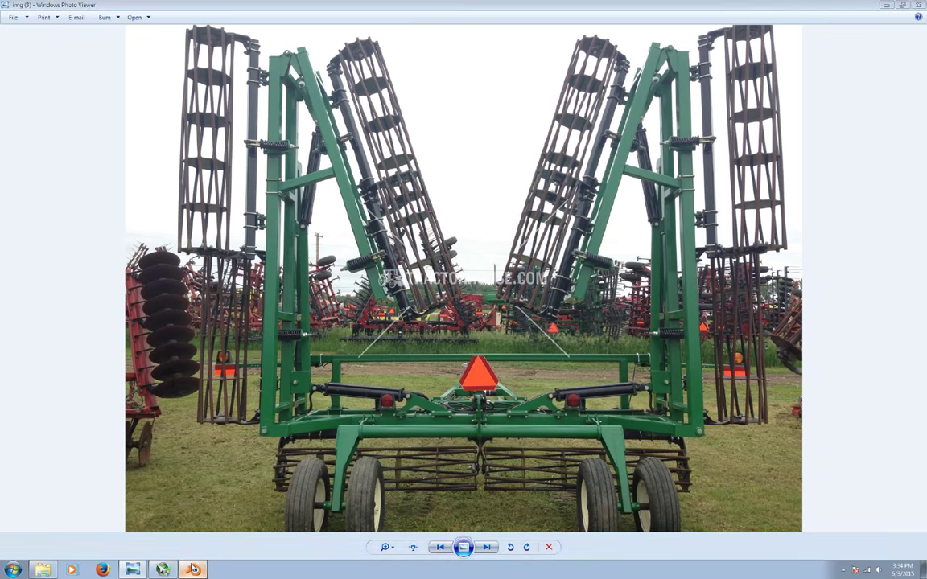
{"action": "left_click", "coordinate": [193, 569]}
Duplicate the side wing bar in place and rotate the copy exactly 90°.
{"action": "mouse_move", "coordinate": [403, 414]}
{"action": "middle_mouse_down"}
{"action": "mouse_move", "coordinate": [420, 434]}
{"action": "mouse_move", "coordinate": [350, 423]}
{"action": "middle_mouse_up"}
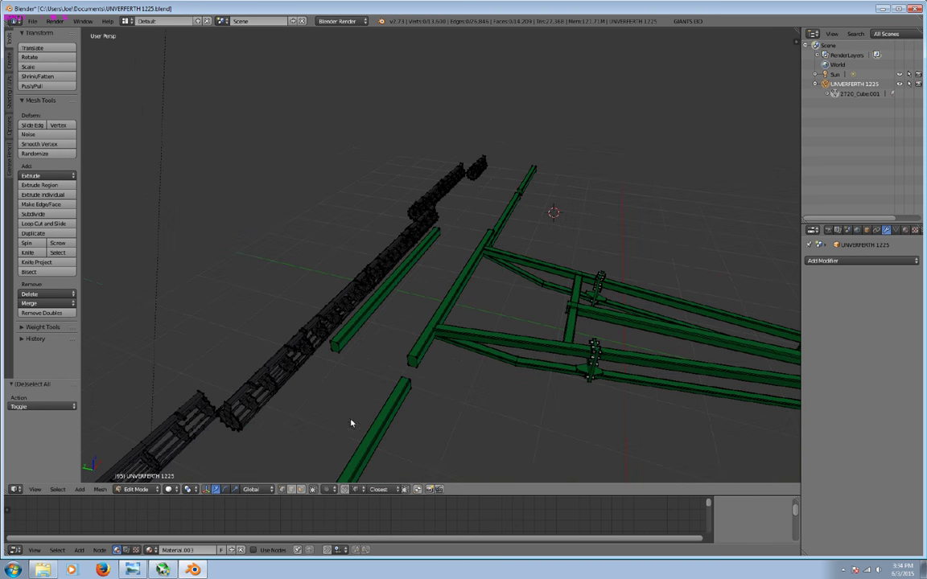
{"action": "mouse_move", "coordinate": [357, 364]}
{"action": "middle_mouse_down"}
{"action": "mouse_move", "coordinate": [310, 392]}
{"action": "mouse_move", "coordinate": [330, 377]}
{"action": "middle_mouse_up"}
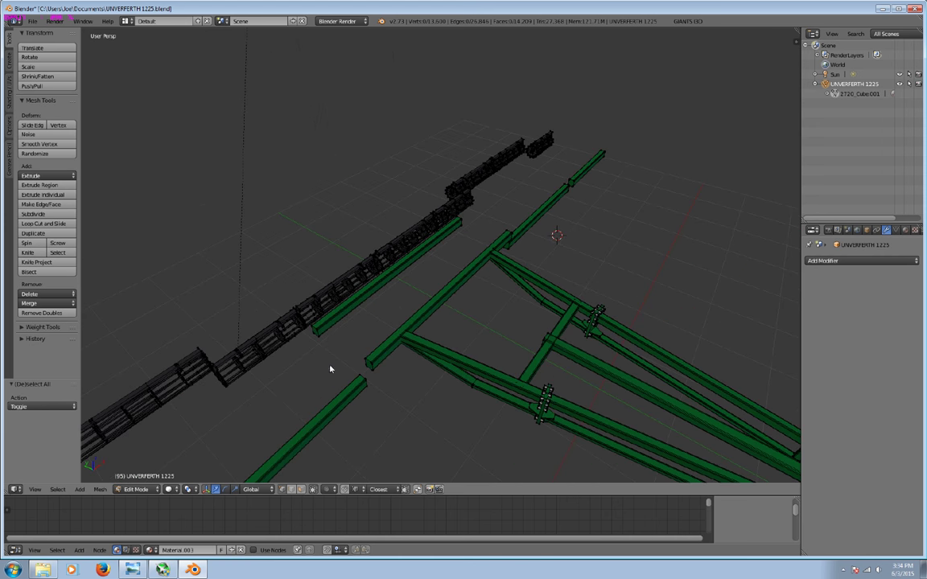
{"action": "right_click", "coordinate": [320, 334]}
{"action": "middle_click_drag", "start_coordinate": [320, 334], "coordinate": [327, 336]}
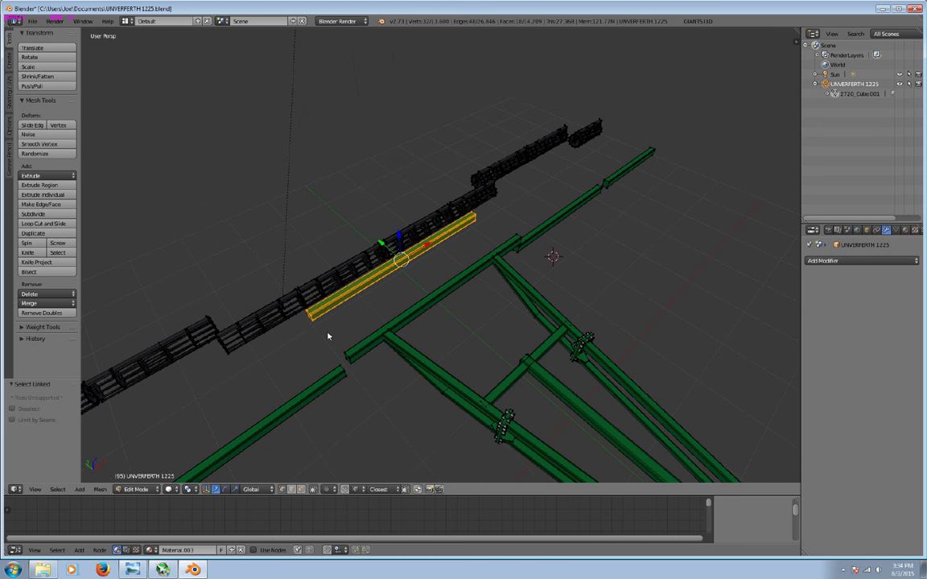
{"action": "key", "text": "shift+d"}
{"action": "right_click", "coordinate": [328, 336]}
{"action": "left_click", "coordinate": [225, 489]}
{"action": "left_click_drag", "start_coordinate": [397, 294], "coordinate": [324, 326]}
{"action": "left_click", "coordinate": [56, 408]}
{"action": "type", "text": "90"}
{"action": "key", "text": "Return"}
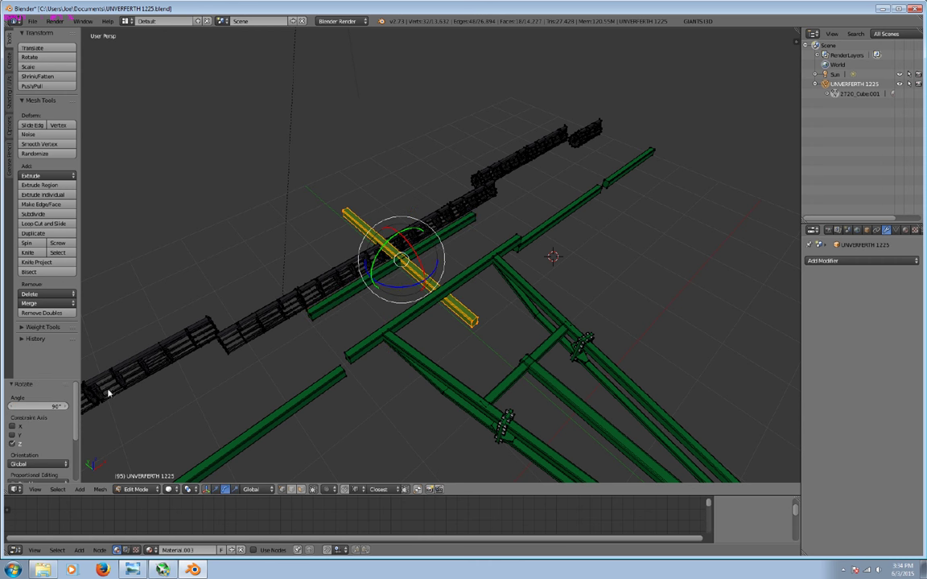
Slide the new crossbar along X toward the frame and raise it to frame height.
{"action": "left_click", "coordinate": [216, 489]}
{"action": "left_click_drag", "start_coordinate": [428, 248], "coordinate": [352, 313]}
{"action": "mouse_move", "coordinate": [352, 312]}
{"action": "middle_mouse_down"}
{"action": "mouse_move", "coordinate": [392, 301]}
{"action": "mouse_move", "coordinate": [434, 257]}
{"action": "mouse_move", "coordinate": [354, 297]}
{"action": "middle_mouse_up"}
{"action": "left_click_drag", "start_coordinate": [295, 281], "coordinate": [311, 258]}
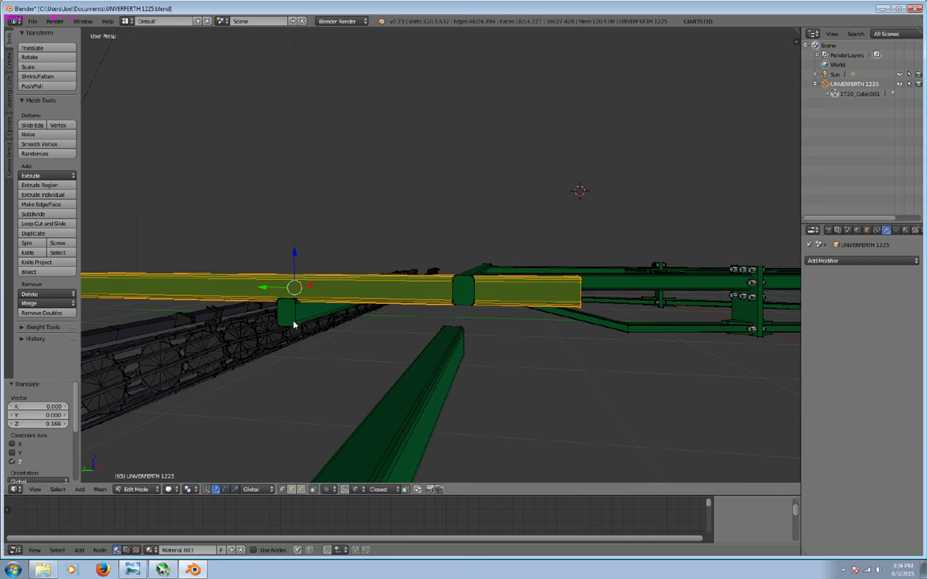
Delete the vertices of a small stray leftover mesh piece.
{"action": "key", "text": "a"}
{"action": "right_click", "coordinate": [291, 320]}
{"action": "key", "text": "x"}
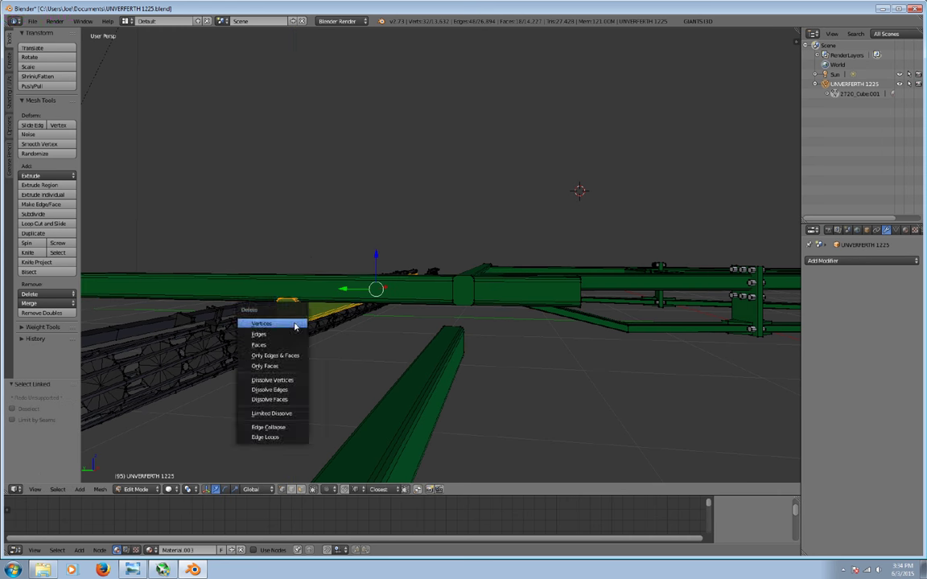
{"action": "left_click", "coordinate": [272, 324]}
Move the whole bar 0.770 along Y toward the rear corner.
{"action": "mouse_move", "coordinate": [526, 310]}
{"action": "middle_mouse_down"}
{"action": "mouse_move", "coordinate": [509, 341]}
{"action": "mouse_move", "coordinate": [378, 346]}
{"action": "middle_mouse_up"}
{"action": "key", "text": "l"}
{"action": "left_click_drag", "start_coordinate": [278, 311], "coordinate": [171, 326]}
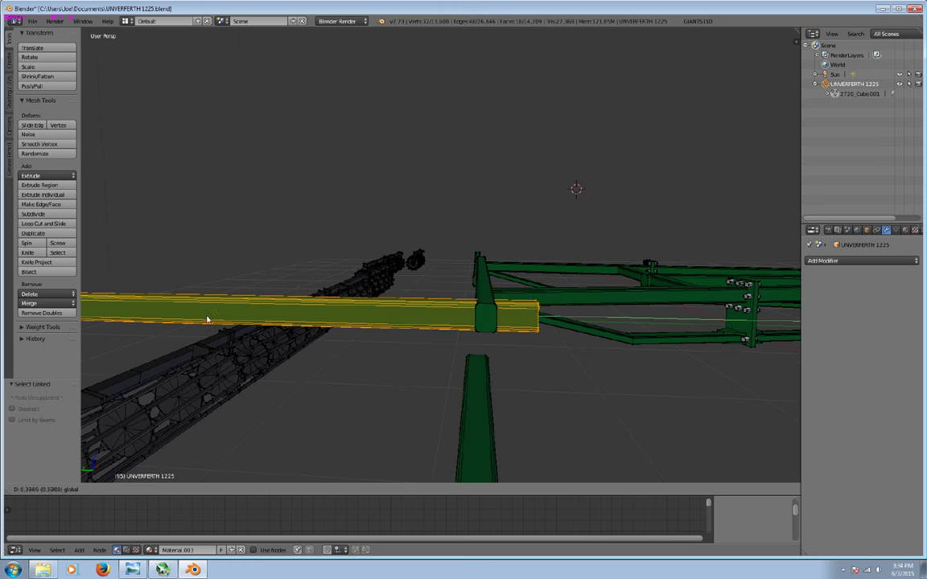
Shorten the bar by about 3.02 by pulling its far end inward to meet the frame.
{"action": "middle_click_drag", "start_coordinate": [236, 348], "coordinate": [254, 382]}
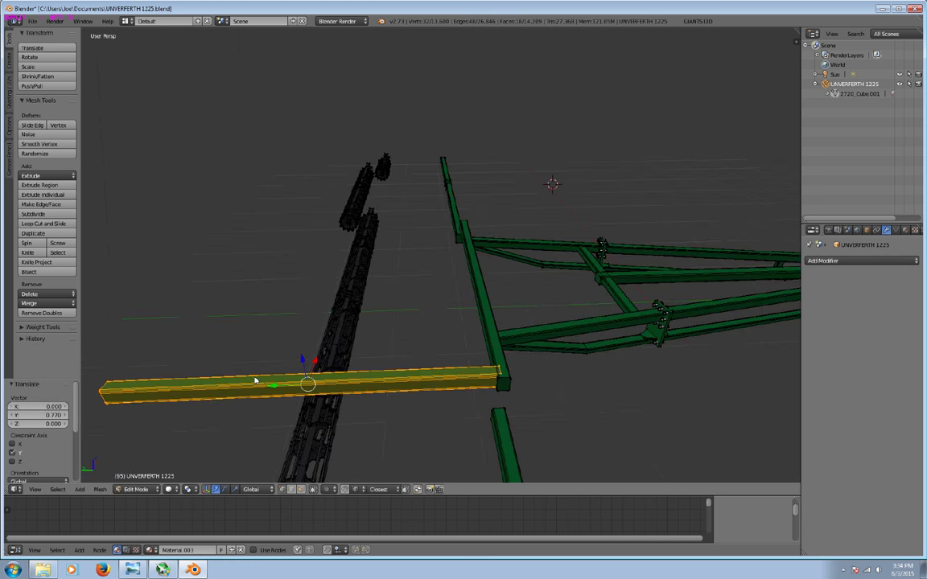
{"action": "left_click", "coordinate": [311, 491]}
{"action": "key", "text": "c"}
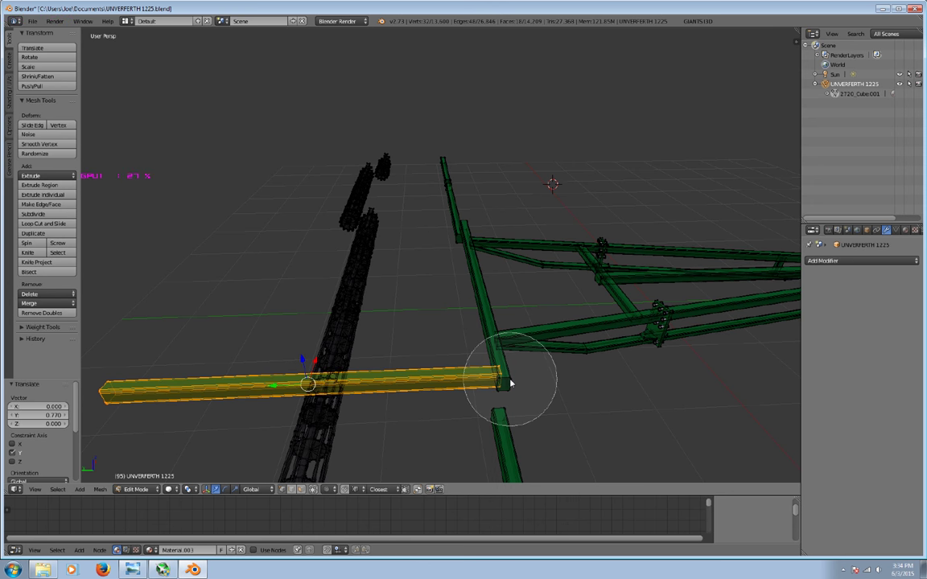
{"action": "middle_click_drag", "start_coordinate": [506, 382], "coordinate": [162, 403]}
{"action": "left_click_drag", "start_coordinate": [299, 411], "coordinate": [336, 413]}
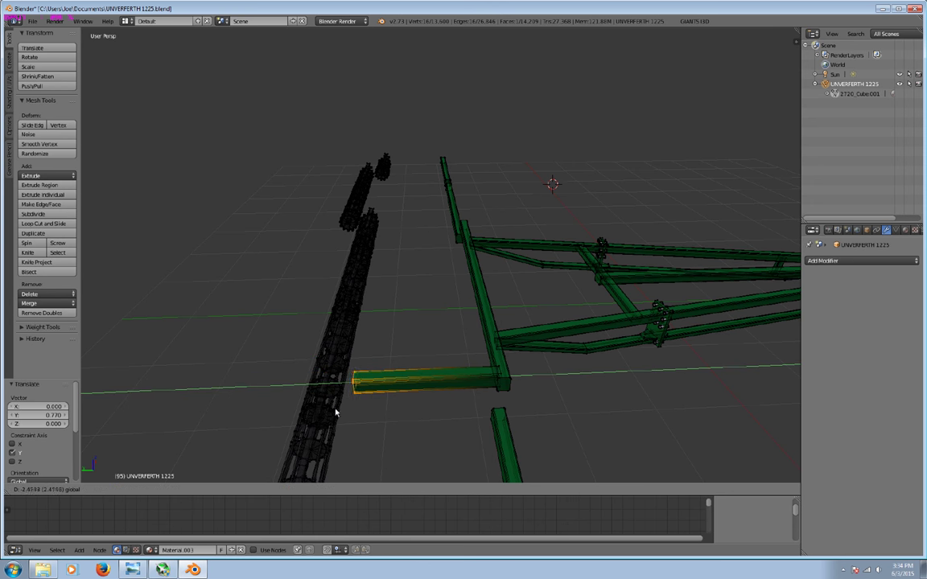
{"action": "left_click", "coordinate": [387, 409]}
{"action": "mouse_move", "coordinate": [387, 409]}
{"action": "middle_mouse_down"}
{"action": "mouse_move", "coordinate": [554, 428]}
{"action": "mouse_move", "coordinate": [474, 424]}
{"action": "mouse_move", "coordinate": [433, 441]}
{"action": "middle_mouse_up"}
{"action": "key", "text": "a"}
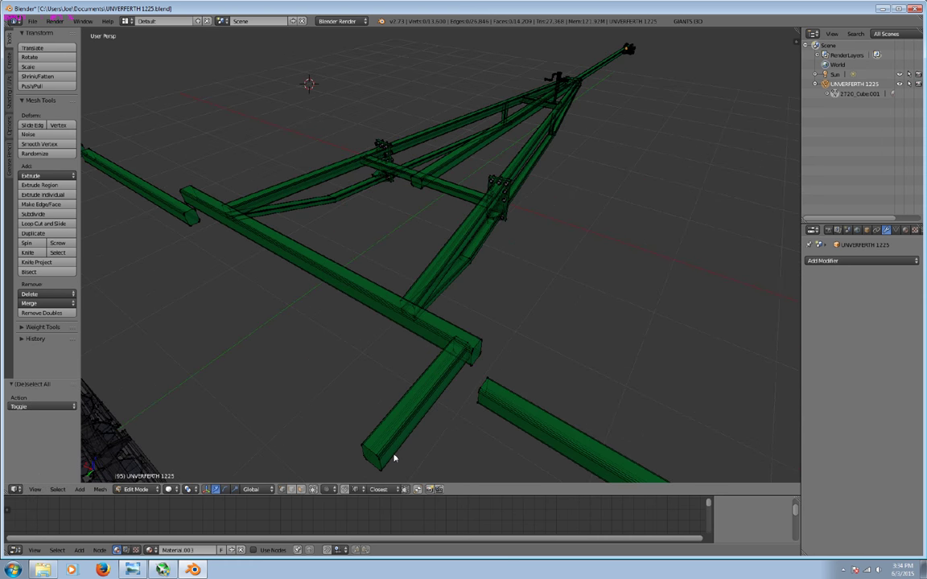
Copy the wing bar and shift the copy sideways along X, fine-tuning it in front view.
{"action": "key", "text": "l"}
{"action": "mouse_move", "coordinate": [381, 459]}
{"action": "middle_mouse_down"}
{"action": "mouse_move", "coordinate": [432, 459]}
{"action": "mouse_move", "coordinate": [418, 465]}
{"action": "middle_mouse_up"}
{"action": "key", "text": "shift+d"}
{"action": "key", "text": "Escape"}
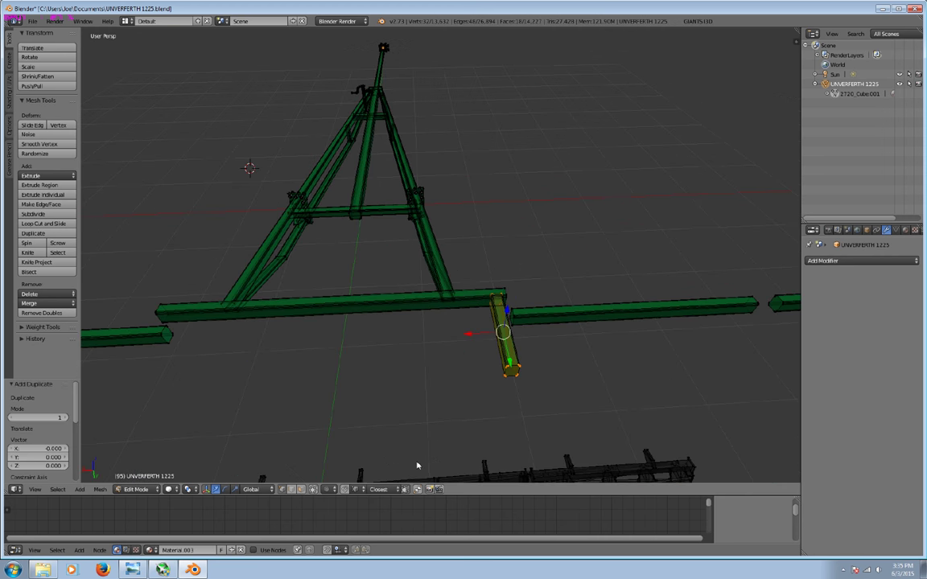
{"action": "key", "text": "g"}
{"action": "key", "text": "x"}
{"action": "left_click", "coordinate": [173, 366]}
{"action": "mouse_move", "coordinate": [173, 366]}
{"action": "middle_mouse_down"}
{"action": "mouse_move", "coordinate": [383, 386]}
{"action": "mouse_move", "coordinate": [370, 382]}
{"action": "middle_mouse_up"}
{"action": "key", "text": "KP_1"}
{"action": "key", "text": "g"}
{"action": "key", "text": "x"}
{"action": "left_click", "coordinate": [374, 374]}
{"action": "scroll", "coordinate": [371, 382], "scroll_direction": "down", "scroll_amount": 3}
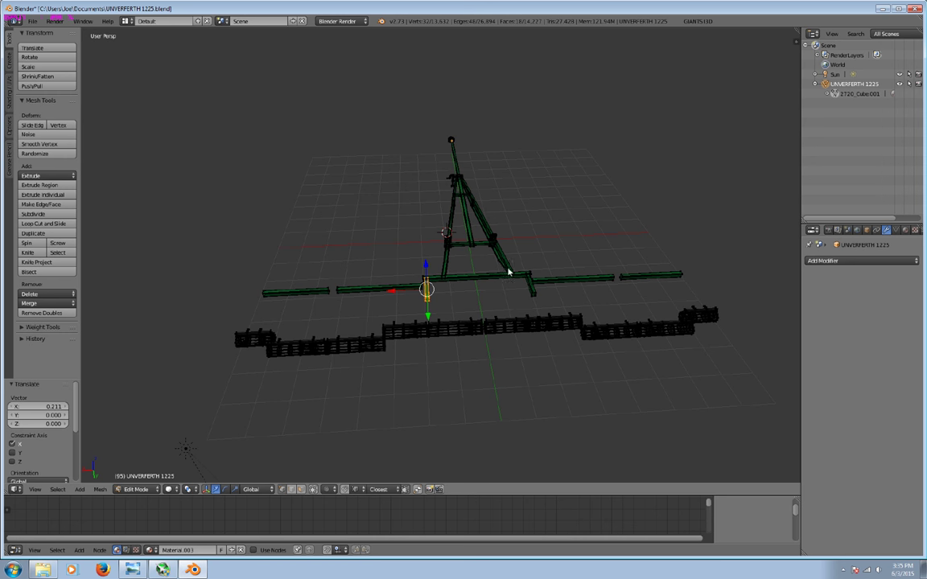
Duplicate the rear crossbar and move the copy 1.034 along Y to the wing bar ends.
{"action": "key", "text": "a"}
{"action": "scroll", "coordinate": [432, 431], "scroll_direction": "up", "scroll_amount": 4}
{"action": "scroll", "coordinate": [461, 422], "scroll_direction": "up", "scroll_amount": 3}
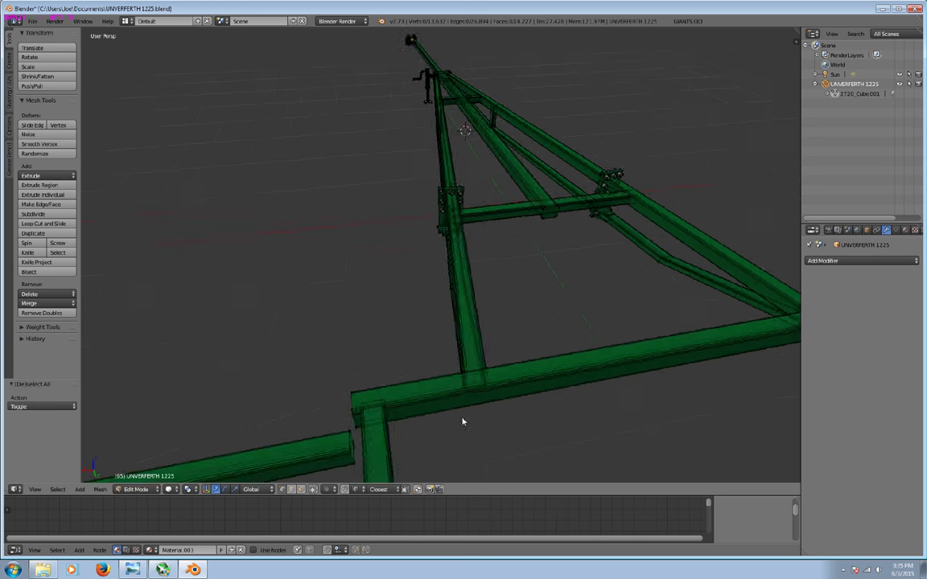
{"action": "middle_click_drag", "start_coordinate": [461, 421], "coordinate": [409, 415]}
{"action": "key", "text": "l"}
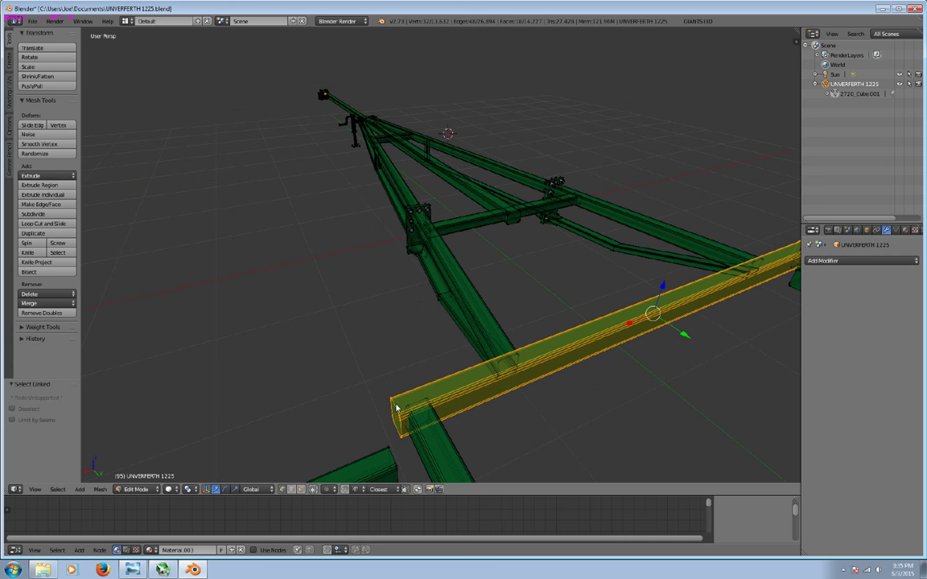
{"action": "key", "text": "shift+d"}
{"action": "right_click", "coordinate": [395, 409]}
{"action": "middle_click_drag", "start_coordinate": [396, 409], "coordinate": [449, 400]}
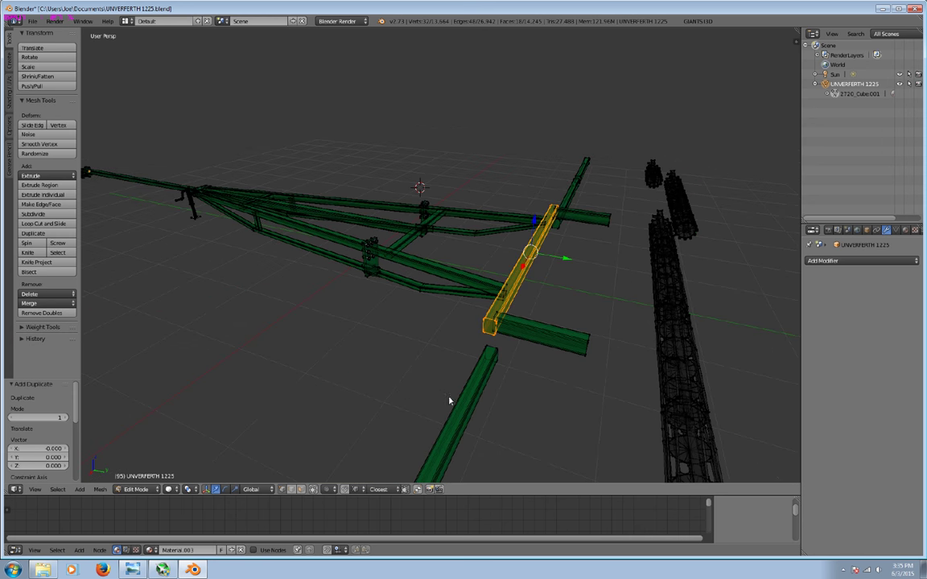
{"action": "key", "text": "g"}
{"action": "key", "text": "y"}
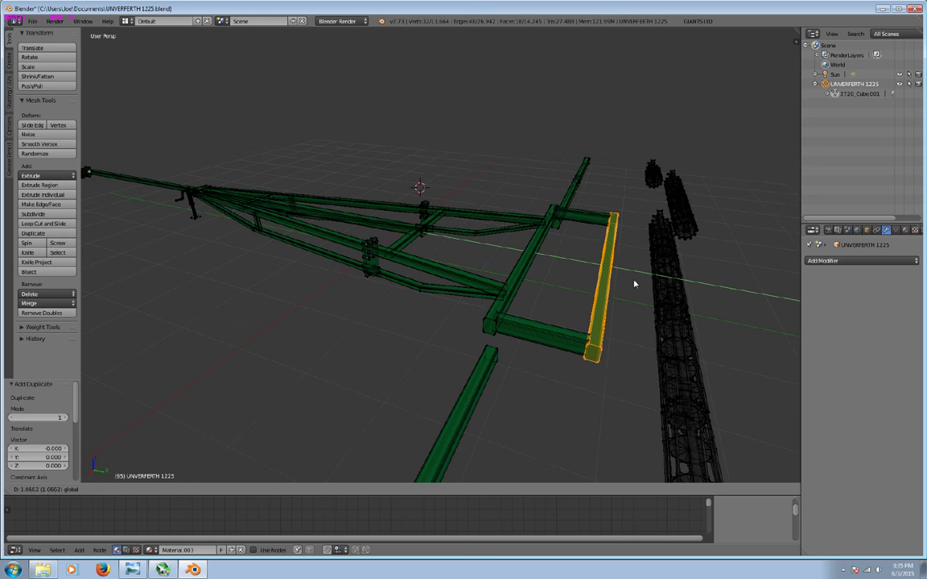
{"action": "left_click", "coordinate": [632, 285]}
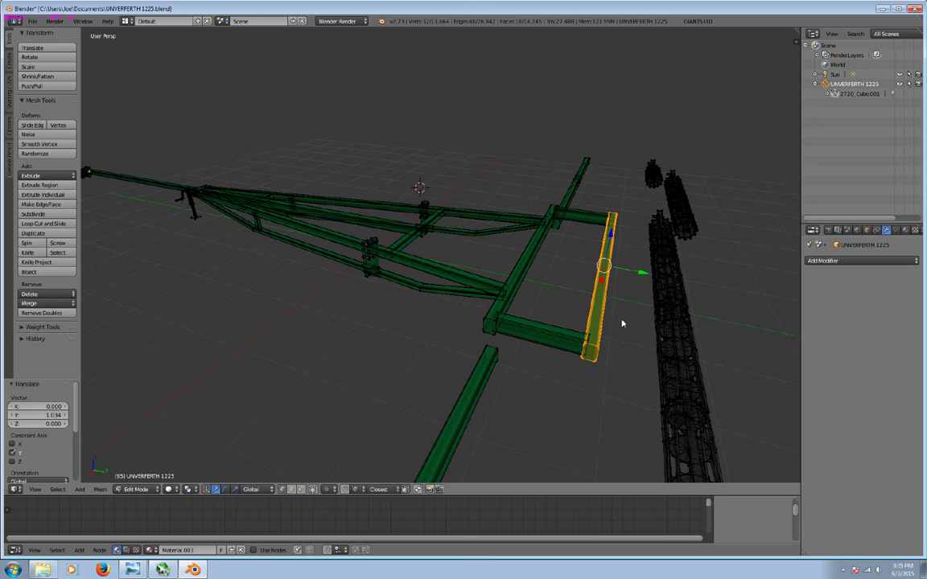
Orbit and zoom to inspect the new rectangular rear frame section.
{"action": "key", "text": "a"}
{"action": "mouse_move", "coordinate": [614, 373]}
{"action": "middle_mouse_down"}
{"action": "mouse_move", "coordinate": [521, 393]}
{"action": "mouse_move", "coordinate": [581, 362]}
{"action": "middle_mouse_up"}
{"action": "mouse_move", "coordinate": [342, 376]}
{"action": "middle_mouse_down"}
{"action": "mouse_move", "coordinate": [447, 399]}
{"action": "mouse_move", "coordinate": [442, 428]}
{"action": "mouse_move", "coordinate": [416, 441]}
{"action": "mouse_move", "coordinate": [465, 411]}
{"action": "middle_mouse_up"}
{"action": "scroll", "coordinate": [412, 441], "scroll_direction": "up", "scroll_amount": 2}
{"action": "scroll", "coordinate": [410, 442], "scroll_direction": "up", "scroll_amount": 2}
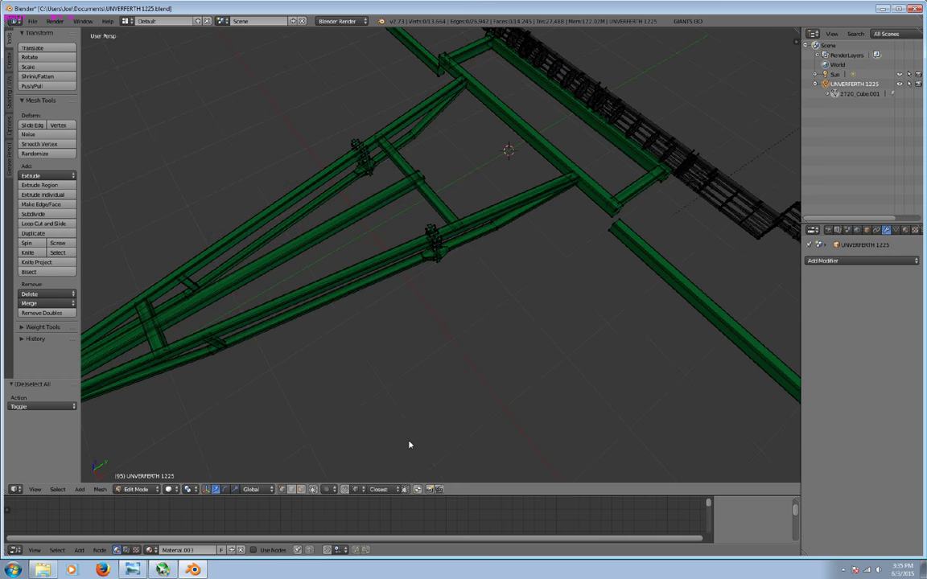
{"action": "scroll", "coordinate": [384, 466], "scroll_direction": "up", "scroll_amount": 1}
{"action": "middle_click_drag", "start_coordinate": [346, 450], "coordinate": [384, 383]}
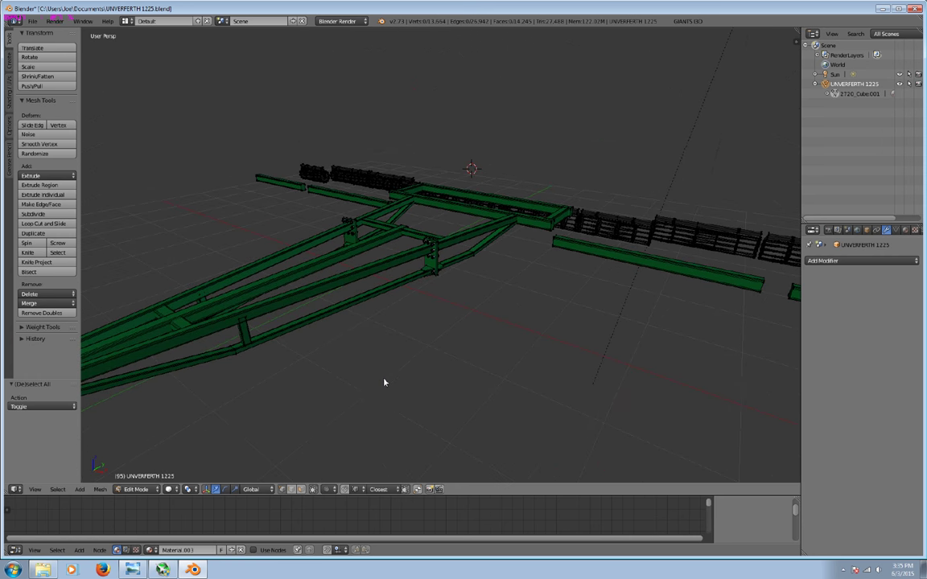
Orbit and zoom in on the hitch plates and bolts at the drawbar end.
{"action": "mouse_move", "coordinate": [318, 386]}
{"action": "middle_mouse_down"}
{"action": "mouse_move", "coordinate": [362, 355]}
{"action": "mouse_move", "coordinate": [474, 325]}
{"action": "middle_mouse_up"}
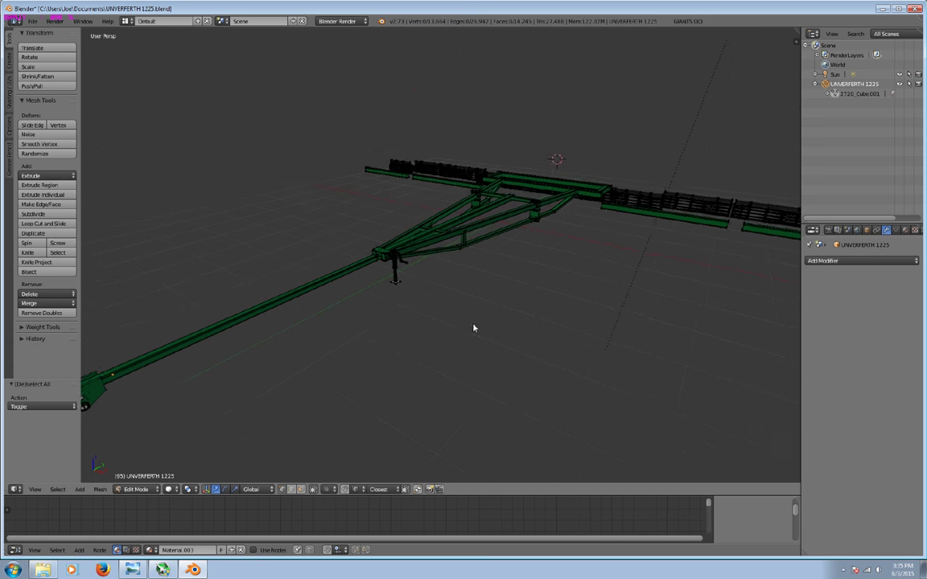
{"action": "scroll", "coordinate": [399, 401], "scroll_direction": "up", "scroll_amount": 3}
{"action": "scroll", "coordinate": [407, 399], "scroll_direction": "up", "scroll_amount": 2}
{"action": "middle_click_drag", "start_coordinate": [409, 399], "coordinate": [416, 407]}
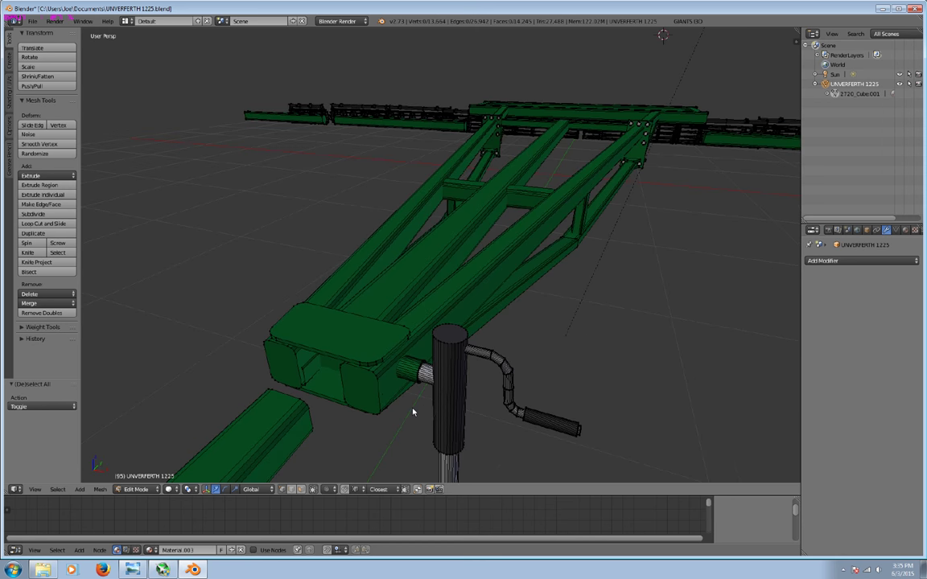
{"action": "scroll", "coordinate": [416, 407], "scroll_direction": "up", "scroll_amount": 1}
{"action": "scroll", "coordinate": [426, 403], "scroll_direction": "up", "scroll_amount": 1}
{"action": "scroll", "coordinate": [438, 396], "scroll_direction": "down", "scroll_amount": 2}
{"action": "scroll", "coordinate": [442, 393], "scroll_direction": "down", "scroll_amount": 2}
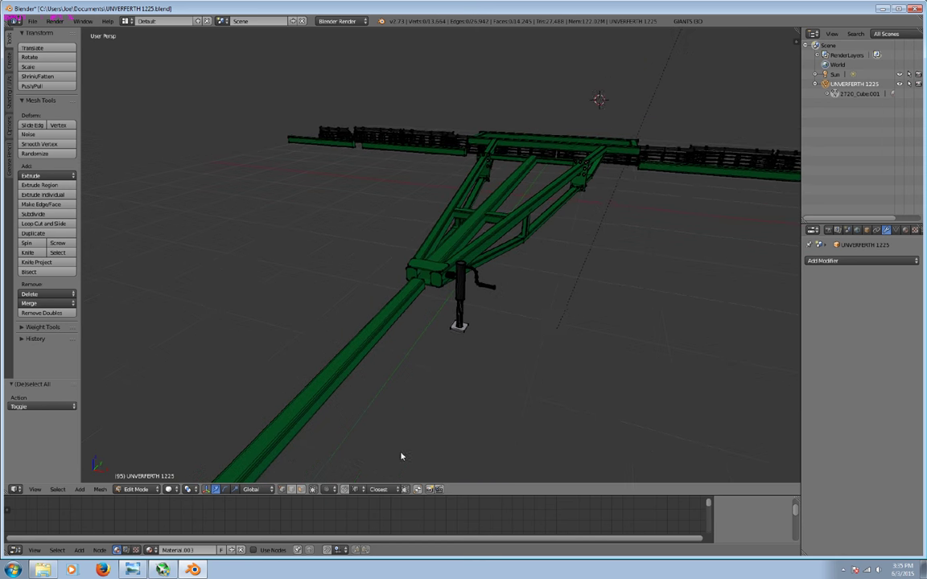
{"action": "scroll", "coordinate": [401, 457], "scroll_direction": "down", "scroll_amount": 1}
{"action": "mouse_move", "coordinate": [346, 229]}
{"action": "middle_mouse_down"}
{"action": "mouse_move", "coordinate": [478, 163]}
{"action": "mouse_move", "coordinate": [595, 137]}
{"action": "mouse_move", "coordinate": [437, 219]}
{"action": "middle_mouse_up"}
{"action": "scroll", "coordinate": [310, 233], "scroll_direction": "up", "scroll_amount": 3}
{"action": "middle_click_drag", "start_coordinate": [310, 233], "coordinate": [347, 233]}
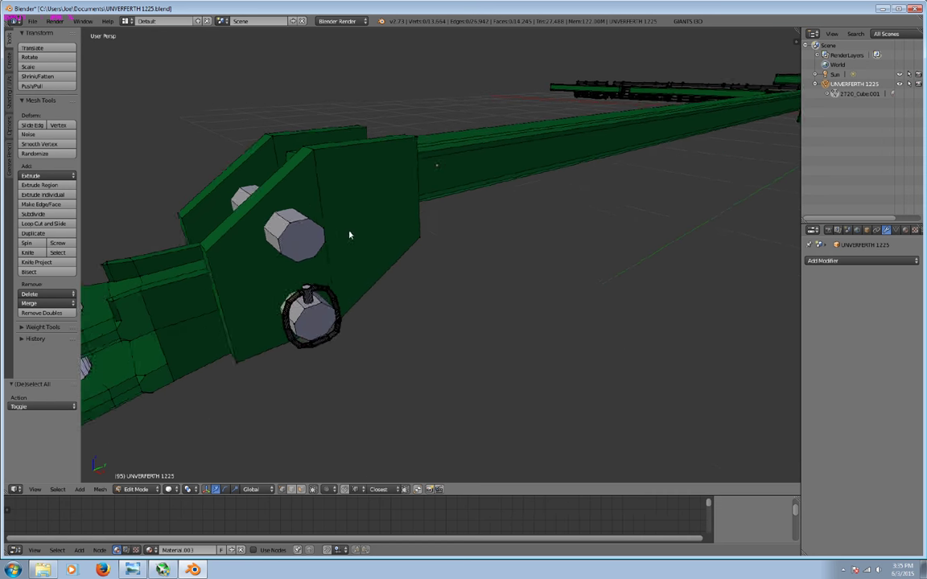
{"action": "scroll", "coordinate": [347, 234], "scroll_direction": "up", "scroll_amount": 1}
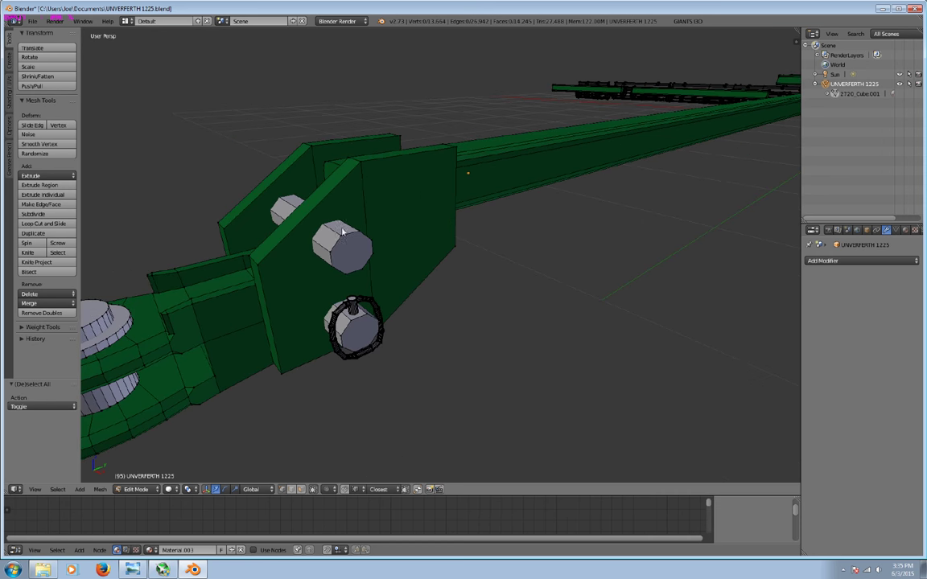
{"action": "middle_click_drag", "start_coordinate": [330, 472], "coordinate": [315, 330]}
Select the thin side face of a hitch plate and duplicate it.
{"action": "key", "text": "c"}
{"action": "scroll", "coordinate": [326, 335], "scroll_direction": "up", "scroll_amount": 3}
{"action": "left_click", "coordinate": [324, 335]}
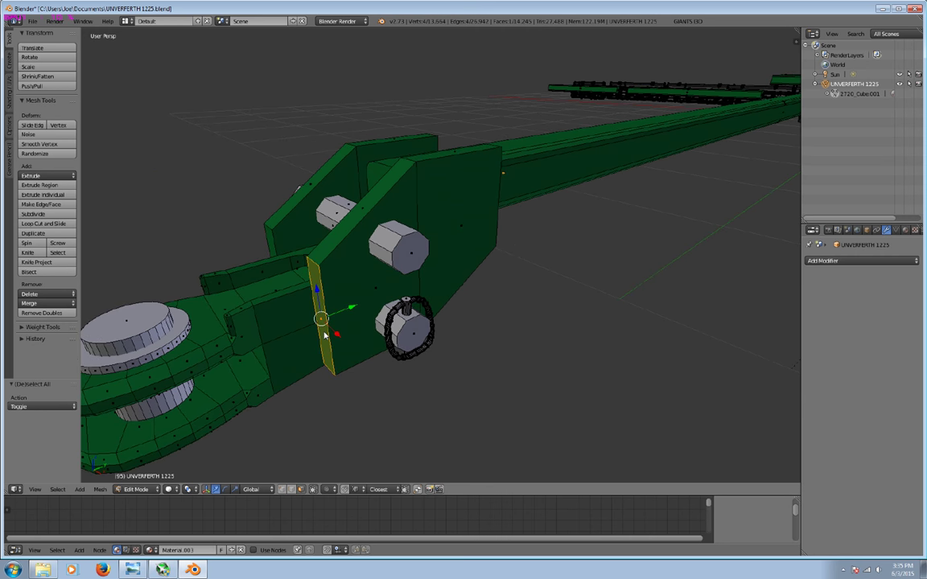
{"action": "key", "text": "shift+d"}
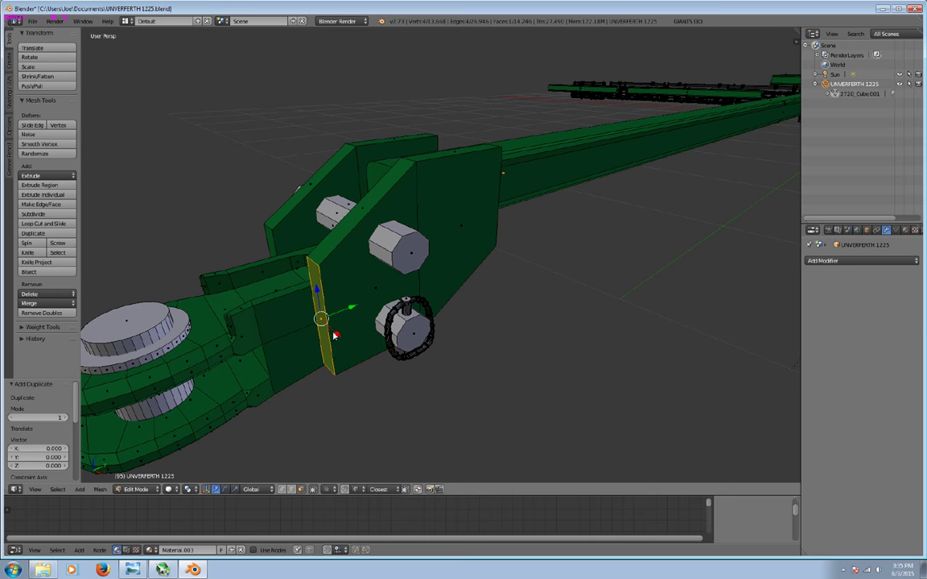
{"action": "left_click", "coordinate": [274, 454]}
Select the whole copied plate and move it 8.423 along Y toward the rear crossbar.
{"action": "key", "text": "a"}
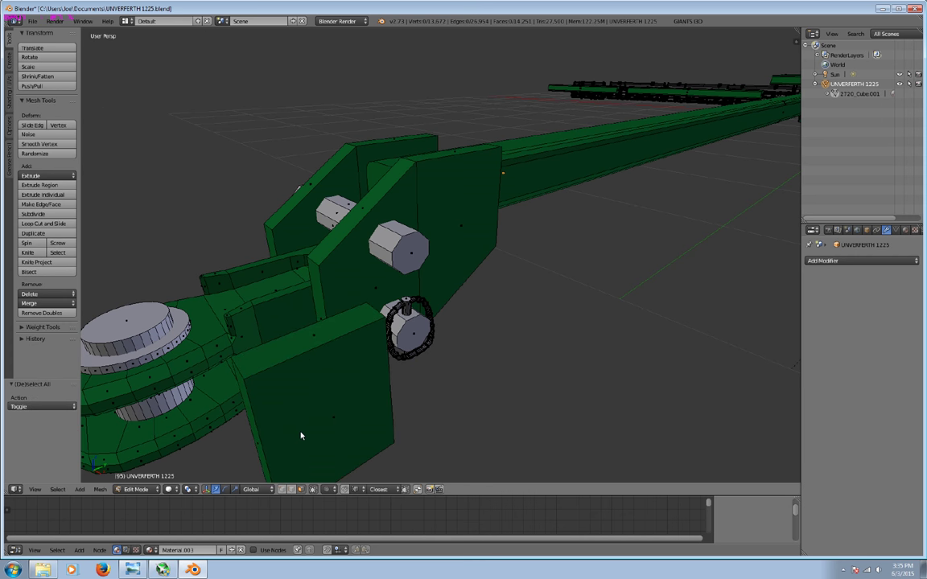
{"action": "key", "text": "l"}
{"action": "scroll", "coordinate": [301, 436], "scroll_direction": "down", "scroll_amount": 10}
{"action": "middle_click_drag", "start_coordinate": [316, 424], "coordinate": [535, 288]}
{"action": "left_click_drag", "start_coordinate": [361, 393], "coordinate": [636, 306]}
{"action": "middle_click_drag", "start_coordinate": [635, 306], "coordinate": [361, 263]}
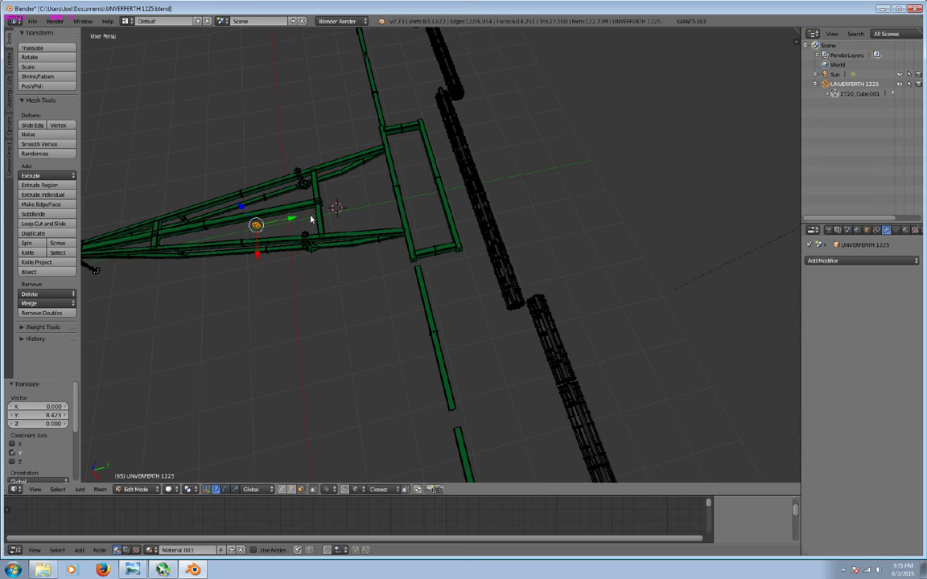
Move the copied plate 3 units along Y, then along X and Y to the rear corner.
{"action": "type", "text": "gy"}
{"action": "type", "text": "3"}
{"action": "key", "text": "Return"}
{"action": "key", "text": "g"}
{"action": "key", "text": "x"}
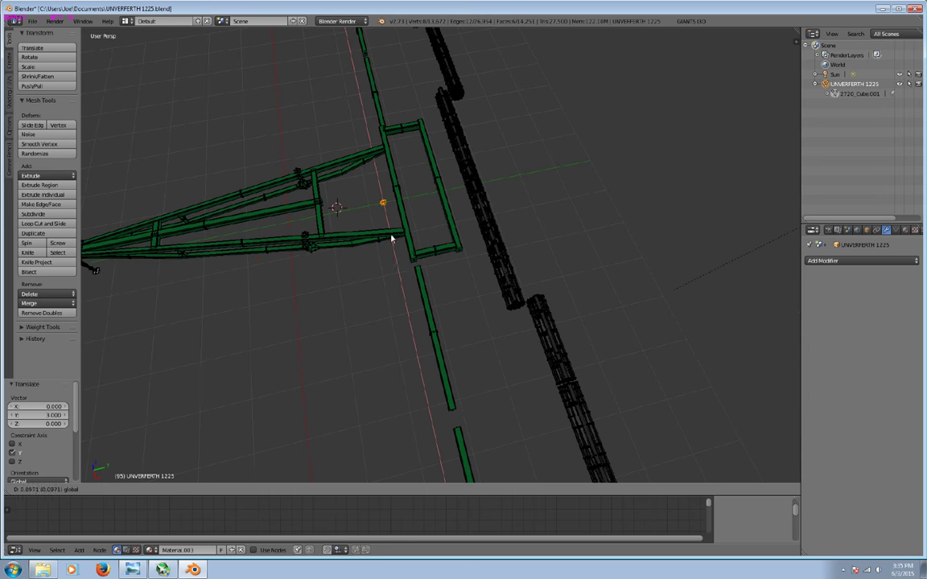
{"action": "left_click", "coordinate": [420, 295]}
{"action": "key", "text": "KP_Decimal"}
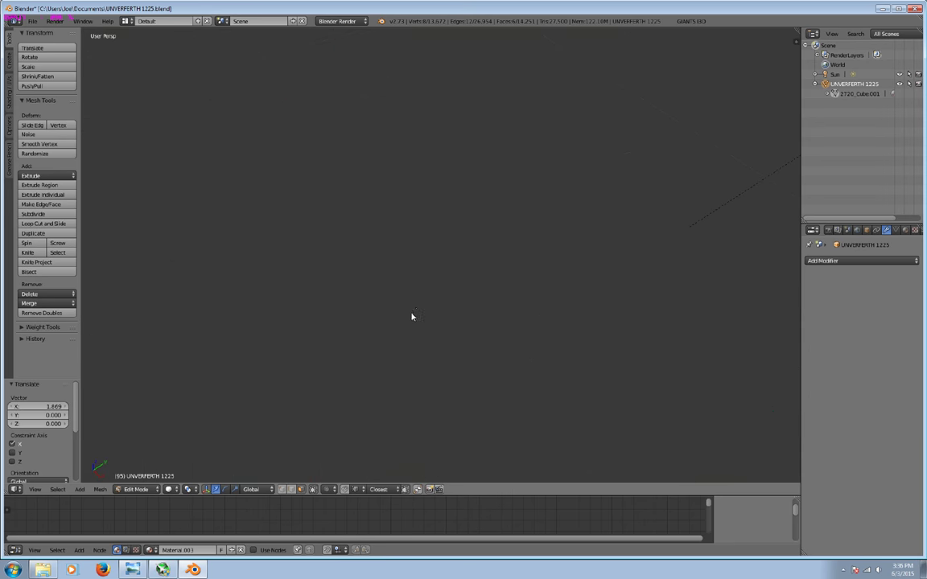
{"action": "key", "text": "g"}
{"action": "key", "text": "y"}
{"action": "left_click", "coordinate": [426, 234]}
Rotate the plate exactly 90° about the vertical Z axis.
{"action": "left_click", "coordinate": [225, 488]}
{"action": "left_click_drag", "start_coordinate": [441, 304], "coordinate": [252, 383]}
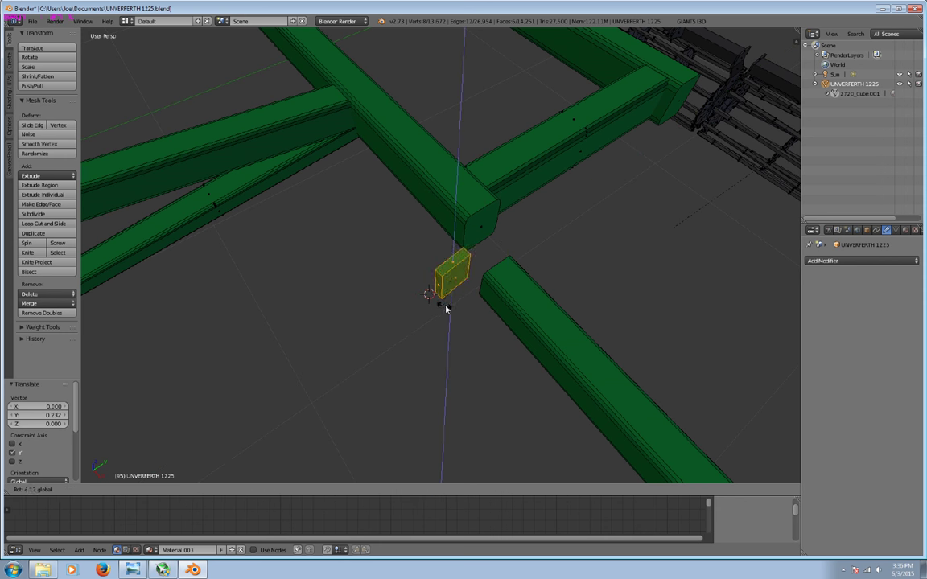
{"action": "left_click", "coordinate": [50, 408]}
{"action": "type", "text": "90"}
{"action": "key", "text": "Return"}
Stretch the plate along X and taller along Z to hinge-plate proportions.
{"action": "left_click", "coordinate": [222, 490]}
{"action": "key", "text": "s"}
{"action": "key", "text": "x"}
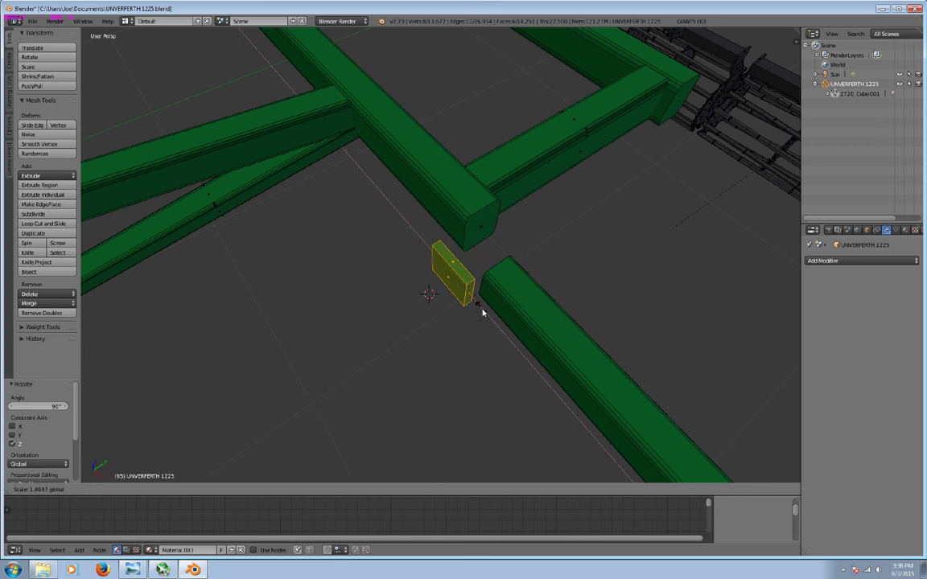
{"action": "left_click", "coordinate": [533, 296]}
{"action": "scroll", "coordinate": [547, 281], "scroll_direction": "up", "scroll_amount": 5}
{"action": "scroll", "coordinate": [597, 238], "scroll_direction": "down", "scroll_amount": 5}
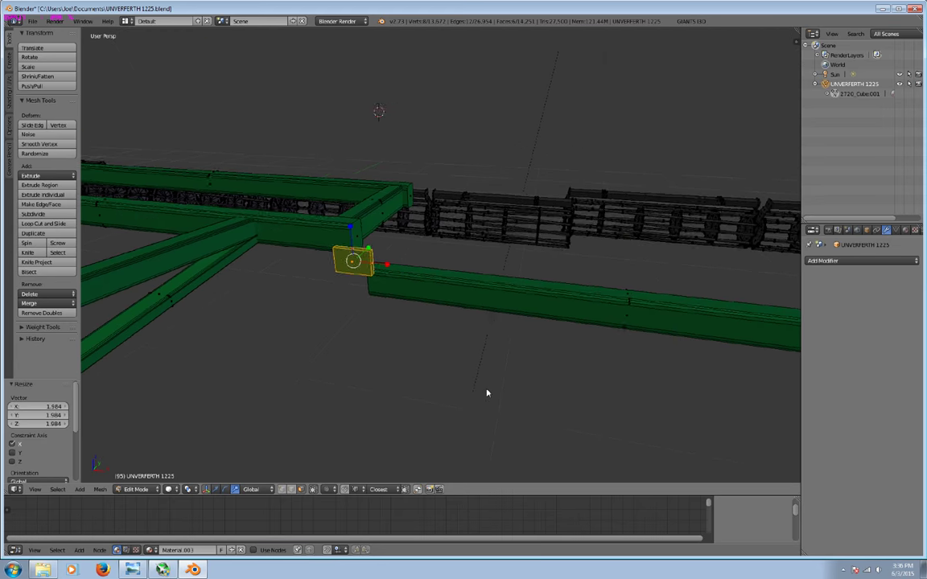
{"action": "middle_click_drag", "start_coordinate": [486, 391], "coordinate": [324, 376], "text": "shift"}
{"action": "scroll", "coordinate": [382, 317], "scroll_direction": "up", "scroll_amount": 3}
{"action": "left_click_drag", "start_coordinate": [594, 232], "coordinate": [602, 215]}
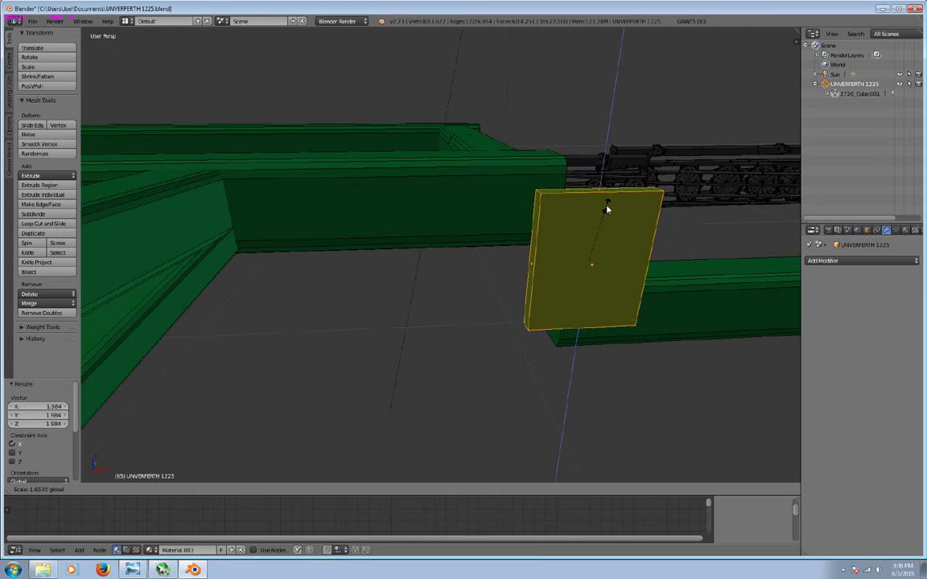
Raise the plate level with the beams, shrink it slightly and nudge it along X.
{"action": "left_click", "coordinate": [214, 490]}
{"action": "mouse_move", "coordinate": [573, 252]}
{"action": "left_mouse_down"}
{"action": "mouse_move", "coordinate": [573, 219]}
{"action": "mouse_move", "coordinate": [600, 182]}
{"action": "left_mouse_up"}
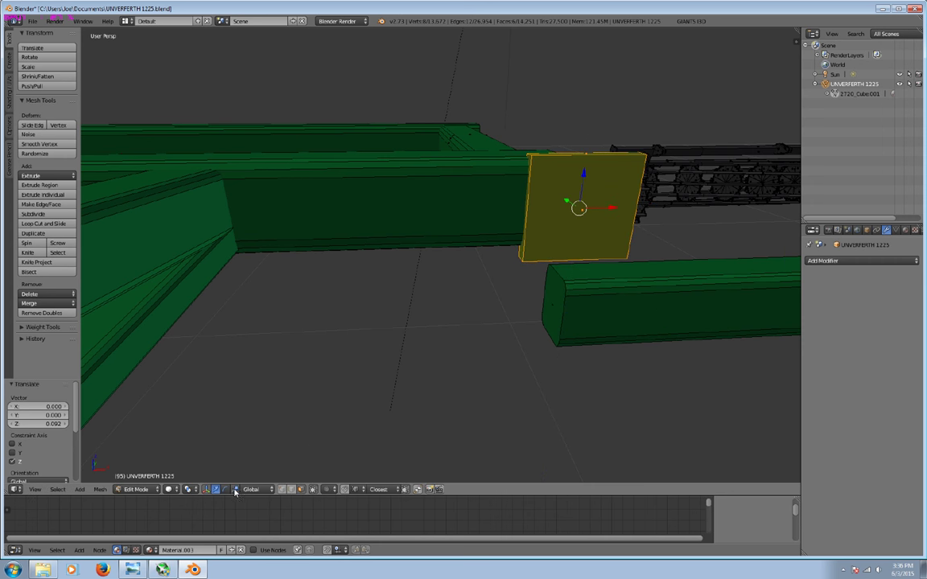
{"action": "key", "text": "s"}
{"action": "left_click", "coordinate": [582, 190]}
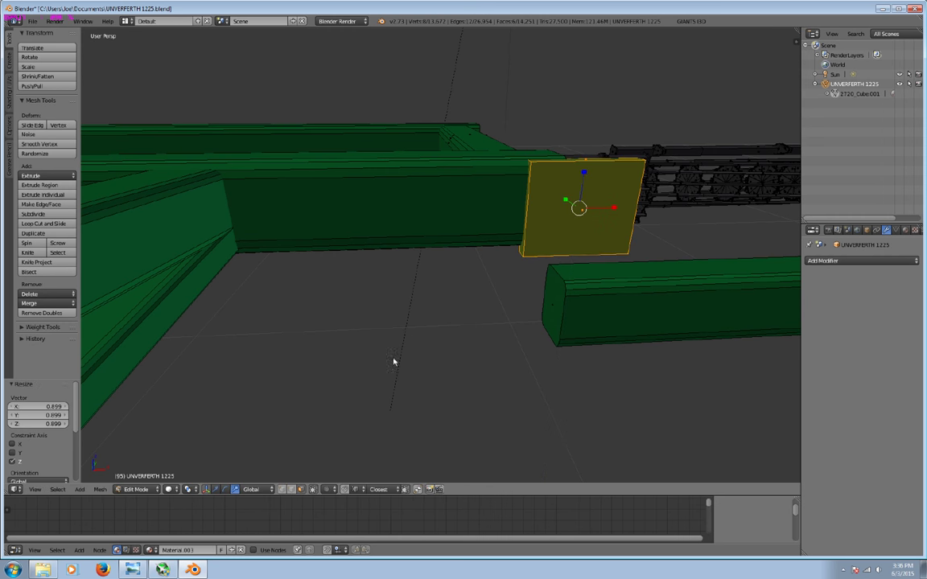
{"action": "left_click", "coordinate": [215, 488]}
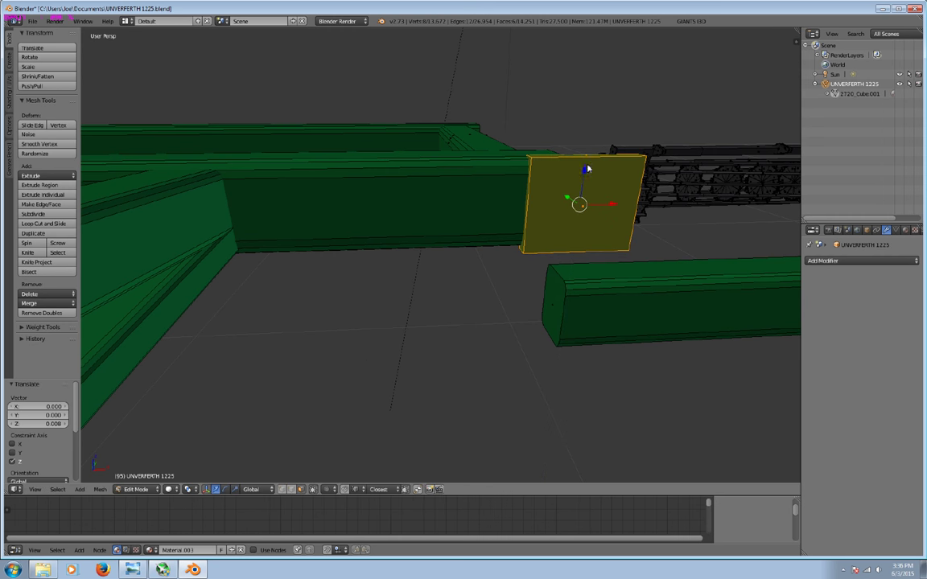
{"action": "left_click_drag", "start_coordinate": [611, 207], "coordinate": [590, 221]}
{"action": "middle_click_drag", "start_coordinate": [589, 222], "coordinate": [394, 297]}
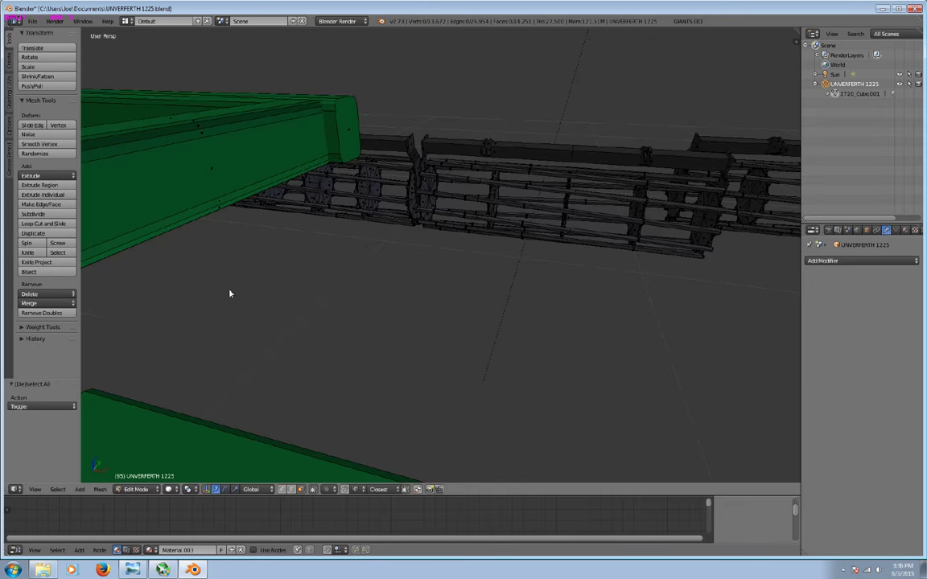
Extend the beam's end face out to the hinge plate, checking the harrow reference photo.
{"action": "key", "text": "a"}
{"action": "right_click", "coordinate": [208, 301]}
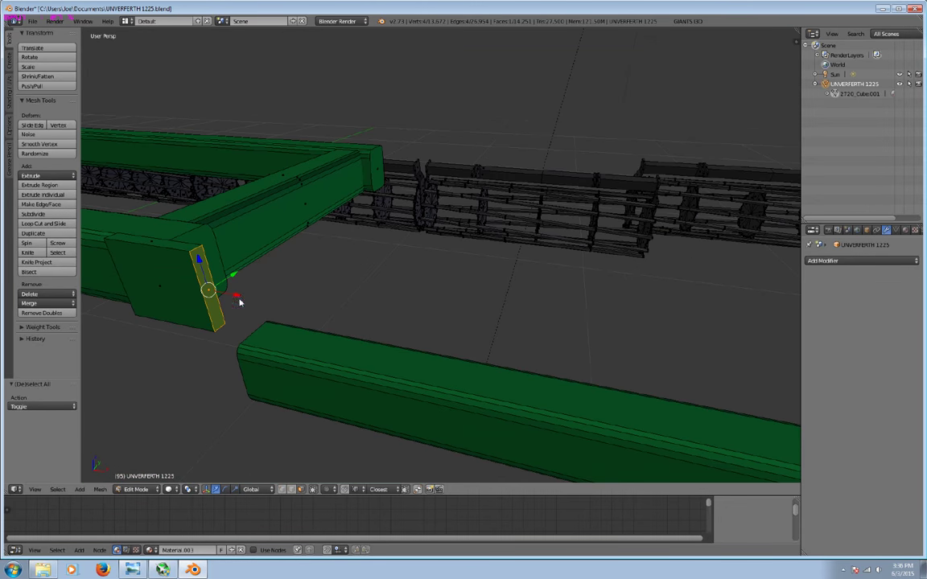
{"action": "left_click_drag", "start_coordinate": [239, 302], "coordinate": [283, 312]}
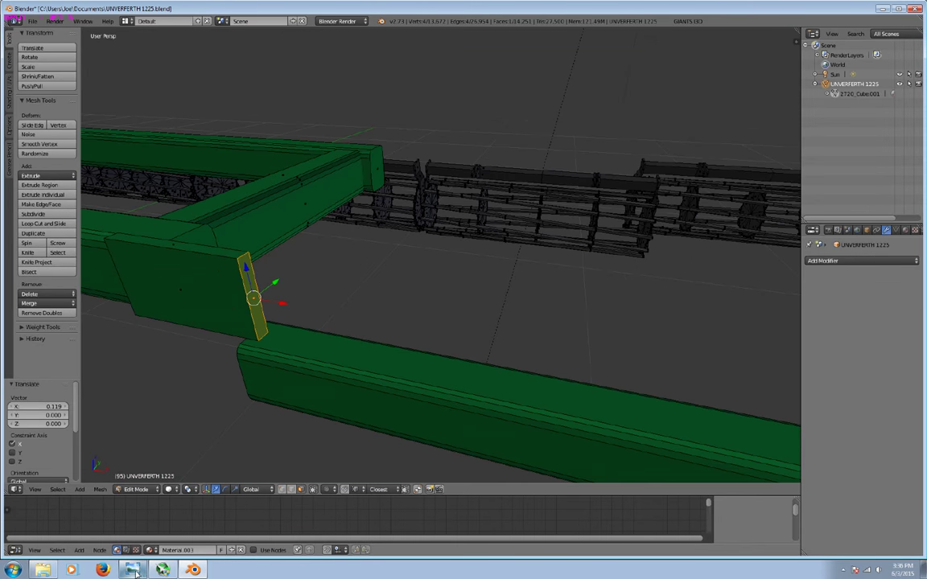
{"action": "left_click", "coordinate": [134, 571]}
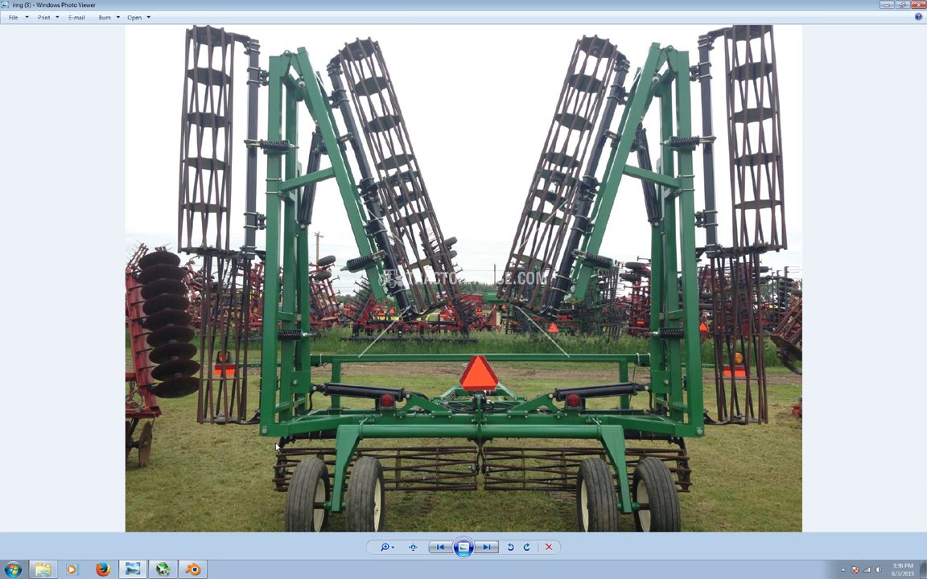
{"action": "key", "text": "alt+Tab"}
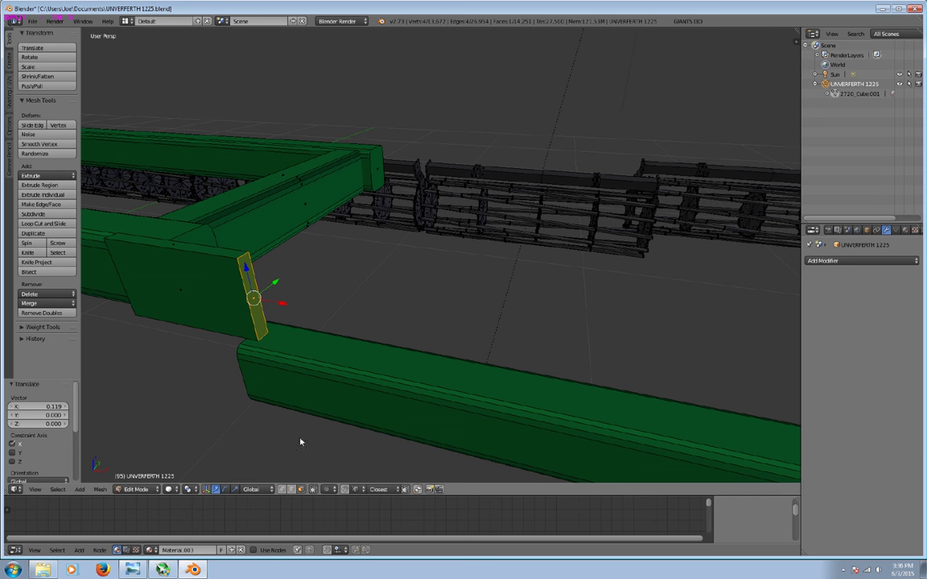
{"action": "key", "text": "e"}
{"action": "left_click", "coordinate": [315, 371]}
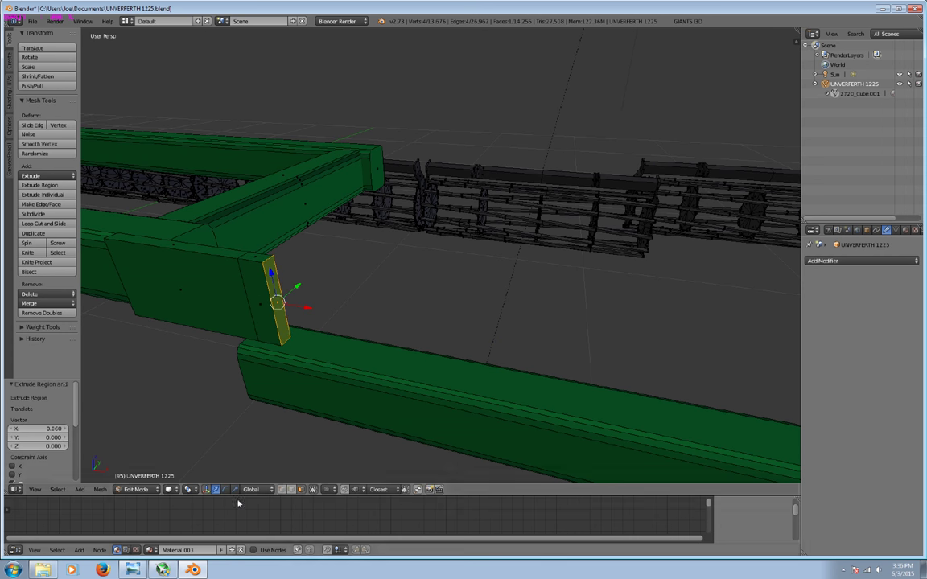
Select the whole hinge plate at the rear corner.
{"action": "key", "text": "a"}
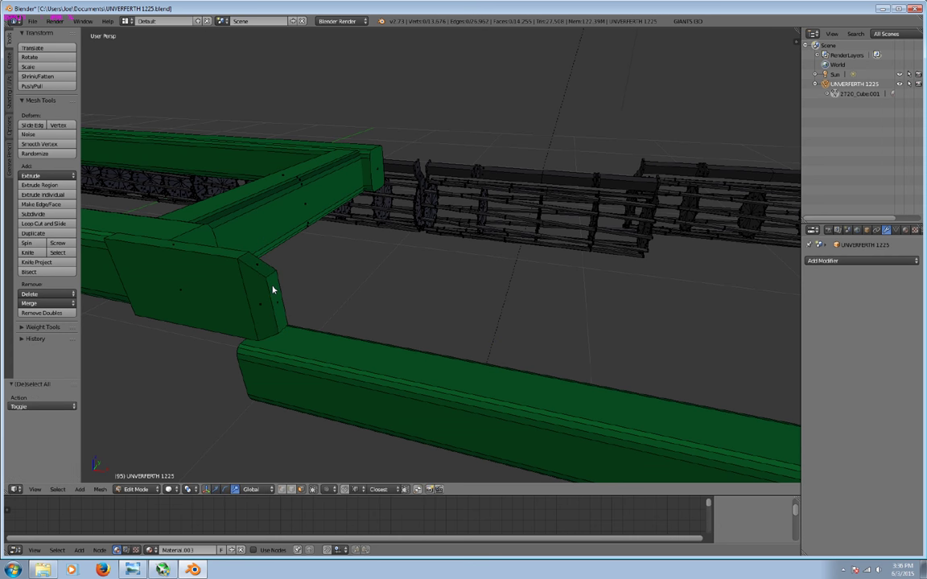
{"action": "key", "text": "l"}
{"action": "mouse_move", "coordinate": [271, 291]}
{"action": "middle_mouse_down"}
{"action": "mouse_move", "coordinate": [228, 316]}
{"action": "mouse_move", "coordinate": [193, 321]}
{"action": "mouse_move", "coordinate": [446, 407]}
{"action": "mouse_move", "coordinate": [408, 410]}
{"action": "middle_mouse_up"}
Duplicate the hinge plate and slide the copy along Y.
{"action": "key", "text": "shift+d"}
{"action": "key", "text": "Escape"}
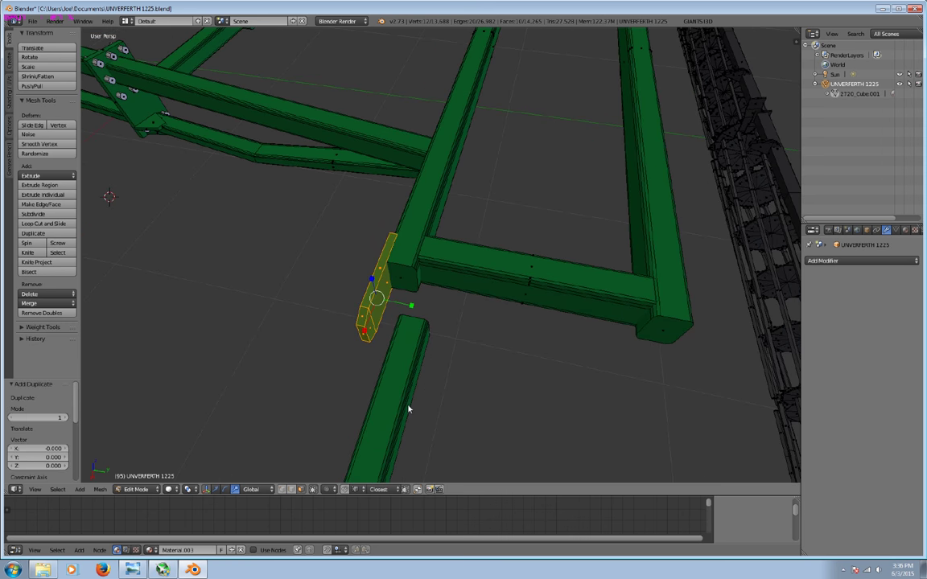
{"action": "left_click", "coordinate": [216, 489]}
{"action": "left_click_drag", "start_coordinate": [412, 308], "coordinate": [441, 337]}
{"action": "mouse_move", "coordinate": [441, 337]}
{"action": "middle_mouse_down"}
{"action": "mouse_move", "coordinate": [463, 328]}
{"action": "mouse_move", "coordinate": [387, 312]}
{"action": "mouse_move", "coordinate": [453, 321]}
{"action": "mouse_move", "coordinate": [448, 285]}
{"action": "mouse_move", "coordinate": [414, 291]}
{"action": "mouse_move", "coordinate": [459, 265]}
{"action": "mouse_move", "coordinate": [471, 277]}
{"action": "middle_mouse_up"}
Reposition the first hinge plate along Y.
{"action": "key", "text": "l"}
{"action": "key", "text": "a"}
{"action": "key", "text": "l"}
{"action": "key", "text": "g"}
{"action": "key", "text": "y"}
{"action": "left_click", "coordinate": [449, 275]}
Move the other hinge plate along Y against the wing bar, so both flank it.
{"action": "key", "text": "a"}
{"action": "key", "text": "l"}
{"action": "key", "text": "g"}
{"action": "key", "text": "y"}
{"action": "left_click", "coordinate": [467, 292]}
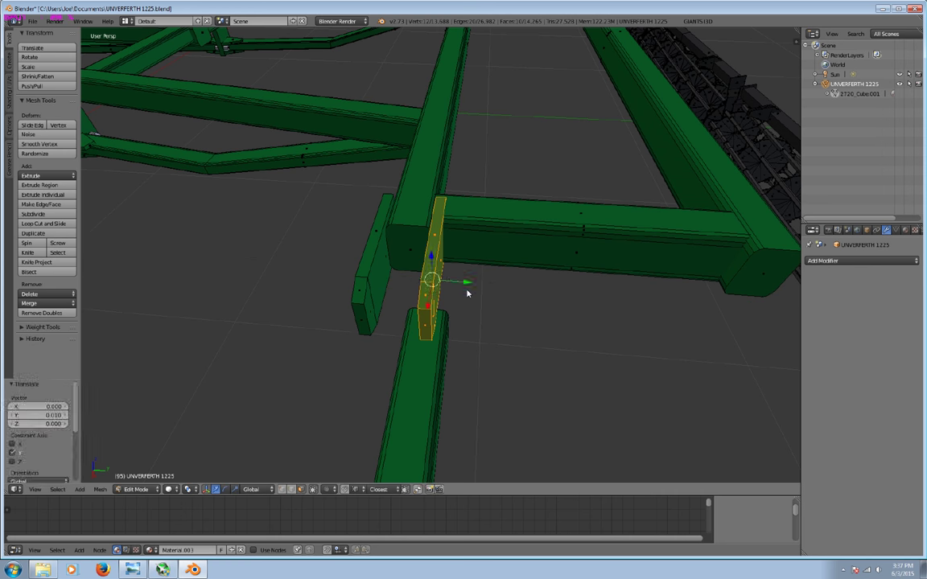
{"action": "key", "text": "a"}
{"action": "key", "text": "l"}
{"action": "key", "text": "l"}
{"action": "mouse_move", "coordinate": [428, 305]}
{"action": "middle_mouse_down"}
{"action": "mouse_move", "coordinate": [467, 311]}
{"action": "mouse_move", "coordinate": [456, 331]}
{"action": "mouse_move", "coordinate": [372, 351]}
{"action": "mouse_move", "coordinate": [460, 317]}
{"action": "mouse_move", "coordinate": [374, 347]}
{"action": "mouse_move", "coordinate": [542, 327]}
{"action": "mouse_move", "coordinate": [364, 385]}
{"action": "mouse_move", "coordinate": [406, 327]}
{"action": "mouse_move", "coordinate": [453, 335]}
{"action": "middle_mouse_up"}
{"action": "key", "text": "a"}
{"action": "scroll", "coordinate": [467, 310], "scroll_direction": "down", "scroll_amount": 3}
{"action": "scroll", "coordinate": [402, 328], "scroll_direction": "up", "scroll_amount": 3}
Duplicate the hitch gear part and move the copy along X to the rear corner.
{"action": "scroll", "coordinate": [439, 367], "scroll_direction": "up", "scroll_amount": 3}
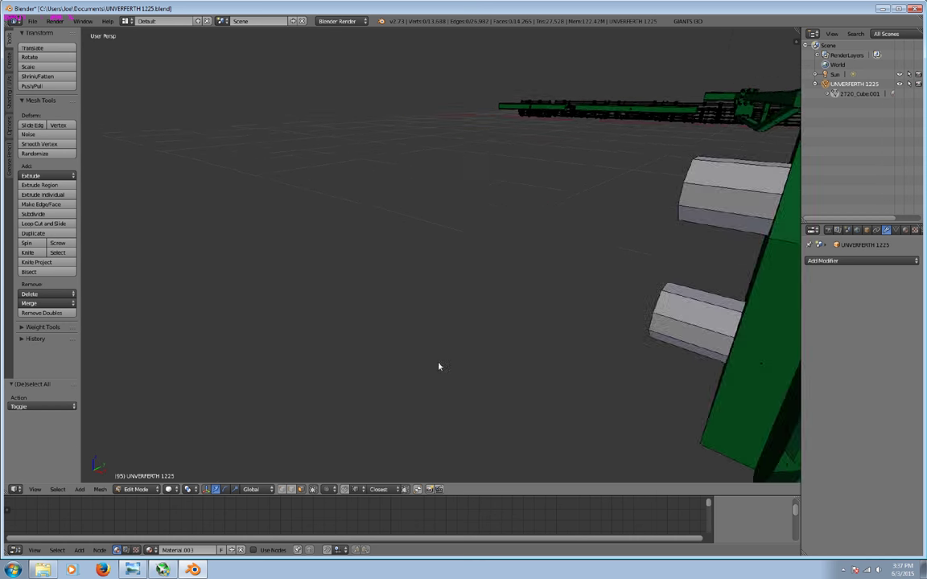
{"action": "scroll", "coordinate": [439, 367], "scroll_direction": "down", "scroll_amount": 4}
{"action": "key", "text": "l"}
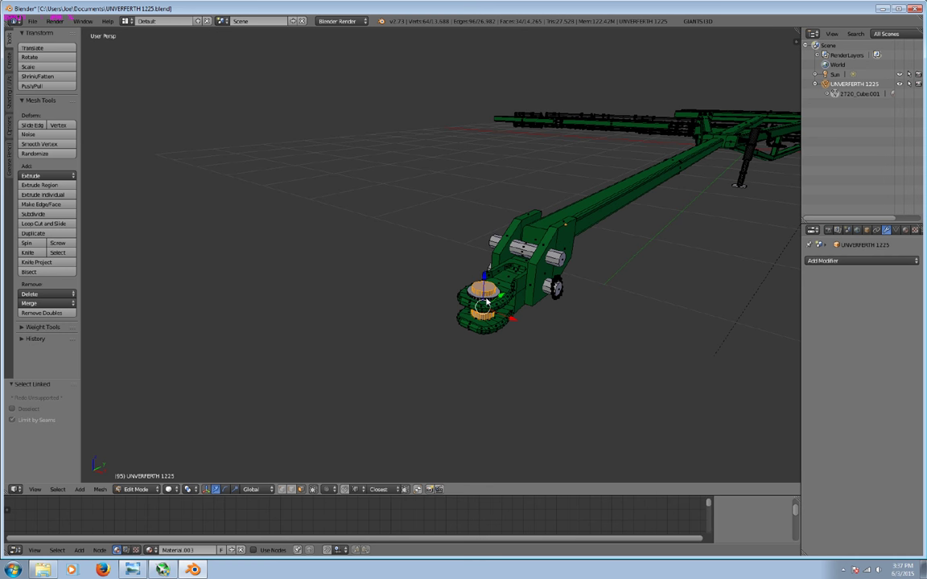
{"action": "key", "text": "shift+d"}
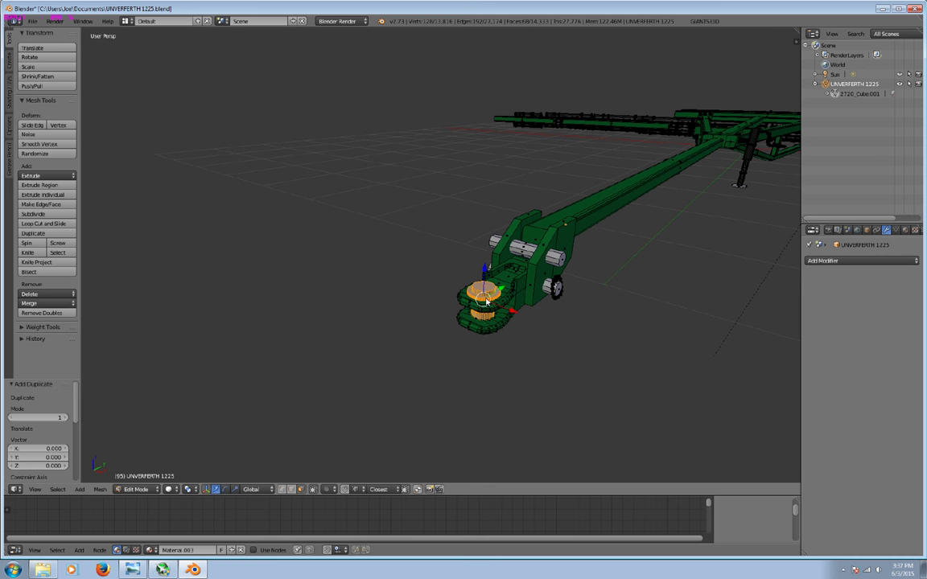
{"action": "key", "text": "x"}
{"action": "left_click", "coordinate": [570, 286]}
{"action": "middle_click_drag", "start_coordinate": [570, 287], "coordinate": [292, 351]}
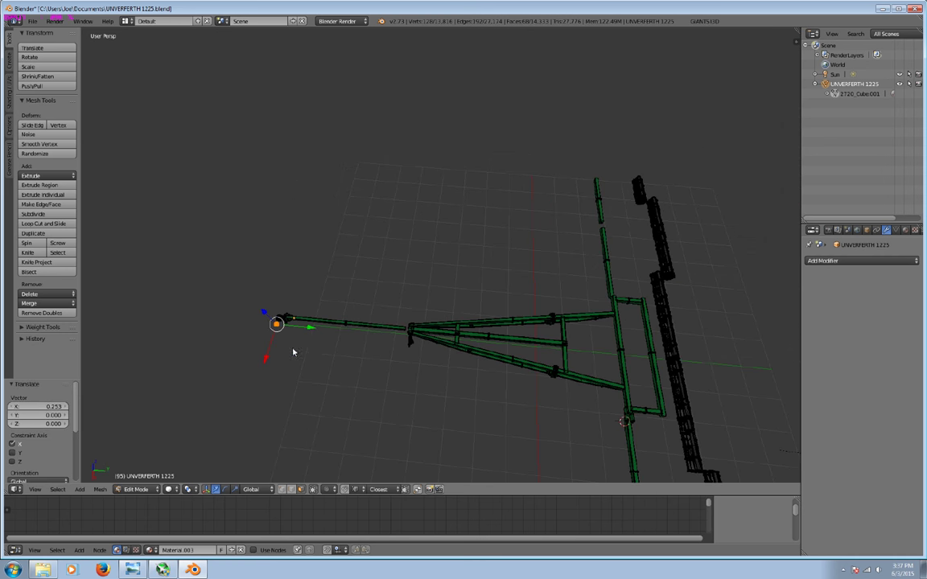
{"action": "key", "text": "g"}
{"action": "left_click", "coordinate": [643, 403]}
{"action": "key", "text": "g"}
{"action": "left_click", "coordinate": [636, 467]}
Rotate the copied part exactly 90° about X so it lies on its side.
{"action": "scroll", "coordinate": [525, 351], "scroll_direction": "up", "scroll_amount": 5}
{"action": "scroll", "coordinate": [630, 285], "scroll_direction": "up", "scroll_amount": 3}
{"action": "scroll", "coordinate": [515, 335], "scroll_direction": "down", "scroll_amount": 2}
{"action": "mouse_move", "coordinate": [515, 335]}
{"action": "middle_mouse_down"}
{"action": "mouse_move", "coordinate": [432, 345]}
{"action": "mouse_move", "coordinate": [500, 293]}
{"action": "mouse_move", "coordinate": [453, 349]}
{"action": "mouse_move", "coordinate": [456, 384]}
{"action": "middle_mouse_up"}
{"action": "scroll", "coordinate": [471, 351], "scroll_direction": "up", "scroll_amount": 3}
{"action": "scroll", "coordinate": [445, 374], "scroll_direction": "up", "scroll_amount": 2}
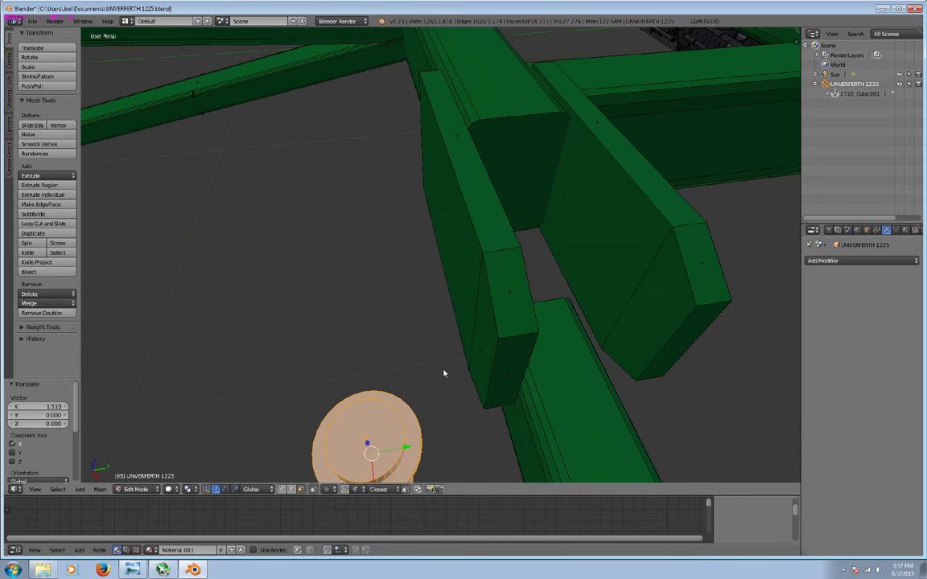
{"action": "scroll", "coordinate": [442, 392], "scroll_direction": "down", "scroll_amount": 5}
{"action": "left_click", "coordinate": [225, 490]}
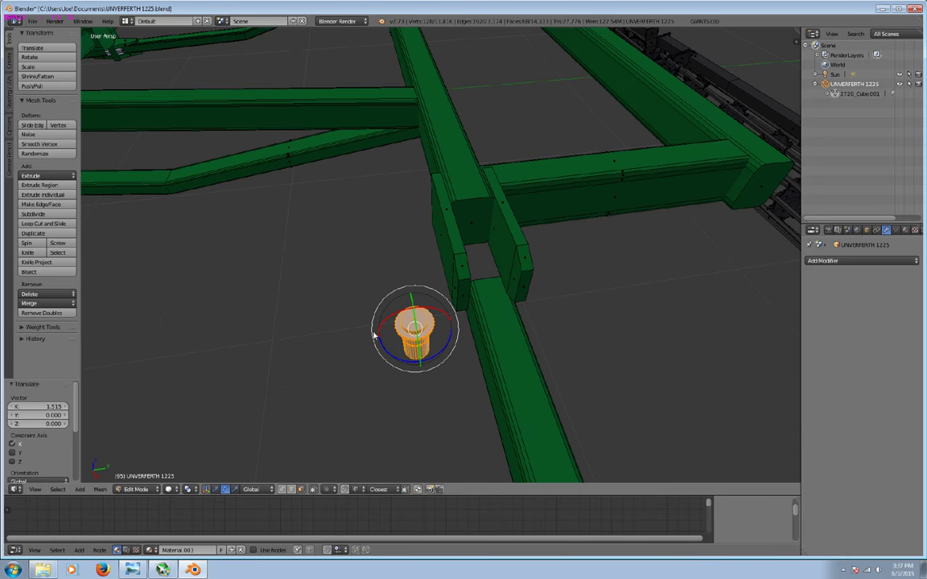
{"action": "left_click_drag", "start_coordinate": [375, 310], "coordinate": [372, 330]}
{"action": "left_click", "coordinate": [46, 406]}
{"action": "type", "text": "90"}
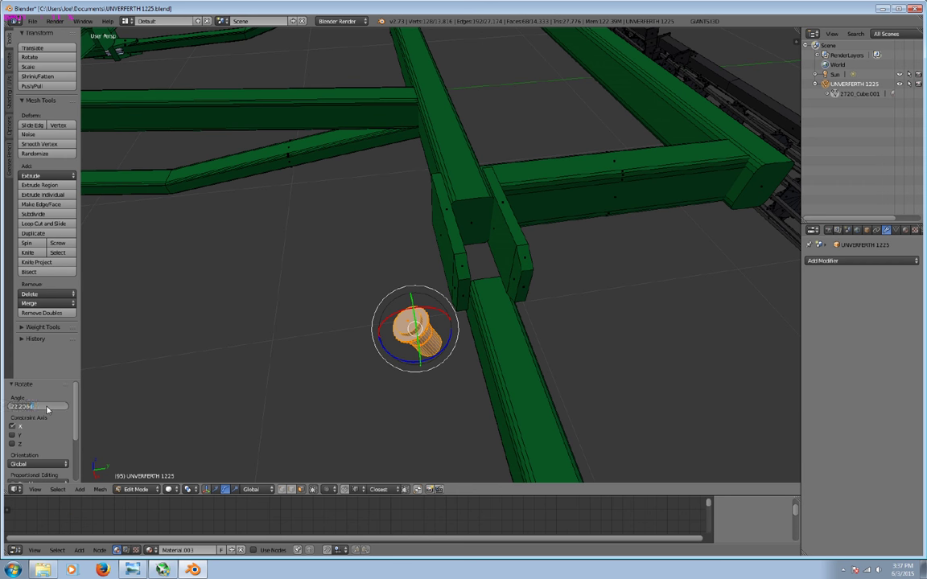
{"action": "key", "text": "Return"}
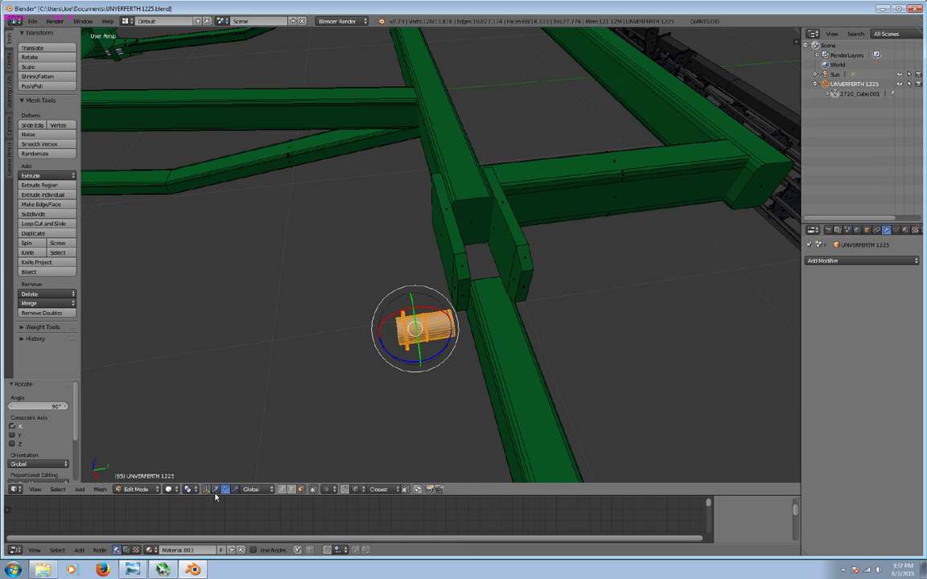
Stretch the part 3.114 along Y into a long pin toward the hinge plates.
{"action": "left_click", "coordinate": [216, 496]}
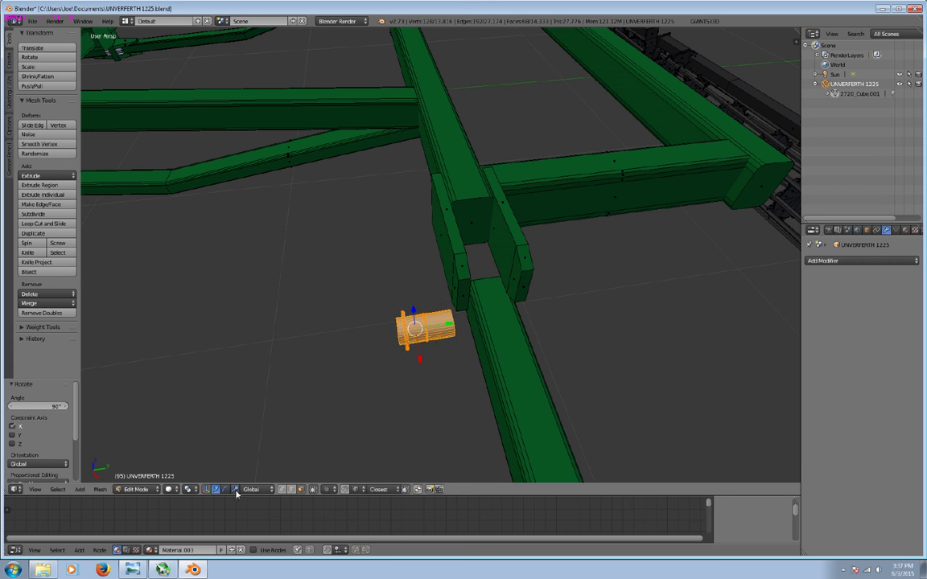
{"action": "key", "text": "s"}
{"action": "key", "text": "y"}
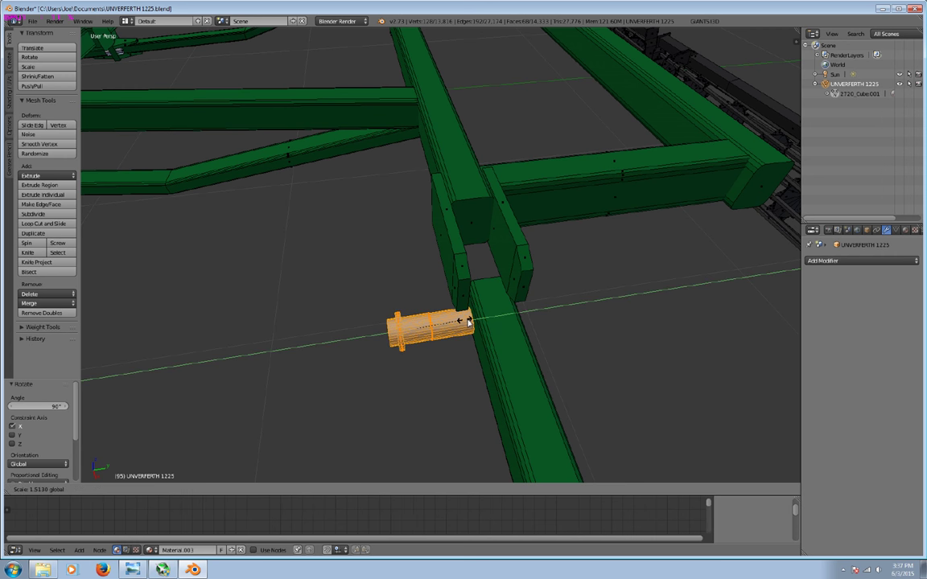
{"action": "left_click", "coordinate": [509, 322]}
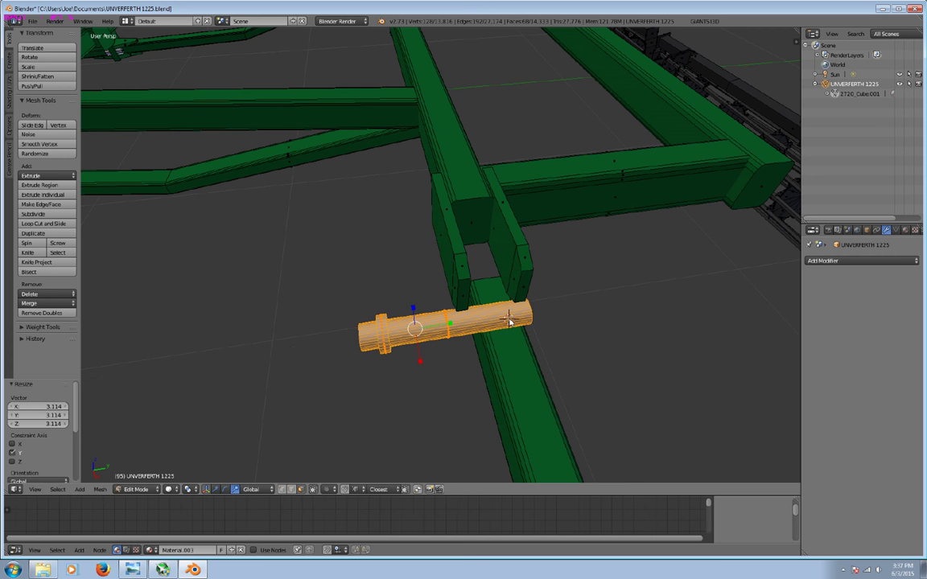
Select the pin's collar and shaft together, checking the material settings.
{"action": "key", "text": "a"}
{"action": "mouse_move", "coordinate": [389, 383]}
{"action": "middle_mouse_down"}
{"action": "mouse_move", "coordinate": [503, 334]}
{"action": "mouse_move", "coordinate": [475, 368]}
{"action": "middle_mouse_up"}
{"action": "scroll", "coordinate": [471, 350], "scroll_direction": "up", "scroll_amount": 5}
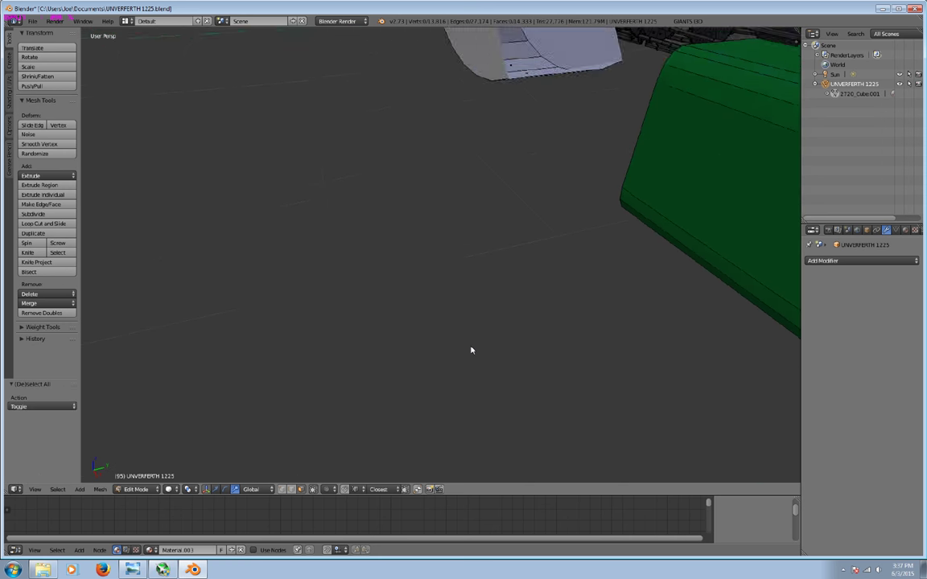
{"action": "scroll", "coordinate": [471, 350], "scroll_direction": "down", "scroll_amount": 3}
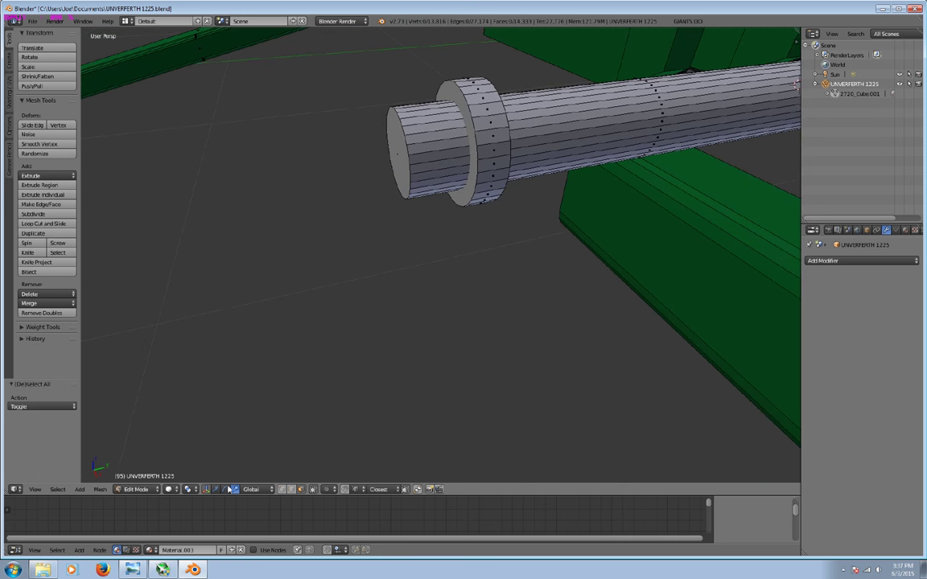
{"action": "right_click", "coordinate": [473, 149]}
{"action": "right_click", "coordinate": [455, 155]}
{"action": "key", "text": "a"}
{"action": "key", "text": "l"}
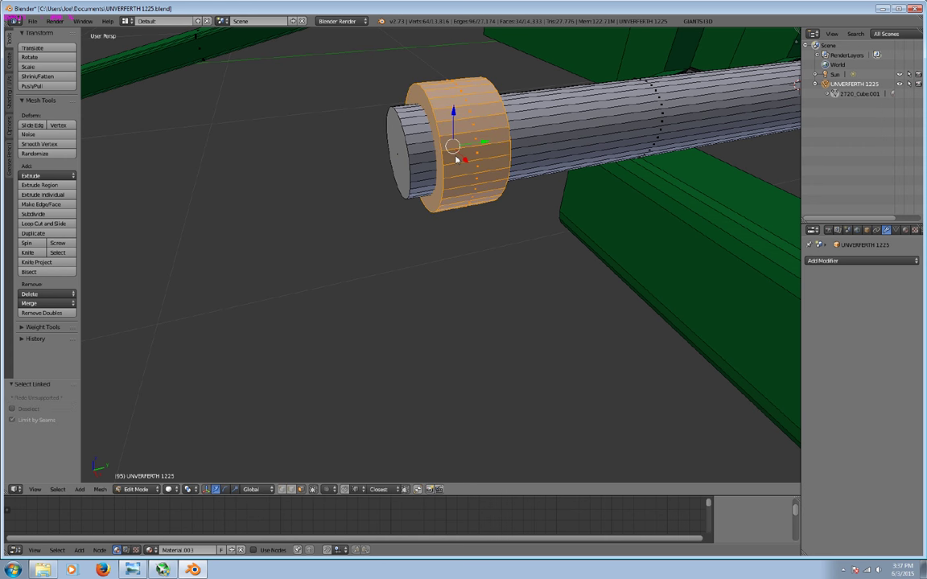
{"action": "left_click", "coordinate": [904, 231]}
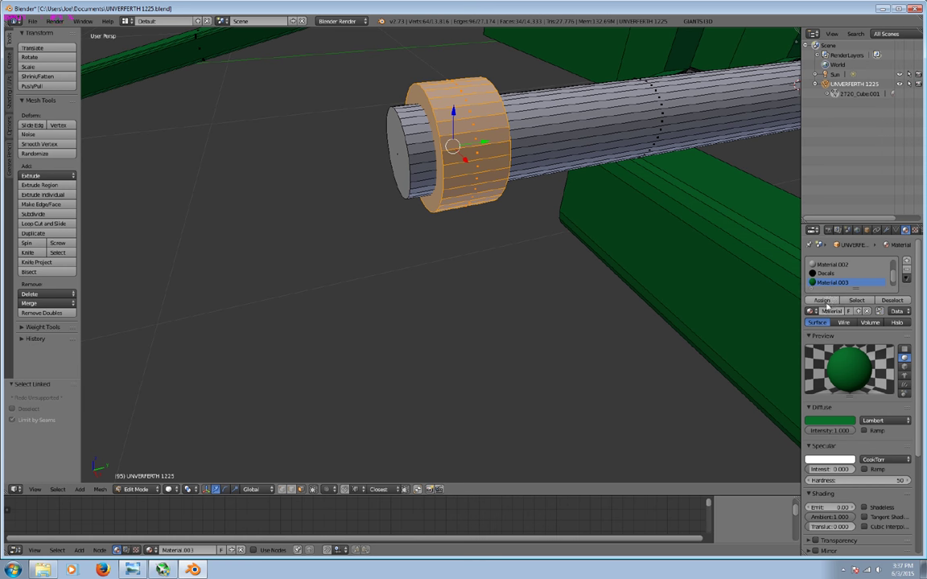
{"action": "key", "text": "a"}
{"action": "key", "text": "l"}
{"action": "mouse_move", "coordinate": [418, 157]}
{"action": "middle_mouse_down"}
{"action": "mouse_move", "coordinate": [464, 247]}
{"action": "mouse_move", "coordinate": [529, 266]}
{"action": "middle_mouse_up"}
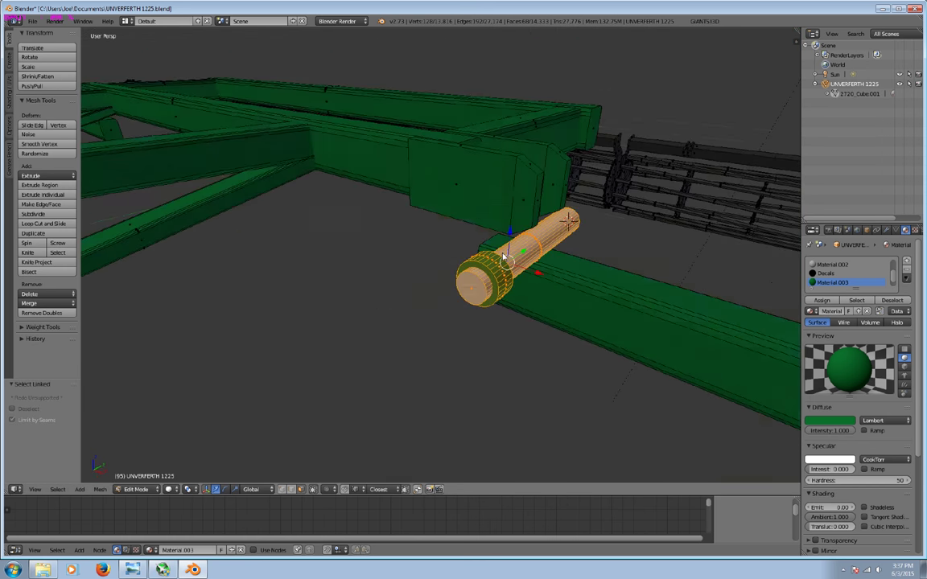
Move the pin and collar vertically, along X, then along Y into the hinge plates.
{"action": "key", "text": "g"}
{"action": "key", "text": "z"}
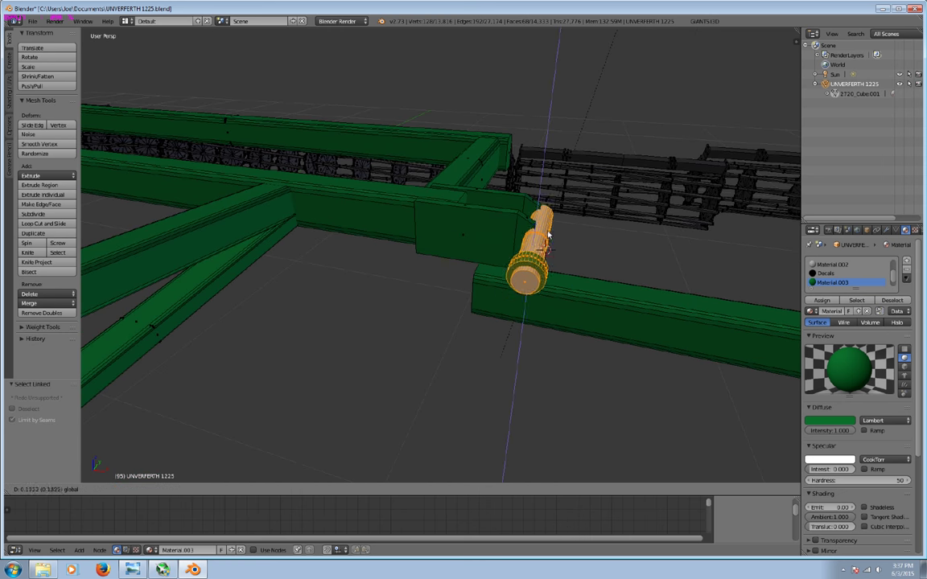
{"action": "left_click", "coordinate": [558, 247]}
{"action": "key", "text": "g"}
{"action": "key", "text": "x"}
{"action": "left_click", "coordinate": [522, 233]}
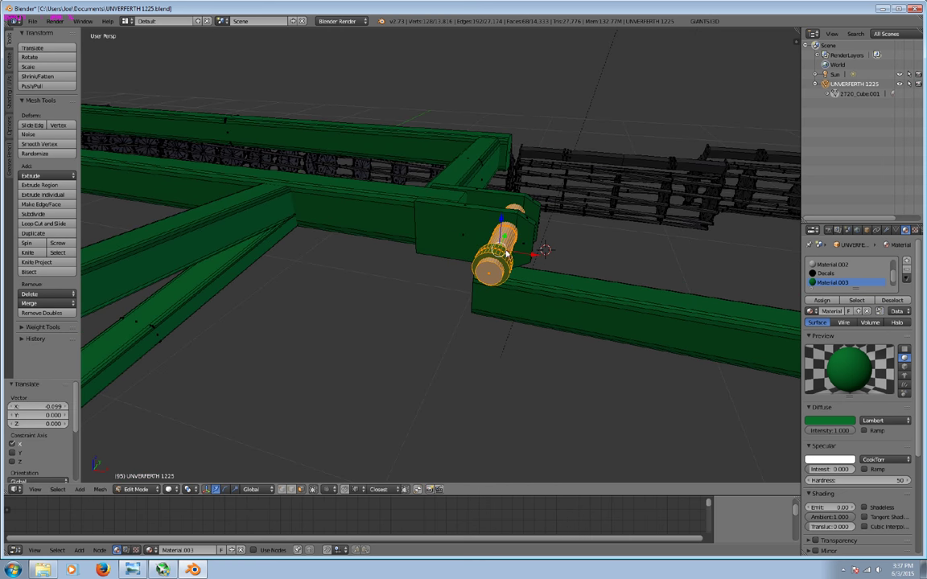
{"action": "key", "text": "g"}
{"action": "key", "text": "y"}
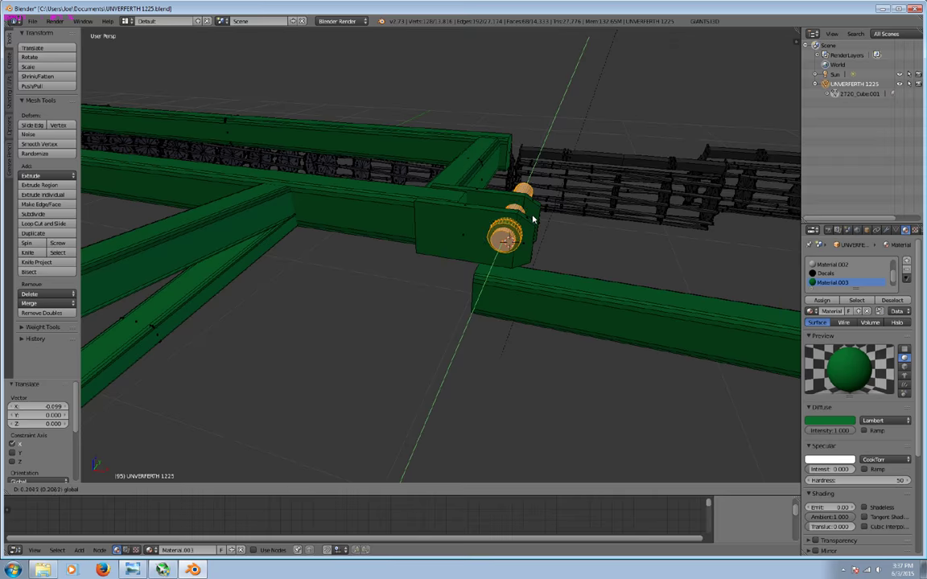
{"action": "left_click", "coordinate": [515, 233]}
{"action": "mouse_move", "coordinate": [515, 233]}
{"action": "middle_mouse_down"}
{"action": "mouse_move", "coordinate": [528, 217]}
{"action": "mouse_move", "coordinate": [414, 242]}
{"action": "mouse_move", "coordinate": [372, 283]}
{"action": "mouse_move", "coordinate": [241, 302]}
{"action": "mouse_move", "coordinate": [401, 279]}
{"action": "mouse_move", "coordinate": [343, 275]}
{"action": "mouse_move", "coordinate": [499, 252]}
{"action": "mouse_move", "coordinate": [480, 291]}
{"action": "mouse_move", "coordinate": [441, 287]}
{"action": "middle_mouse_up"}
Enlarge the pin to 1.099 and nudge it 0.012 along Y and 0.032 along Z.
{"action": "key", "text": "s"}
{"action": "left_click", "coordinate": [412, 290]}
{"action": "left_click_drag", "start_coordinate": [422, 298], "coordinate": [424, 296]}
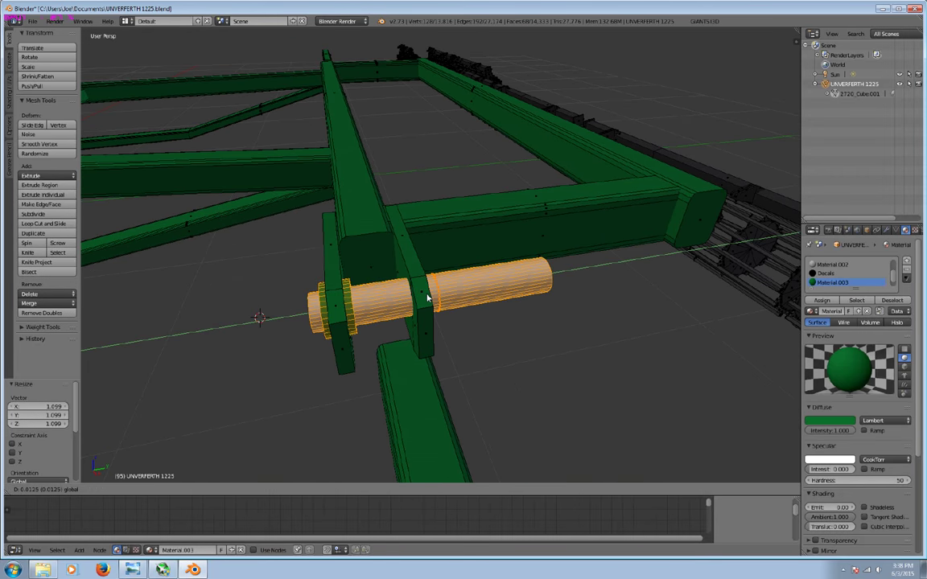
{"action": "mouse_move", "coordinate": [424, 296]}
{"action": "middle_mouse_down"}
{"action": "mouse_move", "coordinate": [439, 239]}
{"action": "mouse_move", "coordinate": [639, 248]}
{"action": "mouse_move", "coordinate": [544, 254]}
{"action": "mouse_move", "coordinate": [474, 296]}
{"action": "mouse_move", "coordinate": [488, 296]}
{"action": "mouse_move", "coordinate": [540, 226]}
{"action": "middle_mouse_up"}
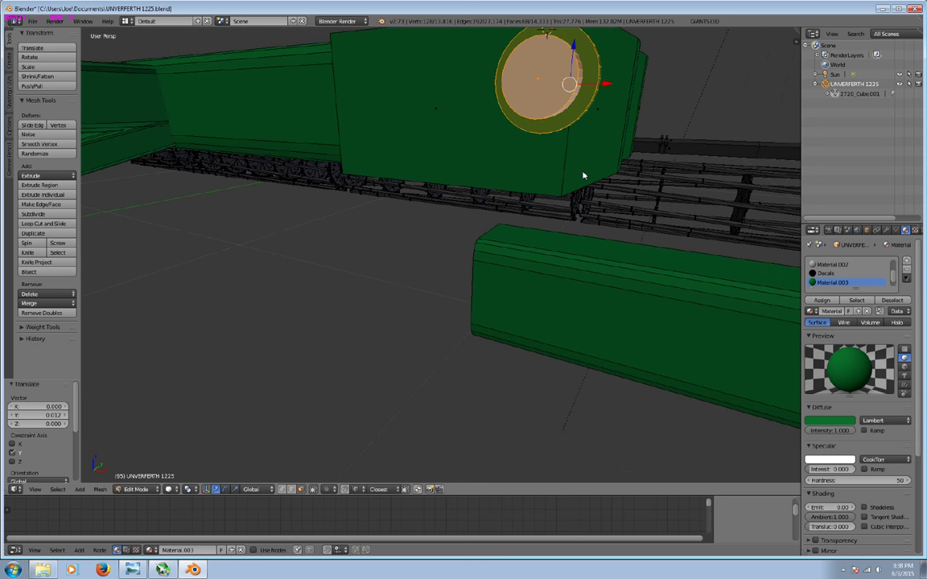
{"action": "middle_click_drag", "start_coordinate": [584, 175], "coordinate": [578, 185]}
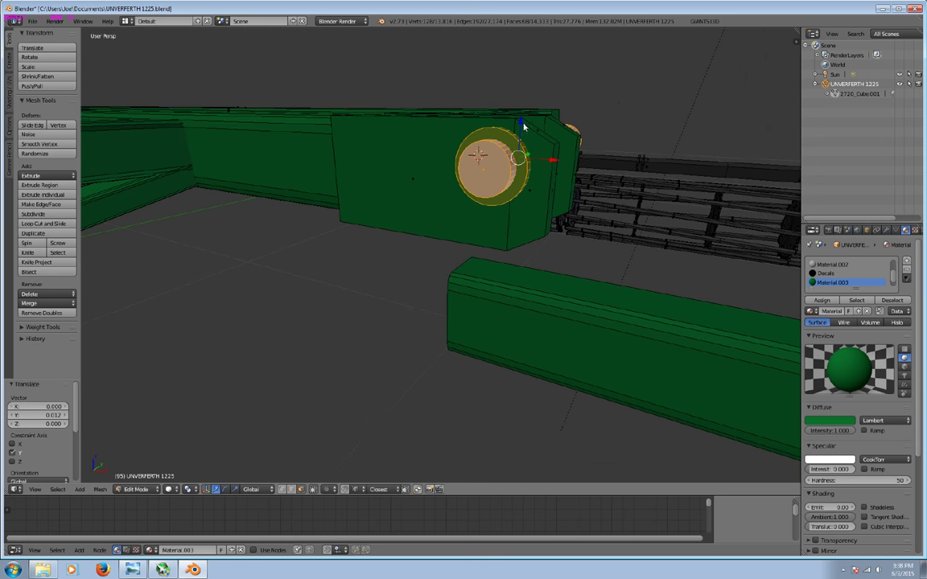
{"action": "left_click_drag", "start_coordinate": [523, 126], "coordinate": [523, 145]}
{"action": "mouse_move", "coordinate": [522, 143]}
{"action": "middle_mouse_down"}
{"action": "mouse_move", "coordinate": [478, 171]}
{"action": "mouse_move", "coordinate": [324, 214]}
{"action": "mouse_move", "coordinate": [484, 200]}
{"action": "mouse_move", "coordinate": [480, 185]}
{"action": "mouse_move", "coordinate": [422, 250]}
{"action": "mouse_move", "coordinate": [300, 319]}
{"action": "middle_mouse_up"}
Duplicate the pin's retaining ring and slide the copy along Y beside the other hinge plate.
{"action": "scroll", "coordinate": [420, 242], "scroll_direction": "up", "scroll_amount": 2}
{"action": "key", "text": "a"}
{"action": "key", "text": "l"}
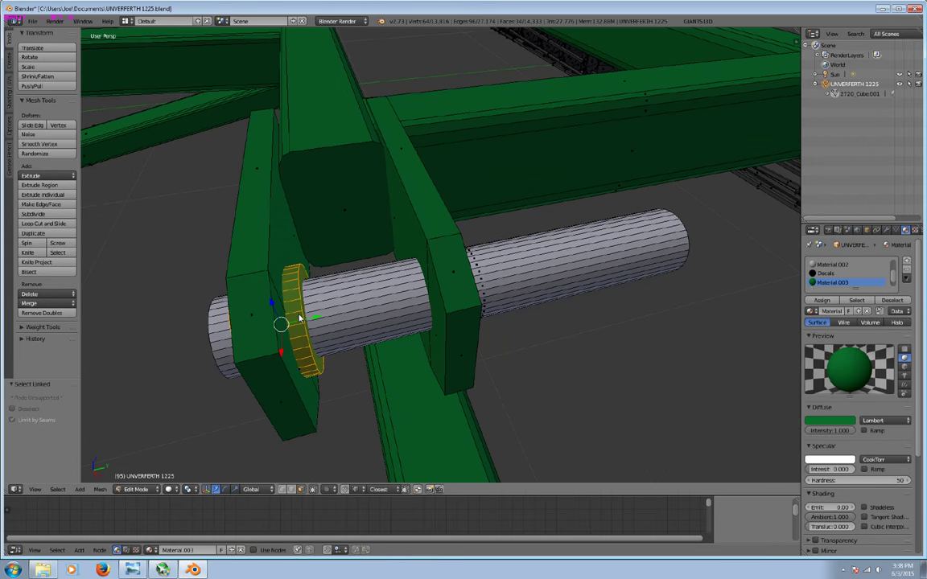
{"action": "key", "text": "shift+d"}
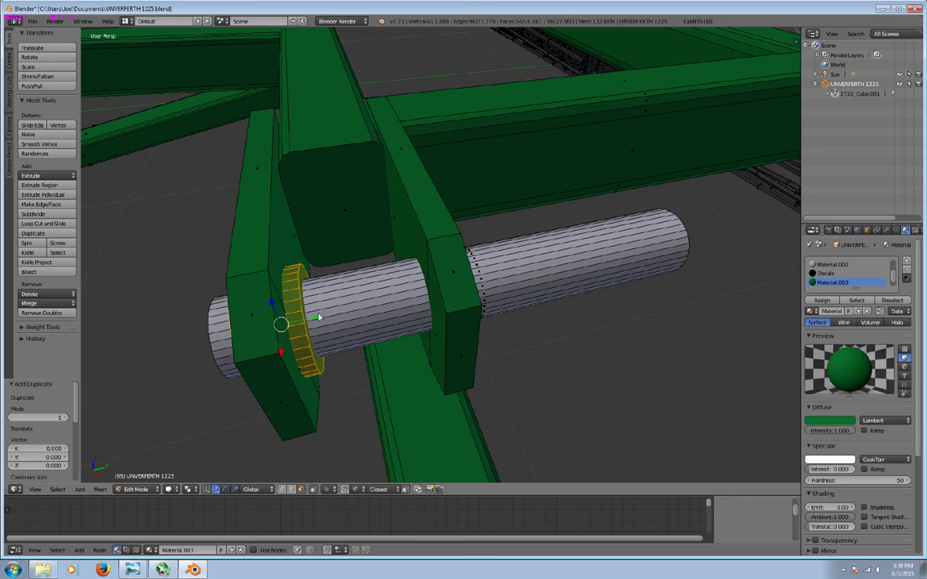
{"action": "key", "text": "y"}
{"action": "left_click", "coordinate": [472, 307]}
{"action": "middle_click_drag", "start_coordinate": [471, 306], "coordinate": [448, 322]}
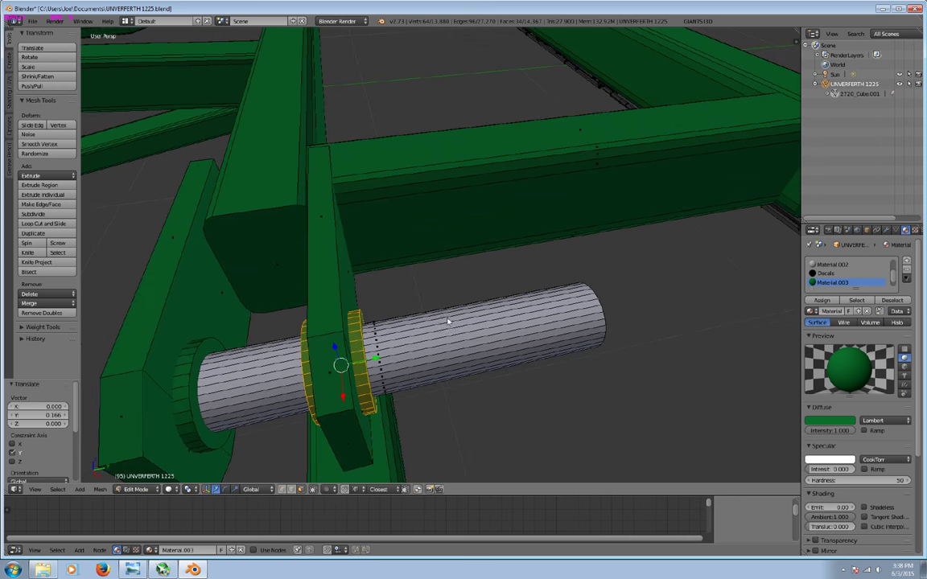
Shorten the pin by sliding its far end face inward along Y.
{"action": "key", "text": "a"}
{"action": "mouse_move", "coordinate": [405, 348]}
{"action": "middle_mouse_down"}
{"action": "mouse_move", "coordinate": [513, 376]}
{"action": "mouse_move", "coordinate": [424, 374]}
{"action": "mouse_move", "coordinate": [184, 293]}
{"action": "mouse_move", "coordinate": [257, 303]}
{"action": "middle_mouse_up"}
{"action": "right_click", "coordinate": [185, 293], "text": "alt"}
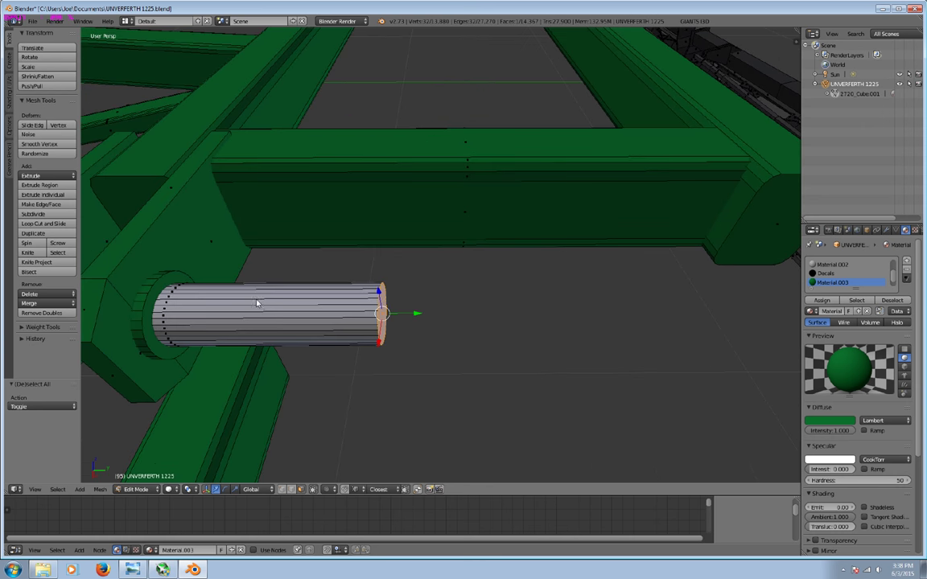
{"action": "key", "text": "g"}
{"action": "key", "text": "y"}
{"action": "left_click", "coordinate": [229, 354]}
{"action": "middle_click_drag", "start_coordinate": [230, 354], "coordinate": [320, 327]}
Trim the pin's outer end face along Y to final length.
{"action": "scroll", "coordinate": [397, 321], "scroll_direction": "up", "scroll_amount": 3}
{"action": "scroll", "coordinate": [438, 331], "scroll_direction": "up", "scroll_amount": 2}
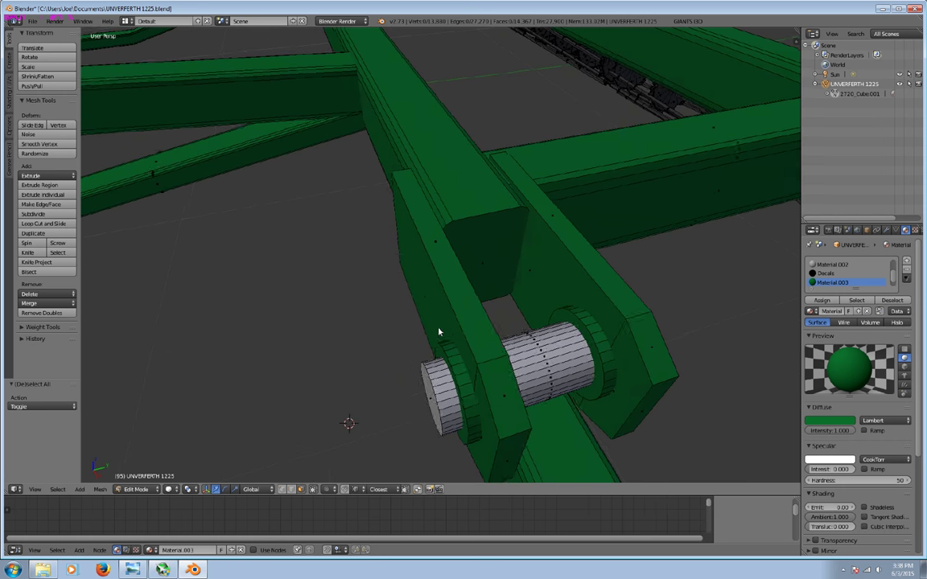
{"action": "middle_click_drag", "start_coordinate": [438, 330], "coordinate": [507, 319]}
{"action": "right_click", "coordinate": [508, 319], "text": "alt"}
{"action": "key", "text": "g"}
{"action": "key", "text": "y"}
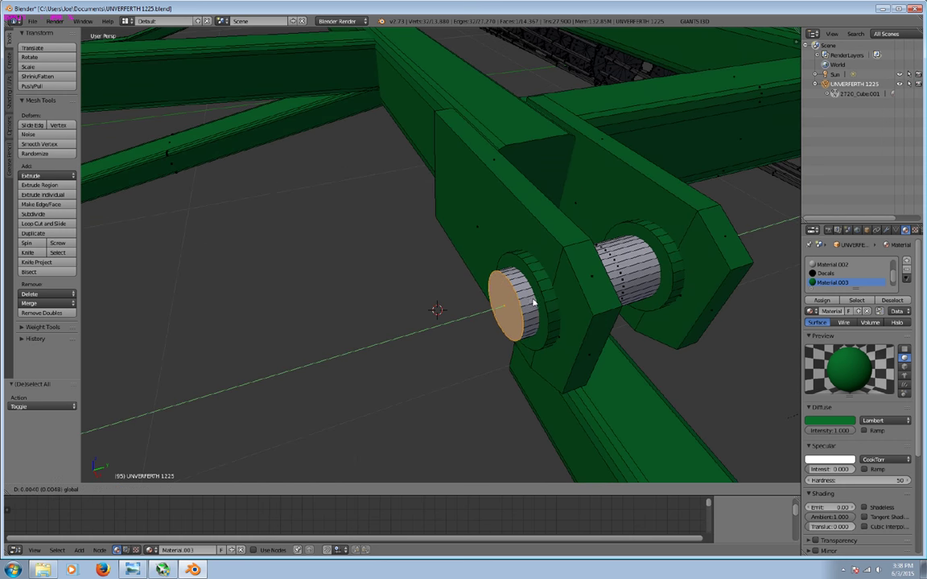
{"action": "left_click", "coordinate": [534, 302]}
Select the whole hinge bracket: rings, pin and hinge plate.
{"action": "key", "text": "a"}
{"action": "key", "text": "l"}
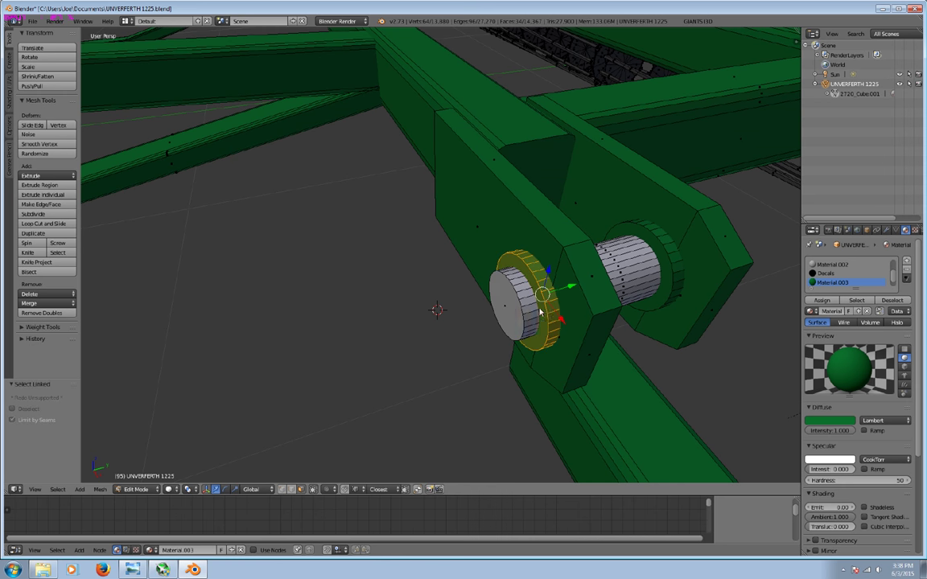
{"action": "key", "text": "l"}
{"action": "key", "text": "l"}
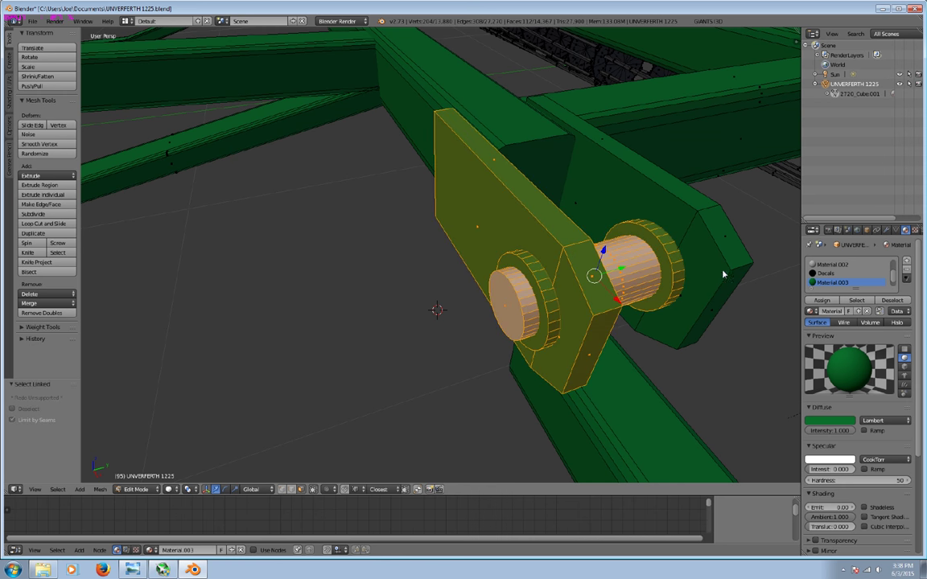
{"action": "scroll", "coordinate": [648, 243], "scroll_direction": "down", "scroll_amount": 6}
{"action": "mouse_move", "coordinate": [648, 243]}
{"action": "middle_mouse_down"}
{"action": "mouse_move", "coordinate": [583, 257]}
{"action": "mouse_move", "coordinate": [536, 333]}
{"action": "middle_mouse_up"}
Duplicate the pinned hinge bracket and move the copy along Y to the other rear corner.
{"action": "key", "text": "shift+d"}
{"action": "right_click", "coordinate": [536, 333]}
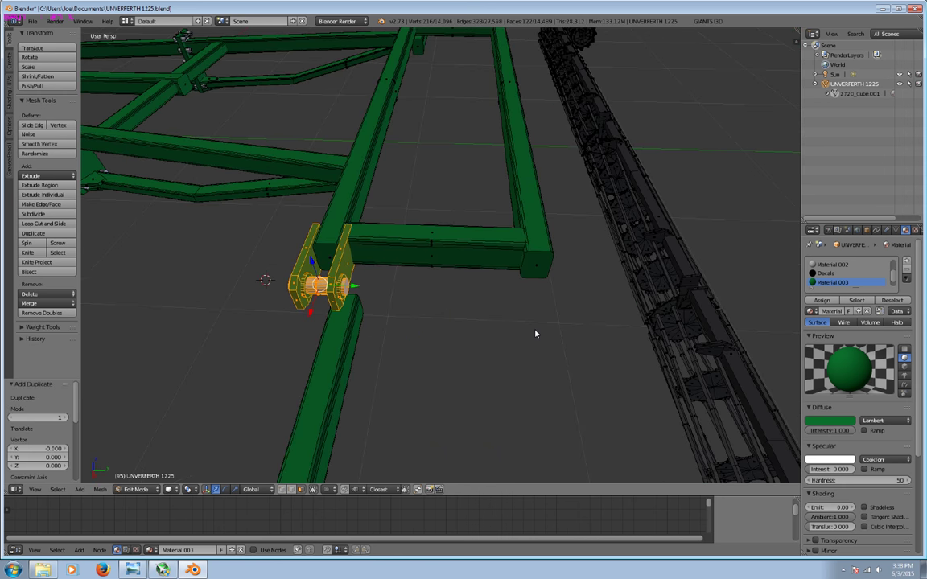
{"action": "key", "text": "g"}
{"action": "key", "text": "y"}
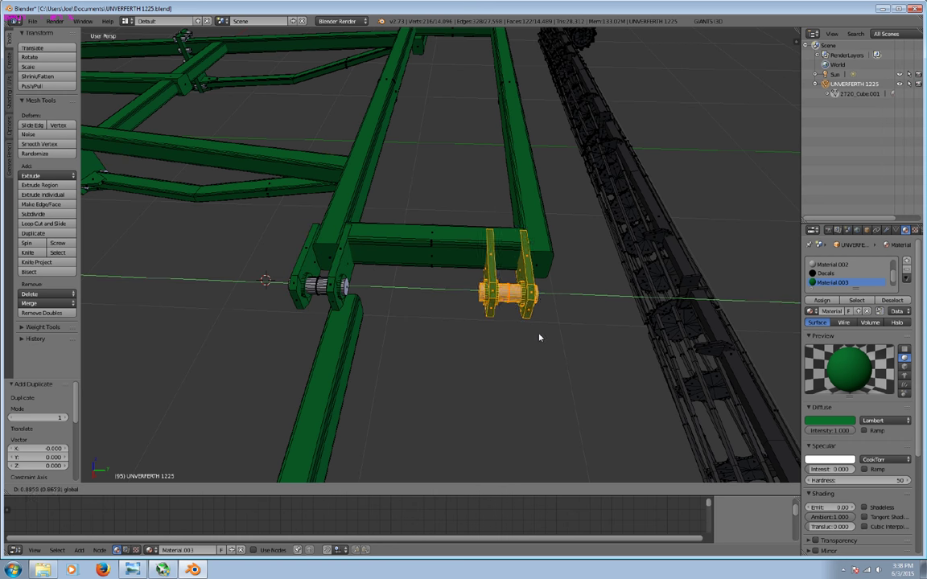
{"action": "left_click", "coordinate": [569, 348]}
{"action": "key", "text": "a"}
{"action": "mouse_move", "coordinate": [569, 348]}
{"action": "middle_mouse_down"}
{"action": "mouse_move", "coordinate": [554, 372]}
{"action": "mouse_move", "coordinate": [431, 425]}
{"action": "mouse_move", "coordinate": [515, 312]}
{"action": "mouse_move", "coordinate": [492, 335]}
{"action": "mouse_move", "coordinate": [485, 281]}
{"action": "middle_mouse_up"}
Scale the copied bracket plate and bottom strip down along Z to reduce their height.
{"action": "key", "text": "l"}
{"action": "middle_click_drag", "start_coordinate": [495, 241], "coordinate": [486, 133]}
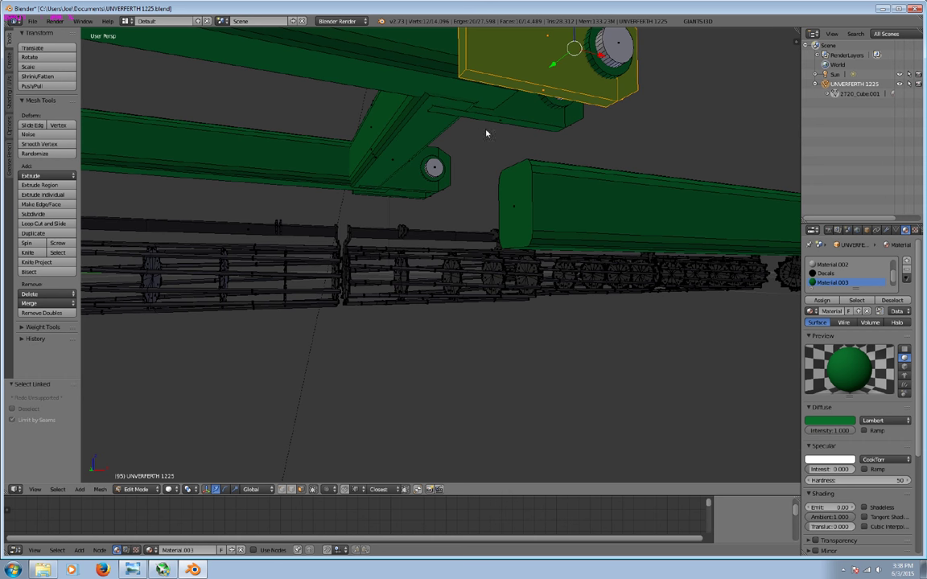
{"action": "key", "text": "l"}
{"action": "key", "text": "l"}
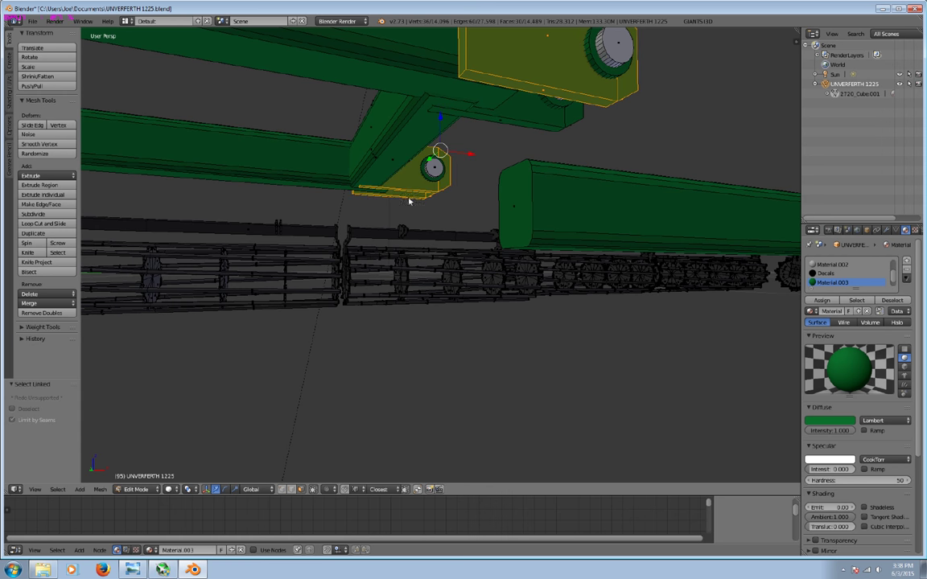
{"action": "middle_click_drag", "start_coordinate": [475, 161], "coordinate": [318, 446]}
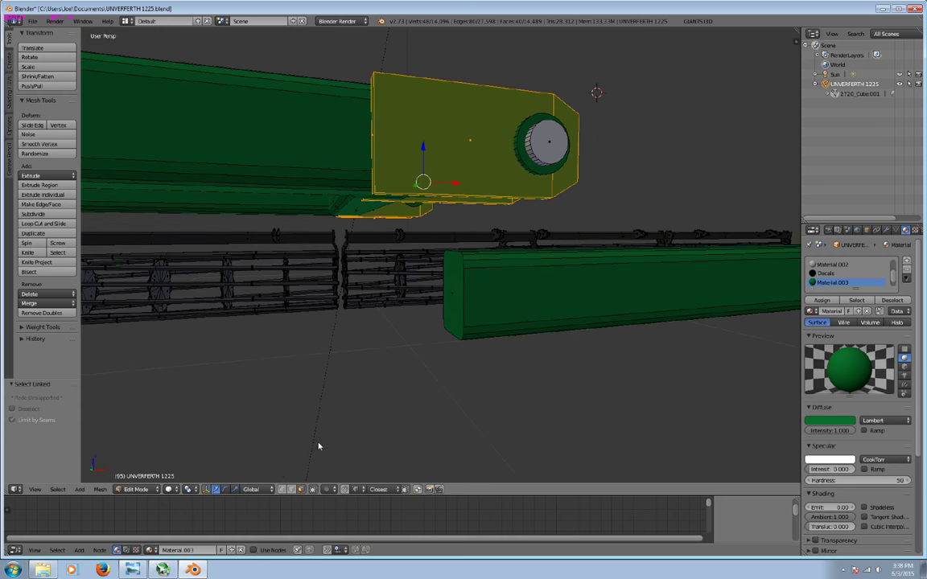
{"action": "left_click", "coordinate": [236, 489]}
{"action": "key", "text": "s"}
{"action": "key", "text": "z"}
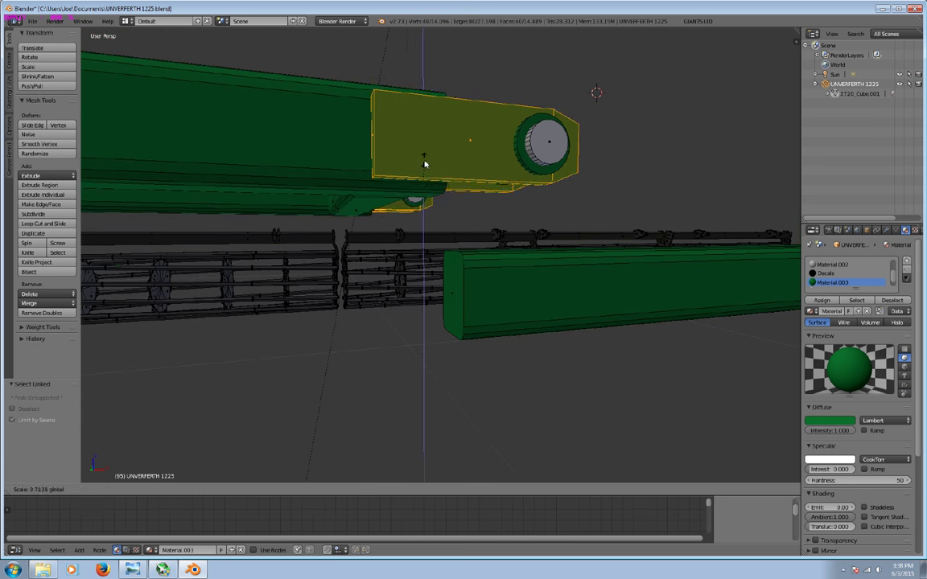
{"action": "left_click", "coordinate": [430, 157]}
{"action": "key", "text": "a"}
{"action": "mouse_move", "coordinate": [471, 175]}
{"action": "middle_mouse_down"}
{"action": "mouse_move", "coordinate": [420, 230]}
{"action": "mouse_move", "coordinate": [417, 276]}
{"action": "mouse_move", "coordinate": [474, 271]}
{"action": "mouse_move", "coordinate": [360, 253]}
{"action": "middle_mouse_up"}
{"action": "mouse_move", "coordinate": [227, 210]}
{"action": "middle_mouse_down"}
{"action": "mouse_move", "coordinate": [347, 238]}
{"action": "mouse_move", "coordinate": [382, 260]}
{"action": "middle_mouse_up"}
{"action": "mouse_move", "coordinate": [354, 302]}
{"action": "middle_mouse_down"}
{"action": "mouse_move", "coordinate": [376, 335]}
{"action": "mouse_move", "coordinate": [395, 314]}
{"action": "mouse_move", "coordinate": [428, 304]}
{"action": "middle_mouse_up"}
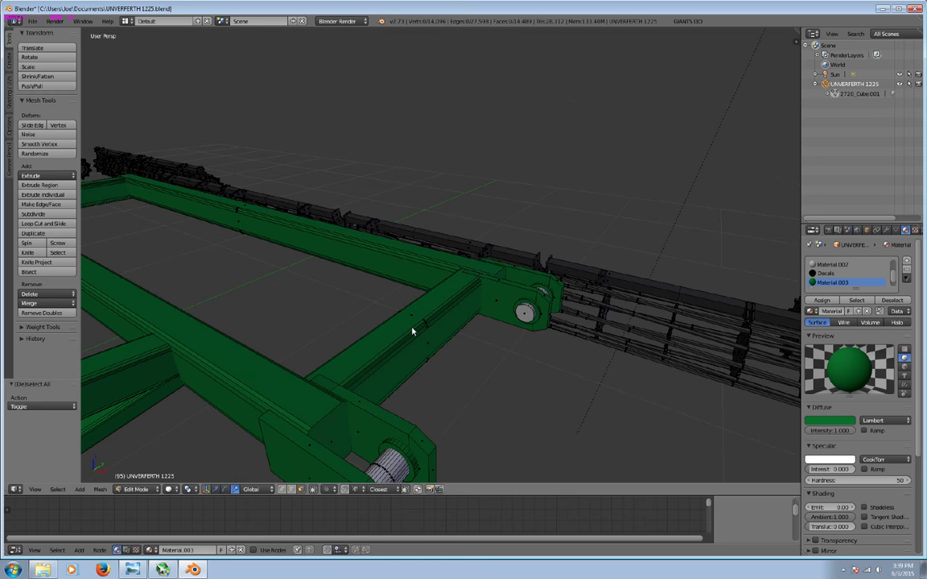
Shrink the rear crossbar, trying 0.967 and X 0.947, then undoing and rescaling to about 0.91.
{"action": "key", "text": "l"}
{"action": "key", "text": "l"}
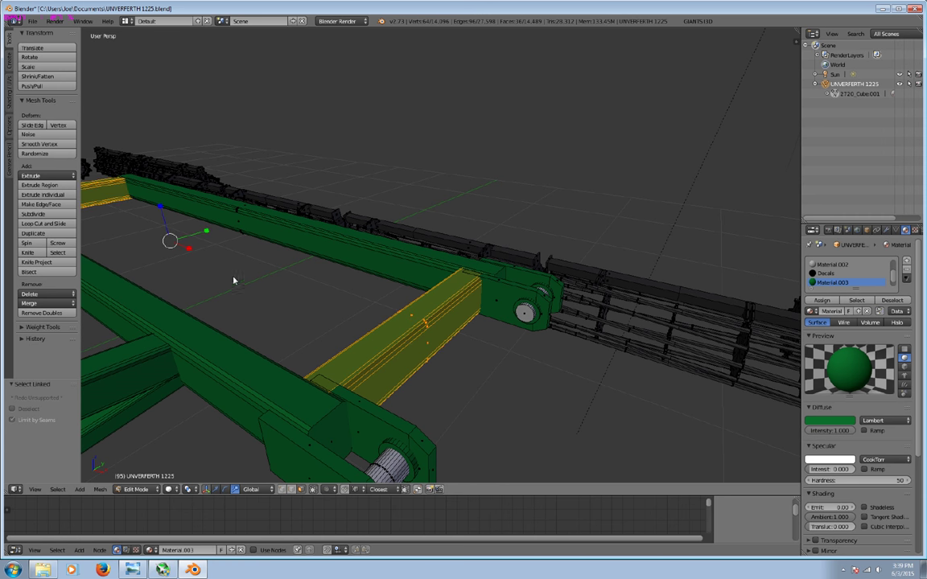
{"action": "key", "text": "s"}
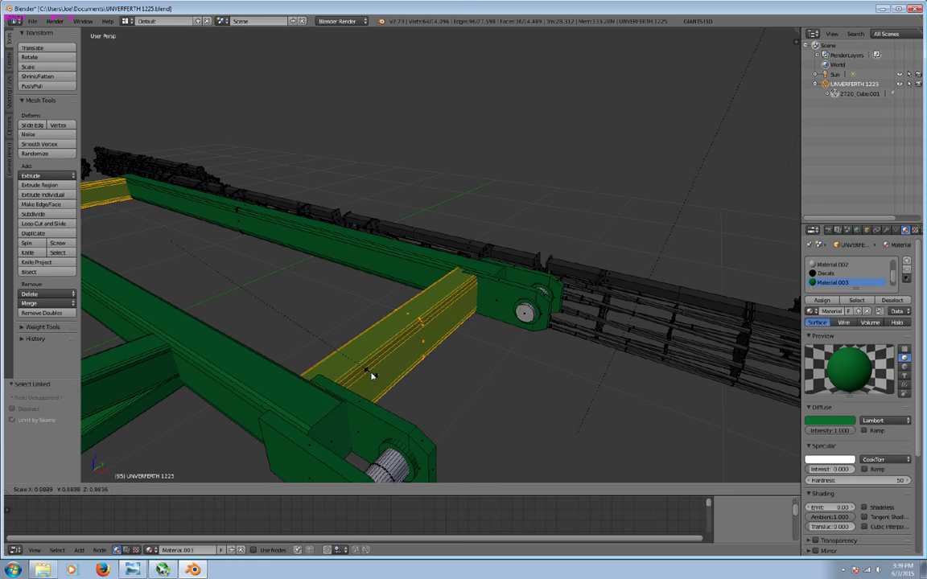
{"action": "left_click", "coordinate": [372, 376]}
{"action": "type", "text": "s.967"}
{"action": "key", "text": "Return"}
{"action": "type", "text": "sx.947"}
{"action": "key", "text": "Return"}
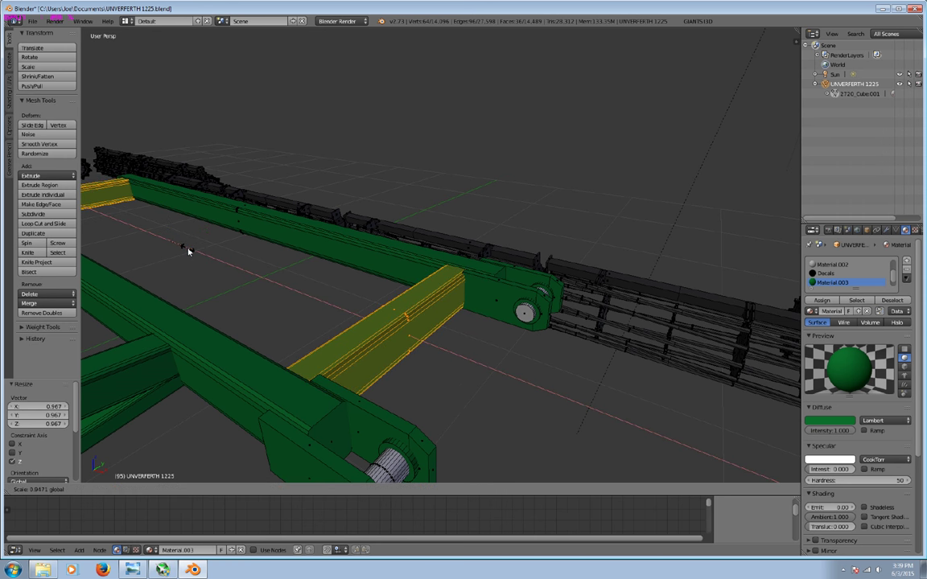
{"action": "key", "text": "ctrl+z"}
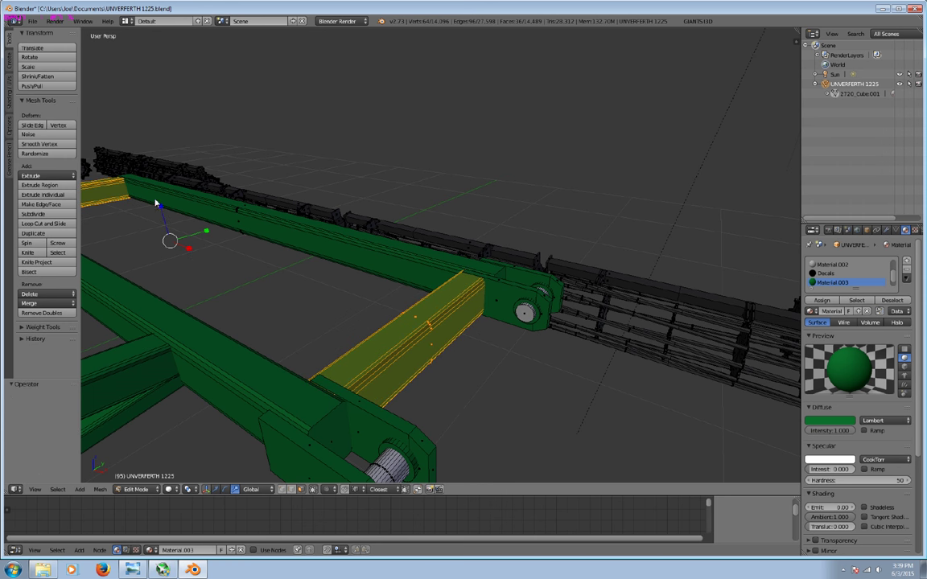
{"action": "key", "text": "s"}
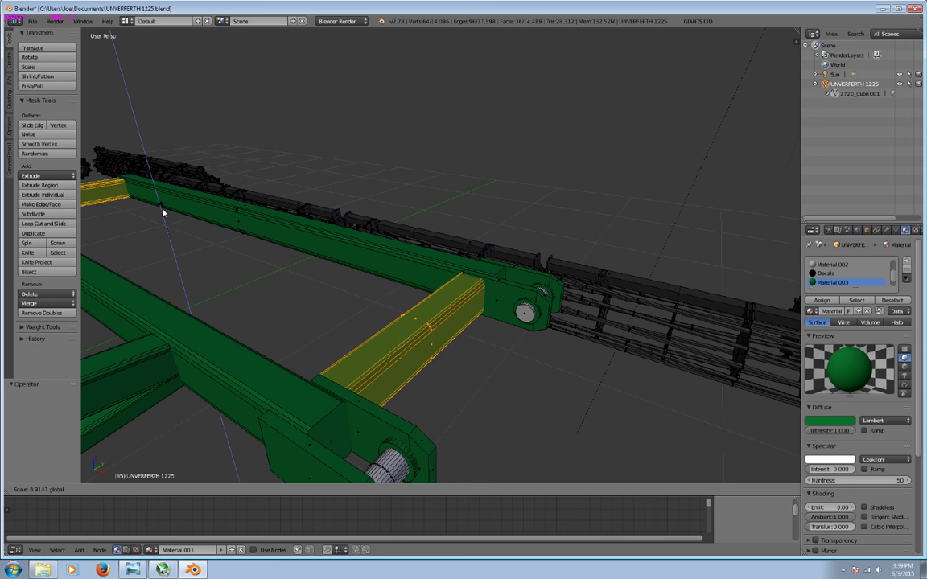
{"action": "left_click", "coordinate": [162, 213]}
{"action": "key", "text": "a"}
Check the crossbar's fit and trial an X move of the diagonal bar, cancelling it.
{"action": "key", "text": "l"}
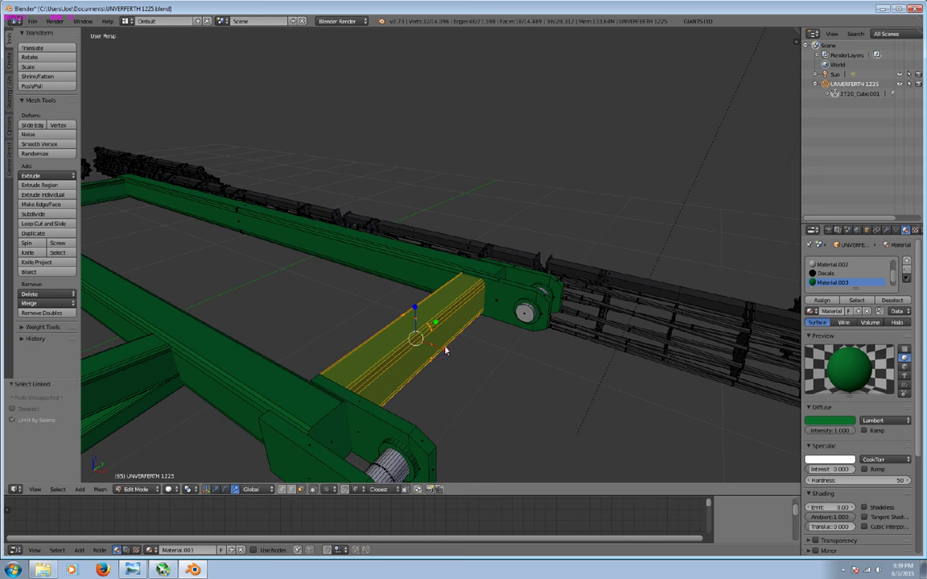
{"action": "key", "text": "a"}
{"action": "mouse_move", "coordinate": [446, 348]}
{"action": "middle_mouse_down"}
{"action": "mouse_move", "coordinate": [389, 327]}
{"action": "mouse_move", "coordinate": [582, 330]}
{"action": "mouse_move", "coordinate": [326, 289]}
{"action": "mouse_move", "coordinate": [485, 312]}
{"action": "mouse_move", "coordinate": [548, 310]}
{"action": "mouse_move", "coordinate": [437, 277]}
{"action": "mouse_move", "coordinate": [453, 264]}
{"action": "mouse_move", "coordinate": [540, 304]}
{"action": "mouse_move", "coordinate": [440, 271]}
{"action": "mouse_move", "coordinate": [588, 304]}
{"action": "middle_mouse_up"}
{"action": "key", "text": "l"}
{"action": "key", "text": "g"}
{"action": "key", "text": "x"}
{"action": "key", "text": "a"}
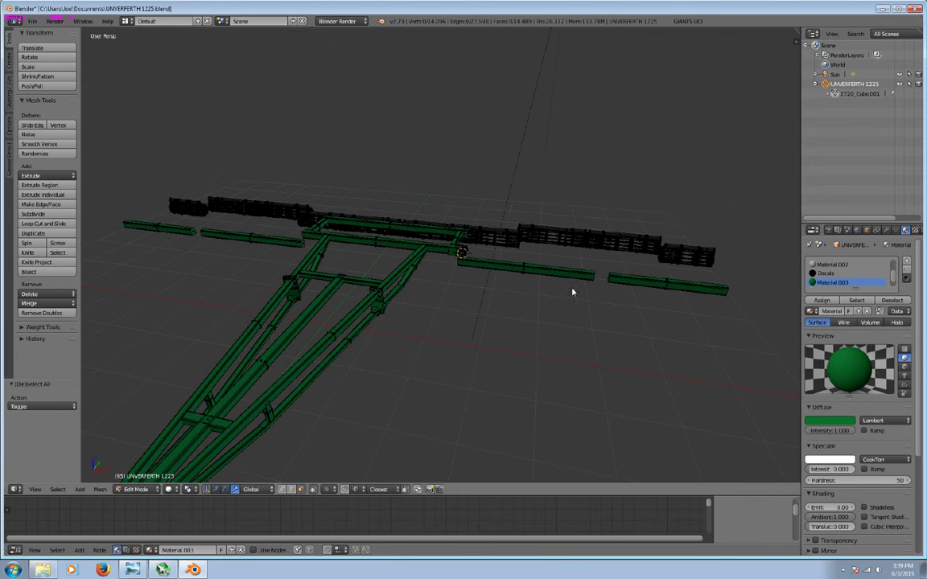
Move the inner and outer wing bars to the hinge plates, shifting them 0.070 along Y.
{"action": "key", "text": "l"}
{"action": "key", "text": "l"}
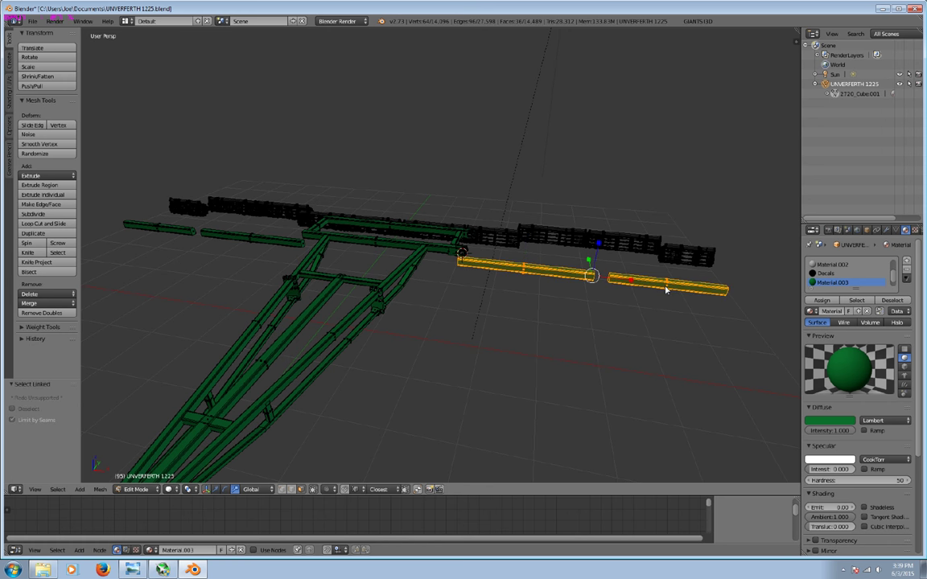
{"action": "key", "text": "l"}
{"action": "key", "text": "l"}
{"action": "scroll", "coordinate": [335, 263], "scroll_direction": "up", "scroll_amount": 2}
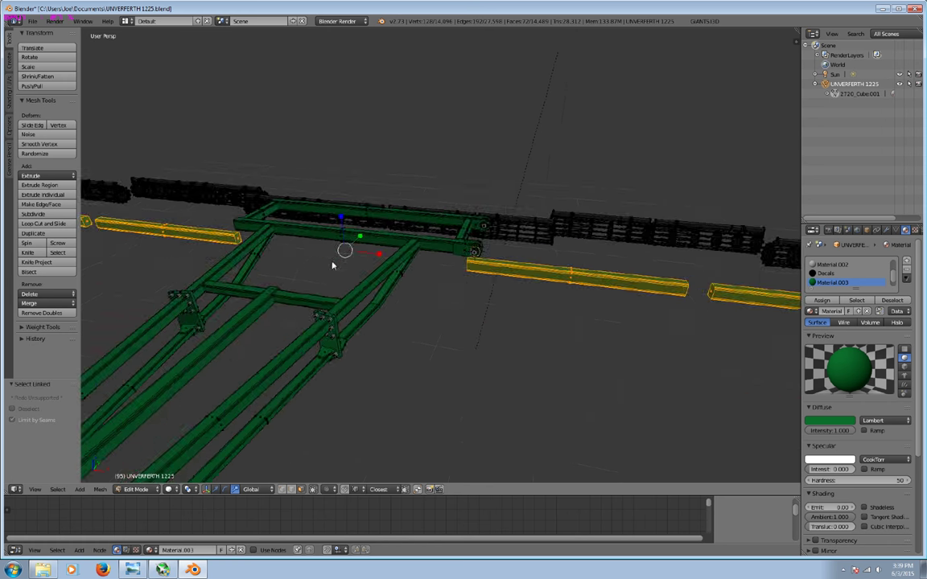
{"action": "scroll", "coordinate": [368, 290], "scroll_direction": "up", "scroll_amount": 3}
{"action": "mouse_move", "coordinate": [319, 398]}
{"action": "middle_mouse_down"}
{"action": "mouse_move", "coordinate": [325, 345]}
{"action": "mouse_move", "coordinate": [306, 210]}
{"action": "middle_mouse_up"}
{"action": "key", "text": "g"}
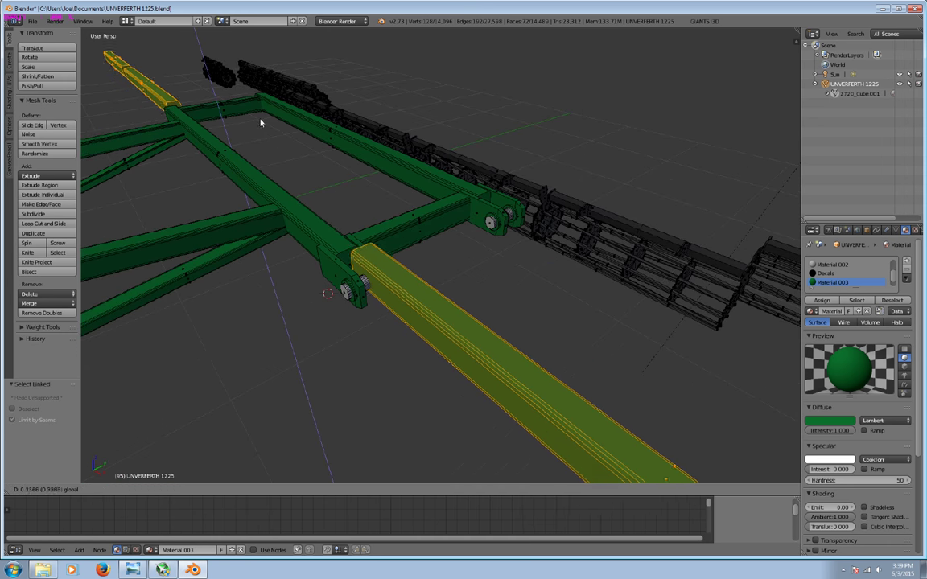
{"action": "left_click", "coordinate": [245, 112]}
{"action": "mouse_move", "coordinate": [317, 164]}
{"action": "middle_mouse_down"}
{"action": "mouse_move", "coordinate": [267, 231]}
{"action": "mouse_move", "coordinate": [316, 137]}
{"action": "mouse_move", "coordinate": [379, 201]}
{"action": "middle_mouse_up"}
{"action": "key", "text": "g"}
{"action": "key", "text": "y"}
{"action": "left_click", "coordinate": [300, 128]}
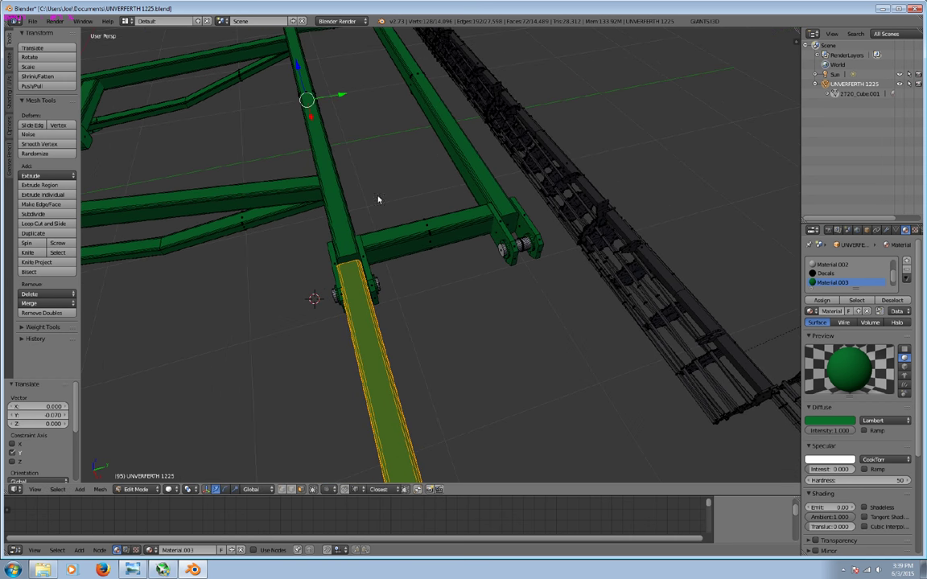
Narrow the wing bars to 0.657 scale and nudge them slightly along Y.
{"action": "key", "text": "s"}
{"action": "left_click", "coordinate": [326, 104]}
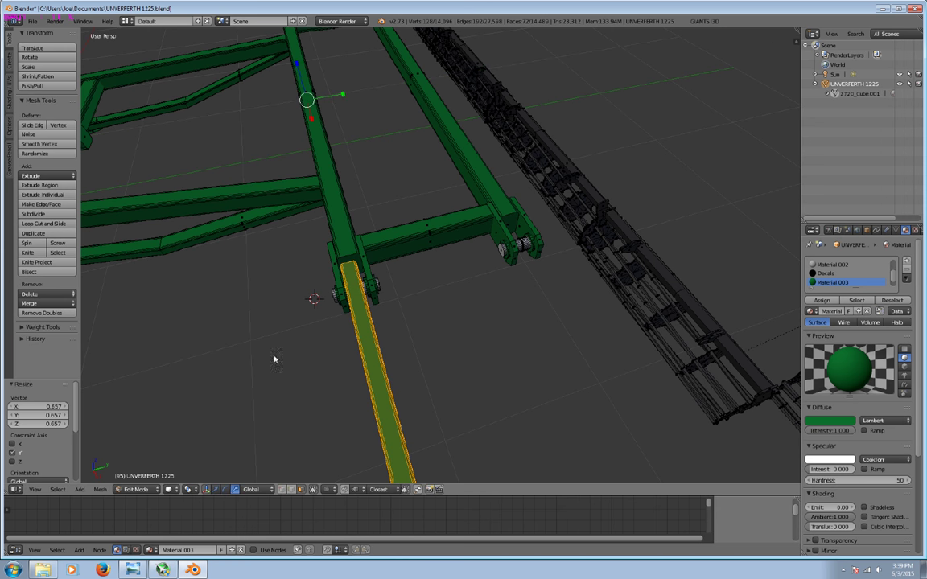
{"action": "key", "text": "g"}
{"action": "key", "text": "y"}
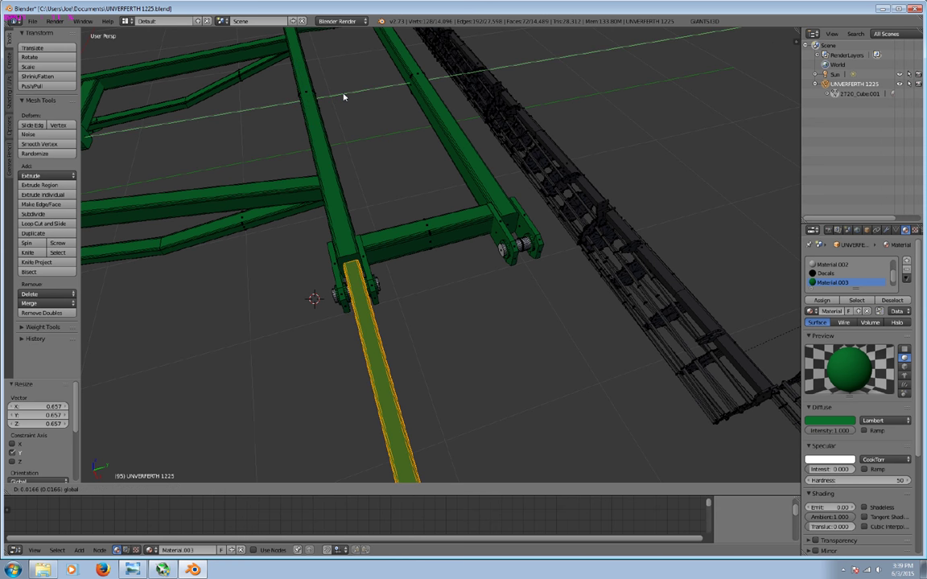
{"action": "left_click", "coordinate": [341, 97]}
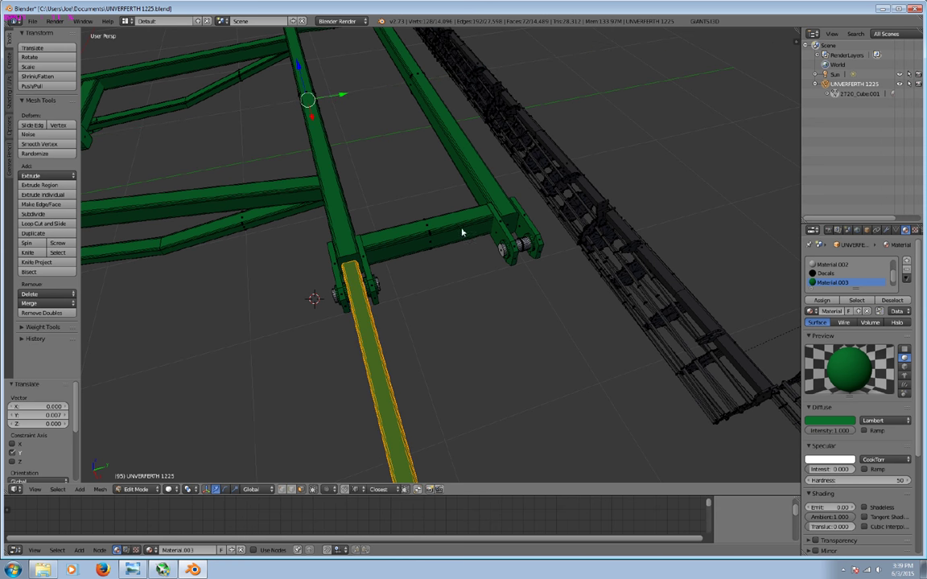
{"action": "middle_click_drag", "start_coordinate": [364, 298], "coordinate": [426, 322]}
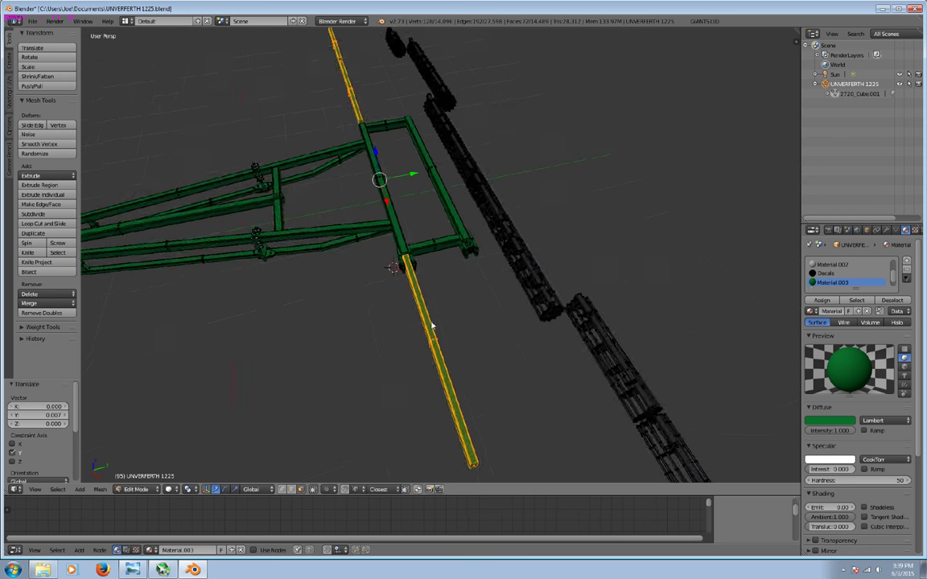
Duplicate a wing bar, place it 1.016 along Y, and fine-tune its Y position.
{"action": "key", "text": "shift+d"}
{"action": "key", "text": "Escape"}
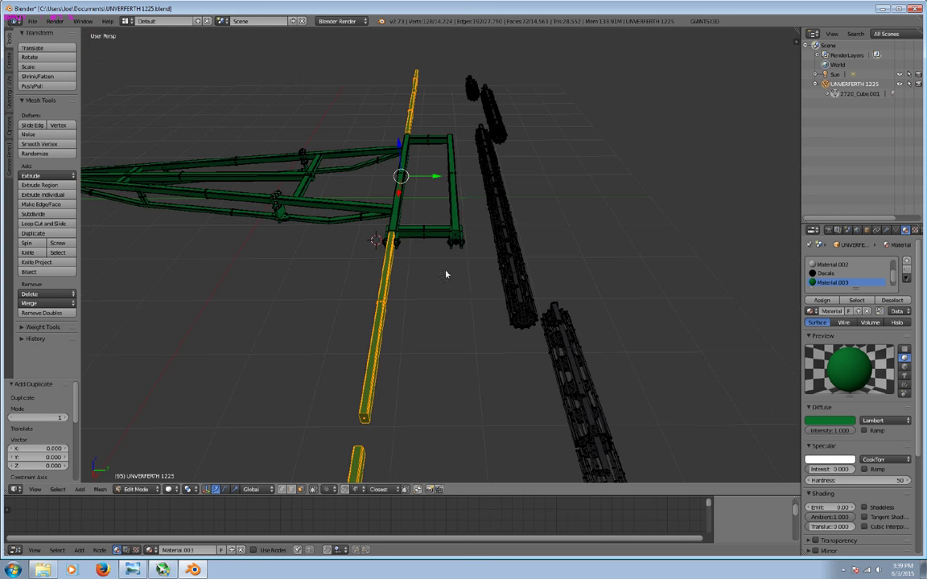
{"action": "key", "text": "g"}
{"action": "key", "text": "y"}
{"action": "left_click", "coordinate": [485, 181]}
{"action": "scroll", "coordinate": [482, 191], "scroll_direction": "up", "scroll_amount": 2}
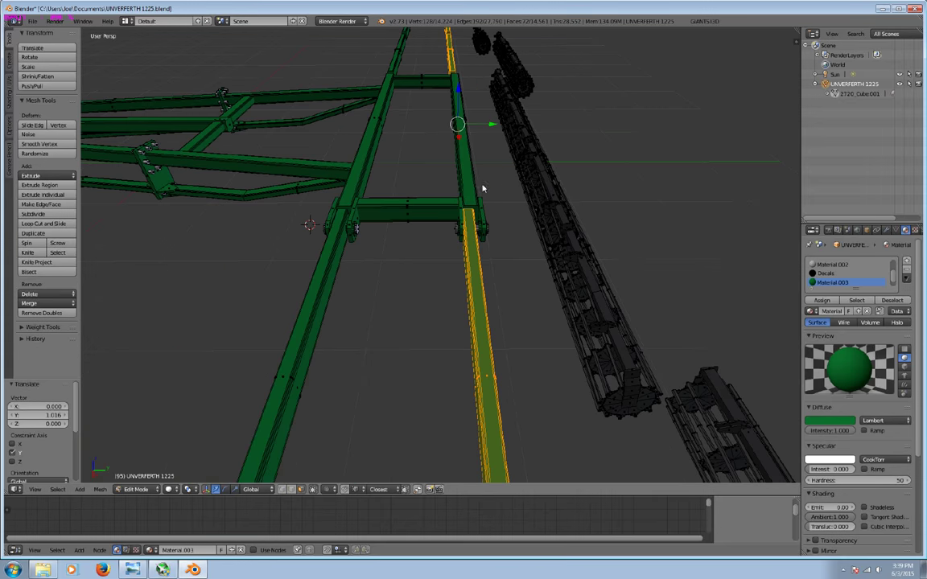
{"action": "scroll", "coordinate": [505, 213], "scroll_direction": "up", "scroll_amount": 2}
{"action": "middle_click_drag", "start_coordinate": [505, 213], "coordinate": [492, 263]}
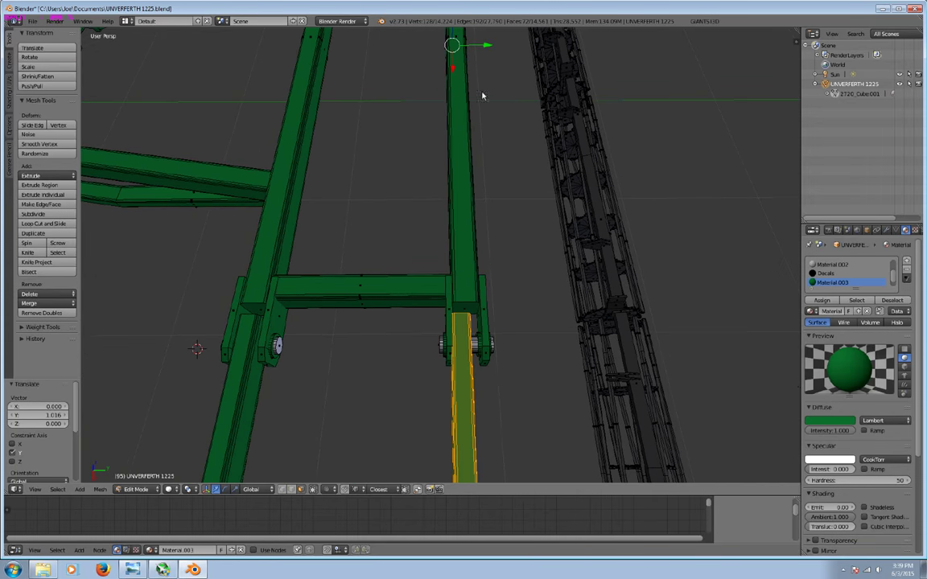
{"action": "key", "text": "g"}
{"action": "key", "text": "y"}
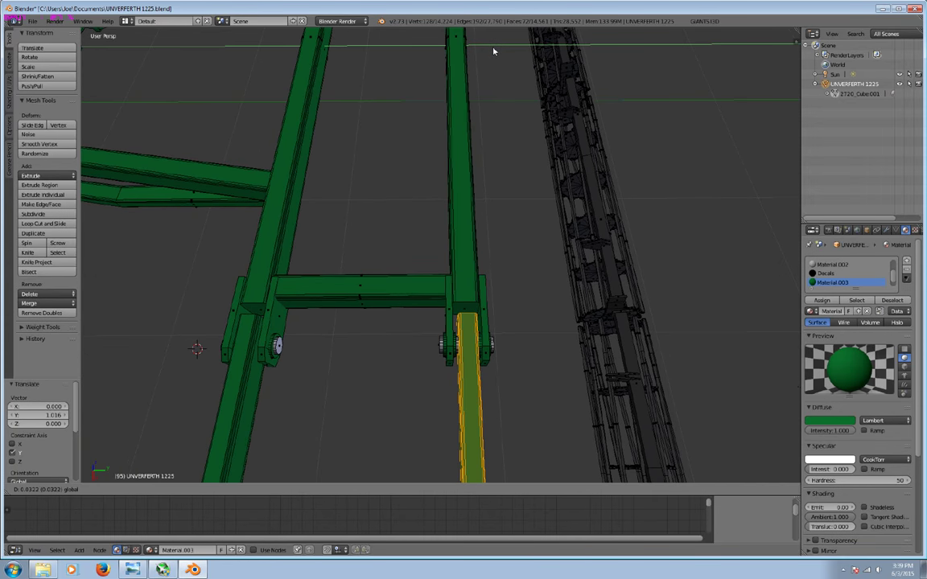
{"action": "left_click", "coordinate": [493, 50]}
Shift the opposite side's wing beams slightly along X and bring up the cultivator reference photo.
{"action": "mouse_move", "coordinate": [381, 151]}
{"action": "middle_mouse_down"}
{"action": "mouse_move", "coordinate": [327, 372]}
{"action": "mouse_move", "coordinate": [376, 350]}
{"action": "middle_mouse_up"}
{"action": "mouse_move", "coordinate": [482, 339]}
{"action": "middle_mouse_down"}
{"action": "mouse_move", "coordinate": [419, 386]}
{"action": "mouse_move", "coordinate": [534, 352]}
{"action": "middle_mouse_up"}
{"action": "key", "text": "a"}
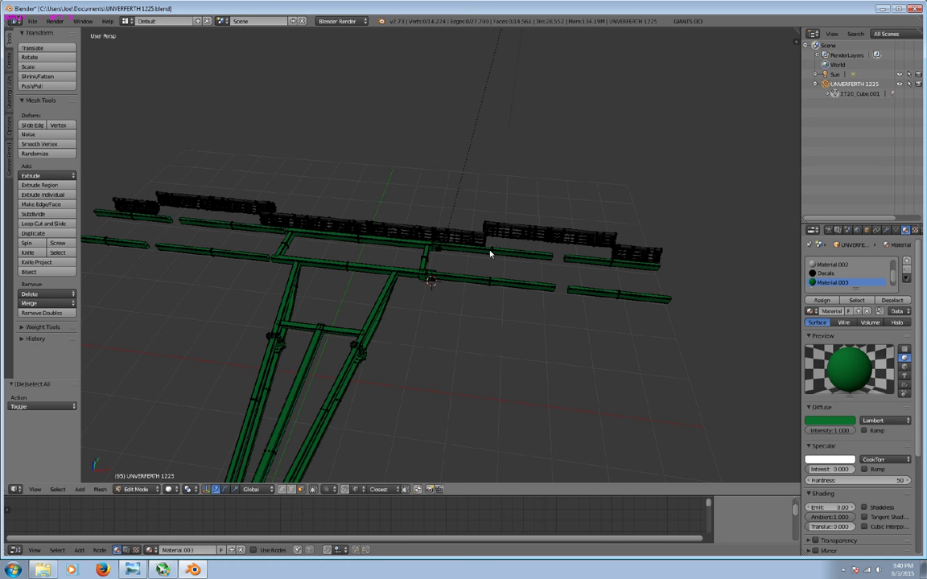
{"action": "key", "text": "l"}
{"action": "key", "text": "l"}
{"action": "scroll", "coordinate": [489, 286], "scroll_direction": "up", "scroll_amount": 5}
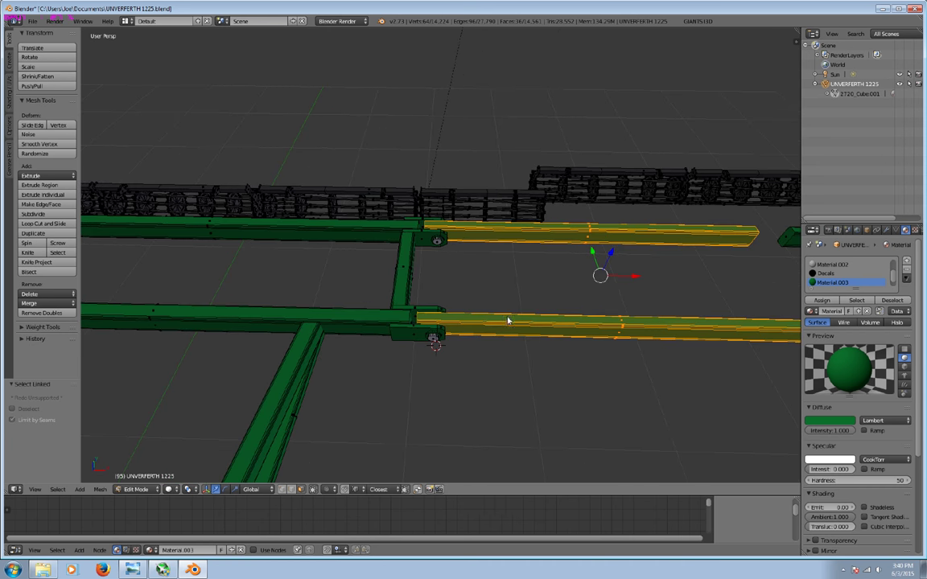
{"action": "left_click_drag", "start_coordinate": [633, 278], "coordinate": [639, 280]}
{"action": "left_click", "coordinate": [640, 280]}
{"action": "key", "text": "a"}
{"action": "mouse_move", "coordinate": [424, 321]}
{"action": "middle_mouse_down"}
{"action": "mouse_move", "coordinate": [279, 335]}
{"action": "mouse_move", "coordinate": [464, 348]}
{"action": "middle_mouse_up"}
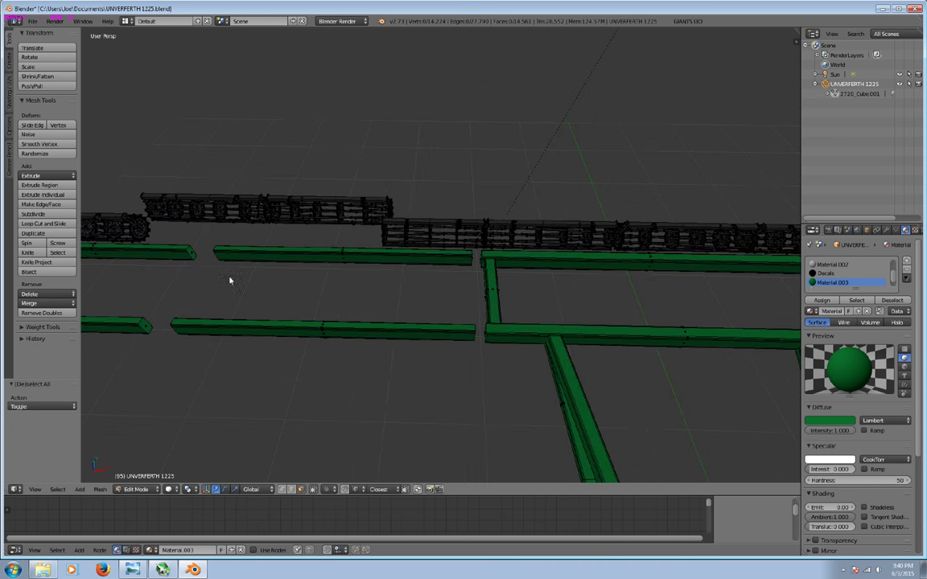
{"action": "mouse_move", "coordinate": [255, 311]}
{"action": "middle_mouse_down"}
{"action": "mouse_move", "coordinate": [553, 296]}
{"action": "mouse_move", "coordinate": [550, 320]}
{"action": "mouse_move", "coordinate": [484, 294]}
{"action": "mouse_move", "coordinate": [459, 322]}
{"action": "mouse_move", "coordinate": [591, 366]}
{"action": "mouse_move", "coordinate": [438, 263]}
{"action": "mouse_move", "coordinate": [405, 290]}
{"action": "mouse_move", "coordinate": [464, 324]}
{"action": "mouse_move", "coordinate": [542, 304]}
{"action": "mouse_move", "coordinate": [434, 206]}
{"action": "middle_mouse_up"}
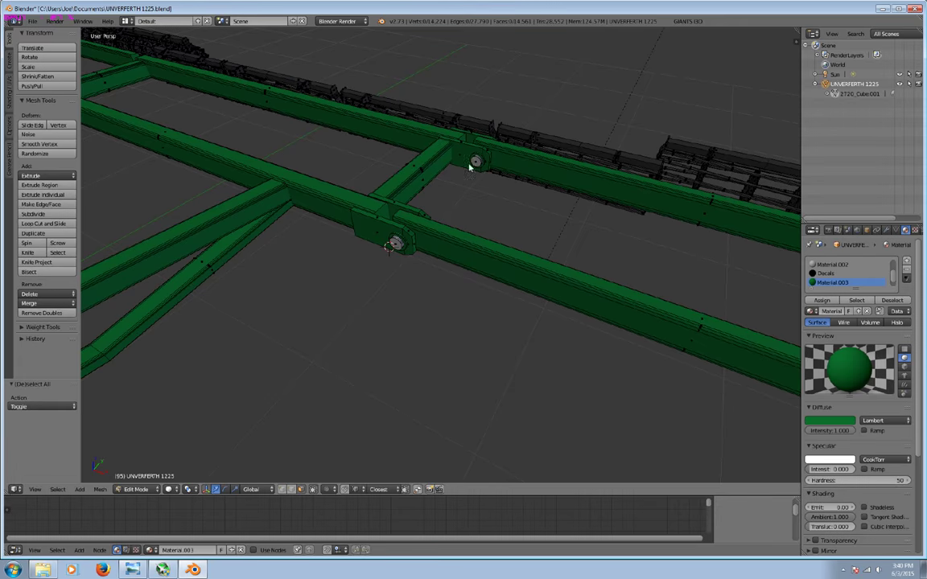
{"action": "left_click", "coordinate": [132, 569]}
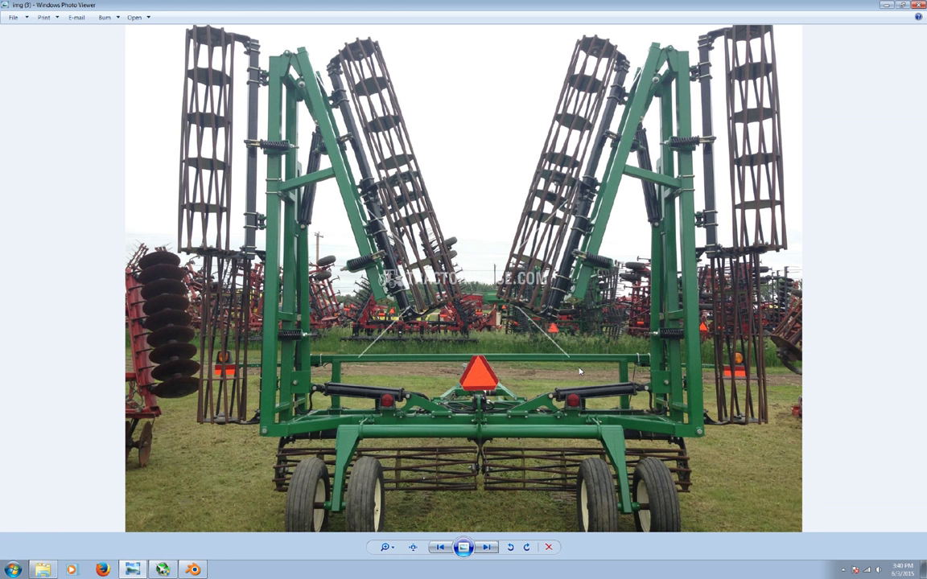
Duplicate the whole frame beam, lift the copy straight up, and shrink it slightly.
{"action": "left_click", "coordinate": [193, 569]}
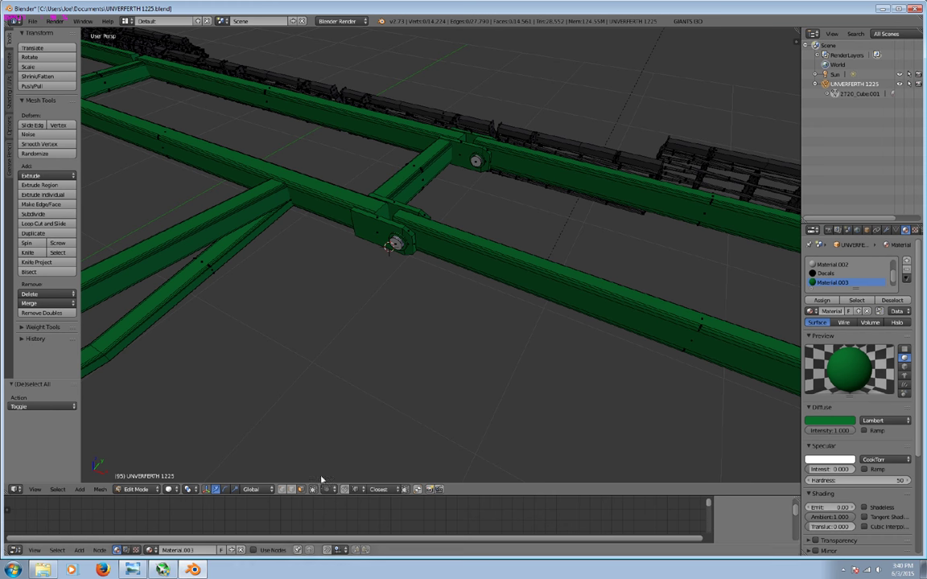
{"action": "mouse_move", "coordinate": [395, 406]}
{"action": "middle_mouse_down"}
{"action": "mouse_move", "coordinate": [442, 399]}
{"action": "mouse_move", "coordinate": [451, 288]}
{"action": "middle_mouse_up"}
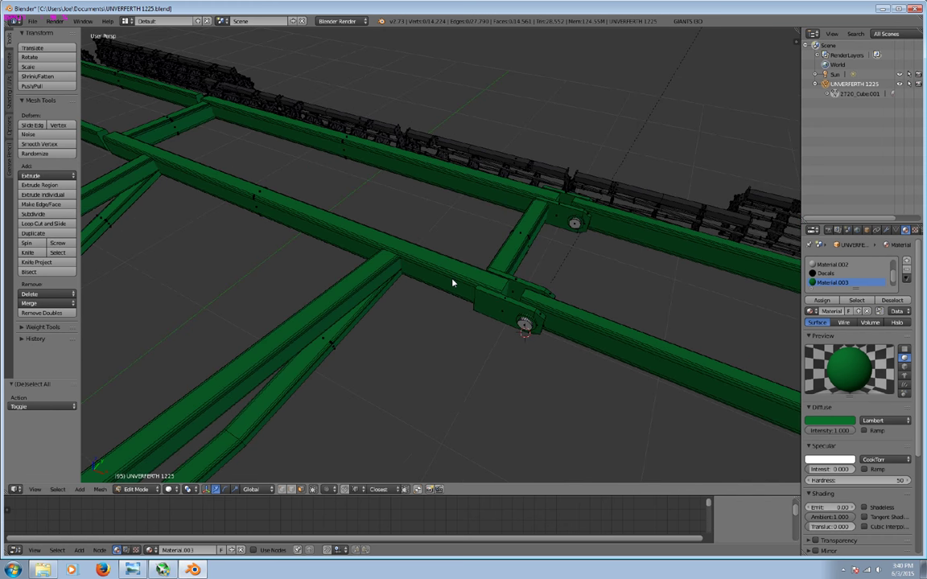
{"action": "key", "text": "l"}
{"action": "key", "text": "shift+d"}
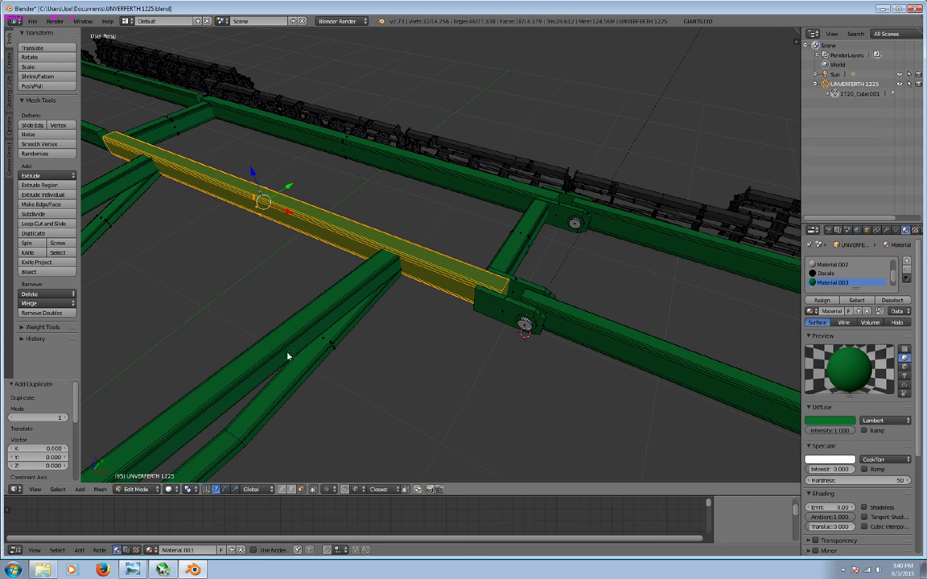
{"action": "key", "text": "z"}
{"action": "left_click", "coordinate": [256, 100]}
{"action": "mouse_move", "coordinate": [279, 276]}
{"action": "middle_mouse_down"}
{"action": "mouse_move", "coordinate": [359, 318]}
{"action": "mouse_move", "coordinate": [355, 312]}
{"action": "mouse_move", "coordinate": [247, 423]}
{"action": "middle_mouse_up"}
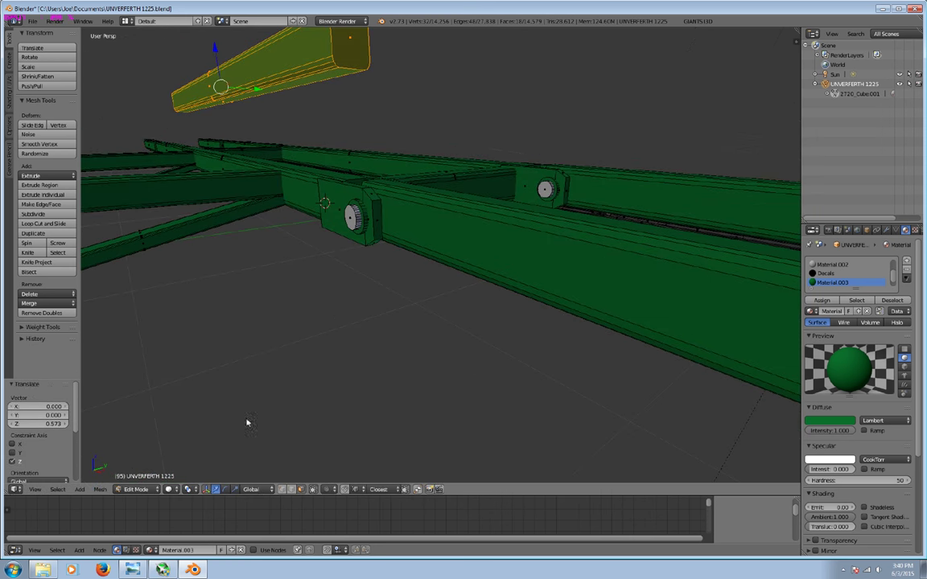
{"action": "mouse_move", "coordinate": [247, 476]}
{"action": "middle_mouse_down"}
{"action": "mouse_move", "coordinate": [283, 432]}
{"action": "mouse_move", "coordinate": [234, 496]}
{"action": "middle_mouse_up"}
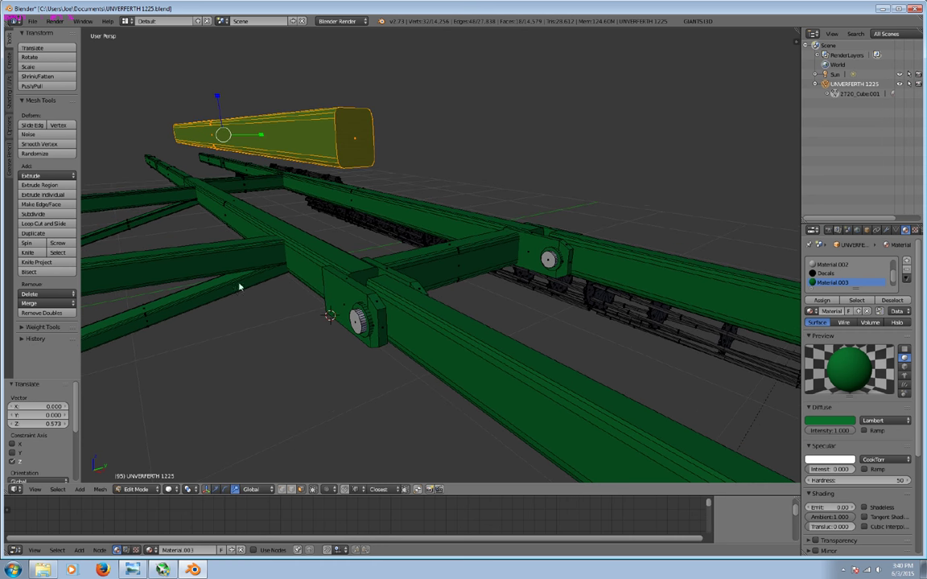
{"action": "key", "text": "s"}
{"action": "left_click", "coordinate": [222, 103]}
Resize the raised beam copy along Y for length and Z for thickness.
{"action": "key", "text": "s"}
{"action": "key", "text": "y"}
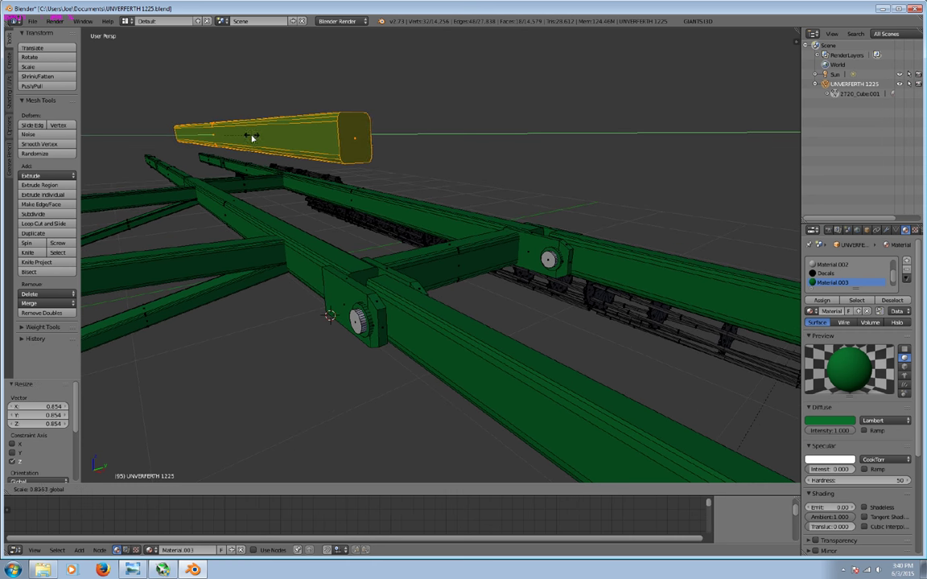
{"action": "left_click", "coordinate": [229, 135]}
{"action": "key", "text": "s"}
{"action": "key", "text": "z"}
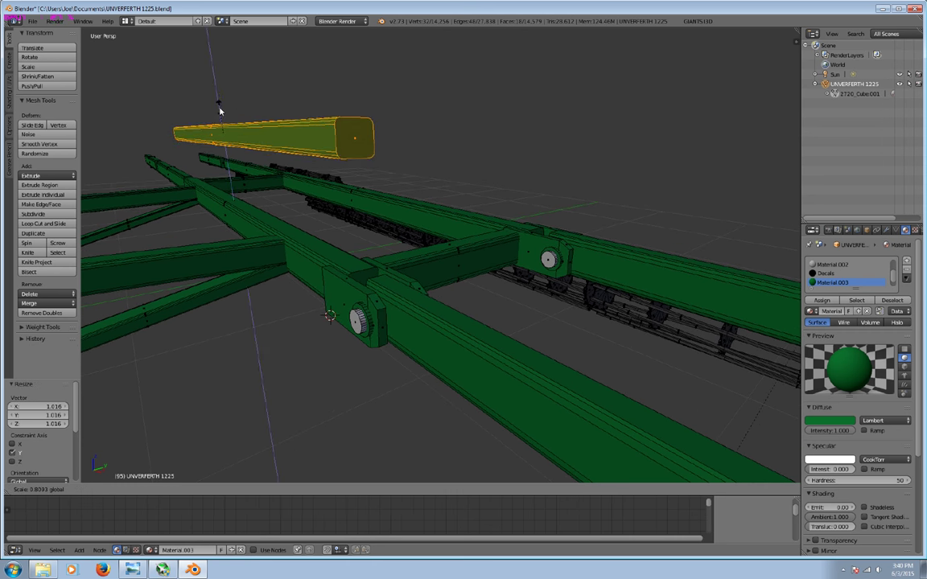
{"action": "left_click", "coordinate": [222, 109]}
{"action": "key", "text": "Tab"}
{"action": "mouse_move", "coordinate": [287, 269]}
{"action": "middle_mouse_down"}
{"action": "mouse_move", "coordinate": [358, 287]}
{"action": "mouse_move", "coordinate": [383, 351]}
{"action": "mouse_move", "coordinate": [390, 349]}
{"action": "middle_mouse_up"}
Duplicate the beam again, rotate it 90° about Y to stand upright, and shrink it.
{"action": "key", "text": "shift+d"}
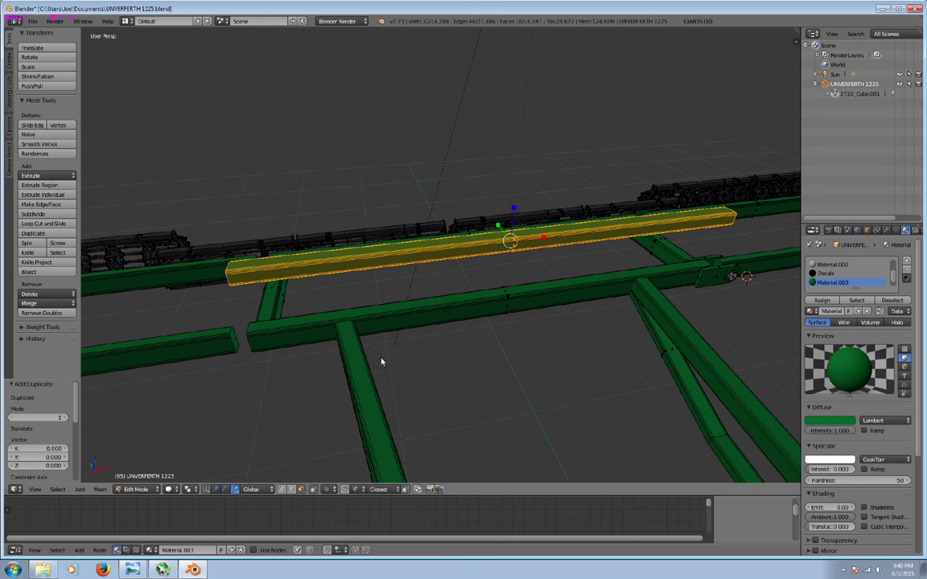
{"action": "left_click", "coordinate": [226, 489]}
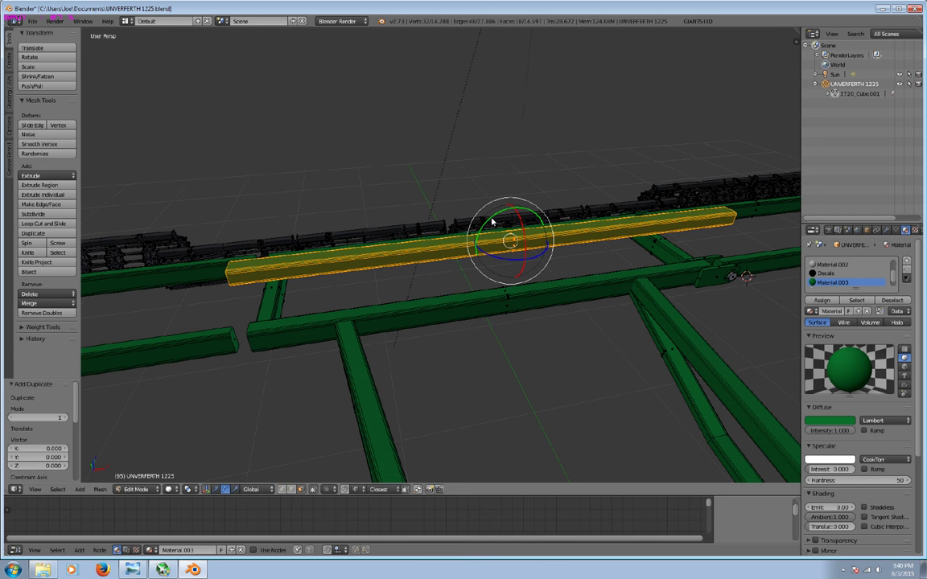
{"action": "left_click_drag", "start_coordinate": [492, 221], "coordinate": [299, 376]}
{"action": "left_click", "coordinate": [40, 407]}
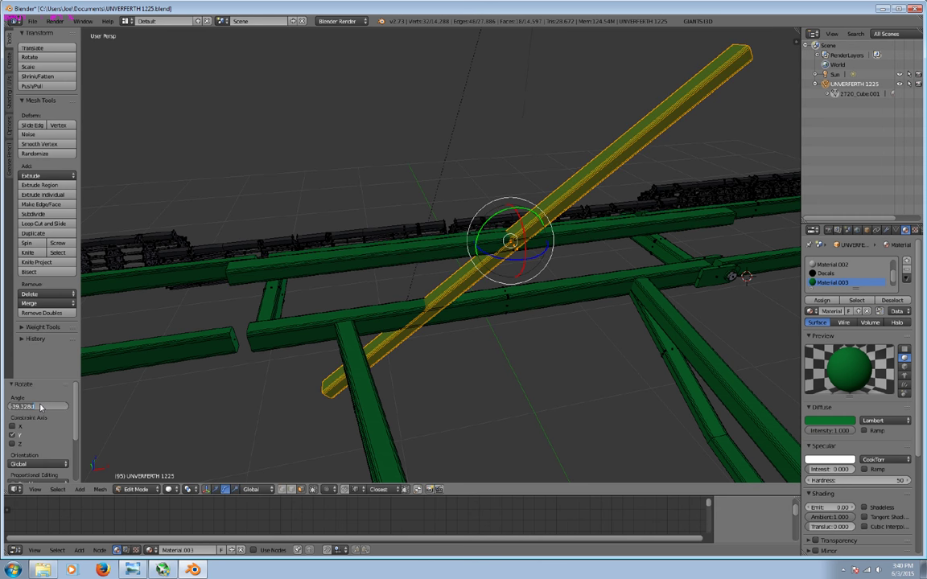
{"action": "type", "text": "90"}
{"action": "key", "text": "Return"}
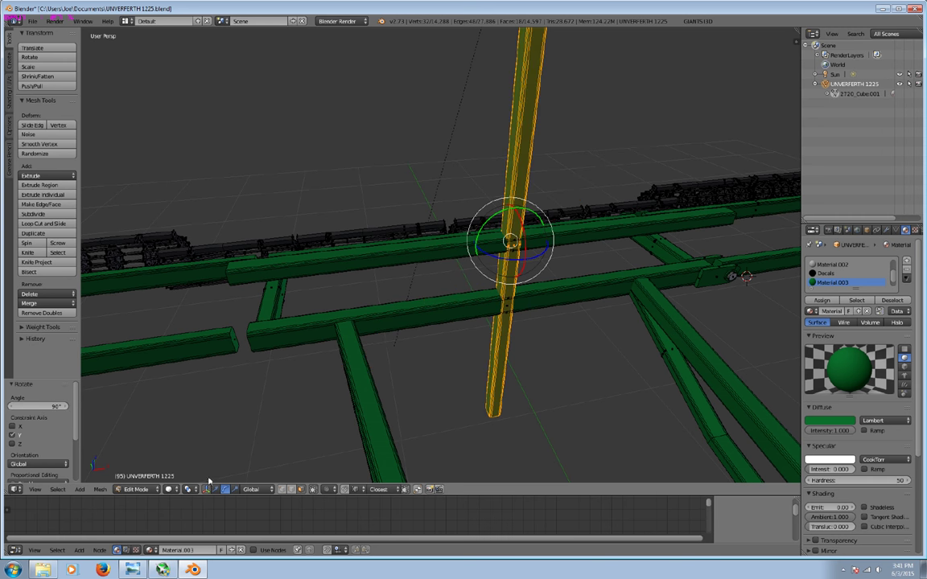
{"action": "key", "text": "s"}
{"action": "left_click", "coordinate": [482, 386]}
Shrink the upright into a short post, slide it left along X, and view the reference photo.
{"action": "mouse_move", "coordinate": [483, 386]}
{"action": "middle_mouse_down"}
{"action": "mouse_move", "coordinate": [523, 374]}
{"action": "mouse_move", "coordinate": [647, 388]}
{"action": "mouse_move", "coordinate": [606, 380]}
{"action": "middle_mouse_up"}
{"action": "key", "text": "s"}
{"action": "left_click", "coordinate": [645, 368]}
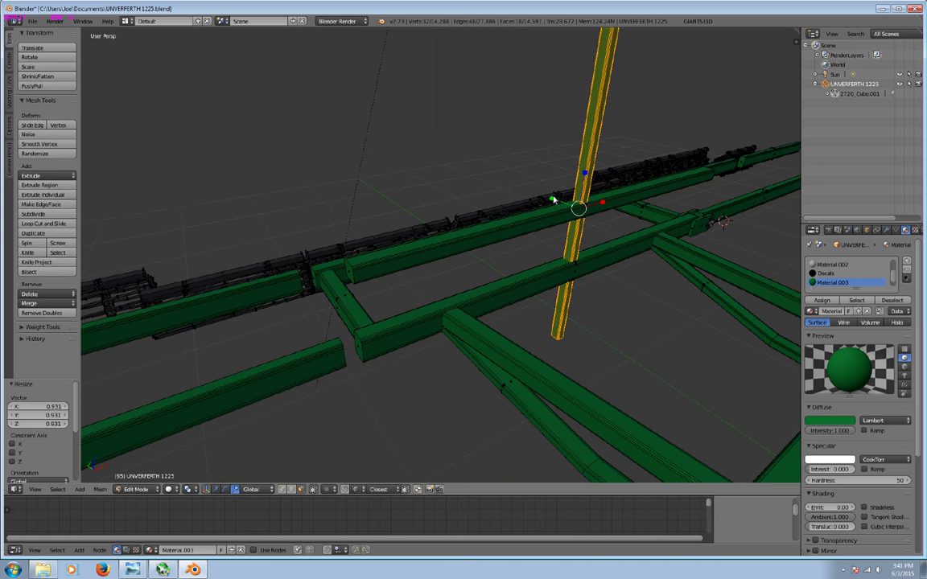
{"action": "key", "text": "s"}
{"action": "left_click", "coordinate": [591, 217]}
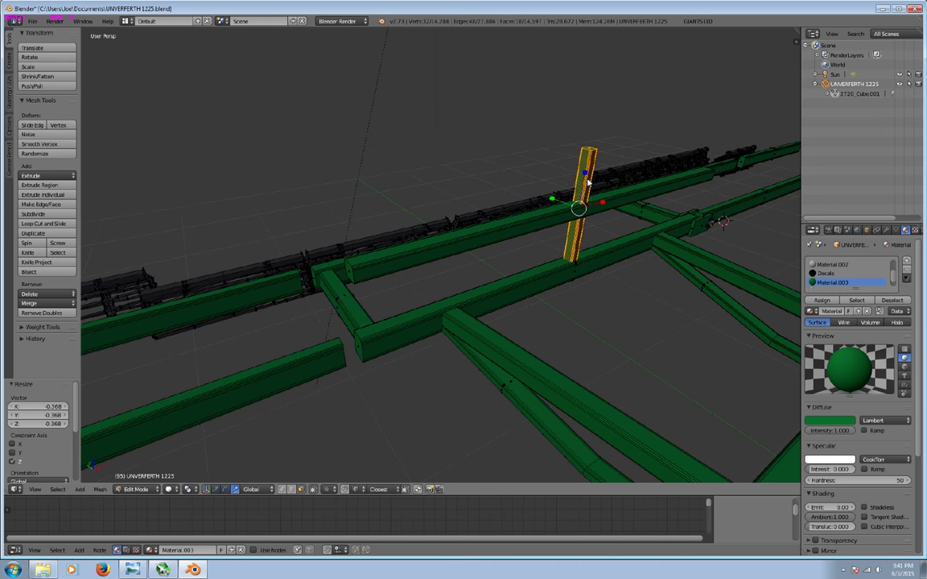
{"action": "key", "text": "s"}
{"action": "key", "text": "z"}
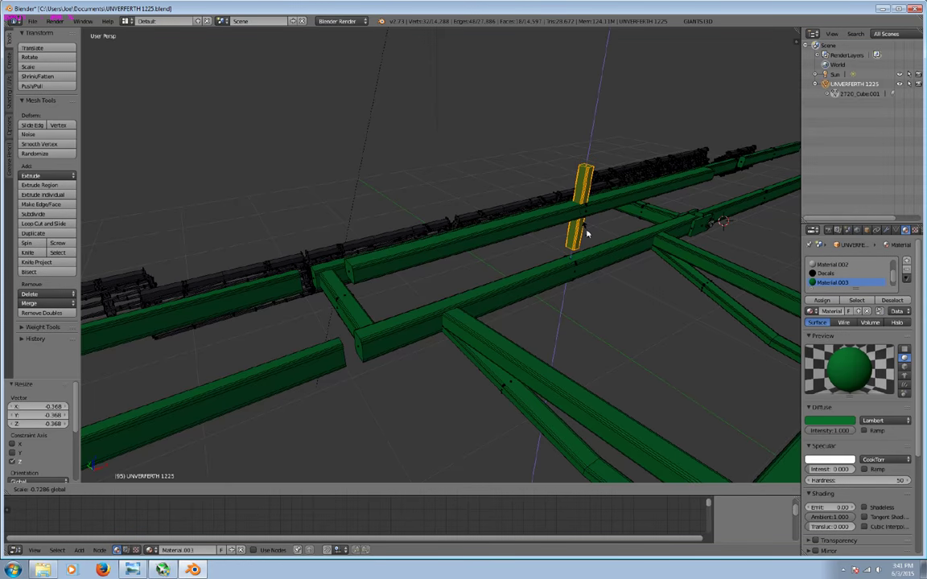
{"action": "left_click", "coordinate": [586, 233]}
{"action": "left_click", "coordinate": [215, 489]}
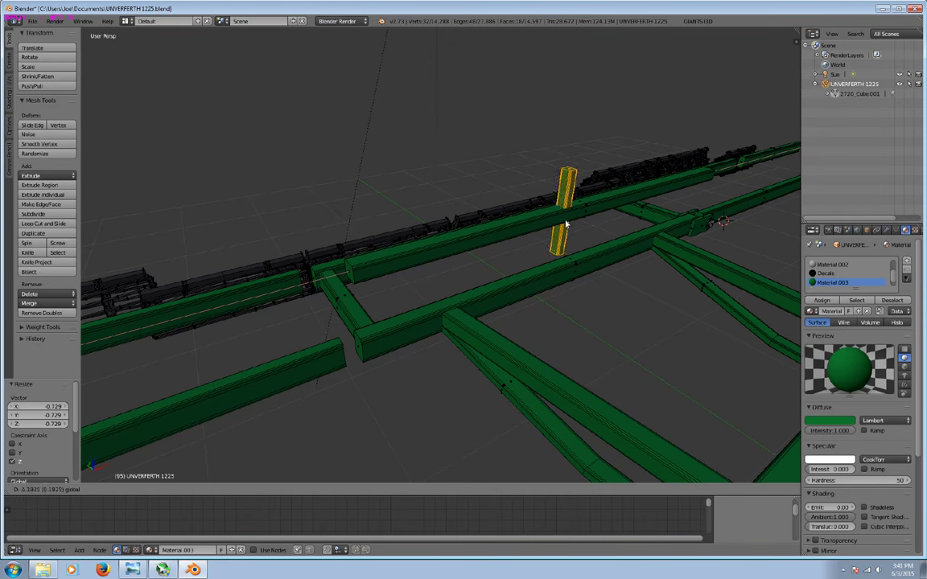
{"action": "left_click_drag", "start_coordinate": [603, 201], "coordinate": [475, 238]}
{"action": "left_click", "coordinate": [163, 565]}
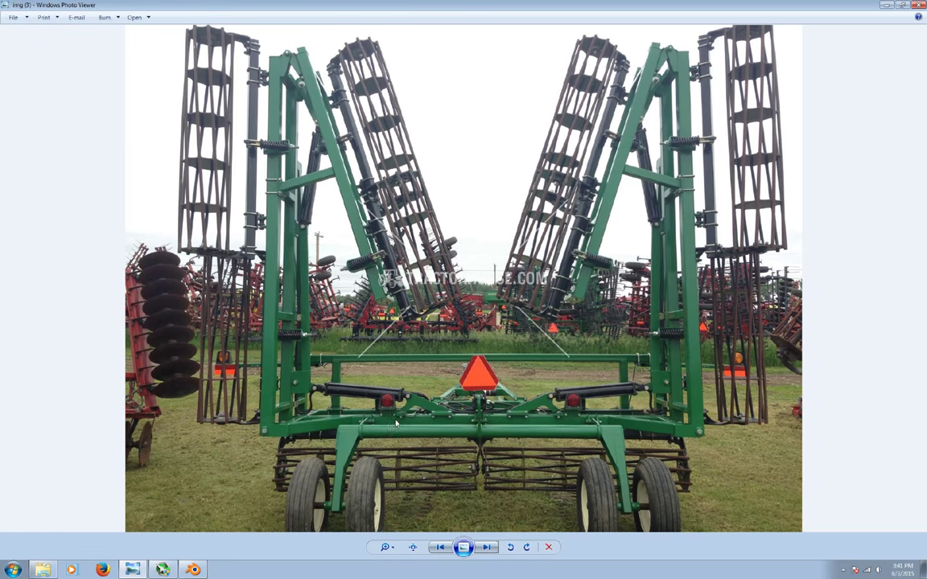
Slide the post further along X and lower it vertically onto the frame.
{"action": "left_click", "coordinate": [193, 570]}
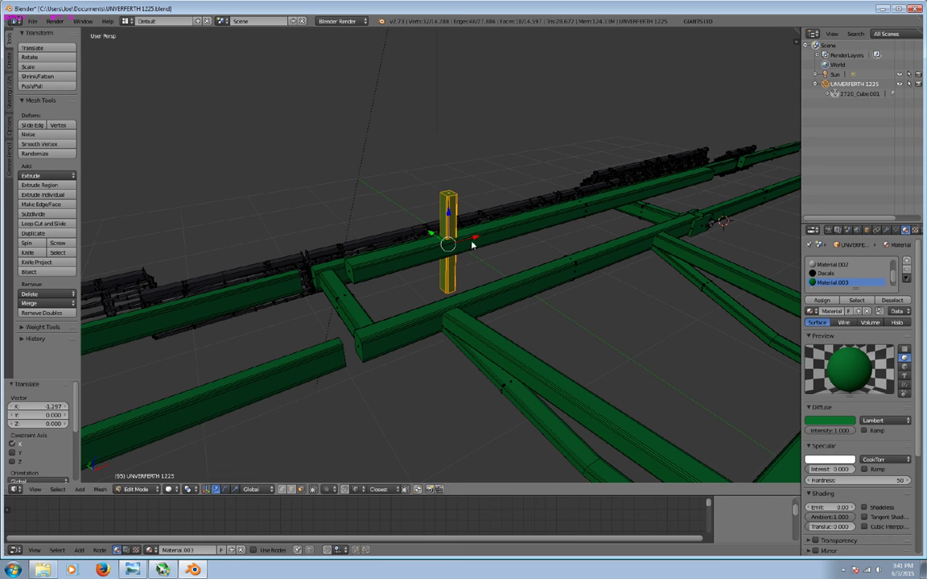
{"action": "left_click_drag", "start_coordinate": [471, 242], "coordinate": [424, 273]}
{"action": "middle_click_drag", "start_coordinate": [423, 274], "coordinate": [406, 260]}
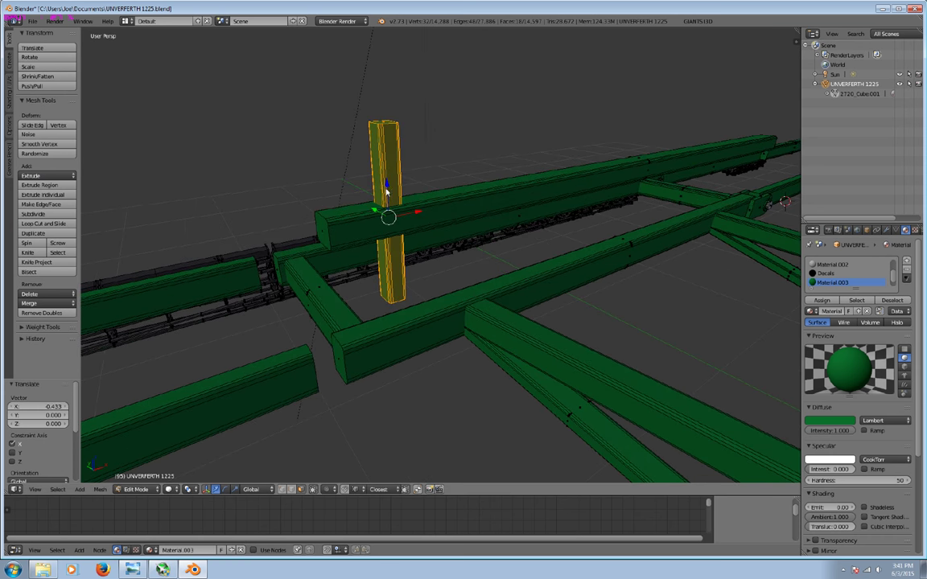
{"action": "key", "text": "g"}
{"action": "key", "text": "z"}
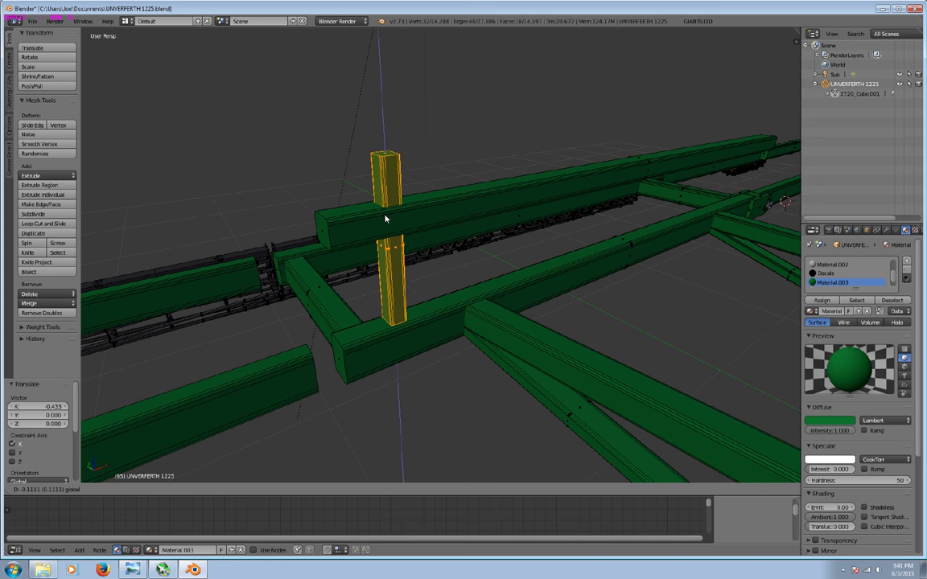
{"action": "left_click", "coordinate": [385, 222]}
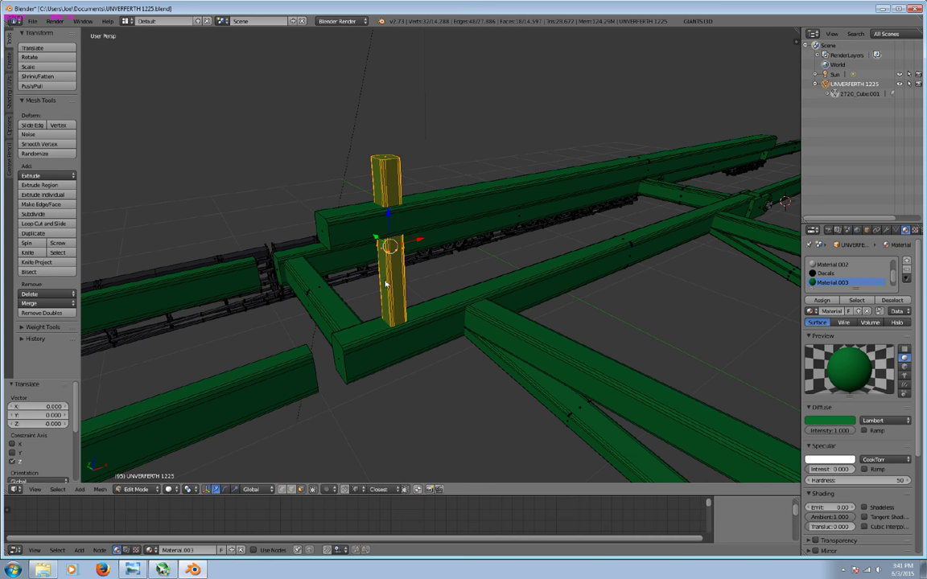
In X-ray, brush-select the post's top vertices and lower them onto the raised beam.
{"action": "left_click", "coordinate": [301, 491]}
{"action": "middle_click_drag", "start_coordinate": [354, 475], "coordinate": [378, 338]}
{"action": "key", "text": "c"}
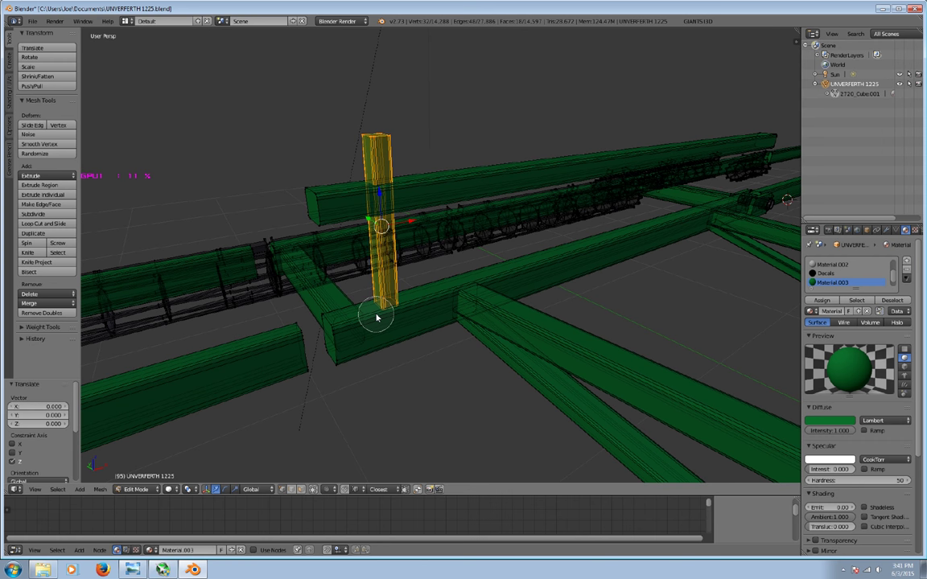
{"action": "key", "text": "Escape"}
{"action": "middle_click_drag", "start_coordinate": [403, 296], "coordinate": [393, 287]}
{"action": "middle_click_drag", "start_coordinate": [327, 91], "coordinate": [329, 100]}
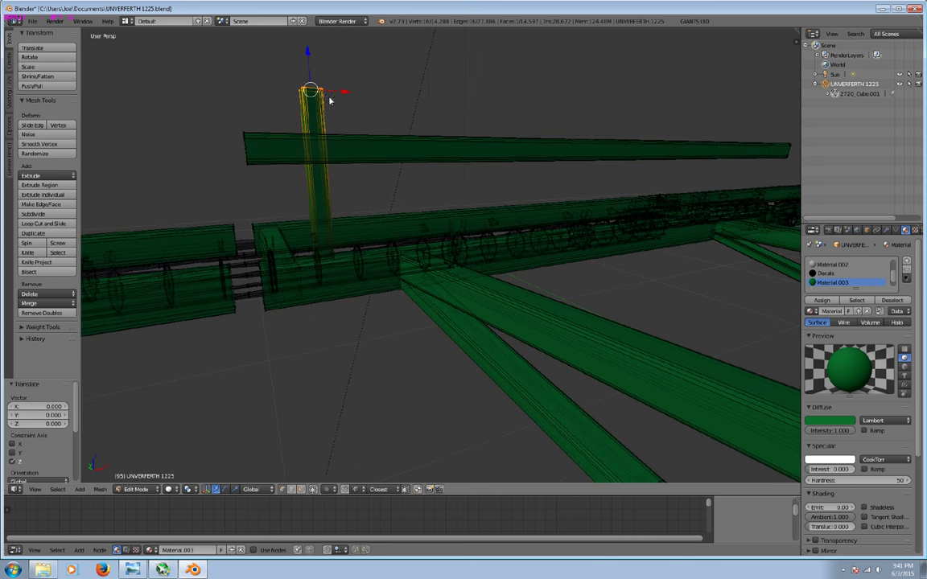
{"action": "left_click_drag", "start_coordinate": [309, 57], "coordinate": [308, 121]}
{"action": "left_click", "coordinate": [307, 128]}
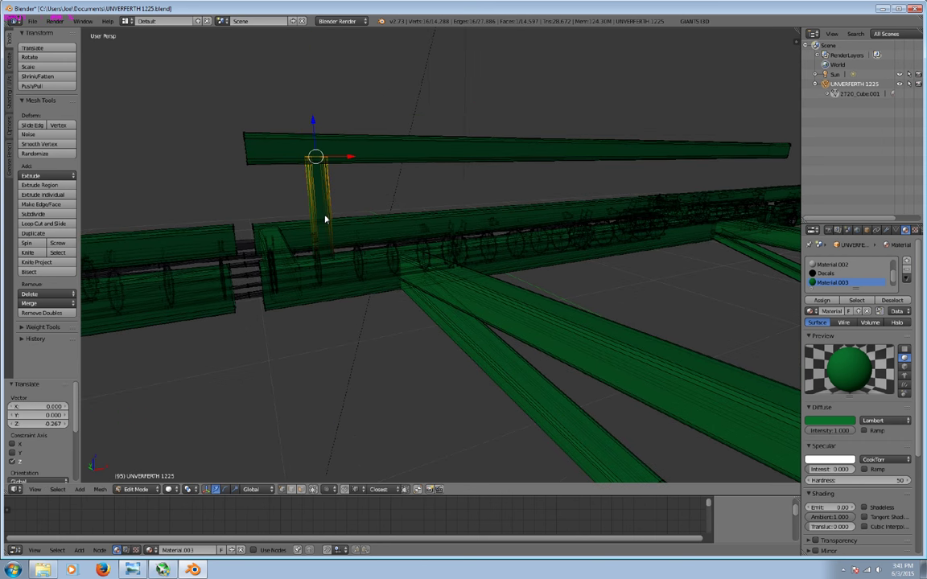
Duplicate the whole post and move the copy 3.025 units along X.
{"action": "key", "text": "a"}
{"action": "key", "text": "l"}
{"action": "mouse_move", "coordinate": [509, 258]}
{"action": "middle_mouse_down"}
{"action": "mouse_move", "coordinate": [533, 305]}
{"action": "mouse_move", "coordinate": [521, 312]}
{"action": "middle_mouse_up"}
{"action": "key", "text": "g"}
{"action": "right_click", "coordinate": [520, 313]}
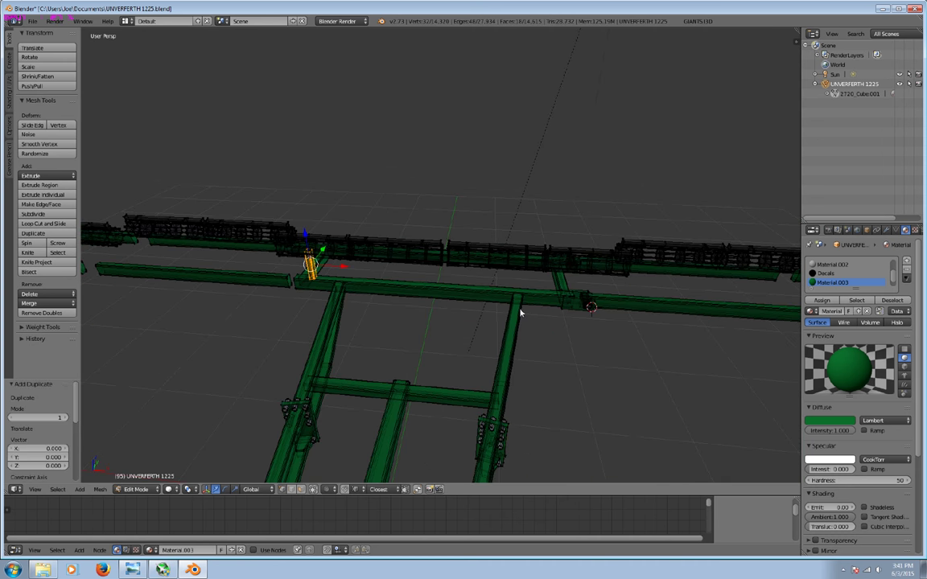
{"action": "key", "text": "g"}
{"action": "key", "text": "x"}
{"action": "left_click", "coordinate": [555, 310]}
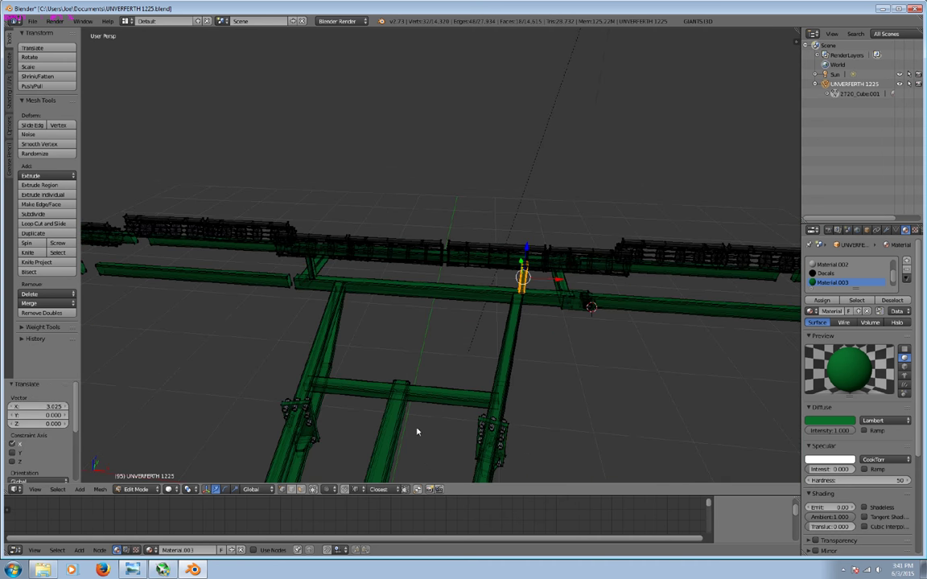
Fine-tune the copied post's X position along the frame.
{"action": "middle_click_drag", "start_coordinate": [567, 391], "coordinate": [482, 378]}
{"action": "scroll", "coordinate": [441, 327], "scroll_direction": "up", "scroll_amount": 4}
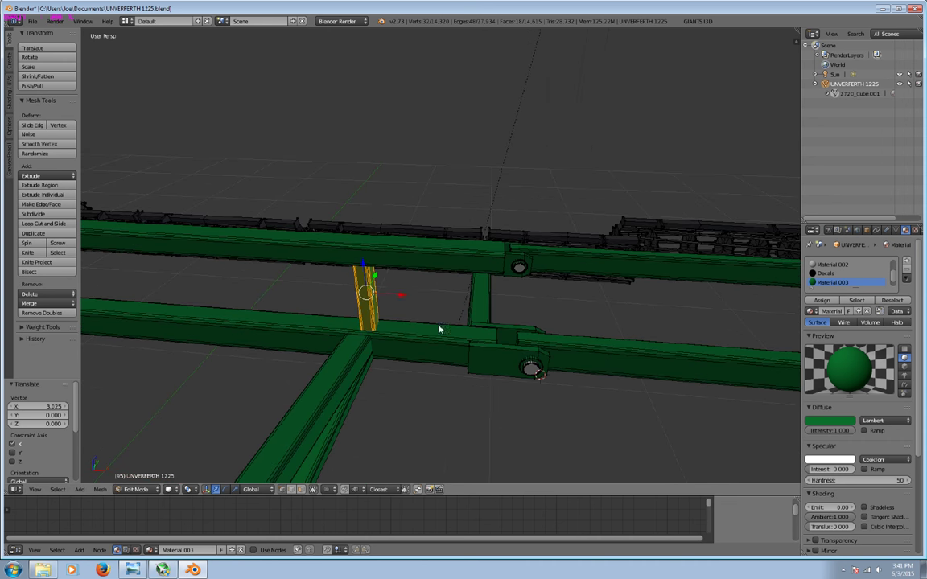
{"action": "key", "text": "g"}
{"action": "key", "text": "x"}
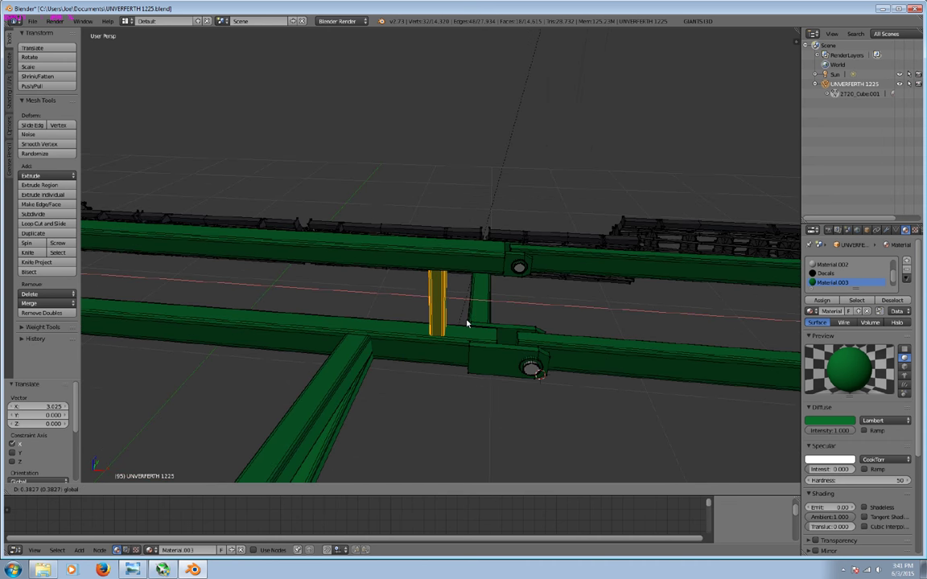
{"action": "left_click", "coordinate": [468, 321]}
{"action": "scroll", "coordinate": [399, 373], "scroll_direction": "down", "scroll_amount": 3}
{"action": "mouse_move", "coordinate": [399, 372]}
{"action": "middle_mouse_down"}
{"action": "mouse_move", "coordinate": [682, 367]}
{"action": "mouse_move", "coordinate": [420, 352]}
{"action": "mouse_move", "coordinate": [359, 372]}
{"action": "mouse_move", "coordinate": [395, 347]}
{"action": "middle_mouse_up"}
{"action": "key", "text": "a"}
{"action": "scroll", "coordinate": [420, 352], "scroll_direction": "up", "scroll_amount": 2}
{"action": "middle_click_drag", "start_coordinate": [349, 378], "coordinate": [374, 367]}
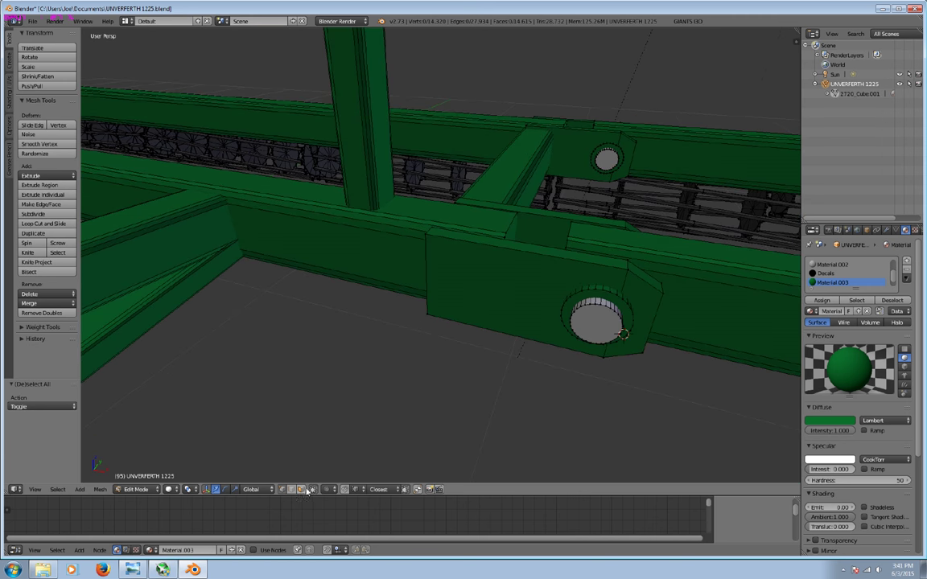
Duplicate the beam's long face strip and move it under the post.
{"action": "right_click", "coordinate": [486, 301]}
{"action": "key", "text": "a"}
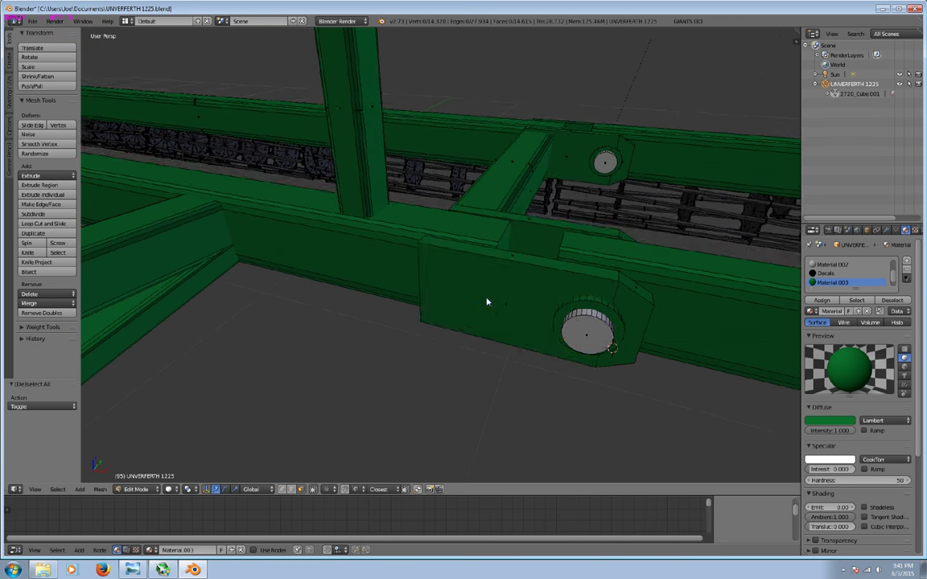
{"action": "middle_click_drag", "start_coordinate": [487, 301], "coordinate": [395, 428]}
{"action": "right_click", "coordinate": [374, 430]}
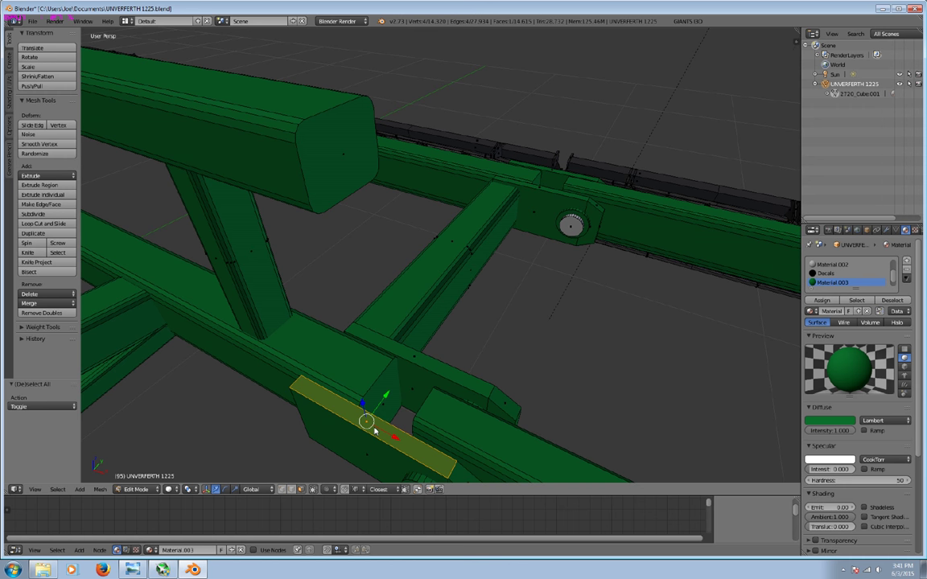
{"action": "key", "text": "shift+d"}
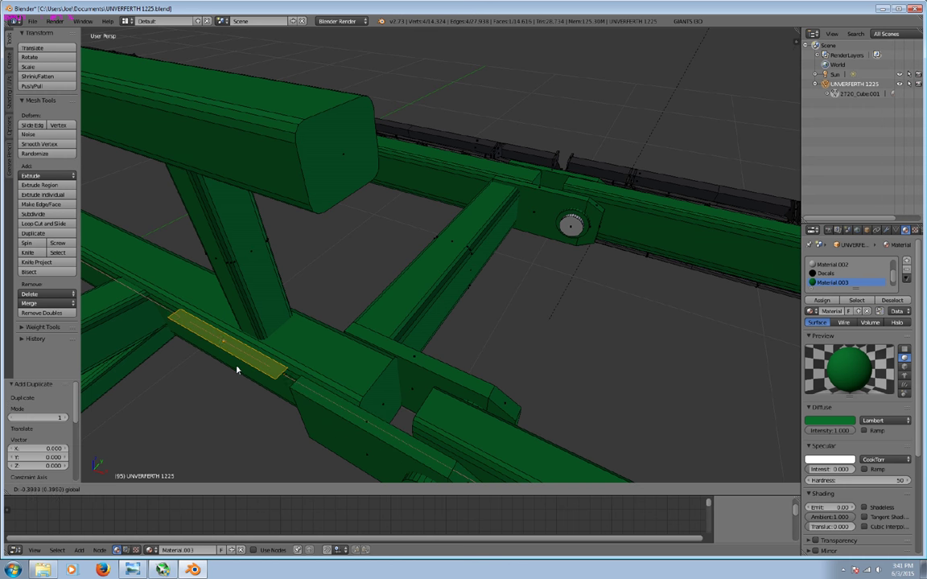
{"action": "left_click", "coordinate": [212, 328]}
{"action": "key", "text": "g"}
{"action": "key", "text": "y"}
{"action": "left_click", "coordinate": [255, 311]}
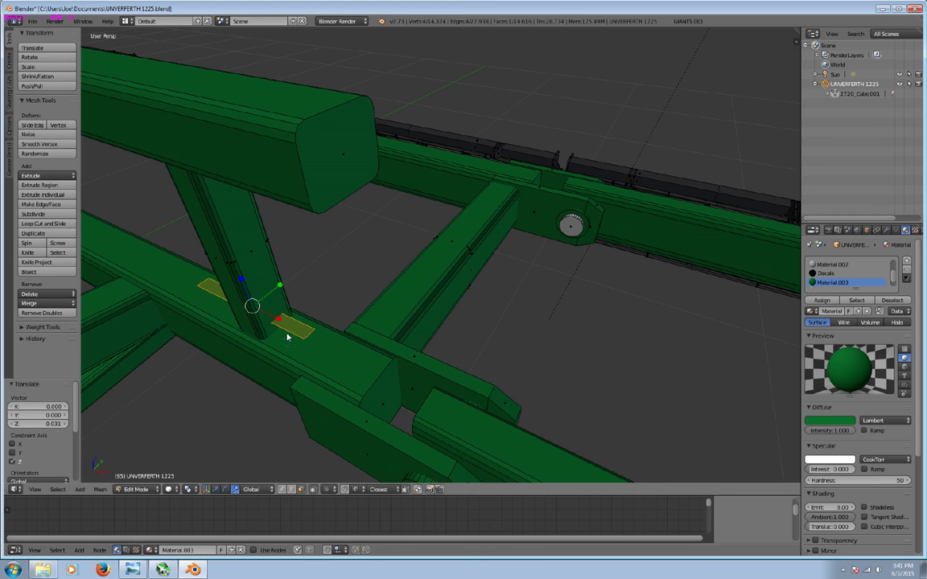
Scale the copied faces to fit under the post and raise them 0.025 on Z.
{"action": "key", "text": "s"}
{"action": "left_click", "coordinate": [269, 322]}
{"action": "key", "text": "s"}
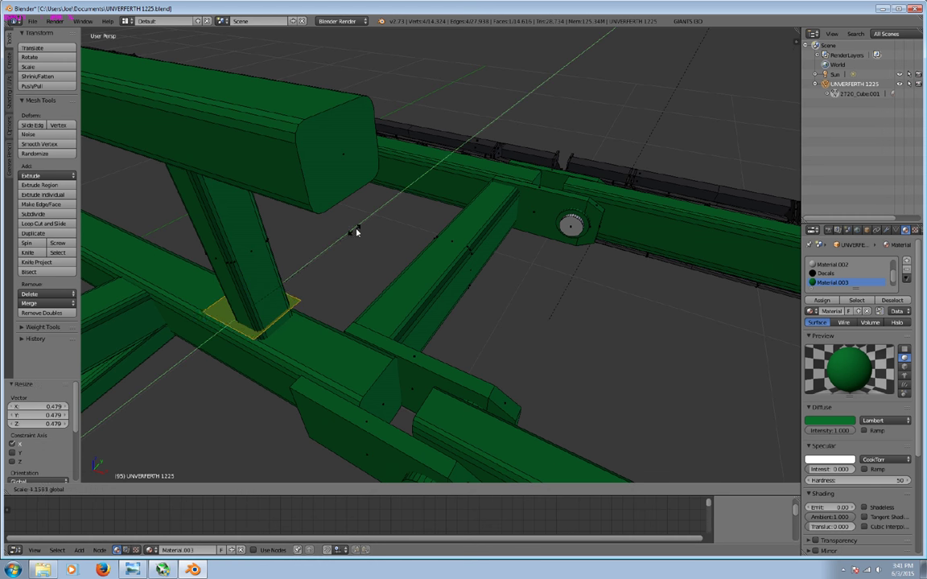
{"action": "left_click", "coordinate": [421, 192]}
{"action": "mouse_move", "coordinate": [422, 192]}
{"action": "middle_mouse_down"}
{"action": "mouse_move", "coordinate": [315, 327]}
{"action": "mouse_move", "coordinate": [449, 299]}
{"action": "mouse_move", "coordinate": [421, 335]}
{"action": "middle_mouse_up"}
{"action": "key", "text": "s"}
{"action": "left_click", "coordinate": [445, 279]}
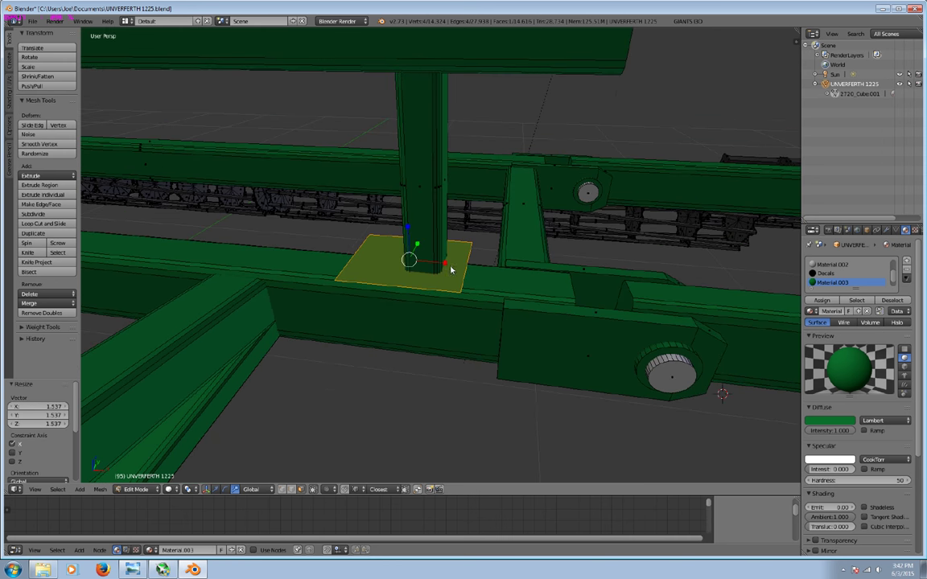
{"action": "key", "text": "s"}
{"action": "left_click", "coordinate": [441, 267]}
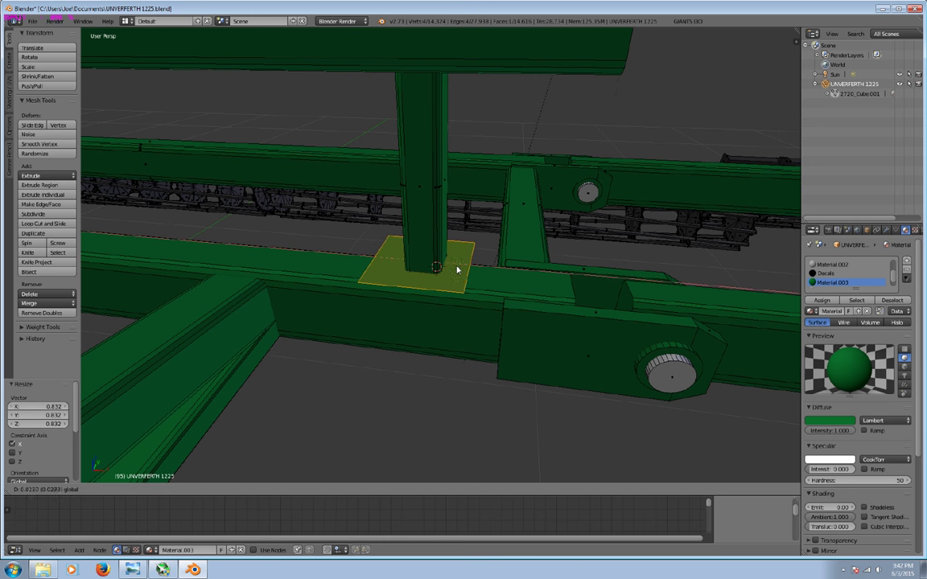
{"action": "type", "text": "gz"}
{"action": "type", "text": "0.025"}
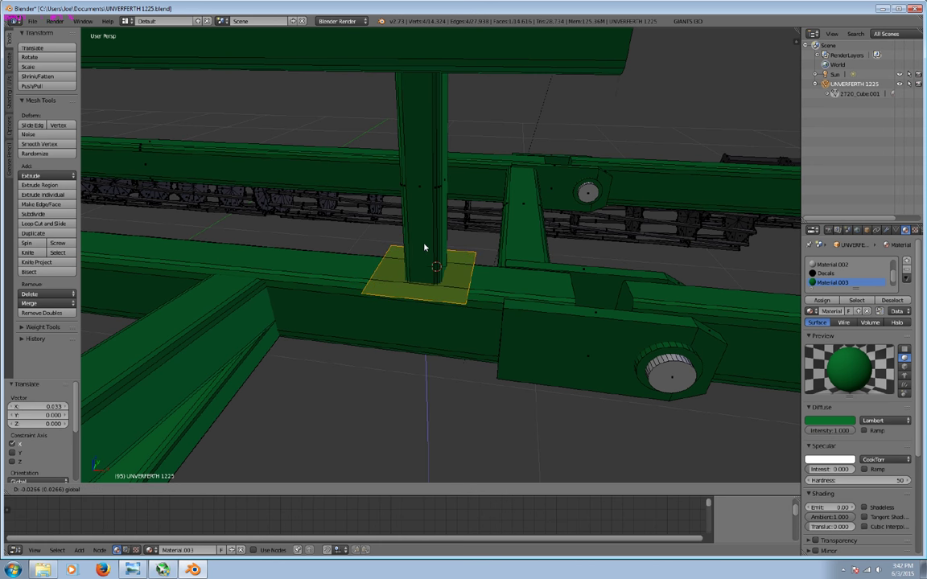
{"action": "key", "text": "Return"}
Extrude the face into a thick square mounting plate.
{"action": "key", "text": "e"}
{"action": "left_click", "coordinate": [442, 239]}
{"action": "key", "text": "a"}
{"action": "mouse_move", "coordinate": [429, 296]}
{"action": "middle_mouse_down"}
{"action": "mouse_move", "coordinate": [436, 321]}
{"action": "mouse_move", "coordinate": [300, 325]}
{"action": "mouse_move", "coordinate": [331, 306]}
{"action": "mouse_move", "coordinate": [352, 341]}
{"action": "middle_mouse_up"}
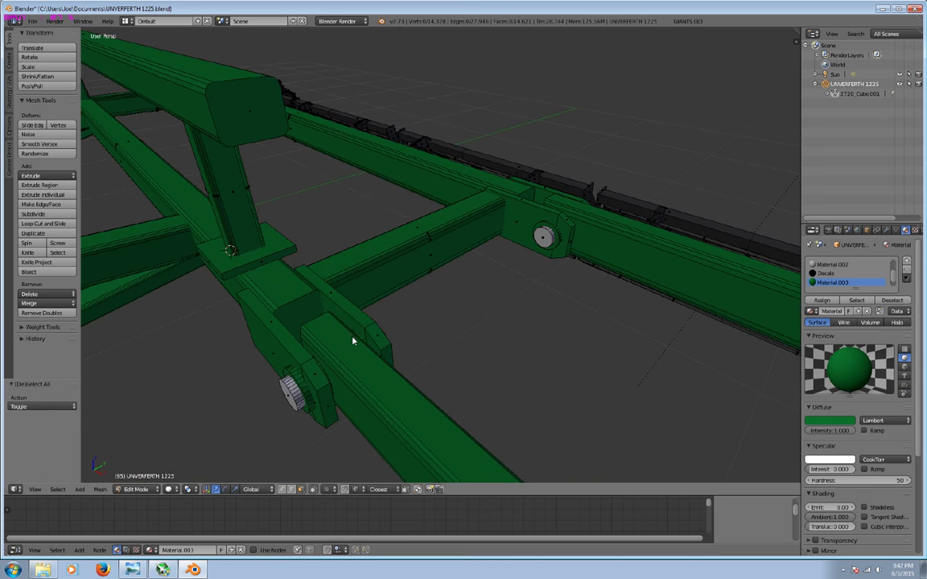
{"action": "key", "text": "l"}
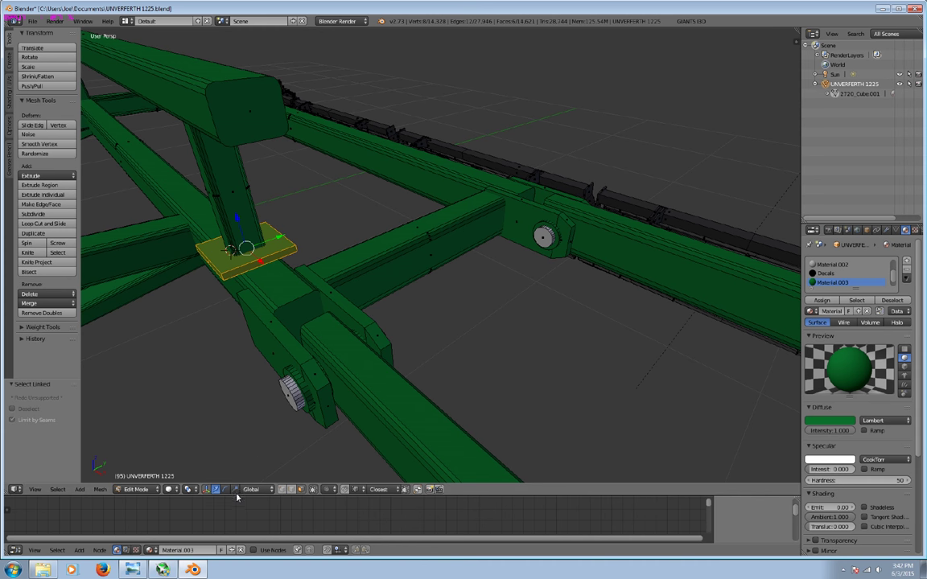
{"action": "key", "text": "a"}
Select the round gear hub, duplicate it, and begin rotating the copy around X.
{"action": "mouse_move", "coordinate": [301, 296]}
{"action": "middle_mouse_down"}
{"action": "mouse_move", "coordinate": [514, 301]}
{"action": "mouse_move", "coordinate": [447, 324]}
{"action": "middle_mouse_up"}
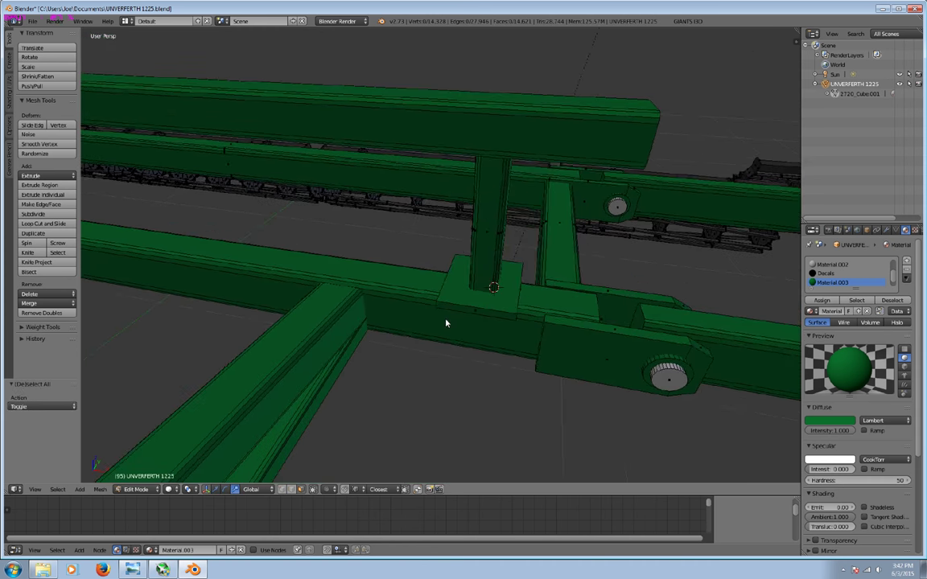
{"action": "key", "text": "l"}
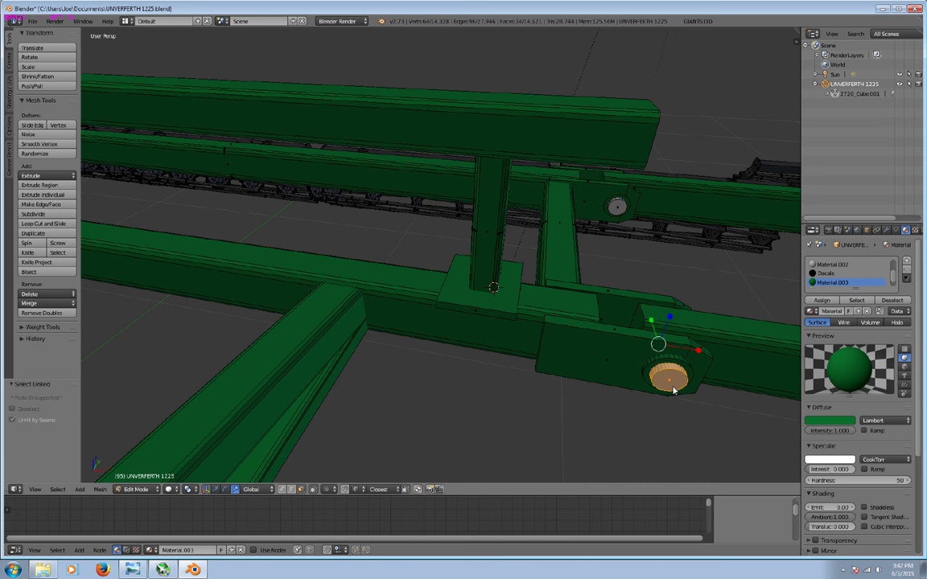
{"action": "key", "text": "shift+d"}
{"action": "left_click", "coordinate": [226, 489]}
{"action": "left_click_drag", "start_coordinate": [674, 346], "coordinate": [559, 382]}
Rotate the hub copy 90° on X, move it beside the plate, and scale it to 0.414.
{"action": "left_click", "coordinate": [47, 406]}
{"action": "type", "text": "90"}
{"action": "key", "text": "Return"}
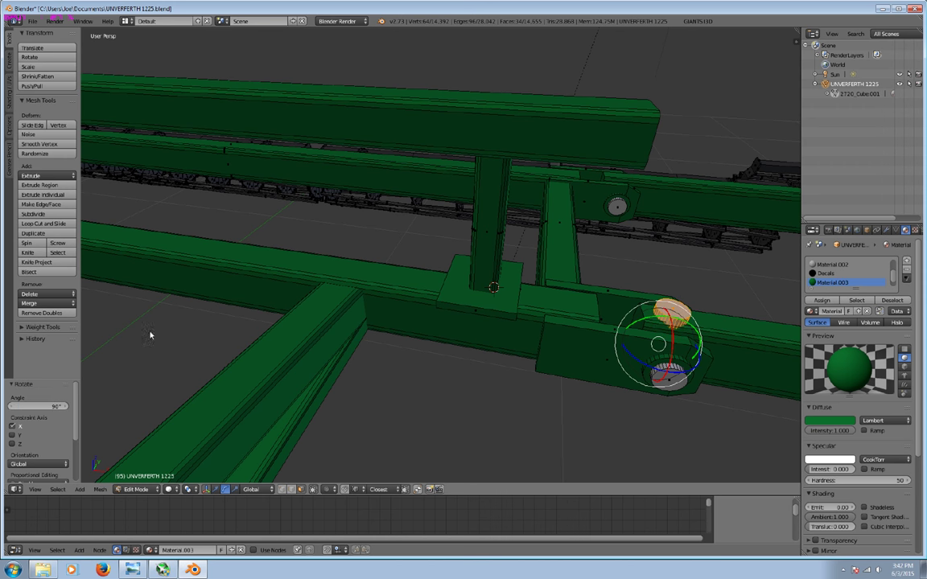
{"action": "left_click", "coordinate": [215, 489]}
{"action": "left_click_drag", "start_coordinate": [697, 355], "coordinate": [531, 323]}
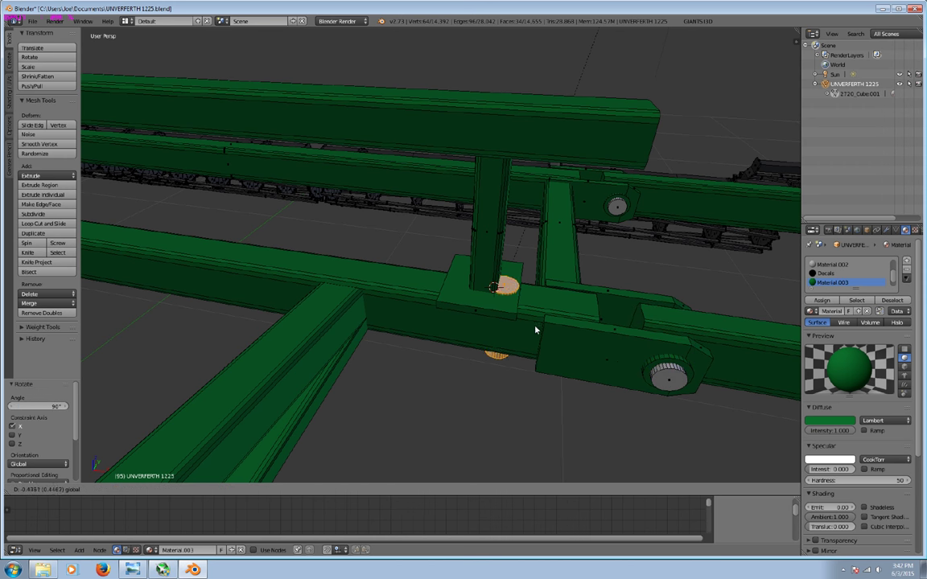
{"action": "mouse_move", "coordinate": [515, 314]}
{"action": "middle_mouse_down"}
{"action": "mouse_move", "coordinate": [483, 272]}
{"action": "mouse_move", "coordinate": [265, 302]}
{"action": "middle_mouse_up"}
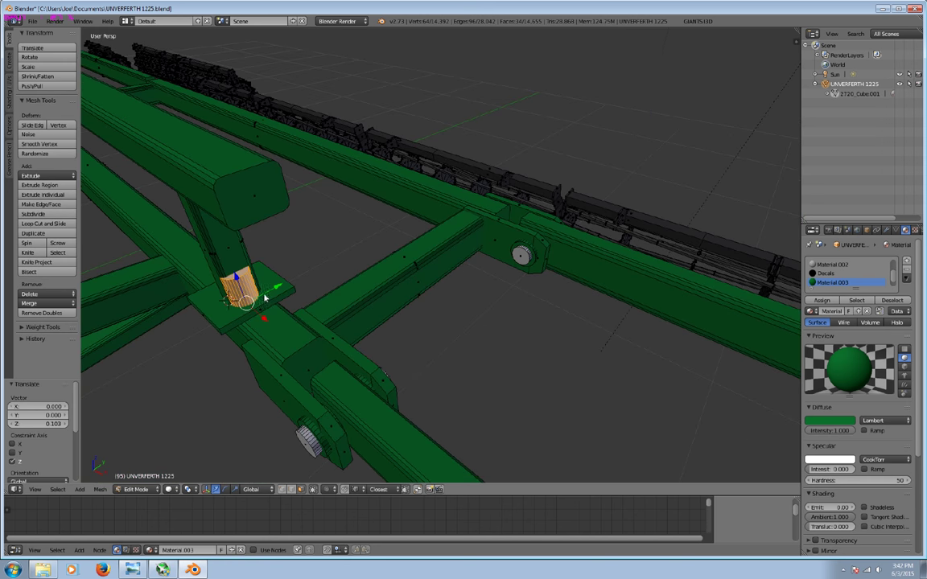
{"action": "key", "text": "s"}
{"action": "left_click", "coordinate": [266, 352]}
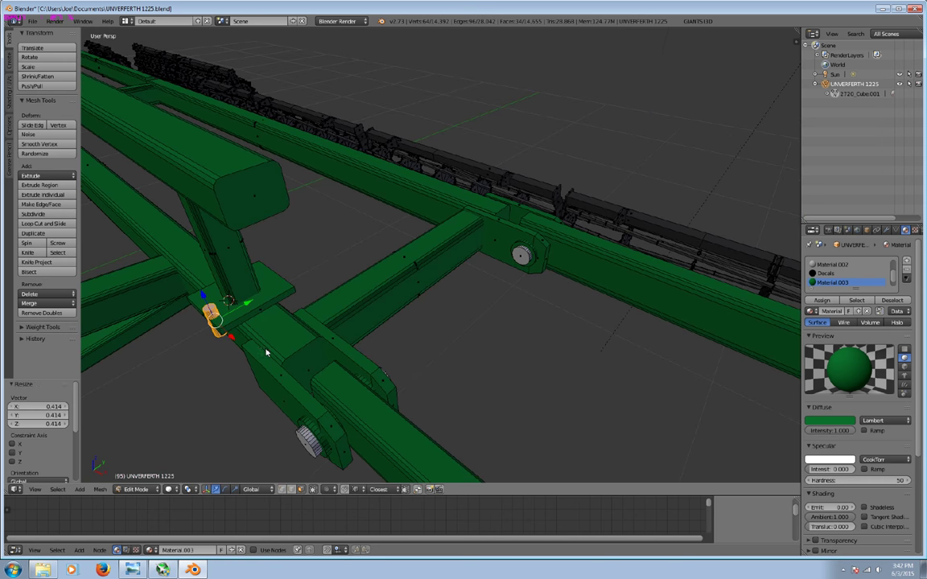
Nudge the small rod along Y to the plate edge, then inspect it from under the beams.
{"action": "scroll", "coordinate": [279, 301], "scroll_direction": "up", "scroll_amount": 3}
{"action": "mouse_move", "coordinate": [279, 300]}
{"action": "middle_mouse_down"}
{"action": "mouse_move", "coordinate": [444, 340]}
{"action": "mouse_move", "coordinate": [338, 317]}
{"action": "mouse_move", "coordinate": [394, 379]}
{"action": "mouse_move", "coordinate": [364, 320]}
{"action": "middle_mouse_up"}
{"action": "key", "text": "g"}
{"action": "key", "text": "y"}
{"action": "left_click", "coordinate": [326, 314]}
{"action": "key", "text": "g"}
{"action": "left_click", "coordinate": [343, 368]}
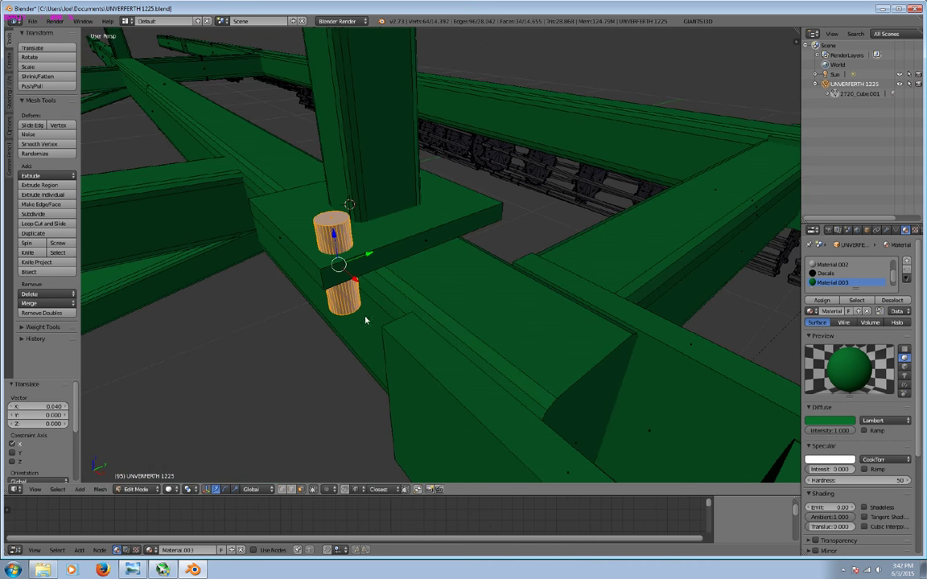
{"action": "key", "text": "a"}
{"action": "mouse_move", "coordinate": [352, 253]}
{"action": "middle_mouse_down"}
{"action": "mouse_move", "coordinate": [403, 147]}
{"action": "mouse_move", "coordinate": [387, 292]}
{"action": "mouse_move", "coordinate": [464, 383]}
{"action": "mouse_move", "coordinate": [466, 299]}
{"action": "mouse_move", "coordinate": [467, 459]}
{"action": "mouse_move", "coordinate": [486, 344]}
{"action": "mouse_move", "coordinate": [507, 302]}
{"action": "mouse_move", "coordinate": [502, 273]}
{"action": "mouse_move", "coordinate": [504, 315]}
{"action": "mouse_move", "coordinate": [464, 368]}
{"action": "mouse_move", "coordinate": [426, 292]}
{"action": "mouse_move", "coordinate": [360, 271]}
{"action": "middle_mouse_up"}
{"action": "scroll", "coordinate": [476, 250], "scroll_direction": "up", "scroll_amount": 3}
{"action": "scroll", "coordinate": [471, 300], "scroll_direction": "up", "scroll_amount": 2}
Extrude the rod's bottom end downward twice and shift the end slightly along Y.
{"action": "key", "text": "e"}
{"action": "key", "text": "z"}
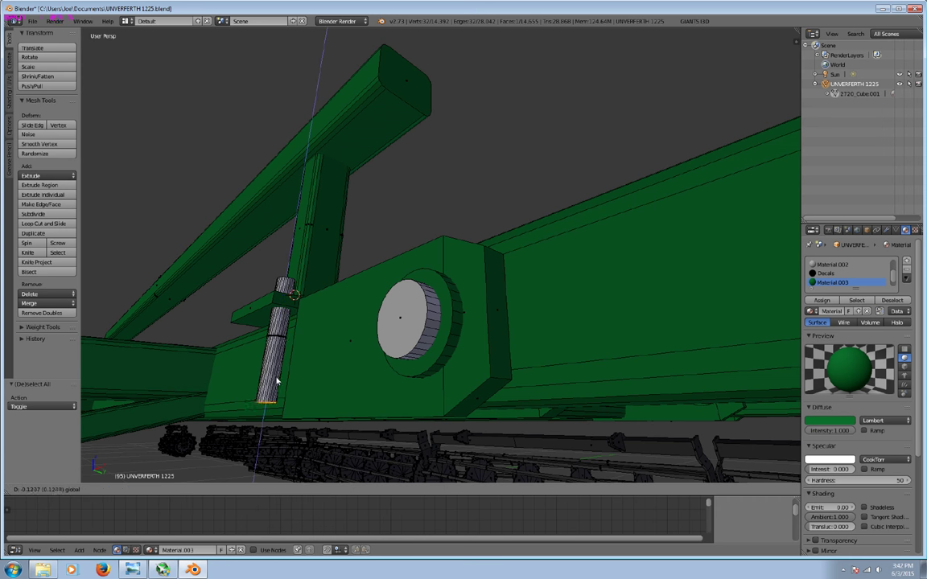
{"action": "left_click", "coordinate": [281, 378]}
{"action": "key", "text": "e"}
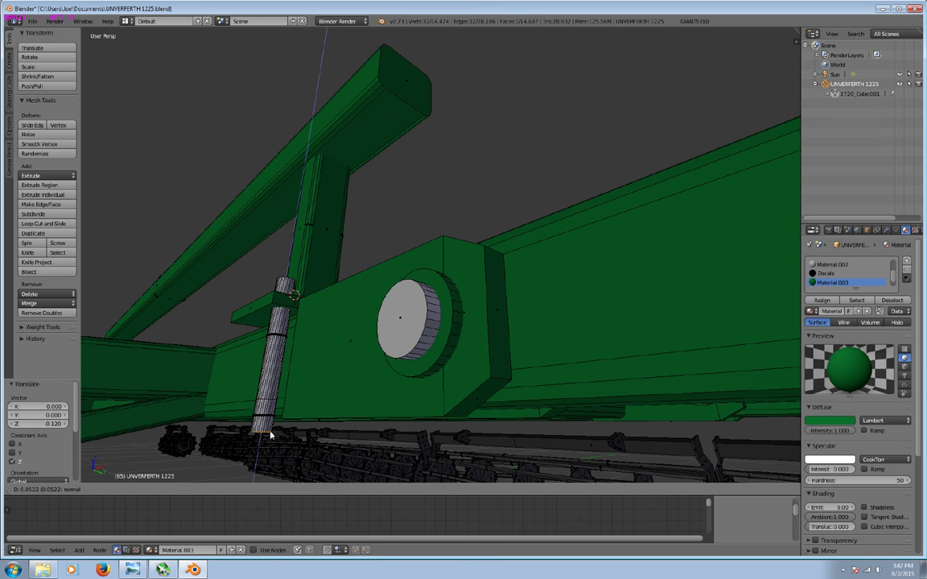
{"action": "left_click", "coordinate": [270, 439]}
{"action": "left_click_drag", "start_coordinate": [296, 438], "coordinate": [310, 437]}
{"action": "mouse_move", "coordinate": [311, 437]}
{"action": "middle_mouse_down"}
{"action": "mouse_move", "coordinate": [310, 424]}
{"action": "mouse_move", "coordinate": [268, 446]}
{"action": "middle_mouse_up"}
Rotate the rod's end section by 90° to start the bend.
{"action": "left_click", "coordinate": [225, 490]}
{"action": "left_click_drag", "start_coordinate": [197, 368], "coordinate": [182, 394]}
{"action": "left_click", "coordinate": [194, 422]}
{"action": "left_click", "coordinate": [58, 408]}
{"action": "type", "text": "90"}
{"action": "key", "text": "Return"}
Slide the bent end along Y and extrude two pipe segments sideways under the beam.
{"action": "mouse_move", "coordinate": [145, 435]}
{"action": "middle_mouse_down"}
{"action": "mouse_move", "coordinate": [196, 448]}
{"action": "mouse_move", "coordinate": [287, 344]}
{"action": "middle_mouse_up"}
{"action": "left_click_drag", "start_coordinate": [287, 344], "coordinate": [302, 338]}
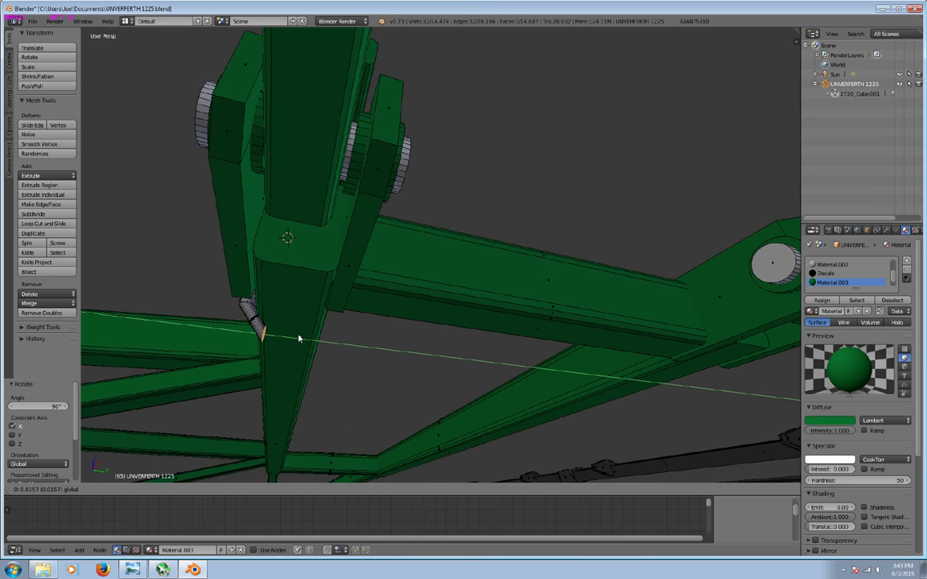
{"action": "left_click", "coordinate": [299, 339]}
{"action": "key", "text": "e"}
{"action": "left_click", "coordinate": [359, 368]}
{"action": "middle_click_drag", "start_coordinate": [359, 368], "coordinate": [354, 372]}
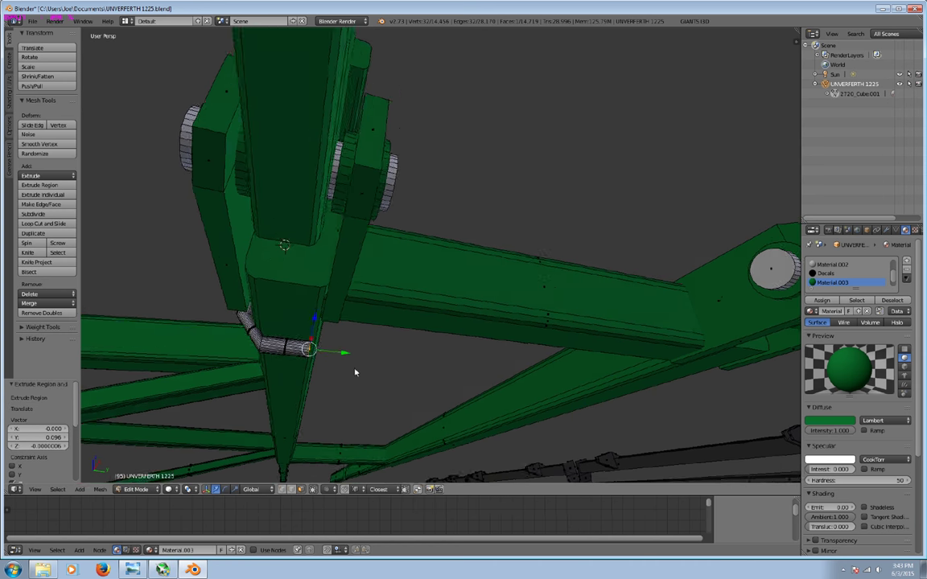
{"action": "key", "text": "e"}
{"action": "left_click", "coordinate": [379, 376]}
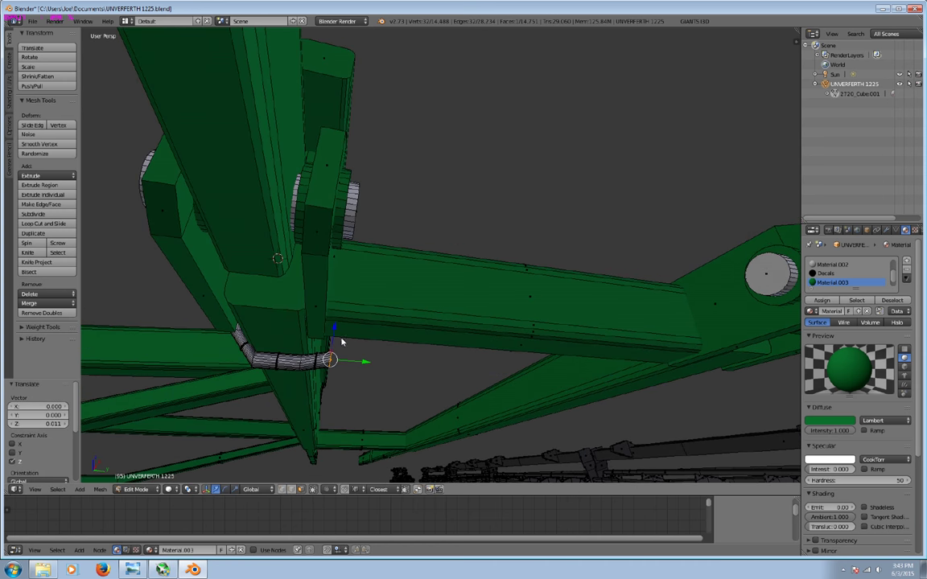
Turn the pipe's end section another 90°.
{"action": "middle_click_drag", "start_coordinate": [338, 338], "coordinate": [234, 483]}
{"action": "left_click", "coordinate": [226, 489]}
{"action": "left_click_drag", "start_coordinate": [336, 329], "coordinate": [327, 347]}
{"action": "left_click", "coordinate": [40, 407]}
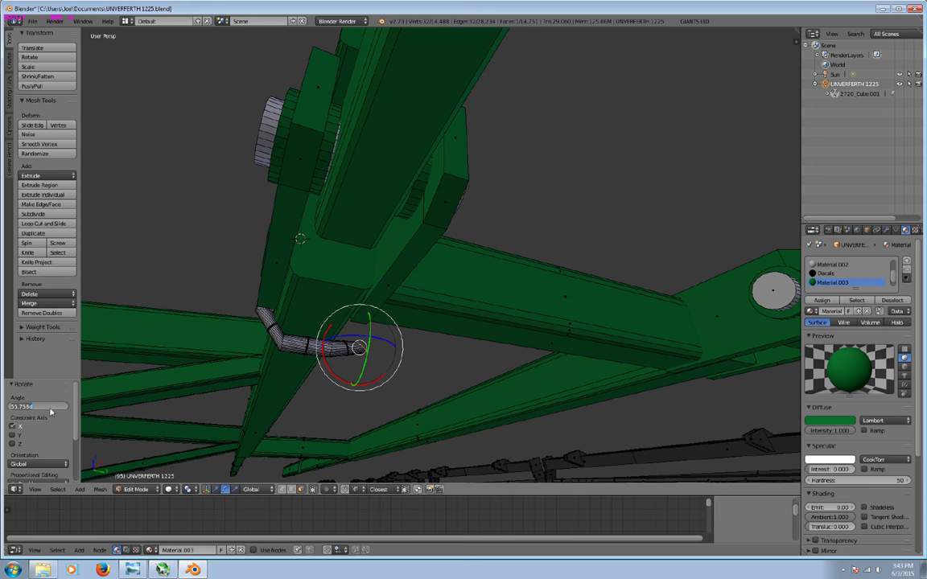
{"action": "type", "text": "90"}
{"action": "key", "text": "Return"}
Lift the pipe end 0.012 along Z to align it.
{"action": "left_click", "coordinate": [215, 490]}
{"action": "left_click_drag", "start_coordinate": [362, 330], "coordinate": [360, 323]}
{"action": "mouse_move", "coordinate": [303, 352]}
{"action": "middle_mouse_down"}
{"action": "mouse_move", "coordinate": [337, 315]}
{"action": "mouse_move", "coordinate": [335, 456]}
{"action": "middle_mouse_up"}
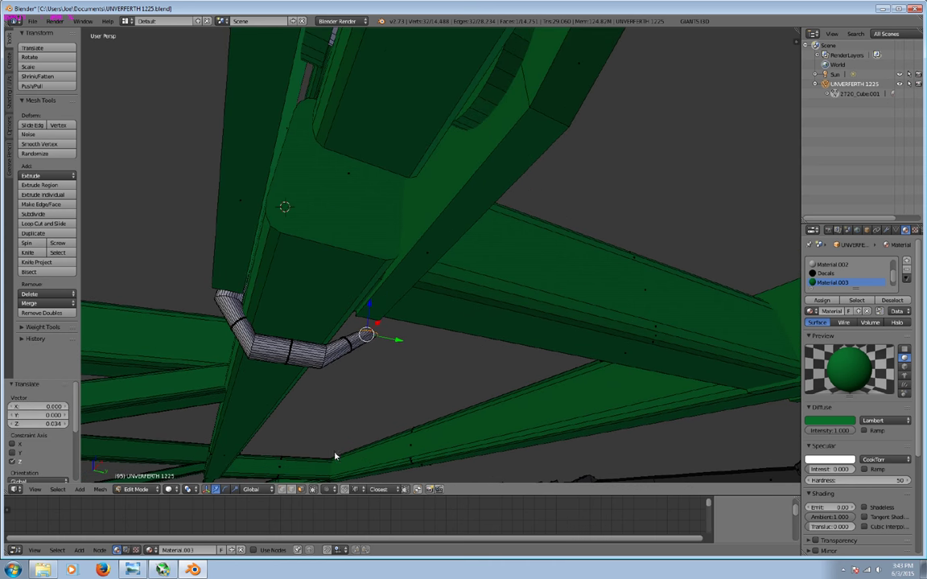
{"action": "left_click_drag", "start_coordinate": [373, 311], "coordinate": [236, 304]}
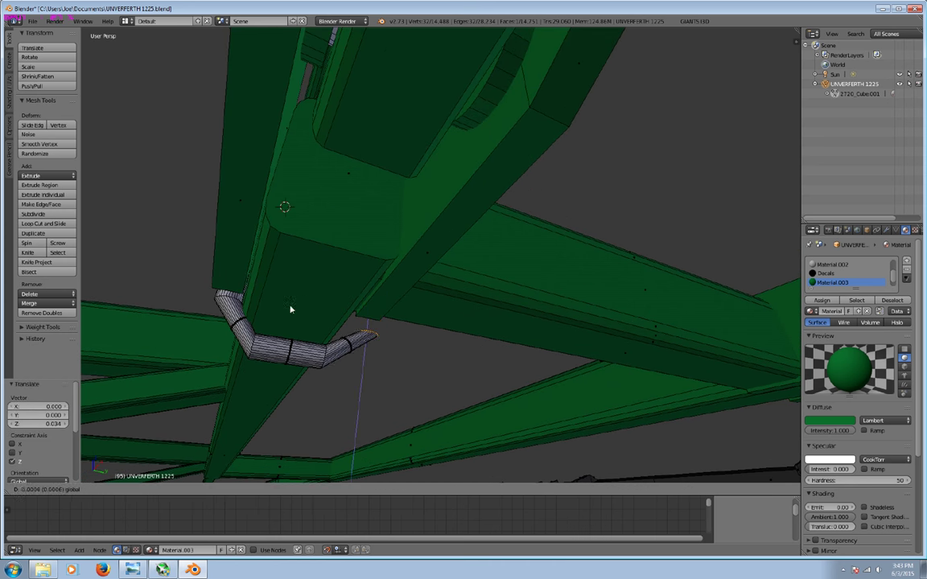
{"action": "left_click", "coordinate": [233, 304]}
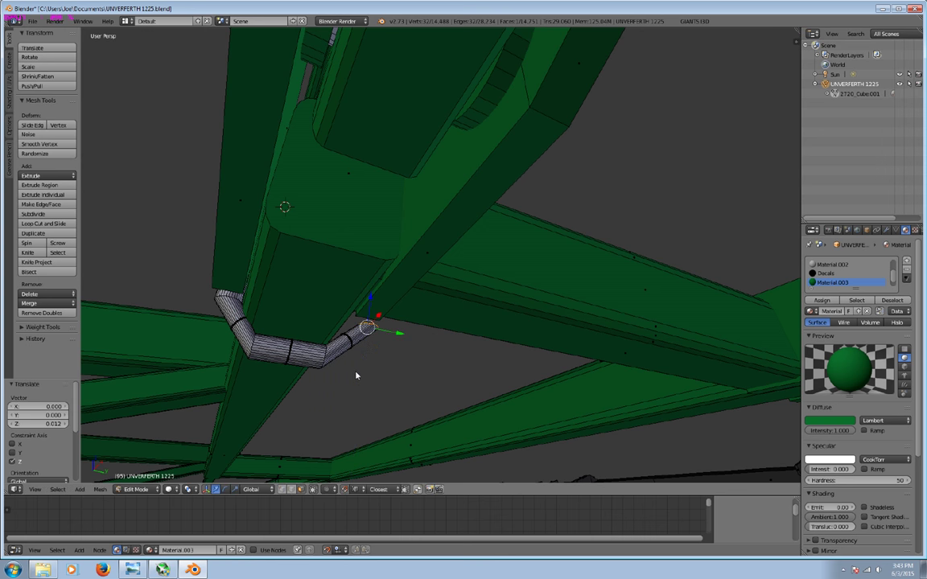
{"action": "middle_click_drag", "start_coordinate": [356, 374], "coordinate": [358, 395]}
Switch to see-through view and select the right pipe piece to inspect it.
{"action": "key", "text": "a"}
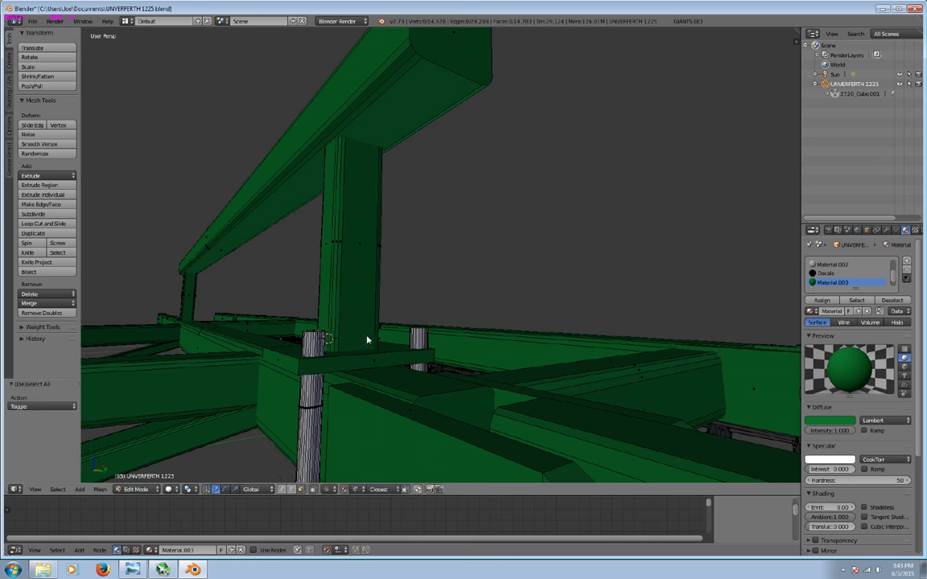
{"action": "middle_click_drag", "start_coordinate": [367, 340], "coordinate": [349, 389]}
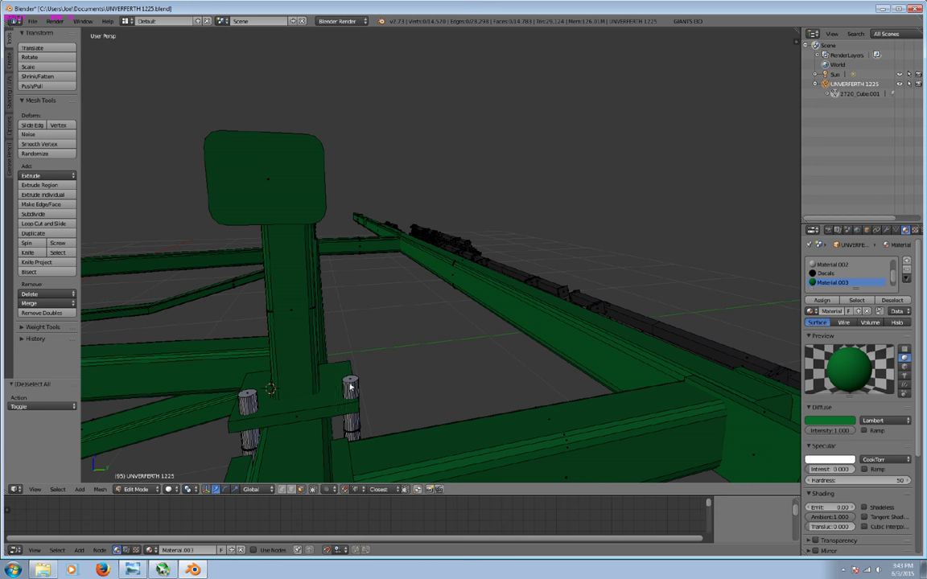
{"action": "left_click", "coordinate": [313, 490]}
{"action": "mouse_move", "coordinate": [300, 476]}
{"action": "middle_mouse_down"}
{"action": "mouse_move", "coordinate": [308, 411]}
{"action": "mouse_move", "coordinate": [326, 433]}
{"action": "middle_mouse_up"}
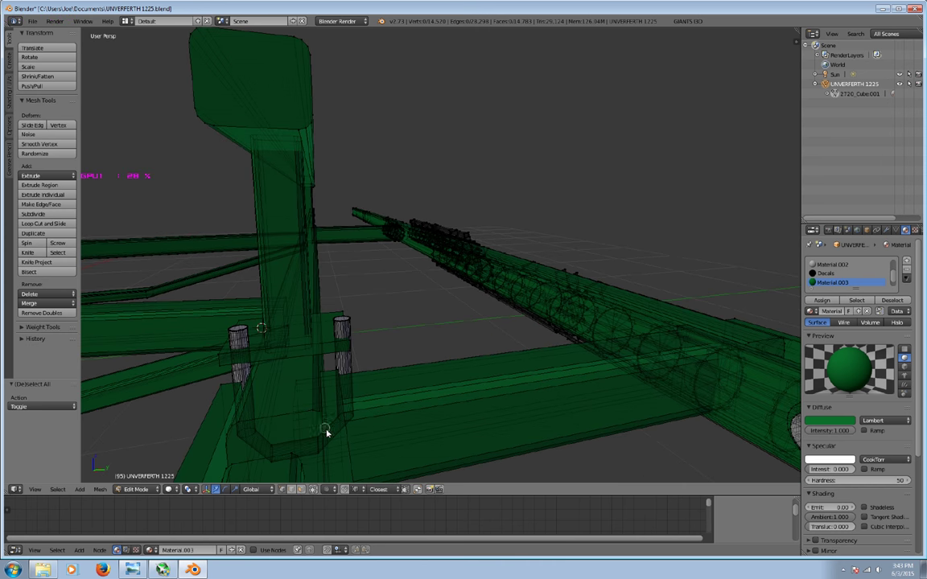
{"action": "right_click", "coordinate": [346, 430], "text": "alt"}
{"action": "key", "text": "ctrl+l"}
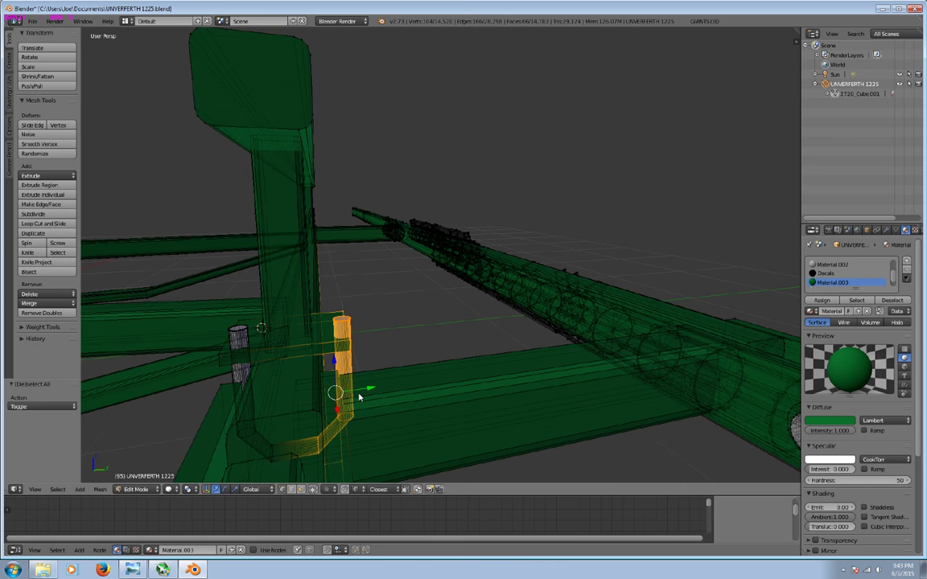
{"action": "middle_click_drag", "start_coordinate": [360, 396], "coordinate": [359, 385]}
{"action": "key", "text": "a"}
Select the U-shaped piece, brush-deselect the left pipe, and place the 3D cursor below the post.
{"action": "key", "text": "l"}
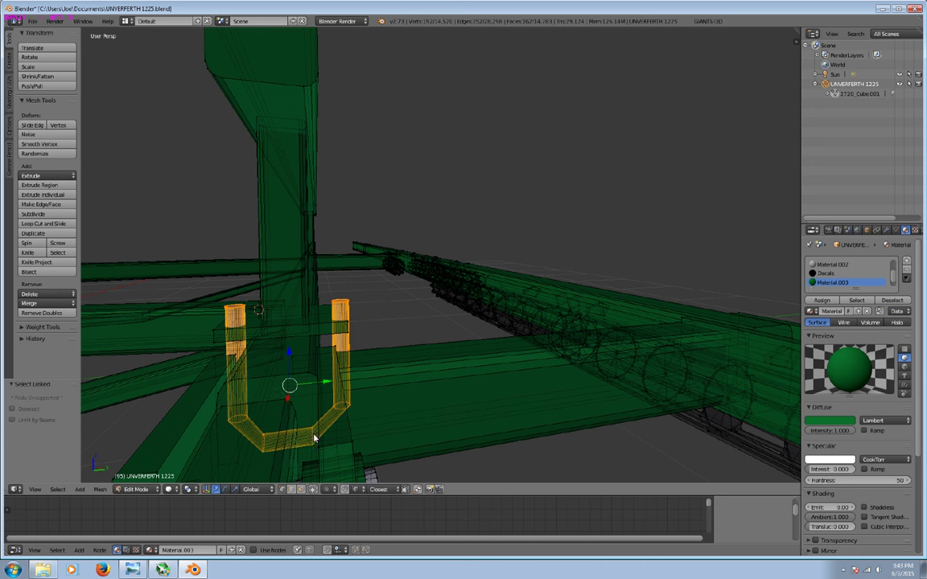
{"action": "key", "text": "c"}
{"action": "middle_click_drag", "start_coordinate": [232, 316], "coordinate": [216, 411]}
{"action": "right_click", "coordinate": [293, 409]}
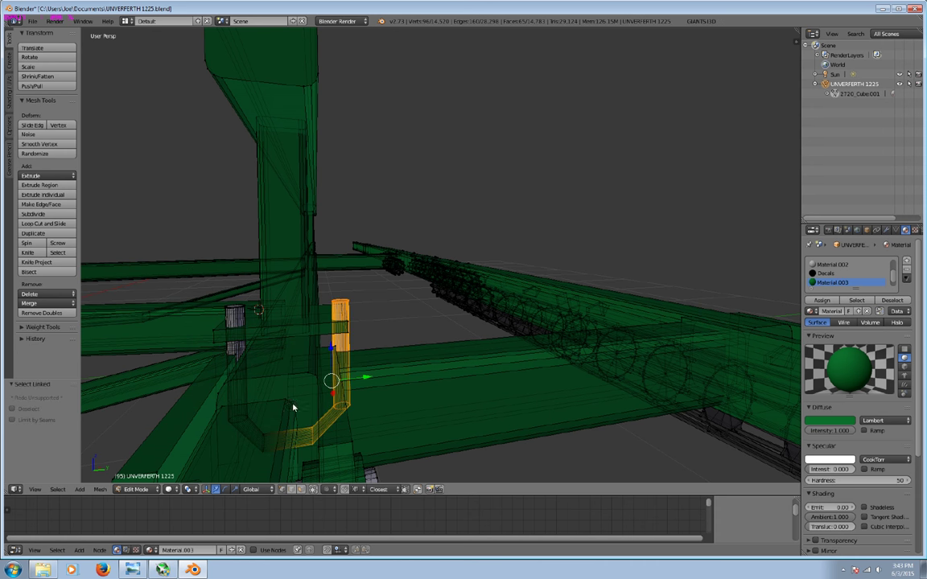
{"action": "key", "text": "g"}
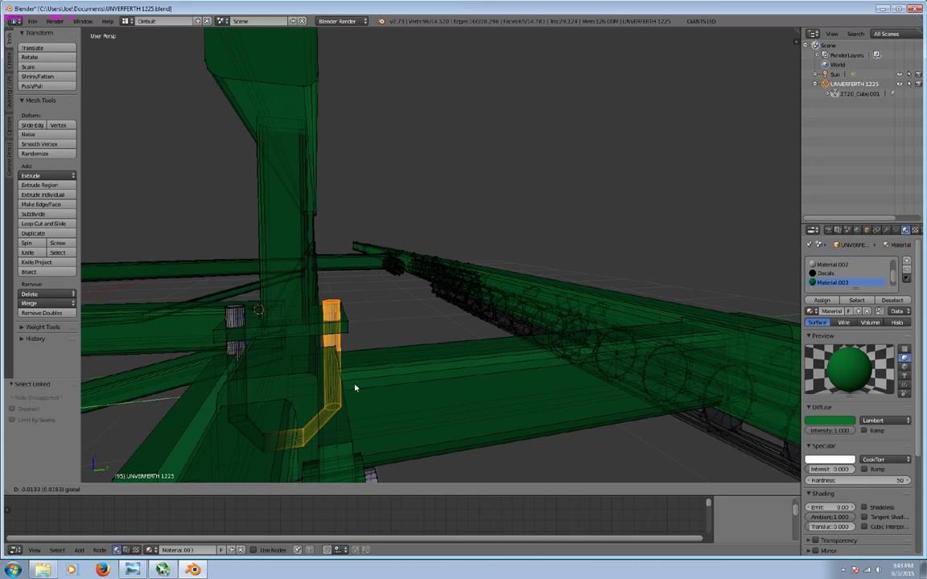
{"action": "left_click", "coordinate": [354, 385]}
{"action": "key", "text": "a"}
{"action": "middle_click_drag", "start_coordinate": [338, 404], "coordinate": [284, 384]}
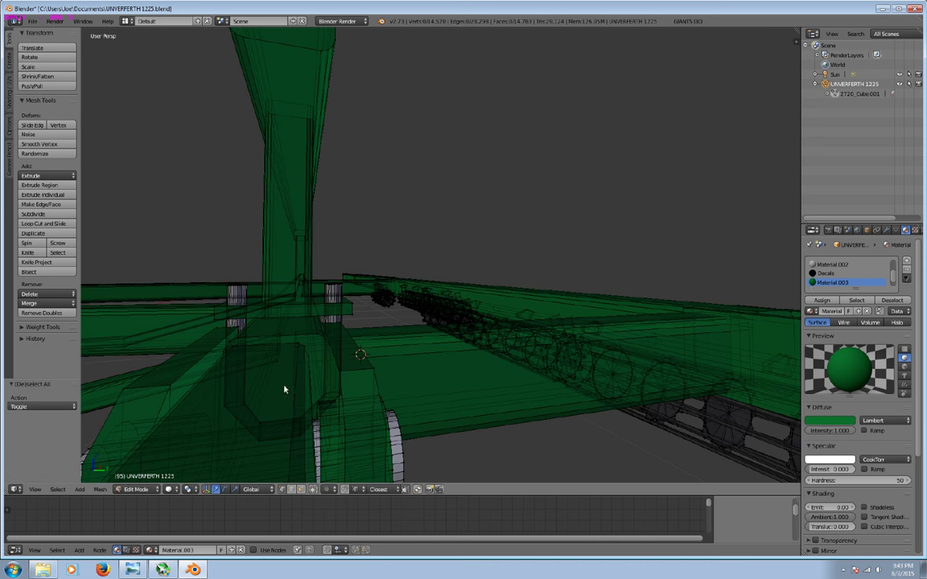
Add a first edge loop on the U-bolt bend and slide it slightly using Normal orientation.
{"action": "left_click", "coordinate": [46, 224]}
{"action": "left_click", "coordinate": [244, 423]}
{"action": "right_click", "coordinate": [245, 427]}
{"action": "left_click", "coordinate": [269, 492]}
{"action": "left_click", "coordinate": [267, 453]}
{"action": "left_click_drag", "start_coordinate": [228, 443], "coordinate": [217, 445]}
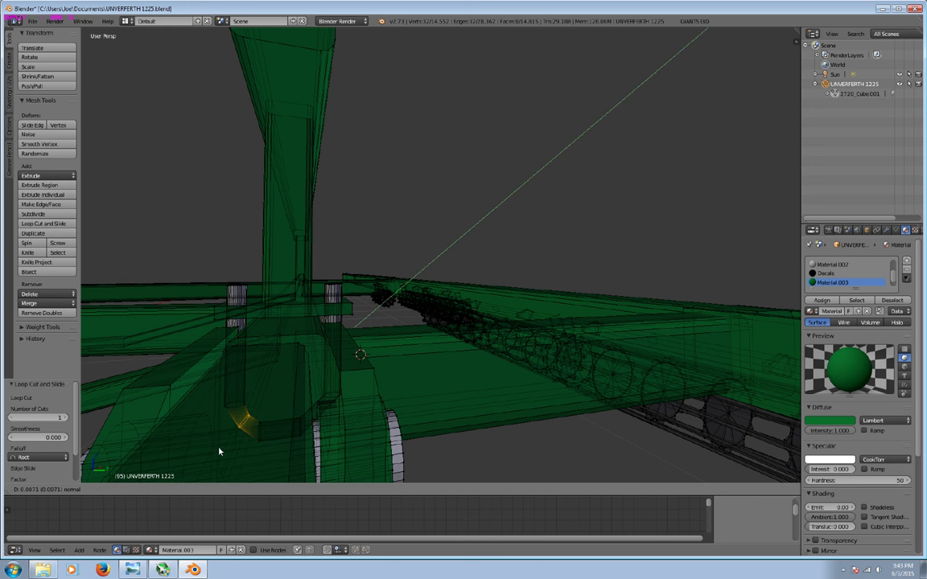
{"action": "left_click", "coordinate": [235, 490]}
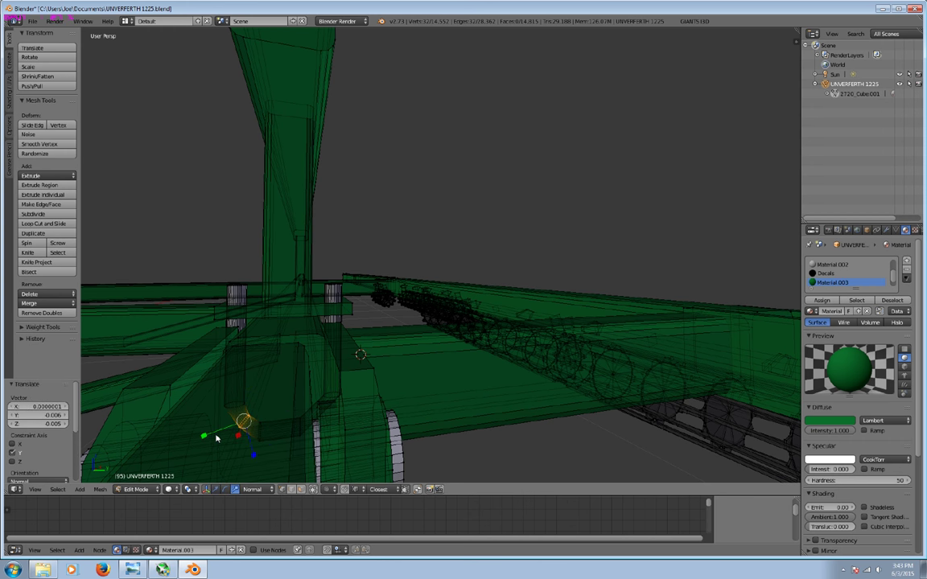
{"action": "key", "text": "a"}
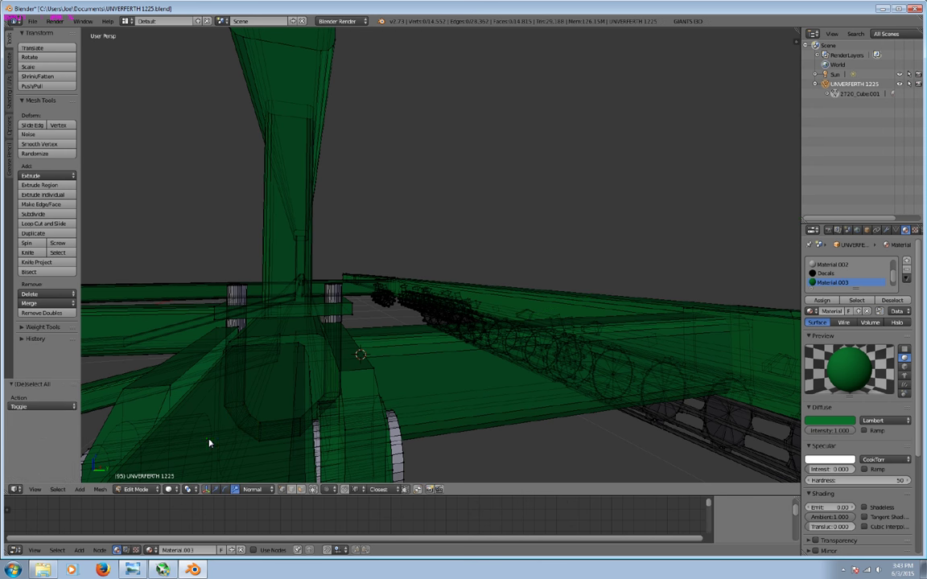
Add a second edge loop on the bend, nudge it along Y and scale it.
{"action": "left_click", "coordinate": [43, 223]}
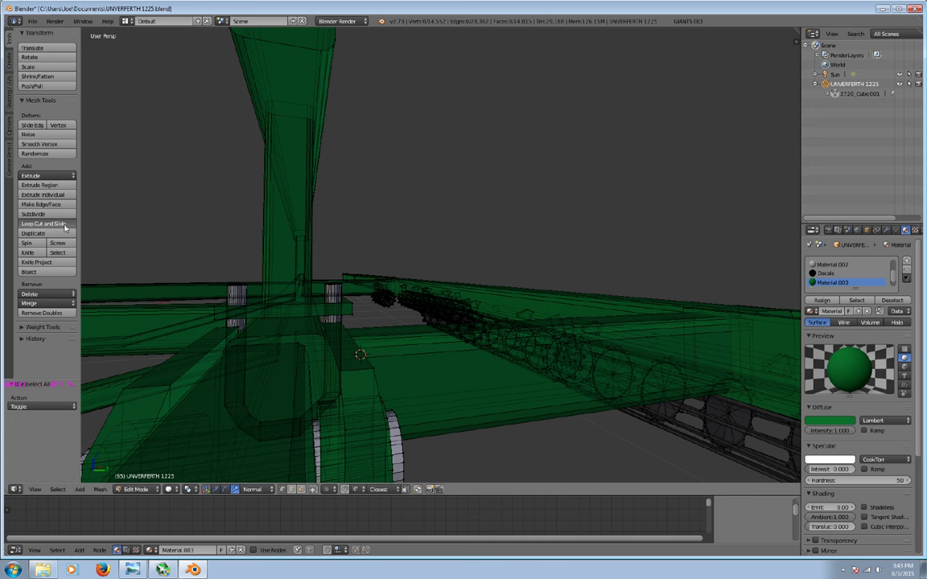
{"action": "left_click", "coordinate": [314, 416]}
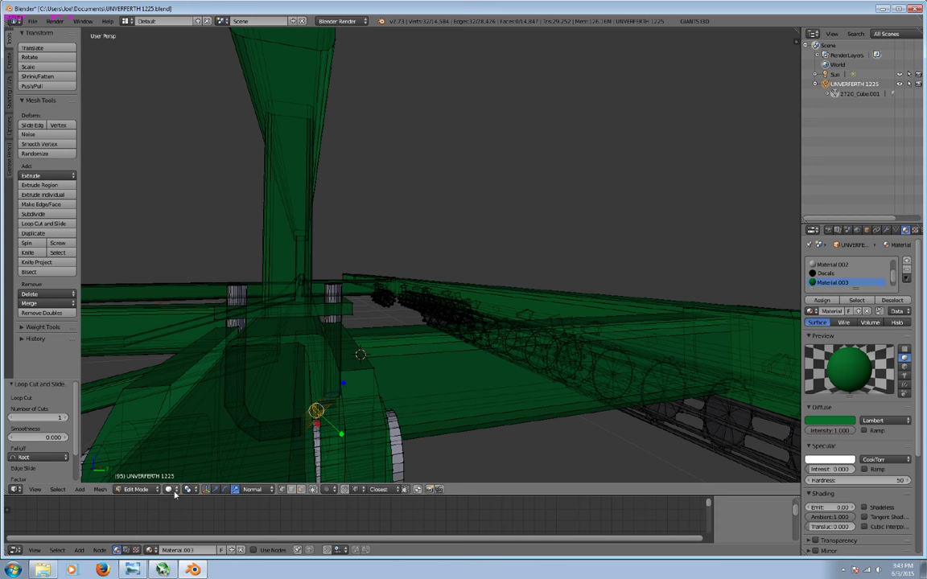
{"action": "left_click_drag", "start_coordinate": [341, 434], "coordinate": [343, 445]}
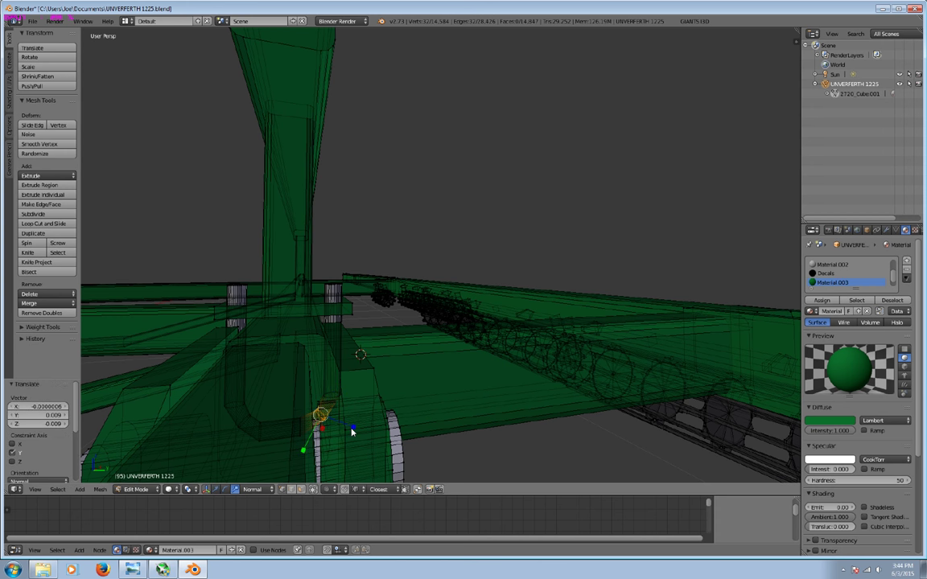
{"action": "key", "text": "s"}
{"action": "left_click", "coordinate": [367, 441]}
{"action": "key", "text": "a"}
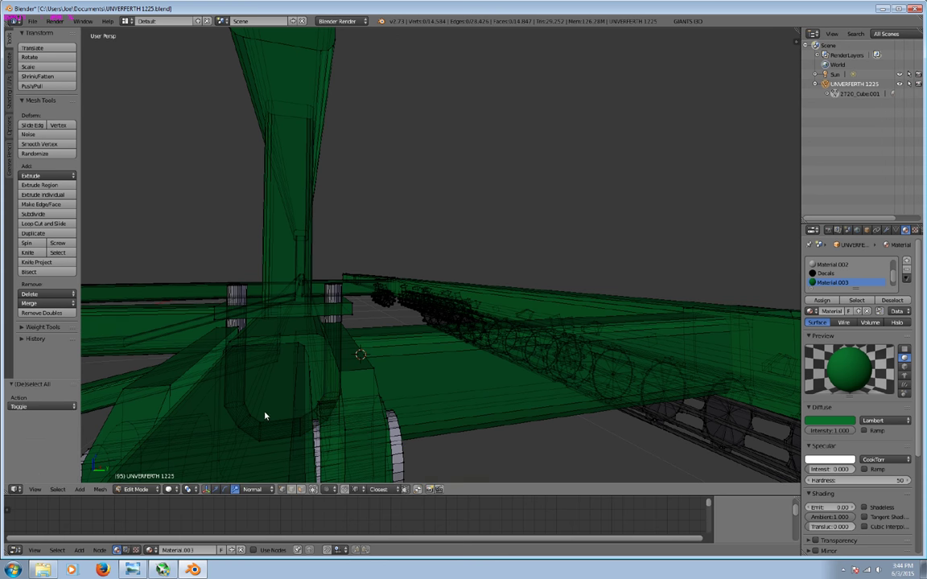
{"action": "middle_click_drag", "start_coordinate": [264, 414], "coordinate": [304, 411]}
Circle-select the clamp plate's top face, duplicate it and shrink the copy to about half.
{"action": "left_click", "coordinate": [312, 489]}
{"action": "mouse_move", "coordinate": [246, 391]}
{"action": "middle_mouse_down"}
{"action": "mouse_move", "coordinate": [322, 358]}
{"action": "mouse_move", "coordinate": [312, 370]}
{"action": "mouse_move", "coordinate": [269, 356]}
{"action": "mouse_move", "coordinate": [259, 341]}
{"action": "mouse_move", "coordinate": [336, 394]}
{"action": "mouse_move", "coordinate": [308, 375]}
{"action": "mouse_move", "coordinate": [343, 413]}
{"action": "mouse_move", "coordinate": [402, 413]}
{"action": "mouse_move", "coordinate": [324, 417]}
{"action": "mouse_move", "coordinate": [312, 452]}
{"action": "mouse_move", "coordinate": [393, 290]}
{"action": "mouse_move", "coordinate": [396, 394]}
{"action": "middle_mouse_up"}
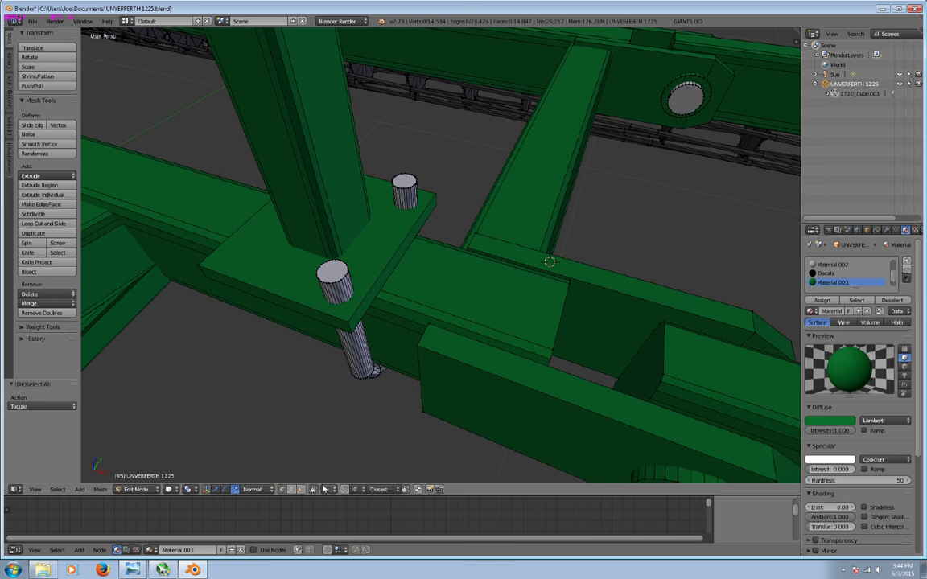
{"action": "key", "text": "c"}
{"action": "scroll", "coordinate": [306, 281], "scroll_direction": "up", "scroll_amount": 5}
{"action": "left_click", "coordinate": [303, 287]}
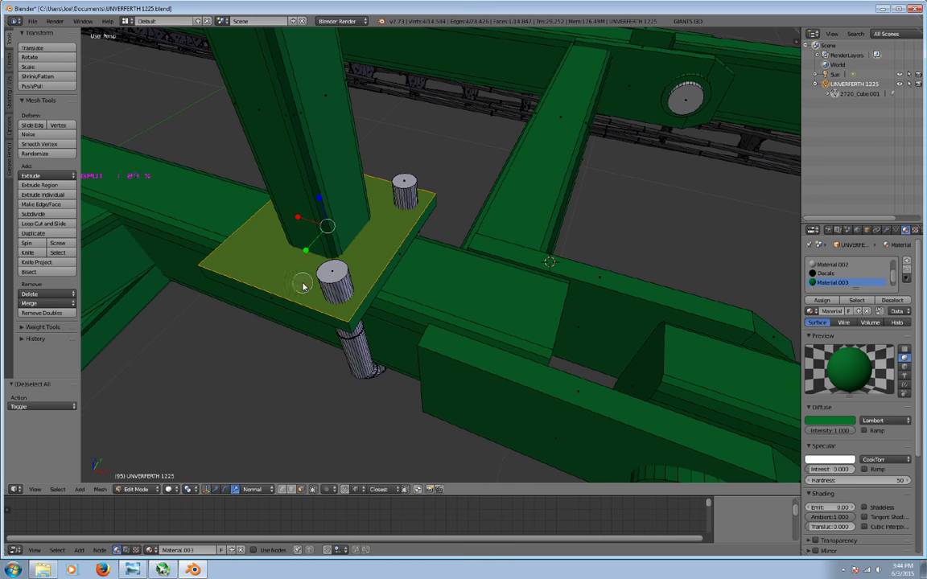
{"action": "key", "text": "e"}
{"action": "key", "text": "Escape"}
{"action": "key", "text": "s"}
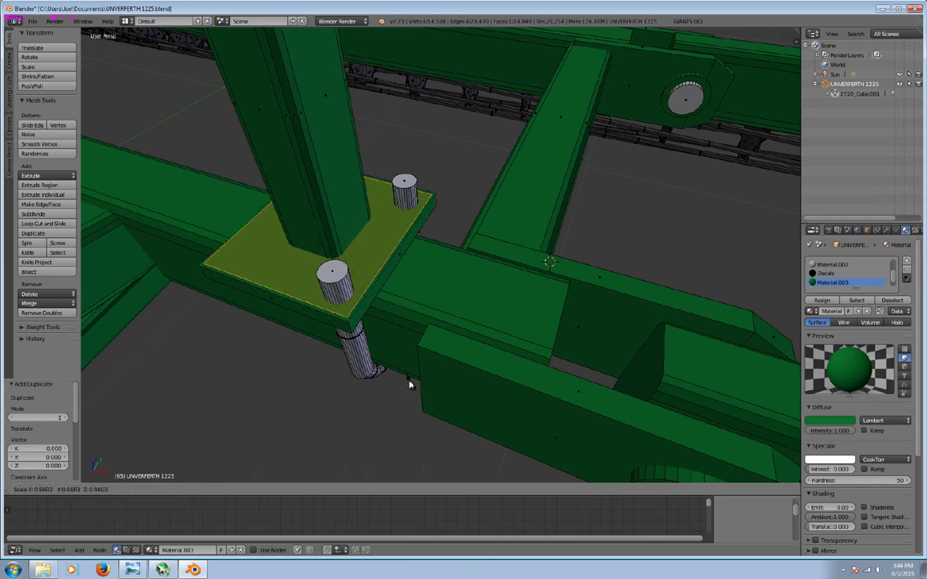
{"action": "left_click", "coordinate": [368, 325]}
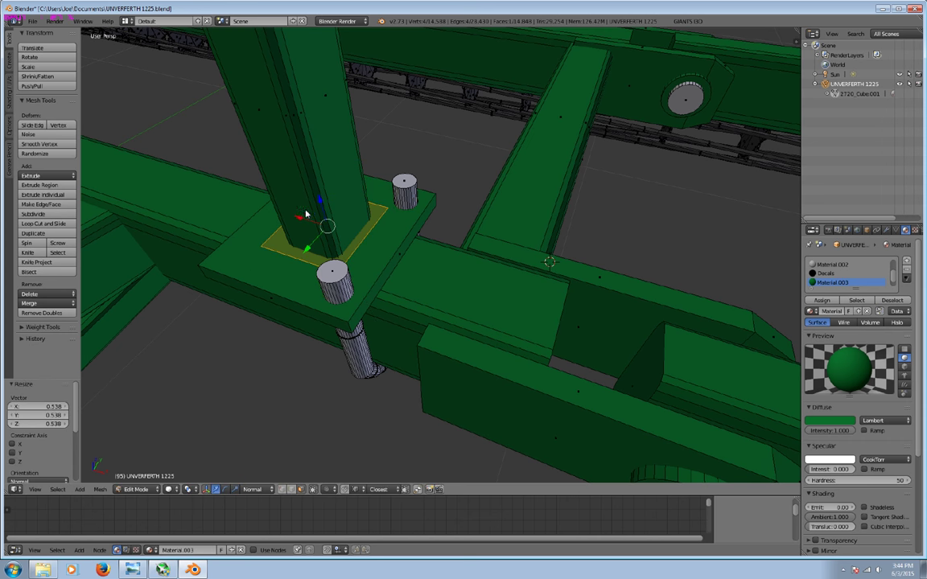
Move the face copy along X onto the beam beside the plate and resize it to fit.
{"action": "key", "text": "g"}
{"action": "key", "text": "x"}
{"action": "left_click", "coordinate": [434, 310]}
{"action": "key", "text": "s"}
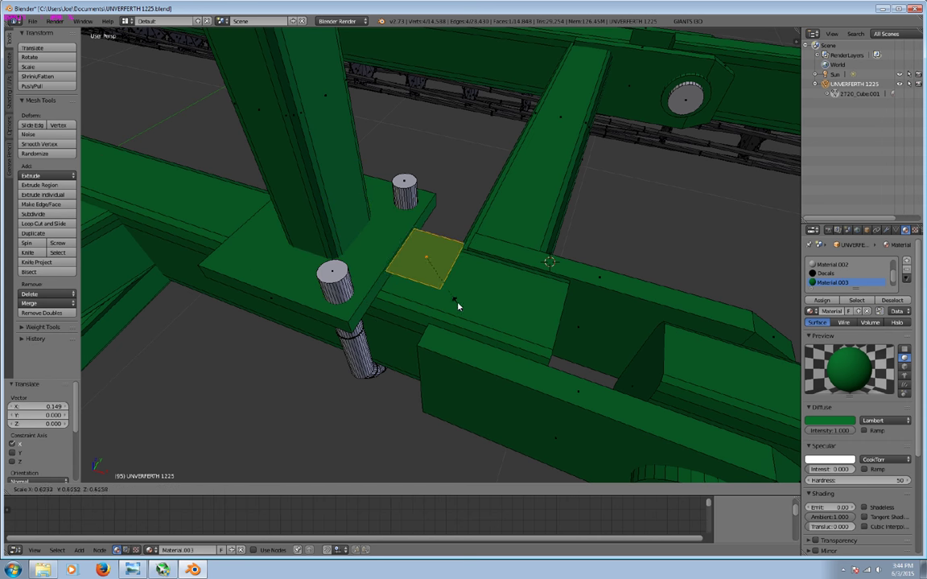
{"action": "left_click", "coordinate": [440, 283]}
{"action": "middle_click_drag", "start_coordinate": [440, 283], "coordinate": [416, 337]}
{"action": "key", "text": "s"}
{"action": "left_click", "coordinate": [411, 371]}
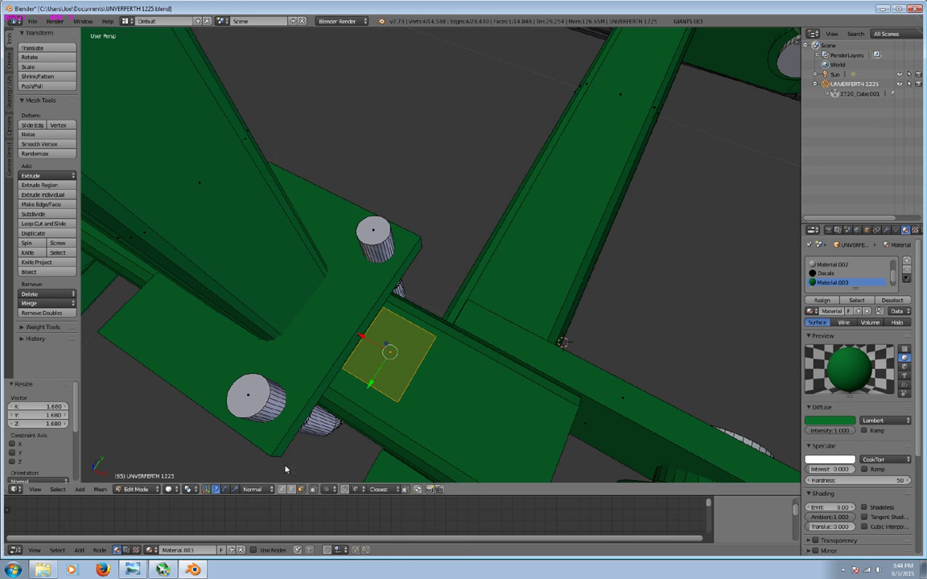
{"action": "key", "text": "s"}
{"action": "key", "text": "x"}
{"action": "left_click", "coordinate": [360, 338]}
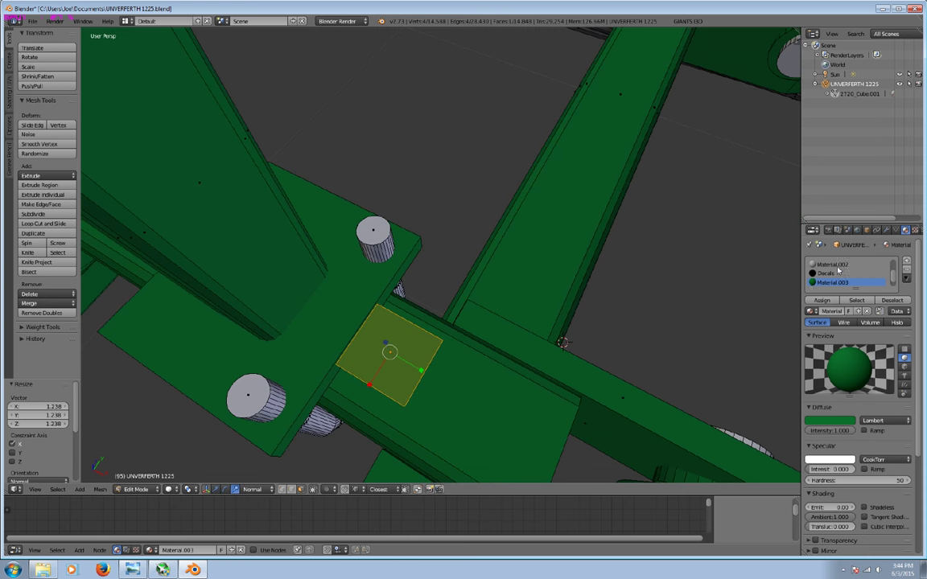
Assign the grey Material.002 to the face and extrude it upward into a box.
{"action": "left_click", "coordinate": [836, 265]}
{"action": "left_click", "coordinate": [834, 300]}
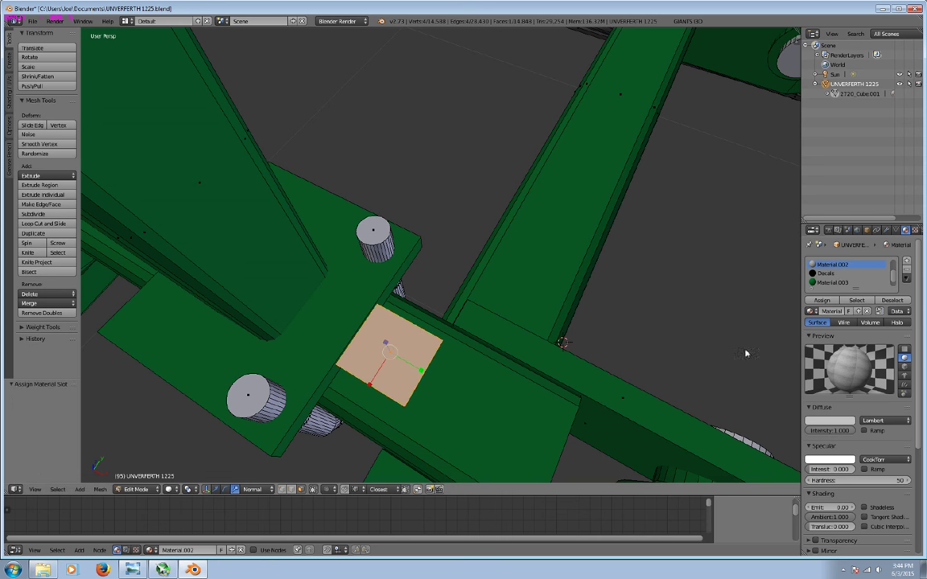
{"action": "key", "text": "e"}
{"action": "middle_click_drag", "start_coordinate": [746, 350], "coordinate": [468, 330]}
{"action": "left_click", "coordinate": [490, 277]}
{"action": "key", "text": "a"}
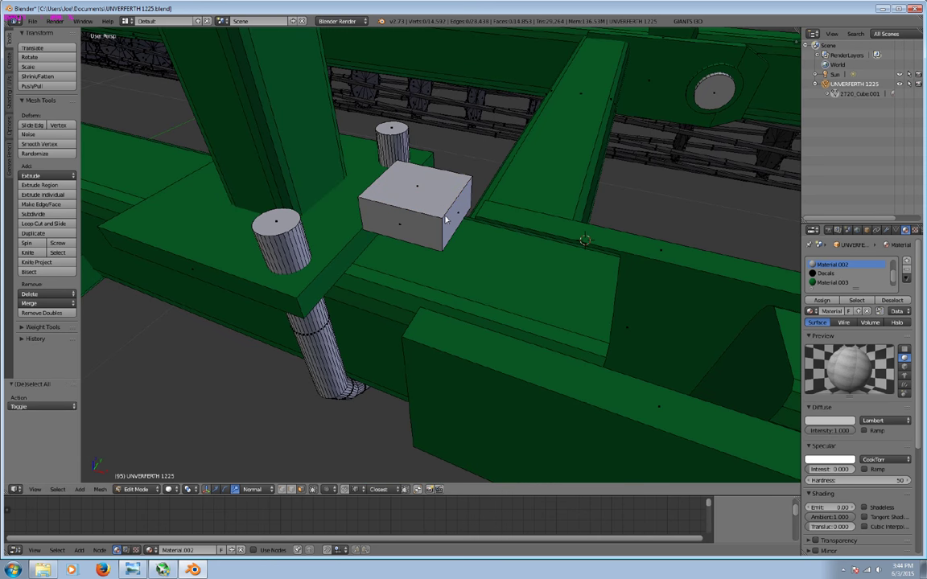
{"action": "key", "text": "l"}
{"action": "key", "text": "a"}
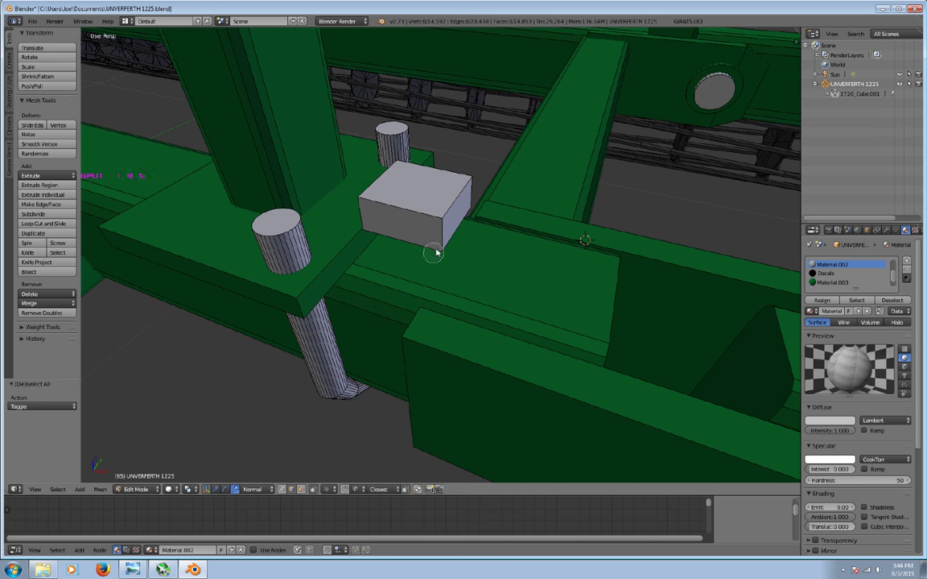
Set the manipulator to Global orientation and try a bevel on the box, leaving it unchanged.
{"action": "middle_click_drag", "start_coordinate": [391, 220], "coordinate": [272, 151]}
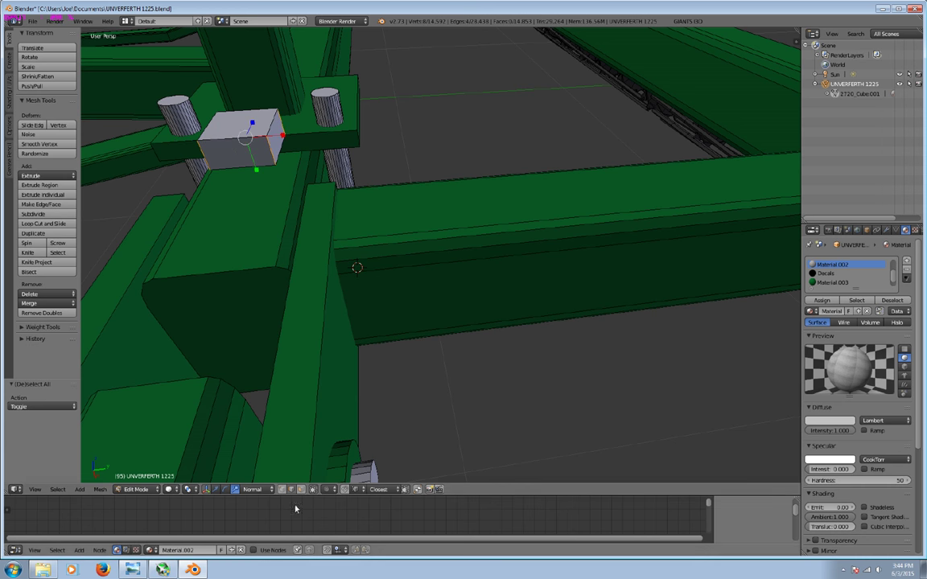
{"action": "left_click", "coordinate": [252, 489]}
{"action": "left_click", "coordinate": [258, 477]}
{"action": "middle_click_drag", "start_coordinate": [325, 399], "coordinate": [412, 387]}
{"action": "key", "text": "ctrl+b"}
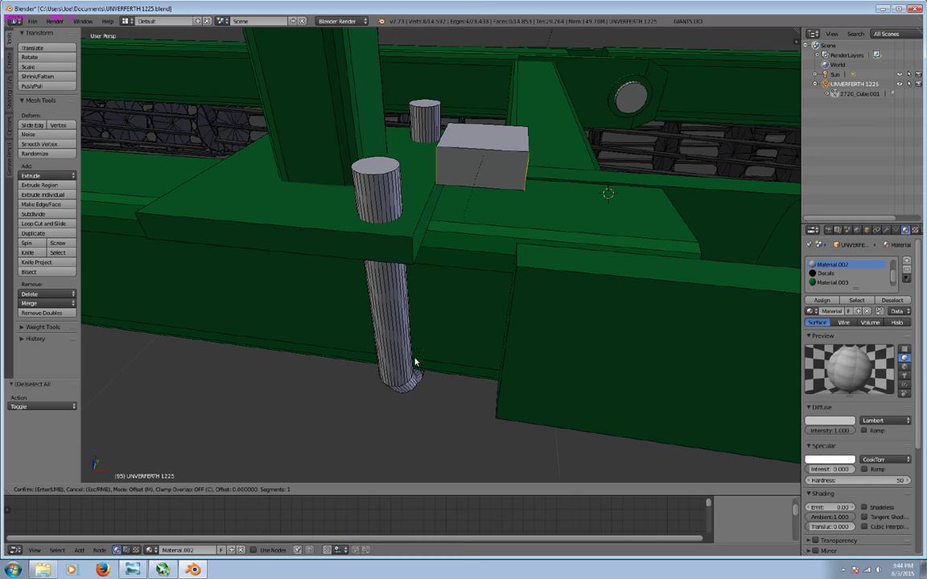
{"action": "left_click", "coordinate": [556, 261]}
{"action": "middle_click_drag", "start_coordinate": [548, 264], "coordinate": [436, 266]}
Cancel another bevel attempt, keeping the box square, and switch to see-through view.
{"action": "scroll", "coordinate": [372, 342], "scroll_direction": "down", "scroll_amount": 2}
{"action": "mouse_move", "coordinate": [372, 341]}
{"action": "middle_mouse_down"}
{"action": "mouse_move", "coordinate": [426, 341]}
{"action": "mouse_move", "coordinate": [474, 378]}
{"action": "middle_mouse_up"}
{"action": "scroll", "coordinate": [427, 348], "scroll_direction": "up", "scroll_amount": 3}
{"action": "key", "text": "ctrl+b"}
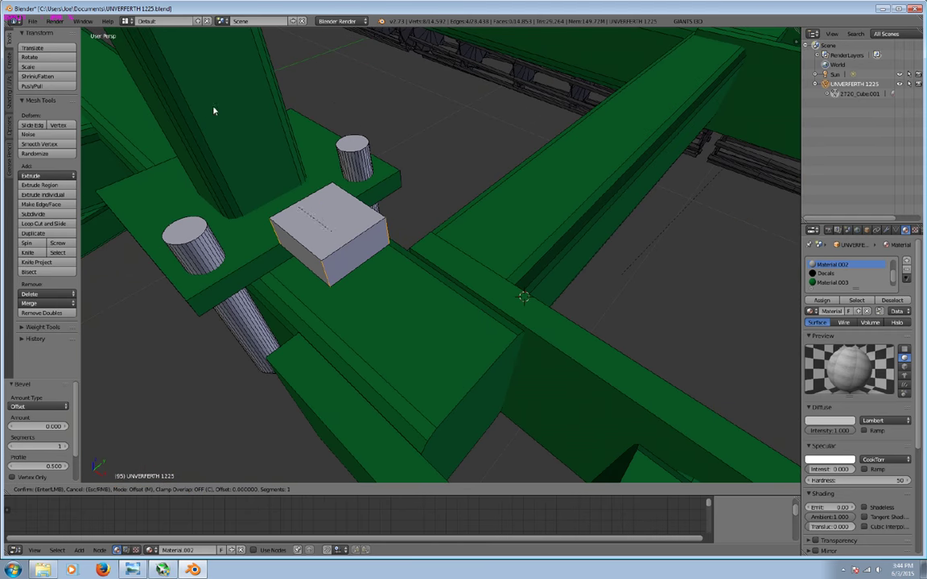
{"action": "right_click", "coordinate": [471, 312]}
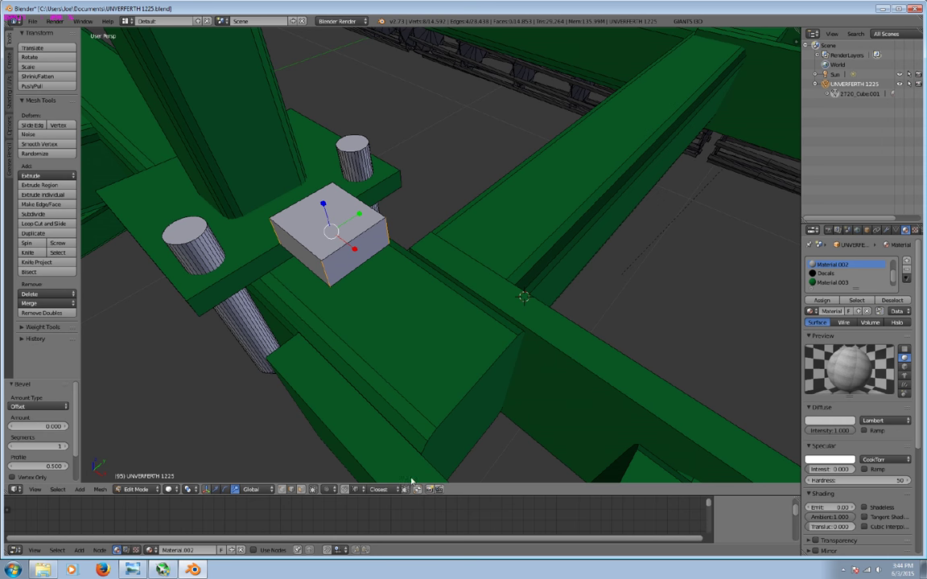
{"action": "left_click", "coordinate": [313, 489]}
{"action": "middle_click_drag", "start_coordinate": [386, 321], "coordinate": [393, 15]}
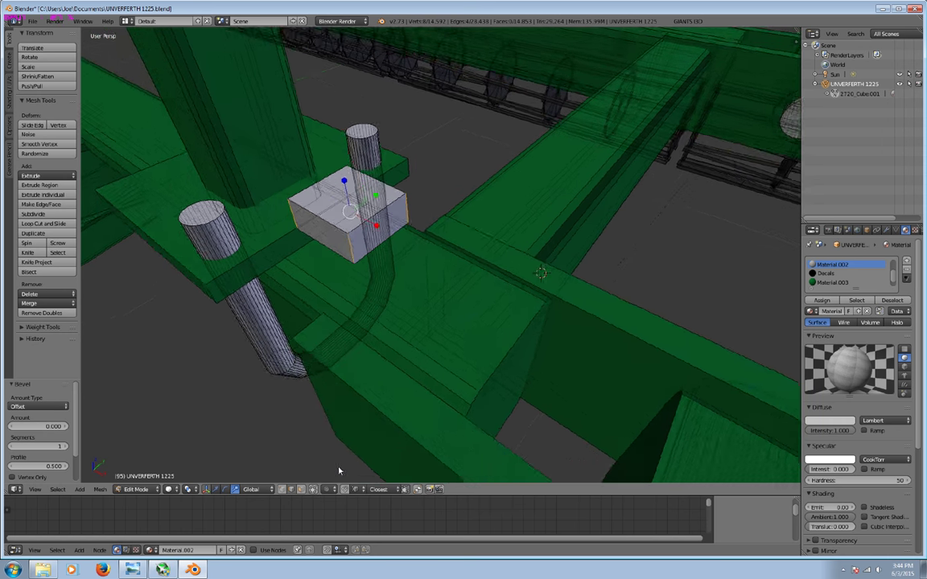
{"action": "key", "text": "a"}
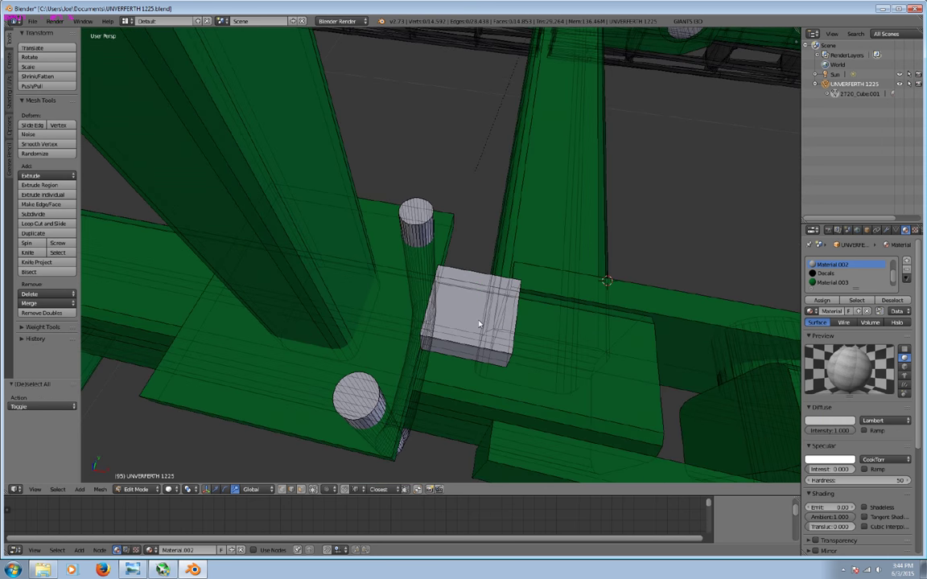
{"action": "middle_click_drag", "start_coordinate": [434, 209], "coordinate": [433, 316]}
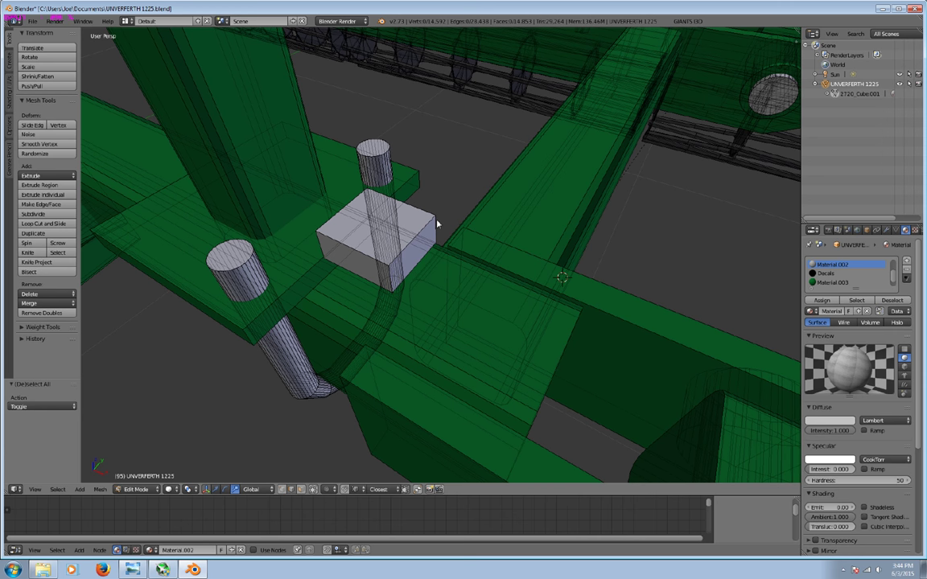
Bevel the box's vertical corner edges at offset 0.0249 with one segment into an octagonal nut.
{"action": "key", "text": "l"}
{"action": "middle_click_drag", "start_coordinate": [439, 217], "coordinate": [449, 198]}
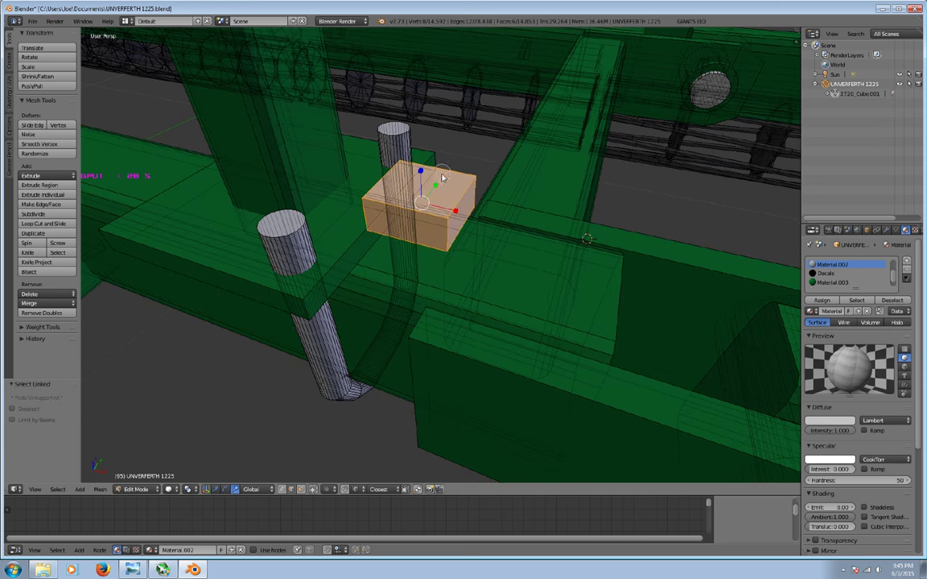
{"action": "middle_click_drag", "start_coordinate": [410, 243], "coordinate": [333, 216]}
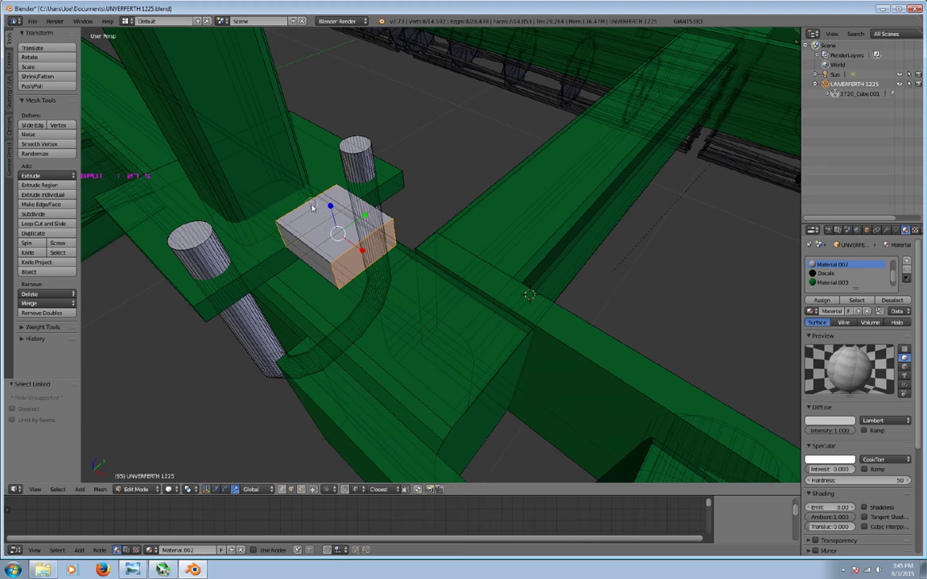
{"action": "right_click", "coordinate": [312, 208]}
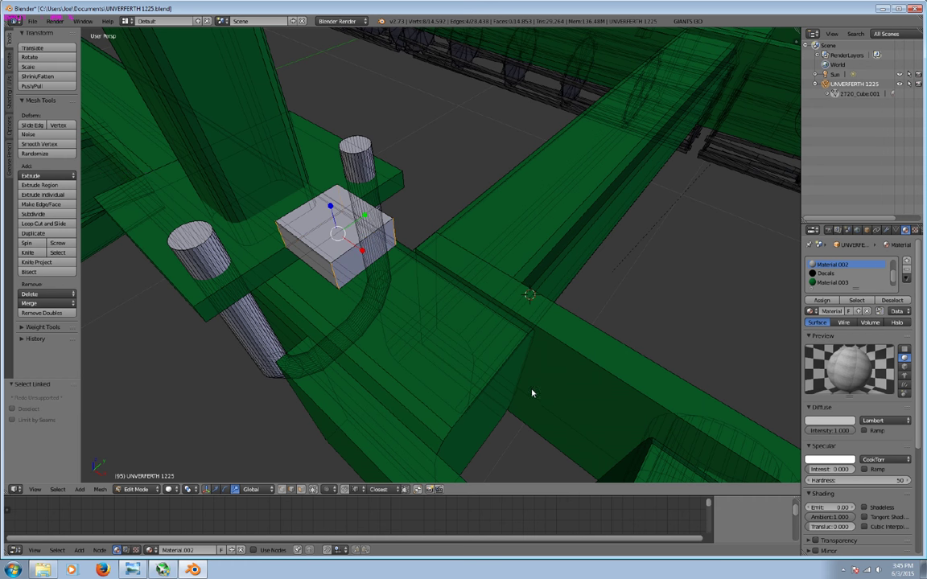
{"action": "key", "text": "ctrl+b"}
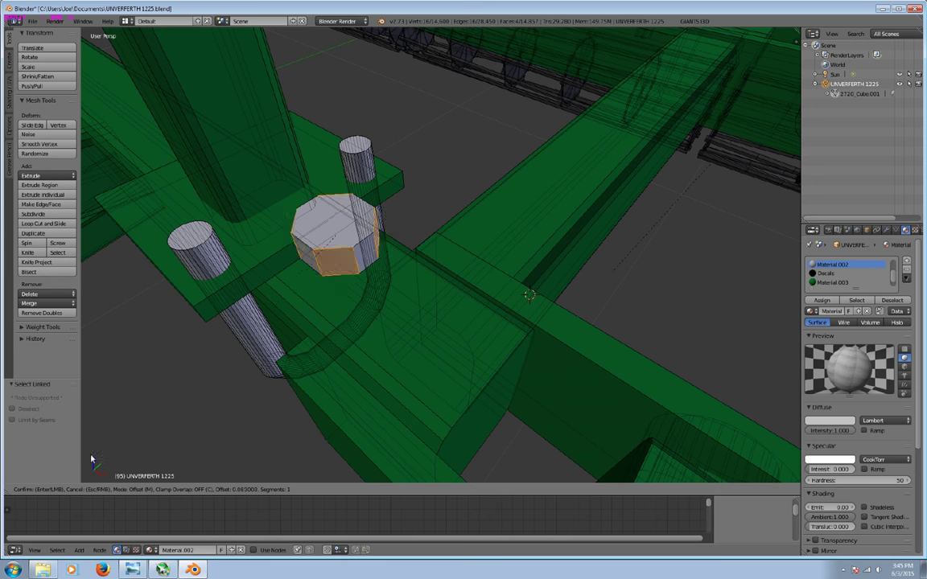
{"action": "left_click", "coordinate": [139, 428]}
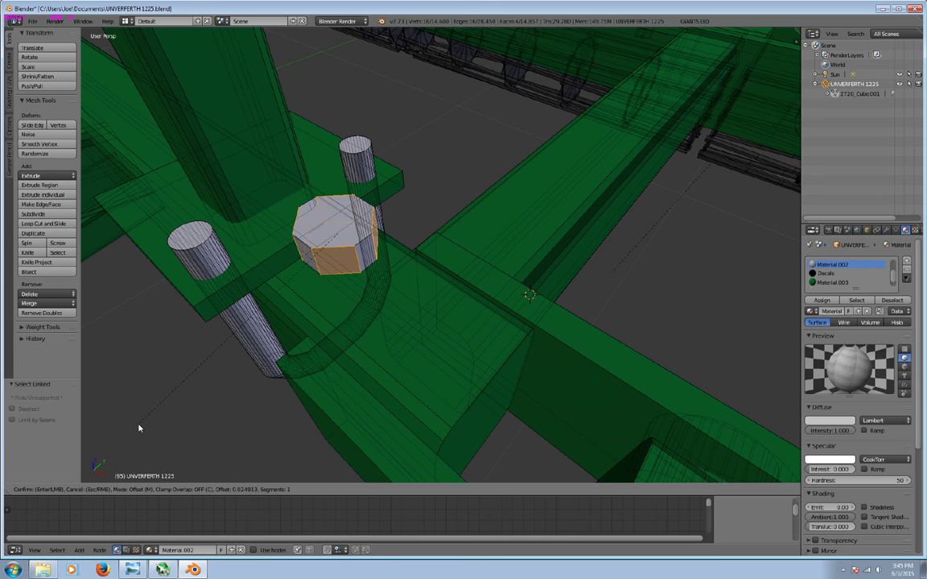
{"action": "key", "text": "a"}
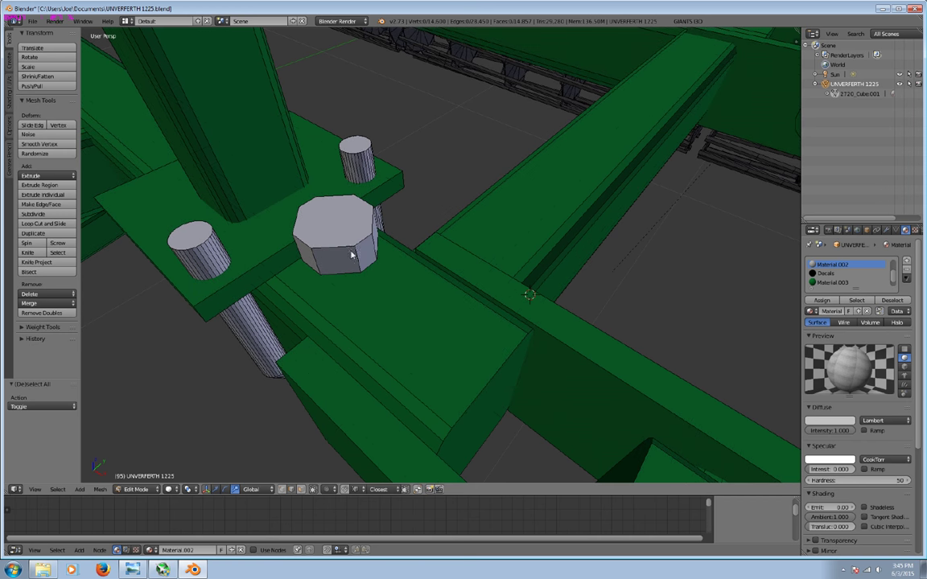
Select the whole nut, shrink it to about half, then enlarge it slightly.
{"action": "key", "text": "l"}
{"action": "key", "text": "s"}
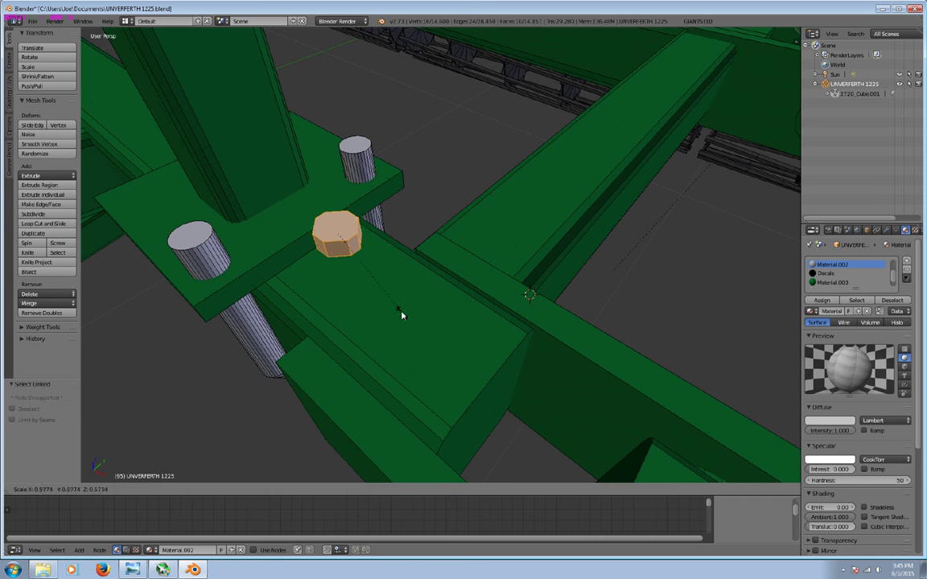
{"action": "left_click", "coordinate": [361, 278]}
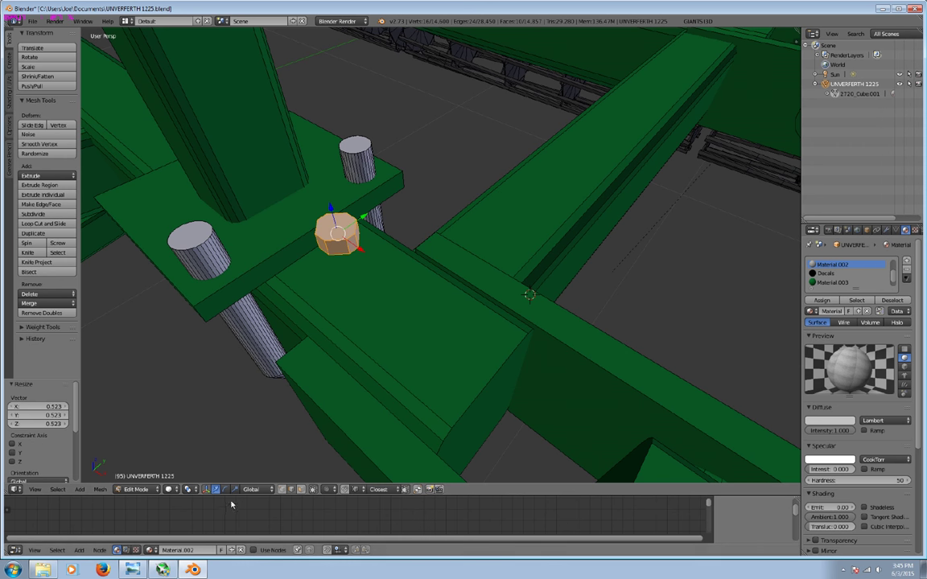
{"action": "key", "text": "s"}
{"action": "left_click", "coordinate": [301, 292]}
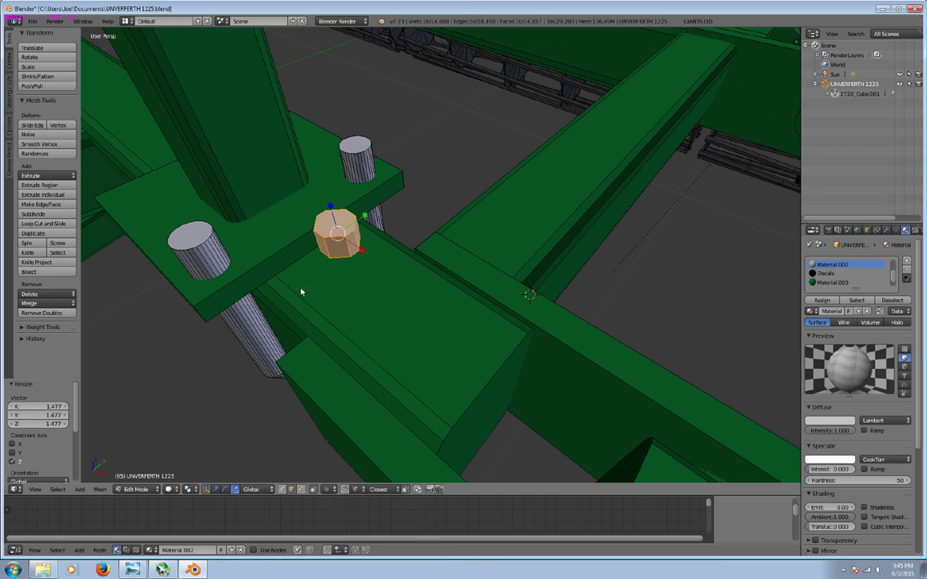
Move the nut along X, Z and Y to sit over the left bolt.
{"action": "left_click", "coordinate": [216, 489]}
{"action": "left_click_drag", "start_coordinate": [360, 230], "coordinate": [238, 276]}
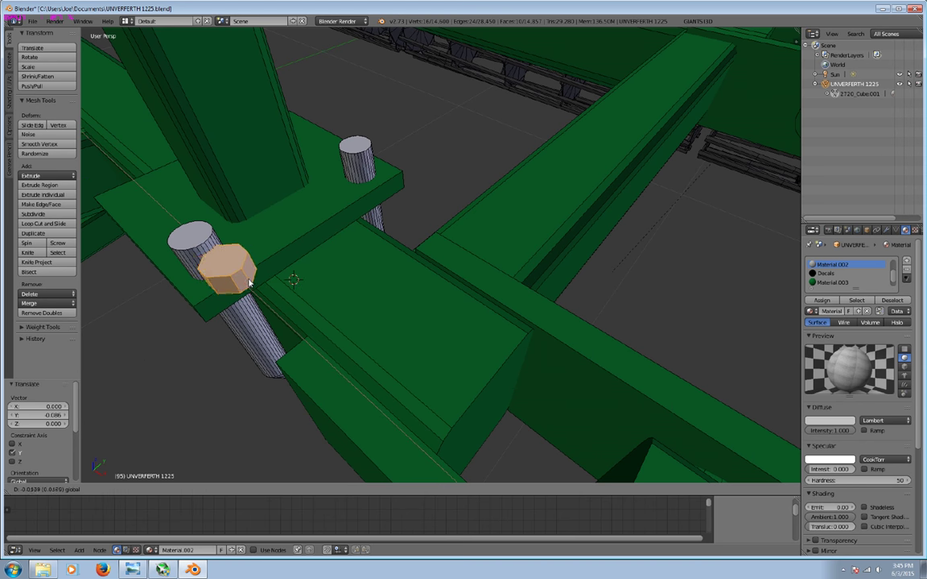
{"action": "middle_click_drag", "start_coordinate": [239, 276], "coordinate": [433, 318]}
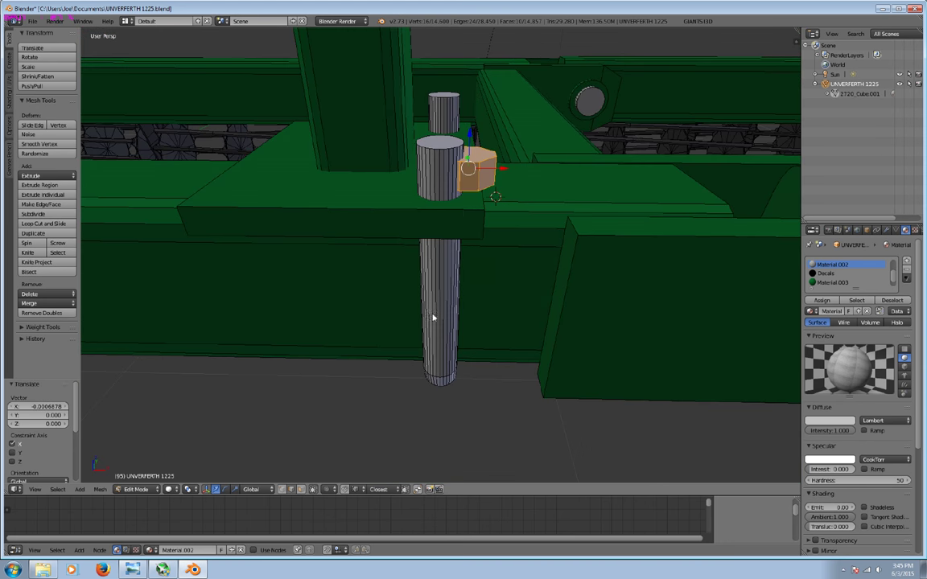
{"action": "left_click_drag", "start_coordinate": [466, 143], "coordinate": [471, 134]}
{"action": "mouse_move", "coordinate": [472, 134]}
{"action": "middle_mouse_down"}
{"action": "mouse_move", "coordinate": [517, 382]}
{"action": "mouse_move", "coordinate": [503, 374]}
{"action": "middle_mouse_up"}
{"action": "left_click_drag", "start_coordinate": [500, 374], "coordinate": [480, 388]}
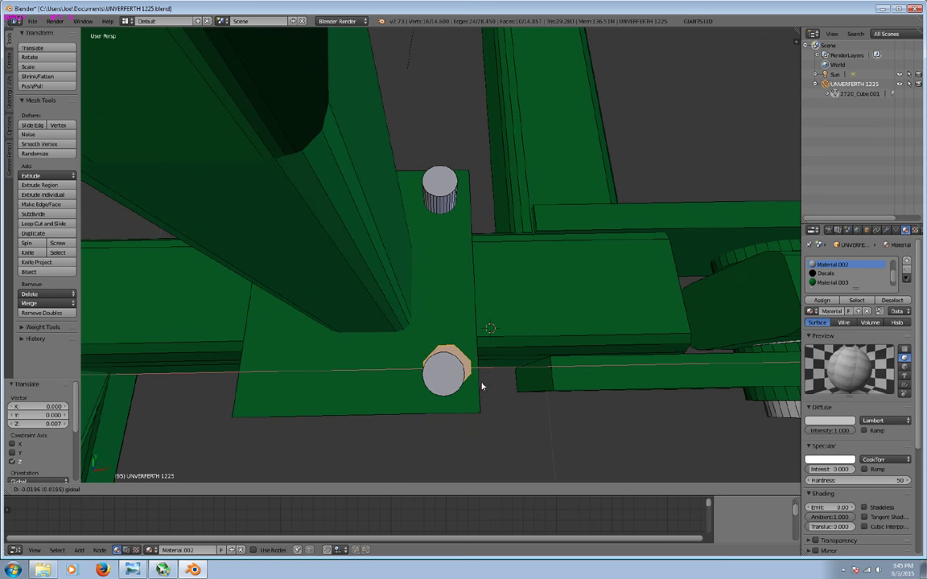
{"action": "key", "text": "y"}
{"action": "left_click", "coordinate": [440, 341]}
Fine-tune the nut to scale 0.902 and adjust its height to seat it on the plate.
{"action": "key", "text": "s"}
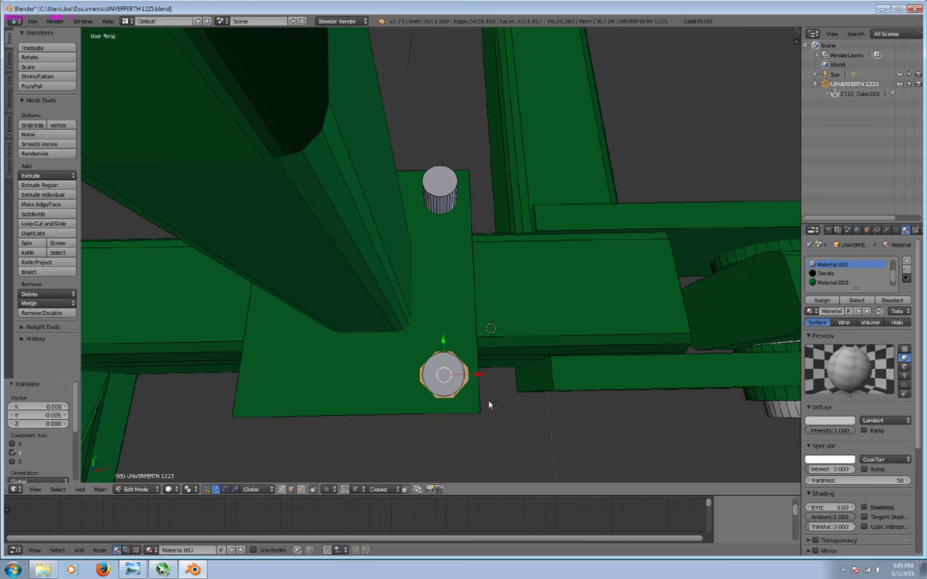
{"action": "left_click", "coordinate": [492, 432]}
{"action": "mouse_move", "coordinate": [493, 433]}
{"action": "middle_mouse_down"}
{"action": "mouse_move", "coordinate": [500, 364]}
{"action": "mouse_move", "coordinate": [471, 117]}
{"action": "middle_mouse_up"}
{"action": "left_click_drag", "start_coordinate": [445, 67], "coordinate": [292, 369]}
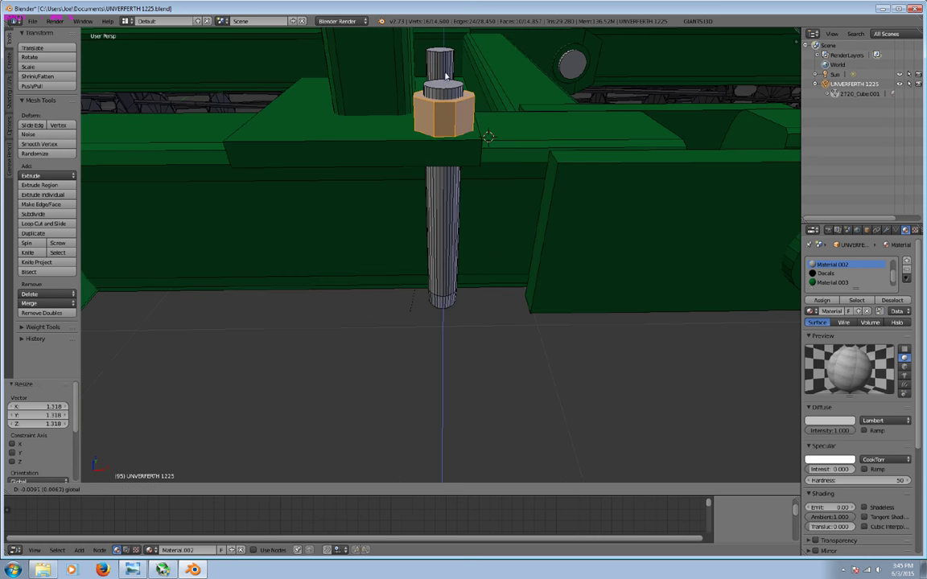
{"action": "left_click", "coordinate": [235, 489]}
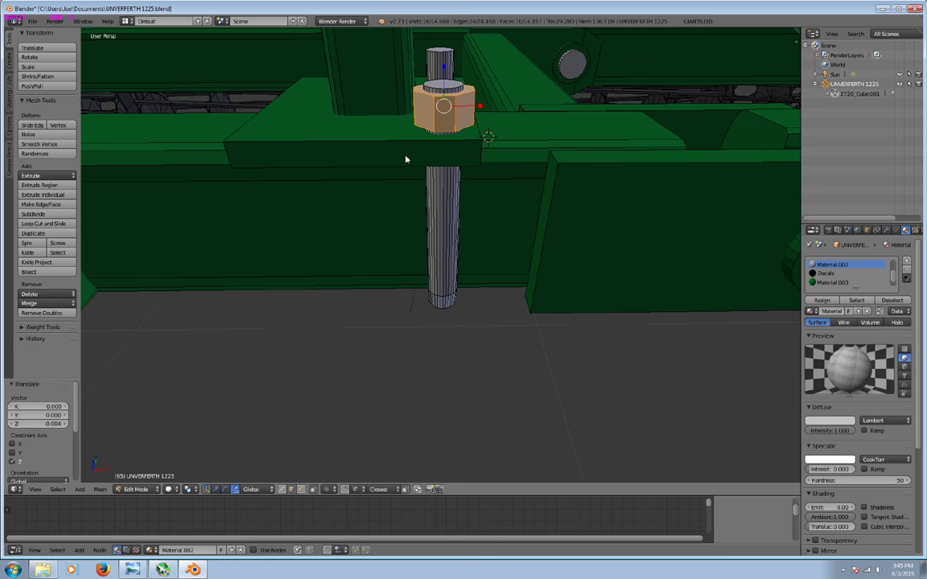
{"action": "left_click_drag", "start_coordinate": [442, 75], "coordinate": [261, 403]}
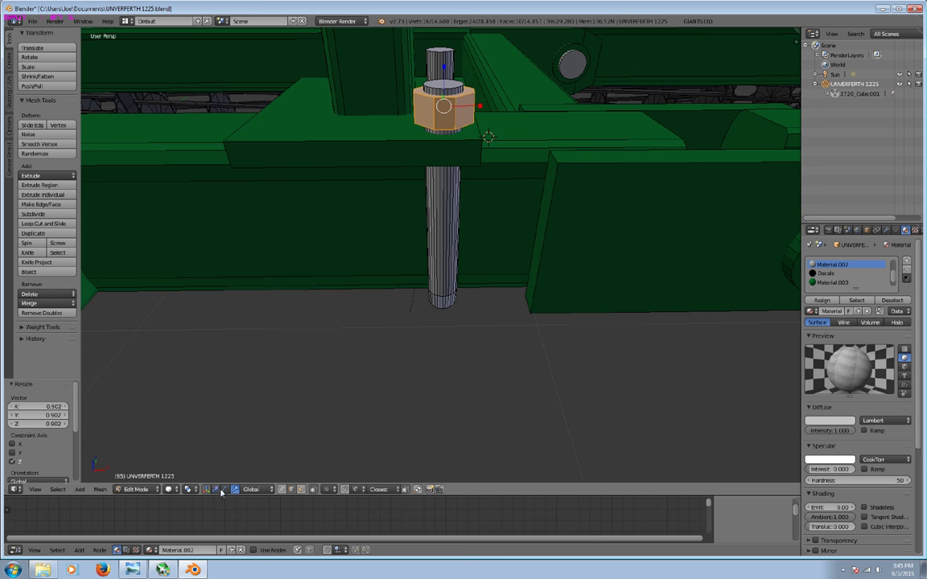
{"action": "left_click_drag", "start_coordinate": [444, 80], "coordinate": [447, 89]}
{"action": "middle_click_drag", "start_coordinate": [447, 89], "coordinate": [243, 370]}
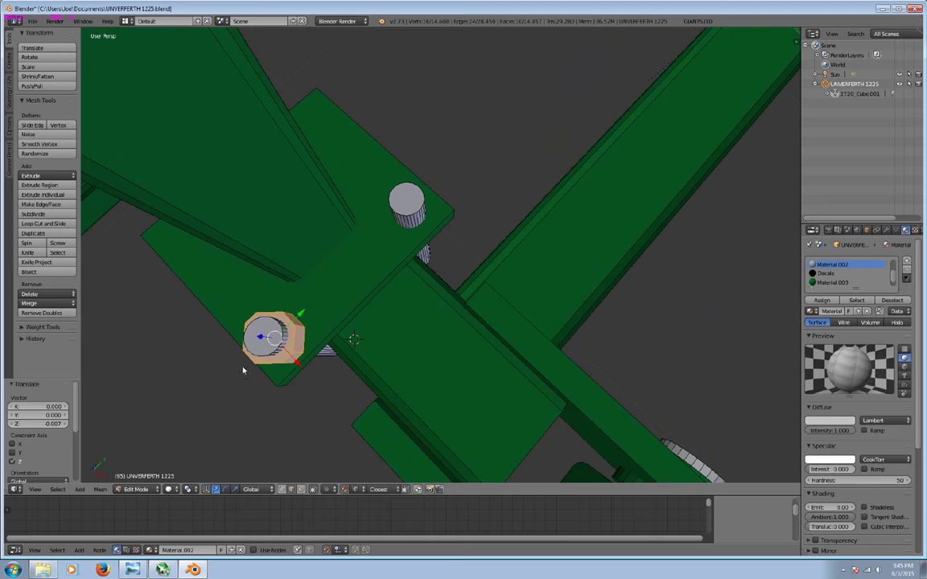
Duplicate the nut and move the copy along Y onto the clamp plate's second bolt.
{"action": "key", "text": "shift+d"}
{"action": "right_click", "coordinate": [199, 396]}
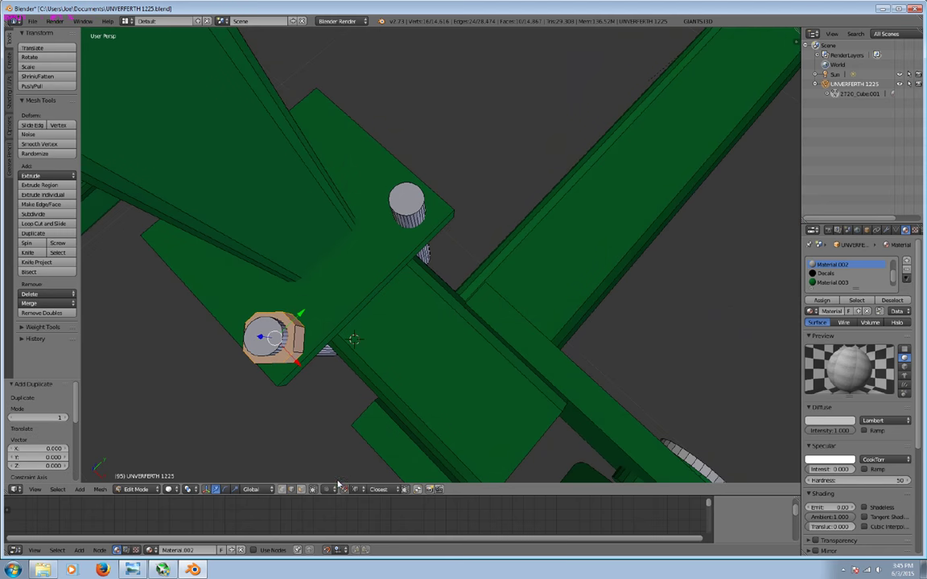
{"action": "key", "text": "g"}
{"action": "key", "text": "y"}
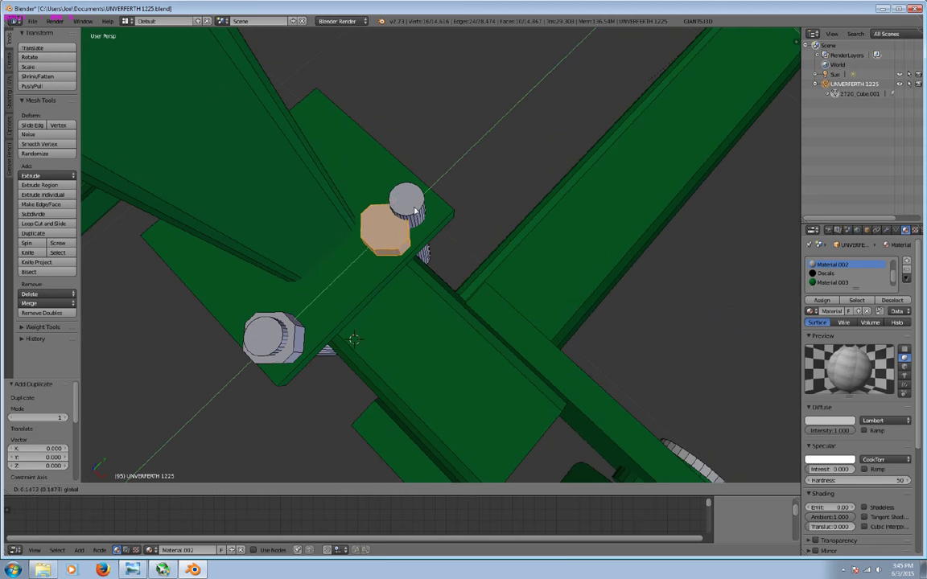
{"action": "left_click", "coordinate": [441, 194]}
{"action": "middle_click_drag", "start_coordinate": [441, 194], "coordinate": [342, 298]}
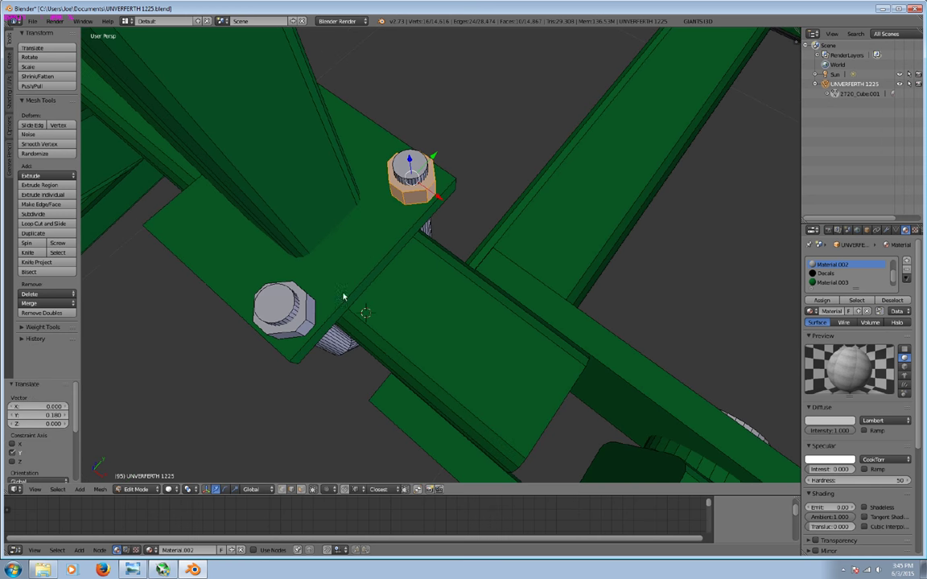
Duplicate a bolt and nut and slide the copy along X to the plate's left side.
{"action": "key", "text": "l"}
{"action": "key", "text": "l"}
{"action": "mouse_move", "coordinate": [290, 318]}
{"action": "middle_mouse_down"}
{"action": "mouse_move", "coordinate": [284, 267]}
{"action": "mouse_move", "coordinate": [359, 279]}
{"action": "middle_mouse_up"}
{"action": "key", "text": "shift+d"}
{"action": "right_click", "coordinate": [359, 279]}
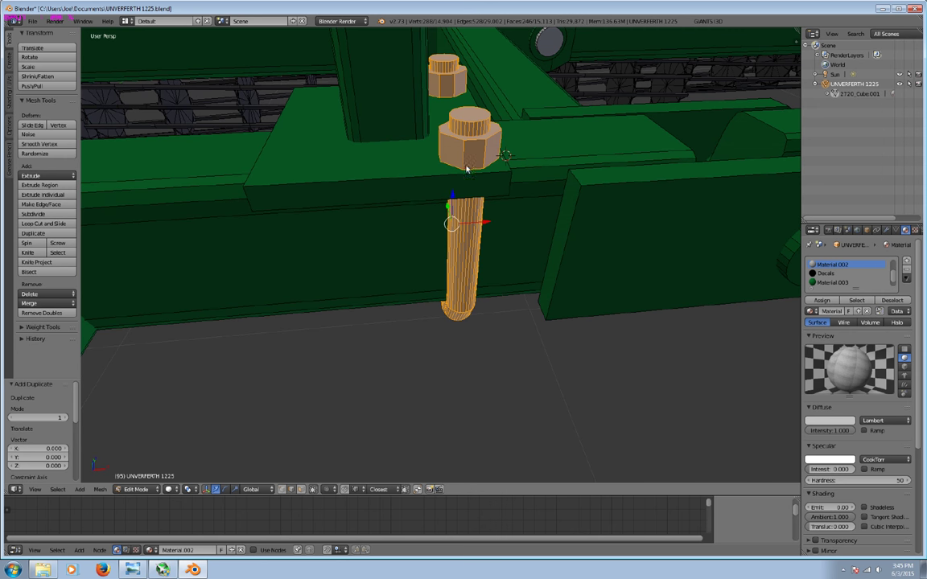
{"action": "key", "text": "g"}
{"action": "key", "text": "x"}
{"action": "left_click", "coordinate": [398, 243]}
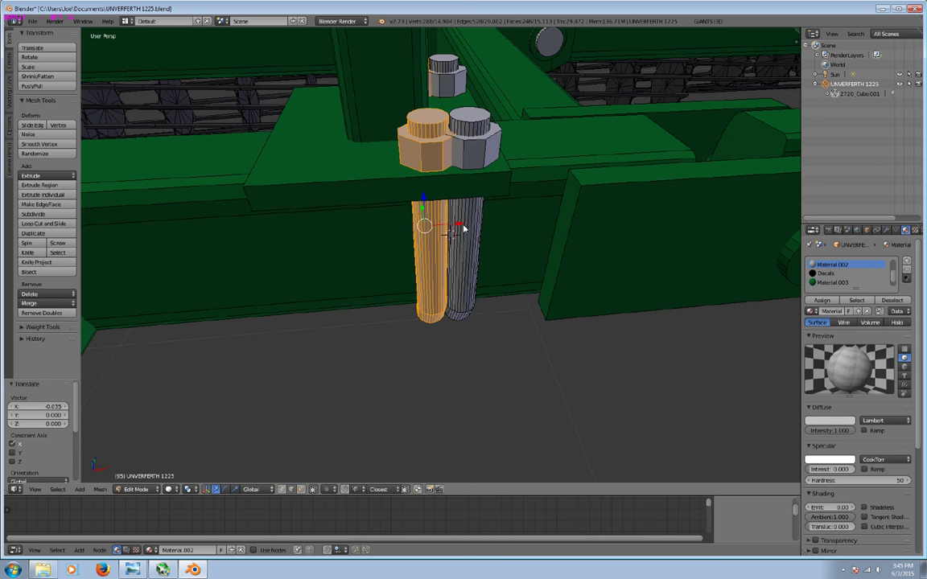
{"action": "key", "text": "g"}
{"action": "key", "text": "x"}
{"action": "left_click", "coordinate": [381, 238]}
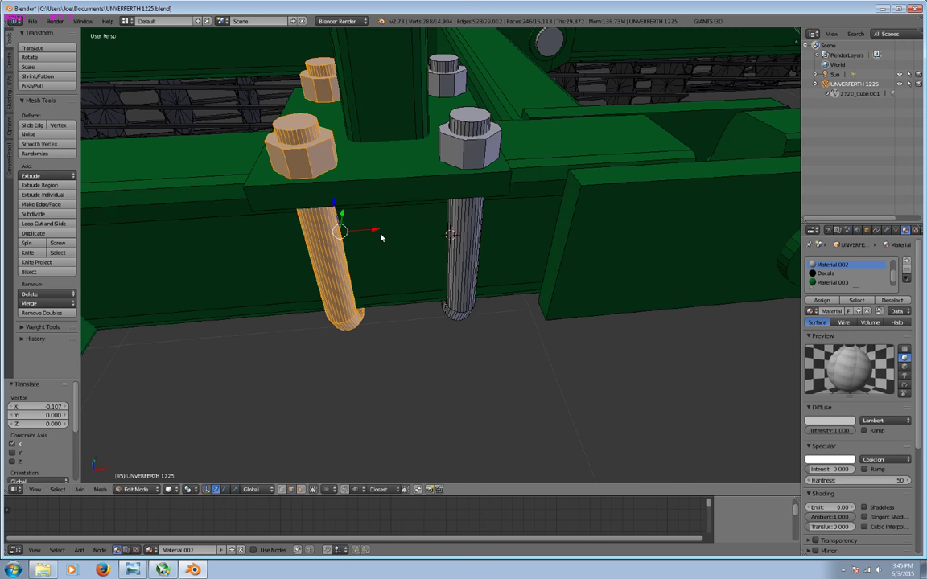
Copy the full set of clamp bolts and nuts along X to the left post junction.
{"action": "key", "text": "l"}
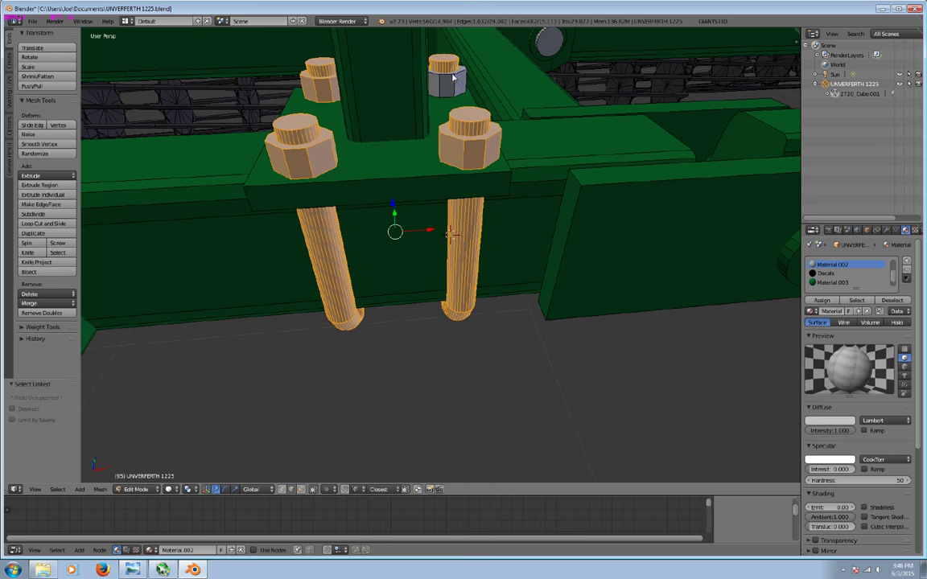
{"action": "key", "text": "l"}
{"action": "scroll", "coordinate": [505, 178], "scroll_direction": "down", "scroll_amount": 5}
{"action": "middle_click_drag", "start_coordinate": [414, 244], "coordinate": [459, 332]}
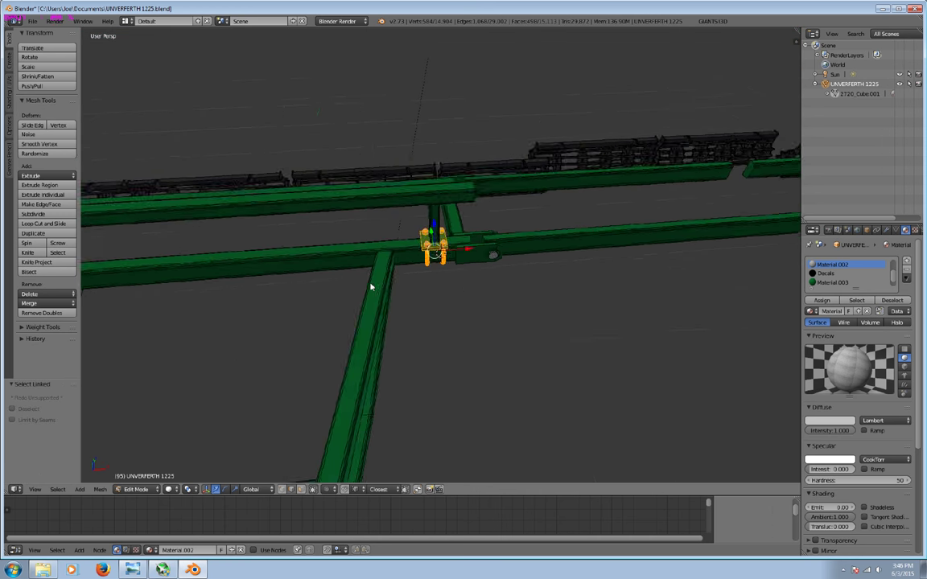
{"action": "key", "text": "shift+d"}
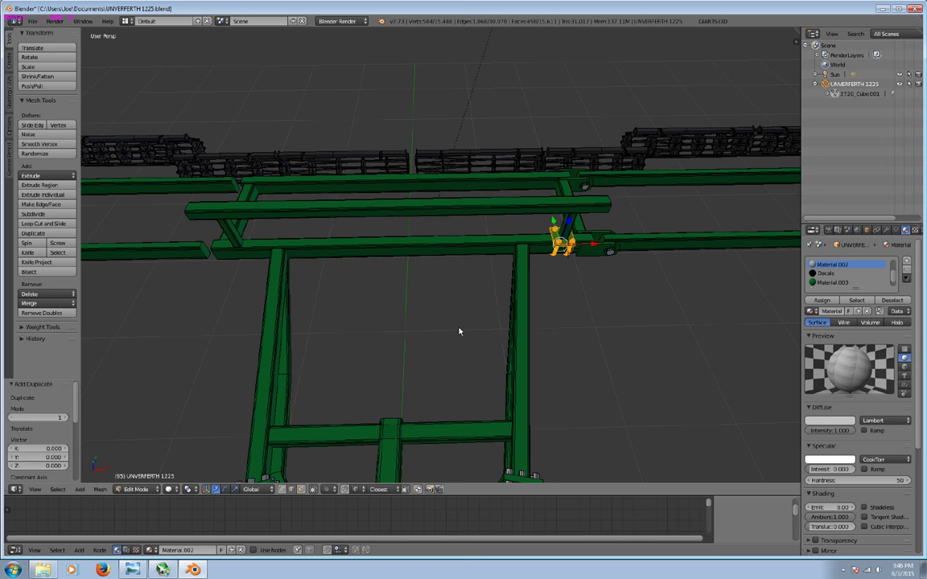
{"action": "left_click_drag", "start_coordinate": [591, 249], "coordinate": [300, 273]}
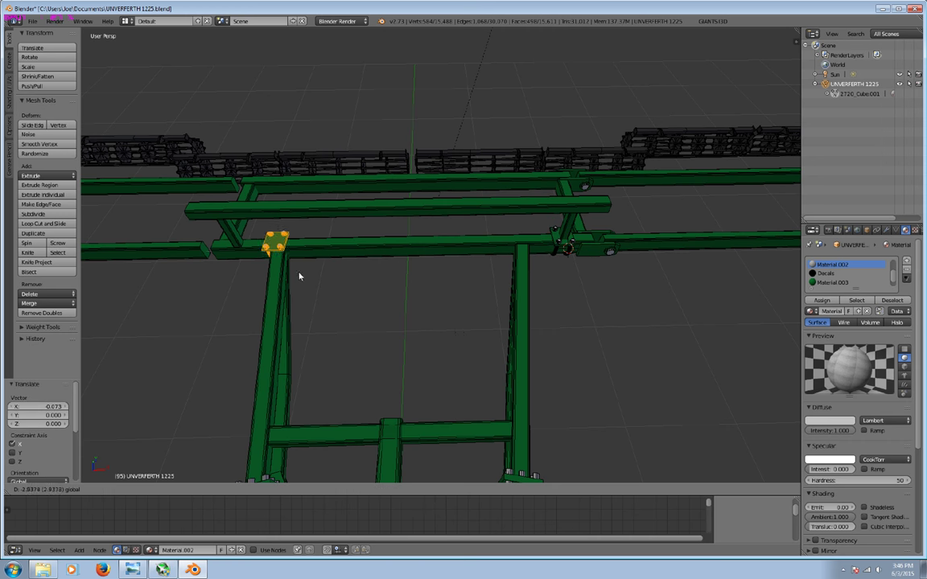
{"action": "mouse_move", "coordinate": [306, 268]}
{"action": "middle_mouse_down"}
{"action": "mouse_move", "coordinate": [413, 255]}
{"action": "mouse_move", "coordinate": [453, 283]}
{"action": "middle_mouse_up"}
Inspect the copied bolt plate, briefly toggling X-ray with everything selected.
{"action": "scroll", "coordinate": [418, 264], "scroll_direction": "up", "scroll_amount": 5}
{"action": "mouse_move", "coordinate": [506, 257]}
{"action": "middle_mouse_down"}
{"action": "mouse_move", "coordinate": [483, 249]}
{"action": "mouse_move", "coordinate": [451, 256]}
{"action": "mouse_move", "coordinate": [477, 312]}
{"action": "mouse_move", "coordinate": [435, 267]}
{"action": "mouse_move", "coordinate": [313, 341]}
{"action": "mouse_move", "coordinate": [259, 337]}
{"action": "mouse_move", "coordinate": [474, 287]}
{"action": "mouse_move", "coordinate": [425, 286]}
{"action": "mouse_move", "coordinate": [589, 377]}
{"action": "middle_mouse_up"}
{"action": "key", "text": "a"}
{"action": "scroll", "coordinate": [440, 282], "scroll_direction": "down", "scroll_amount": 5}
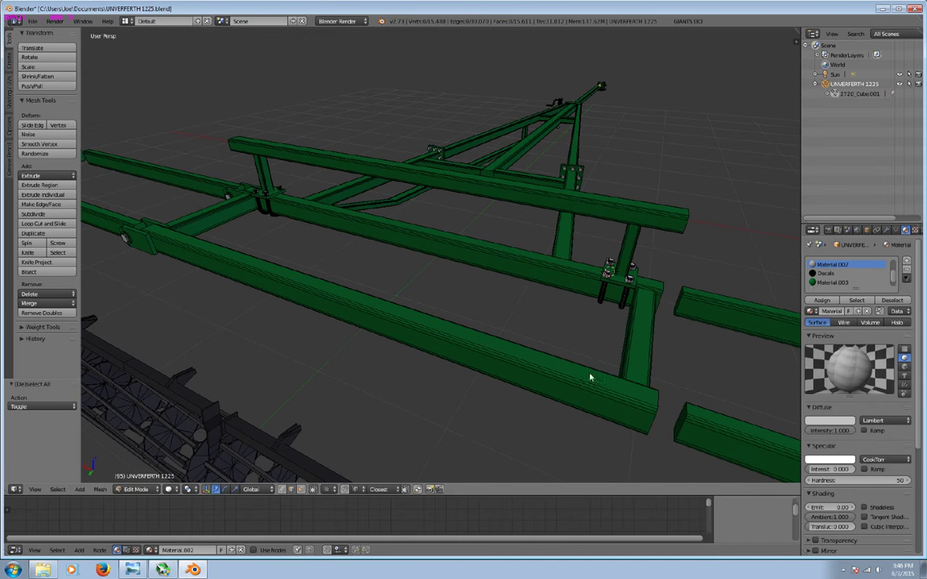
{"action": "left_click", "coordinate": [313, 489]}
{"action": "key", "text": "a"}
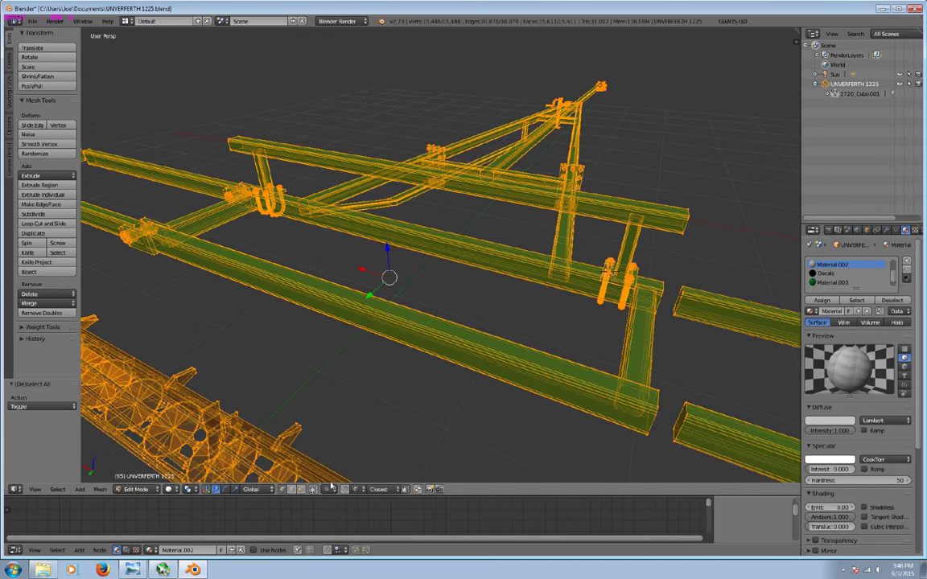
{"action": "left_click", "coordinate": [313, 489]}
{"action": "key", "text": "a"}
{"action": "mouse_move", "coordinate": [377, 441]}
{"action": "middle_mouse_down"}
{"action": "mouse_move", "coordinate": [448, 352]}
{"action": "mouse_move", "coordinate": [294, 351]}
{"action": "mouse_move", "coordinate": [455, 391]}
{"action": "mouse_move", "coordinate": [612, 381]}
{"action": "mouse_move", "coordinate": [427, 300]}
{"action": "mouse_move", "coordinate": [467, 265]}
{"action": "mouse_move", "coordinate": [453, 371]}
{"action": "middle_mouse_up"}
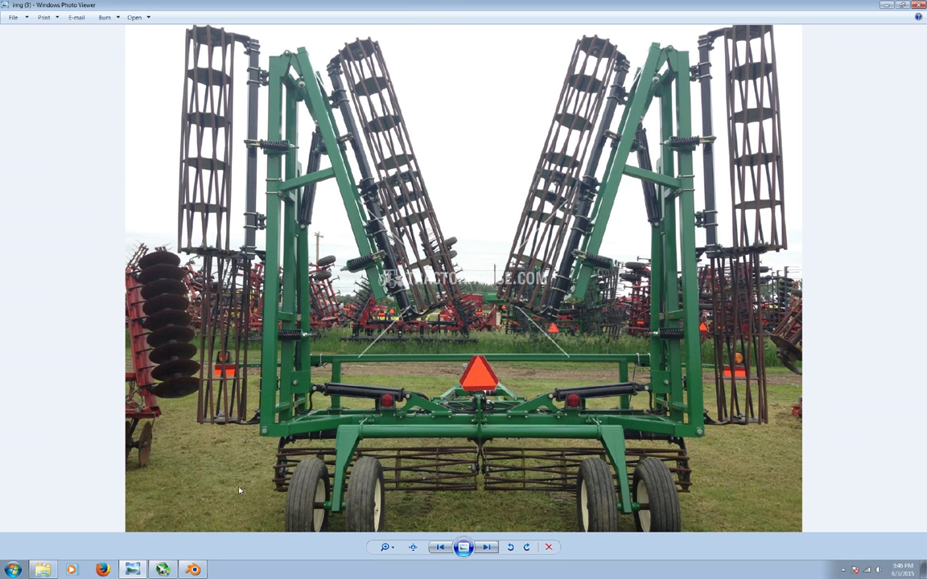
{"action": "left_click", "coordinate": [193, 569]}
{"action": "mouse_move", "coordinate": [358, 360]}
{"action": "middle_mouse_down"}
{"action": "mouse_move", "coordinate": [459, 399]}
{"action": "mouse_move", "coordinate": [432, 426]}
{"action": "mouse_move", "coordinate": [469, 441]}
{"action": "mouse_move", "coordinate": [380, 327]}
{"action": "mouse_move", "coordinate": [341, 434]}
{"action": "middle_mouse_up"}
Duplicate the two linked beam segments and place the copy along Y beside the others.
{"action": "scroll", "coordinate": [341, 435], "scroll_direction": "up", "scroll_amount": 2}
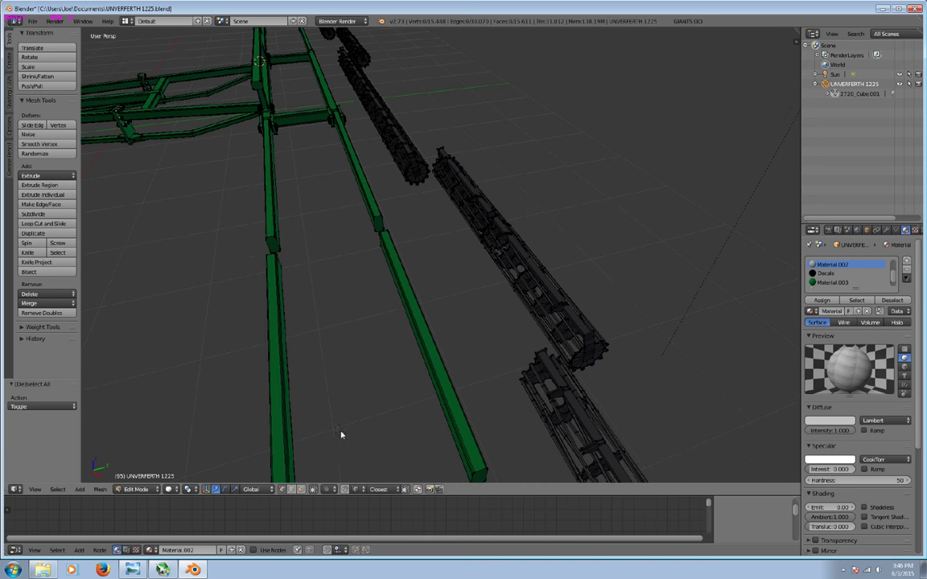
{"action": "scroll", "coordinate": [329, 439], "scroll_direction": "down", "scroll_amount": 2}
{"action": "key", "text": "l"}
{"action": "key", "text": "l"}
{"action": "mouse_move", "coordinate": [295, 225]}
{"action": "middle_mouse_down"}
{"action": "mouse_move", "coordinate": [476, 275]}
{"action": "mouse_move", "coordinate": [463, 303]}
{"action": "mouse_move", "coordinate": [286, 325]}
{"action": "middle_mouse_up"}
{"action": "scroll", "coordinate": [284, 327], "scroll_direction": "up", "scroll_amount": 3}
{"action": "key", "text": "shift+d"}
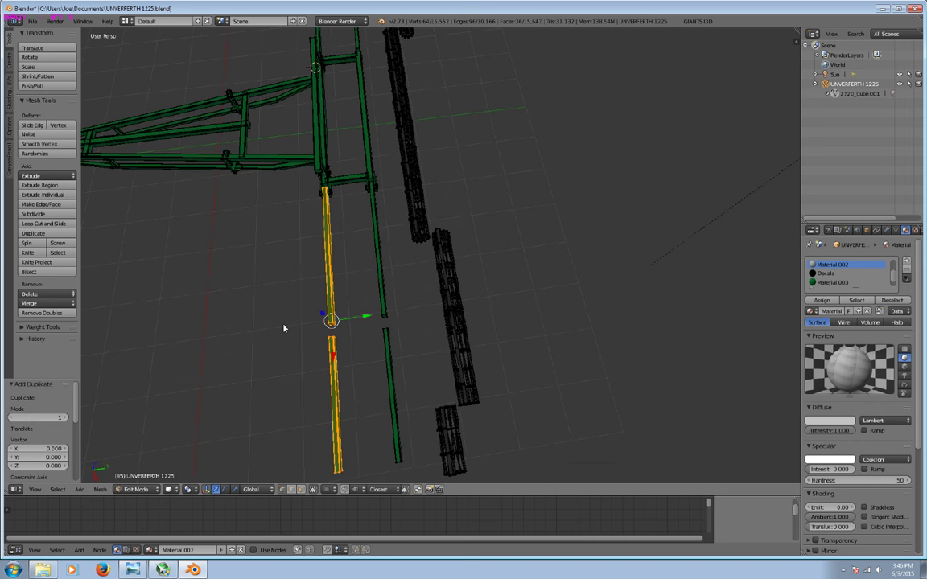
{"action": "key", "text": "y"}
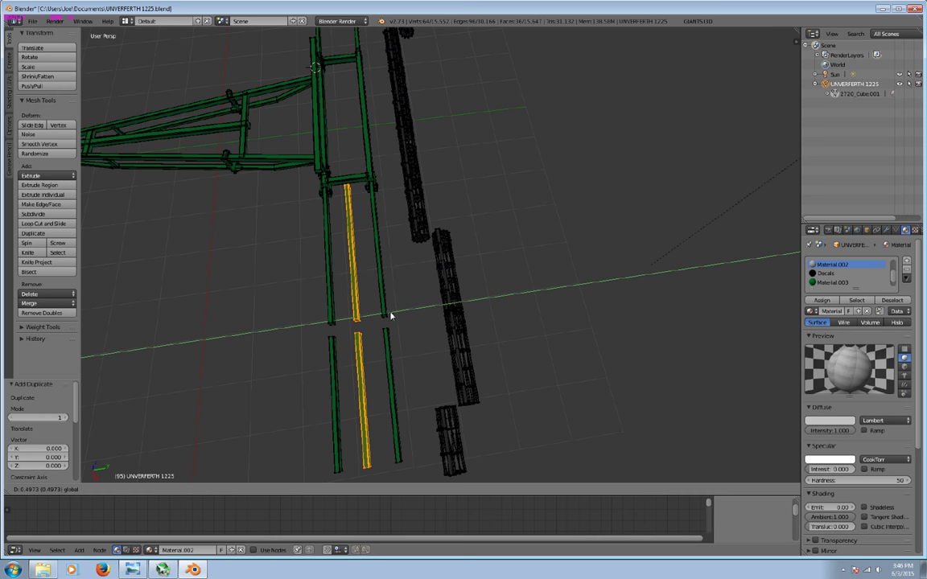
{"action": "left_click", "coordinate": [390, 316]}
Delete the lower beam segment's vertices.
{"action": "key", "text": "a"}
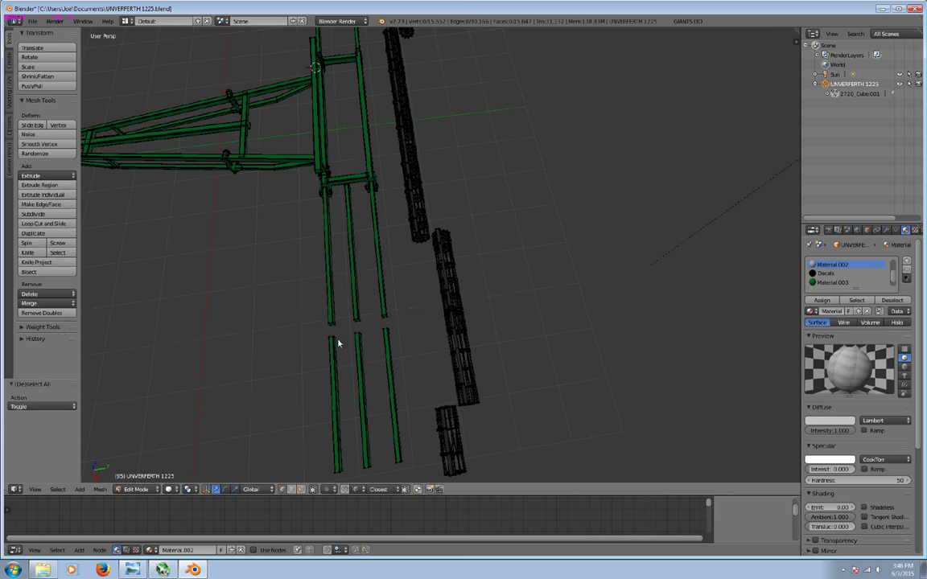
{"action": "key", "text": "l"}
{"action": "key", "text": "x"}
{"action": "left_click", "coordinate": [338, 343]}
{"action": "mouse_move", "coordinate": [337, 343]}
{"action": "middle_mouse_down"}
{"action": "mouse_move", "coordinate": [339, 271]}
{"action": "mouse_move", "coordinate": [379, 323]}
{"action": "mouse_move", "coordinate": [417, 325]}
{"action": "middle_mouse_up"}
{"action": "scroll", "coordinate": [379, 322], "scroll_direction": "up", "scroll_amount": 3}
Select the lower-left beam's end and lengthen it along X.
{"action": "key", "text": "c"}
{"action": "left_click", "coordinate": [463, 303]}
{"action": "key", "text": "Escape"}
{"action": "key", "text": "g"}
{"action": "key", "text": "x"}
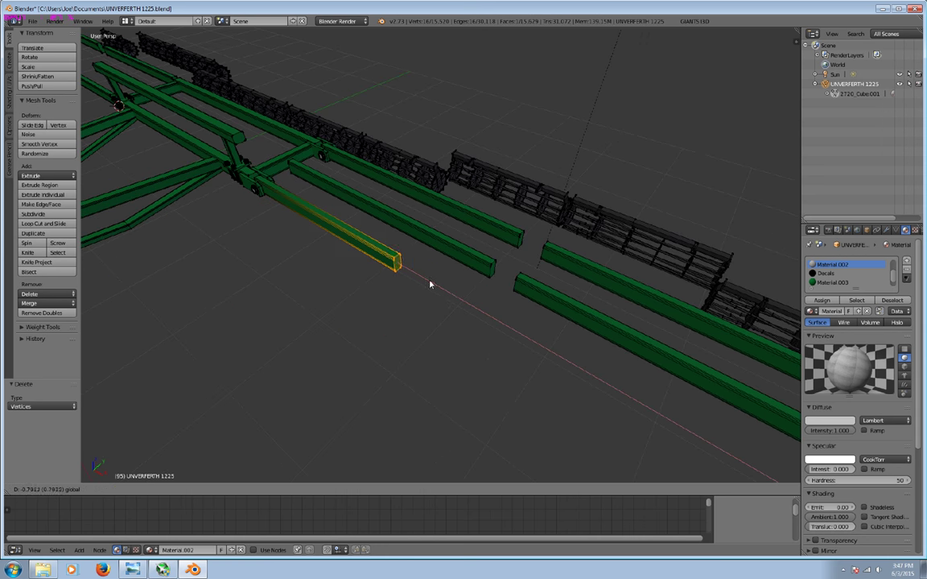
{"action": "left_click", "coordinate": [449, 313]}
{"action": "middle_click_drag", "start_coordinate": [451, 314], "coordinate": [406, 323]}
Shift the beam end along Y, then undo the sideways move.
{"action": "key", "text": "g"}
{"action": "key", "text": "y"}
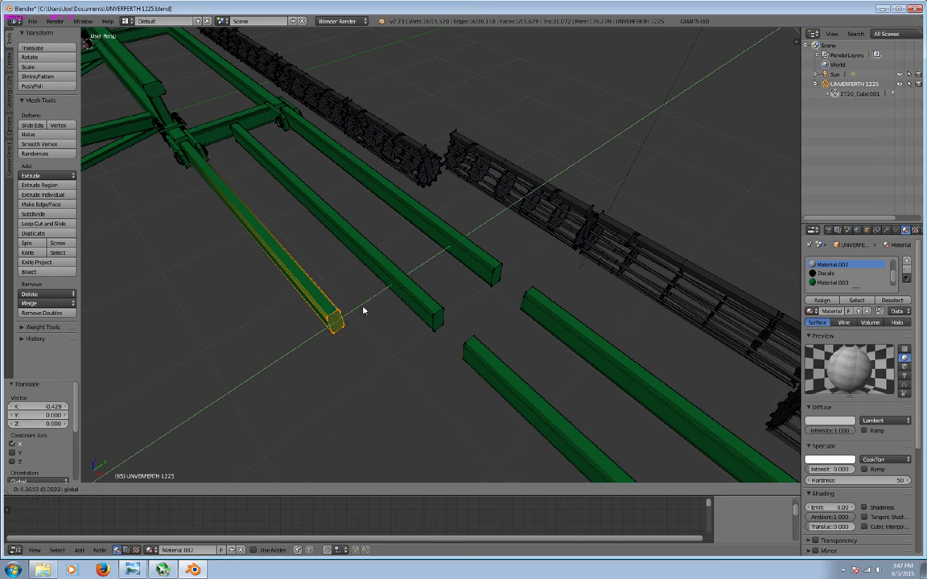
{"action": "left_click", "coordinate": [420, 284]}
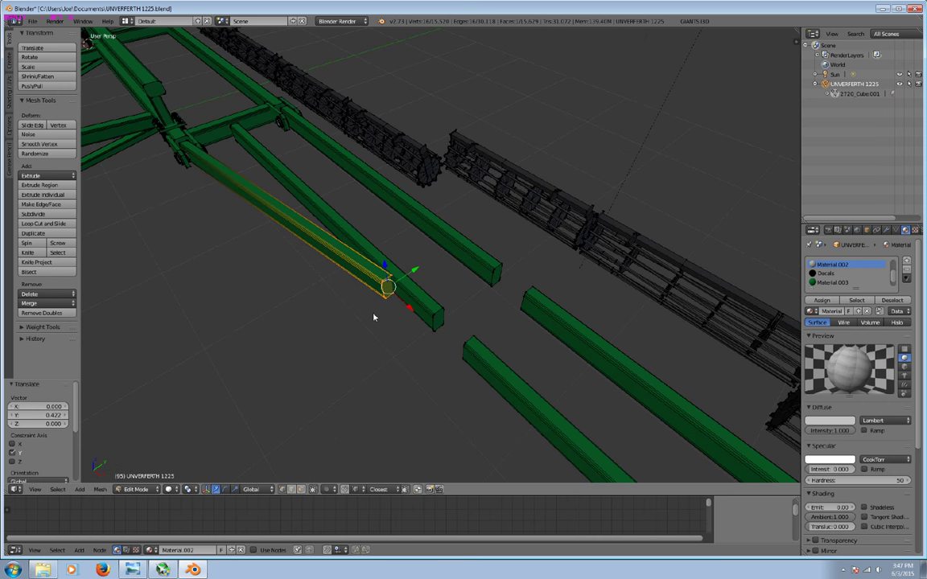
{"action": "key", "text": "a"}
{"action": "key", "text": "ctrl+z"}
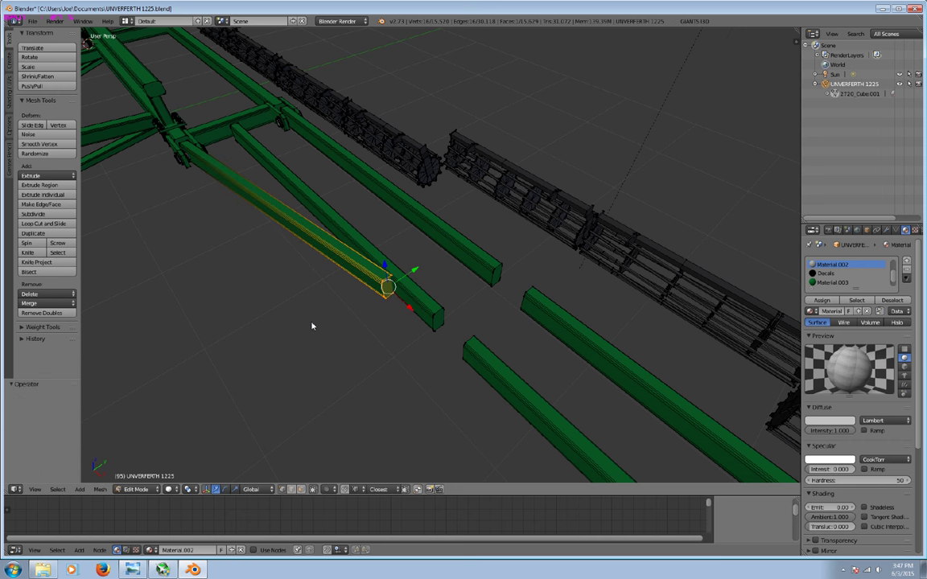
{"action": "key", "text": "ctrl+z"}
Move the beam end along X and extrude its end face to extend the beam.
{"action": "middle_click_drag", "start_coordinate": [324, 328], "coordinate": [496, 369]}
{"action": "key", "text": "g"}
{"action": "key", "text": "x"}
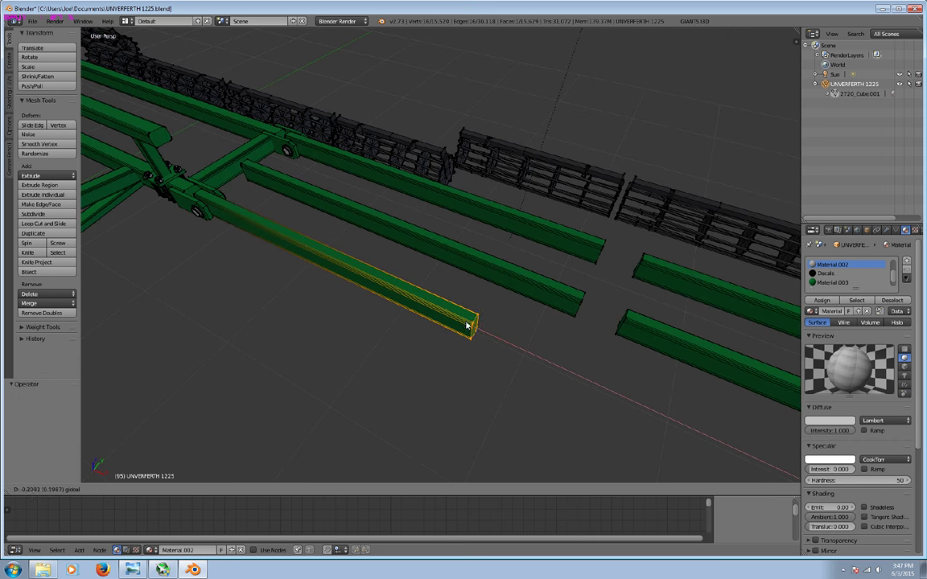
{"action": "left_click", "coordinate": [250, 252]}
{"action": "key", "text": "e"}
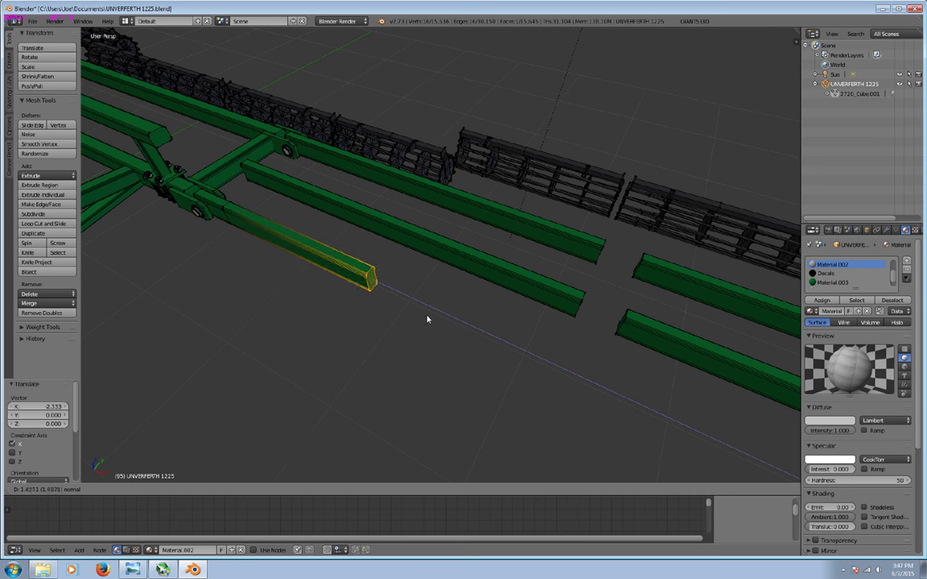
{"action": "left_click", "coordinate": [553, 361]}
Adjust the extruded end's length along X and nudge it sideways along Y.
{"action": "middle_click_drag", "start_coordinate": [521, 348], "coordinate": [387, 288]}
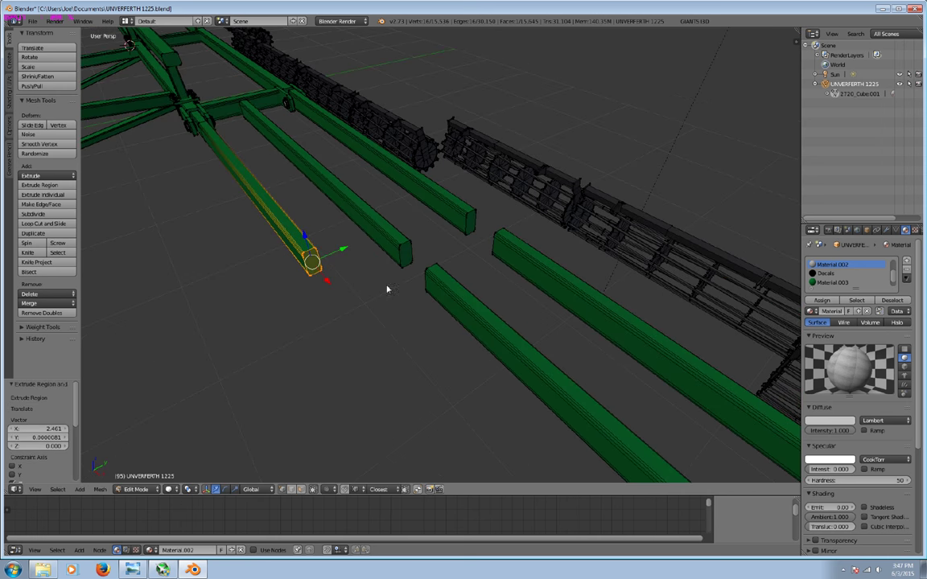
{"action": "key", "text": "g"}
{"action": "key", "text": "x"}
{"action": "left_click", "coordinate": [394, 244]}
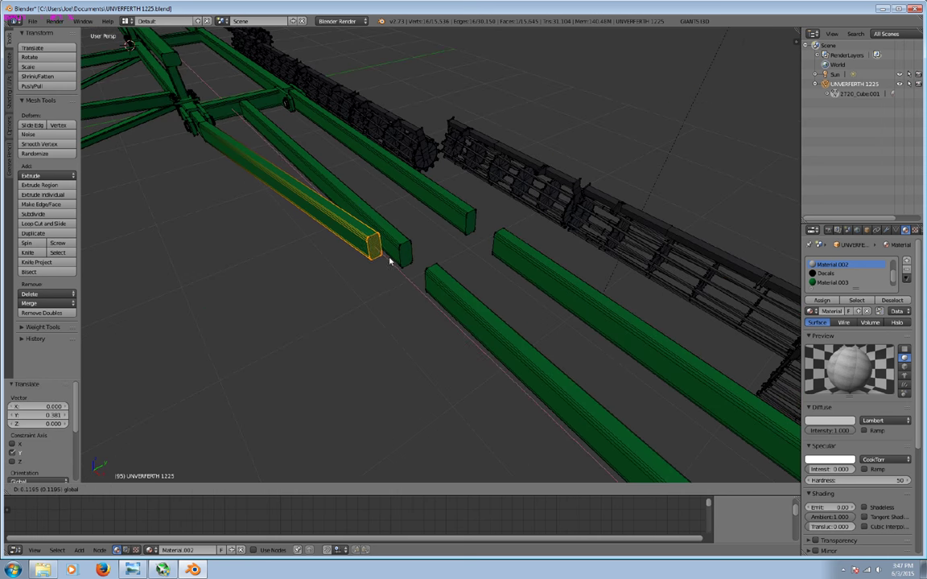
{"action": "key", "text": "g"}
{"action": "key", "text": "x"}
{"action": "left_click", "coordinate": [411, 267]}
{"action": "key", "text": "g"}
{"action": "key", "text": "y"}
{"action": "left_click", "coordinate": [413, 264]}
Slide the beam end along Y until it meets the neighbouring beam, forming the tapered V.
{"action": "key", "text": "g"}
{"action": "key", "text": "Escape"}
{"action": "key", "text": "g"}
{"action": "key", "text": "y"}
{"action": "left_click", "coordinate": [364, 264]}
{"action": "middle_click_drag", "start_coordinate": [316, 277], "coordinate": [411, 293]}
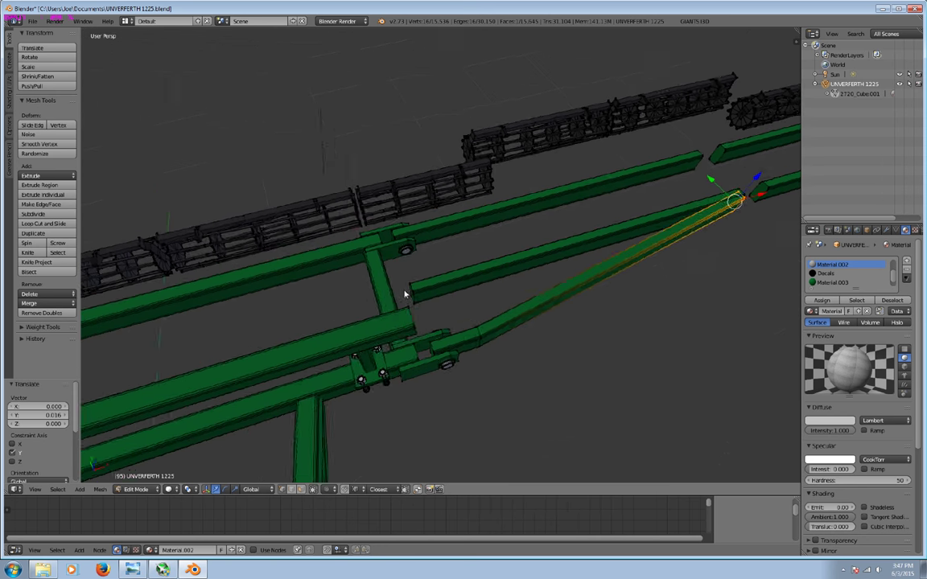
{"action": "key", "text": "a"}
{"action": "middle_click_drag", "start_coordinate": [457, 324], "coordinate": [421, 343]}
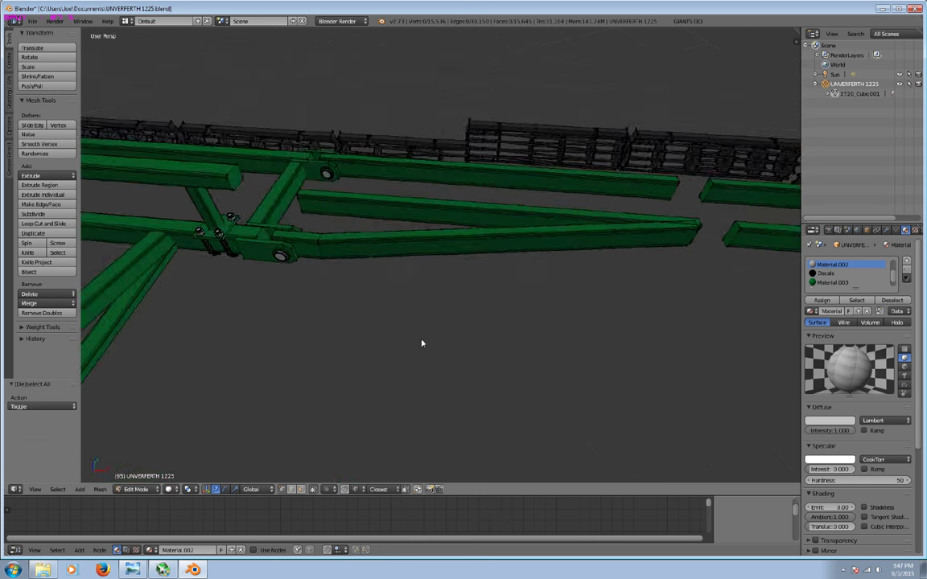
{"action": "scroll", "coordinate": [422, 343], "scroll_direction": "up", "scroll_amount": 4}
{"action": "mouse_move", "coordinate": [296, 300]}
{"action": "middle_mouse_down"}
{"action": "mouse_move", "coordinate": [336, 299]}
{"action": "mouse_move", "coordinate": [356, 333]}
{"action": "mouse_move", "coordinate": [348, 370]}
{"action": "mouse_move", "coordinate": [211, 374]}
{"action": "mouse_move", "coordinate": [269, 379]}
{"action": "mouse_move", "coordinate": [228, 393]}
{"action": "mouse_move", "coordinate": [244, 325]}
{"action": "mouse_move", "coordinate": [363, 349]}
{"action": "middle_mouse_up"}
Duplicate the U-bolt clamp and slide the copy onto the middle beam beside the cross beam.
{"action": "key", "text": "l"}
{"action": "key", "text": "l"}
{"action": "key", "text": "l"}
{"action": "key", "text": "l"}
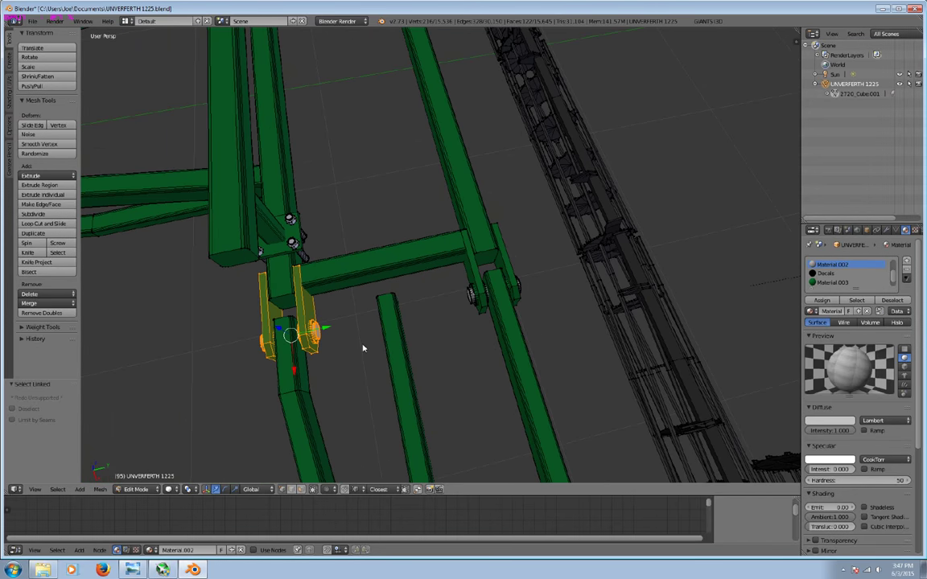
{"action": "key", "text": "shift+d"}
{"action": "left_click_drag", "start_coordinate": [329, 330], "coordinate": [431, 322]}
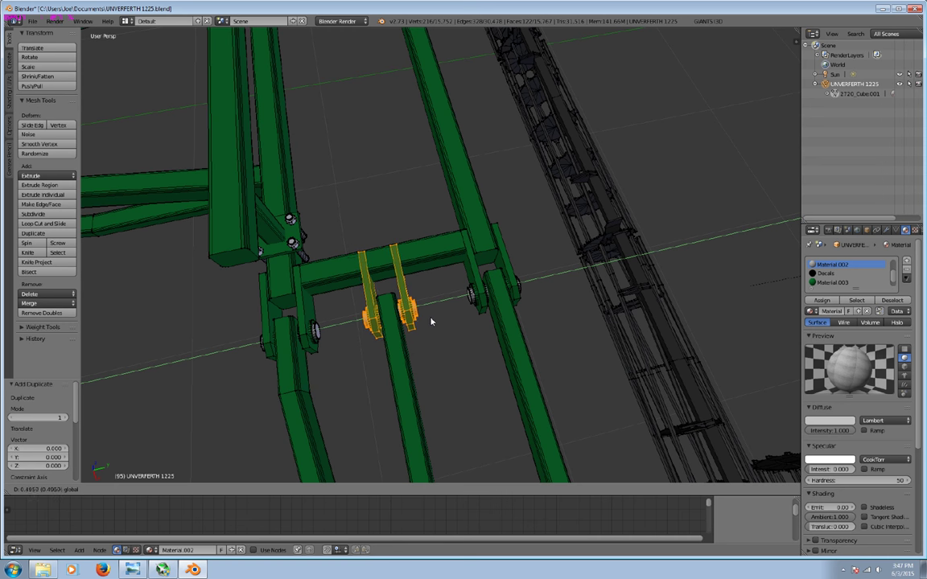
{"action": "left_click", "coordinate": [430, 321]}
{"action": "key", "text": "a"}
{"action": "mouse_move", "coordinate": [430, 321]}
{"action": "middle_mouse_down"}
{"action": "mouse_move", "coordinate": [395, 358]}
{"action": "mouse_move", "coordinate": [394, 337]}
{"action": "mouse_move", "coordinate": [258, 356]}
{"action": "mouse_move", "coordinate": [410, 316]}
{"action": "mouse_move", "coordinate": [192, 269]}
{"action": "mouse_move", "coordinate": [389, 308]}
{"action": "mouse_move", "coordinate": [339, 284]}
{"action": "mouse_move", "coordinate": [341, 271]}
{"action": "mouse_move", "coordinate": [496, 304]}
{"action": "mouse_move", "coordinate": [369, 364]}
{"action": "mouse_move", "coordinate": [422, 370]}
{"action": "mouse_move", "coordinate": [336, 331]}
{"action": "middle_mouse_up"}
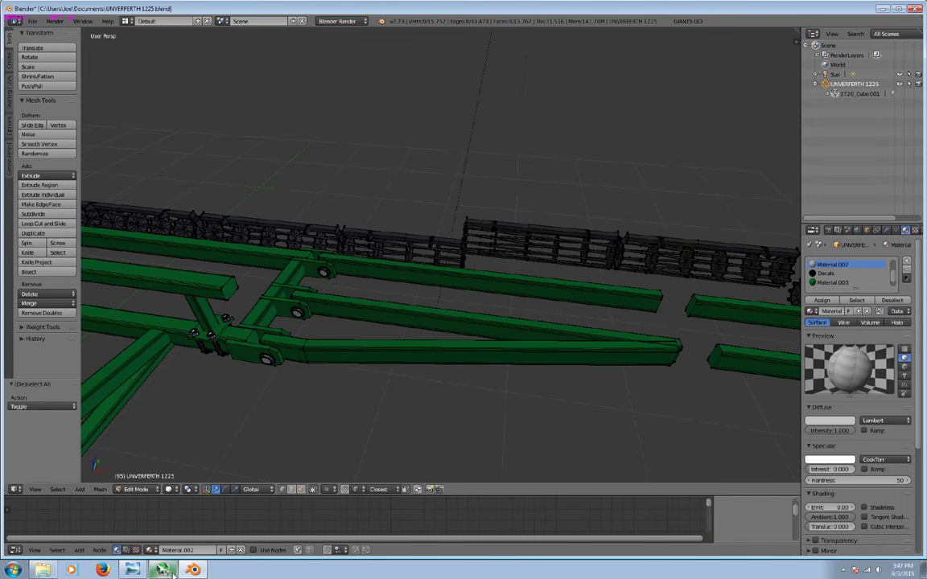
{"action": "left_click", "coordinate": [161, 569]}
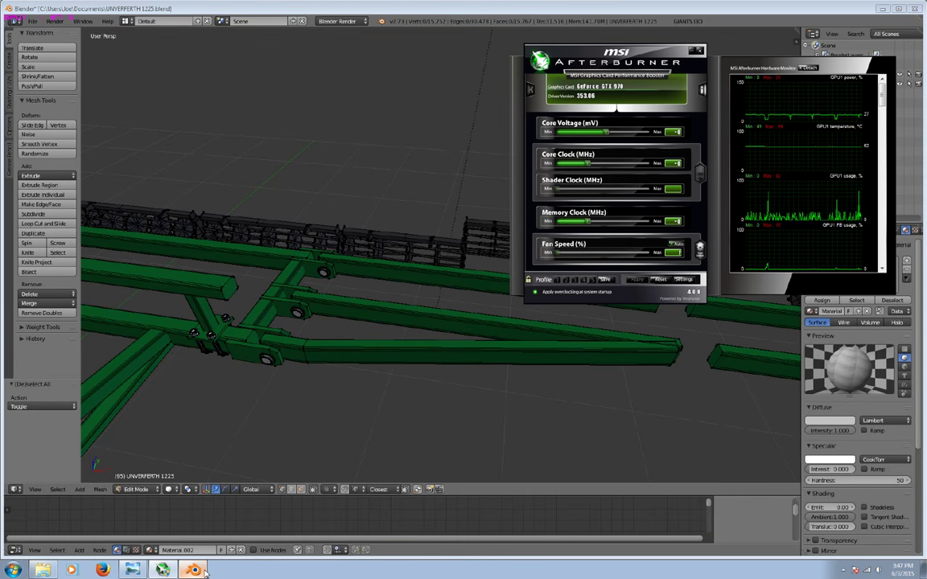
{"action": "left_click", "coordinate": [142, 570]}
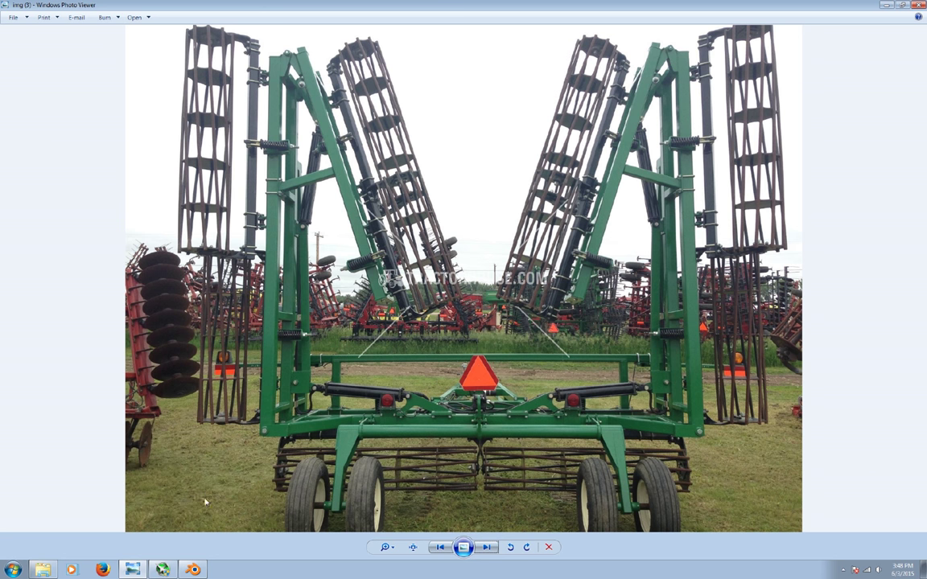
{"action": "left_click", "coordinate": [193, 570]}
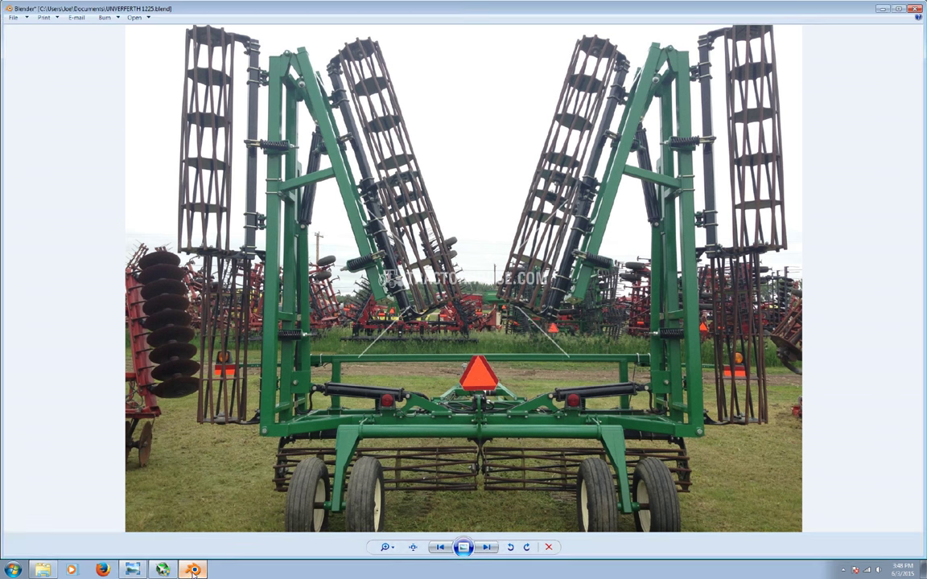
{"action": "scroll", "coordinate": [265, 384], "scroll_direction": "up", "scroll_amount": 2}
Select the upright strut and its U-bolt clamp, including hidden geometry.
{"action": "scroll", "coordinate": [300, 387], "scroll_direction": "up", "scroll_amount": 2}
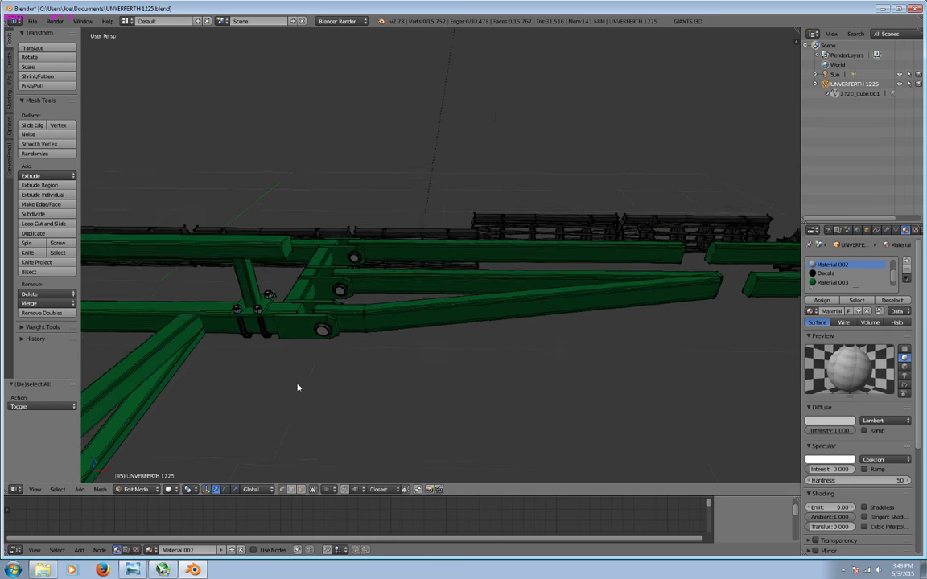
{"action": "scroll", "coordinate": [335, 387], "scroll_direction": "up", "scroll_amount": 1}
{"action": "scroll", "coordinate": [303, 358], "scroll_direction": "up", "scroll_amount": 2}
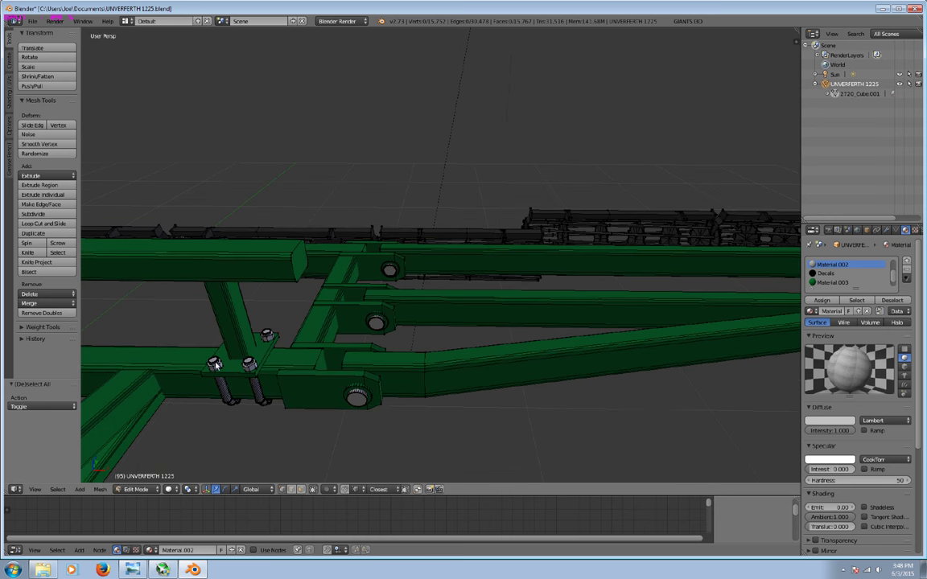
{"action": "key", "text": "l"}
{"action": "key", "text": "l"}
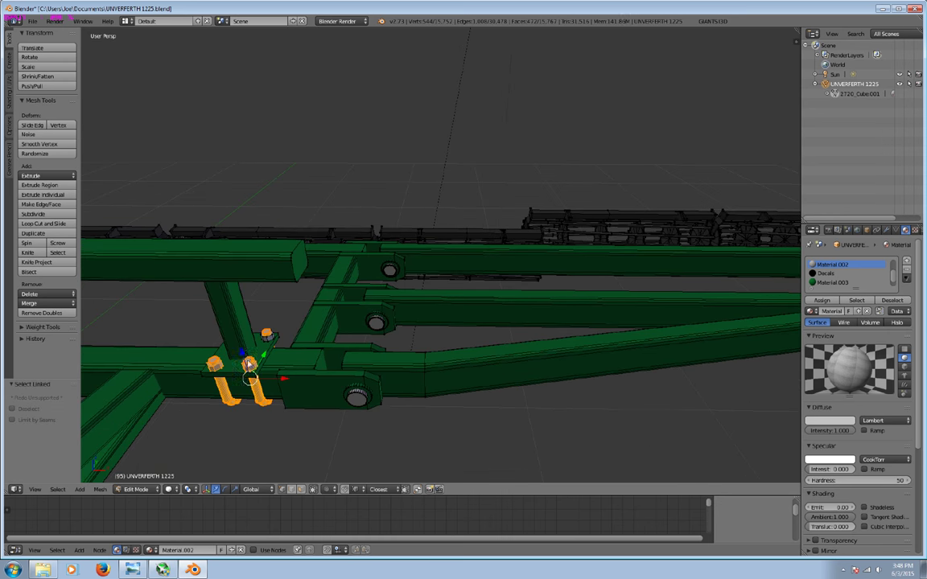
{"action": "left_click", "coordinate": [302, 489]}
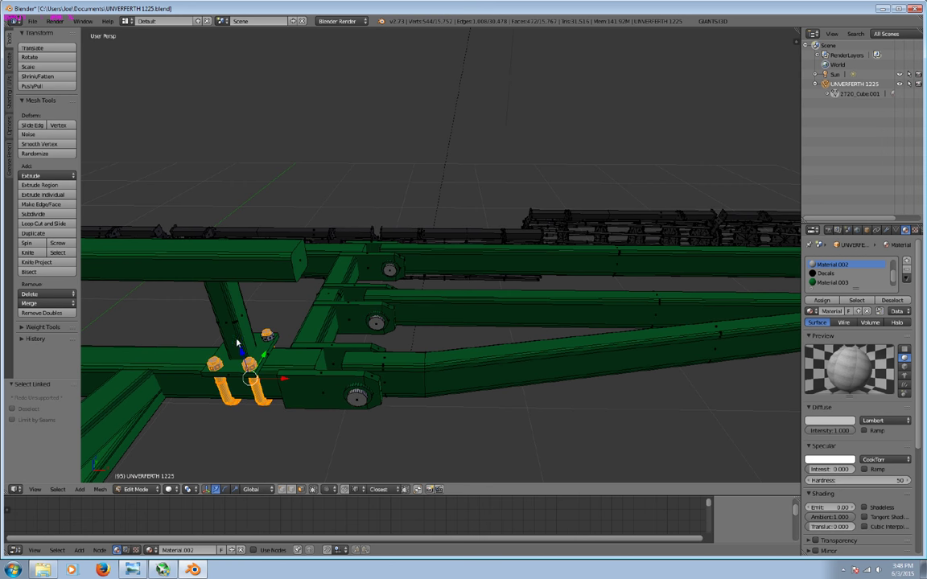
{"action": "key", "text": "l"}
{"action": "middle_click_drag", "start_coordinate": [237, 344], "coordinate": [456, 340]}
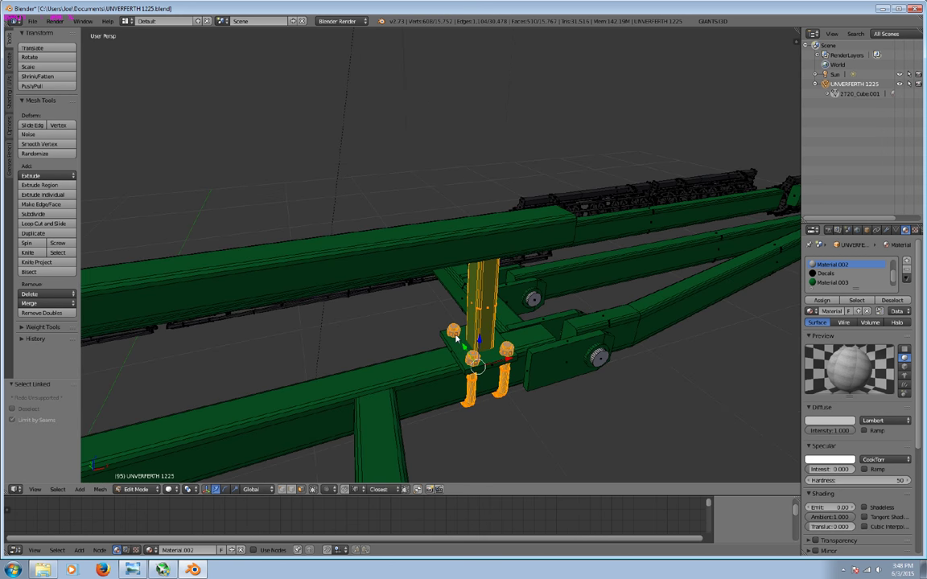
{"action": "scroll", "coordinate": [554, 420], "scroll_direction": "down", "scroll_amount": 6}
{"action": "middle_click_drag", "start_coordinate": [554, 420], "coordinate": [490, 450]}
Duplicate the post and clamp and move the copy onto the far outer beam.
{"action": "key", "text": "shift+d"}
{"action": "right_click", "coordinate": [490, 452]}
{"action": "key", "text": "g"}
{"action": "key", "text": "x"}
{"action": "left_click", "coordinate": [524, 337]}
{"action": "middle_click_drag", "start_coordinate": [523, 337], "coordinate": [475, 338]}
{"action": "scroll", "coordinate": [474, 338], "scroll_direction": "up", "scroll_amount": 2}
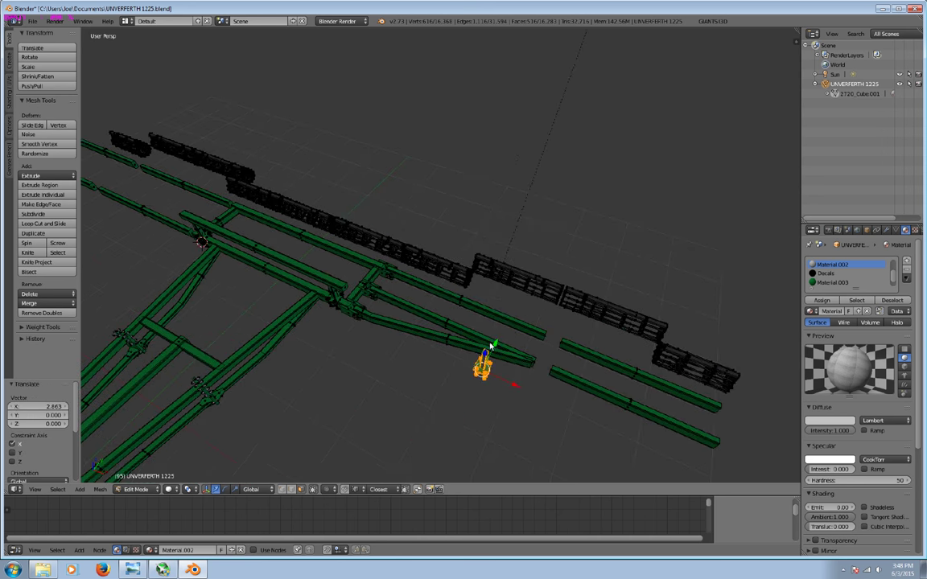
{"action": "key", "text": "g"}
{"action": "key", "text": "y"}
{"action": "left_click", "coordinate": [537, 306]}
{"action": "mouse_move", "coordinate": [537, 305]}
{"action": "middle_mouse_down"}
{"action": "mouse_move", "coordinate": [437, 298]}
{"action": "mouse_move", "coordinate": [351, 311]}
{"action": "mouse_move", "coordinate": [408, 299]}
{"action": "mouse_move", "coordinate": [569, 344]}
{"action": "middle_mouse_up"}
{"action": "key", "text": "g"}
{"action": "key", "text": "y"}
{"action": "left_click", "coordinate": [391, 287]}
Slide the copied post along the beam on X into its final position.
{"action": "key", "text": "g"}
{"action": "key", "text": "x"}
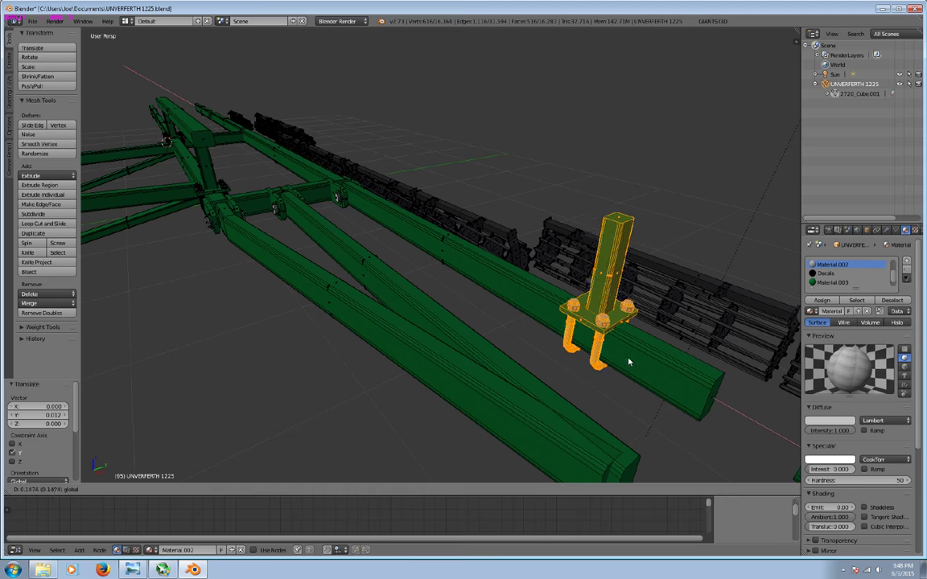
{"action": "left_click", "coordinate": [554, 337]}
{"action": "mouse_move", "coordinate": [553, 337]}
{"action": "middle_mouse_down"}
{"action": "mouse_move", "coordinate": [599, 360]}
{"action": "mouse_move", "coordinate": [486, 365]}
{"action": "mouse_move", "coordinate": [517, 374]}
{"action": "mouse_move", "coordinate": [380, 324]}
{"action": "middle_mouse_up"}
{"action": "scroll", "coordinate": [486, 366], "scroll_direction": "up", "scroll_amount": 3}
{"action": "scroll", "coordinate": [564, 374], "scroll_direction": "up", "scroll_amount": 2}
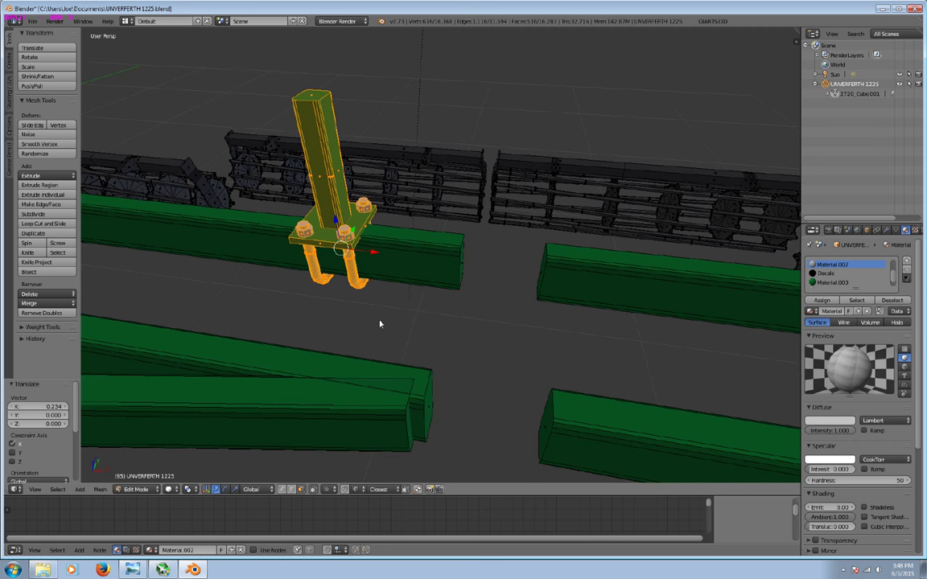
{"action": "key", "text": "g"}
{"action": "key", "text": "x"}
{"action": "left_click", "coordinate": [355, 256]}
{"action": "middle_click_drag", "start_coordinate": [356, 258], "coordinate": [403, 226]}
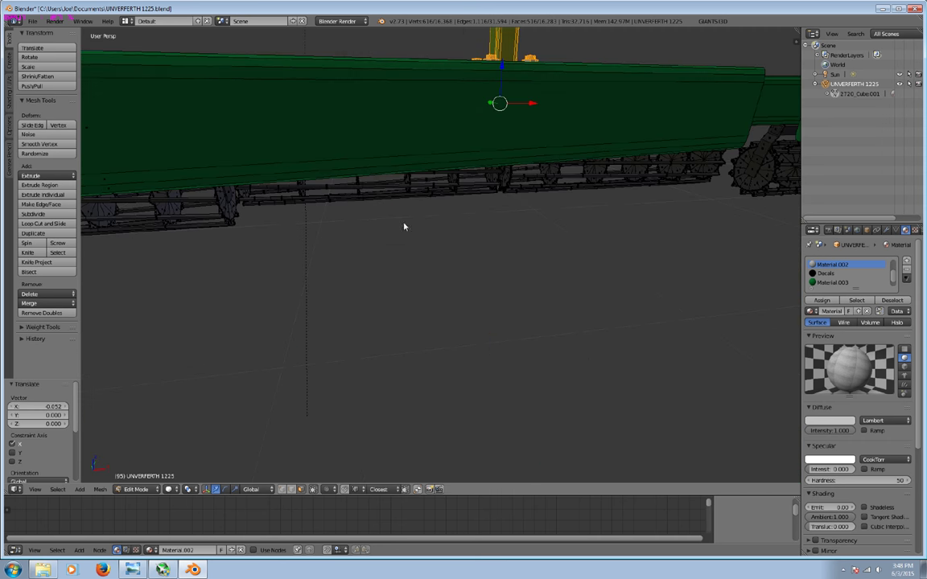
{"action": "scroll", "coordinate": [404, 227], "scroll_direction": "down", "scroll_amount": 4}
{"action": "middle_click_drag", "start_coordinate": [435, 296], "coordinate": [445, 182]}
Shift the post top 0.053 along X and tilt it about the X axis.
{"action": "key", "text": "a"}
{"action": "key", "text": "c"}
{"action": "scroll", "coordinate": [443, 175], "scroll_direction": "up", "scroll_amount": 5}
{"action": "key", "text": "Escape"}
{"action": "key", "text": "l"}
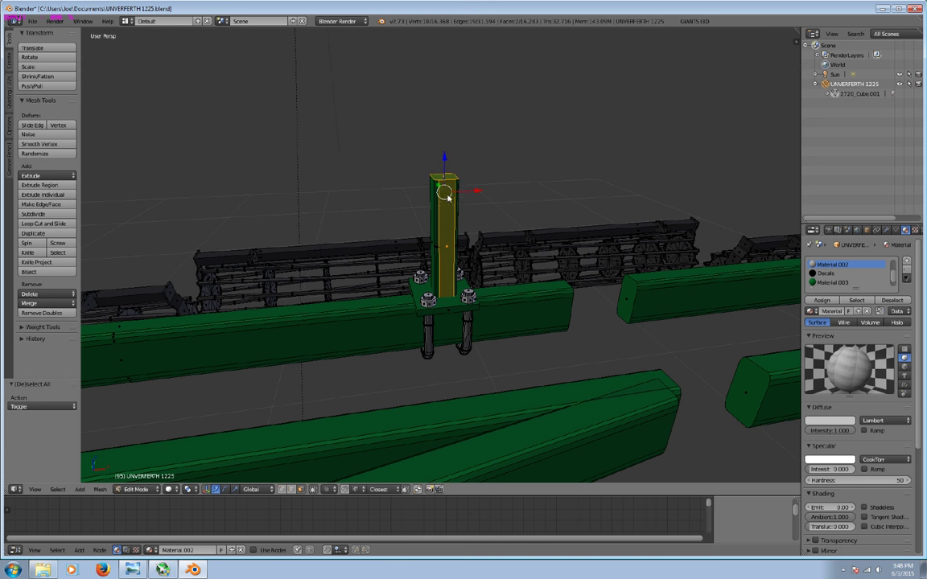
{"action": "right_click", "coordinate": [447, 198]}
{"action": "key", "text": "g"}
{"action": "key", "text": "x"}
{"action": "left_click", "coordinate": [502, 174]}
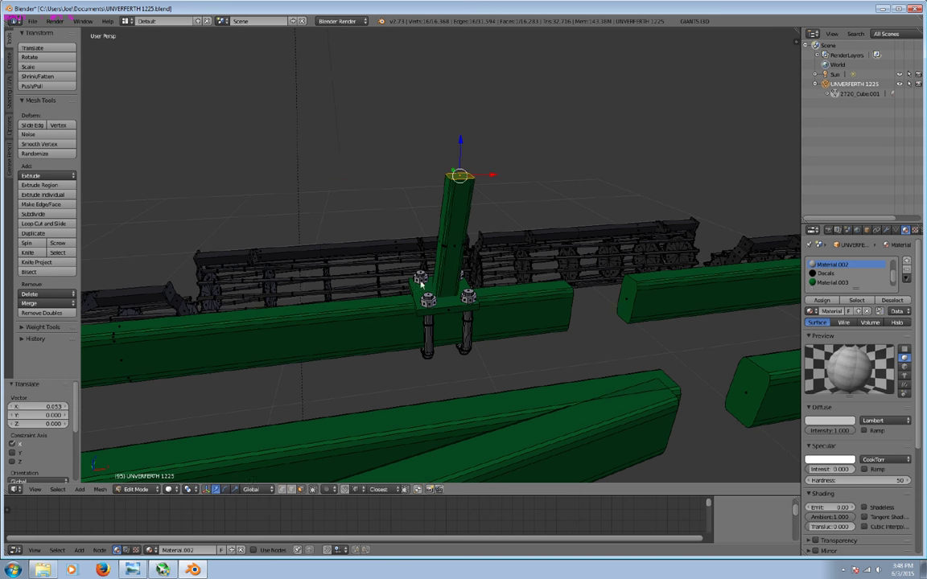
{"action": "left_click", "coordinate": [225, 489]}
{"action": "key", "text": "r"}
{"action": "key", "text": "x"}
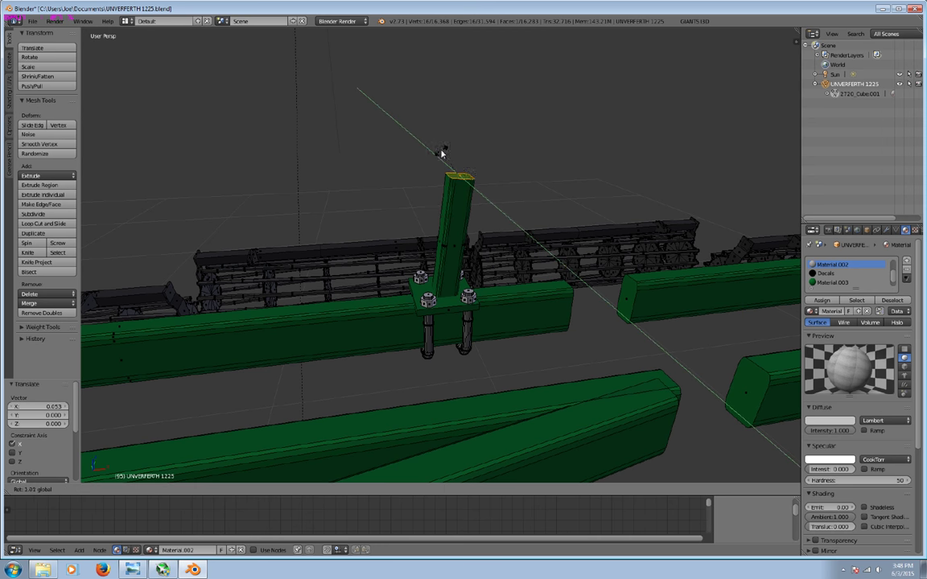
{"action": "left_click", "coordinate": [561, 383]}
Check the outer beams against the harrow reference photo and view the whole frame.
{"action": "key", "text": "a"}
{"action": "middle_click_drag", "start_coordinate": [560, 383], "coordinate": [467, 337]}
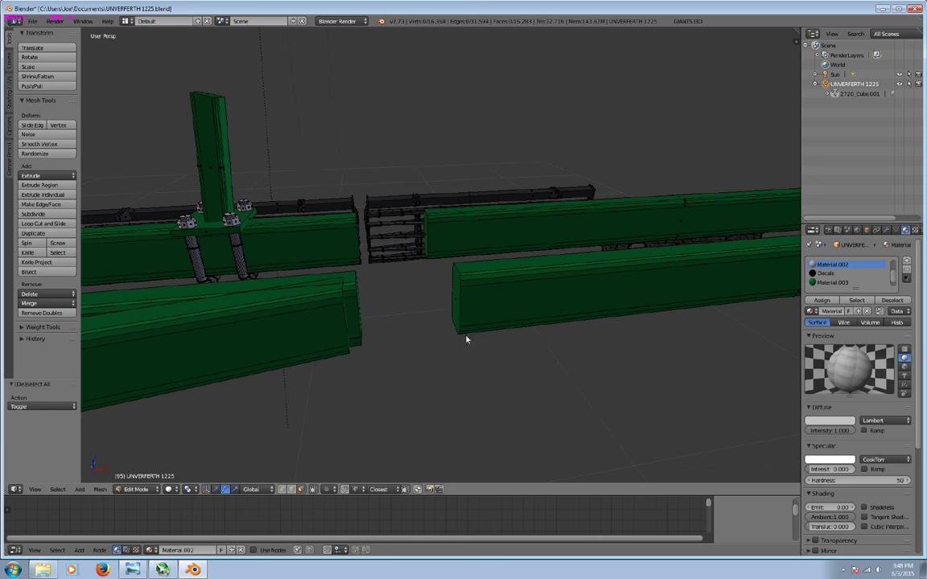
{"action": "key", "text": "l"}
{"action": "key", "text": "l"}
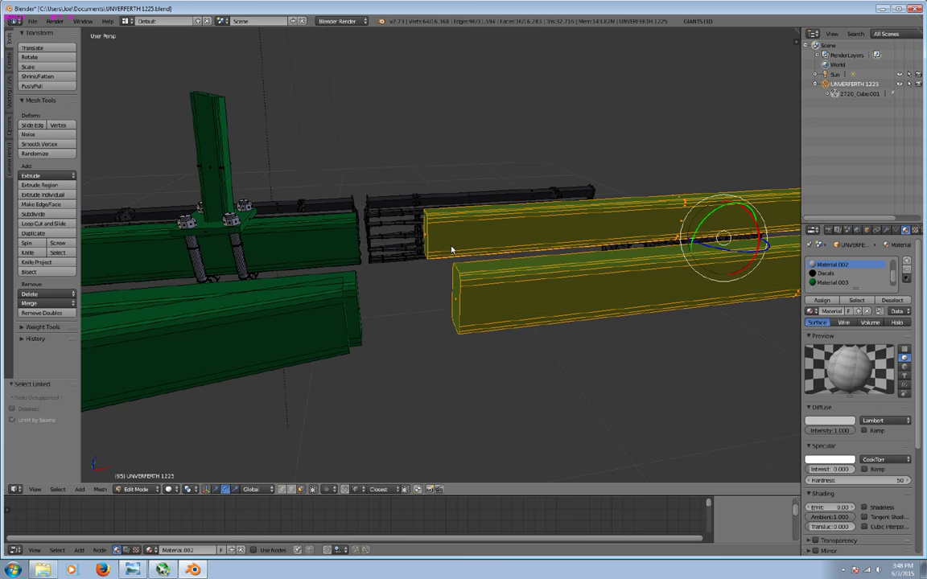
{"action": "middle_click_drag", "start_coordinate": [451, 250], "coordinate": [300, 441]}
{"action": "left_click", "coordinate": [142, 571]}
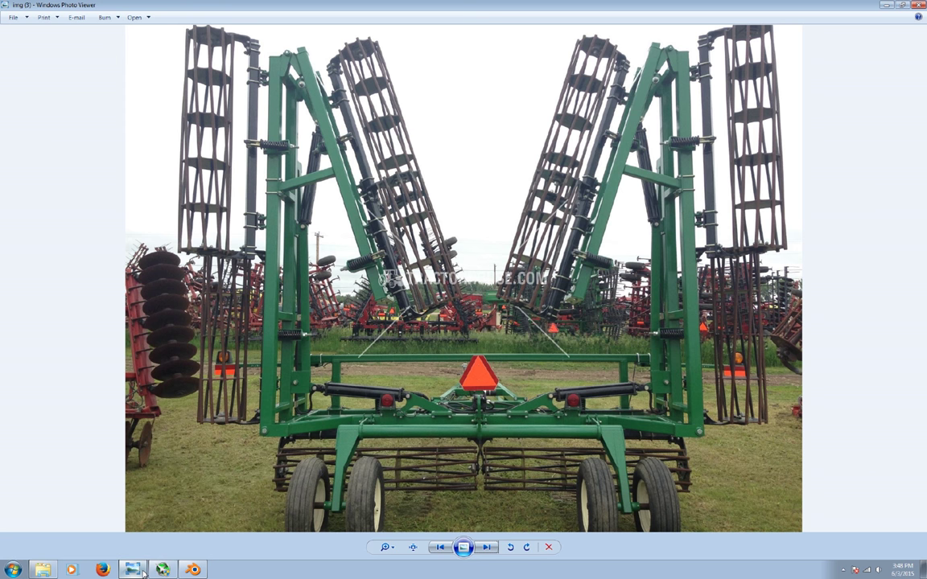
{"action": "left_click", "coordinate": [142, 570]}
{"action": "mouse_move", "coordinate": [307, 471]}
{"action": "middle_mouse_down"}
{"action": "mouse_move", "coordinate": [340, 413]}
{"action": "mouse_move", "coordinate": [324, 437]}
{"action": "mouse_move", "coordinate": [324, 429]}
{"action": "middle_mouse_up"}
Duplicate the crossbar piece and slide the copy 3.235 along X.
{"action": "key", "text": "a"}
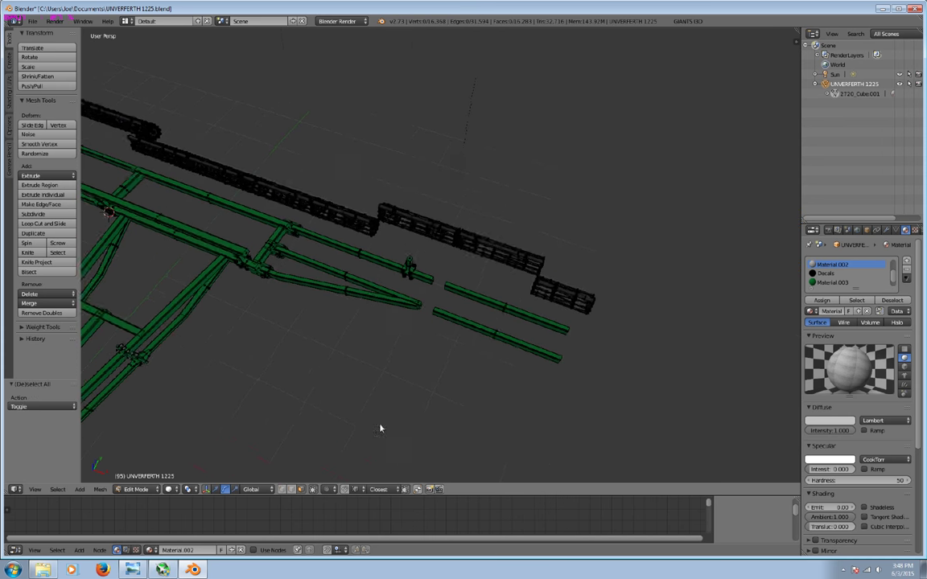
{"action": "scroll", "coordinate": [341, 499], "scroll_direction": "up", "scroll_amount": 3}
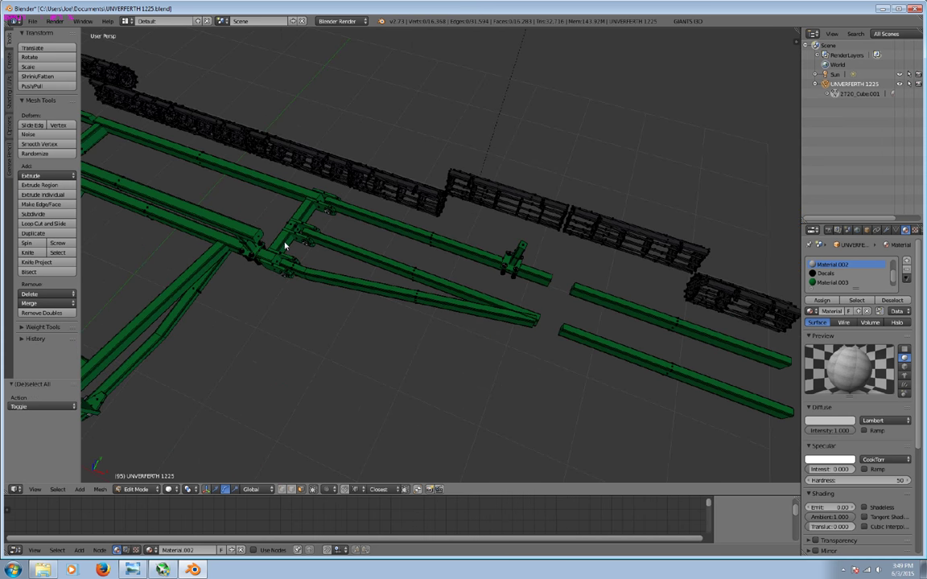
{"action": "key", "text": "k"}
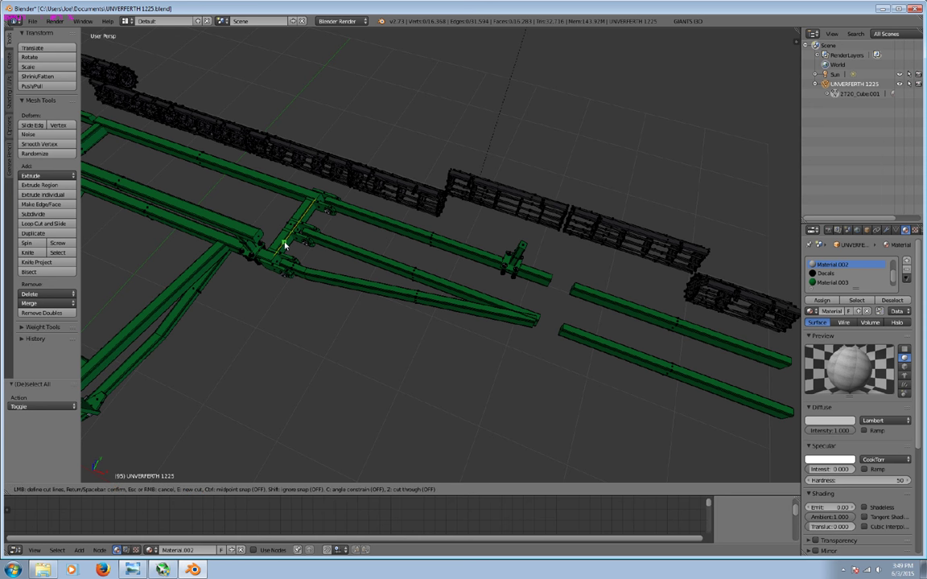
{"action": "key", "text": "Escape"}
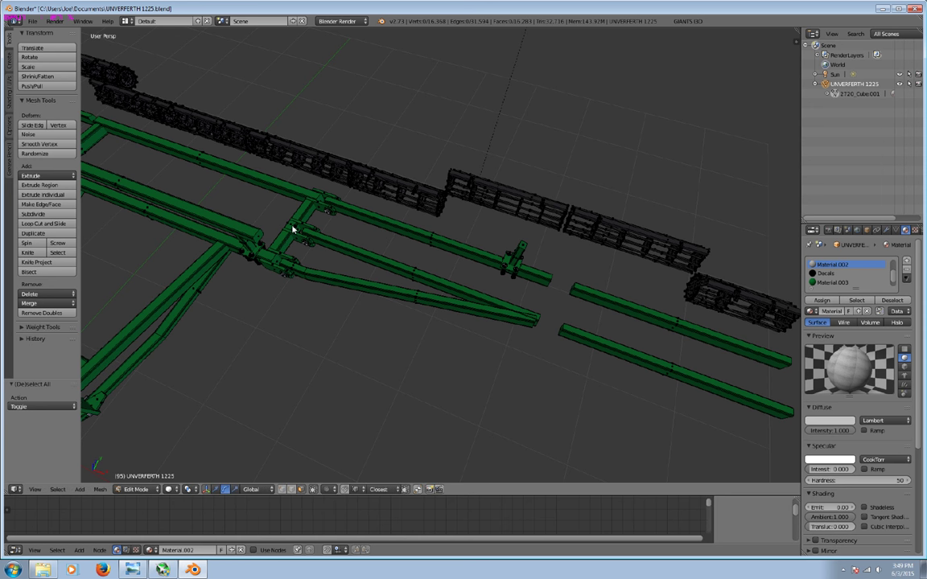
{"action": "key", "text": "l"}
{"action": "key", "text": "shift+d"}
{"action": "right_click", "coordinate": [292, 229]}
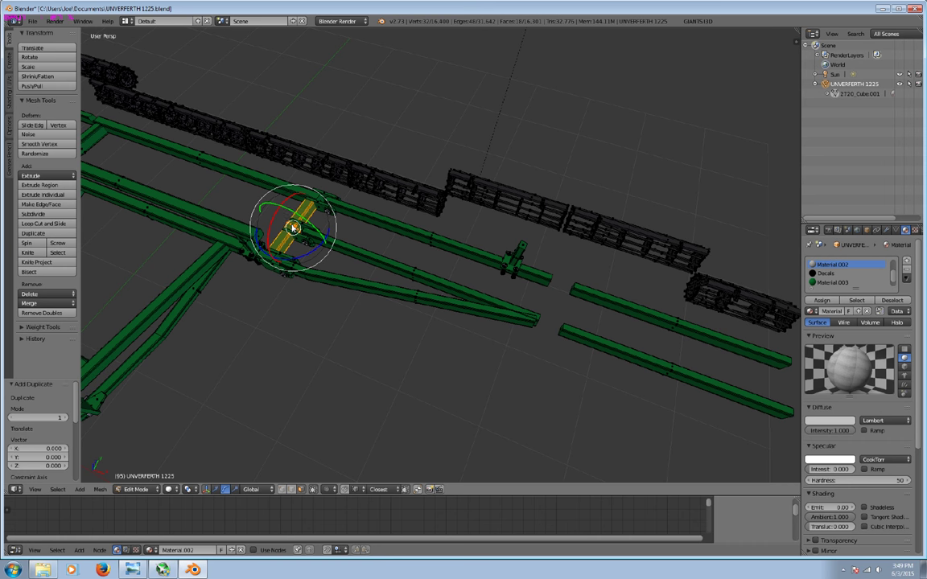
{"action": "left_click", "coordinate": [216, 489]}
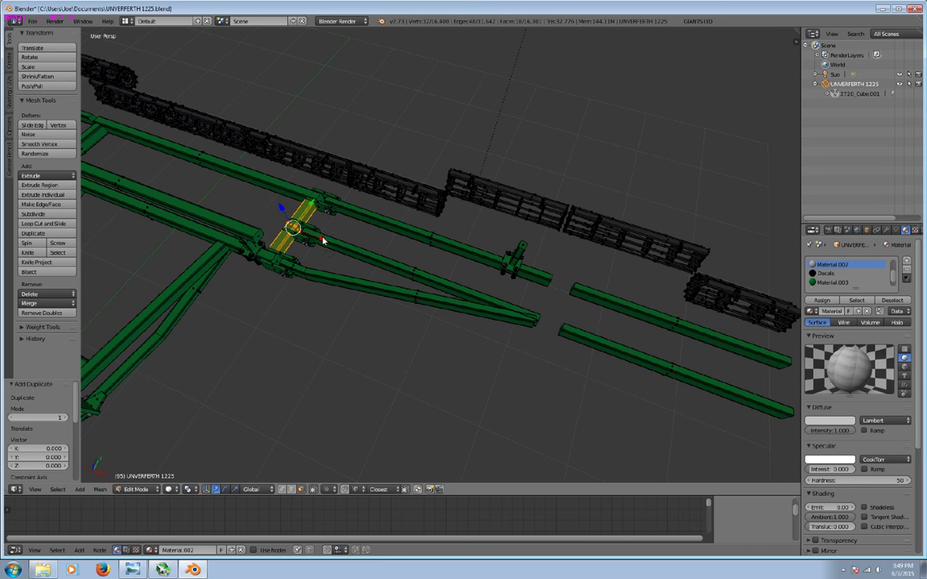
{"action": "left_click_drag", "start_coordinate": [322, 242], "coordinate": [482, 335]}
{"action": "mouse_move", "coordinate": [485, 336]}
{"action": "middle_mouse_down"}
{"action": "mouse_move", "coordinate": [512, 380]}
{"action": "mouse_move", "coordinate": [471, 377]}
{"action": "middle_mouse_up"}
{"action": "scroll", "coordinate": [425, 393], "scroll_direction": "up", "scroll_amount": 2}
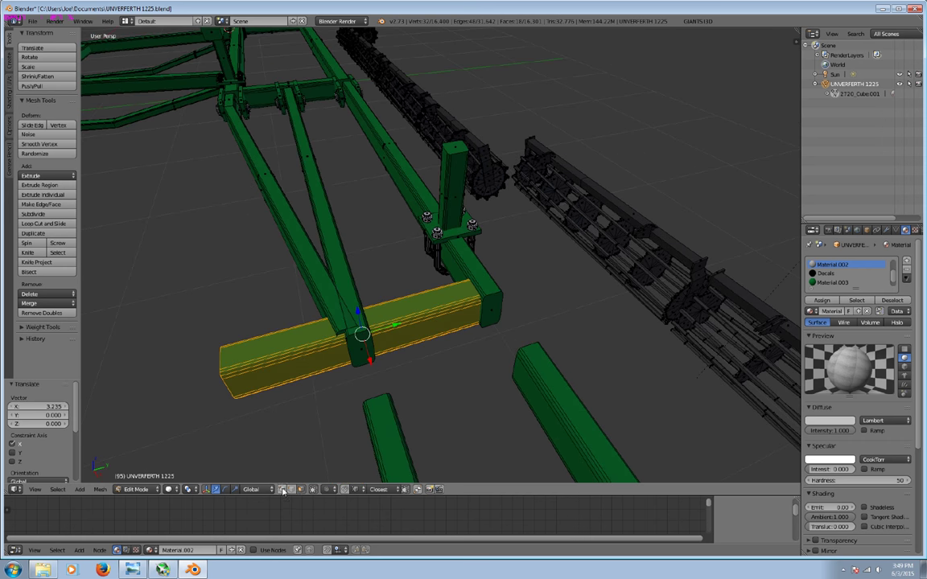
Reposition the copied bar's end along X and 0.021 along Y, then extrude it.
{"action": "left_click", "coordinate": [302, 490]}
{"action": "key", "text": "c"}
{"action": "middle_click_drag", "start_coordinate": [484, 348], "coordinate": [482, 320]}
{"action": "key", "text": "Escape"}
{"action": "key", "text": "g"}
{"action": "key", "text": "x"}
{"action": "left_click", "coordinate": [401, 365]}
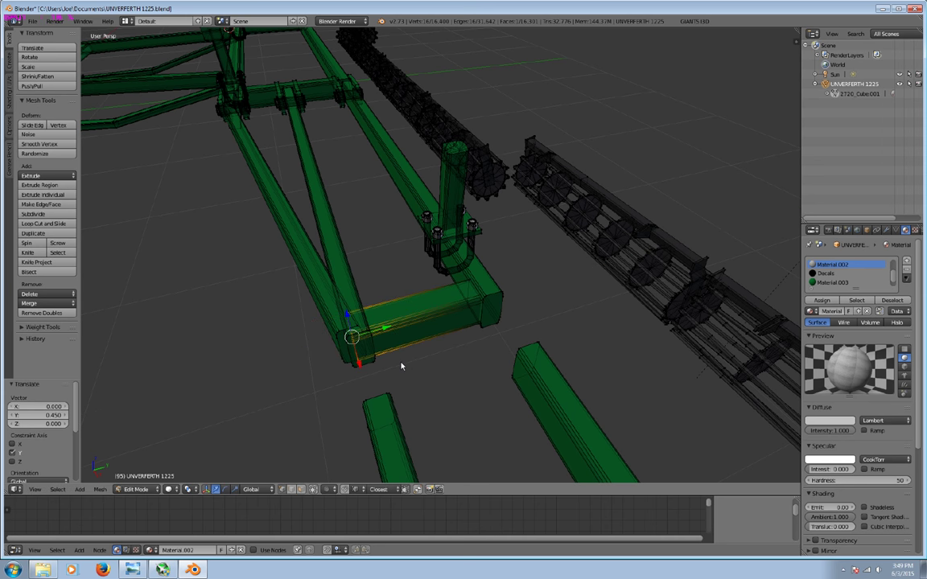
{"action": "key", "text": "g"}
{"action": "key", "text": "y"}
{"action": "left_click", "coordinate": [364, 354]}
{"action": "middle_click_drag", "start_coordinate": [352, 369], "coordinate": [521, 366]}
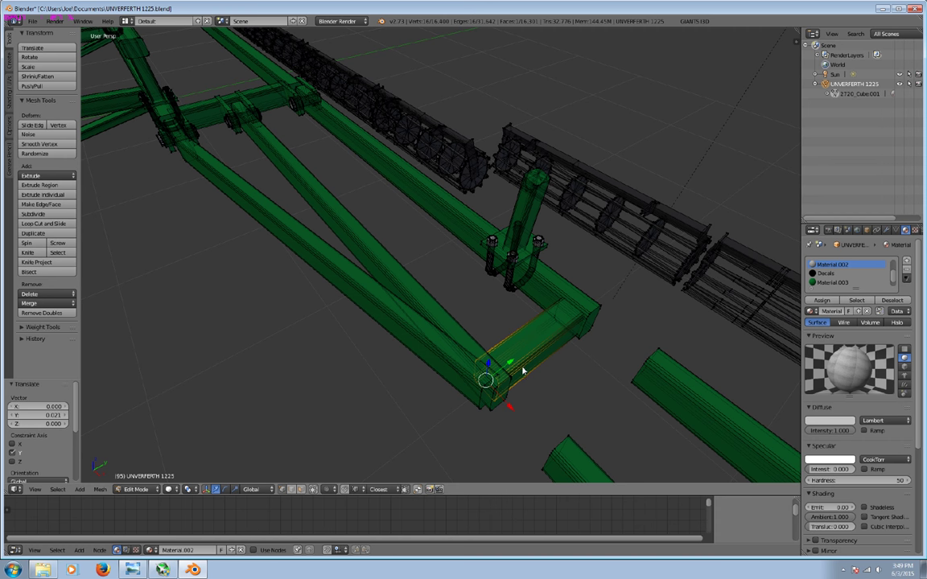
{"action": "key", "text": "e"}
{"action": "left_click", "coordinate": [472, 388]}
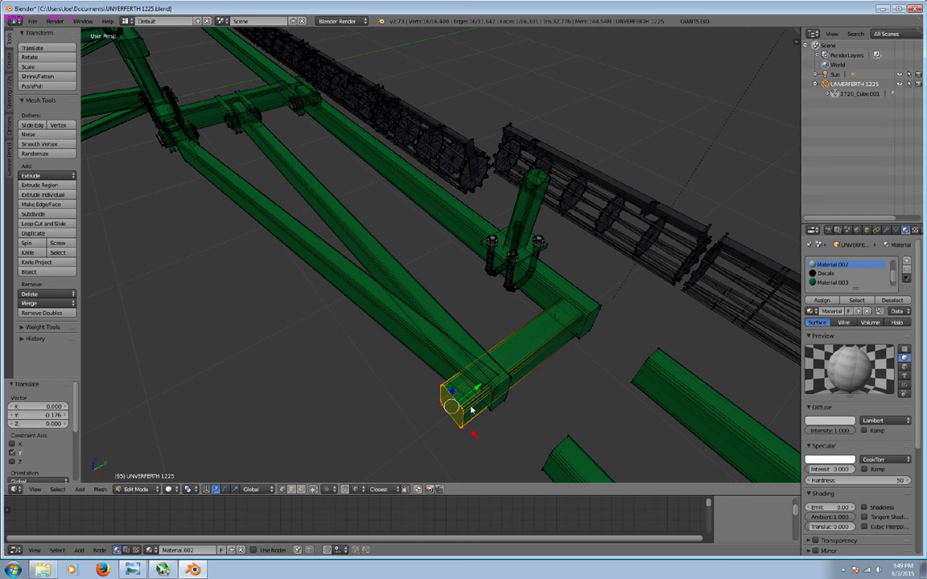
Scale the extended bar to 0.728 and select its lower-left end.
{"action": "key", "text": "a"}
{"action": "key", "text": "l"}
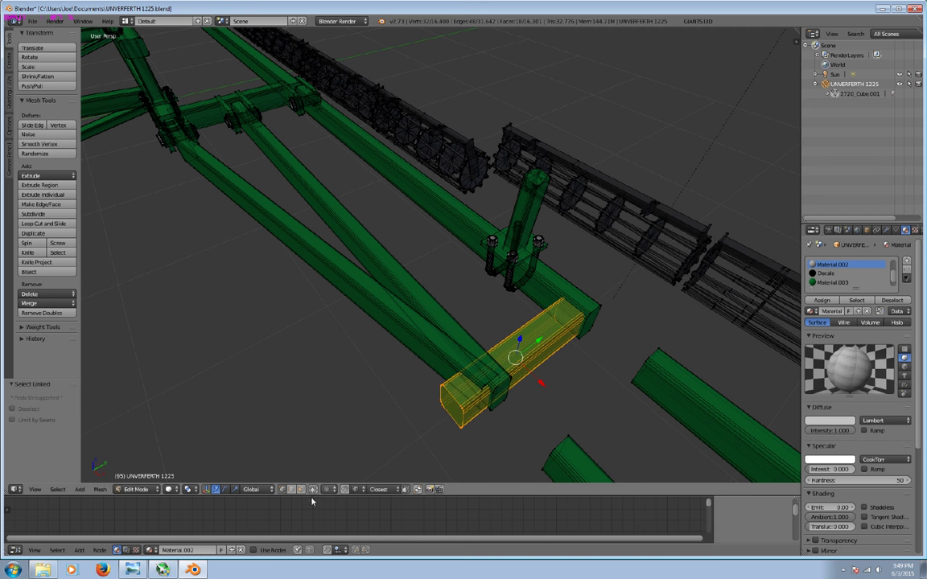
{"action": "key", "text": "s"}
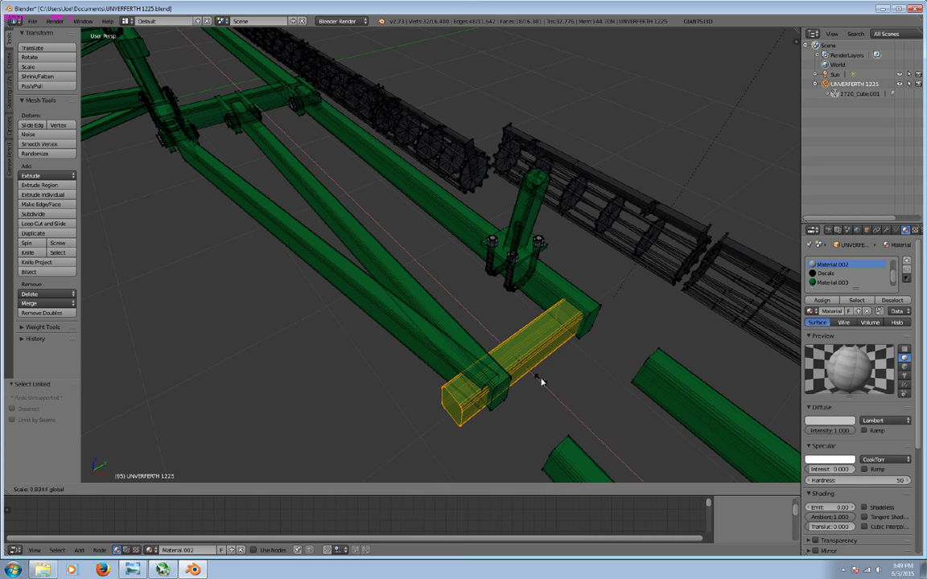
{"action": "left_click", "coordinate": [532, 378]}
{"action": "middle_click_drag", "start_coordinate": [532, 378], "coordinate": [509, 389]}
{"action": "key", "text": "c"}
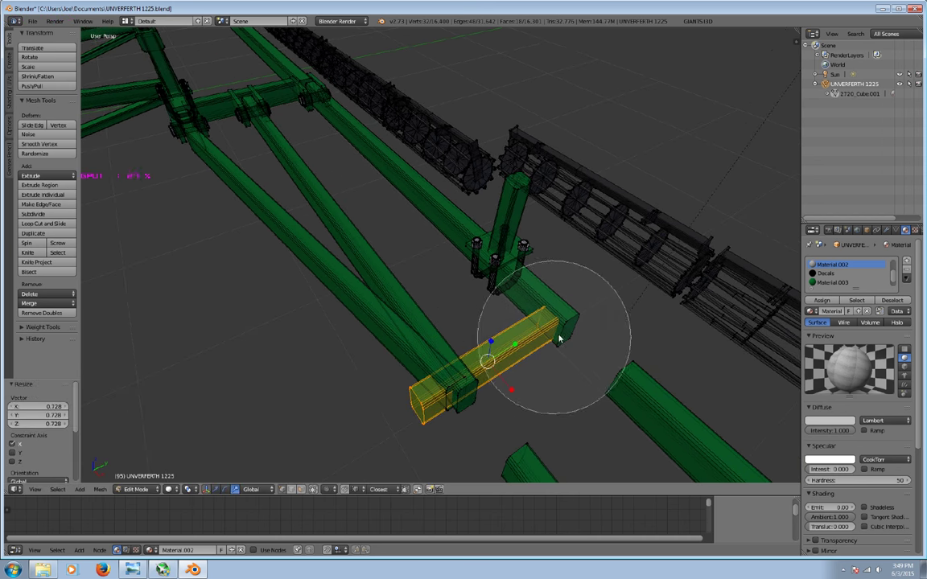
{"action": "middle_click_drag", "start_coordinate": [553, 338], "coordinate": [518, 372]}
{"action": "key", "text": "Escape"}
{"action": "left_click", "coordinate": [216, 490]}
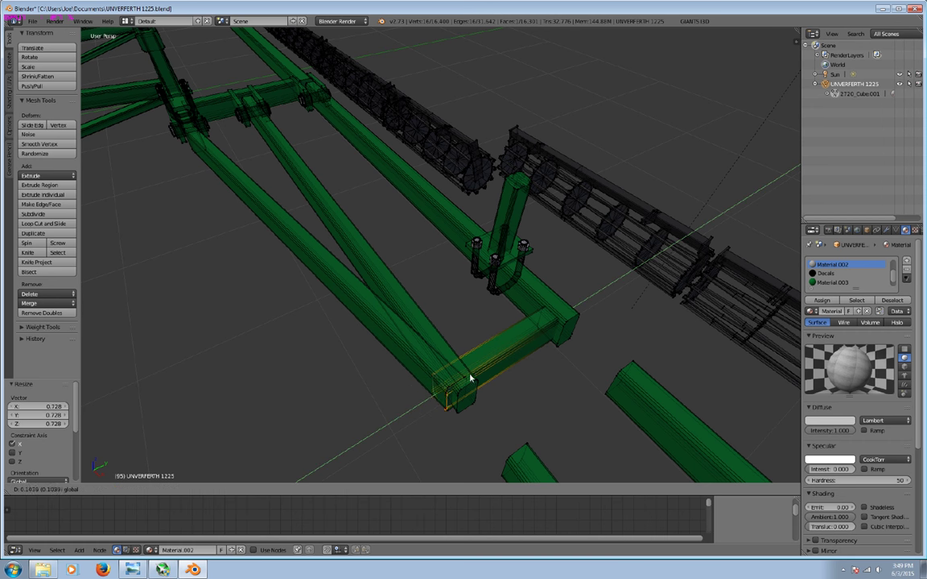
Duplicate the short brace bar and place the copy along X between the beams.
{"action": "key", "text": "a"}
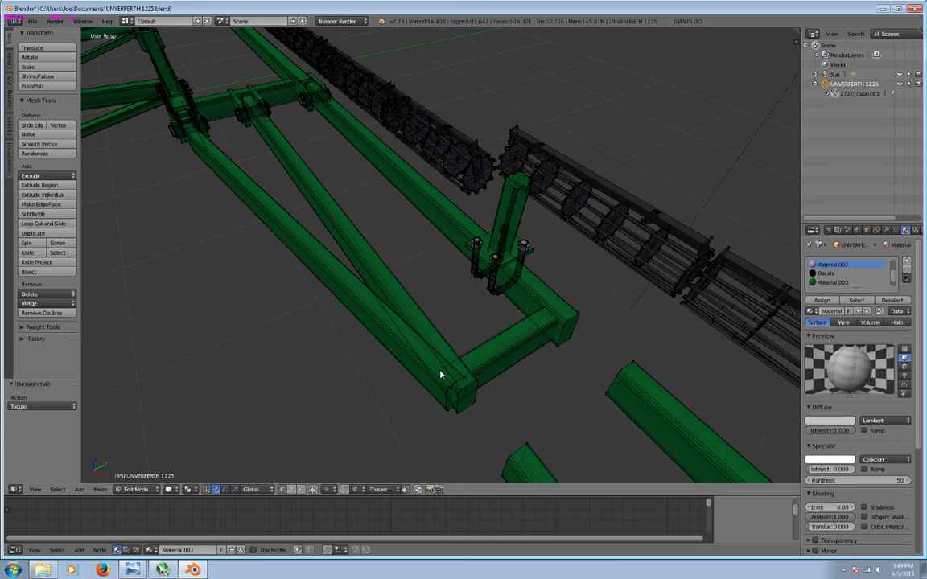
{"action": "key", "text": "l"}
{"action": "middle_click_drag", "start_coordinate": [442, 374], "coordinate": [425, 424]}
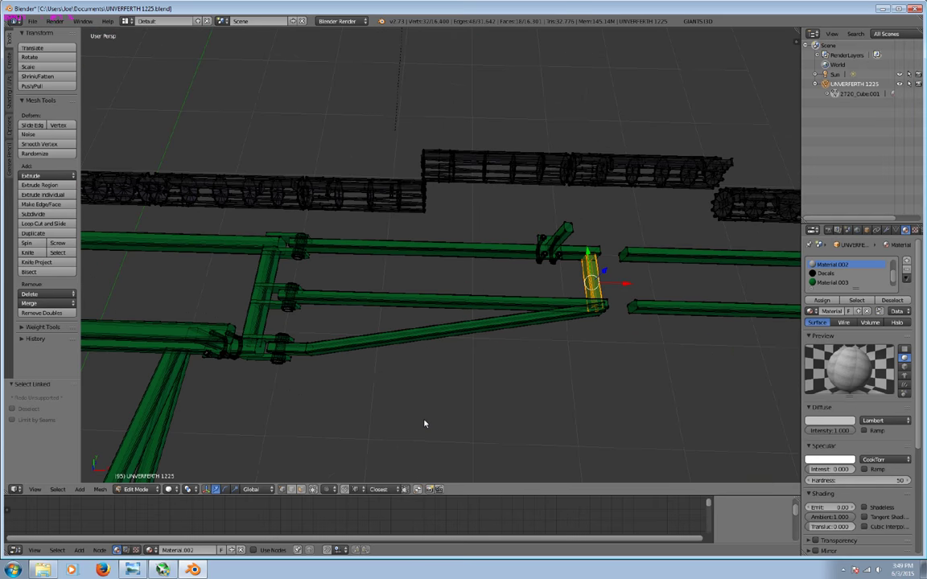
{"action": "key", "text": "shift+d"}
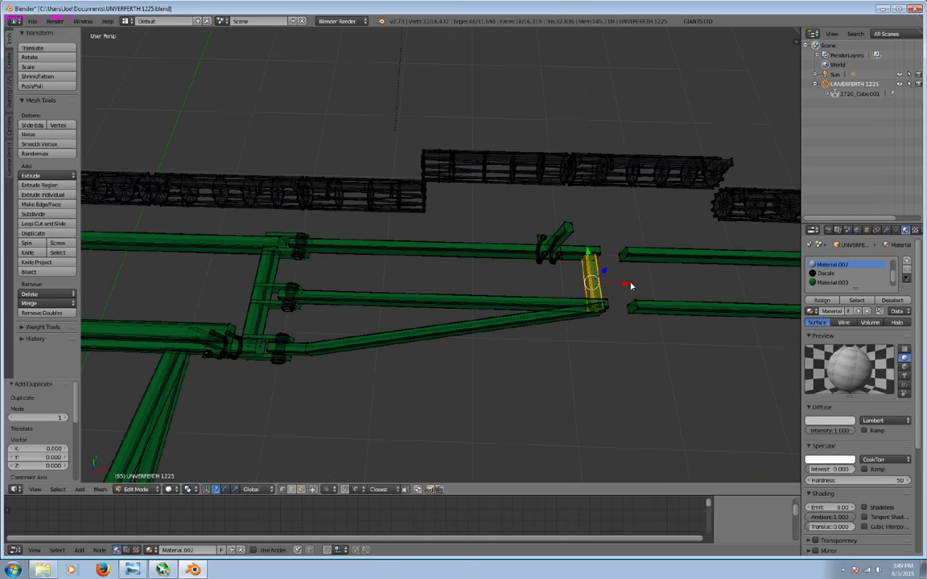
{"action": "key", "text": "x"}
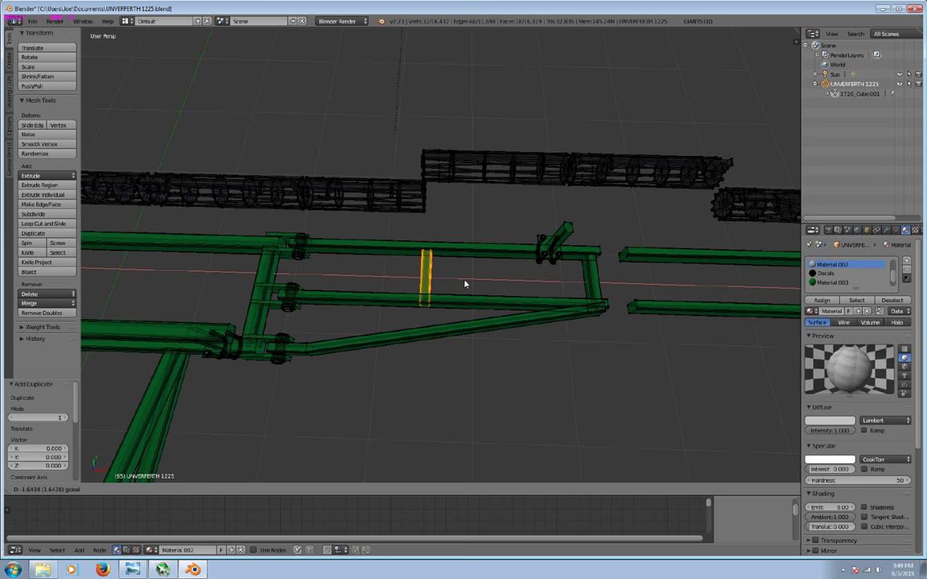
{"action": "left_click", "coordinate": [464, 283]}
{"action": "key", "text": "a"}
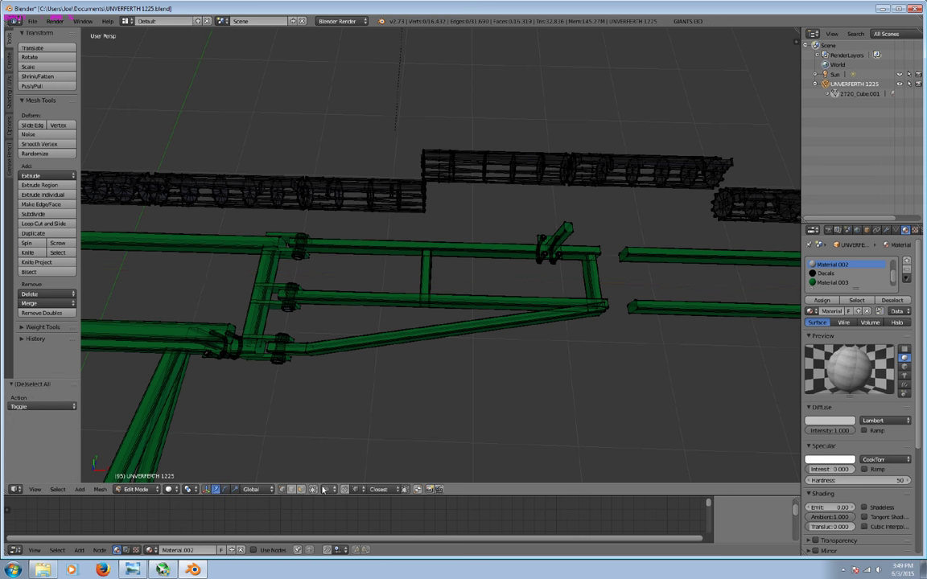
{"action": "mouse_move", "coordinate": [325, 488]}
{"action": "middle_mouse_down"}
{"action": "mouse_move", "coordinate": [401, 337]}
{"action": "mouse_move", "coordinate": [310, 321]}
{"action": "mouse_move", "coordinate": [430, 228]}
{"action": "mouse_move", "coordinate": [436, 359]}
{"action": "mouse_move", "coordinate": [417, 315]}
{"action": "mouse_move", "coordinate": [388, 330]}
{"action": "mouse_move", "coordinate": [405, 352]}
{"action": "mouse_move", "coordinate": [479, 333]}
{"action": "mouse_move", "coordinate": [394, 379]}
{"action": "mouse_move", "coordinate": [581, 325]}
{"action": "mouse_move", "coordinate": [412, 395]}
{"action": "middle_mouse_up"}
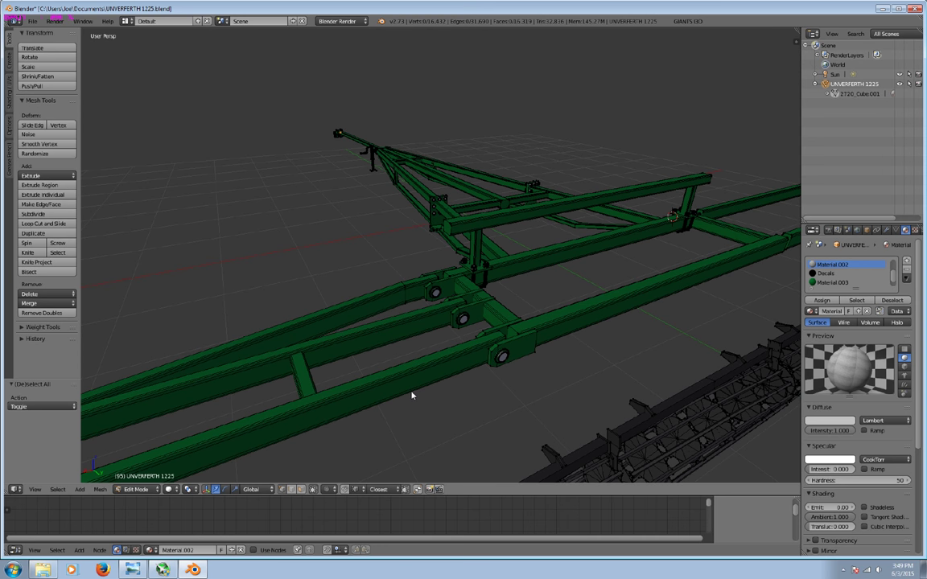
Place the 3D cursor on the green frame.
{"action": "scroll", "coordinate": [463, 382], "scroll_direction": "up", "scroll_amount": 2}
{"action": "scroll", "coordinate": [489, 401], "scroll_direction": "up", "scroll_amount": 1}
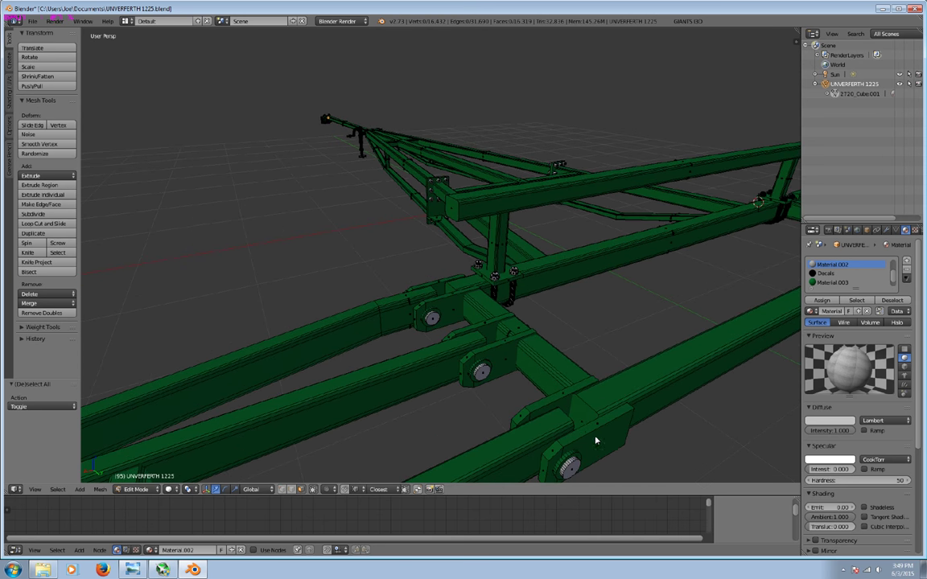
{"action": "left_click", "coordinate": [581, 433]}
{"action": "key", "text": "c"}
{"action": "key", "text": "Escape"}
Duplicate the plate and position the copy beside the post, raised 0.070 on Z.
{"action": "key", "text": "l"}
{"action": "mouse_move", "coordinate": [575, 441]}
{"action": "middle_mouse_down"}
{"action": "mouse_move", "coordinate": [557, 446]}
{"action": "mouse_move", "coordinate": [459, 356]}
{"action": "middle_mouse_up"}
{"action": "key", "text": "shift+d"}
{"action": "key", "text": "Escape"}
{"action": "left_click_drag", "start_coordinate": [467, 350], "coordinate": [157, 420]}
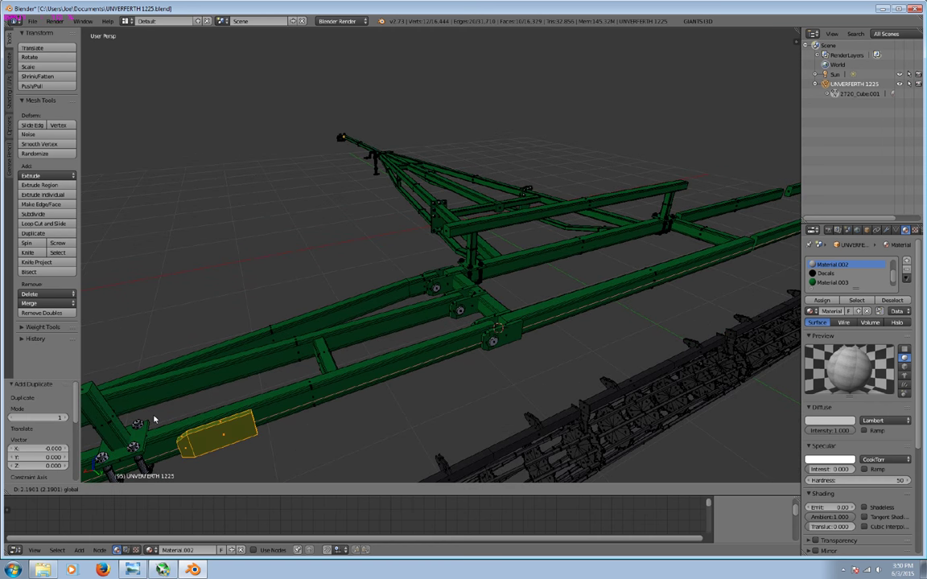
{"action": "mouse_move", "coordinate": [233, 385]}
{"action": "middle_mouse_down"}
{"action": "mouse_move", "coordinate": [434, 296]}
{"action": "mouse_move", "coordinate": [541, 339]}
{"action": "middle_mouse_up"}
{"action": "mouse_move", "coordinate": [540, 340]}
{"action": "left_mouse_down"}
{"action": "mouse_move", "coordinate": [480, 390]}
{"action": "mouse_move", "coordinate": [509, 372]}
{"action": "left_mouse_up"}
{"action": "left_click_drag", "start_coordinate": [490, 337], "coordinate": [482, 306]}
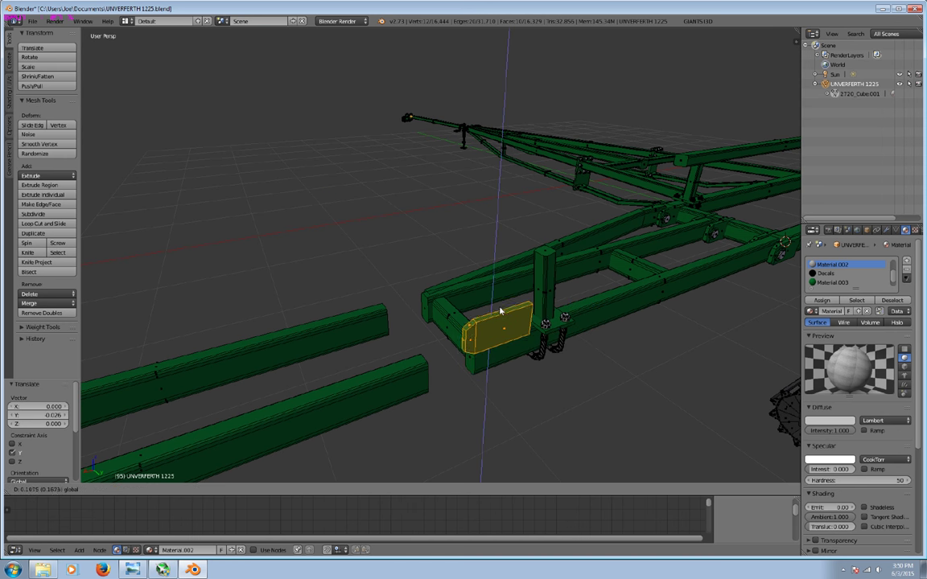
{"action": "mouse_move", "coordinate": [482, 305]}
{"action": "middle_mouse_down"}
{"action": "mouse_move", "coordinate": [499, 328]}
{"action": "mouse_move", "coordinate": [451, 360]}
{"action": "mouse_move", "coordinate": [459, 337]}
{"action": "mouse_move", "coordinate": [438, 271]}
{"action": "middle_mouse_up"}
{"action": "key", "text": "g"}
{"action": "key", "text": "z"}
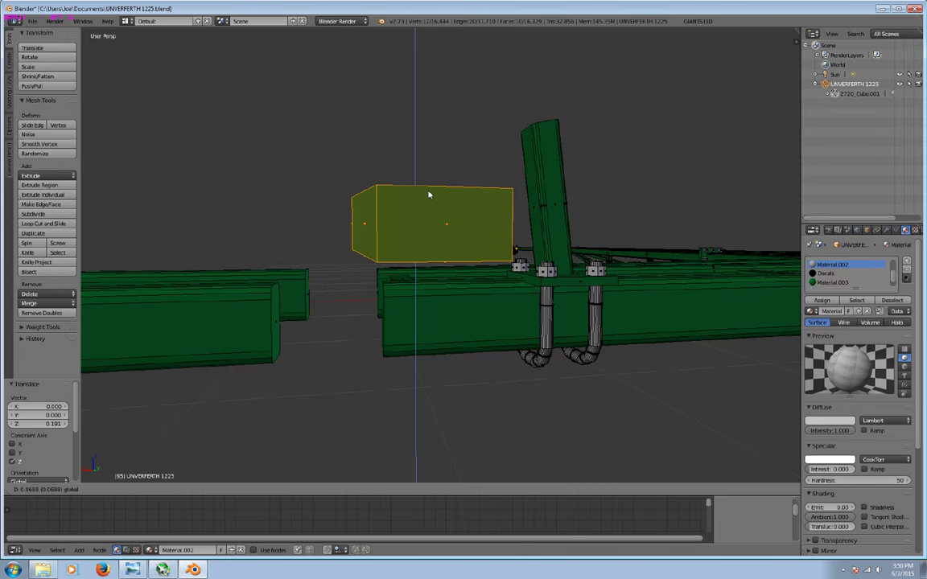
{"action": "left_click", "coordinate": [428, 195]}
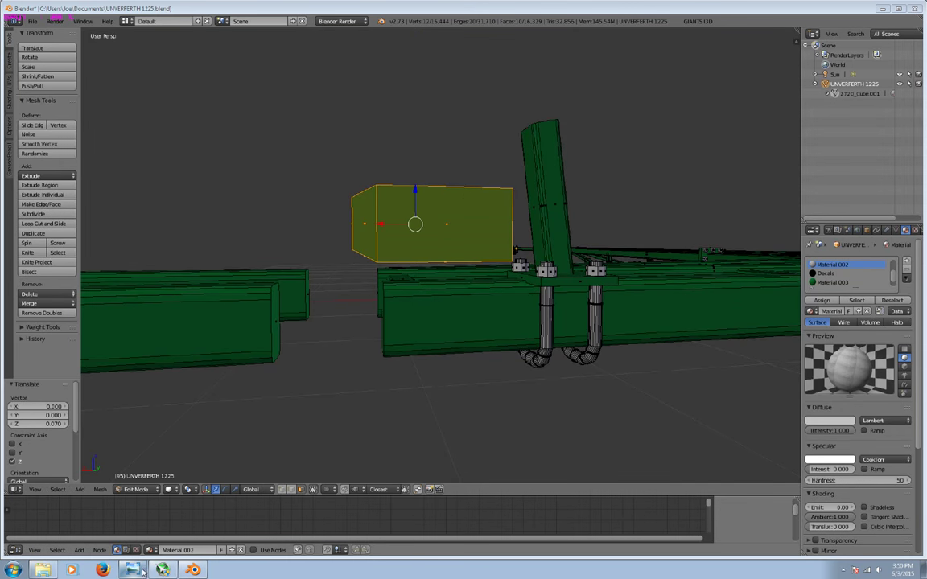
Check the reference photo and tilt the plate copy -14.2° about Y.
{"action": "left_click", "coordinate": [133, 570]}
{"action": "mouse_move", "coordinate": [193, 569]}
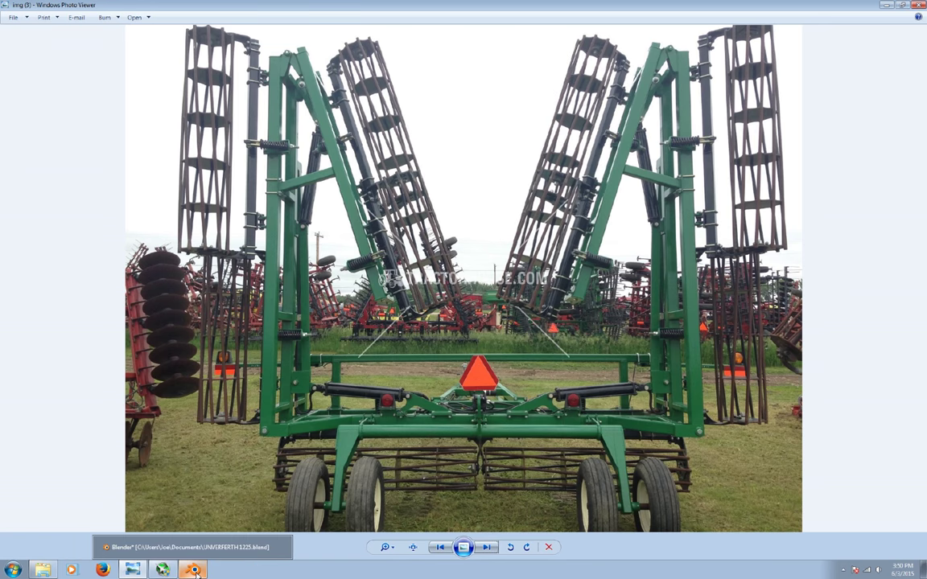
{"action": "left_click", "coordinate": [194, 570]}
{"action": "middle_click_drag", "start_coordinate": [368, 355], "coordinate": [359, 373]}
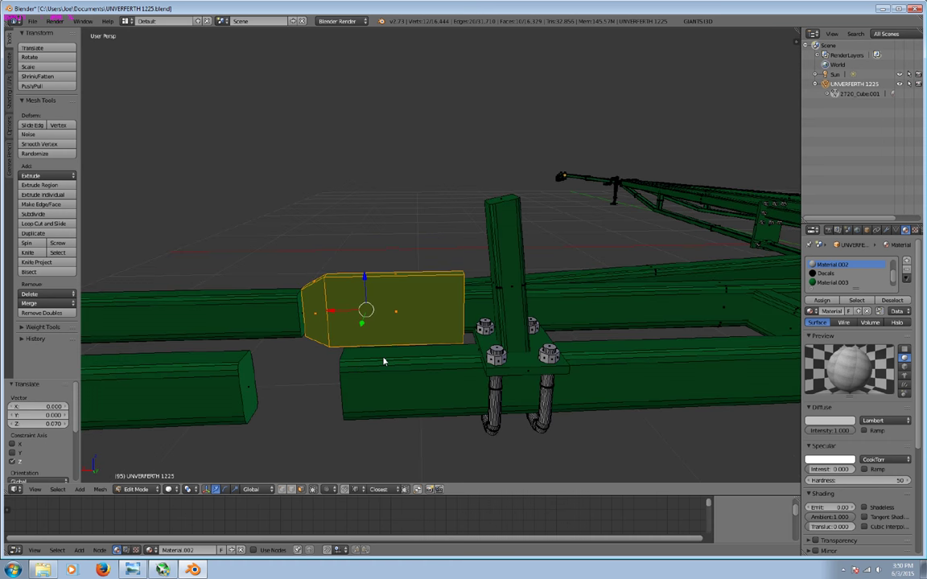
{"action": "left_click", "coordinate": [225, 489]}
{"action": "left_click_drag", "start_coordinate": [386, 286], "coordinate": [392, 292]}
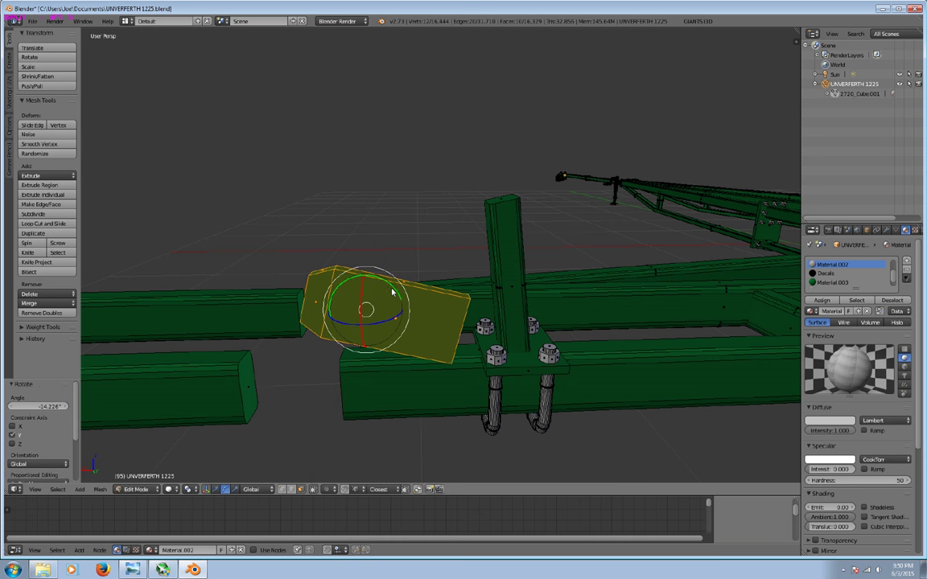
Add two edge loop cuts across the tilted plate, sliding the second toward the end.
{"action": "key", "text": "a"}
{"action": "scroll", "coordinate": [408, 314], "scroll_direction": "up", "scroll_amount": 5}
{"action": "scroll", "coordinate": [418, 297], "scroll_direction": "down", "scroll_amount": 1}
{"action": "scroll", "coordinate": [418, 304], "scroll_direction": "down", "scroll_amount": 2}
{"action": "left_click", "coordinate": [59, 228]}
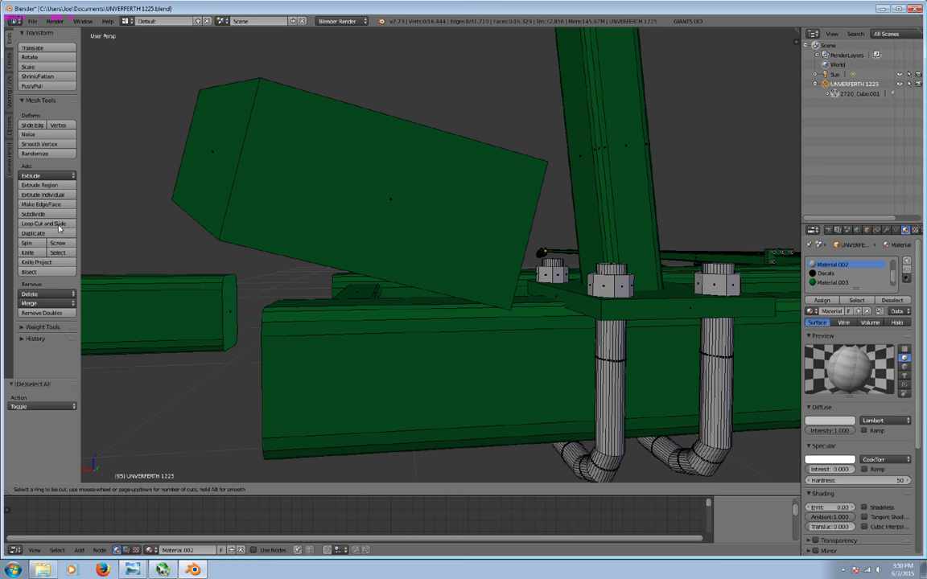
{"action": "left_click", "coordinate": [313, 255]}
{"action": "right_click", "coordinate": [313, 256]}
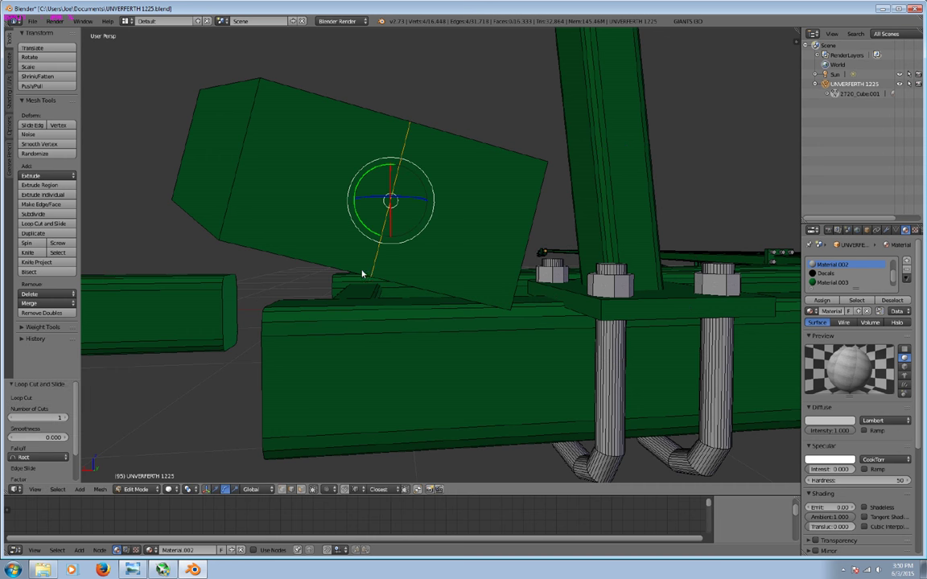
{"action": "left_click", "coordinate": [43, 224]}
{"action": "left_click", "coordinate": [293, 253]}
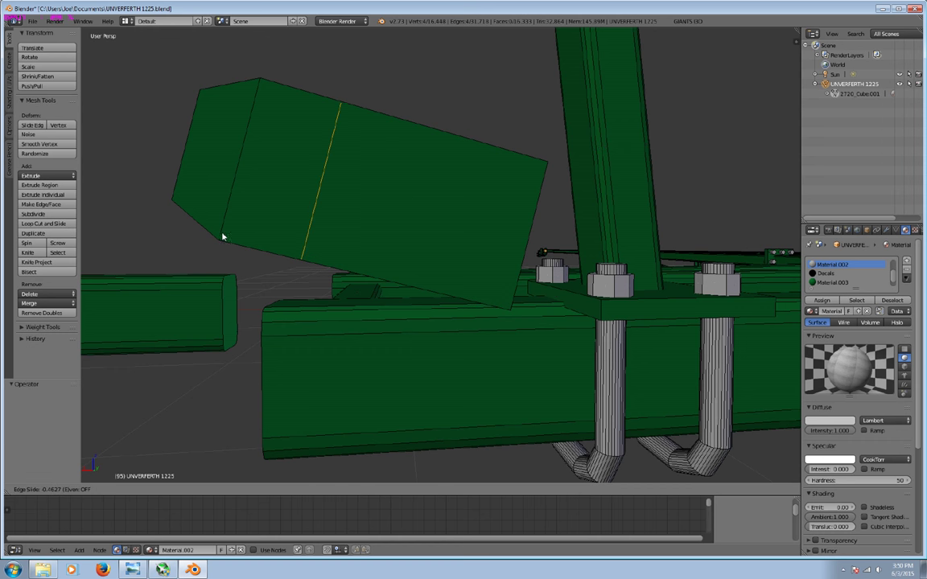
{"action": "left_click", "coordinate": [199, 219]}
Lower an edge on the plate's underside by 0.030 along Z.
{"action": "key", "text": "a"}
{"action": "mouse_move", "coordinate": [228, 206]}
{"action": "middle_mouse_down"}
{"action": "mouse_move", "coordinate": [265, 210]}
{"action": "mouse_move", "coordinate": [276, 197]}
{"action": "middle_mouse_up"}
{"action": "key", "text": "c"}
{"action": "scroll", "coordinate": [383, 138], "scroll_direction": "up", "scroll_amount": 5}
{"action": "left_click", "coordinate": [407, 111]}
{"action": "right_click", "coordinate": [407, 110]}
{"action": "key", "text": "g"}
{"action": "key", "text": "z"}
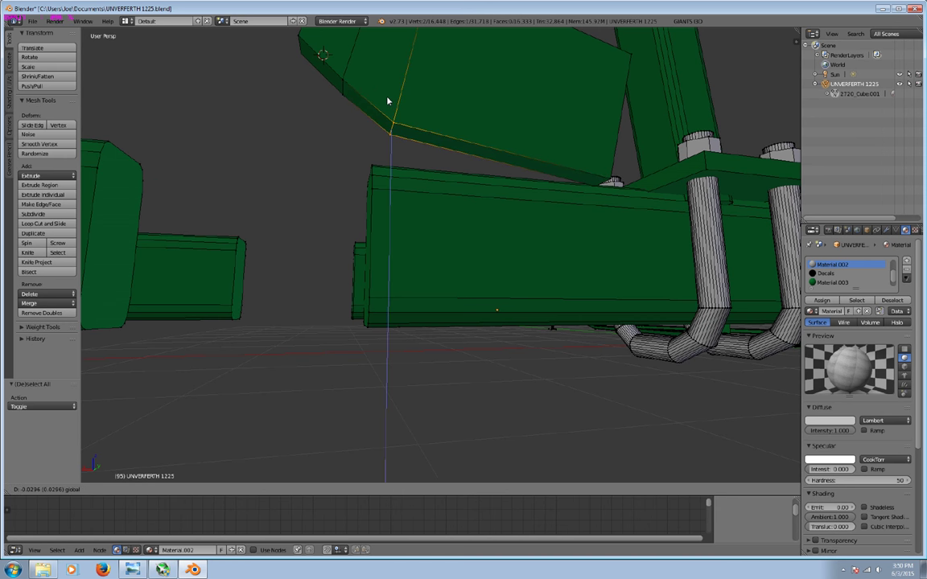
{"action": "left_click", "coordinate": [387, 97]}
{"action": "middle_click_drag", "start_coordinate": [387, 97], "coordinate": [380, 109]}
Move a second plate edge along Z to a new height.
{"action": "key", "text": "g"}
{"action": "key", "text": "z"}
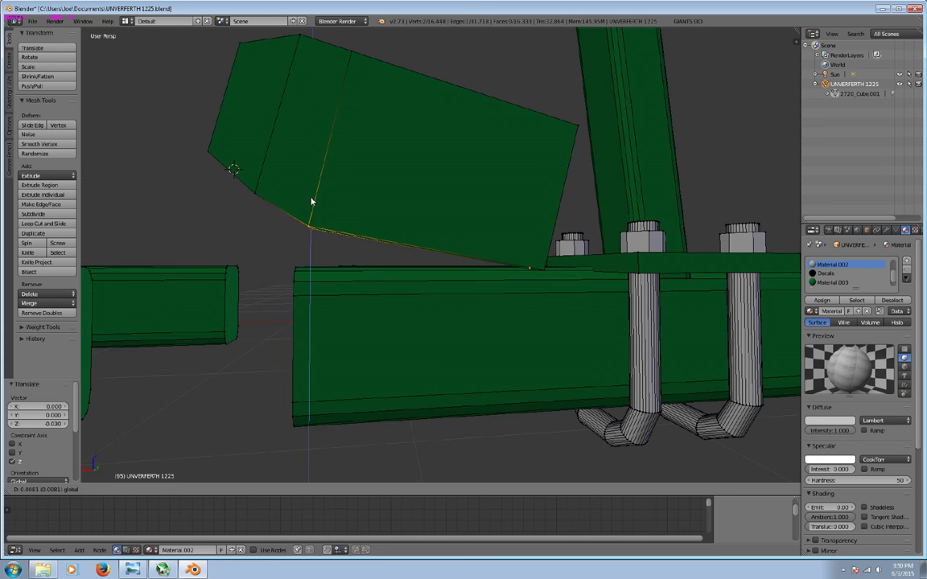
{"action": "left_click", "coordinate": [312, 201]}
{"action": "key", "text": "a"}
{"action": "middle_click_drag", "start_coordinate": [386, 213], "coordinate": [378, 237]}
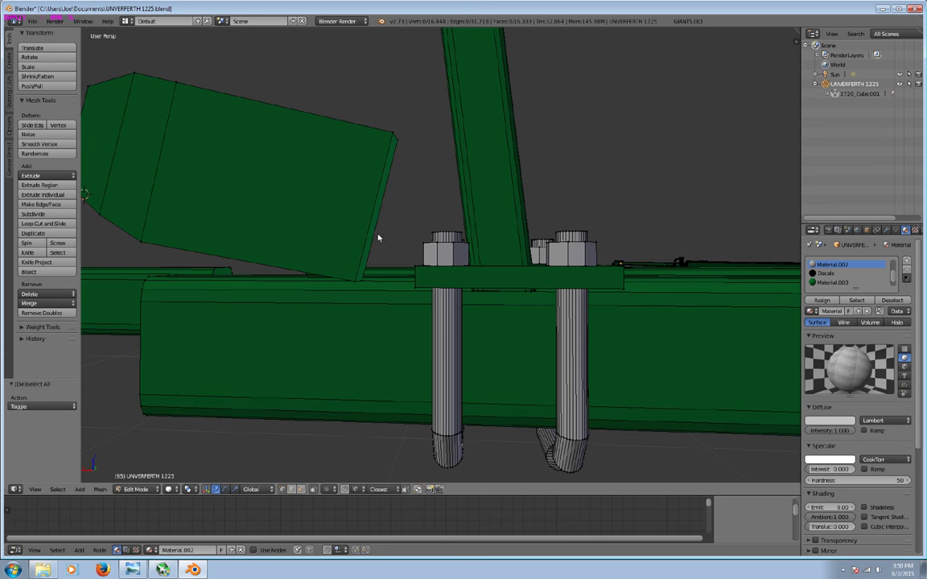
Isolate the bracket's lower right edge and raise it along Z.
{"action": "key", "text": "l"}
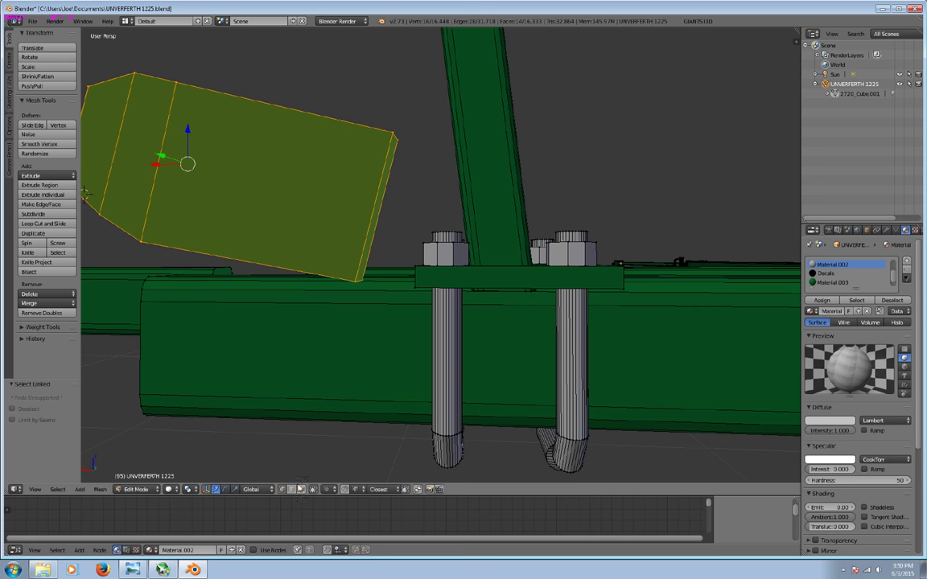
{"action": "scroll", "coordinate": [300, 388], "scroll_direction": "down", "scroll_amount": 3}
{"action": "key", "text": "c"}
{"action": "mouse_move", "coordinate": [244, 197]}
{"action": "middle_mouse_down"}
{"action": "mouse_move", "coordinate": [270, 159]}
{"action": "mouse_move", "coordinate": [413, 182]}
{"action": "middle_mouse_up"}
{"action": "key", "text": "Escape"}
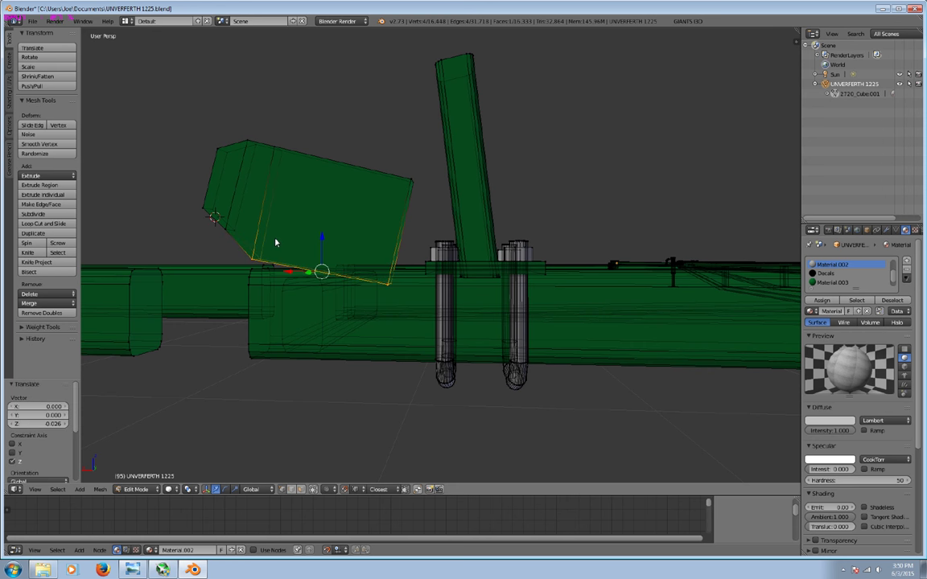
{"action": "key", "text": "c"}
{"action": "middle_click_drag", "start_coordinate": [318, 257], "coordinate": [259, 252]}
{"action": "key", "text": "Escape"}
{"action": "left_click_drag", "start_coordinate": [389, 240], "coordinate": [383, 211]}
Taper the bracket by moving its top-right vertex along X.
{"action": "key", "text": "c"}
{"action": "left_click", "coordinate": [392, 189]}
{"action": "key", "text": "Escape"}
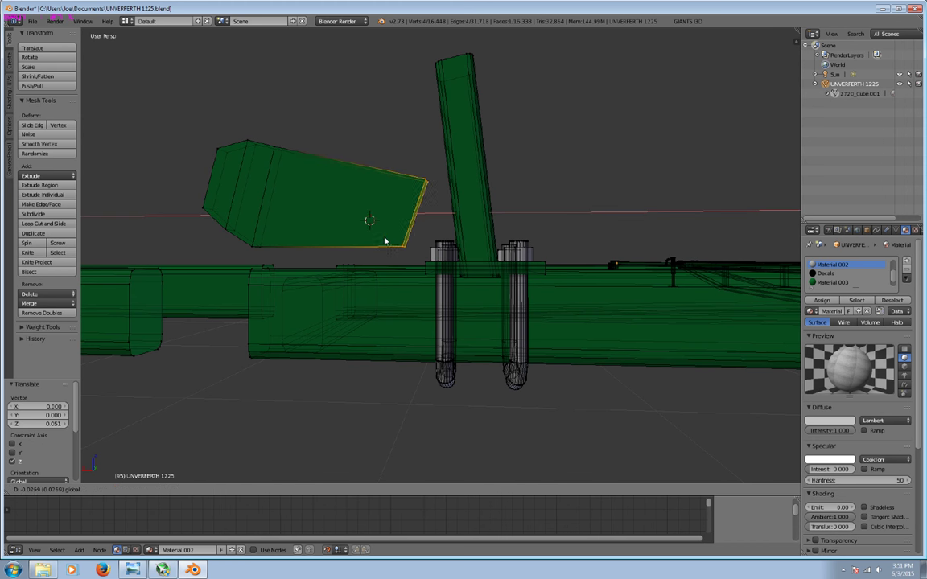
{"action": "key", "text": "x"}
{"action": "left_click", "coordinate": [383, 259]}
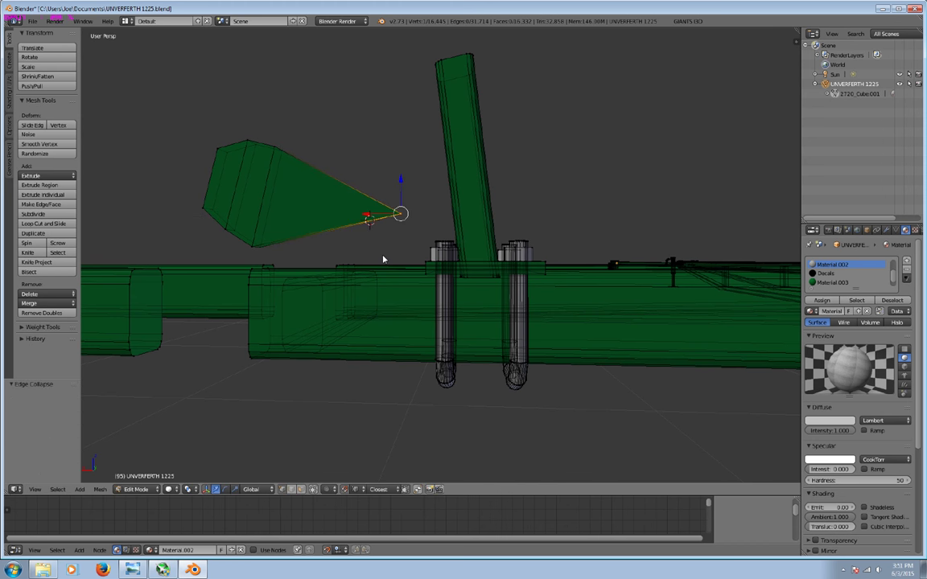
{"action": "key", "text": "ctrl+z"}
{"action": "key", "text": "c"}
{"action": "middle_click", "coordinate": [383, 254]}
{"action": "key", "text": "Escape"}
{"action": "key", "text": "g"}
{"action": "key", "text": "x"}
{"action": "left_click", "coordinate": [388, 242]}
{"action": "middle_click_drag", "start_coordinate": [388, 242], "coordinate": [399, 250]}
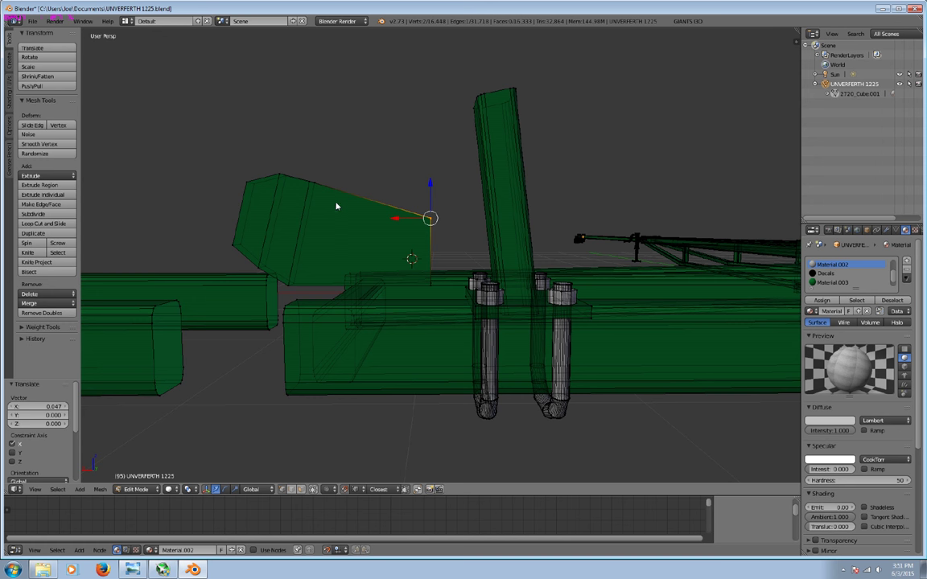
Shrink the whole bracket vertically and to 0.896 along X with the scale gizmo.
{"action": "key", "text": "a"}
{"action": "key", "text": "l"}
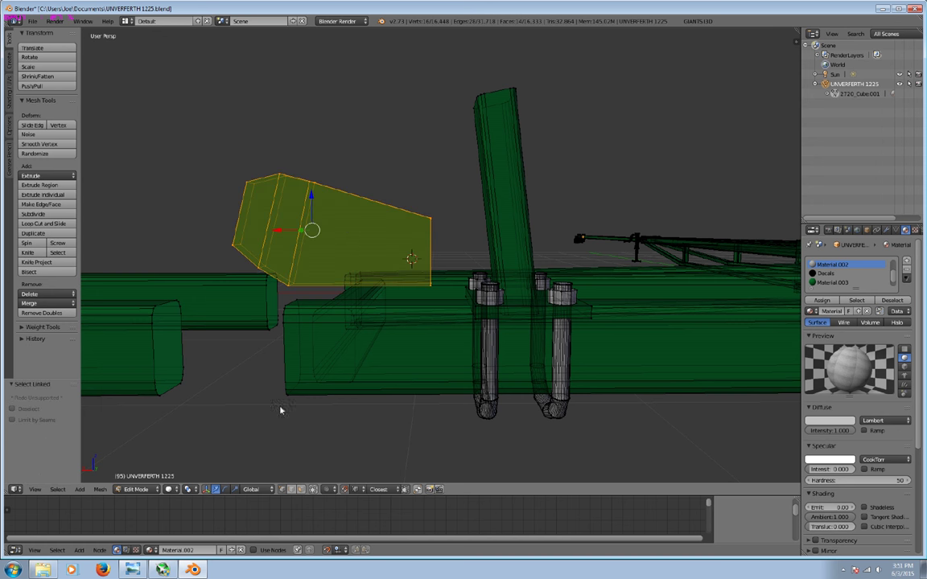
{"action": "key", "text": "ctrl+alt+s"}
{"action": "left_click_drag", "start_coordinate": [311, 197], "coordinate": [309, 204]}
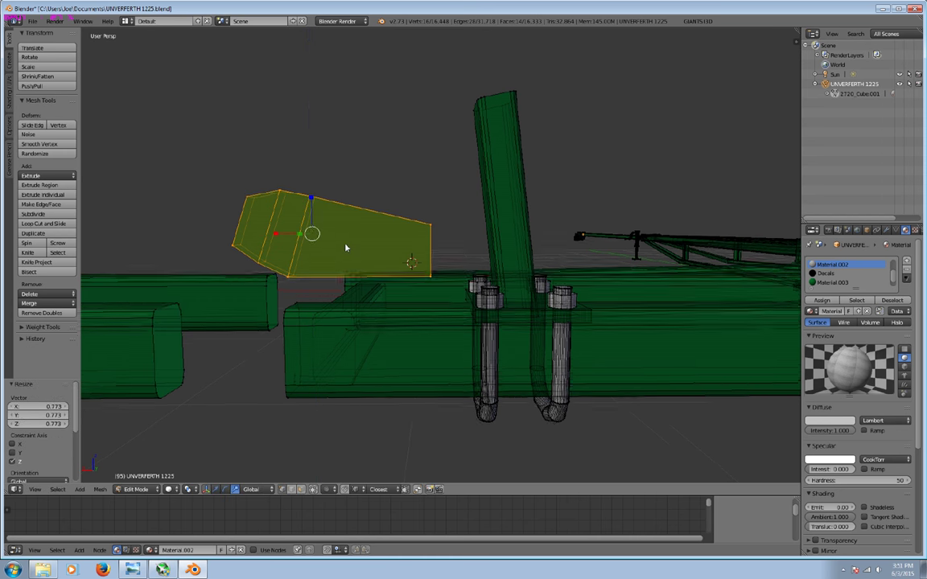
{"action": "middle_click_drag", "start_coordinate": [345, 248], "coordinate": [347, 248]}
{"action": "left_click_drag", "start_coordinate": [309, 241], "coordinate": [313, 242]}
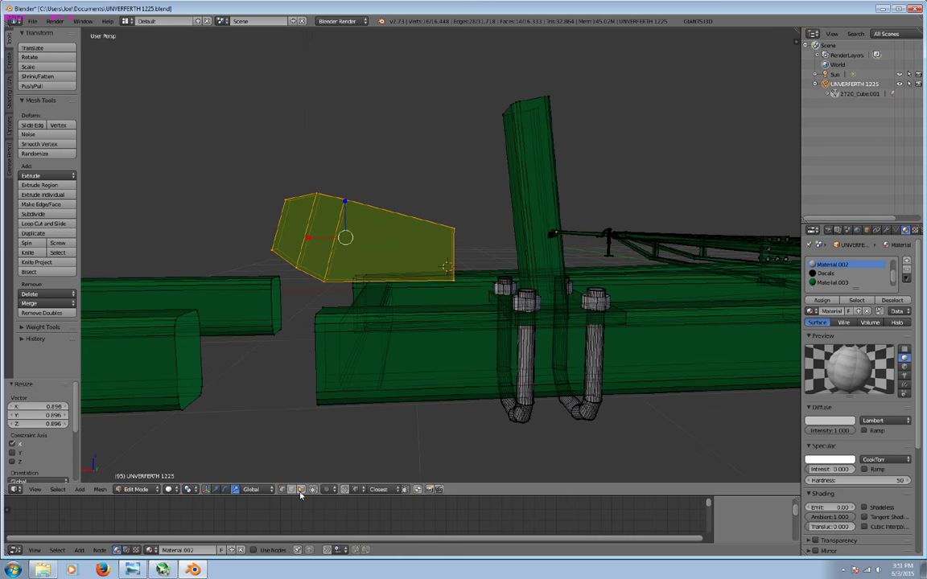
Switch to opaque solid view and lower the bracket 0.081 onto the beam.
{"action": "left_click", "coordinate": [313, 489]}
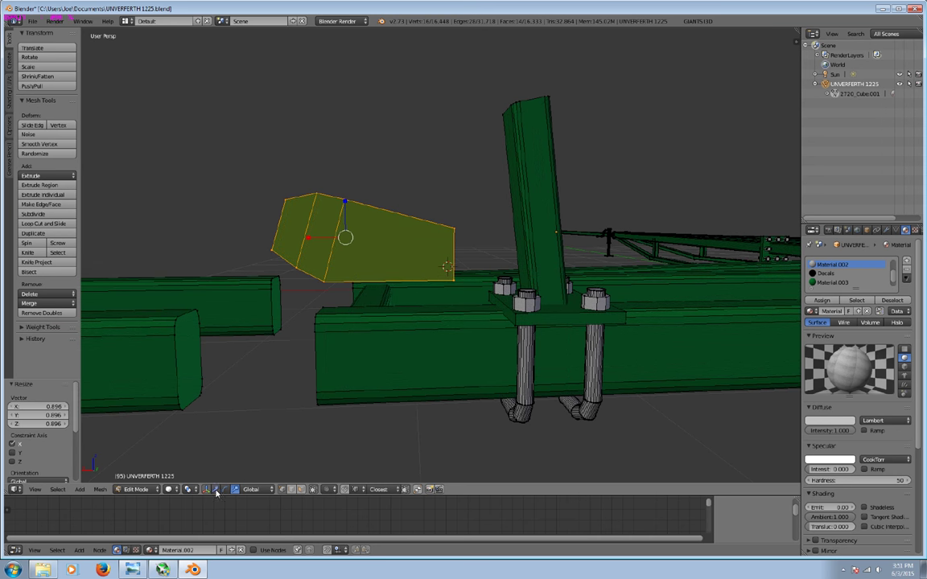
{"action": "left_click_drag", "start_coordinate": [344, 202], "coordinate": [342, 254]}
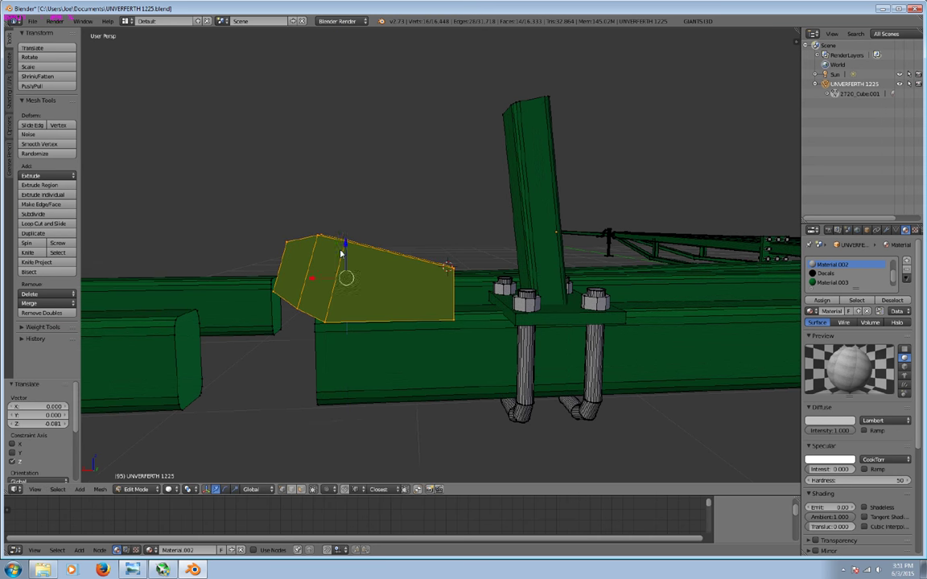
{"action": "scroll", "coordinate": [341, 254], "scroll_direction": "down", "scroll_amount": 3}
{"action": "mouse_move", "coordinate": [395, 271]}
{"action": "middle_mouse_down"}
{"action": "mouse_move", "coordinate": [391, 255]}
{"action": "mouse_move", "coordinate": [488, 300]}
{"action": "mouse_move", "coordinate": [467, 335]}
{"action": "middle_mouse_up"}
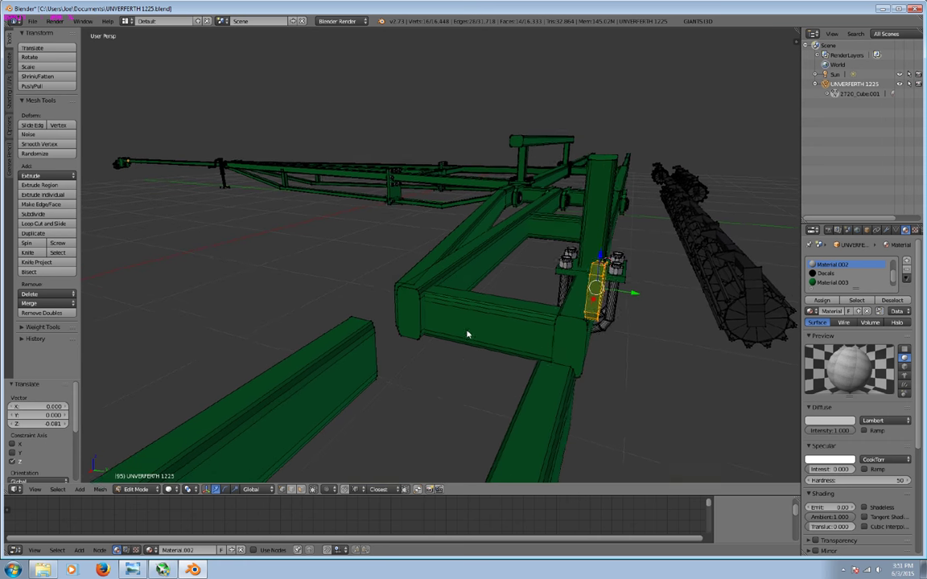
Reposition the side plate along Z and Y, checking it against the reference photo.
{"action": "scroll", "coordinate": [577, 399], "scroll_direction": "up", "scroll_amount": 3}
{"action": "mouse_move", "coordinate": [577, 399]}
{"action": "middle_mouse_down"}
{"action": "mouse_move", "coordinate": [589, 337]}
{"action": "mouse_move", "coordinate": [627, 253]}
{"action": "middle_mouse_up"}
{"action": "key", "text": "g"}
{"action": "key", "text": "z"}
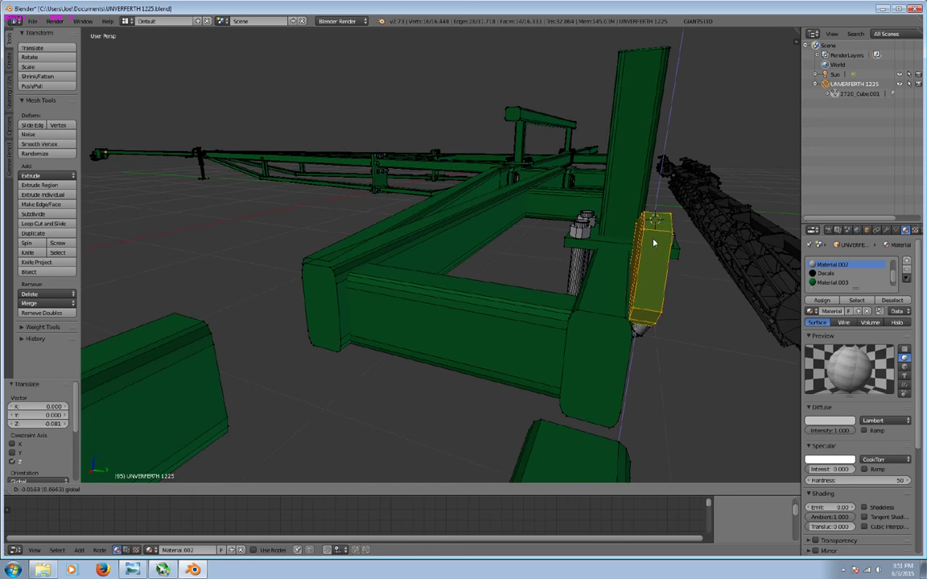
{"action": "left_click", "coordinate": [653, 254]}
{"action": "left_click_drag", "start_coordinate": [680, 280], "coordinate": [679, 273]}
{"action": "left_click", "coordinate": [137, 569]}
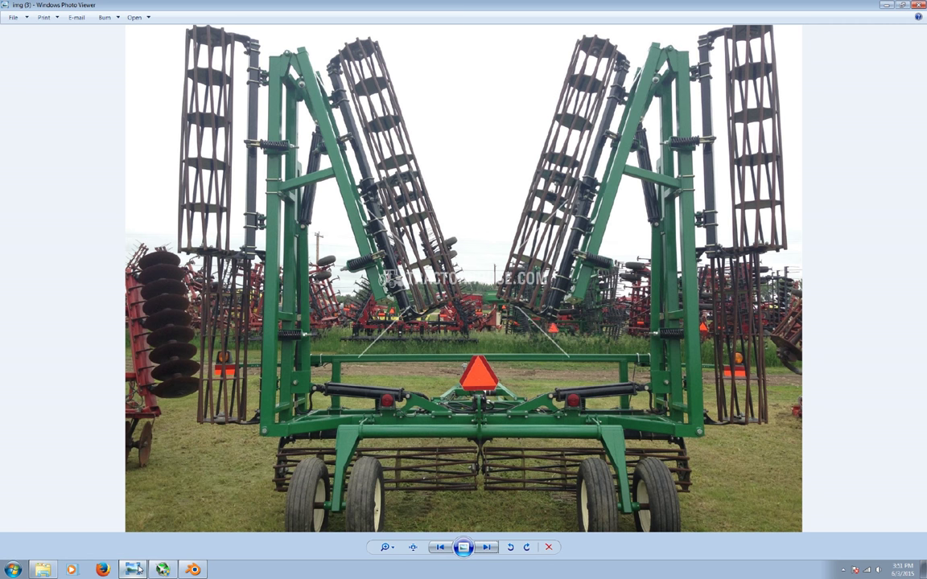
{"action": "left_click", "coordinate": [138, 569]}
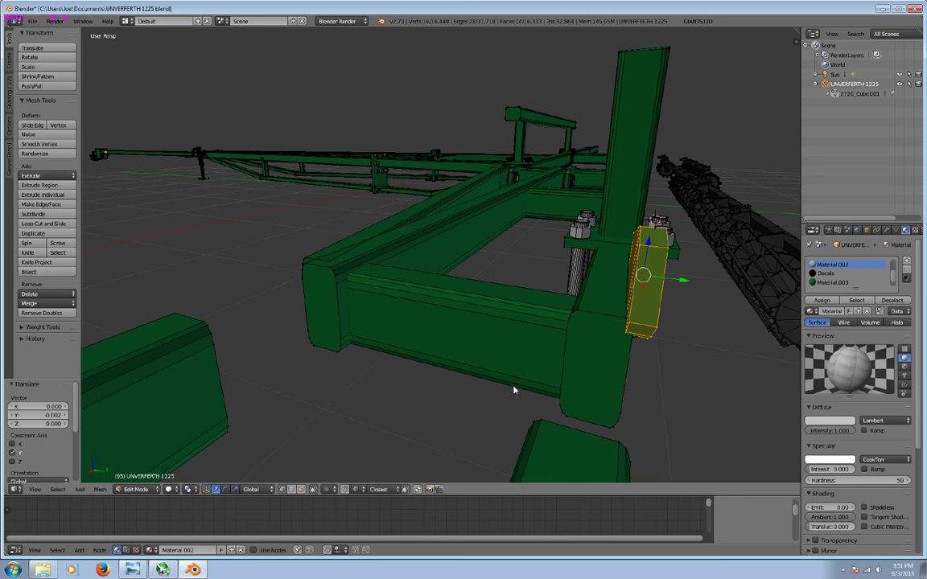
{"action": "mouse_move", "coordinate": [568, 384]}
{"action": "middle_mouse_down"}
{"action": "mouse_move", "coordinate": [504, 378]}
{"action": "mouse_move", "coordinate": [584, 383]}
{"action": "middle_mouse_up"}
{"action": "mouse_move", "coordinate": [565, 342]}
{"action": "middle_mouse_down"}
{"action": "mouse_move", "coordinate": [513, 327]}
{"action": "mouse_move", "coordinate": [438, 344]}
{"action": "middle_mouse_up"}
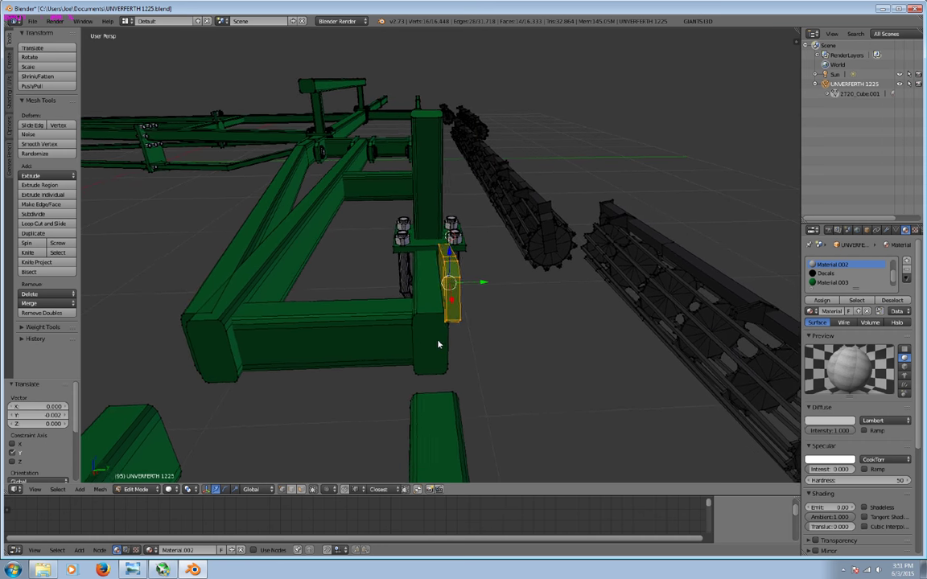
{"action": "scroll", "coordinate": [438, 344], "scroll_direction": "up", "scroll_amount": 2}
{"action": "left_click_drag", "start_coordinate": [482, 298], "coordinate": [487, 305]}
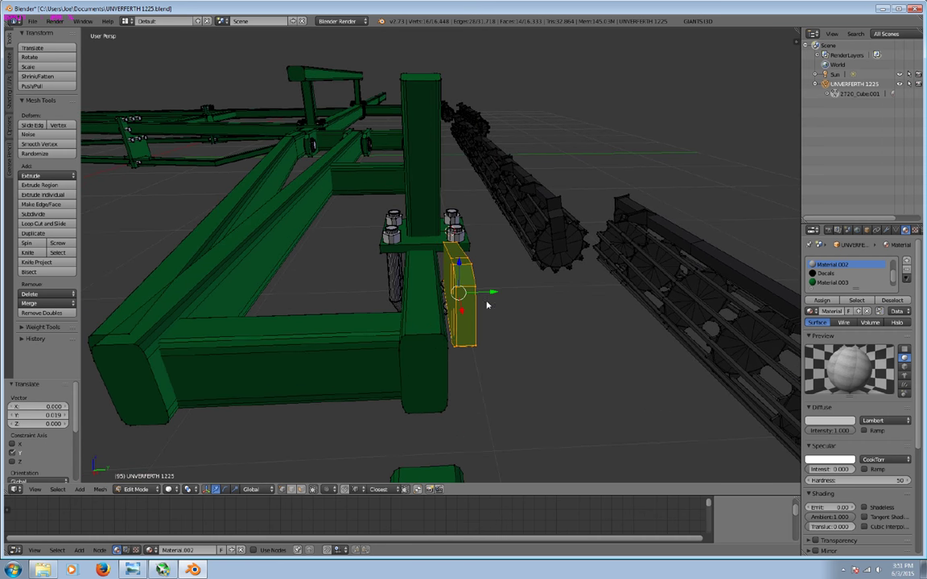
Duplicate the side plate onto the post's other side and widen the beam end along Y.
{"action": "key", "text": "shift+d"}
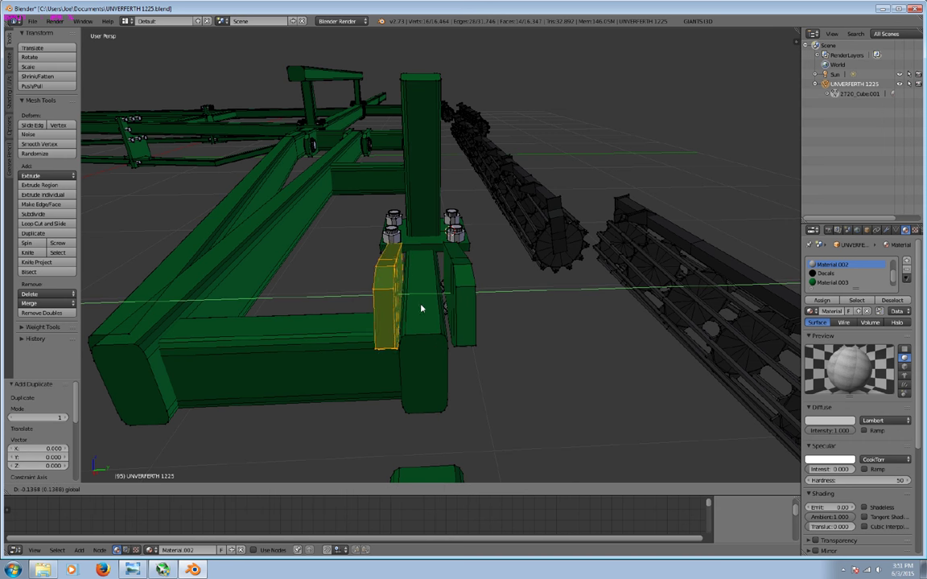
{"action": "left_click", "coordinate": [416, 310]}
{"action": "key", "text": "a"}
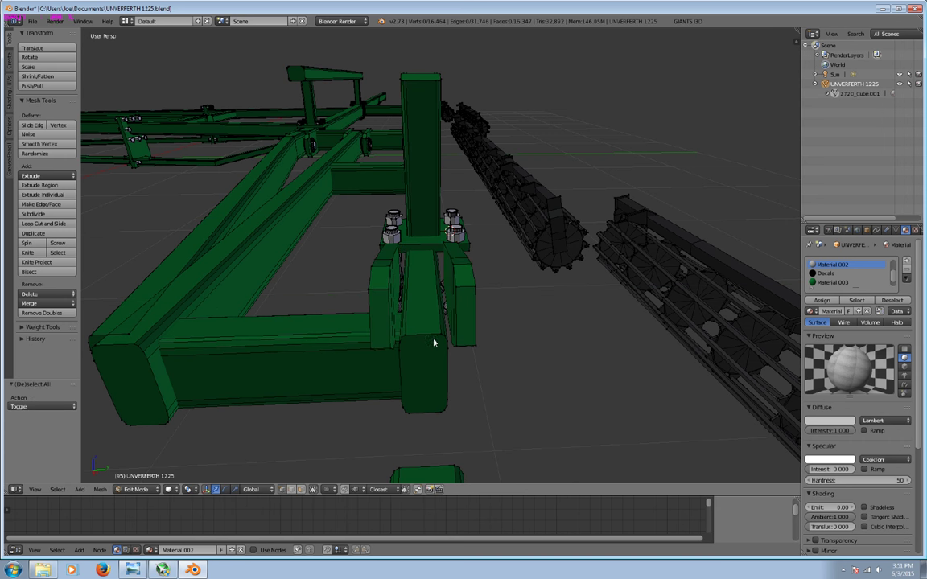
{"action": "key", "text": "l"}
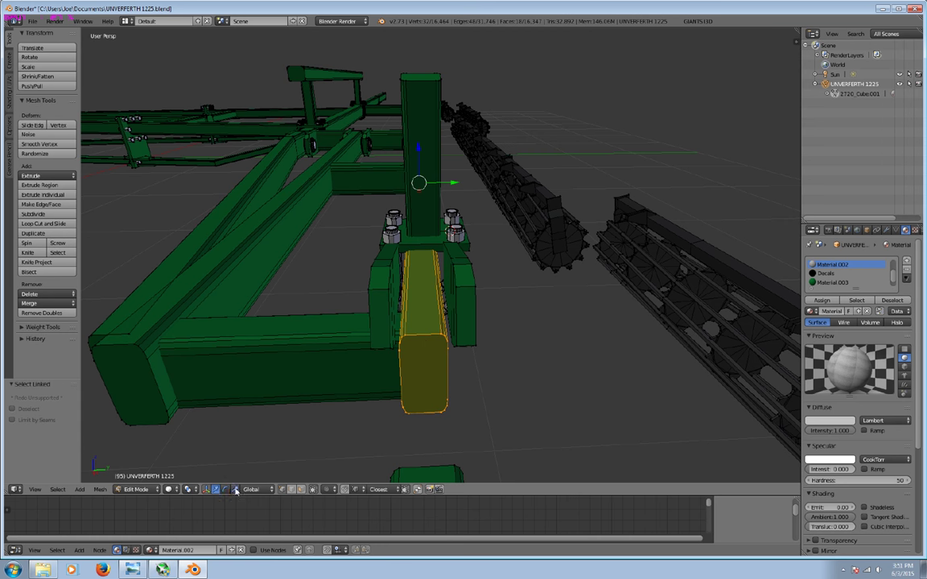
{"action": "key", "text": "s"}
{"action": "key", "text": "y"}
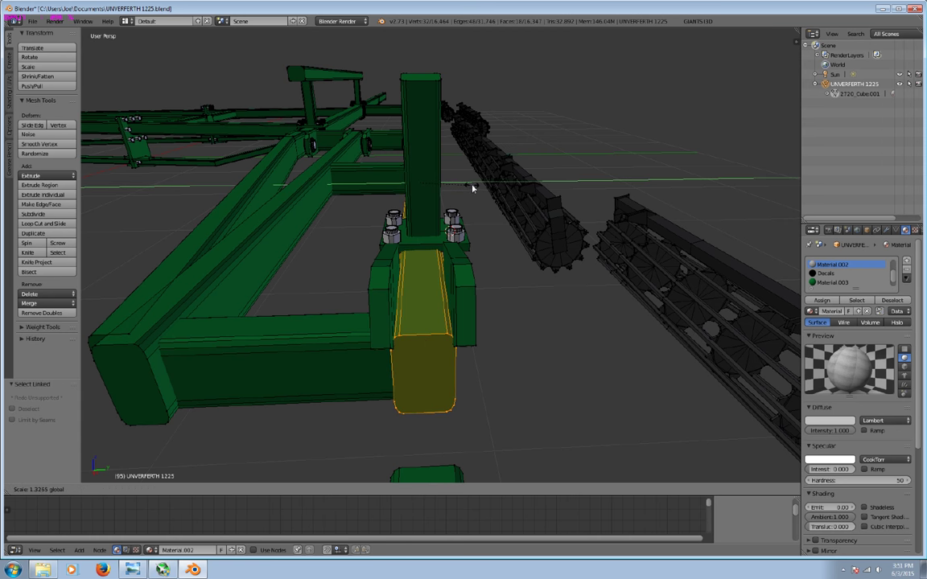
{"action": "left_click", "coordinate": [472, 187]}
Select the two end plates at the frame corner.
{"action": "key", "text": "a"}
{"action": "mouse_move", "coordinate": [473, 191]}
{"action": "middle_mouse_down"}
{"action": "mouse_move", "coordinate": [631, 215]}
{"action": "mouse_move", "coordinate": [589, 258]}
{"action": "mouse_move", "coordinate": [586, 224]}
{"action": "mouse_move", "coordinate": [413, 306]}
{"action": "mouse_move", "coordinate": [569, 366]}
{"action": "mouse_move", "coordinate": [608, 352]}
{"action": "middle_mouse_up"}
{"action": "scroll", "coordinate": [364, 374], "scroll_direction": "down", "scroll_amount": 4}
{"action": "scroll", "coordinate": [475, 391], "scroll_direction": "down", "scroll_amount": 2}
{"action": "mouse_move", "coordinate": [475, 391]}
{"action": "middle_mouse_down"}
{"action": "mouse_move", "coordinate": [410, 355]}
{"action": "mouse_move", "coordinate": [354, 377]}
{"action": "mouse_move", "coordinate": [362, 370]}
{"action": "mouse_move", "coordinate": [375, 402]}
{"action": "mouse_move", "coordinate": [471, 258]}
{"action": "mouse_move", "coordinate": [507, 294]}
{"action": "mouse_move", "coordinate": [497, 337]}
{"action": "mouse_move", "coordinate": [447, 377]}
{"action": "middle_mouse_up"}
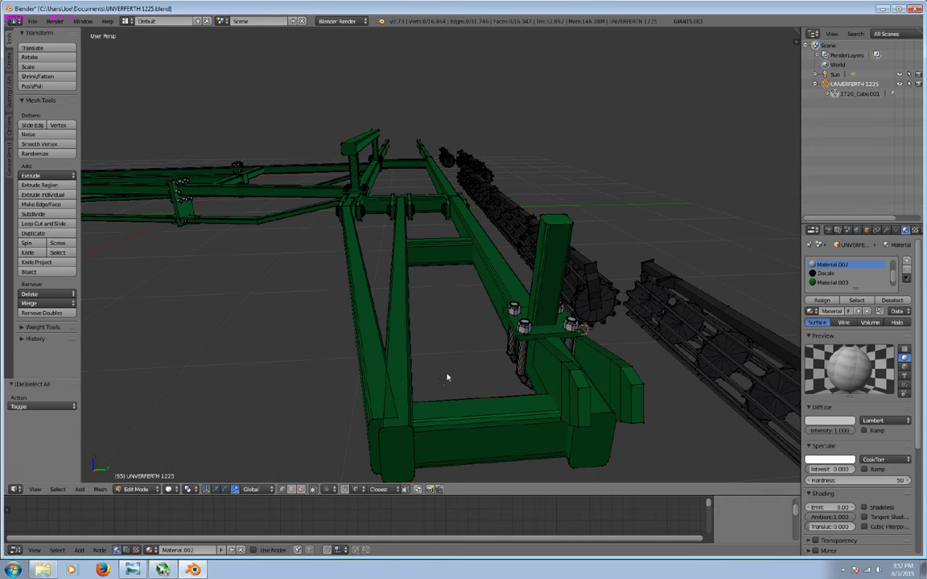
{"action": "key", "text": "l"}
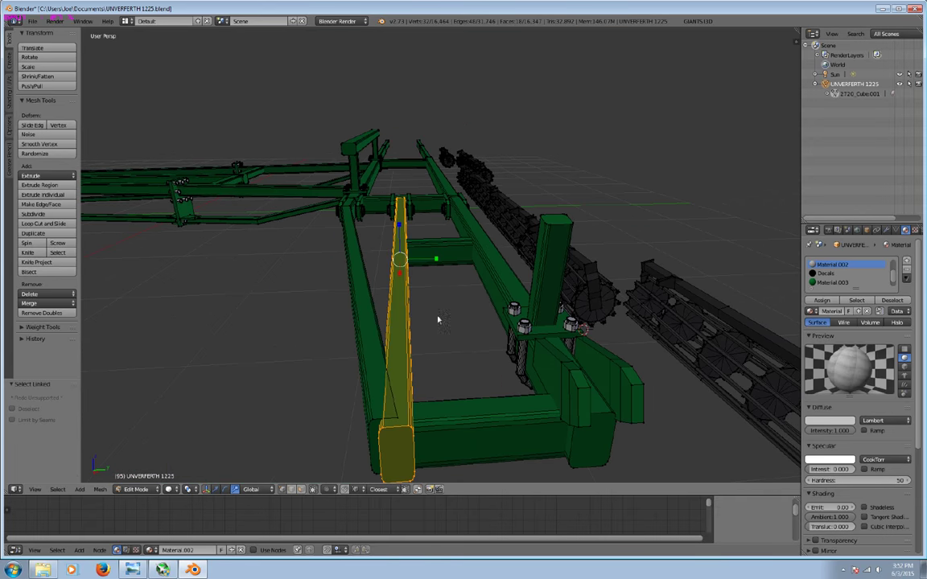
{"action": "key", "text": "a"}
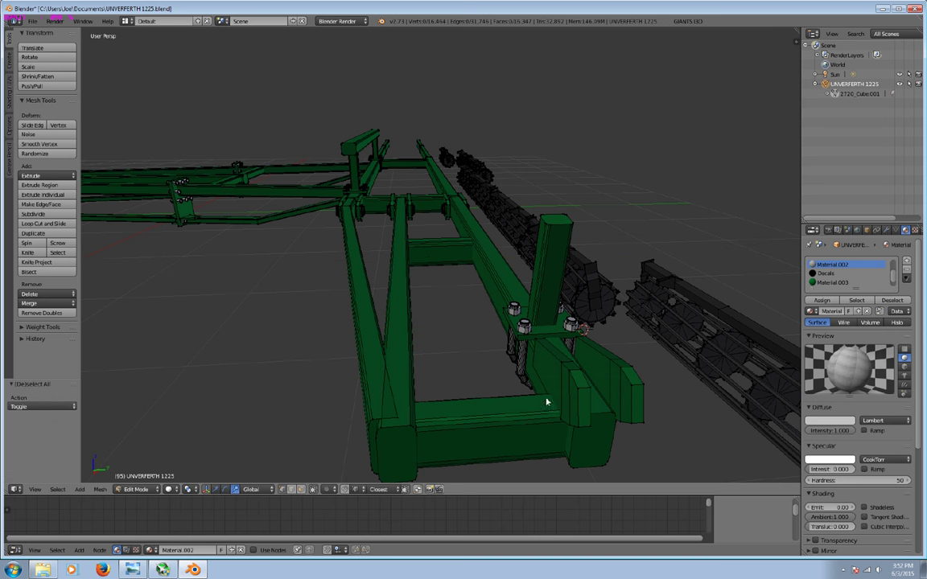
{"action": "key", "text": "l"}
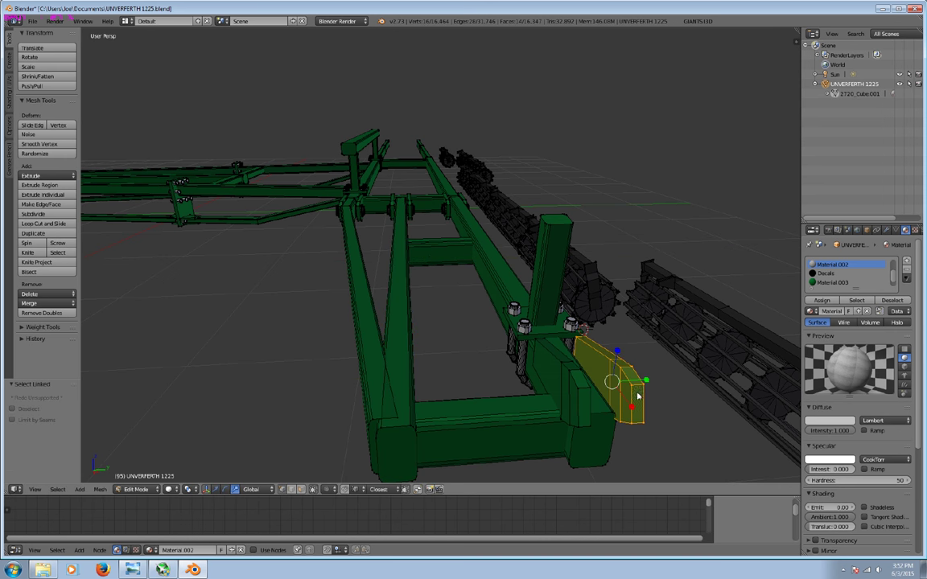
{"action": "key", "text": "l"}
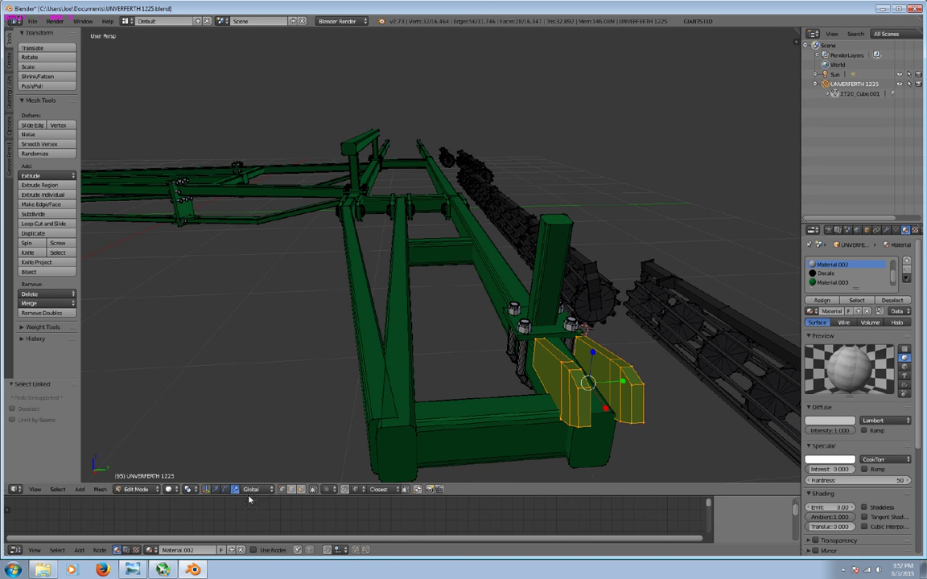
Duplicate the end plates and move the copies -0.552 along Y to the other corner.
{"action": "left_click", "coordinate": [216, 489]}
{"action": "key", "text": "shift+d"}
{"action": "key", "text": "Escape"}
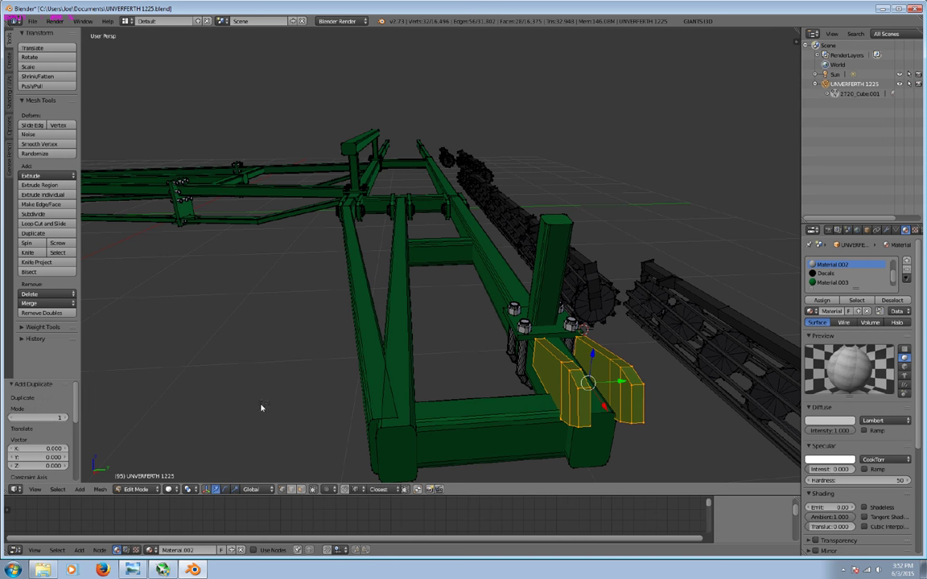
{"action": "key", "text": "g"}
{"action": "key", "text": "y"}
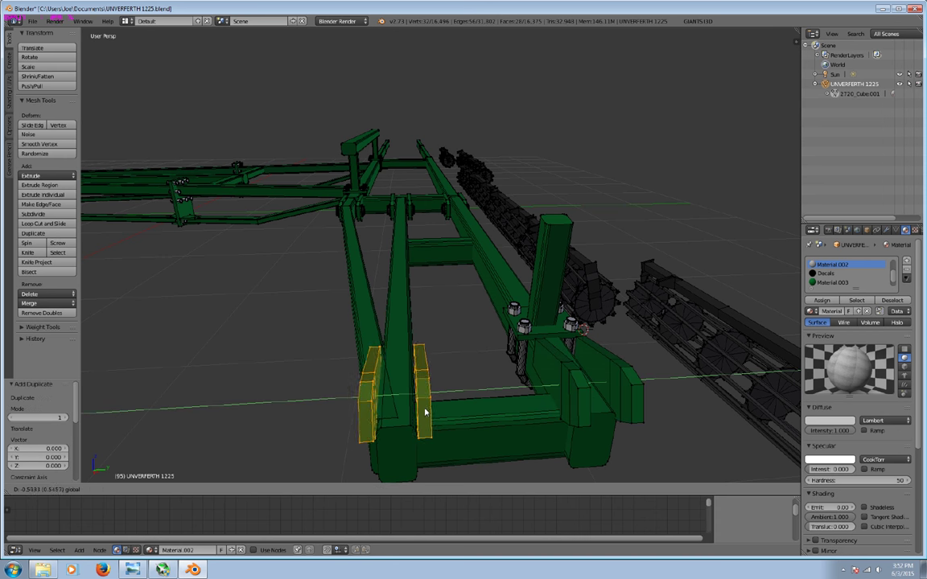
{"action": "left_click", "coordinate": [425, 414]}
{"action": "mouse_move", "coordinate": [424, 414]}
{"action": "middle_mouse_down"}
{"action": "mouse_move", "coordinate": [436, 403]}
{"action": "mouse_move", "coordinate": [511, 395]}
{"action": "mouse_move", "coordinate": [362, 414]}
{"action": "mouse_move", "coordinate": [459, 445]}
{"action": "mouse_move", "coordinate": [428, 389]}
{"action": "mouse_move", "coordinate": [563, 346]}
{"action": "middle_mouse_up"}
{"action": "key", "text": "a"}
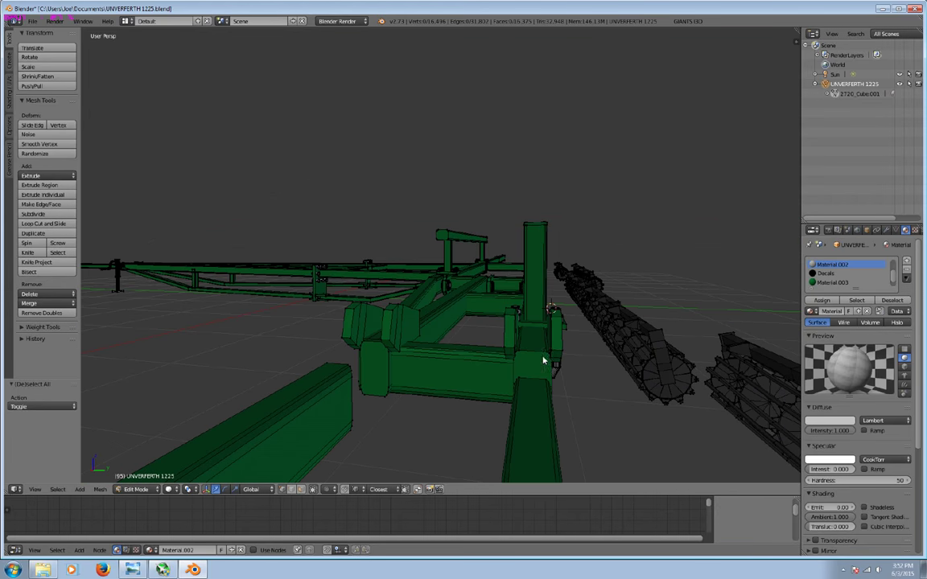
Stretch the corner part along Y with the scale gizmo, then restore the move gizmo.
{"action": "key", "text": "l"}
{"action": "key", "text": "ctrl+alt+s"}
{"action": "mouse_move", "coordinate": [568, 312]}
{"action": "left_mouse_down"}
{"action": "mouse_move", "coordinate": [587, 325]}
{"action": "mouse_move", "coordinate": [573, 329]}
{"action": "left_mouse_up"}
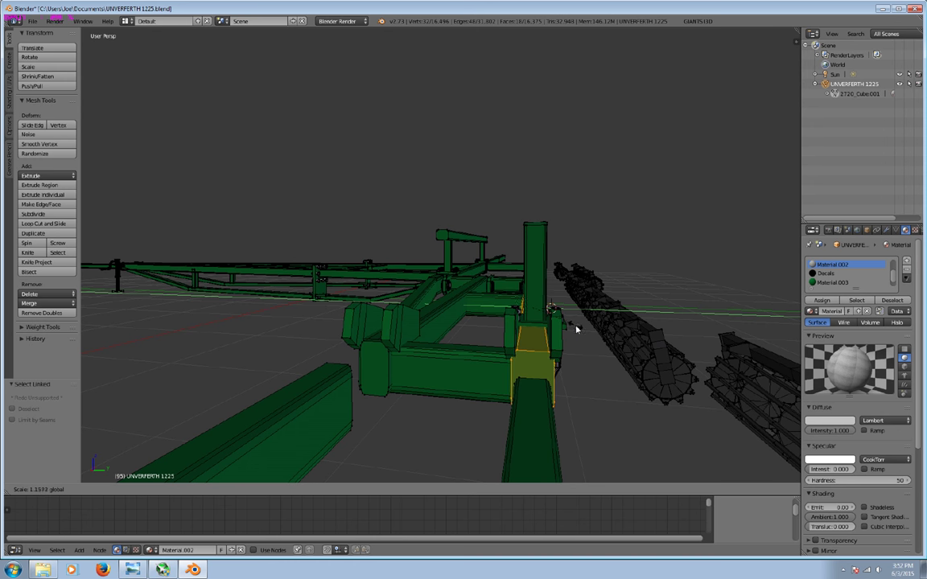
{"action": "left_click", "coordinate": [574, 328]}
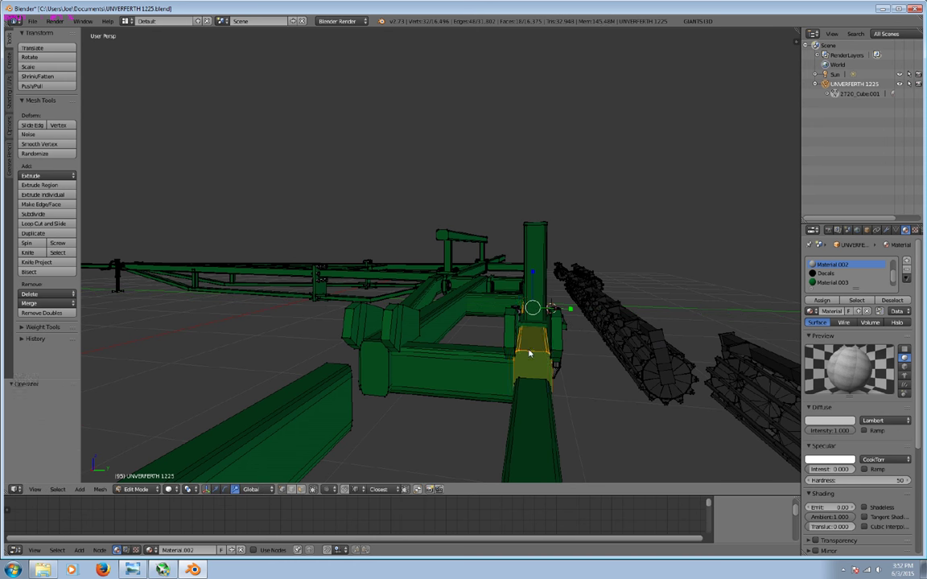
{"action": "right_click", "coordinate": [510, 342]}
{"action": "left_click", "coordinate": [215, 489]}
{"action": "right_click", "coordinate": [561, 344]}
{"action": "key", "text": "l"}
{"action": "key", "text": "a"}
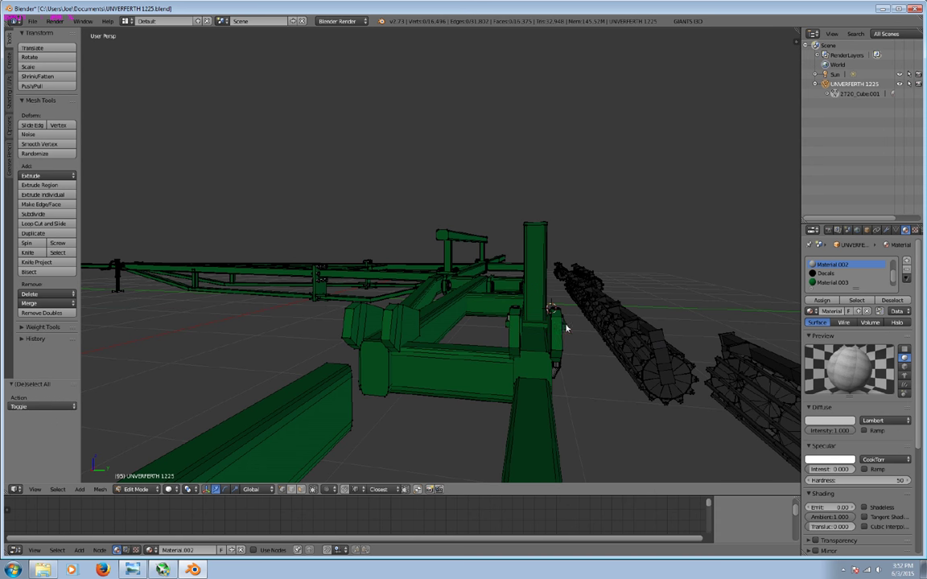
Slide the small linked side plate along Y.
{"action": "key", "text": "l"}
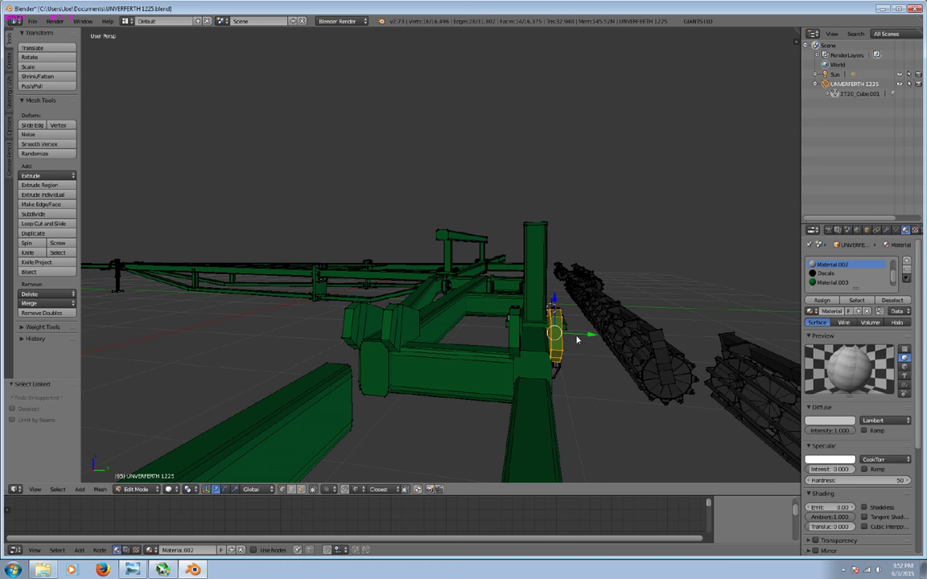
{"action": "key", "text": "g"}
{"action": "key", "text": "y"}
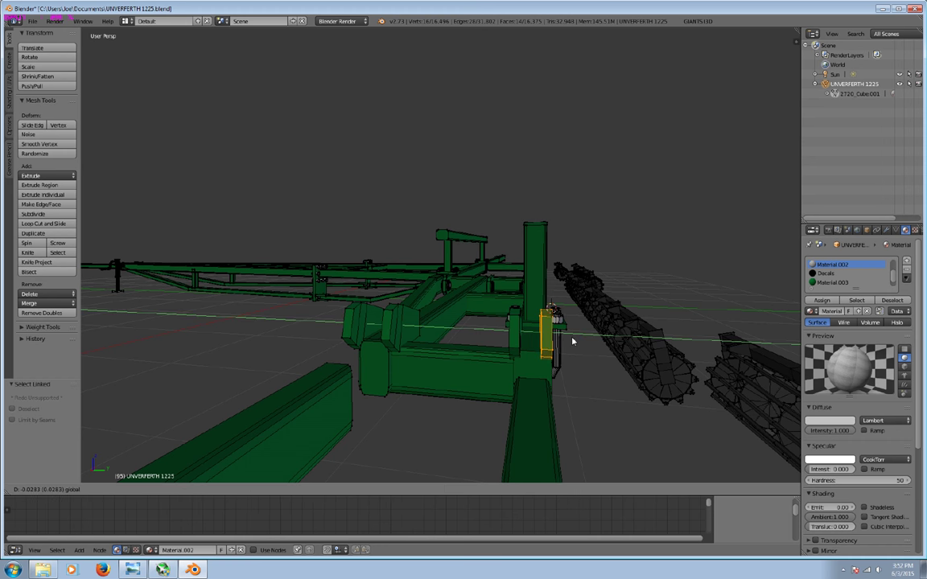
{"action": "left_click", "coordinate": [572, 342]}
{"action": "key", "text": "a"}
{"action": "mouse_move", "coordinate": [573, 342]}
{"action": "middle_mouse_down"}
{"action": "mouse_move", "coordinate": [548, 364]}
{"action": "mouse_move", "coordinate": [572, 369]}
{"action": "mouse_move", "coordinate": [407, 359]}
{"action": "middle_mouse_up"}
Shift both upright side plates at the front hinge slightly along Y.
{"action": "key", "text": "l"}
{"action": "key", "text": "g"}
{"action": "key", "text": "y"}
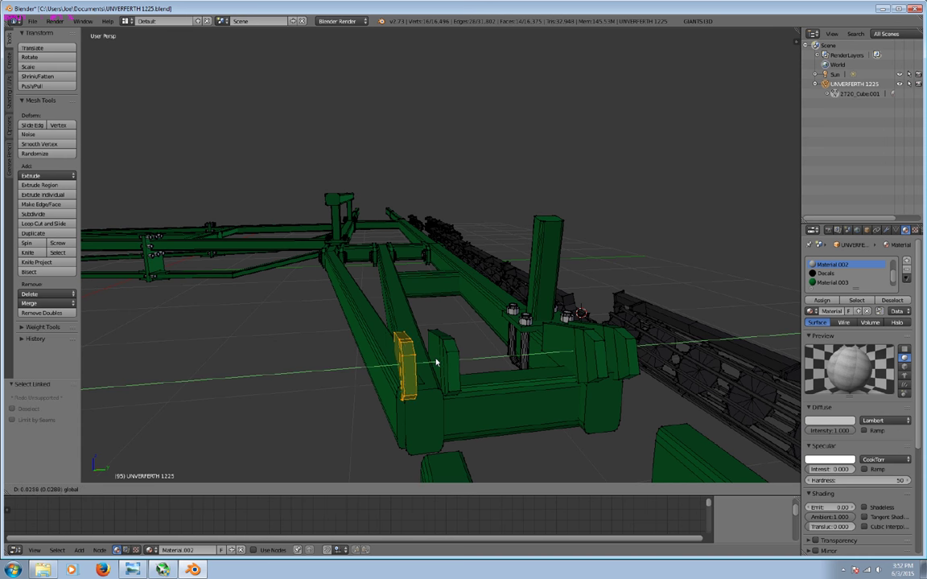
{"action": "left_click", "coordinate": [454, 372]}
{"action": "key", "text": "a"}
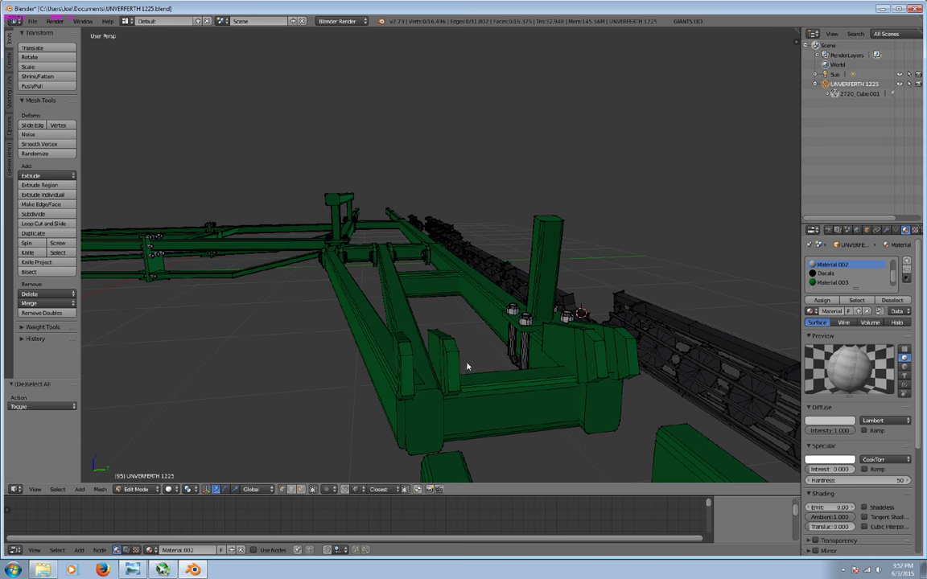
{"action": "key", "text": "l"}
{"action": "key", "text": "g"}
{"action": "key", "text": "y"}
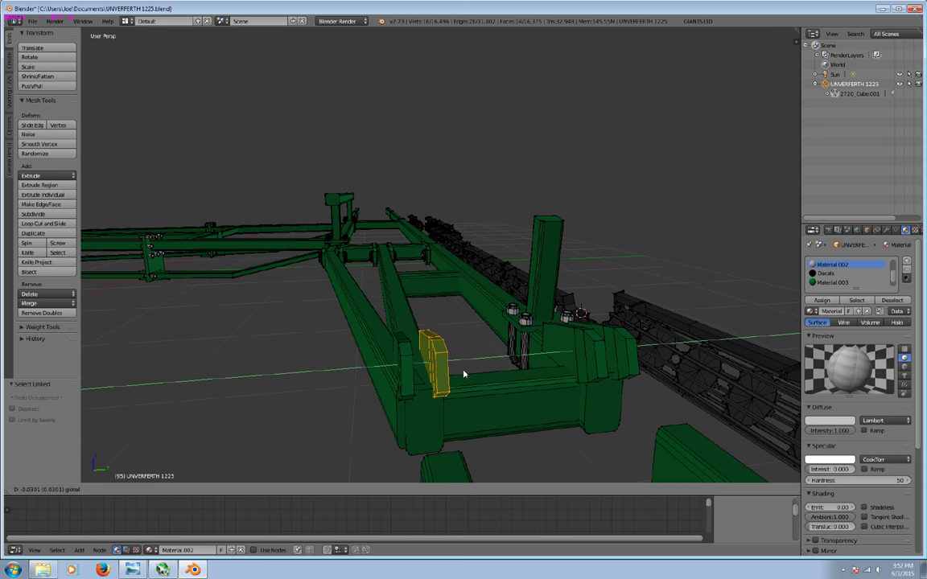
{"action": "left_click", "coordinate": [464, 374]}
{"action": "key", "text": "a"}
{"action": "mouse_move", "coordinate": [464, 374]}
{"action": "middle_mouse_down"}
{"action": "mouse_move", "coordinate": [523, 392]}
{"action": "mouse_move", "coordinate": [467, 348]}
{"action": "mouse_move", "coordinate": [392, 333]}
{"action": "mouse_move", "coordinate": [456, 377]}
{"action": "mouse_move", "coordinate": [442, 368]}
{"action": "mouse_move", "coordinate": [409, 385]}
{"action": "mouse_move", "coordinate": [399, 376]}
{"action": "mouse_move", "coordinate": [467, 337]}
{"action": "mouse_move", "coordinate": [558, 336]}
{"action": "middle_mouse_up"}
Raise the edges at the bracket's angled end by 0.011 along Z.
{"action": "key", "text": "c"}
{"action": "left_click_drag", "start_coordinate": [543, 285], "coordinate": [544, 301]}
{"action": "key", "text": "Escape"}
{"action": "key", "text": "g"}
{"action": "key", "text": "z"}
{"action": "left_click", "coordinate": [532, 269]}
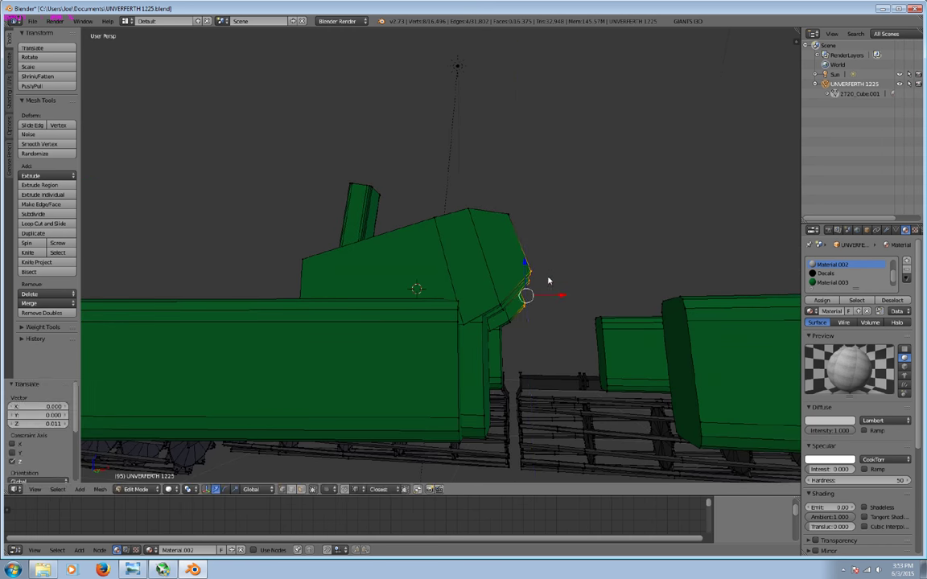
{"action": "key", "text": "a"}
Move the two boom pieces and upper block to the right.
{"action": "mouse_move", "coordinate": [554, 296]}
{"action": "middle_mouse_down"}
{"action": "mouse_move", "coordinate": [463, 387]}
{"action": "mouse_move", "coordinate": [368, 399]}
{"action": "mouse_move", "coordinate": [296, 385]}
{"action": "mouse_move", "coordinate": [442, 378]}
{"action": "mouse_move", "coordinate": [540, 395]}
{"action": "mouse_move", "coordinate": [505, 383]}
{"action": "mouse_move", "coordinate": [529, 325]}
{"action": "mouse_move", "coordinate": [519, 366]}
{"action": "middle_mouse_up"}
{"action": "scroll", "coordinate": [469, 363], "scroll_direction": "down", "scroll_amount": 3}
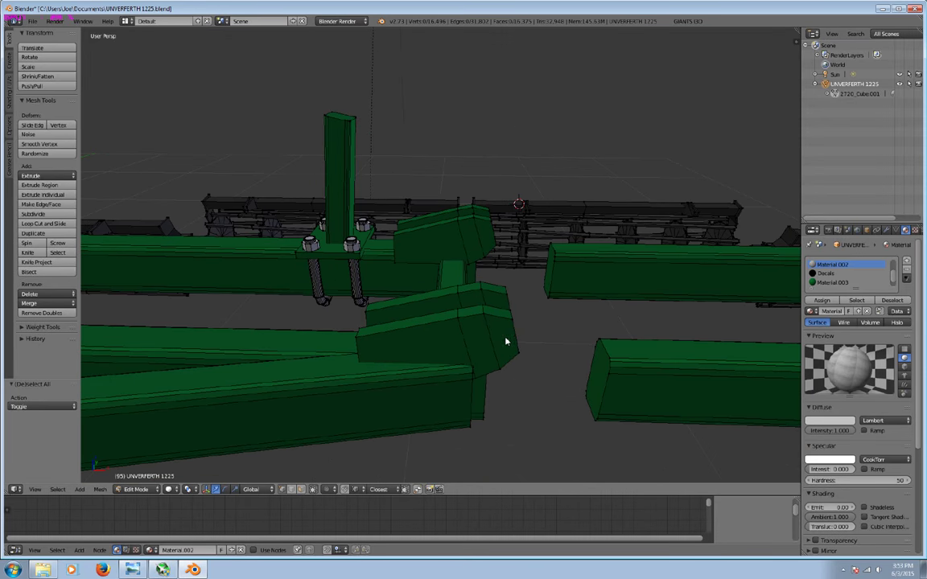
{"action": "key", "text": "l"}
{"action": "key", "text": "l"}
{"action": "key", "text": "l"}
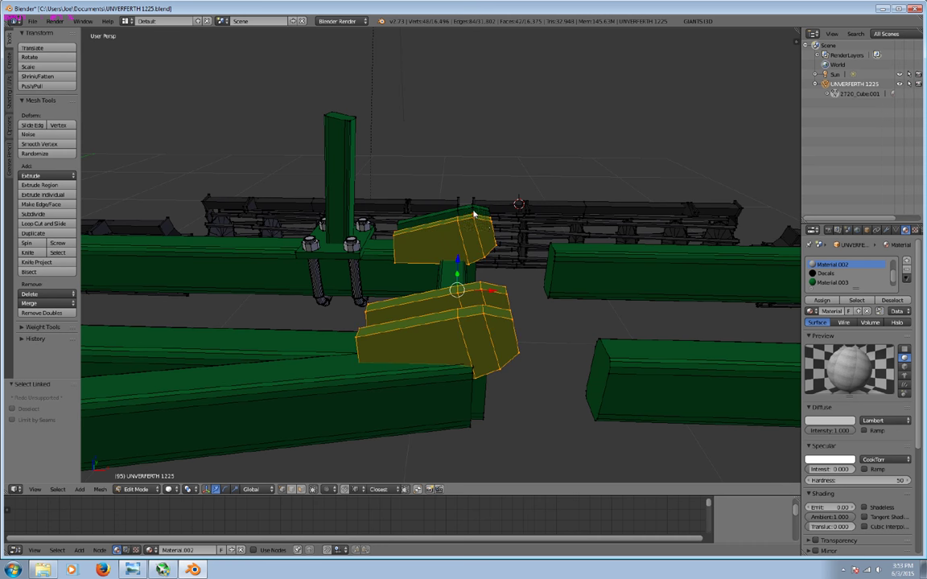
{"action": "key", "text": "g"}
{"action": "left_click", "coordinate": [507, 269]}
{"action": "key", "text": "a"}
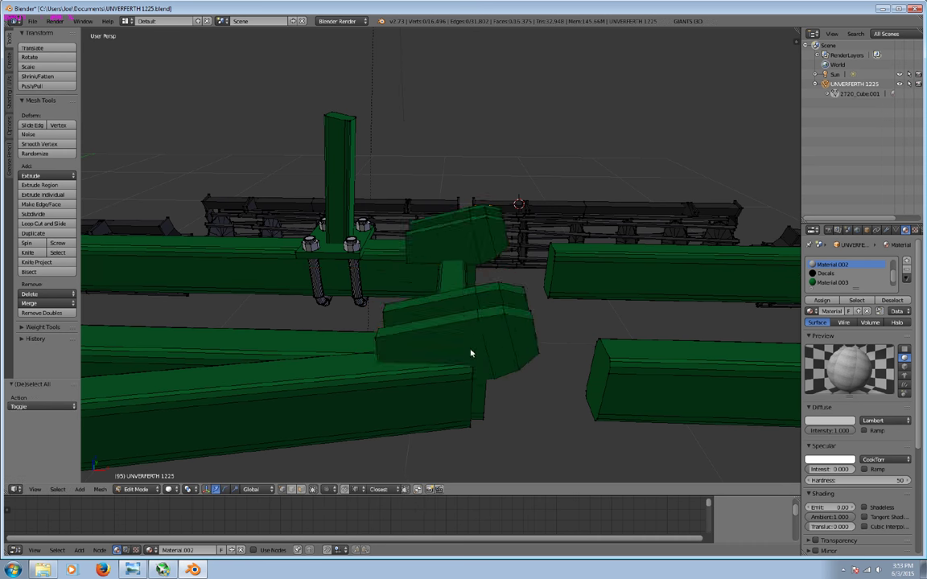
Duplicate both hinge blocks and rotate the copies 180° about Z.
{"action": "scroll", "coordinate": [471, 354], "scroll_direction": "down", "scroll_amount": 3}
{"action": "middle_click_drag", "start_coordinate": [475, 360], "coordinate": [463, 360]}
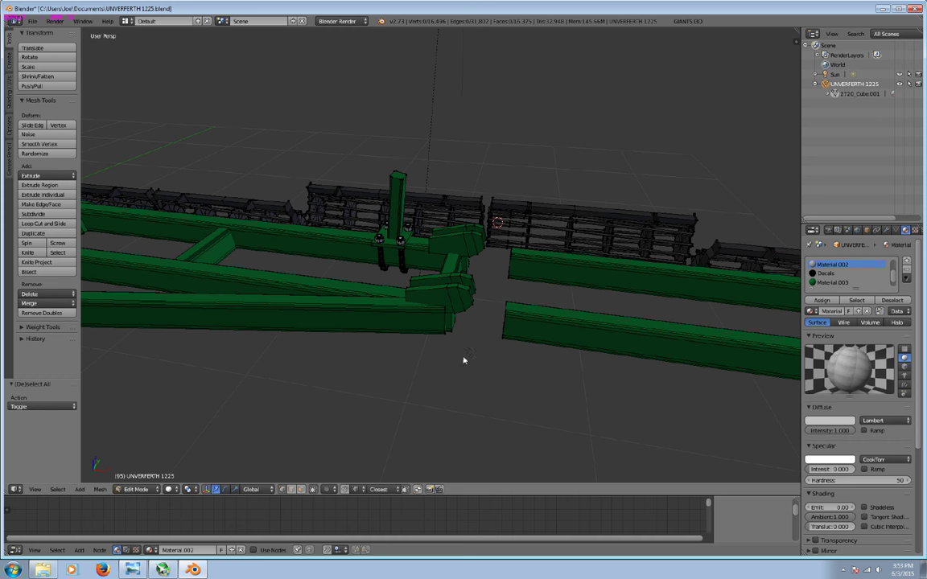
{"action": "key", "text": "l"}
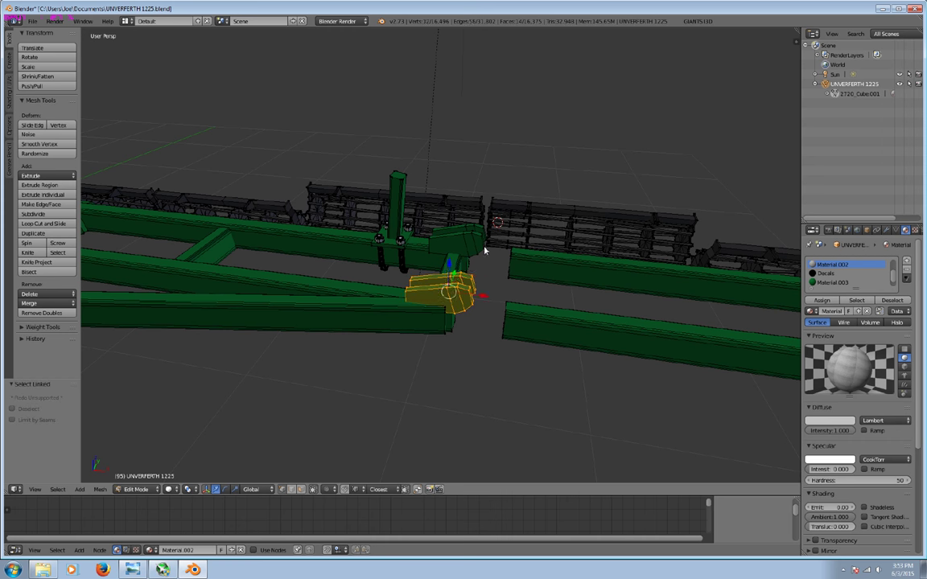
{"action": "key", "text": "l"}
{"action": "middle_click_drag", "start_coordinate": [482, 270], "coordinate": [489, 263]}
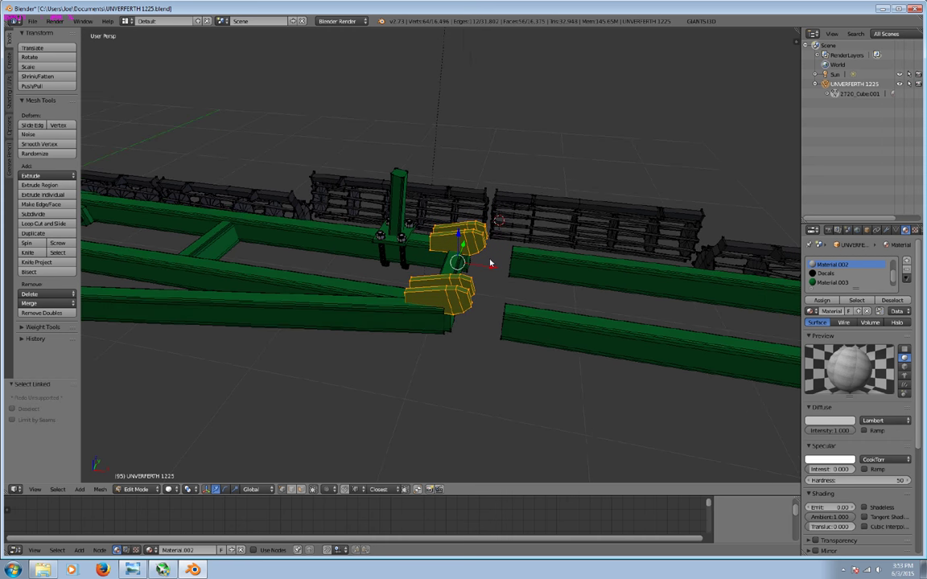
{"action": "key", "text": "shift+d"}
{"action": "left_click", "coordinate": [226, 489]}
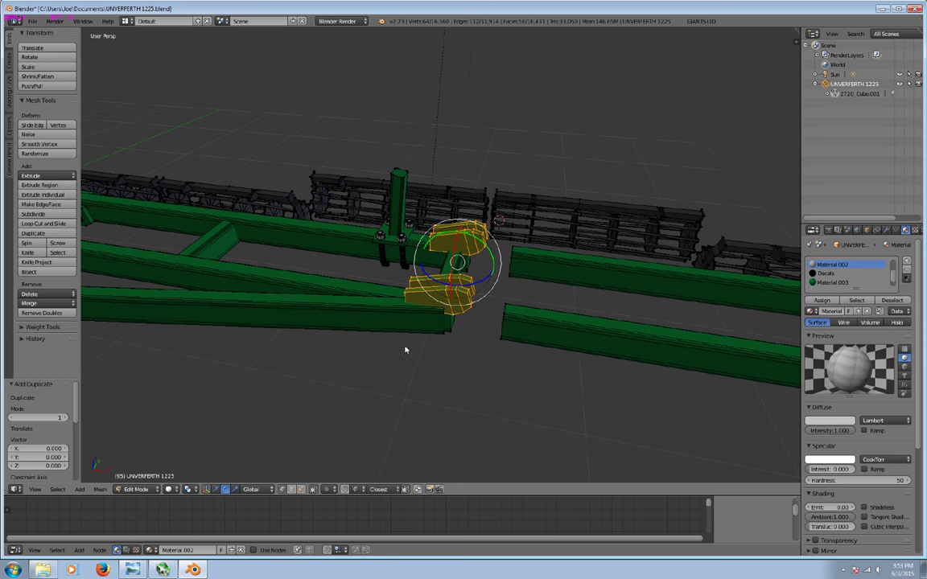
{"action": "left_click_drag", "start_coordinate": [469, 289], "coordinate": [282, 412]}
{"action": "left_click", "coordinate": [47, 409]}
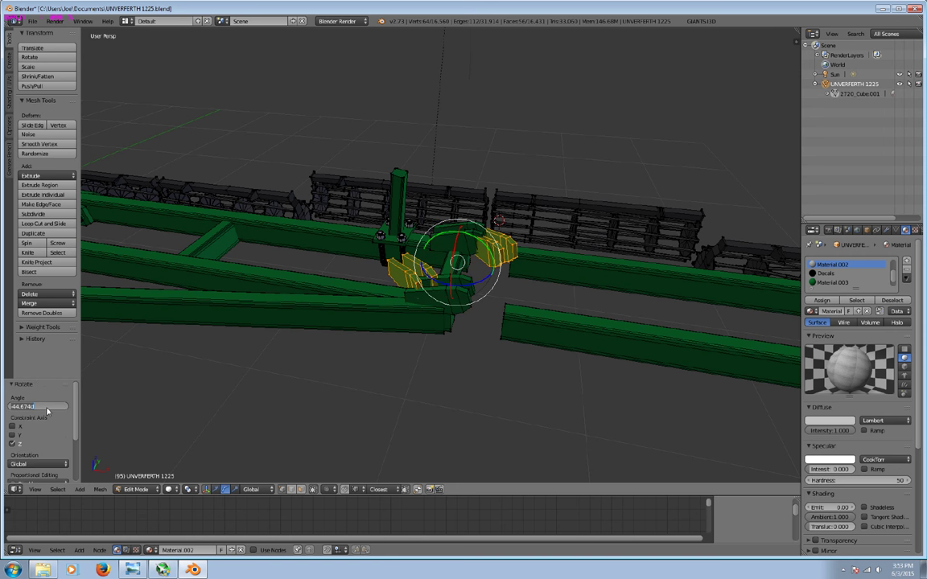
{"action": "type", "text": "180"}
{"action": "key", "text": "Return"}
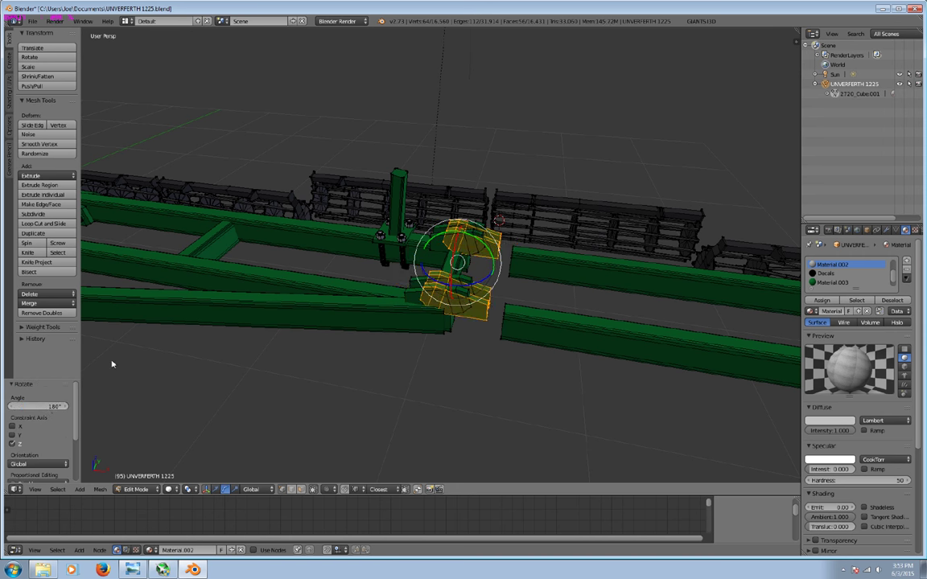
Slide the copied hinge blocks 0.107 along X to face the originals.
{"action": "left_click", "coordinate": [216, 489]}
{"action": "middle_click_drag", "start_coordinate": [368, 360], "coordinate": [319, 368]}
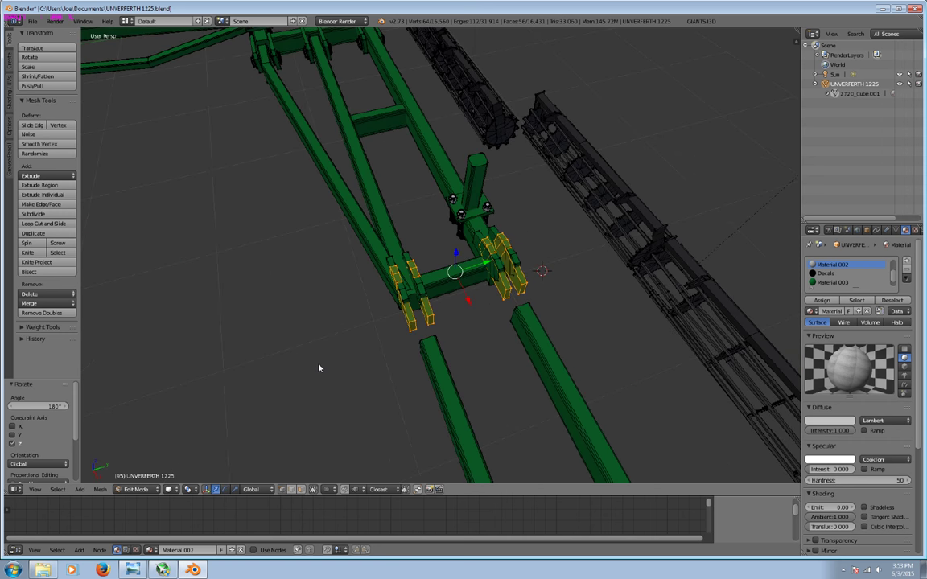
{"action": "left_click_drag", "start_coordinate": [463, 306], "coordinate": [474, 321]}
{"action": "middle_click_drag", "start_coordinate": [473, 321], "coordinate": [499, 275]}
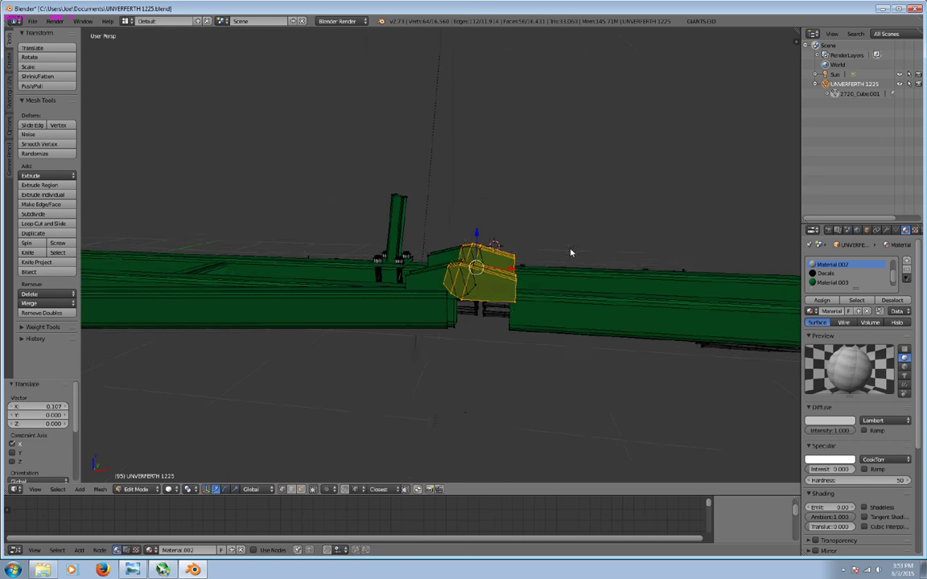
{"action": "left_click_drag", "start_coordinate": [499, 275], "coordinate": [505, 273]}
{"action": "middle_click_drag", "start_coordinate": [505, 273], "coordinate": [413, 362]}
Remove the left and right plate pieces inside the frame with Edge Collapse.
{"action": "key", "text": "a"}
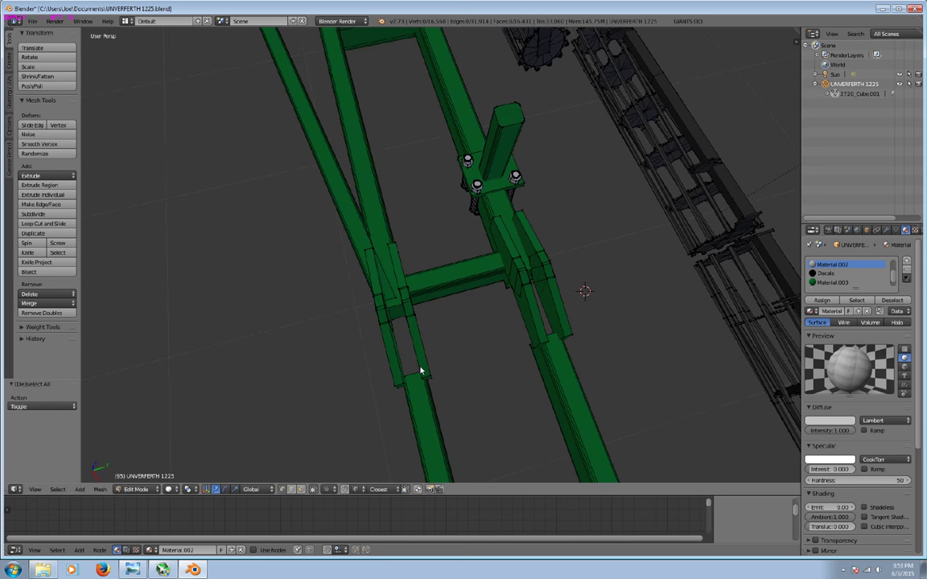
{"action": "key", "text": "l"}
{"action": "key", "text": "l"}
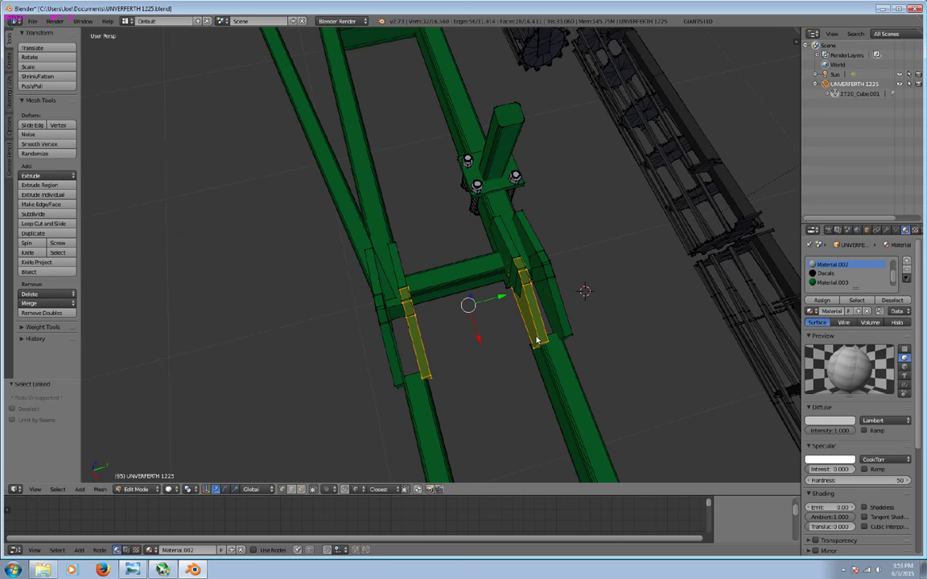
{"action": "key", "text": "x"}
{"action": "left_click", "coordinate": [426, 347]}
{"action": "key", "text": "l"}
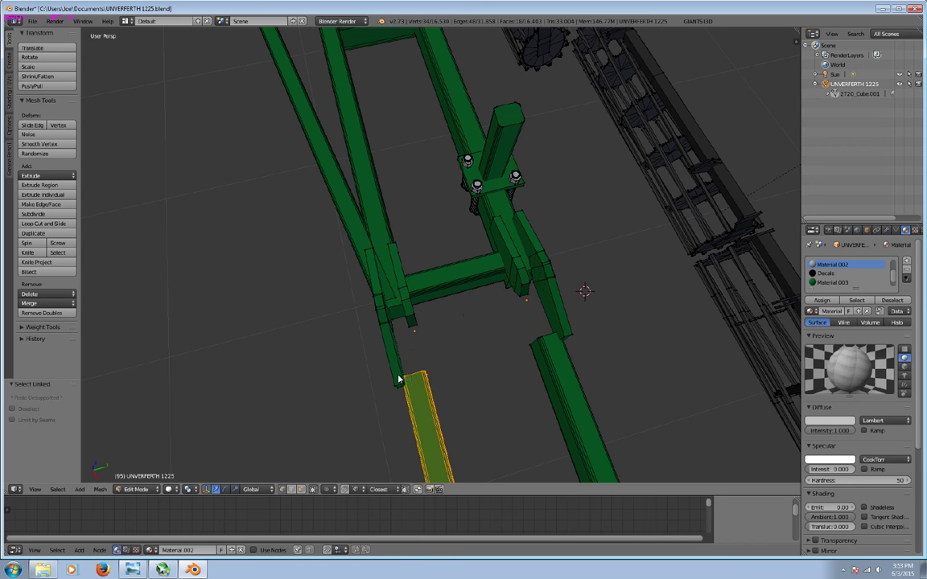
{"action": "key", "text": "a"}
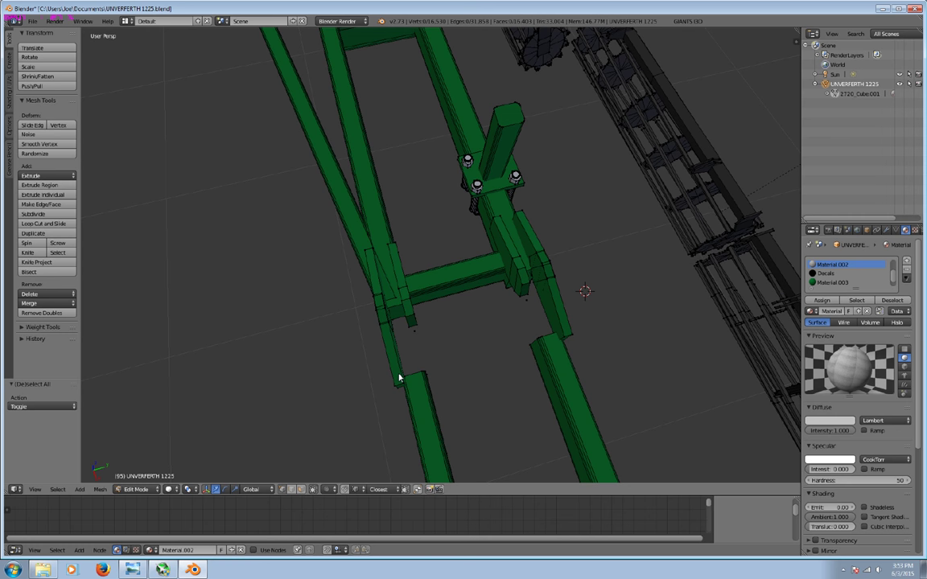
{"action": "key", "text": "l"}
{"action": "key", "text": "a"}
{"action": "key", "text": "l"}
{"action": "mouse_move", "coordinate": [418, 319]}
{"action": "middle_mouse_down"}
{"action": "mouse_move", "coordinate": [416, 346]}
{"action": "mouse_move", "coordinate": [439, 316]}
{"action": "mouse_move", "coordinate": [441, 279]}
{"action": "mouse_move", "coordinate": [487, 363]}
{"action": "middle_mouse_up"}
Circle-select and delete the stray vertices near the joint.
{"action": "key", "text": "a"}
{"action": "key", "text": "c"}
{"action": "left_click_drag", "start_coordinate": [589, 320], "coordinate": [600, 290]}
{"action": "right_click", "coordinate": [587, 301]}
{"action": "key", "text": "x"}
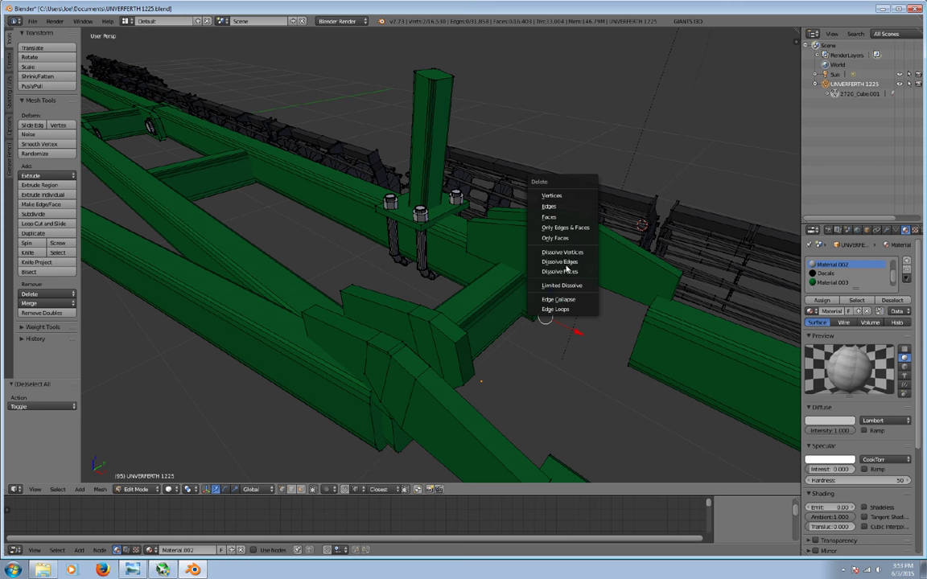
{"action": "left_click", "coordinate": [563, 205]}
{"action": "mouse_move", "coordinate": [505, 400]}
{"action": "middle_mouse_down"}
{"action": "mouse_move", "coordinate": [486, 418]}
{"action": "mouse_move", "coordinate": [392, 369]}
{"action": "middle_mouse_up"}
Shift the short beam below the hinge 0.051 along Y and scale it 1.431 along Y.
{"action": "key", "text": "l"}
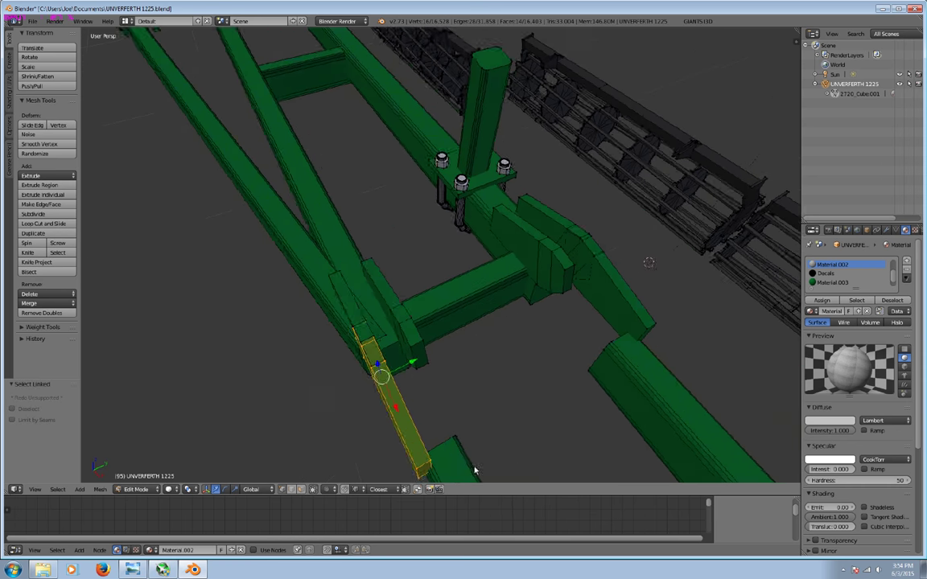
{"action": "key", "text": "g"}
{"action": "key", "text": "y"}
{"action": "left_click", "coordinate": [407, 381]}
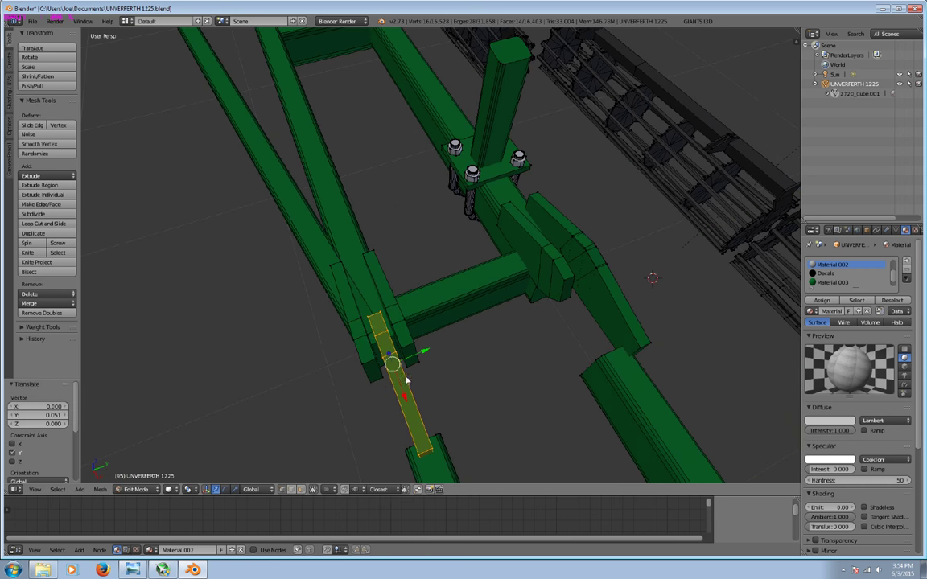
{"action": "key", "text": "s"}
{"action": "key", "text": "y"}
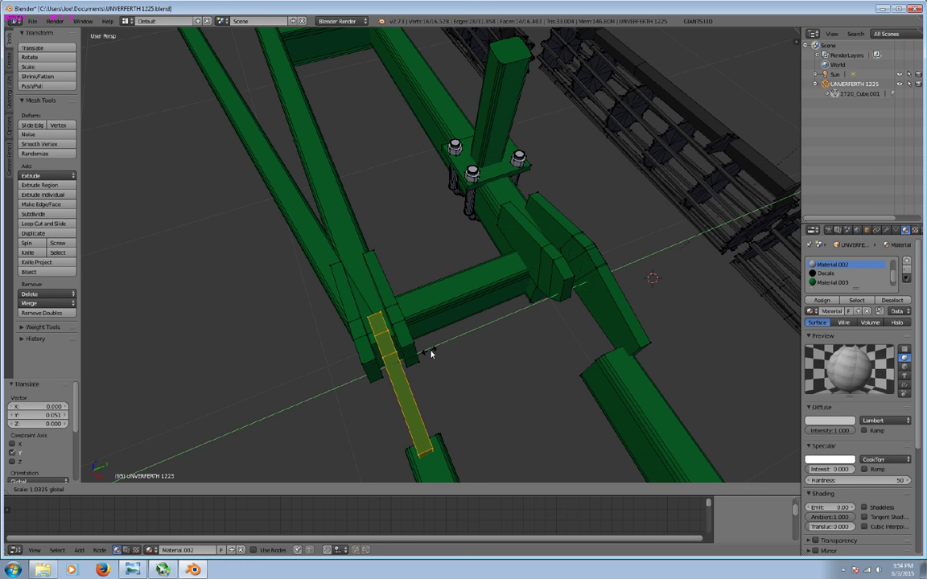
{"action": "left_click", "coordinate": [441, 345]}
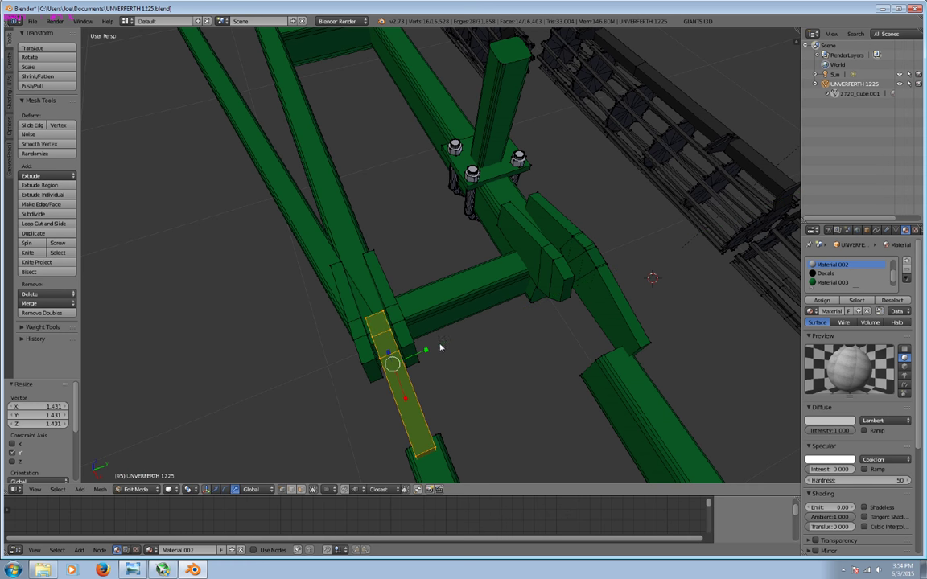
Nudge the short beam slightly further along Y.
{"action": "key", "text": "a"}
{"action": "mouse_move", "coordinate": [495, 370]}
{"action": "middle_mouse_down"}
{"action": "mouse_move", "coordinate": [583, 448]}
{"action": "mouse_move", "coordinate": [483, 378]}
{"action": "middle_mouse_up"}
{"action": "key", "text": "l"}
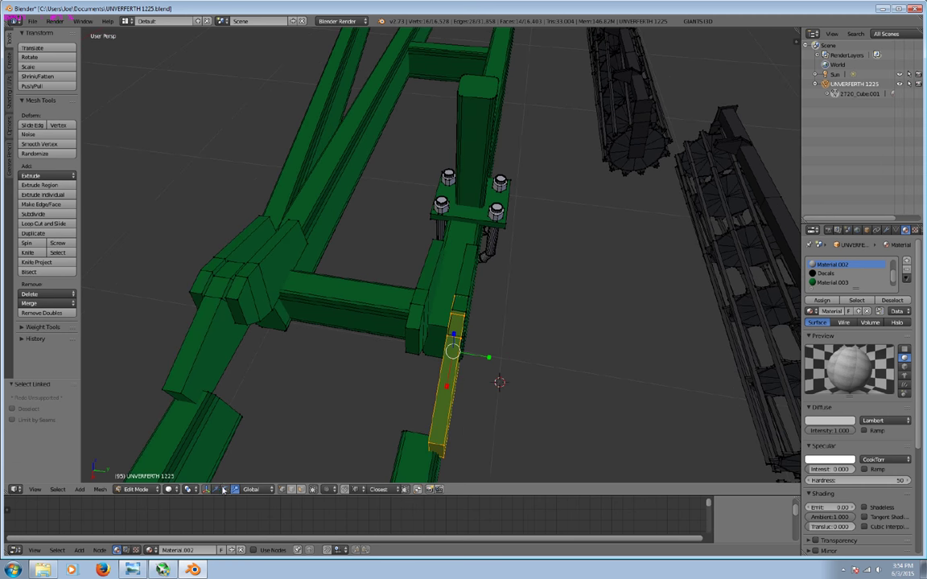
{"action": "middle_click_drag", "start_coordinate": [268, 407], "coordinate": [449, 383]}
{"action": "key", "text": "g"}
{"action": "key", "text": "y"}
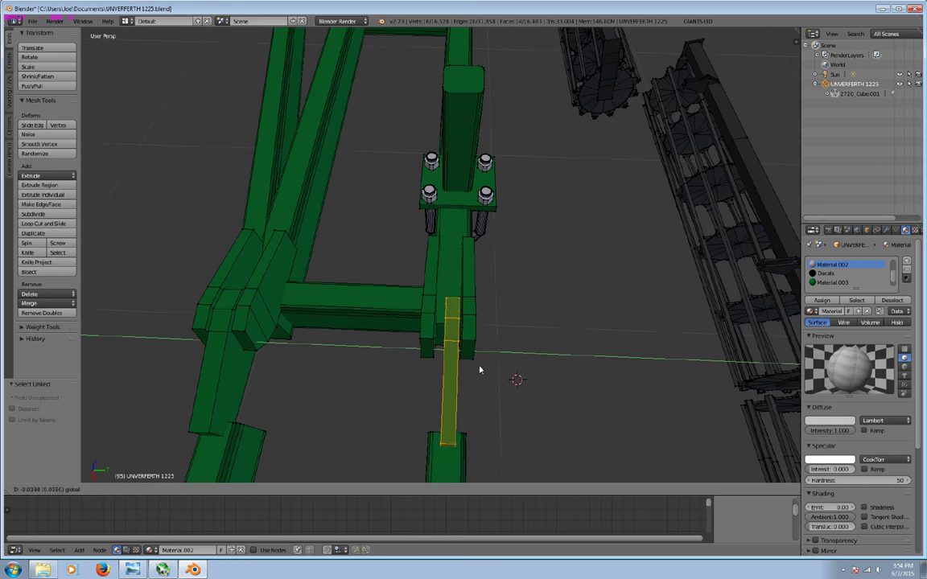
{"action": "left_click", "coordinate": [476, 374]}
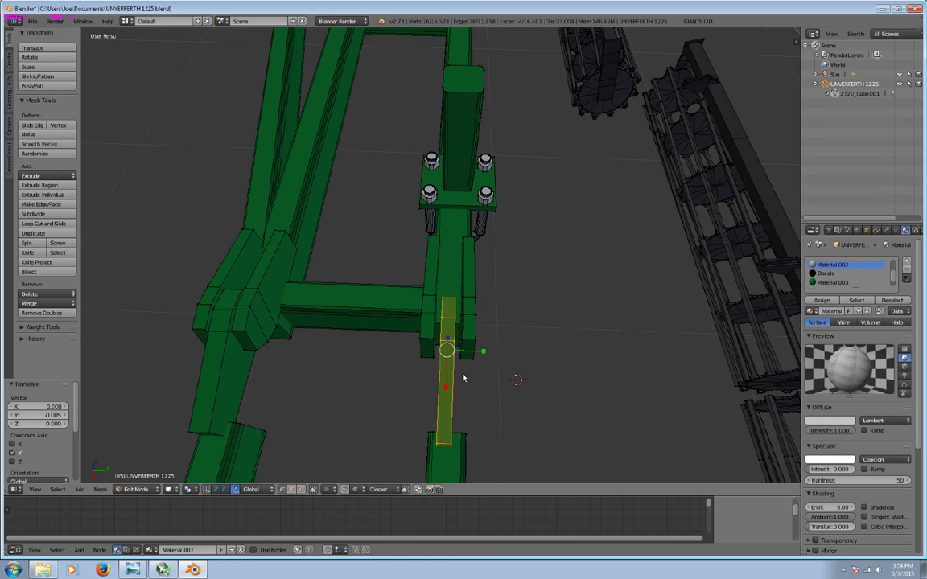
Duplicate the whole pivot bolt and slide the copy along X.
{"action": "key", "text": "a"}
{"action": "mouse_move", "coordinate": [475, 351]}
{"action": "middle_mouse_down"}
{"action": "mouse_move", "coordinate": [419, 353]}
{"action": "mouse_move", "coordinate": [291, 385]}
{"action": "mouse_move", "coordinate": [482, 399]}
{"action": "mouse_move", "coordinate": [291, 378]}
{"action": "mouse_move", "coordinate": [315, 398]}
{"action": "mouse_move", "coordinate": [356, 322]}
{"action": "mouse_move", "coordinate": [325, 316]}
{"action": "mouse_move", "coordinate": [383, 362]}
{"action": "mouse_move", "coordinate": [361, 378]}
{"action": "middle_mouse_up"}
{"action": "key", "text": "l"}
{"action": "key", "text": "shift+d"}
{"action": "right_click", "coordinate": [361, 378]}
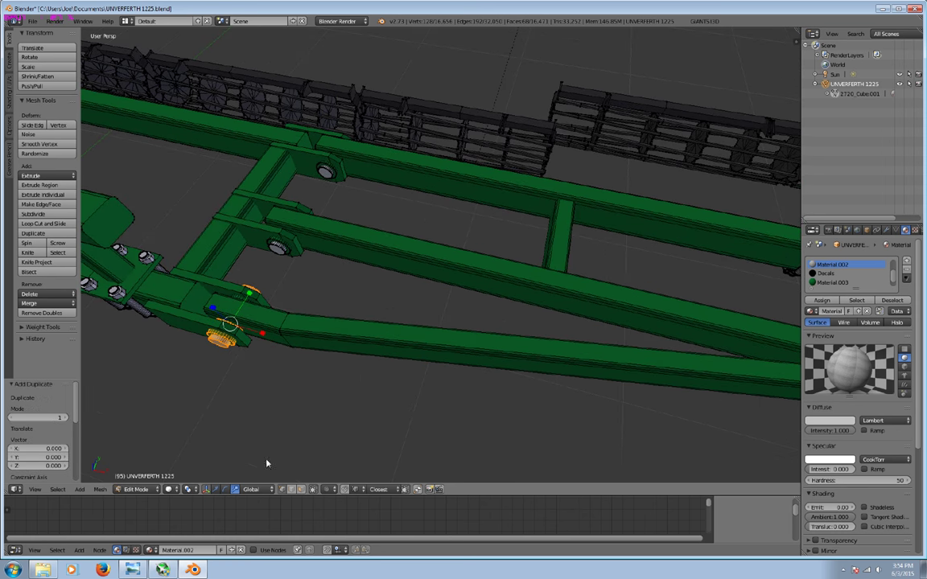
{"action": "left_click_drag", "start_coordinate": [262, 332], "coordinate": [563, 424]}
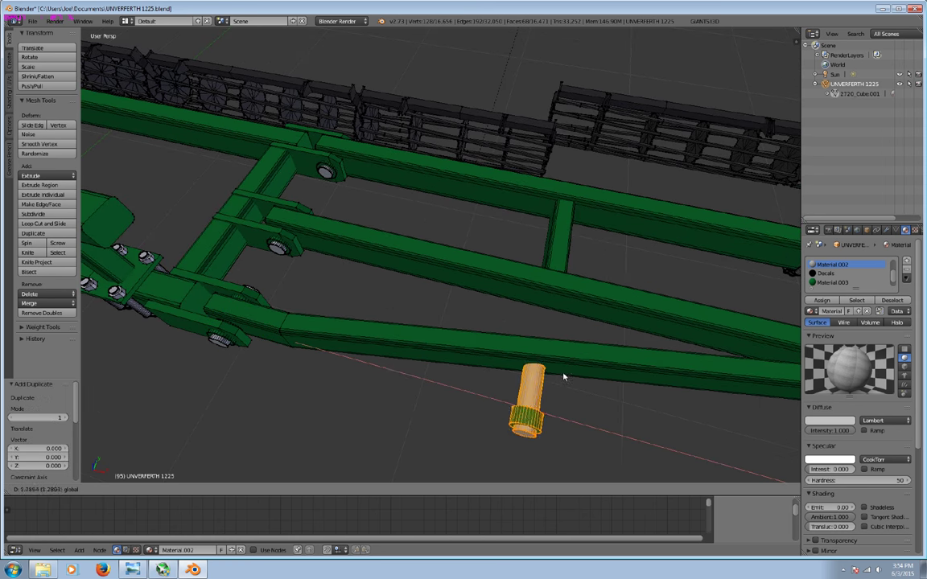
{"action": "middle_click_drag", "start_coordinate": [563, 424], "coordinate": [563, 361]}
{"action": "scroll", "coordinate": [564, 362], "scroll_direction": "down", "scroll_amount": 5}
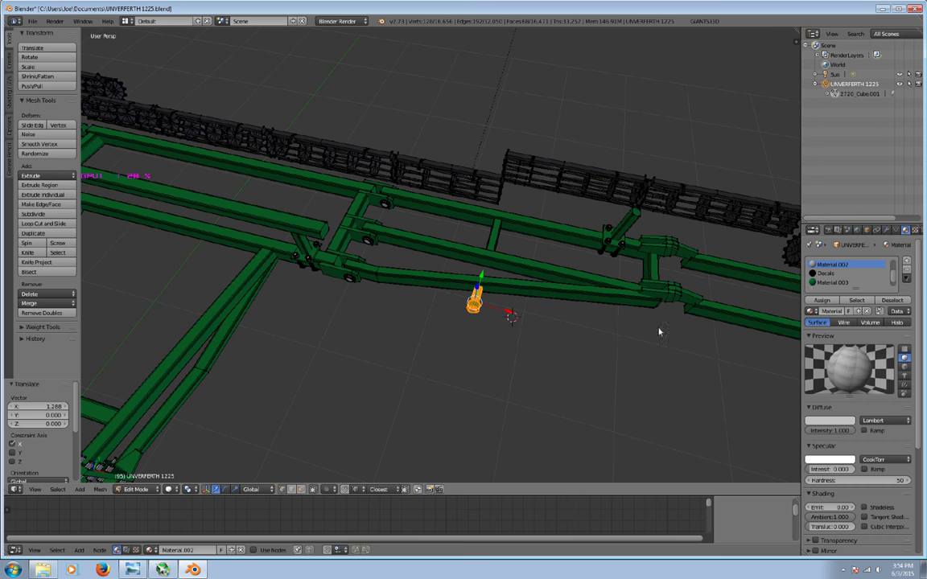
{"action": "key", "text": "g"}
{"action": "key", "text": "x"}
{"action": "left_click", "coordinate": [616, 294]}
Move the bolt copy along Y and Z onto the frame's pivot joint.
{"action": "middle_click_drag", "start_coordinate": [616, 294], "coordinate": [530, 294]}
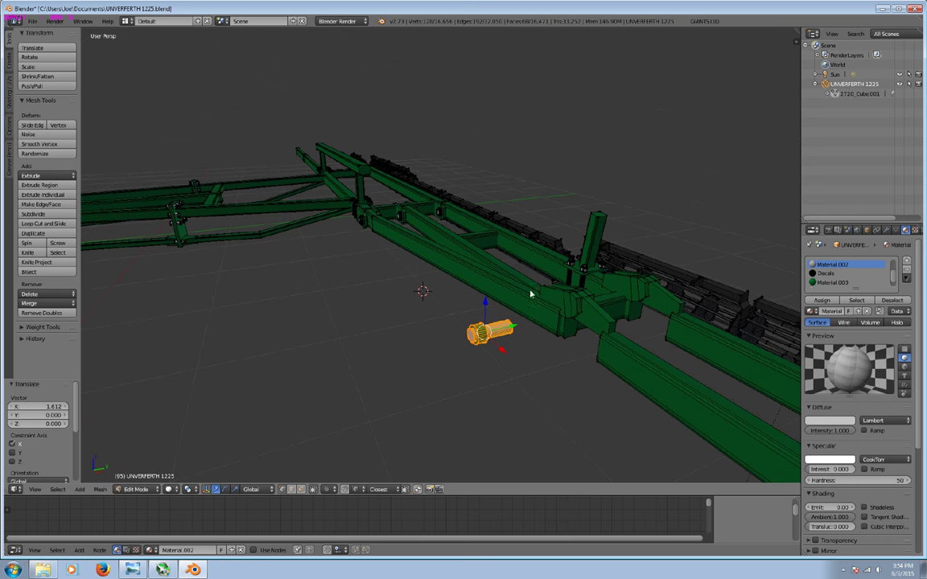
{"action": "key", "text": "g"}
{"action": "key", "text": "y"}
{"action": "left_click", "coordinate": [584, 332]}
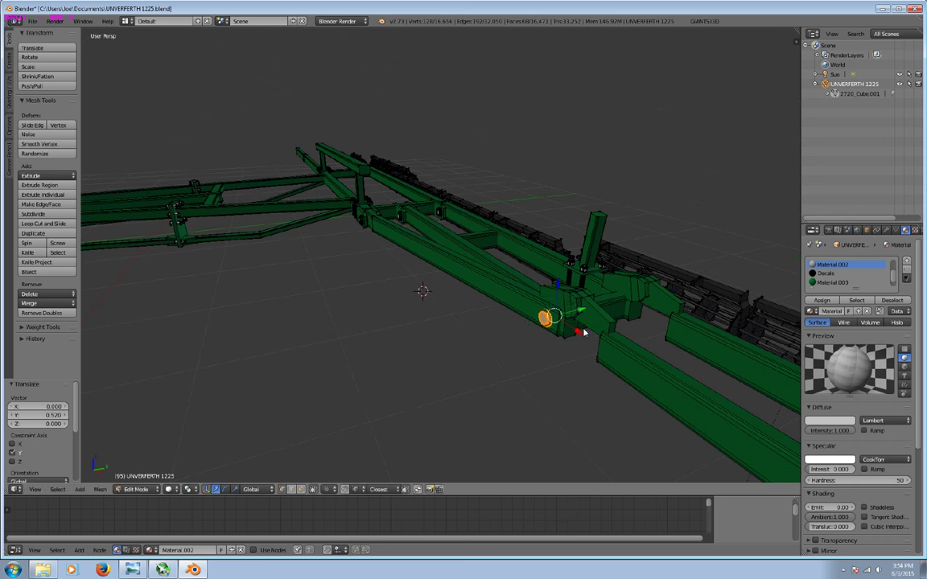
{"action": "key", "text": "g"}
{"action": "key", "text": "z"}
{"action": "left_click", "coordinate": [563, 289]}
Shift the bolt copy along X and scale it down to 0.757.
{"action": "key", "text": "g"}
{"action": "key", "text": "x"}
{"action": "left_click", "coordinate": [591, 326]}
{"action": "key", "text": "s"}
{"action": "left_click", "coordinate": [599, 336]}
{"action": "scroll", "coordinate": [616, 326], "scroll_direction": "up", "scroll_amount": 5}
Nudge the scaled bolt along X, Y and vertically until it sits through the hinge.
{"action": "mouse_move", "coordinate": [641, 321]}
{"action": "middle_mouse_down"}
{"action": "mouse_move", "coordinate": [444, 281]}
{"action": "mouse_move", "coordinate": [475, 287]}
{"action": "middle_mouse_up"}
{"action": "mouse_move", "coordinate": [634, 304]}
{"action": "middle_mouse_down"}
{"action": "mouse_move", "coordinate": [514, 331]}
{"action": "mouse_move", "coordinate": [431, 382]}
{"action": "mouse_move", "coordinate": [494, 302]}
{"action": "mouse_move", "coordinate": [497, 341]}
{"action": "mouse_move", "coordinate": [490, 335]}
{"action": "mouse_move", "coordinate": [485, 347]}
{"action": "mouse_move", "coordinate": [520, 354]}
{"action": "middle_mouse_up"}
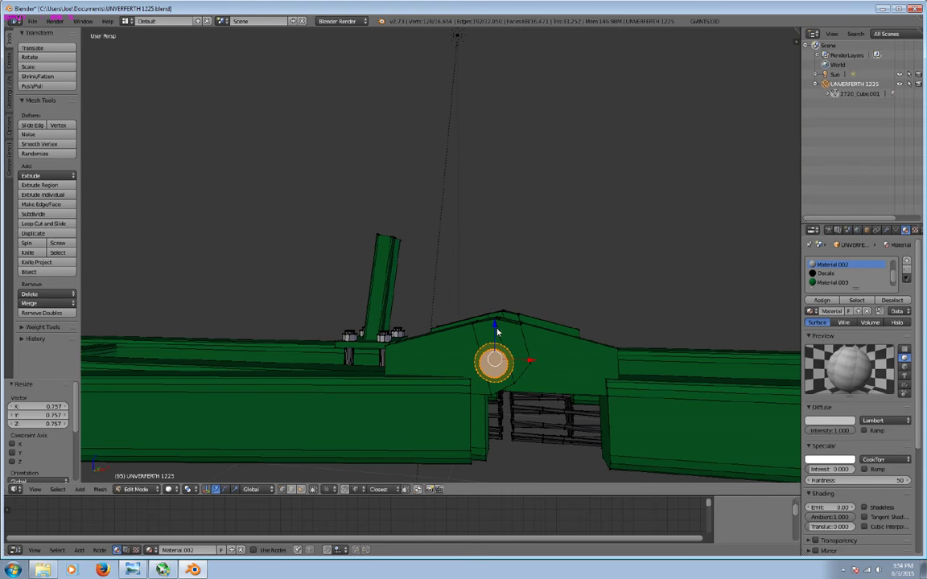
{"action": "left_click_drag", "start_coordinate": [497, 331], "coordinate": [504, 321]}
{"action": "key", "text": "x"}
{"action": "left_click", "coordinate": [519, 340]}
{"action": "left_click_drag", "start_coordinate": [499, 317], "coordinate": [498, 320]}
{"action": "mouse_move", "coordinate": [498, 338]}
{"action": "middle_mouse_down"}
{"action": "mouse_move", "coordinate": [438, 299]}
{"action": "mouse_move", "coordinate": [419, 321]}
{"action": "mouse_move", "coordinate": [454, 348]}
{"action": "mouse_move", "coordinate": [424, 356]}
{"action": "middle_mouse_up"}
{"action": "scroll", "coordinate": [455, 347], "scroll_direction": "up", "scroll_amount": 3}
{"action": "left_click_drag", "start_coordinate": [421, 409], "coordinate": [416, 425]}
Select the front pivot pin's parts and trial a move along Y.
{"action": "key", "text": "a"}
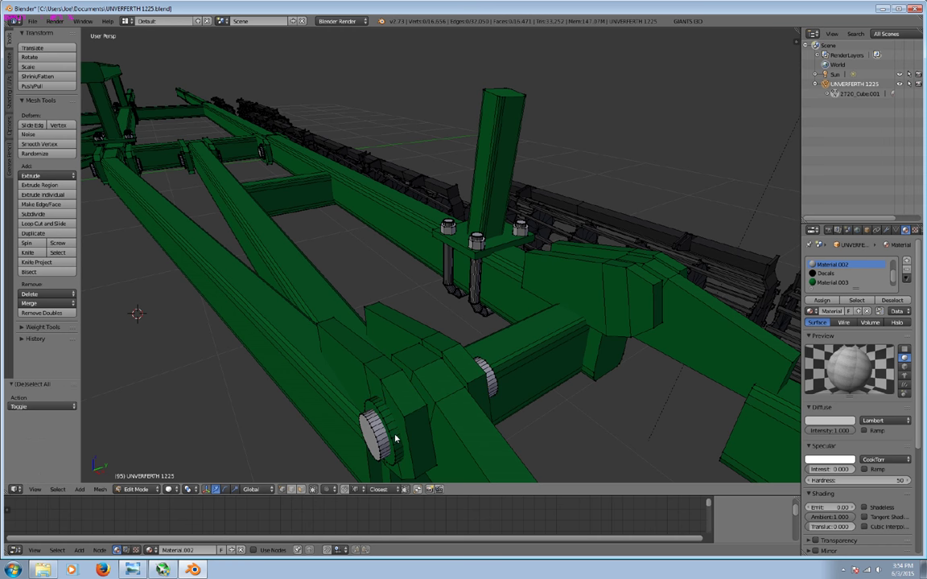
{"action": "key", "text": "l"}
{"action": "left_click", "coordinate": [312, 490]}
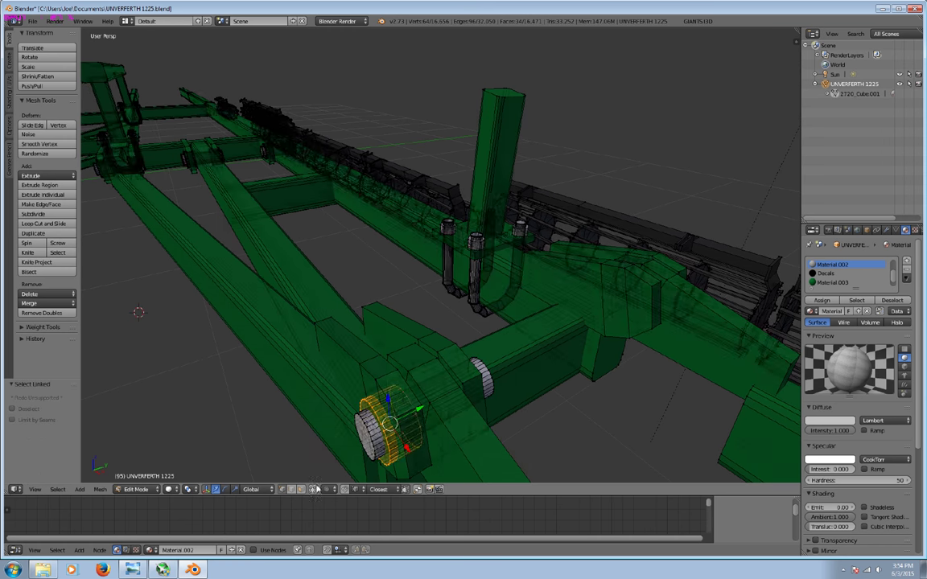
{"action": "middle_click_drag", "start_coordinate": [338, 438], "coordinate": [232, 386]}
{"action": "key", "text": "c"}
{"action": "key", "text": "Escape"}
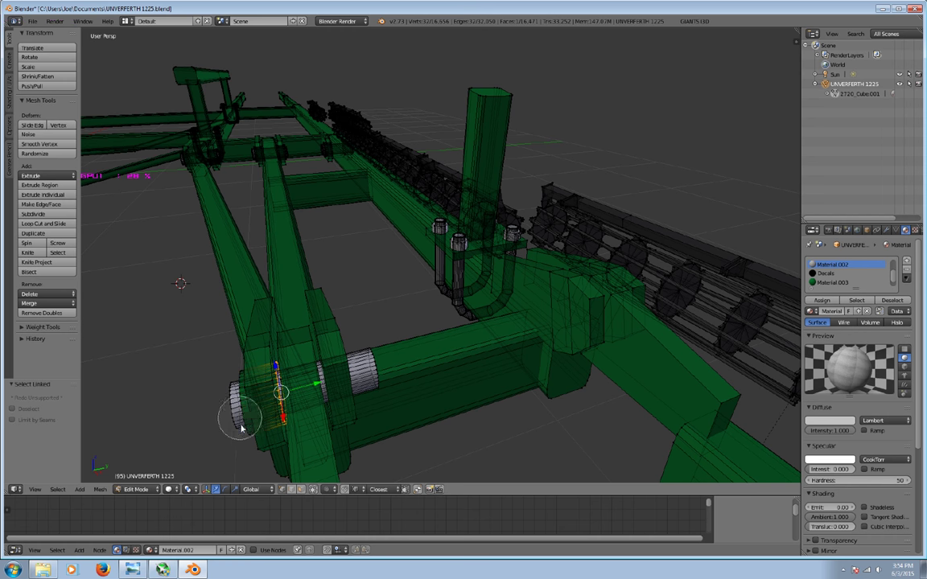
{"action": "left_click", "coordinate": [313, 489]}
{"action": "mouse_move", "coordinate": [313, 475]}
{"action": "middle_mouse_down"}
{"action": "mouse_move", "coordinate": [326, 448]}
{"action": "mouse_move", "coordinate": [286, 407]}
{"action": "middle_mouse_up"}
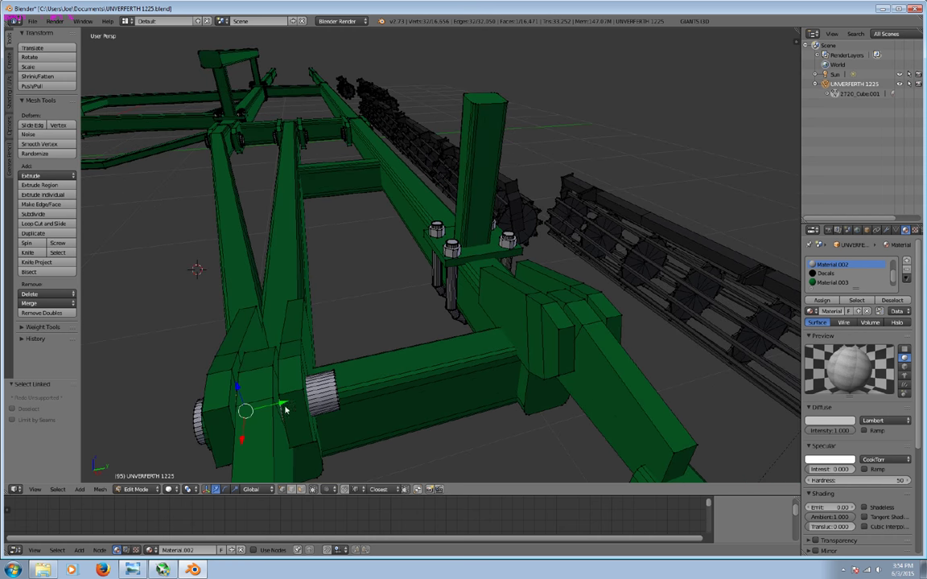
{"action": "key", "text": "g"}
{"action": "key", "text": "y"}
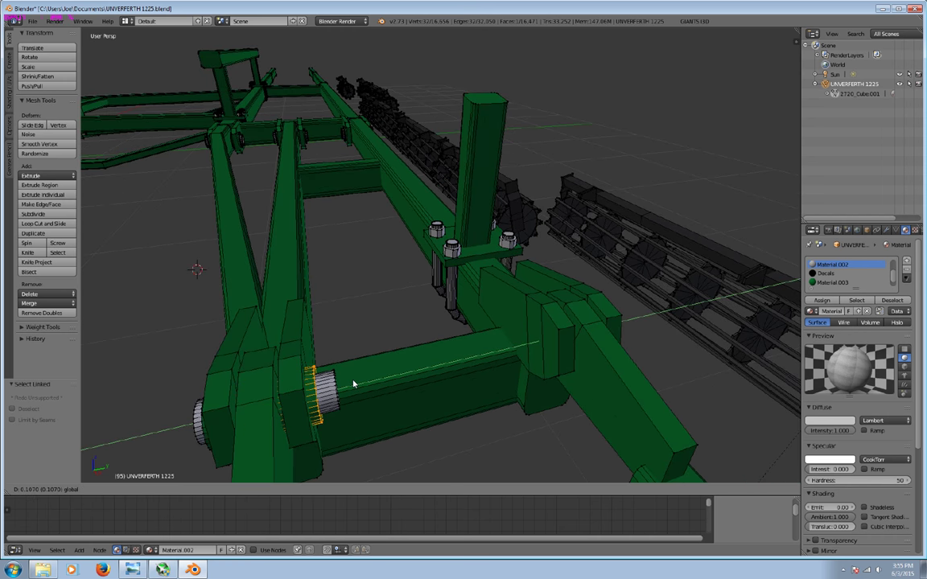
{"action": "key", "text": "Escape"}
Duplicate the pin's gear end rings and move them 0.546 along Y onto the second pivot.
{"action": "key", "text": "l"}
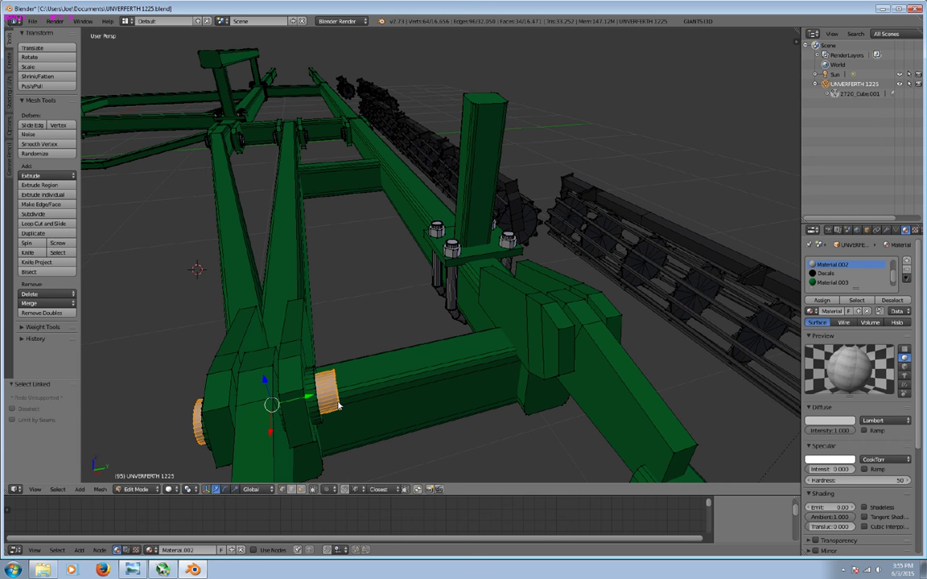
{"action": "middle_click_drag", "start_coordinate": [338, 406], "coordinate": [386, 341]}
{"action": "left_click_drag", "start_coordinate": [396, 318], "coordinate": [346, 342]}
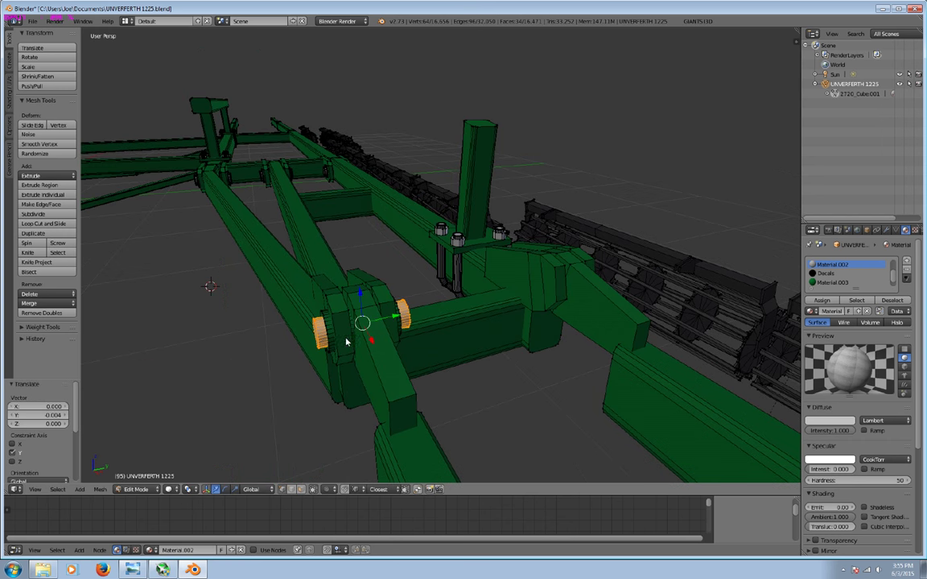
{"action": "key", "text": "l"}
{"action": "middle_click_drag", "start_coordinate": [327, 342], "coordinate": [338, 363]}
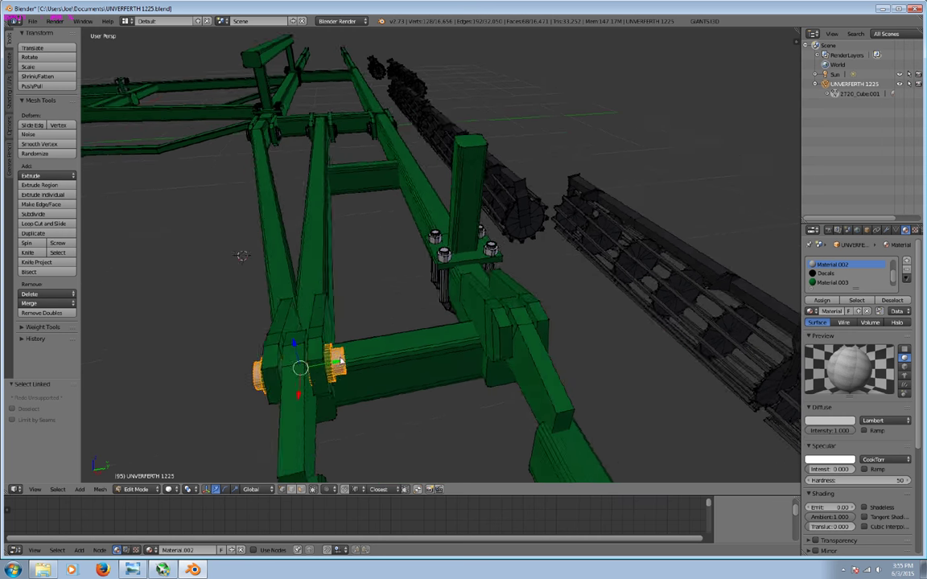
{"action": "key", "text": "shift+d"}
{"action": "right_click", "coordinate": [337, 363]}
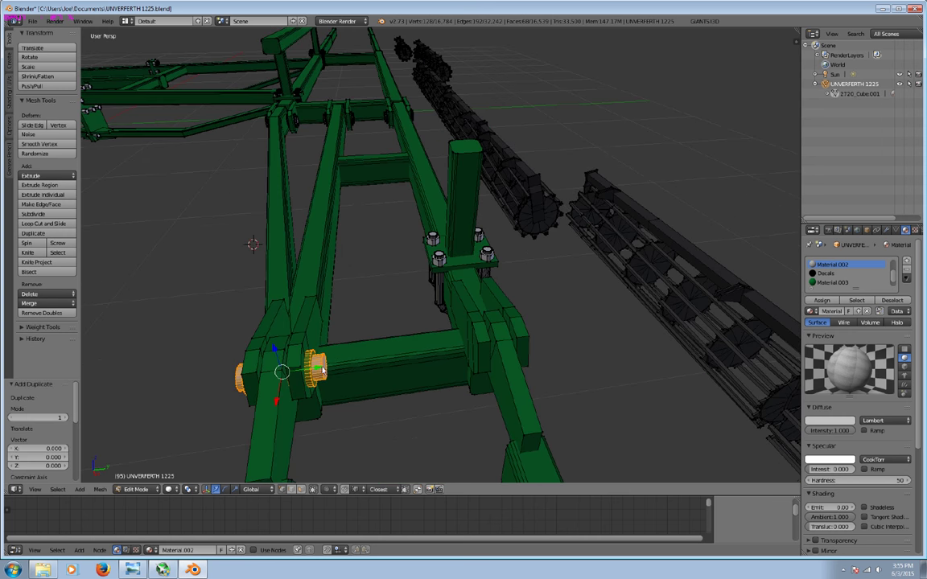
{"action": "left_click_drag", "start_coordinate": [320, 368], "coordinate": [529, 329]}
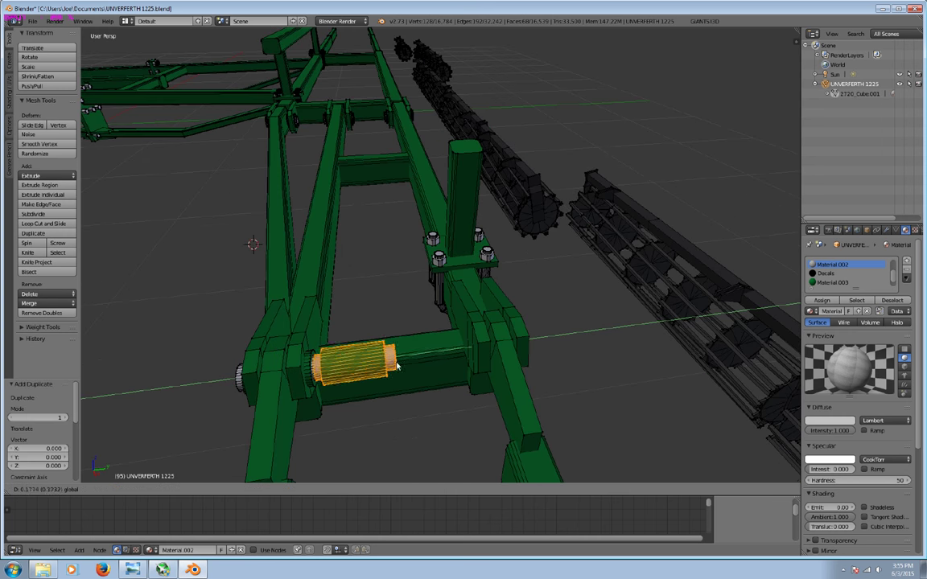
{"action": "left_click", "coordinate": [528, 330]}
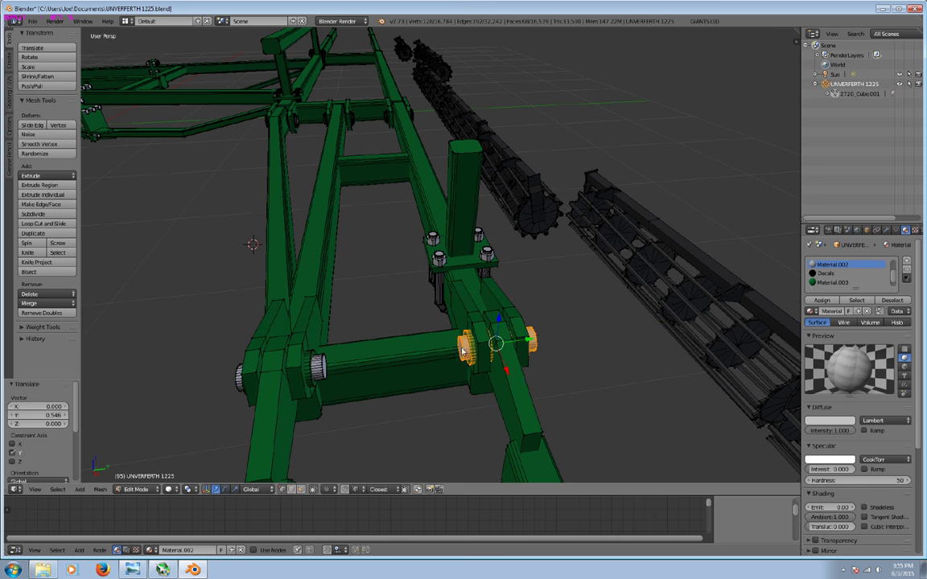
{"action": "middle_click_drag", "start_coordinate": [462, 351], "coordinate": [441, 332]}
Inspect the pivot part and hinge arm by selecting them, then clear the selection.
{"action": "key", "text": "a"}
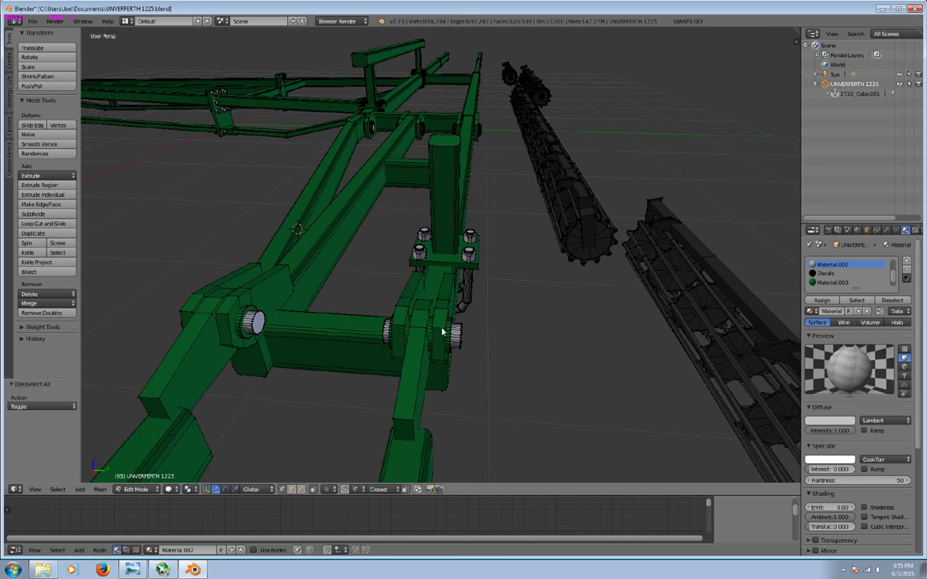
{"action": "key", "text": "l"}
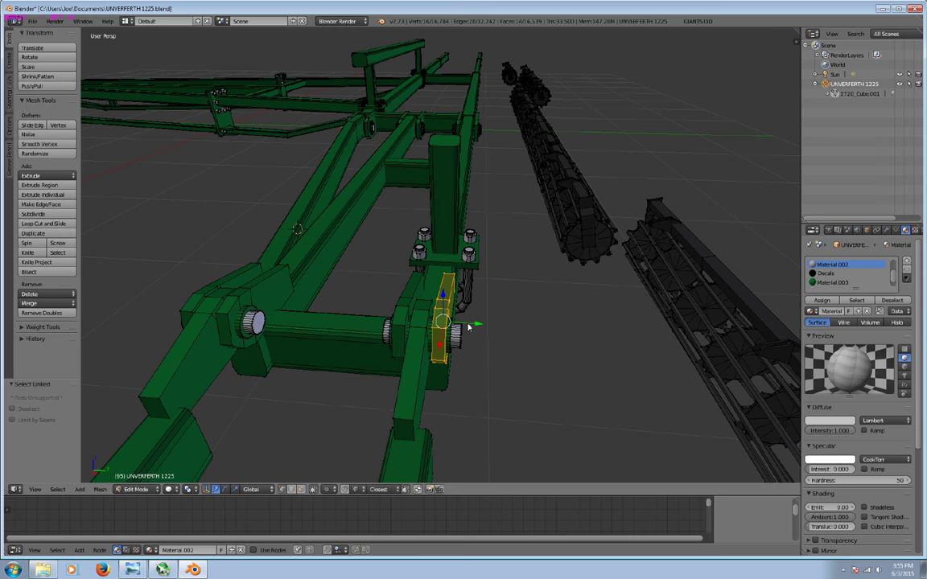
{"action": "key", "text": "a"}
{"action": "mouse_move", "coordinate": [401, 331]}
{"action": "middle_mouse_down"}
{"action": "mouse_move", "coordinate": [430, 331]}
{"action": "mouse_move", "coordinate": [455, 347]}
{"action": "middle_mouse_up"}
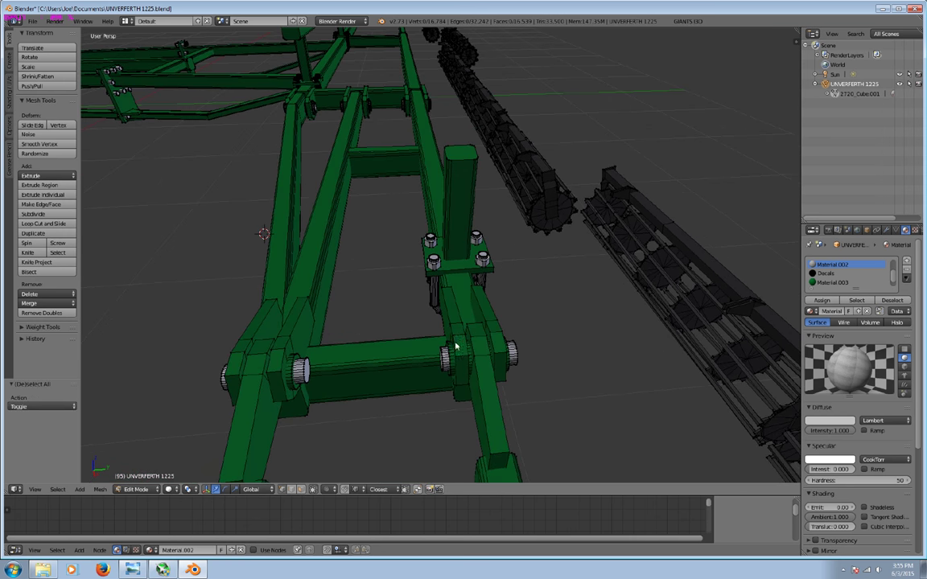
{"action": "key", "text": "l"}
{"action": "key", "text": "a"}
{"action": "key", "text": "l"}
{"action": "middle_click_drag", "start_coordinate": [483, 346], "coordinate": [427, 380]}
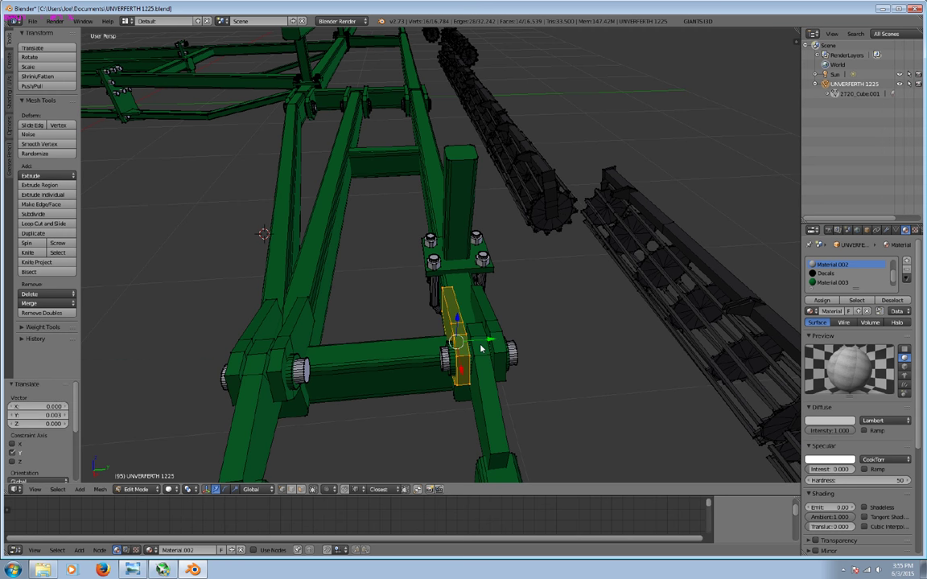
{"action": "key", "text": "a"}
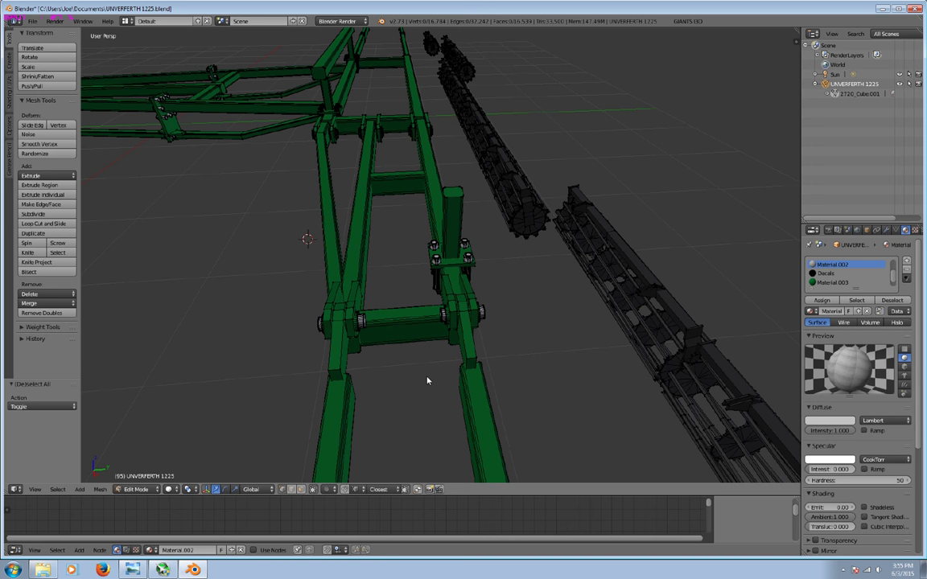
Select both outer beams and frame a flat view of them.
{"action": "mouse_move", "coordinate": [427, 381]}
{"action": "middle_mouse_down"}
{"action": "mouse_move", "coordinate": [490, 300]}
{"action": "mouse_move", "coordinate": [405, 312]}
{"action": "middle_mouse_up"}
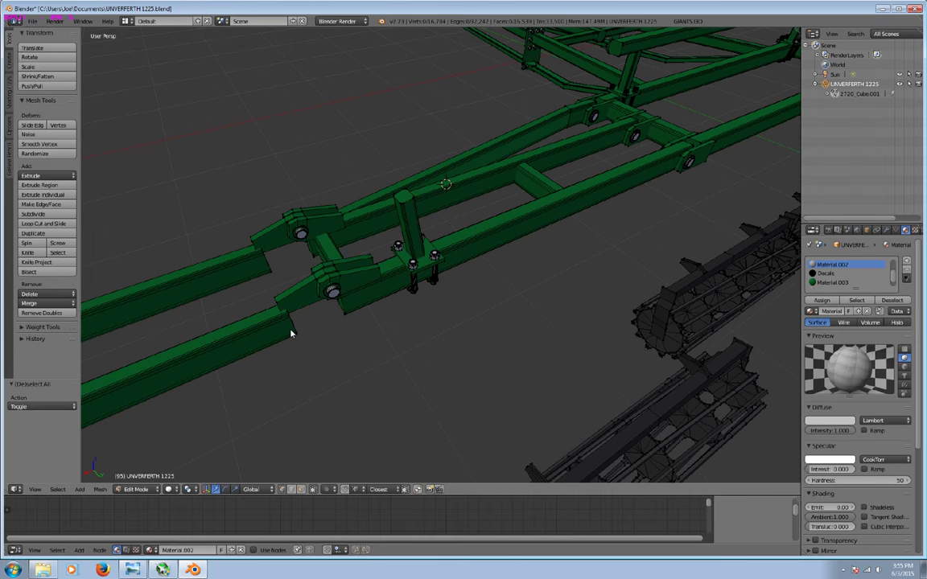
{"action": "key", "text": "l"}
{"action": "key", "text": "l"}
{"action": "mouse_move", "coordinate": [258, 268]}
{"action": "middle_mouse_down"}
{"action": "mouse_move", "coordinate": [291, 298]}
{"action": "mouse_move", "coordinate": [306, 290]}
{"action": "middle_mouse_up"}
{"action": "scroll", "coordinate": [305, 289], "scroll_direction": "up", "scroll_amount": 2}
{"action": "scroll", "coordinate": [321, 296], "scroll_direction": "up", "scroll_amount": 2}
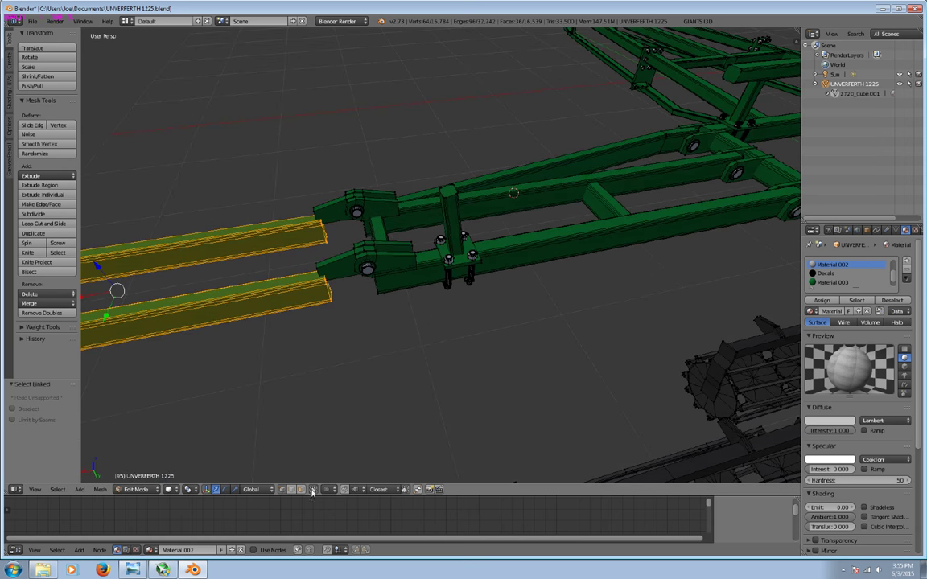
{"action": "scroll", "coordinate": [331, 414], "scroll_direction": "down", "scroll_amount": 2}
{"action": "scroll", "coordinate": [330, 414], "scroll_direction": "up", "scroll_amount": 1}
{"action": "scroll", "coordinate": [330, 413], "scroll_direction": "down", "scroll_amount": 2}
{"action": "scroll", "coordinate": [331, 413], "scroll_direction": "down", "scroll_amount": 2}
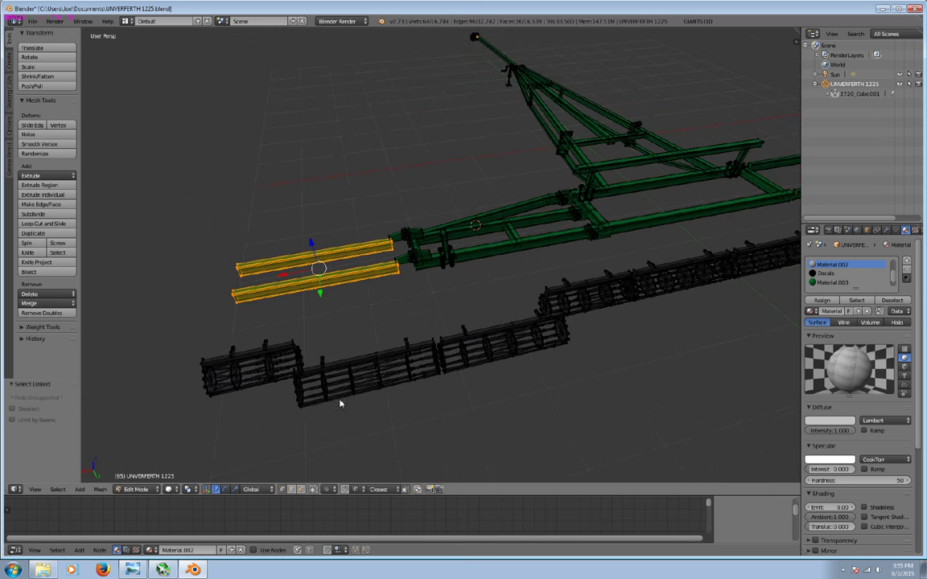
{"action": "mouse_move", "coordinate": [414, 326]}
{"action": "middle_mouse_down"}
{"action": "mouse_move", "coordinate": [402, 341]}
{"action": "mouse_move", "coordinate": [422, 321]}
{"action": "middle_mouse_up"}
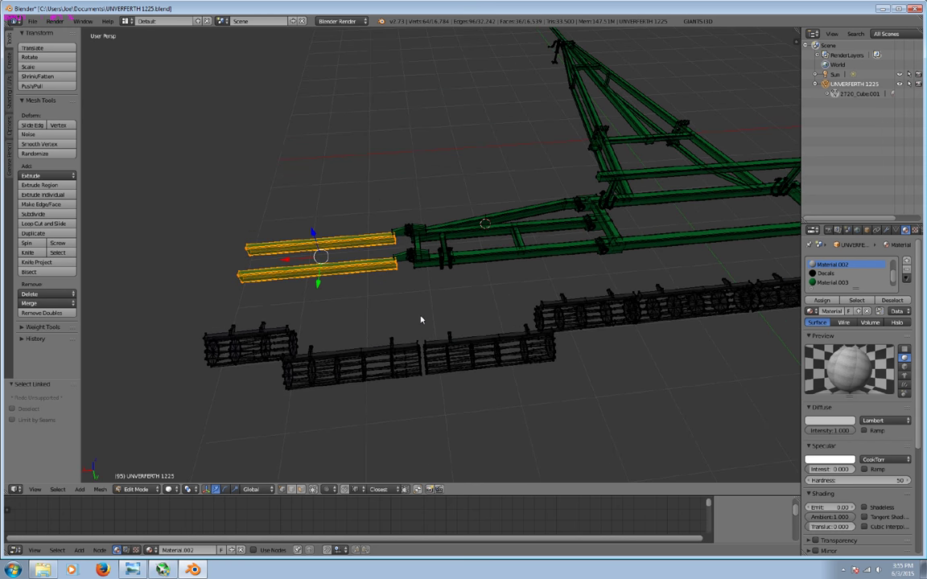
Deselect the beams' far ends and shift their inner ends 0.173 along X flush with the hinge.
{"action": "key", "text": "c"}
{"action": "middle_click_drag", "start_coordinate": [205, 290], "coordinate": [272, 259]}
{"action": "key", "text": "Escape"}
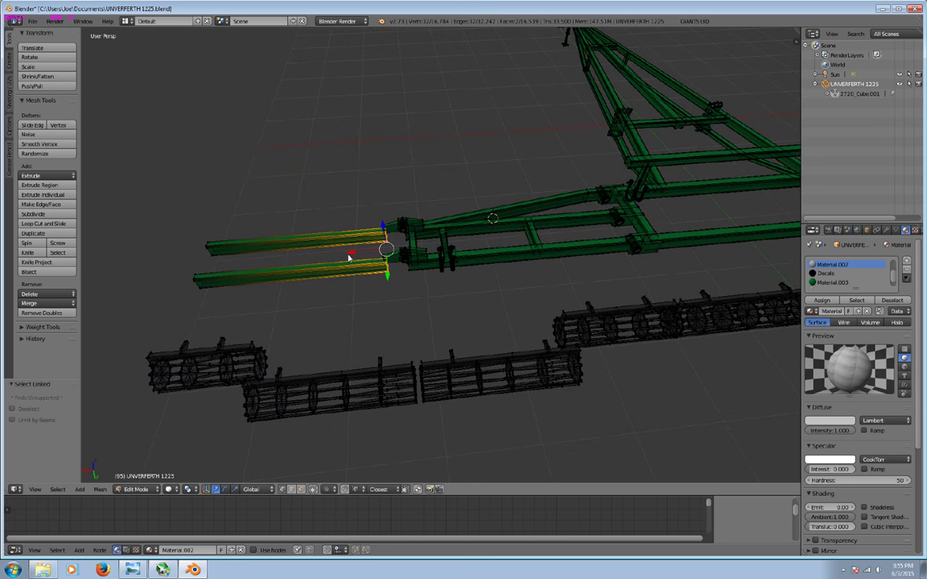
{"action": "left_click_drag", "start_coordinate": [349, 256], "coordinate": [362, 255]}
{"action": "left_click", "coordinate": [362, 255]}
{"action": "scroll", "coordinate": [305, 374], "scroll_direction": "up", "scroll_amount": 3}
{"action": "mouse_move", "coordinate": [303, 351]}
{"action": "middle_mouse_down"}
{"action": "mouse_move", "coordinate": [324, 306]}
{"action": "mouse_move", "coordinate": [320, 460]}
{"action": "mouse_move", "coordinate": [317, 317]}
{"action": "middle_mouse_up"}
{"action": "left_click_drag", "start_coordinate": [310, 254], "coordinate": [310, 262]}
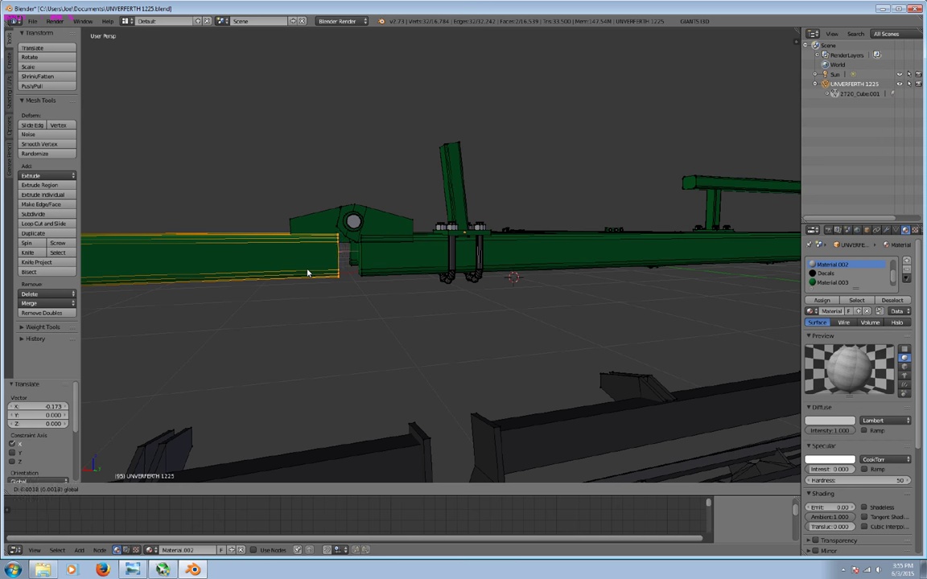
{"action": "left_click_drag", "start_coordinate": [307, 273], "coordinate": [308, 276]}
{"action": "key", "text": "a"}
View the joined frame from a steep high angle with see-through display.
{"action": "mouse_move", "coordinate": [341, 327]}
{"action": "middle_mouse_down"}
{"action": "mouse_move", "coordinate": [416, 377]}
{"action": "mouse_move", "coordinate": [527, 430]}
{"action": "mouse_move", "coordinate": [546, 424]}
{"action": "mouse_move", "coordinate": [503, 413]}
{"action": "middle_mouse_up"}
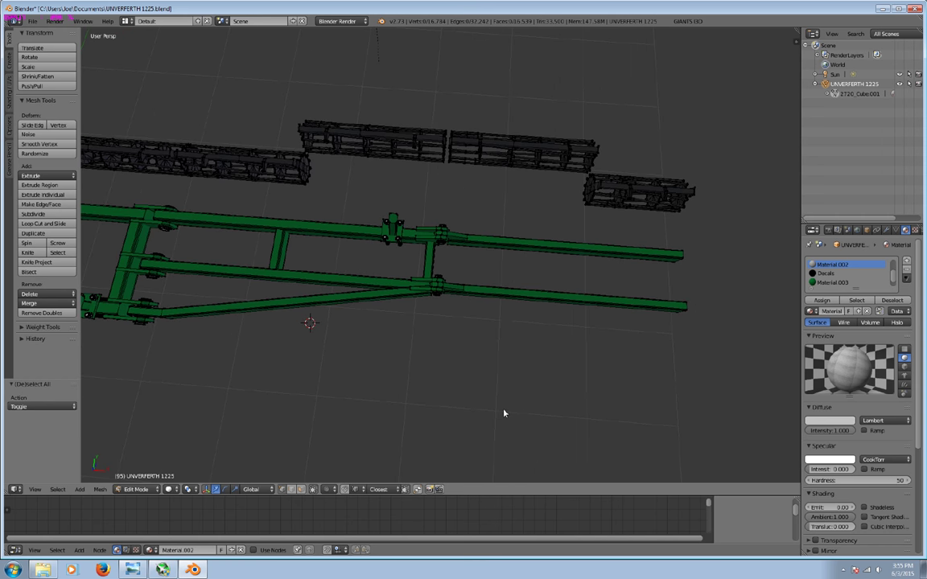
{"action": "scroll", "coordinate": [447, 422], "scroll_direction": "up", "scroll_amount": 1}
{"action": "scroll", "coordinate": [448, 420], "scroll_direction": "up", "scroll_amount": 1}
{"action": "scroll", "coordinate": [450, 419], "scroll_direction": "up", "scroll_amount": 2}
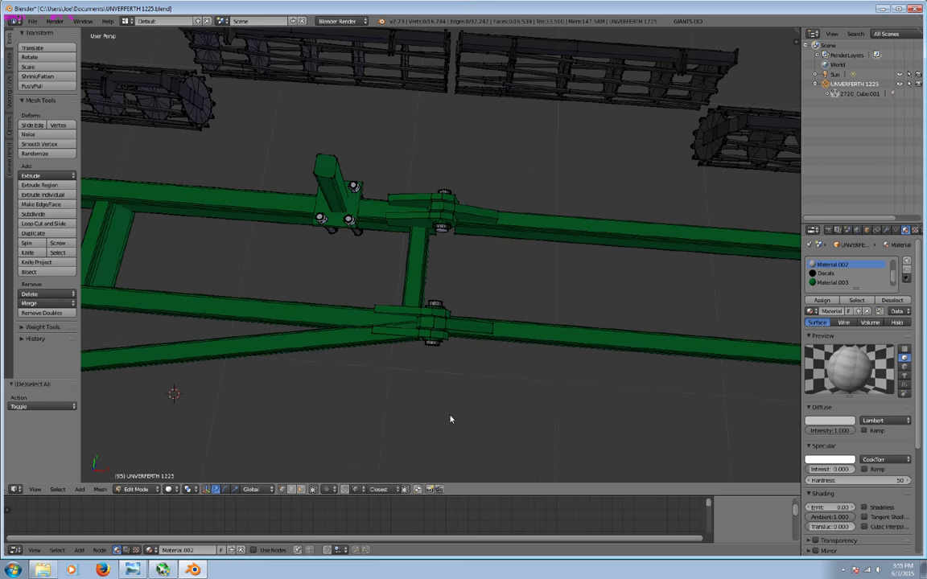
{"action": "middle_click_drag", "start_coordinate": [451, 419], "coordinate": [330, 475]}
{"action": "left_click", "coordinate": [313, 489]}
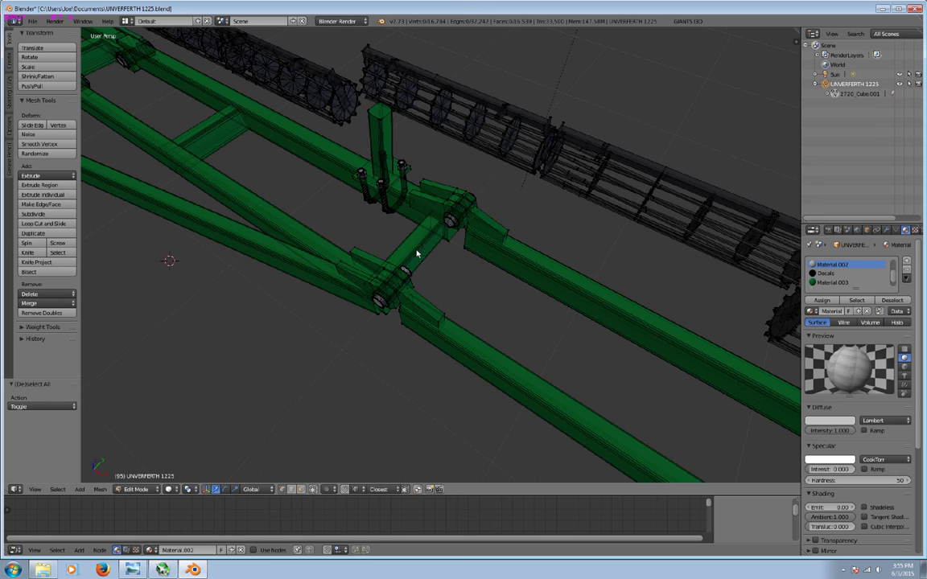
Duplicate the short crossbar between the pivots and move the copy along X.
{"action": "key", "text": "l"}
{"action": "left_click", "coordinate": [299, 490]}
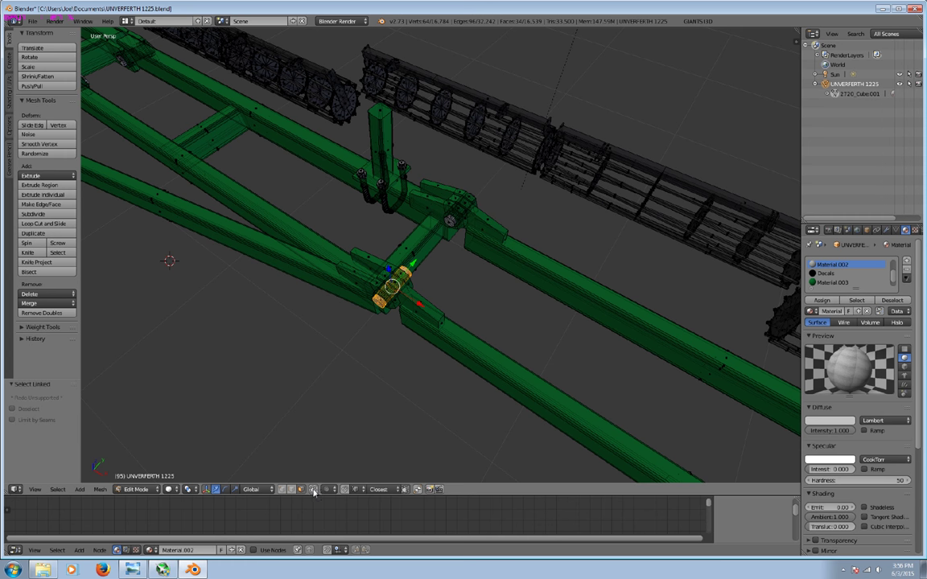
{"action": "key", "text": "a"}
{"action": "key", "text": "l"}
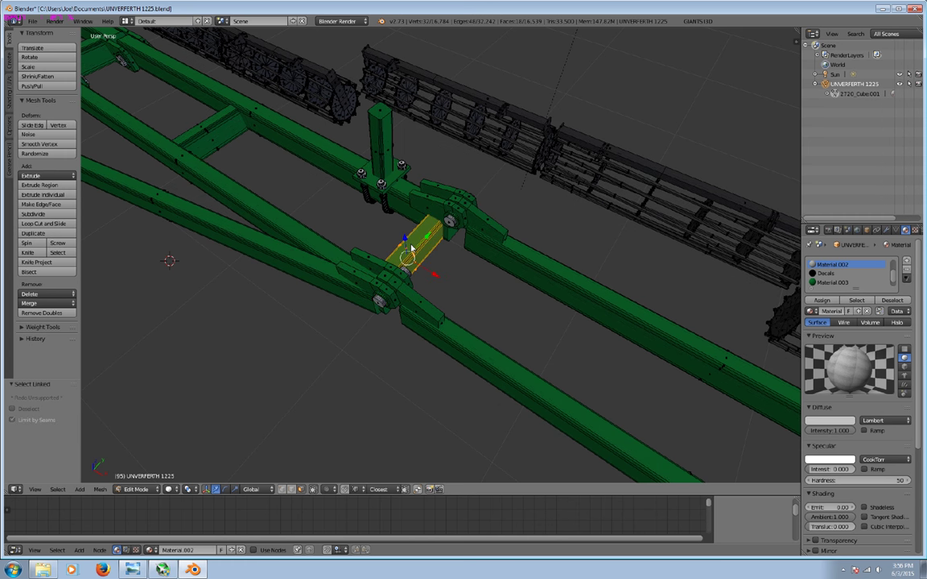
{"action": "key", "text": "shift+d"}
{"action": "key", "text": "x"}
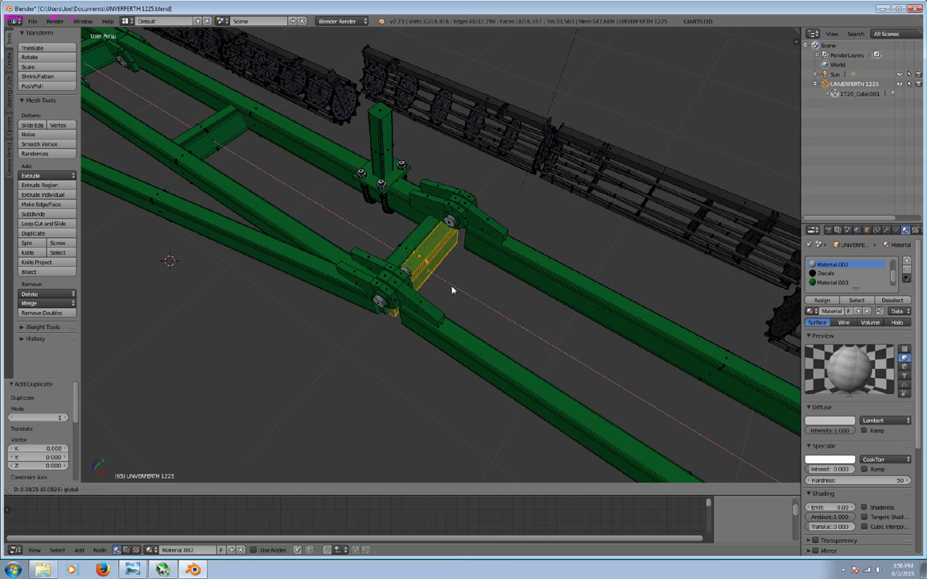
{"action": "left_click", "coordinate": [471, 314]}
{"action": "mouse_move", "coordinate": [472, 315]}
{"action": "middle_mouse_down"}
{"action": "mouse_move", "coordinate": [506, 403]}
{"action": "mouse_move", "coordinate": [474, 378]}
{"action": "middle_mouse_up"}
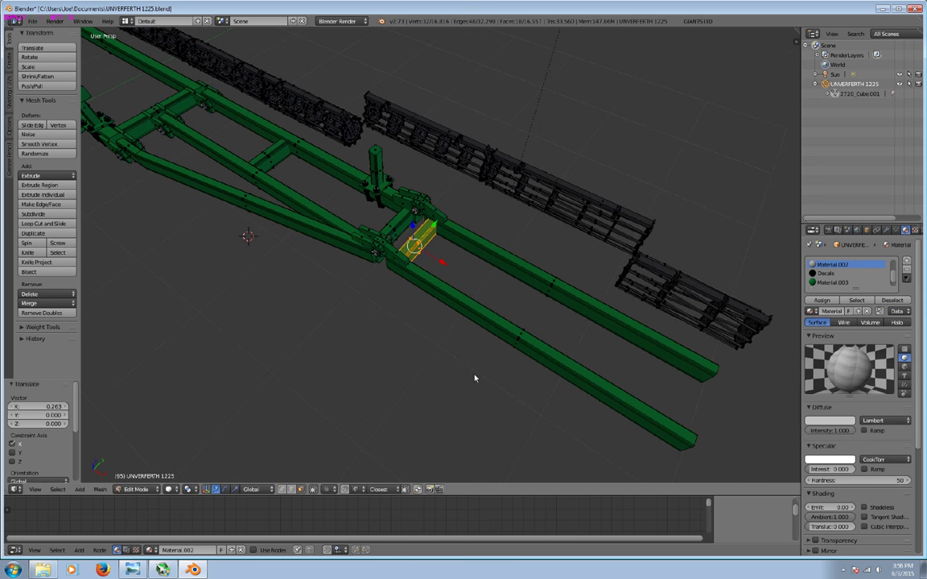
Place crossbars at the far end of the outer rails and midway along them.
{"action": "key", "text": "ctrl+z"}
{"action": "key", "text": "g"}
{"action": "key", "text": "x"}
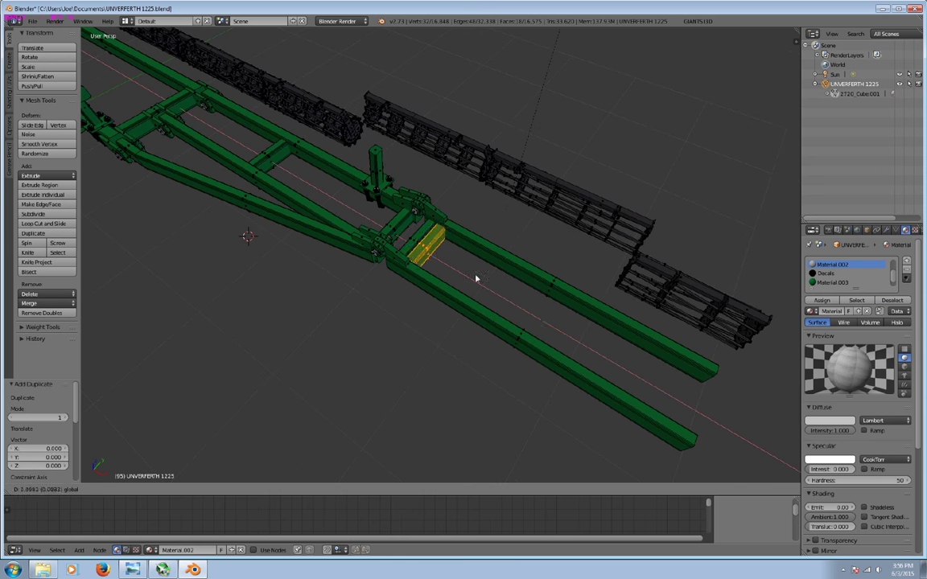
{"action": "left_click", "coordinate": [714, 431]}
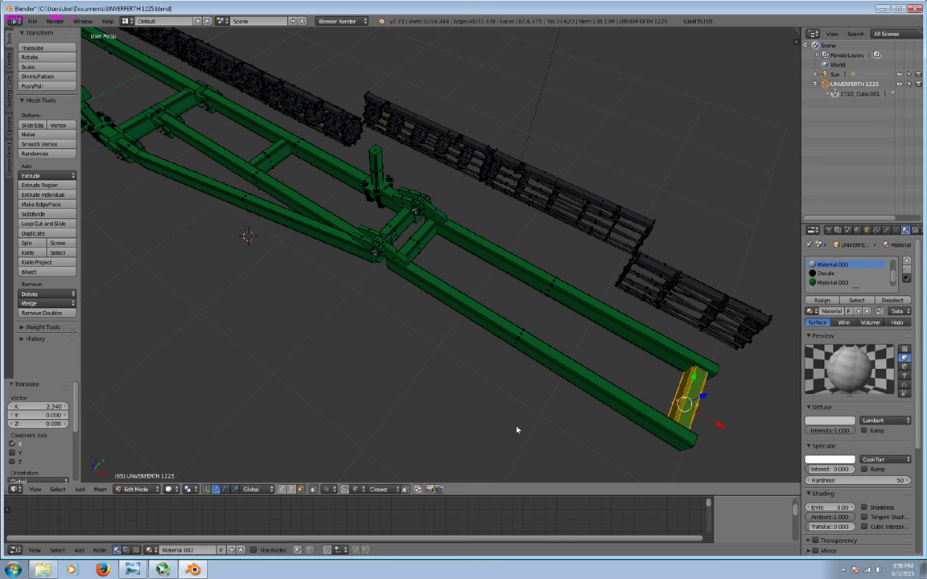
{"action": "key", "text": "g"}
{"action": "key", "text": "x"}
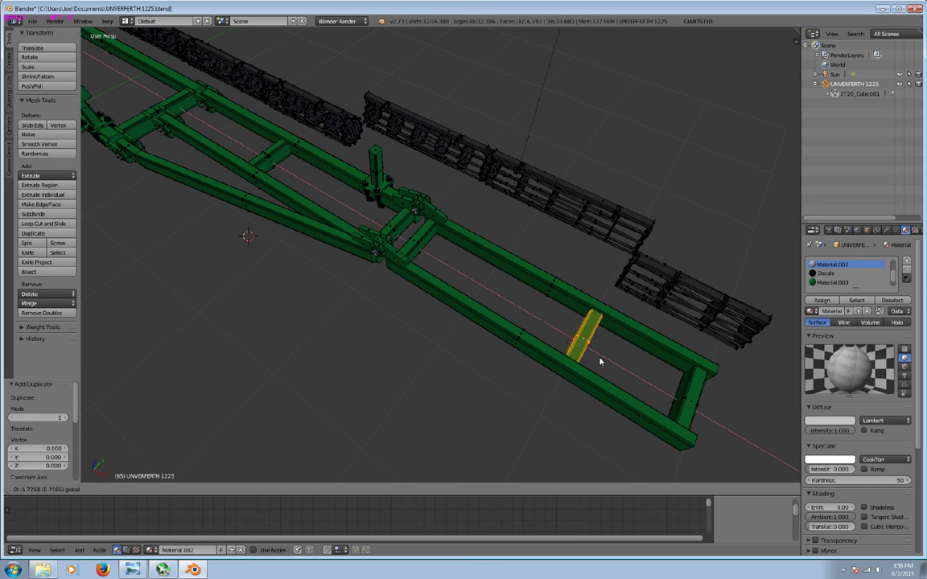
{"action": "left_click", "coordinate": [568, 348]}
{"action": "mouse_move", "coordinate": [426, 366]}
{"action": "middle_mouse_down"}
{"action": "mouse_move", "coordinate": [343, 347]}
{"action": "mouse_move", "coordinate": [382, 366]}
{"action": "mouse_move", "coordinate": [658, 300]}
{"action": "mouse_move", "coordinate": [691, 327]}
{"action": "mouse_move", "coordinate": [464, 344]}
{"action": "mouse_move", "coordinate": [532, 312]}
{"action": "mouse_move", "coordinate": [376, 320]}
{"action": "mouse_move", "coordinate": [455, 345]}
{"action": "mouse_move", "coordinate": [326, 368]}
{"action": "mouse_move", "coordinate": [377, 353]}
{"action": "mouse_move", "coordinate": [262, 384]}
{"action": "mouse_move", "coordinate": [321, 354]}
{"action": "mouse_move", "coordinate": [325, 392]}
{"action": "mouse_move", "coordinate": [347, 397]}
{"action": "mouse_move", "coordinate": [333, 473]}
{"action": "middle_mouse_up"}
{"action": "key", "text": "a"}
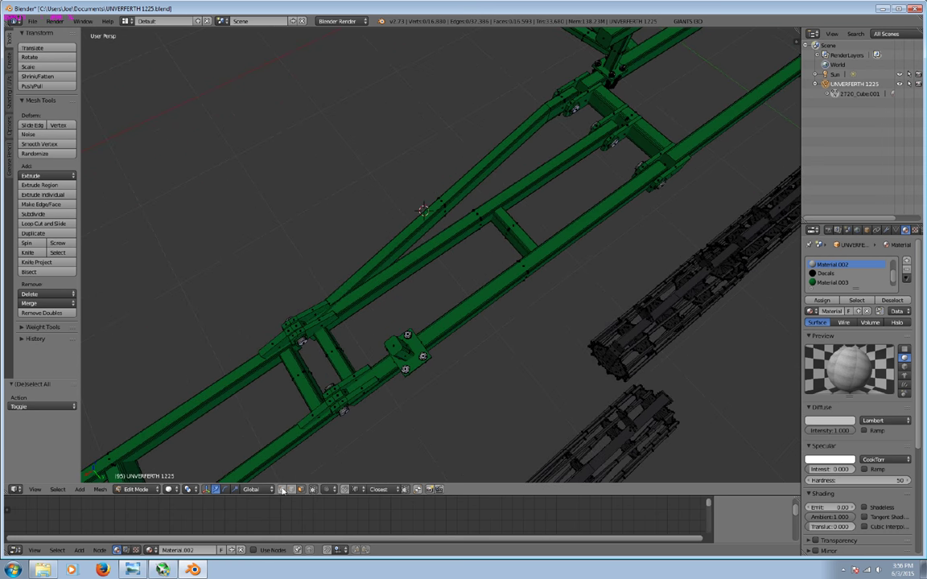
Select the outer wing section's crossbar and connected frame pieces.
{"action": "left_click", "coordinate": [281, 490]}
{"action": "key", "text": "c"}
{"action": "left_click_drag", "start_coordinate": [445, 330], "coordinate": [420, 352]}
{"action": "right_click", "coordinate": [420, 351]}
{"action": "key", "text": "a"}
{"action": "mouse_move", "coordinate": [391, 378]}
{"action": "middle_mouse_down"}
{"action": "mouse_move", "coordinate": [427, 326]}
{"action": "mouse_move", "coordinate": [369, 359]}
{"action": "middle_mouse_up"}
{"action": "key", "text": "l"}
{"action": "mouse_move", "coordinate": [222, 388]}
{"action": "middle_mouse_down"}
{"action": "mouse_move", "coordinate": [242, 399]}
{"action": "mouse_move", "coordinate": [245, 389]}
{"action": "middle_mouse_up"}
{"action": "key", "text": "l"}
{"action": "key", "text": "l"}
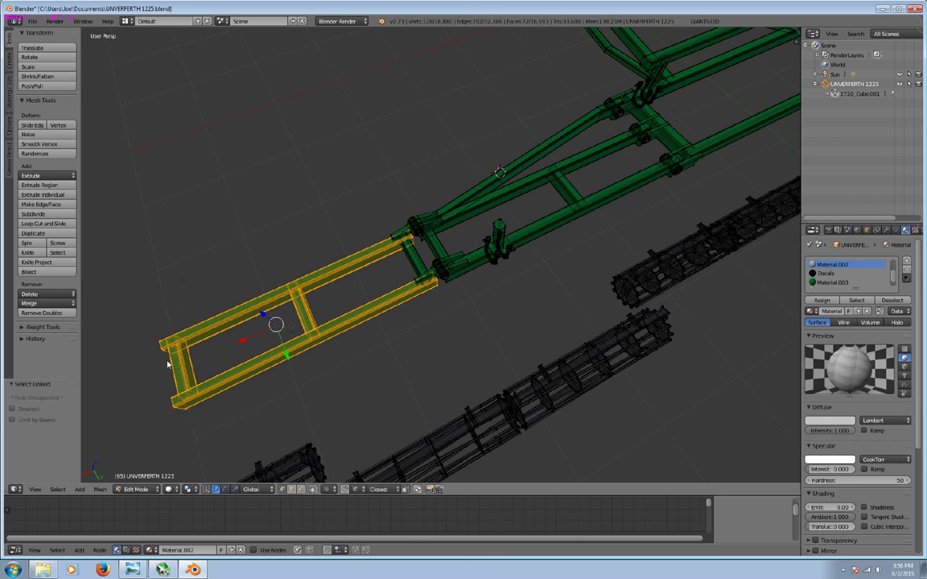
{"action": "scroll", "coordinate": [296, 325], "scroll_direction": "up", "scroll_amount": 3}
{"action": "scroll", "coordinate": [350, 308], "scroll_direction": "up", "scroll_amount": 2}
{"action": "key", "text": "l"}
{"action": "key", "text": "l"}
{"action": "key", "text": "l"}
{"action": "middle_click_drag", "start_coordinate": [353, 230], "coordinate": [357, 365]}
Add both pivot bolts and separate the selection into object UNVERFERTH 1225.001.
{"action": "left_click", "coordinate": [320, 488]}
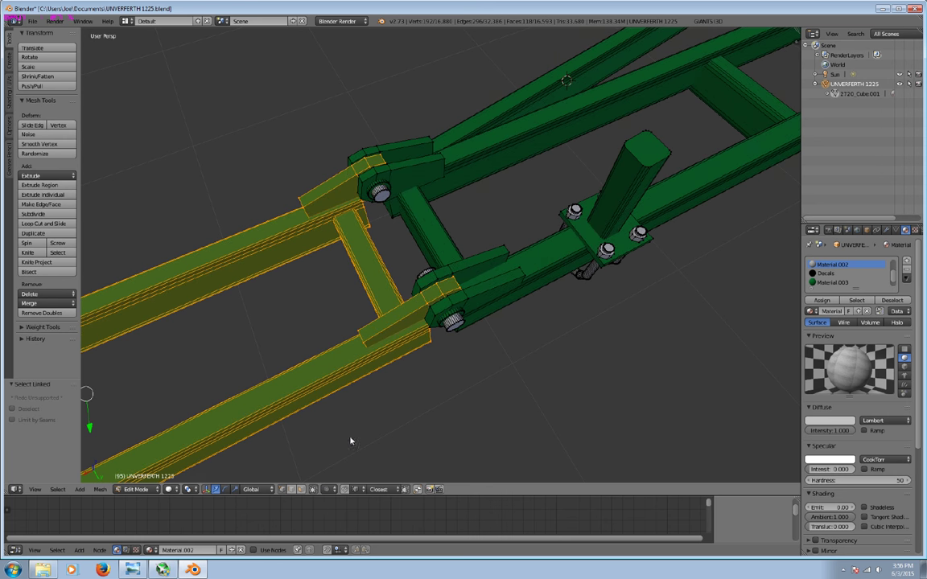
{"action": "middle_click_drag", "start_coordinate": [352, 438], "coordinate": [364, 376]}
{"action": "key", "text": "l"}
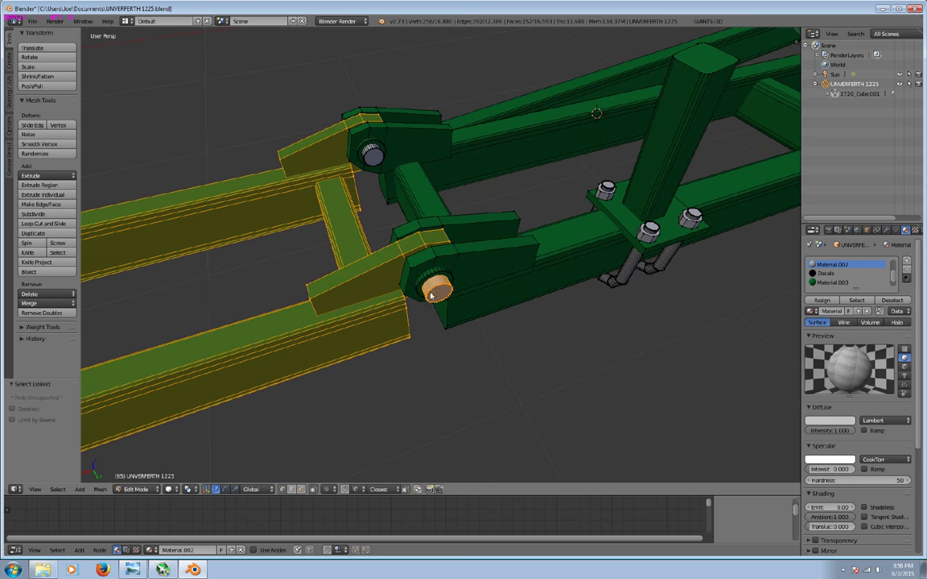
{"action": "key", "text": "l"}
{"action": "key", "text": "p"}
{"action": "left_click", "coordinate": [318, 304]}
{"action": "key", "text": "Tab"}
{"action": "mouse_move", "coordinate": [334, 308]}
{"action": "middle_mouse_down"}
{"action": "mouse_move", "coordinate": [609, 226]}
{"action": "mouse_move", "coordinate": [348, 160]}
{"action": "mouse_move", "coordinate": [421, 200]}
{"action": "middle_mouse_up"}
Set the wing object's origin to the 3D cursor at its pivot bolt.
{"action": "scroll", "coordinate": [415, 161], "scroll_direction": "up", "scroll_amount": 3}
{"action": "scroll", "coordinate": [421, 193], "scroll_direction": "down", "scroll_amount": 3}
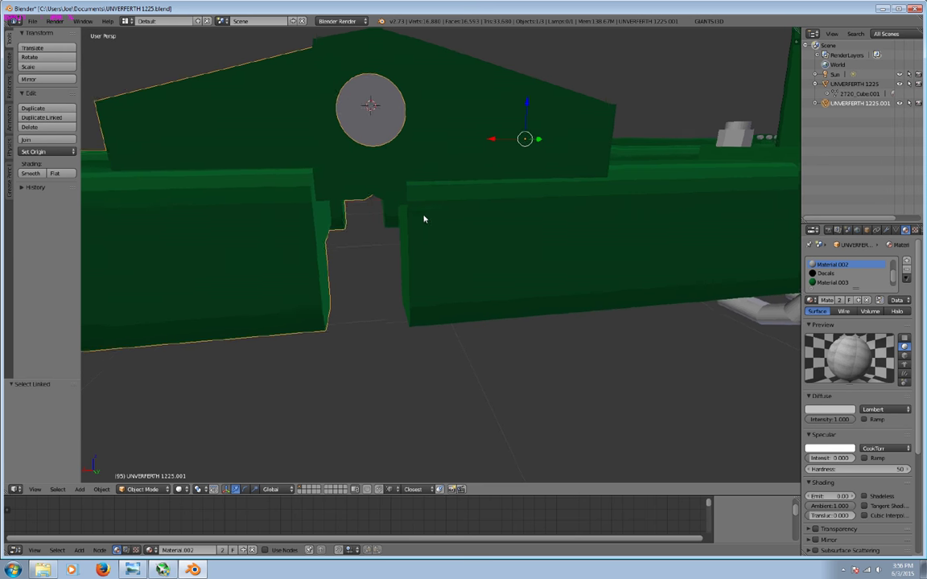
{"action": "scroll", "coordinate": [402, 185], "scroll_direction": "up", "scroll_amount": 2}
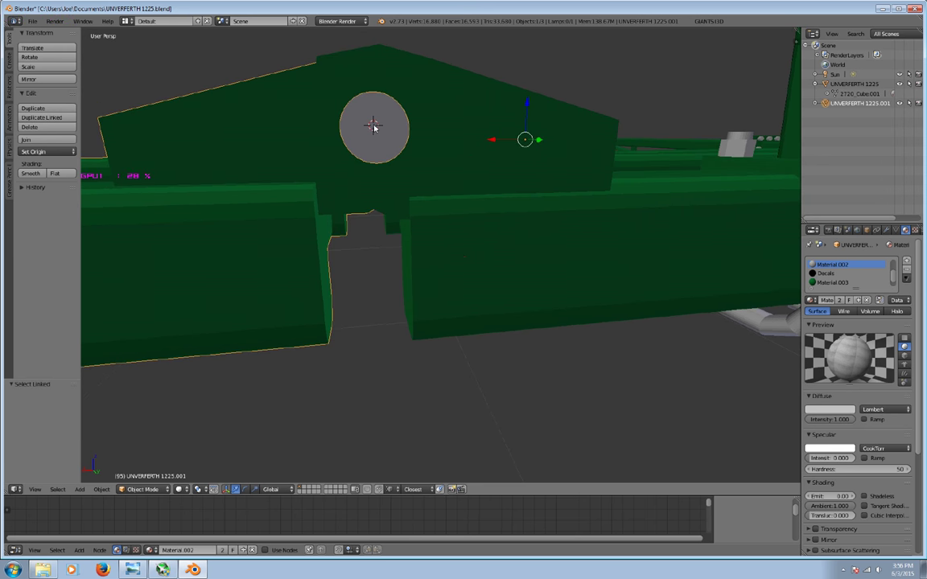
{"action": "left_click", "coordinate": [74, 150]}
{"action": "left_click", "coordinate": [56, 182]}
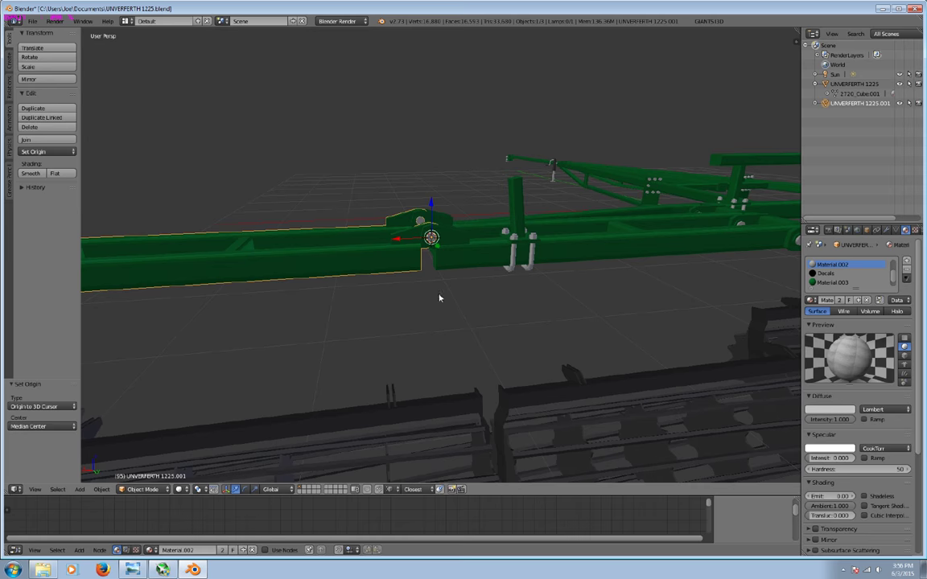
{"action": "scroll", "coordinate": [397, 310], "scroll_direction": "down", "scroll_amount": 4}
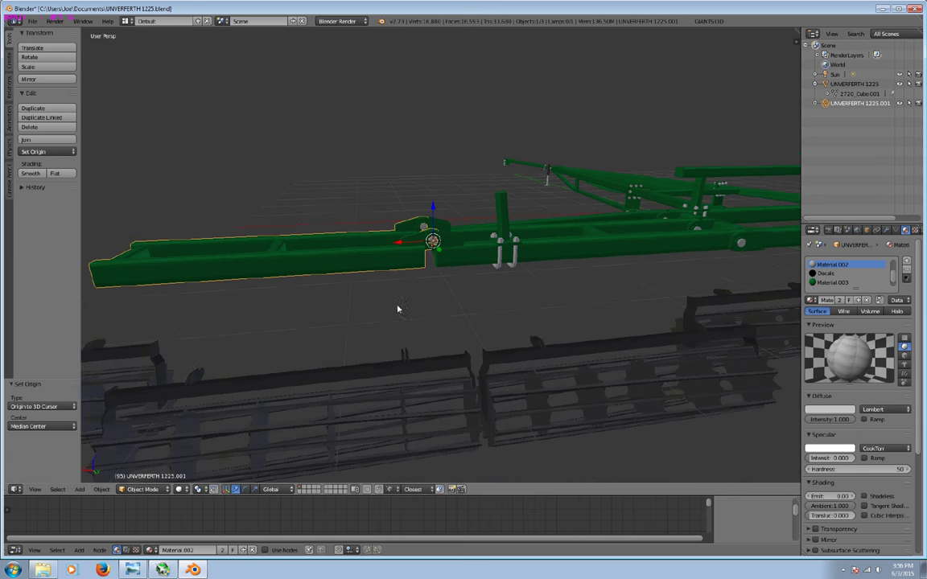
Rotate the wing -160.706° about Y into its folded position, checking the reference photo.
{"action": "left_click", "coordinate": [247, 489]}
{"action": "mouse_move", "coordinate": [450, 265]}
{"action": "left_mouse_down"}
{"action": "mouse_move", "coordinate": [398, 323]}
{"action": "mouse_move", "coordinate": [388, 316]}
{"action": "mouse_move", "coordinate": [424, 363]}
{"action": "mouse_move", "coordinate": [413, 368]}
{"action": "mouse_move", "coordinate": [402, 350]}
{"action": "left_mouse_up"}
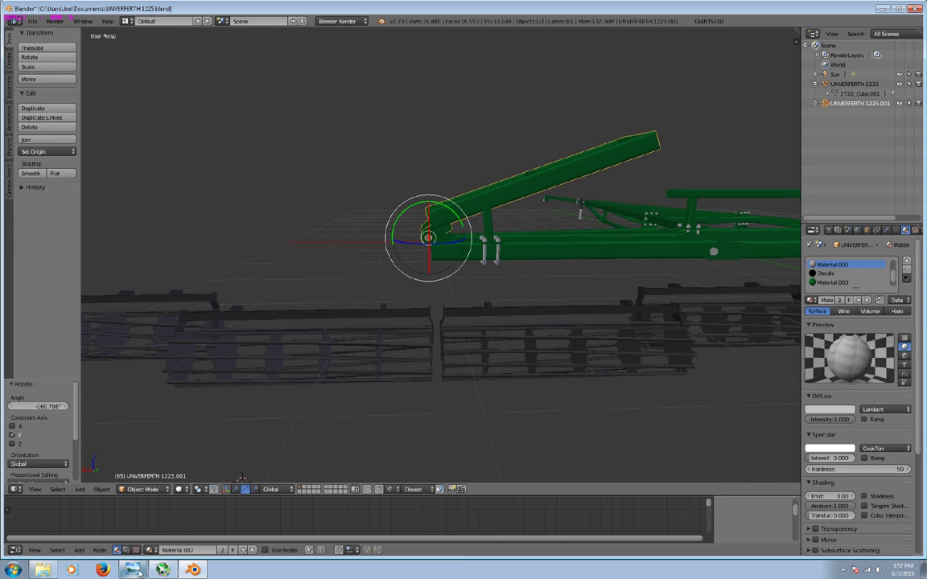
{"action": "left_click", "coordinate": [193, 570]}
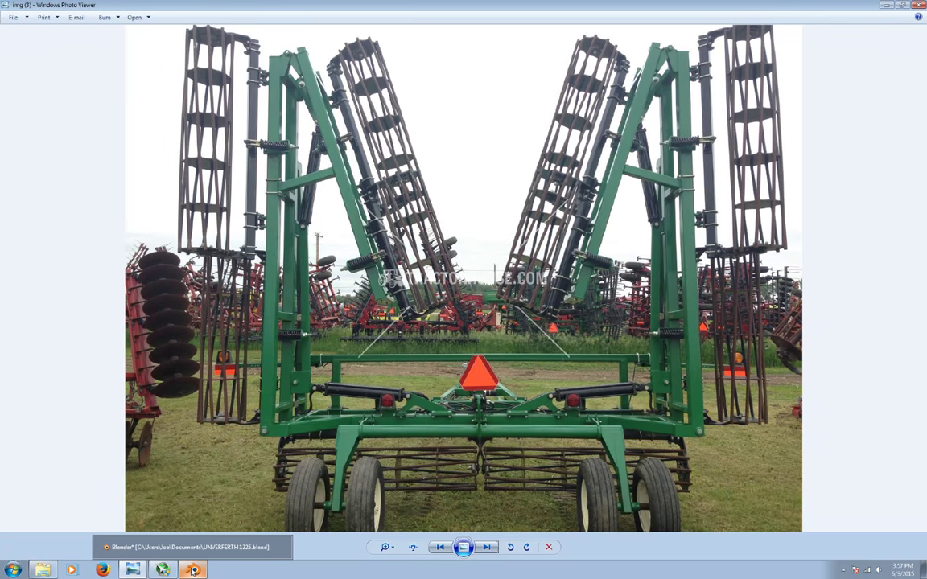
{"action": "left_click", "coordinate": [193, 569]}
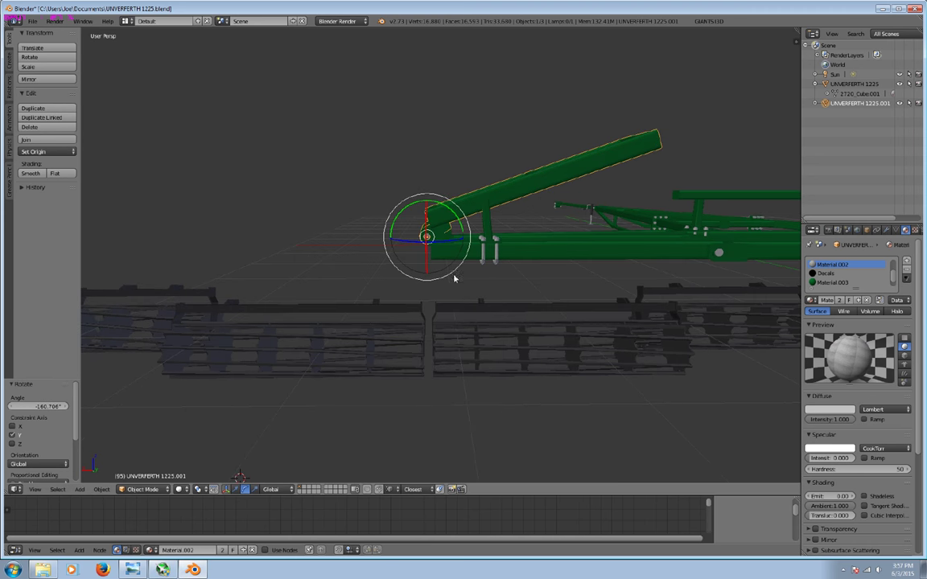
{"action": "middle_click_drag", "start_coordinate": [407, 247], "coordinate": [417, 272]}
In Edit Mode, select the support post and U-bolts and slide them along X under the wing.
{"action": "key", "text": "Tab"}
{"action": "scroll", "coordinate": [552, 217], "scroll_direction": "up", "scroll_amount": 2}
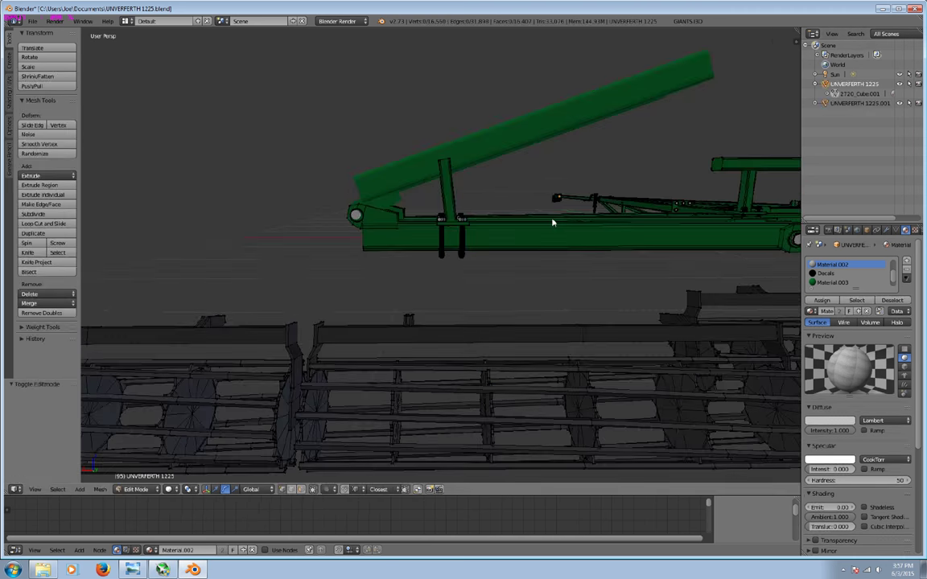
{"action": "scroll", "coordinate": [502, 312], "scroll_direction": "up", "scroll_amount": 2}
{"action": "middle_click_drag", "start_coordinate": [342, 474], "coordinate": [445, 269]}
{"action": "key", "text": "c"}
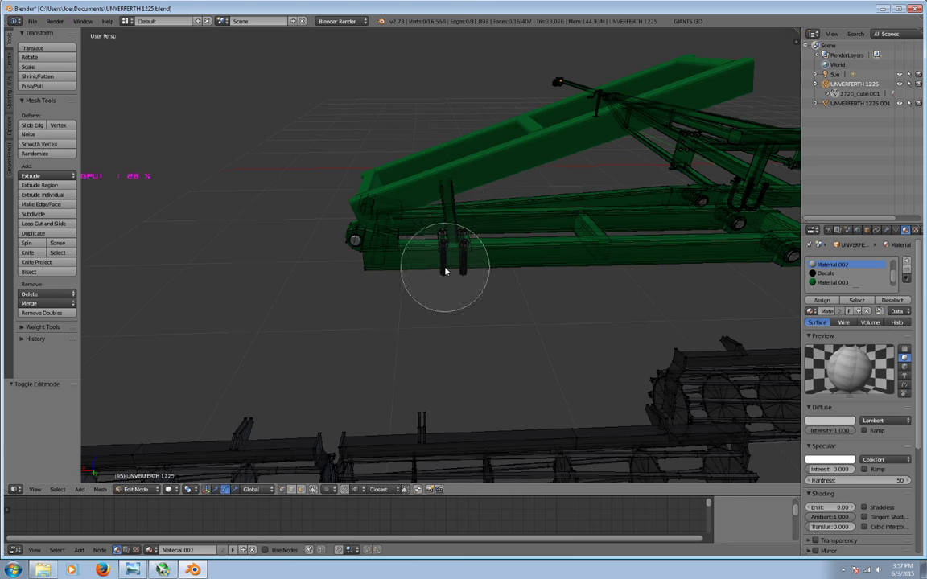
{"action": "left_click_drag", "start_coordinate": [471, 192], "coordinate": [472, 259]}
{"action": "key", "text": "Escape"}
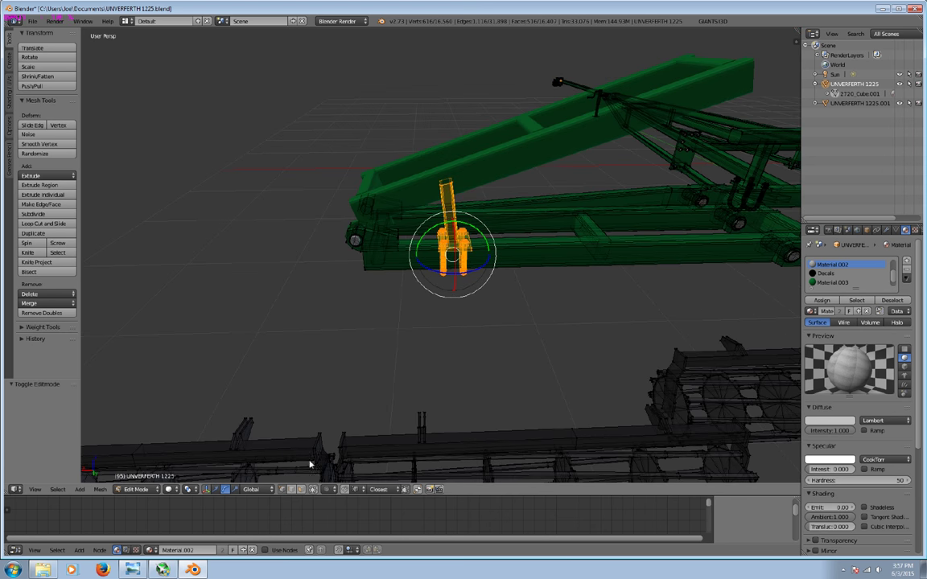
{"action": "middle_click_drag", "start_coordinate": [346, 419], "coordinate": [413, 320]}
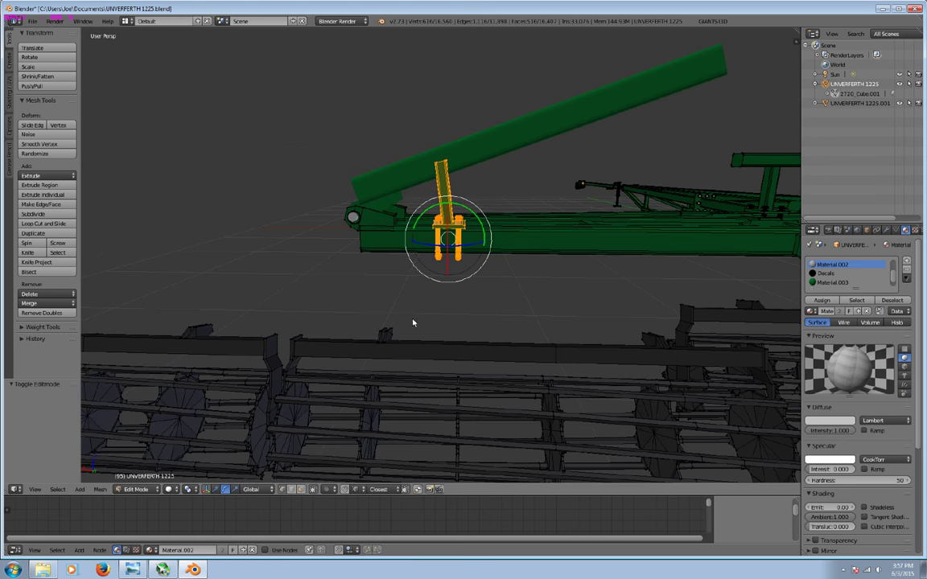
{"action": "left_click", "coordinate": [216, 489]}
{"action": "left_click_drag", "start_coordinate": [415, 238], "coordinate": [461, 257]}
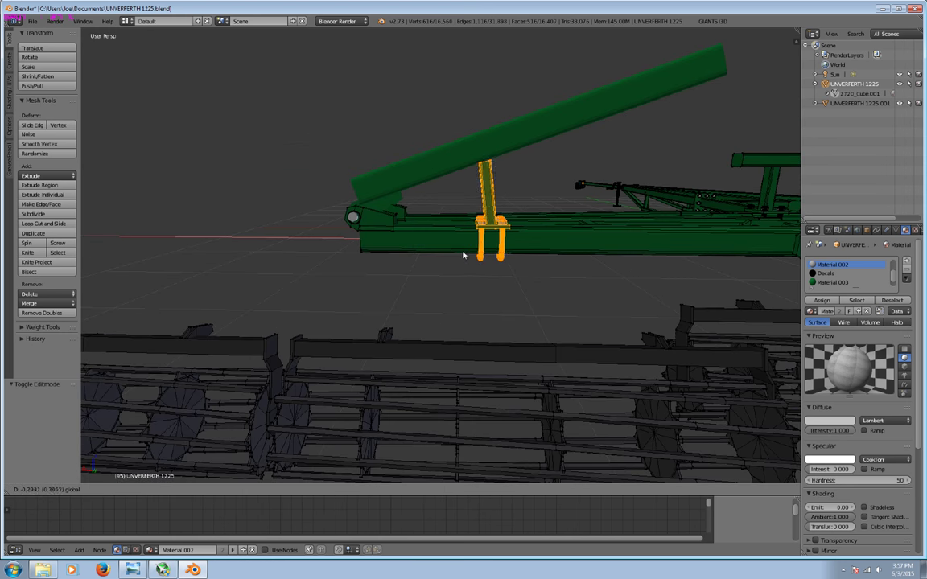
{"action": "left_click", "coordinate": [461, 257]}
Reselect just the diagonal support post through X-ray and try tilting it toward the wing.
{"action": "middle_click_drag", "start_coordinate": [461, 257], "coordinate": [413, 327]}
{"action": "scroll", "coordinate": [436, 304], "scroll_direction": "up", "scroll_amount": 4}
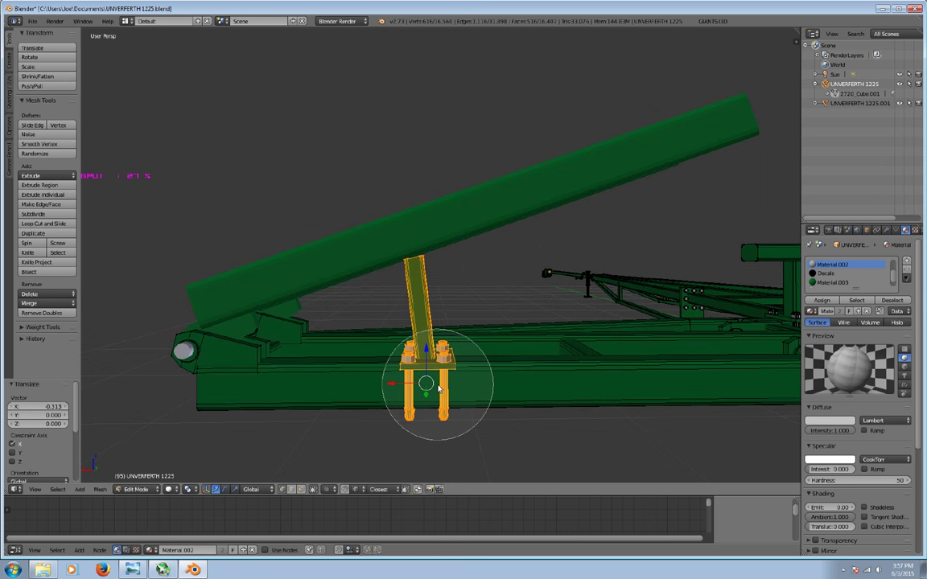
{"action": "key", "text": "a"}
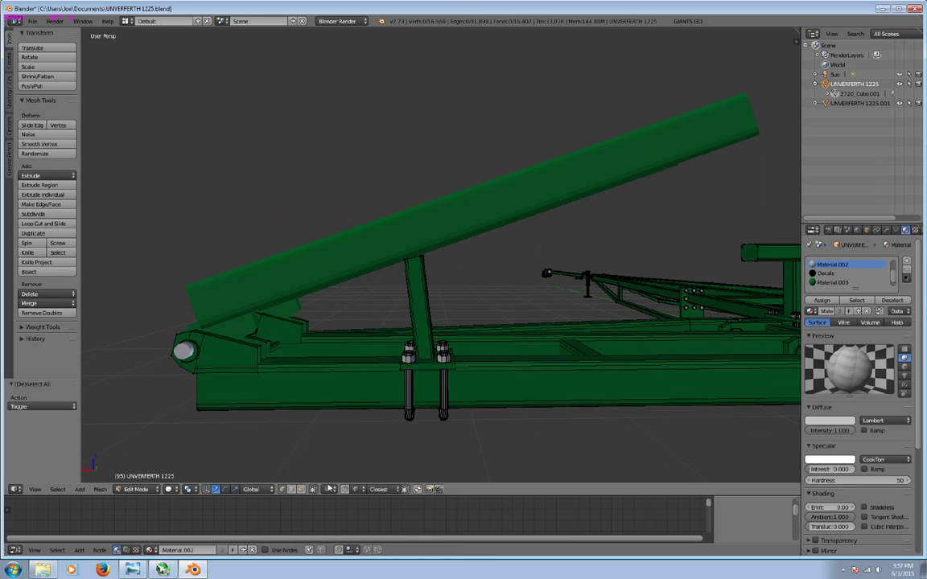
{"action": "key", "text": "c"}
{"action": "key", "text": "Escape"}
{"action": "left_click", "coordinate": [312, 489]}
{"action": "key", "text": "c"}
{"action": "left_click", "coordinate": [427, 244]}
{"action": "key", "text": "Escape"}
{"action": "left_click", "coordinate": [313, 489]}
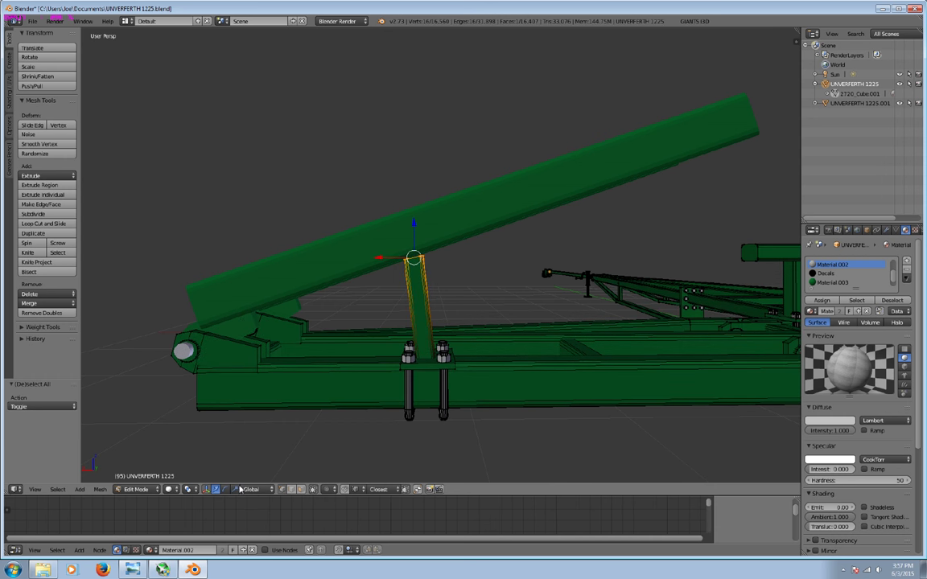
{"action": "left_click_drag", "start_coordinate": [387, 232], "coordinate": [390, 241]}
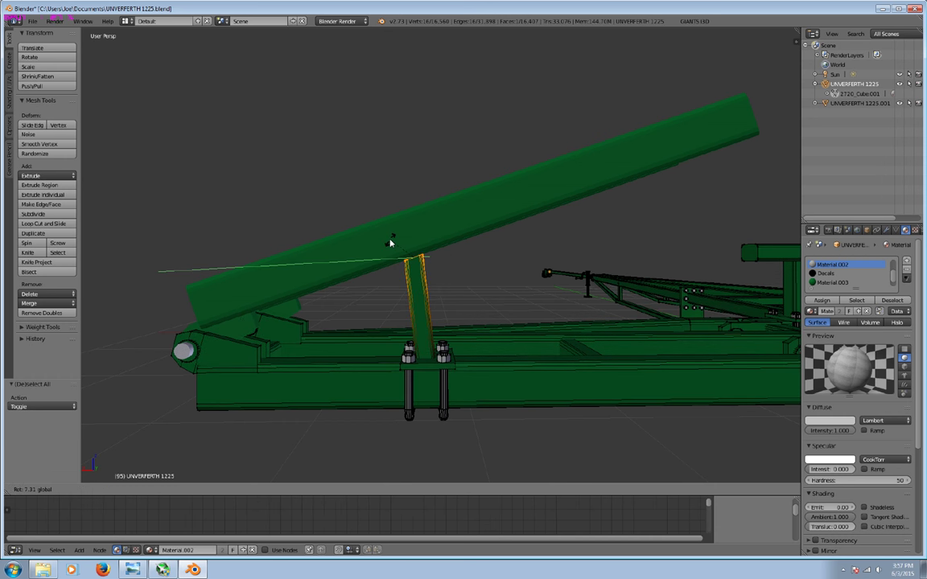
{"action": "key", "text": "Escape"}
With X-ray on, brush-select the hitch pins and the support post.
{"action": "key", "text": "c"}
{"action": "key", "text": "Escape"}
{"action": "mouse_move", "coordinate": [373, 352]}
{"action": "middle_mouse_down"}
{"action": "mouse_move", "coordinate": [420, 347]}
{"action": "mouse_move", "coordinate": [608, 373]}
{"action": "mouse_move", "coordinate": [536, 397]}
{"action": "mouse_move", "coordinate": [548, 371]}
{"action": "middle_mouse_up"}
{"action": "scroll", "coordinate": [535, 397], "scroll_direction": "up", "scroll_amount": 3}
{"action": "scroll", "coordinate": [543, 371], "scroll_direction": "up", "scroll_amount": 3}
{"action": "mouse_move", "coordinate": [416, 386]}
{"action": "middle_mouse_down"}
{"action": "mouse_move", "coordinate": [434, 374]}
{"action": "mouse_move", "coordinate": [384, 424]}
{"action": "middle_mouse_up"}
{"action": "key", "text": "alt+z"}
{"action": "key", "text": "c"}
{"action": "mouse_move", "coordinate": [435, 317]}
{"action": "left_mouse_down"}
{"action": "mouse_move", "coordinate": [413, 352]}
{"action": "mouse_move", "coordinate": [430, 290]}
{"action": "mouse_move", "coordinate": [424, 369]}
{"action": "left_mouse_up"}
{"action": "mouse_move", "coordinate": [424, 368]}
{"action": "middle_mouse_down"}
{"action": "mouse_move", "coordinate": [448, 396]}
{"action": "mouse_move", "coordinate": [523, 415]}
{"action": "middle_mouse_up"}
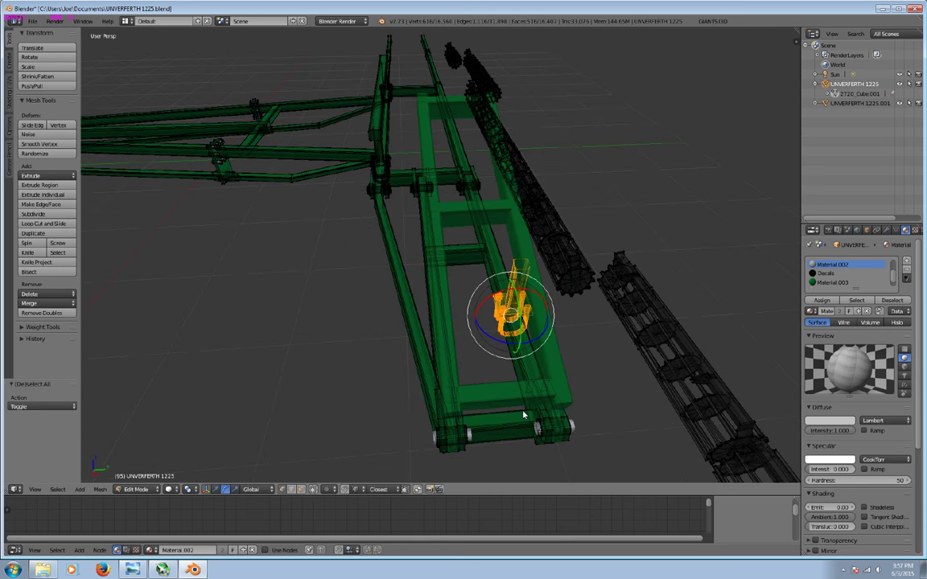
Duplicate the post and hitch pins and nudge the copy along Y onto the rail.
{"action": "key", "text": "shift+d"}
{"action": "right_click", "coordinate": [523, 415]}
{"action": "left_click", "coordinate": [207, 489]}
{"action": "left_click_drag", "start_coordinate": [483, 290], "coordinate": [480, 342]}
{"action": "mouse_move", "coordinate": [480, 342]}
{"action": "middle_mouse_down"}
{"action": "mouse_move", "coordinate": [515, 345]}
{"action": "mouse_move", "coordinate": [655, 302]}
{"action": "mouse_move", "coordinate": [314, 337]}
{"action": "mouse_move", "coordinate": [355, 355]}
{"action": "middle_mouse_up"}
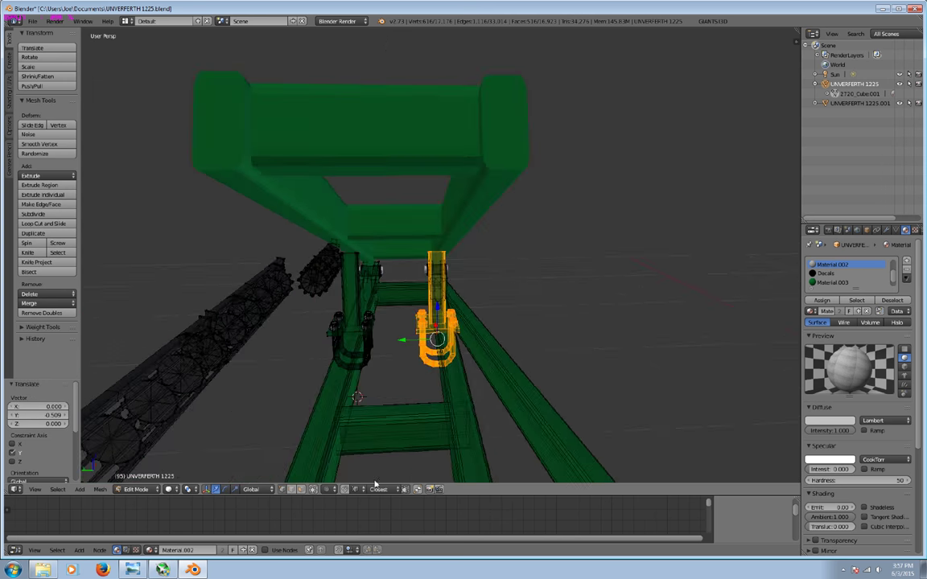
{"action": "left_click", "coordinate": [325, 490]}
{"action": "left_click_drag", "start_coordinate": [403, 342], "coordinate": [410, 352]}
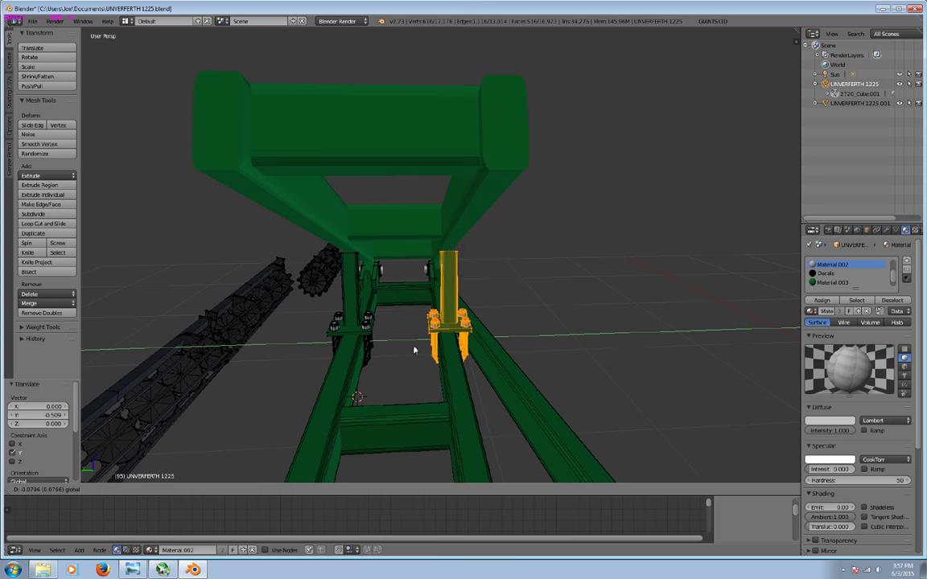
{"action": "mouse_move", "coordinate": [410, 352]}
{"action": "middle_mouse_down"}
{"action": "mouse_move", "coordinate": [508, 331]}
{"action": "mouse_move", "coordinate": [501, 325]}
{"action": "mouse_move", "coordinate": [488, 347]}
{"action": "mouse_move", "coordinate": [505, 351]}
{"action": "middle_mouse_up"}
{"action": "scroll", "coordinate": [502, 326], "scroll_direction": "up", "scroll_amount": 2}
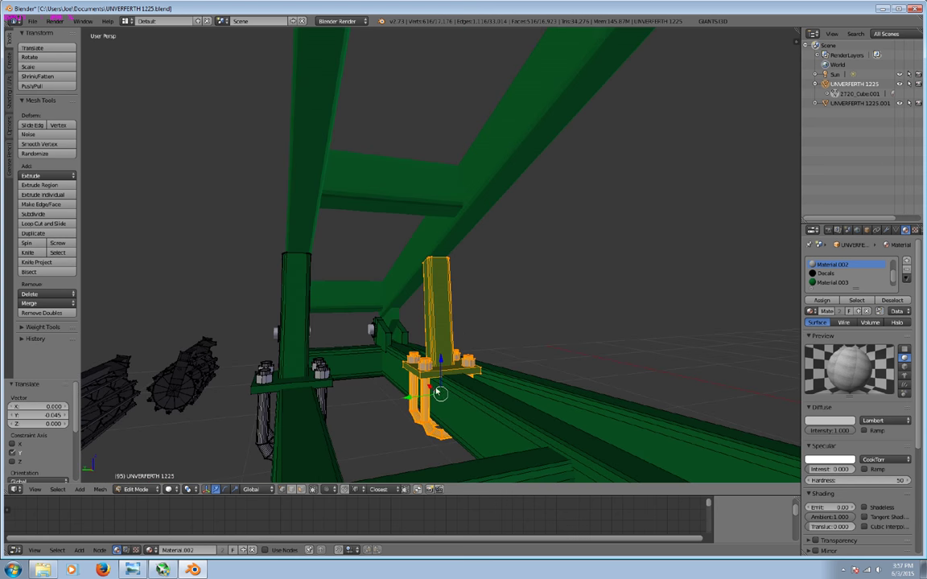
Select the bracket's nut and bolt plate with L in X-ray, then clear the selection.
{"action": "key", "text": "a"}
{"action": "mouse_move", "coordinate": [311, 430]}
{"action": "middle_mouse_down"}
{"action": "mouse_move", "coordinate": [373, 366]}
{"action": "mouse_move", "coordinate": [344, 370]}
{"action": "middle_mouse_up"}
{"action": "key", "text": "l"}
{"action": "key", "text": "l"}
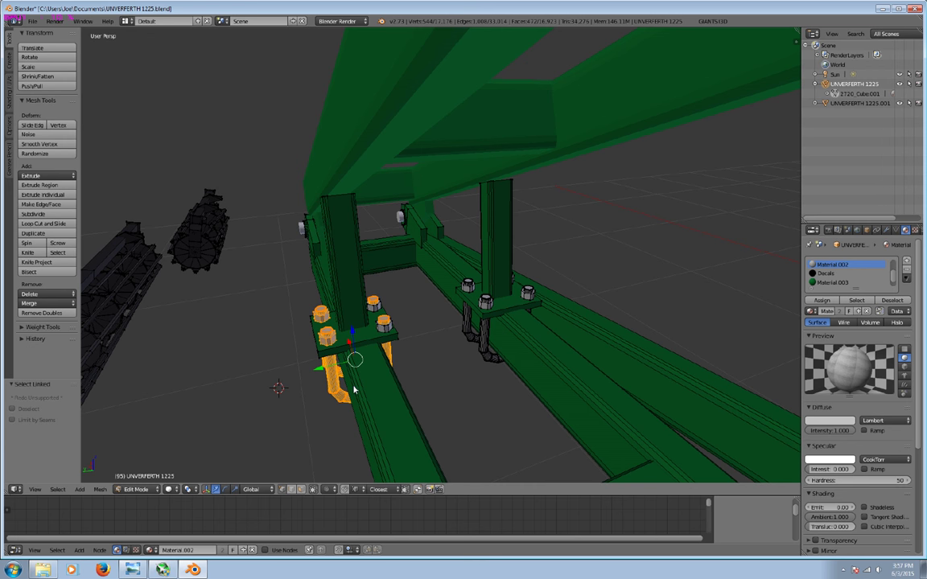
{"action": "middle_click_drag", "start_coordinate": [354, 391], "coordinate": [324, 364]}
{"action": "key", "text": "l"}
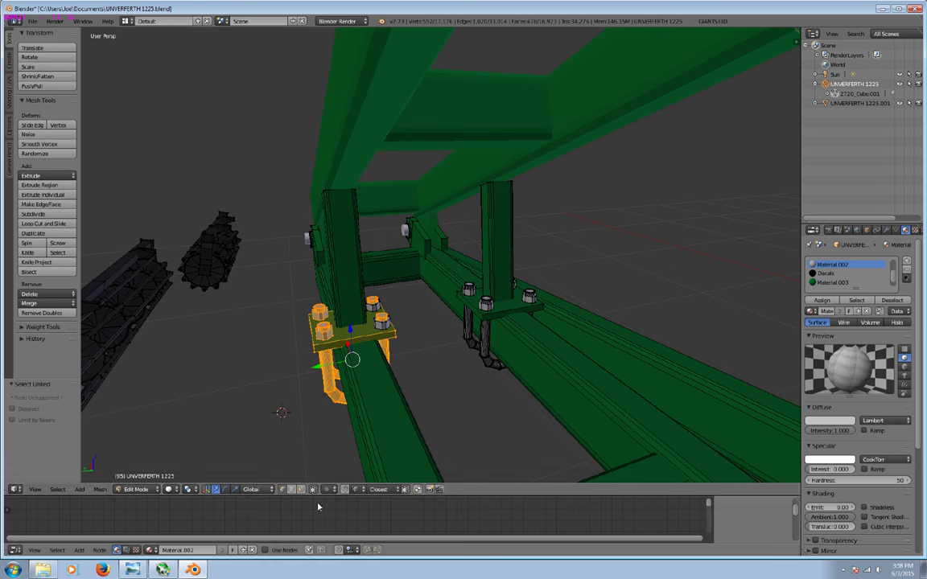
{"action": "left_click", "coordinate": [312, 489]}
{"action": "mouse_move", "coordinate": [330, 466]}
{"action": "middle_mouse_down"}
{"action": "mouse_move", "coordinate": [345, 453]}
{"action": "mouse_move", "coordinate": [337, 435]}
{"action": "middle_mouse_up"}
{"action": "key", "text": "c"}
{"action": "right_click", "coordinate": [362, 429]}
{"action": "key", "text": "a"}
{"action": "mouse_move", "coordinate": [302, 361]}
{"action": "middle_mouse_down"}
{"action": "mouse_move", "coordinate": [450, 362]}
{"action": "mouse_move", "coordinate": [392, 351]}
{"action": "mouse_move", "coordinate": [337, 322]}
{"action": "mouse_move", "coordinate": [358, 358]}
{"action": "middle_mouse_up"}
Select the U-bolt with its left nuts and shift that half slightly along Y.
{"action": "key", "text": "l"}
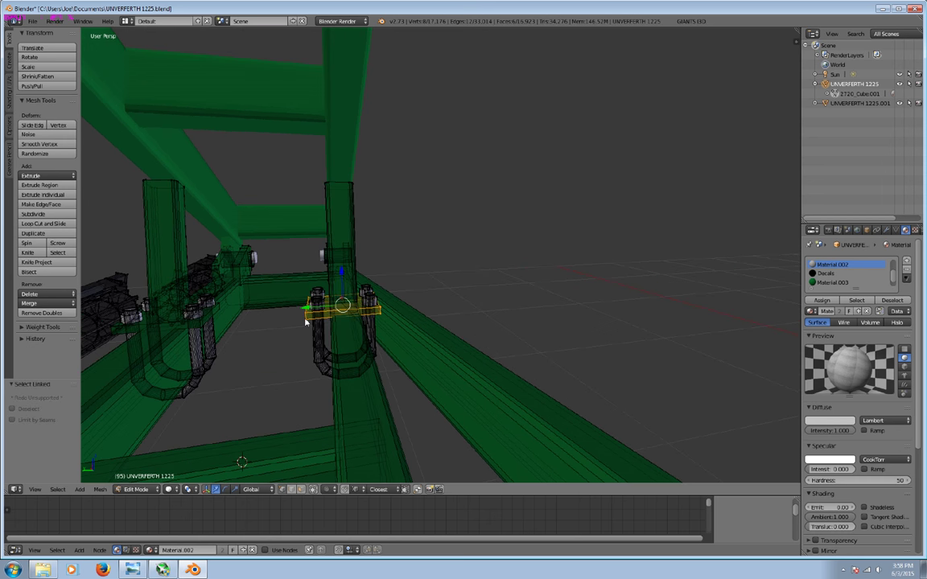
{"action": "key", "text": "l"}
{"action": "key", "text": "l"}
{"action": "mouse_move", "coordinate": [310, 322]}
{"action": "middle_mouse_down"}
{"action": "mouse_move", "coordinate": [328, 386]}
{"action": "mouse_move", "coordinate": [326, 311]}
{"action": "middle_mouse_up"}
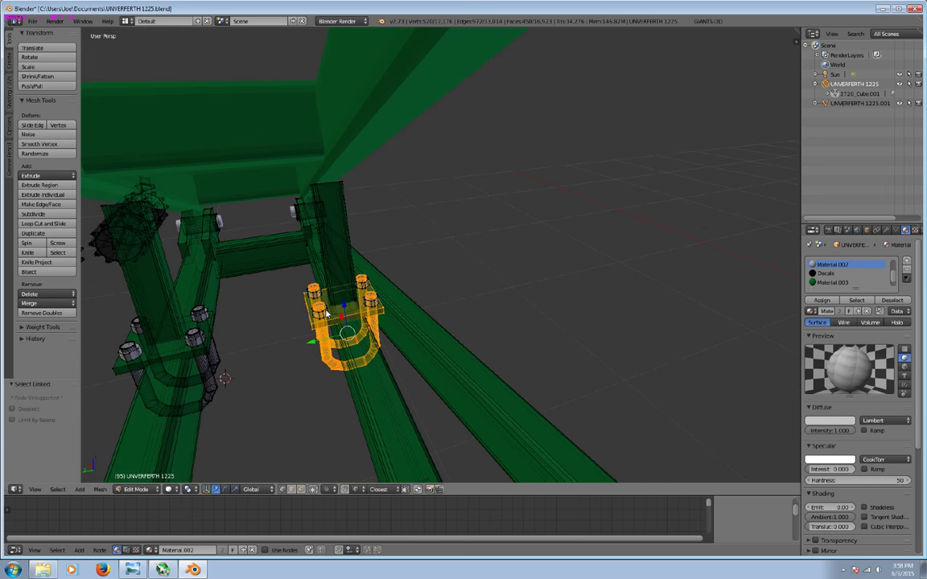
{"action": "mouse_move", "coordinate": [368, 340]}
{"action": "middle_mouse_down"}
{"action": "mouse_move", "coordinate": [378, 279]}
{"action": "mouse_move", "coordinate": [407, 355]}
{"action": "mouse_move", "coordinate": [409, 341]}
{"action": "mouse_move", "coordinate": [348, 334]}
{"action": "middle_mouse_up"}
{"action": "key", "text": "c"}
{"action": "right_click", "coordinate": [406, 354]}
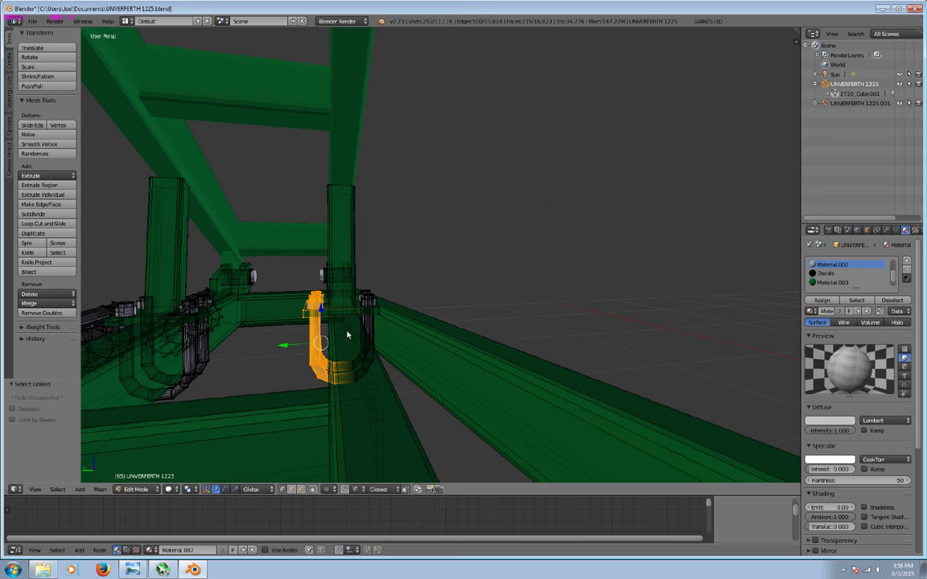
{"action": "key", "text": "g"}
{"action": "key", "text": "y"}
{"action": "left_click", "coordinate": [297, 352]}
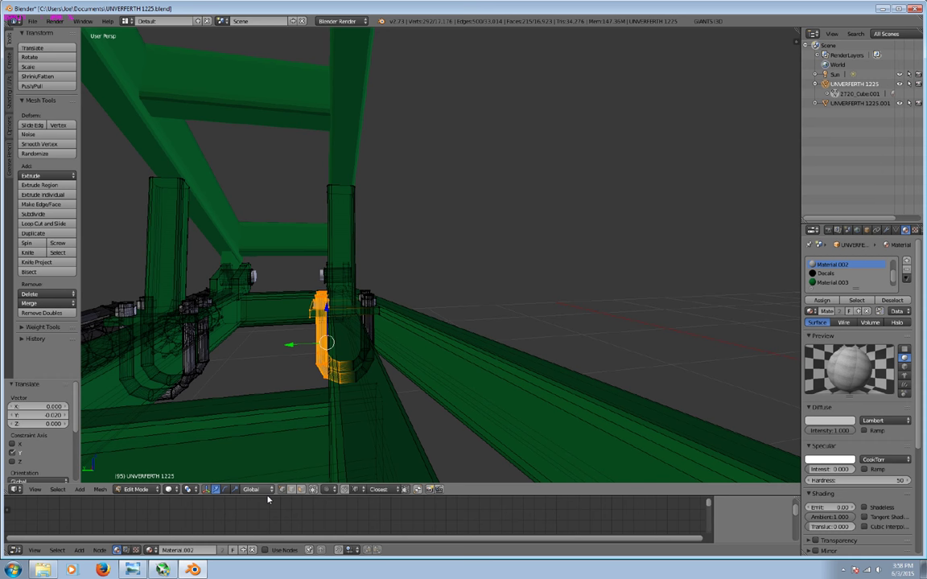
{"action": "key", "text": "a"}
{"action": "mouse_move", "coordinate": [326, 373]}
{"action": "middle_mouse_down"}
{"action": "mouse_move", "coordinate": [328, 389]}
{"action": "mouse_move", "coordinate": [265, 355]}
{"action": "middle_mouse_up"}
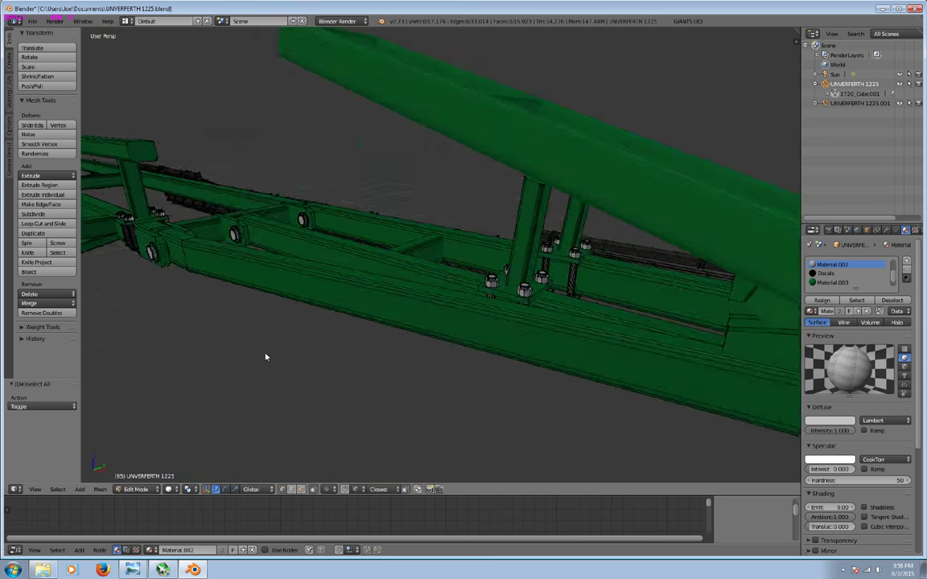
Select the wing object UNVERFERTH 1225.001 and rotate it about 160° around Y.
{"action": "scroll", "coordinate": [264, 355], "scroll_direction": "down", "scroll_amount": 4}
{"action": "middle_click_drag", "start_coordinate": [420, 316], "coordinate": [292, 325]}
{"action": "left_click", "coordinate": [838, 103]}
{"action": "middle_click_drag", "start_coordinate": [402, 354], "coordinate": [373, 373]}
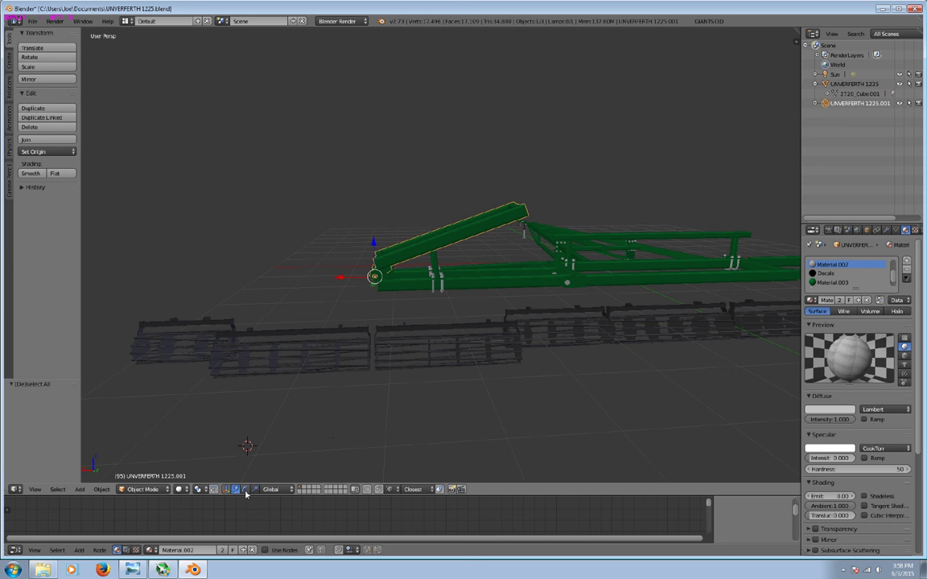
{"action": "left_click_drag", "start_coordinate": [350, 252], "coordinate": [390, 318]}
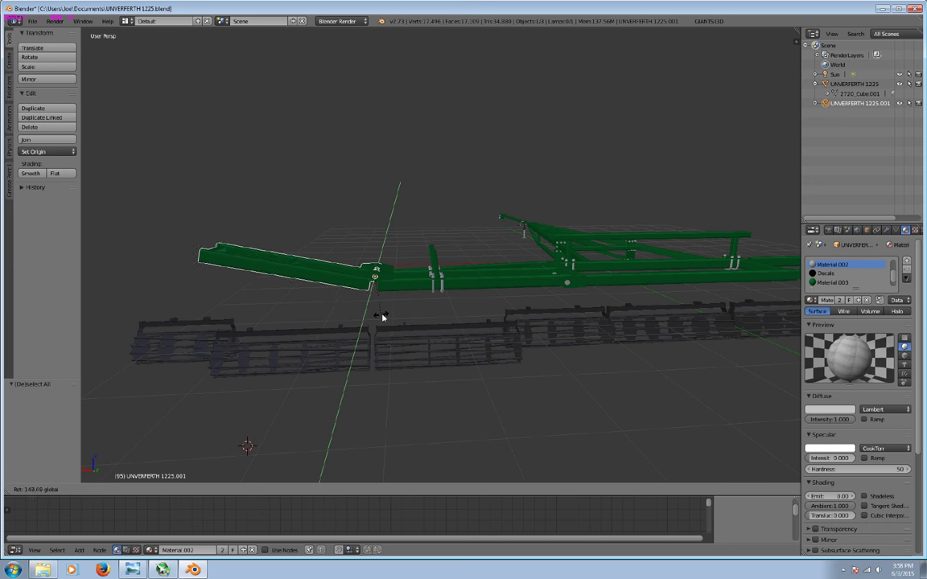
{"action": "left_click", "coordinate": [389, 318]}
Fine-tune the wing's Y rotation to 0.649° so it sits level, then add the main frame to the selection.
{"action": "middle_click_drag", "start_coordinate": [239, 333], "coordinate": [314, 250]}
{"action": "mouse_move", "coordinate": [343, 218]}
{"action": "left_mouse_down"}
{"action": "mouse_move", "coordinate": [244, 160]}
{"action": "mouse_move", "coordinate": [253, 143]}
{"action": "mouse_move", "coordinate": [223, 122]}
{"action": "left_mouse_up"}
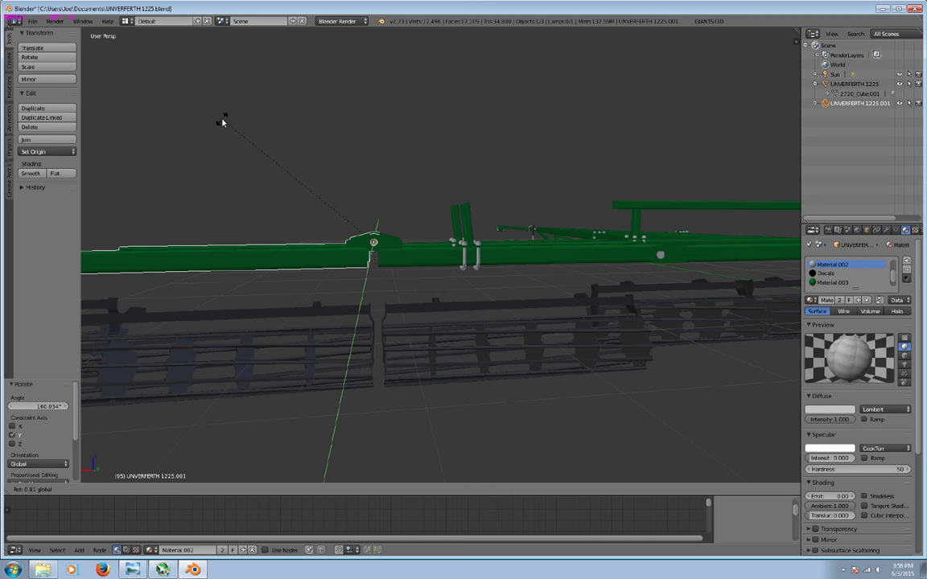
{"action": "left_click", "coordinate": [223, 121]}
{"action": "mouse_move", "coordinate": [265, 241]}
{"action": "middle_mouse_down"}
{"action": "mouse_move", "coordinate": [289, 287]}
{"action": "mouse_move", "coordinate": [567, 315]}
{"action": "mouse_move", "coordinate": [581, 292]}
{"action": "mouse_move", "coordinate": [533, 279]}
{"action": "mouse_move", "coordinate": [514, 253]}
{"action": "middle_mouse_up"}
{"action": "key", "text": "r"}
{"action": "key", "text": "y"}
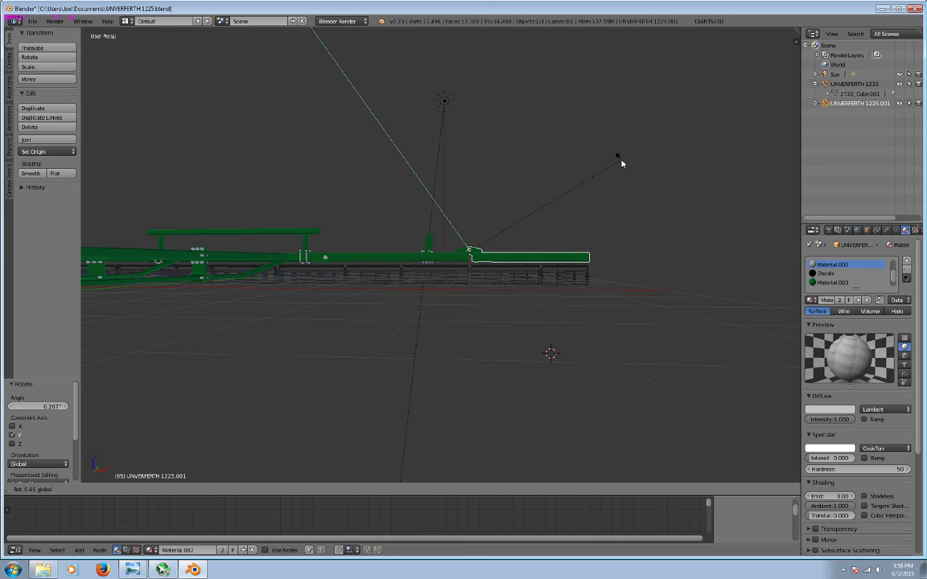
{"action": "left_click", "coordinate": [621, 163]}
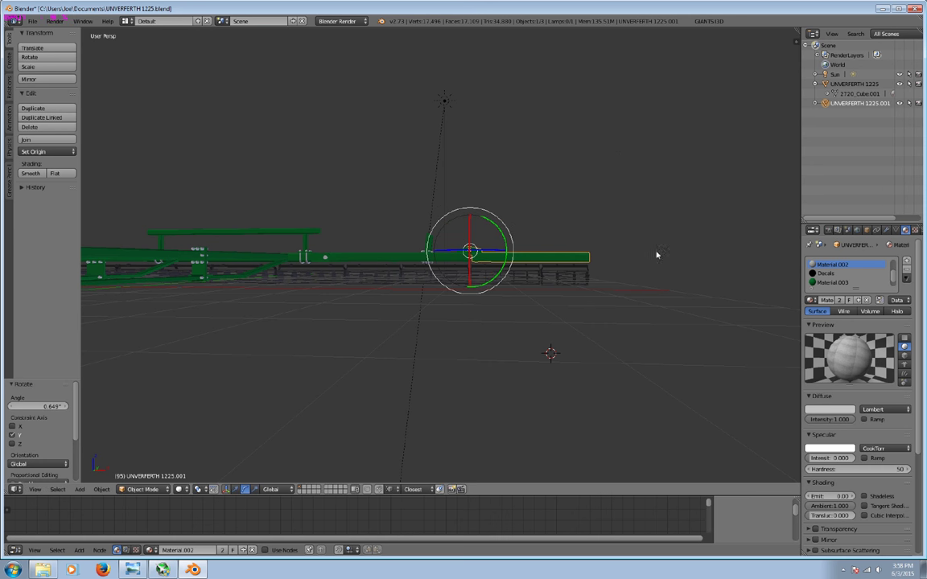
{"action": "right_click", "coordinate": [266, 255], "text": "shift"}
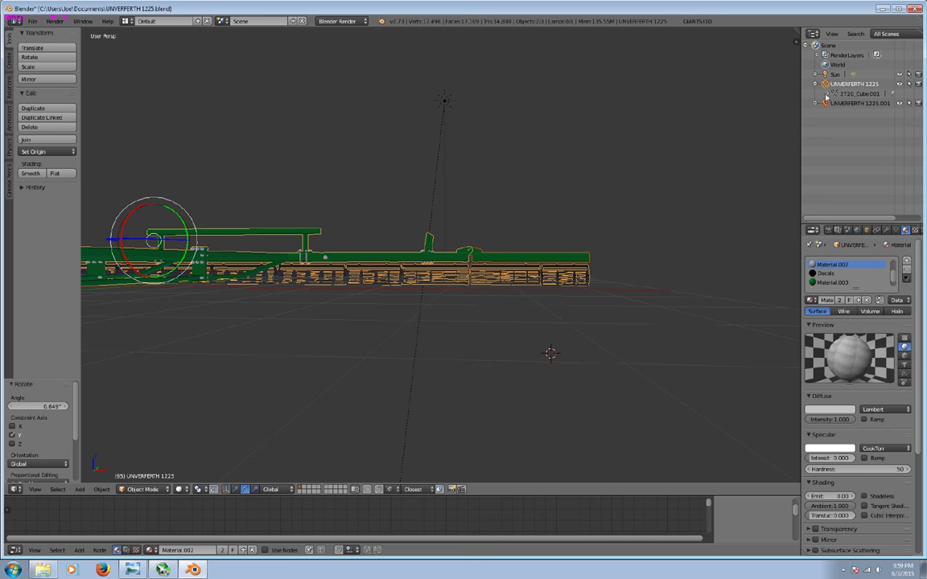
Join the wing into the main UNVERFERTH 1225 object and clear the selection.
{"action": "left_click", "coordinate": [28, 138]}
{"action": "key", "text": "a"}
{"action": "mouse_move", "coordinate": [157, 200]}
{"action": "middle_mouse_down"}
{"action": "mouse_move", "coordinate": [475, 441]}
{"action": "mouse_move", "coordinate": [305, 443]}
{"action": "mouse_move", "coordinate": [318, 430]}
{"action": "mouse_move", "coordinate": [581, 441]}
{"action": "mouse_move", "coordinate": [492, 393]}
{"action": "mouse_move", "coordinate": [480, 405]}
{"action": "mouse_move", "coordinate": [547, 408]}
{"action": "mouse_move", "coordinate": [300, 416]}
{"action": "mouse_move", "coordinate": [308, 398]}
{"action": "mouse_move", "coordinate": [466, 347]}
{"action": "mouse_move", "coordinate": [553, 374]}
{"action": "mouse_move", "coordinate": [350, 405]}
{"action": "mouse_move", "coordinate": [619, 373]}
{"action": "mouse_move", "coordinate": [527, 399]}
{"action": "mouse_move", "coordinate": [388, 386]}
{"action": "mouse_move", "coordinate": [423, 417]}
{"action": "mouse_move", "coordinate": [440, 411]}
{"action": "mouse_move", "coordinate": [432, 403]}
{"action": "mouse_move", "coordinate": [364, 422]}
{"action": "mouse_move", "coordinate": [45, 6]}
{"action": "middle_mouse_up"}
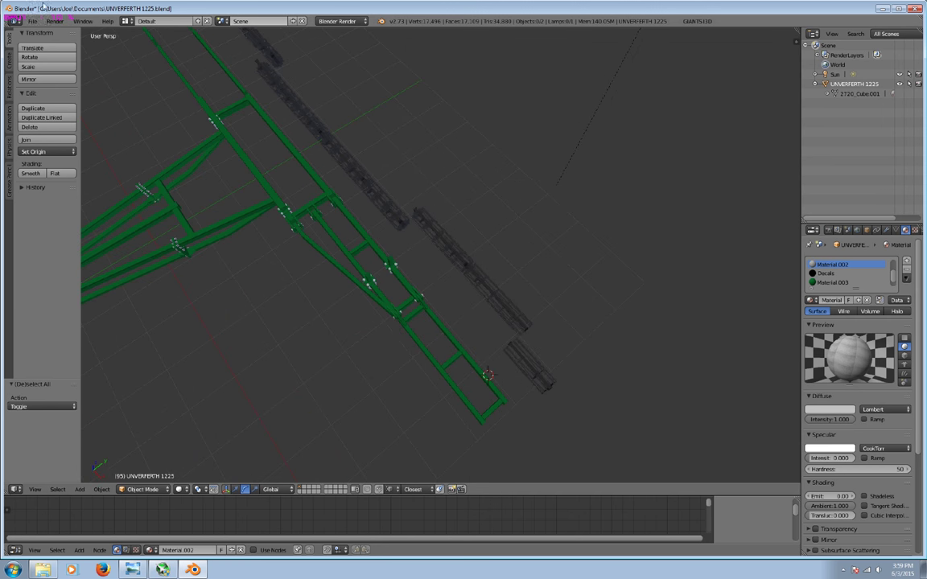
Save the blend file and orbit to a frontal view of the frame.
{"action": "left_click", "coordinate": [32, 21]}
{"action": "left_click", "coordinate": [36, 88]}
{"action": "mouse_move", "coordinate": [414, 413]}
{"action": "middle_mouse_down"}
{"action": "mouse_move", "coordinate": [461, 427]}
{"action": "mouse_move", "coordinate": [375, 325]}
{"action": "mouse_move", "coordinate": [346, 393]}
{"action": "mouse_move", "coordinate": [341, 378]}
{"action": "mouse_move", "coordinate": [440, 311]}
{"action": "mouse_move", "coordinate": [502, 312]}
{"action": "middle_mouse_up"}
{"action": "middle_click_drag", "start_coordinate": [607, 352], "coordinate": [831, 160]}
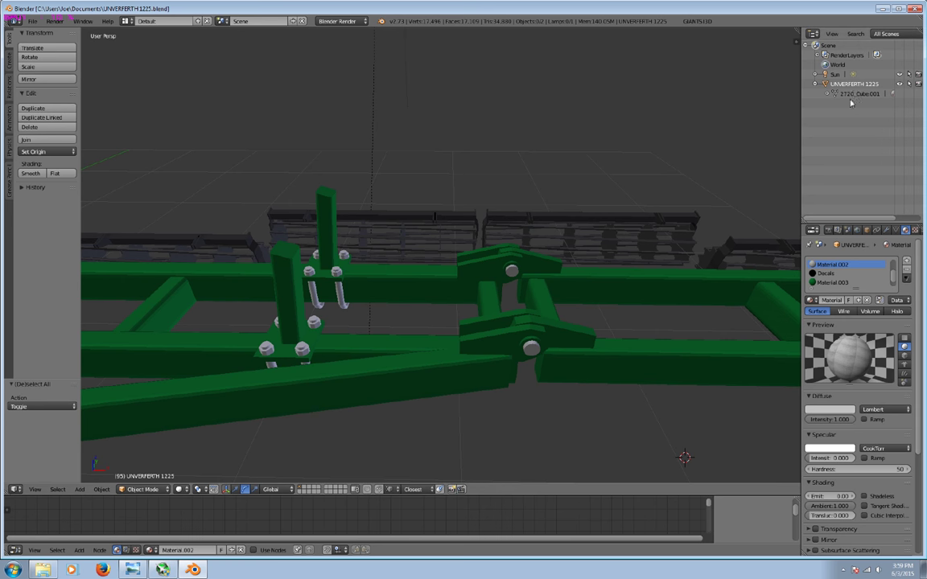
In Edit Mode, select the pivot side plate and test resizing it with the scale manipulator.
{"action": "key", "text": "Tab"}
{"action": "mouse_move", "coordinate": [689, 205]}
{"action": "middle_mouse_down"}
{"action": "mouse_move", "coordinate": [678, 292]}
{"action": "mouse_move", "coordinate": [571, 283]}
{"action": "mouse_move", "coordinate": [415, 385]}
{"action": "mouse_move", "coordinate": [485, 294]}
{"action": "middle_mouse_up"}
{"action": "key", "text": "l"}
{"action": "middle_click_drag", "start_coordinate": [504, 259], "coordinate": [519, 266]}
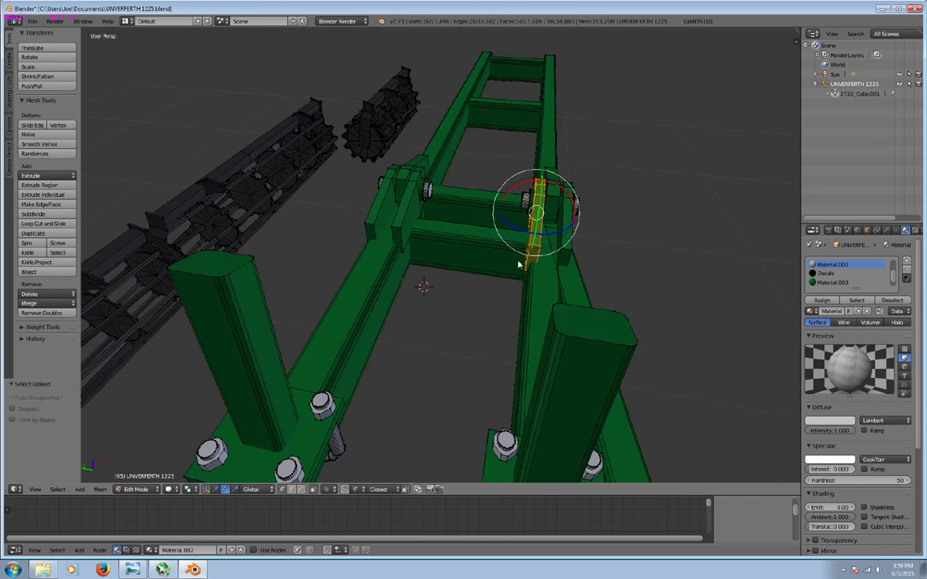
{"action": "left_click", "coordinate": [234, 489]}
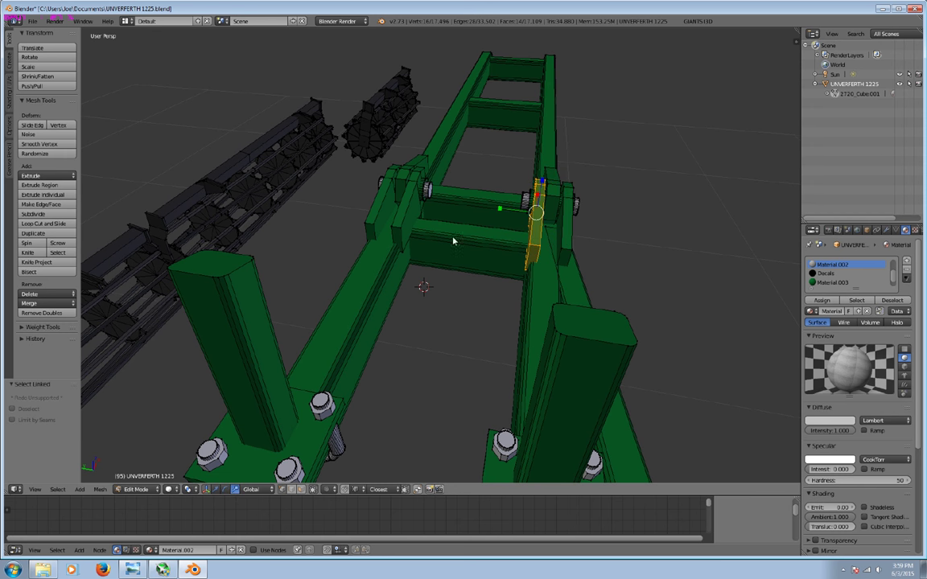
{"action": "left_click_drag", "start_coordinate": [501, 211], "coordinate": [535, 209]}
{"action": "key", "text": "a"}
Check the left side plates and pivot washer by selecting each in turn with L.
{"action": "key", "text": "l"}
{"action": "key", "text": "a"}
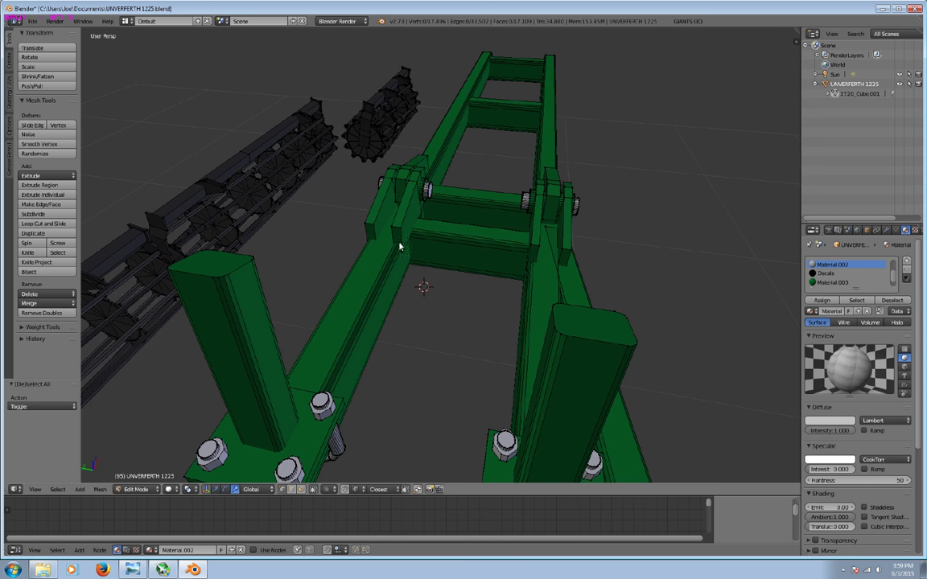
{"action": "key", "text": "l"}
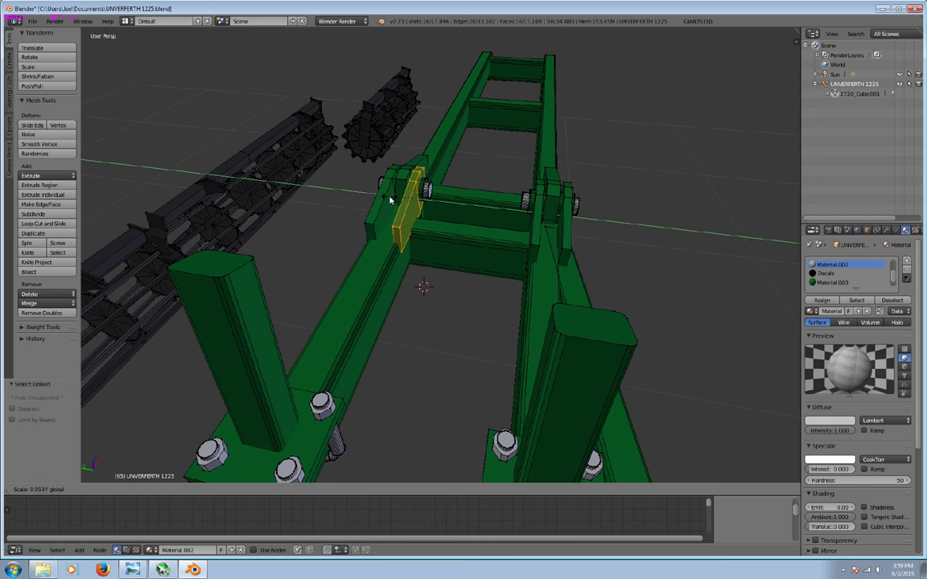
{"action": "key", "text": "a"}
{"action": "key", "text": "l"}
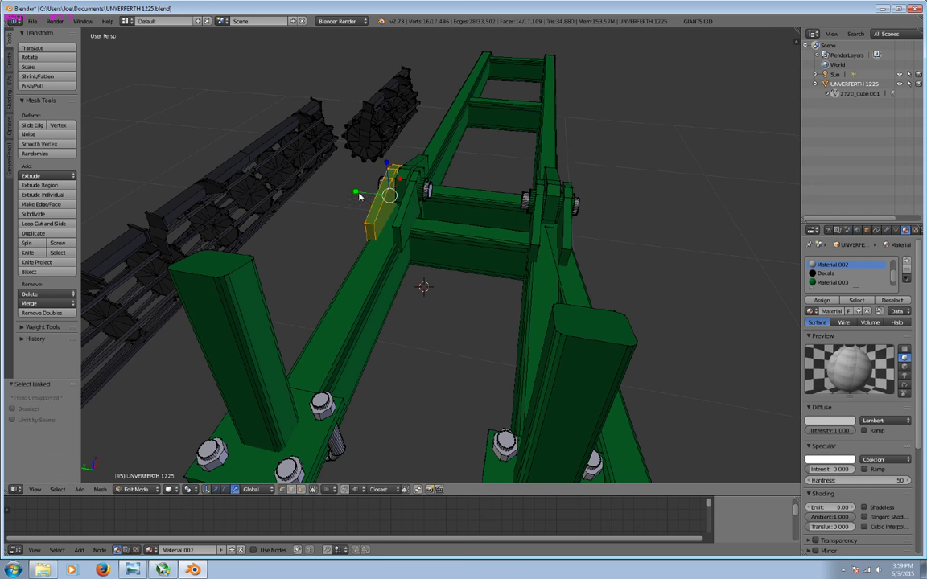
{"action": "key", "text": "a"}
{"action": "middle_click_drag", "start_coordinate": [359, 197], "coordinate": [465, 269]}
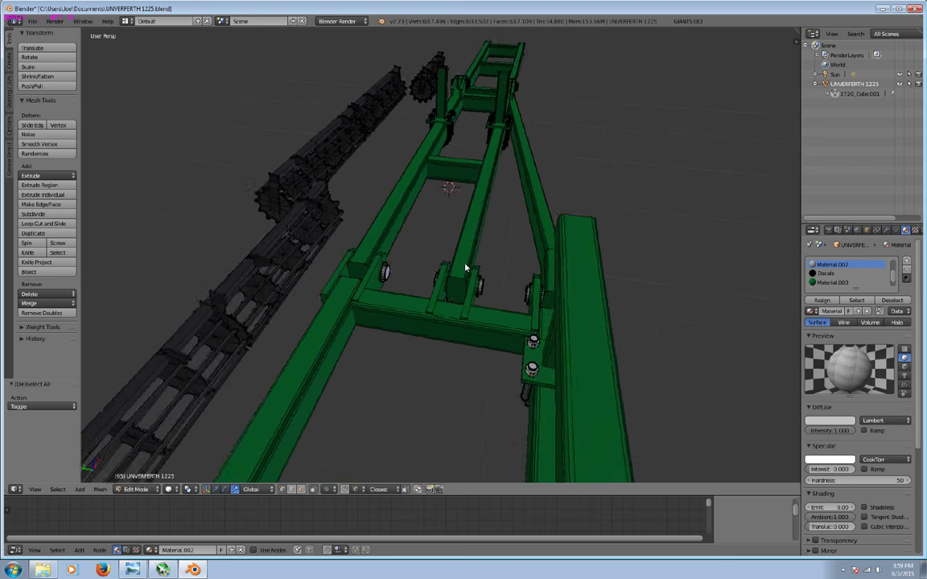
{"action": "scroll", "coordinate": [465, 269], "scroll_direction": "up", "scroll_amount": 2}
{"action": "key", "text": "l"}
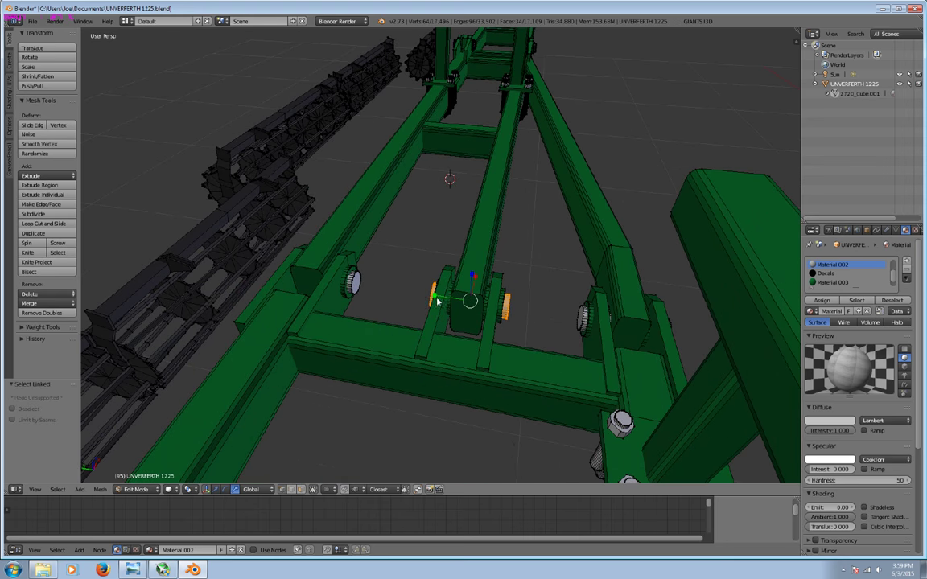
{"action": "key", "text": "a"}
{"action": "mouse_move", "coordinate": [425, 361]}
{"action": "middle_mouse_down"}
{"action": "mouse_move", "coordinate": [445, 369]}
{"action": "mouse_move", "coordinate": [381, 387]}
{"action": "mouse_move", "coordinate": [290, 377]}
{"action": "mouse_move", "coordinate": [355, 374]}
{"action": "mouse_move", "coordinate": [391, 350]}
{"action": "mouse_move", "coordinate": [337, 378]}
{"action": "mouse_move", "coordinate": [414, 341]}
{"action": "mouse_move", "coordinate": [333, 363]}
{"action": "middle_mouse_up"}
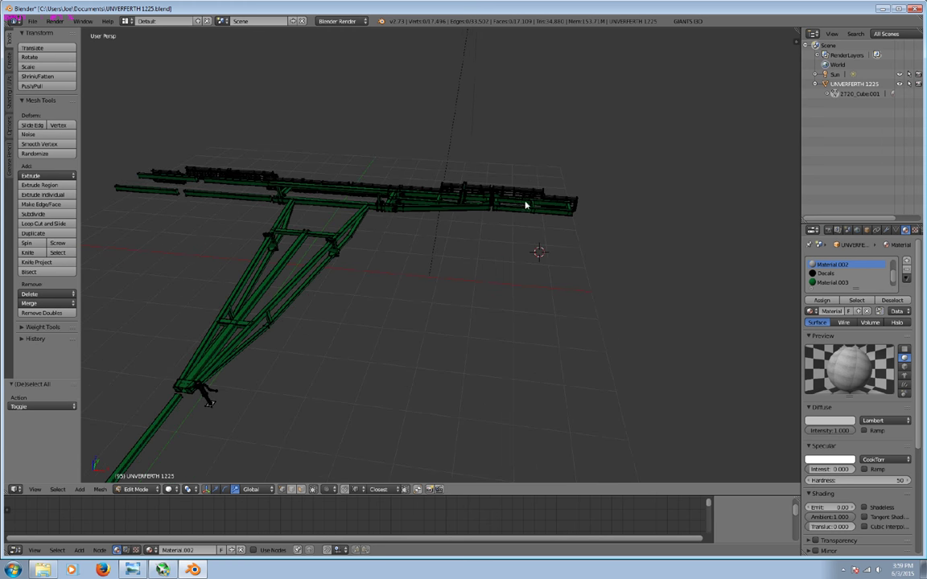
{"action": "mouse_move", "coordinate": [292, 294]}
{"action": "middle_mouse_down"}
{"action": "mouse_move", "coordinate": [407, 284]}
{"action": "mouse_move", "coordinate": [453, 304]}
{"action": "mouse_move", "coordinate": [450, 327]}
{"action": "mouse_move", "coordinate": [610, 332]}
{"action": "mouse_move", "coordinate": [564, 341]}
{"action": "mouse_move", "coordinate": [519, 286]}
{"action": "mouse_move", "coordinate": [564, 305]}
{"action": "middle_mouse_up"}
{"action": "mouse_move", "coordinate": [563, 120]}
{"action": "middle_mouse_down"}
{"action": "mouse_move", "coordinate": [470, 275]}
{"action": "mouse_move", "coordinate": [359, 337]}
{"action": "mouse_move", "coordinate": [591, 348]}
{"action": "mouse_move", "coordinate": [520, 312]}
{"action": "mouse_move", "coordinate": [364, 358]}
{"action": "mouse_move", "coordinate": [259, 263]}
{"action": "middle_mouse_up"}
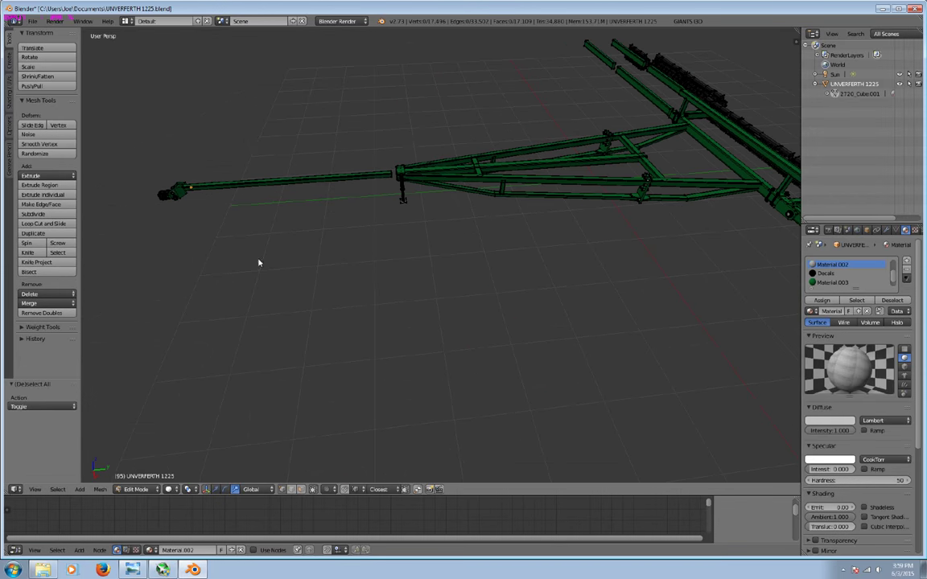
{"action": "mouse_move", "coordinate": [526, 174]}
{"action": "middle_mouse_down"}
{"action": "mouse_move", "coordinate": [554, 372]}
{"action": "mouse_move", "coordinate": [416, 368]}
{"action": "mouse_move", "coordinate": [352, 389]}
{"action": "mouse_move", "coordinate": [514, 363]}
{"action": "mouse_move", "coordinate": [583, 325]}
{"action": "mouse_move", "coordinate": [633, 362]}
{"action": "mouse_move", "coordinate": [663, 341]}
{"action": "mouse_move", "coordinate": [542, 399]}
{"action": "mouse_move", "coordinate": [450, 403]}
{"action": "mouse_move", "coordinate": [358, 359]}
{"action": "mouse_move", "coordinate": [420, 403]}
{"action": "mouse_move", "coordinate": [389, 459]}
{"action": "mouse_move", "coordinate": [415, 397]}
{"action": "mouse_move", "coordinate": [431, 422]}
{"action": "mouse_move", "coordinate": [439, 377]}
{"action": "mouse_move", "coordinate": [441, 393]}
{"action": "mouse_move", "coordinate": [451, 377]}
{"action": "mouse_move", "coordinate": [446, 424]}
{"action": "mouse_move", "coordinate": [489, 436]}
{"action": "mouse_move", "coordinate": [416, 437]}
{"action": "mouse_move", "coordinate": [484, 525]}
{"action": "mouse_move", "coordinate": [512, 459]}
{"action": "mouse_move", "coordinate": [464, 509]}
{"action": "mouse_move", "coordinate": [439, 439]}
{"action": "mouse_move", "coordinate": [441, 335]}
{"action": "mouse_move", "coordinate": [172, 547]}
{"action": "middle_mouse_up"}
{"action": "left_click", "coordinate": [142, 572]}
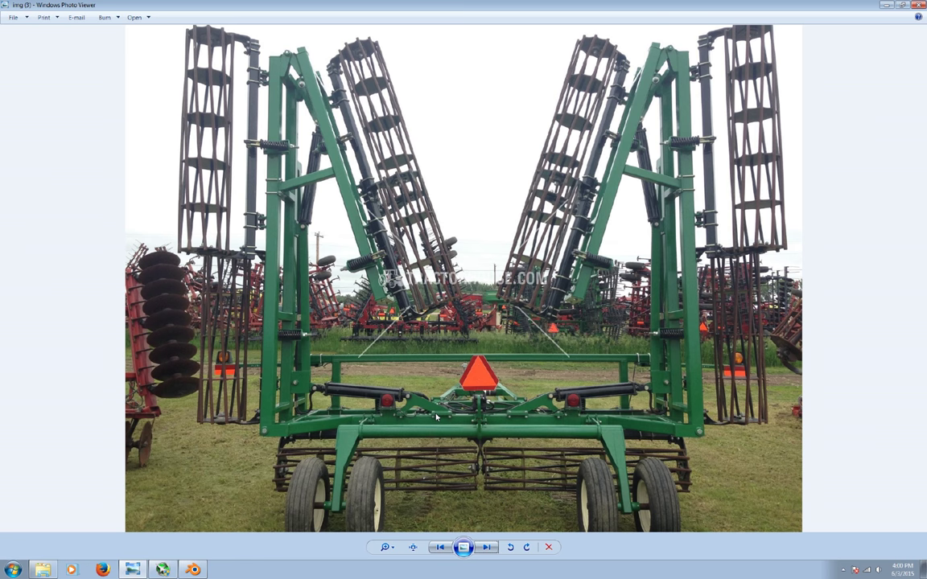
{"action": "left_click", "coordinate": [193, 569]}
{"action": "mouse_move", "coordinate": [285, 471]}
{"action": "middle_mouse_down"}
{"action": "mouse_move", "coordinate": [337, 424]}
{"action": "mouse_move", "coordinate": [475, 374]}
{"action": "mouse_move", "coordinate": [412, 406]}
{"action": "mouse_move", "coordinate": [341, 420]}
{"action": "mouse_move", "coordinate": [425, 218]}
{"action": "middle_mouse_up"}
Select the long beam and shift it along the Y axis.
{"action": "key", "text": "l"}
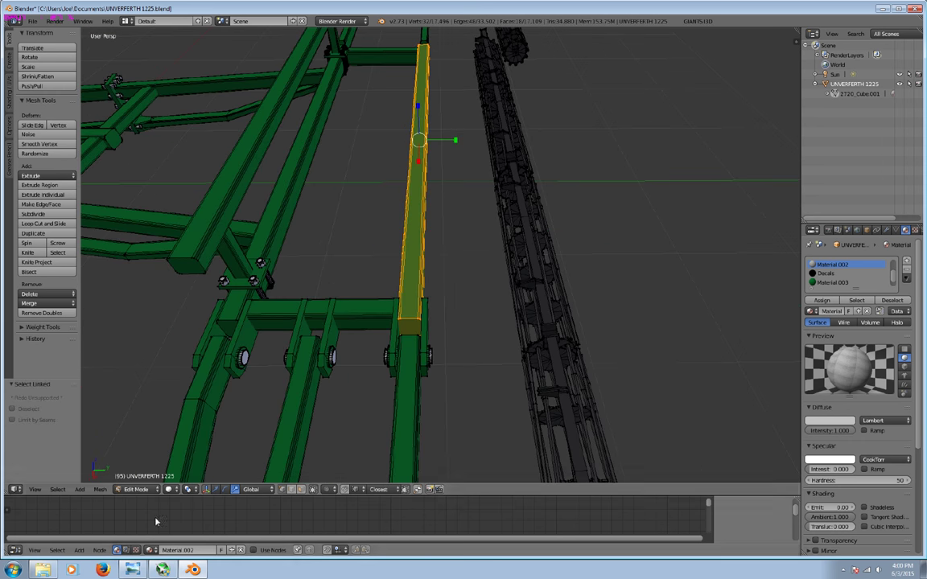
{"action": "left_click_drag", "start_coordinate": [455, 147], "coordinate": [399, 170]}
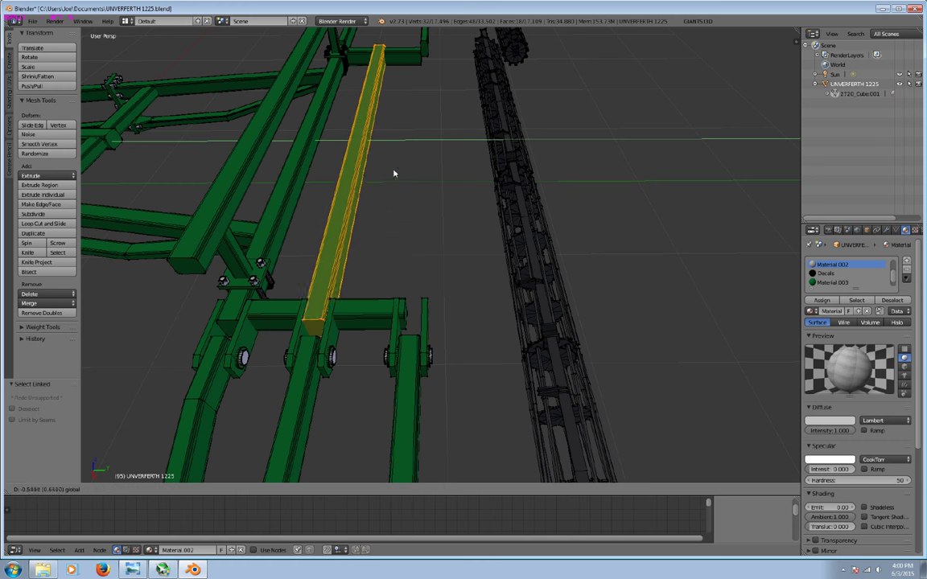
{"action": "middle_click_drag", "start_coordinate": [401, 171], "coordinate": [413, 165]}
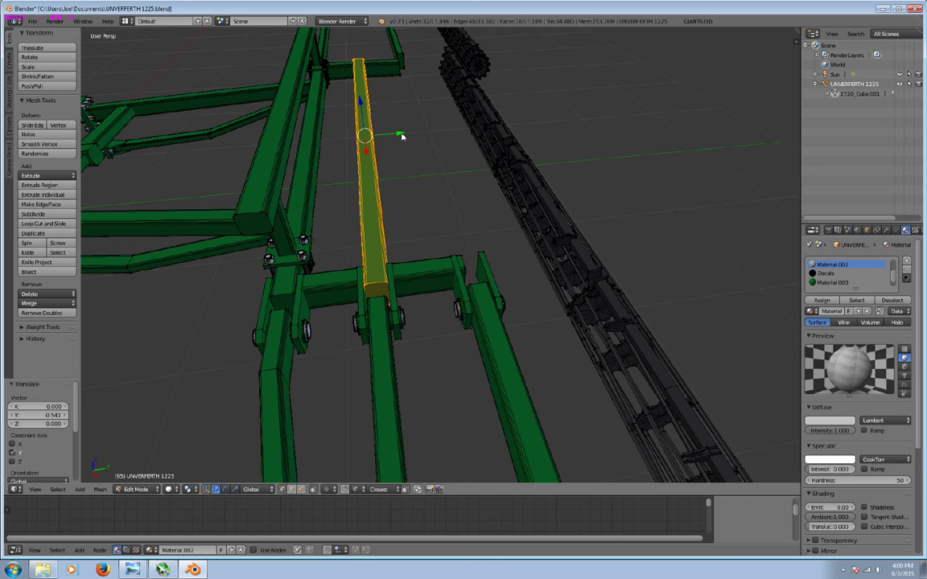
{"action": "key", "text": "a"}
Select the lower and upper crossbeams in X-ray and move them 0.154 along Y.
{"action": "key", "text": "l"}
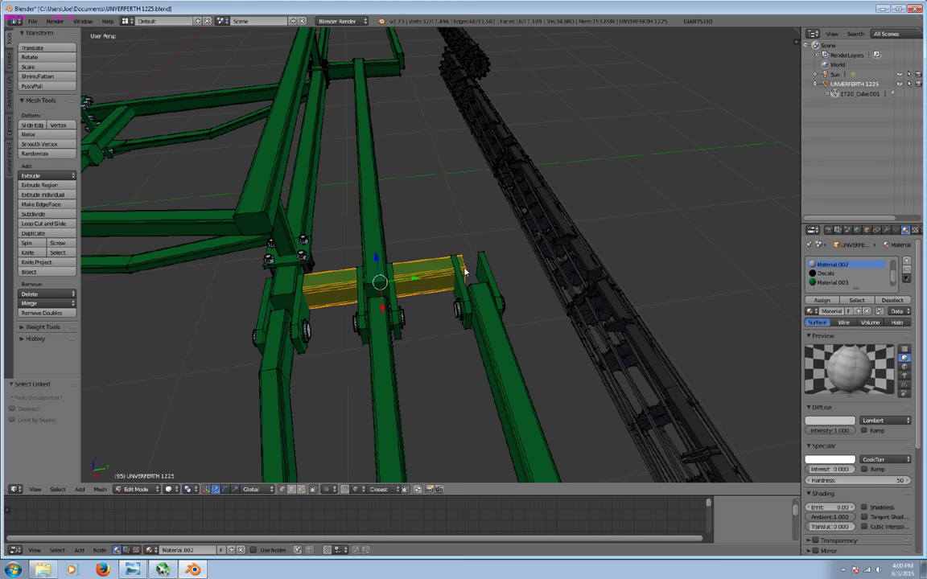
{"action": "key", "text": "l"}
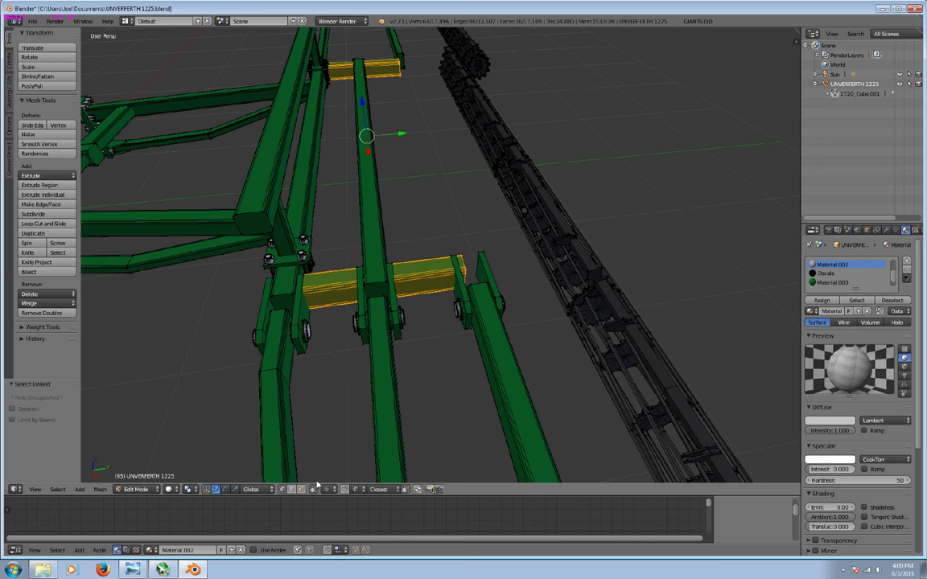
{"action": "left_click", "coordinate": [313, 489]}
{"action": "key", "text": "c"}
{"action": "key", "text": "Escape"}
{"action": "scroll", "coordinate": [424, 125], "scroll_direction": "up", "scroll_amount": 2}
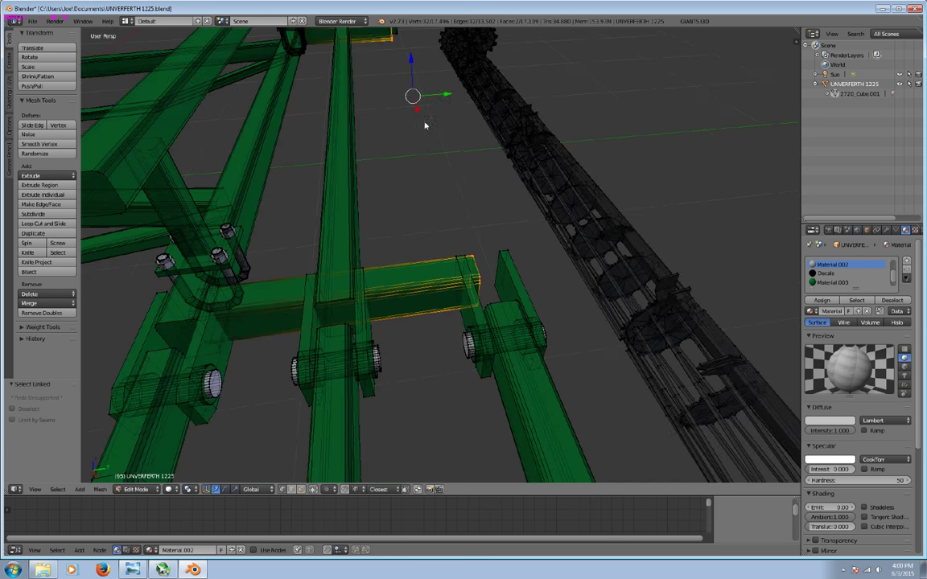
{"action": "key", "text": "g"}
{"action": "key", "text": "y"}
{"action": "left_click", "coordinate": [467, 98]}
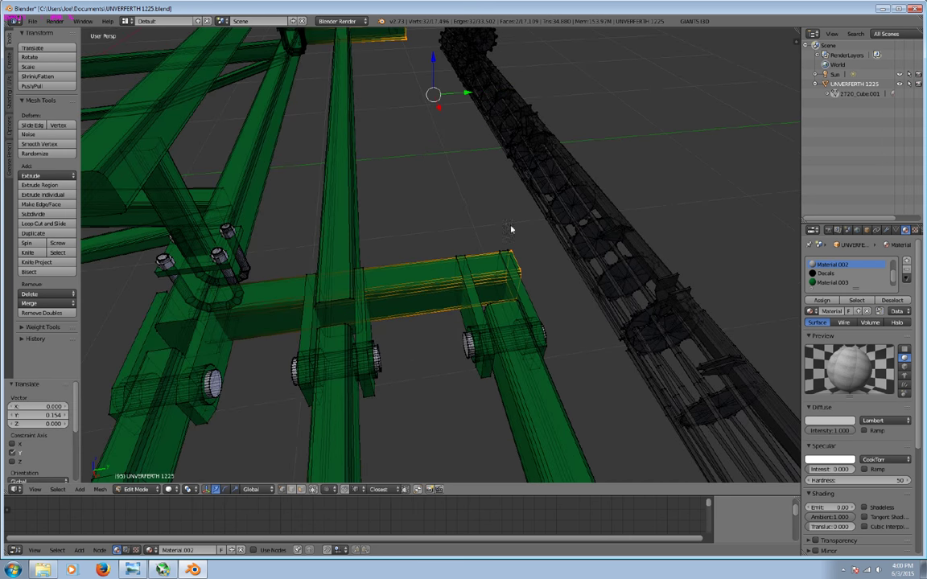
Nudge the crossbars further along Y to a 0.354 total shift, then deselect and turn X-ray off.
{"action": "middle_click_drag", "start_coordinate": [510, 230], "coordinate": [489, 231]}
{"action": "key", "text": "g"}
{"action": "key", "text": "y"}
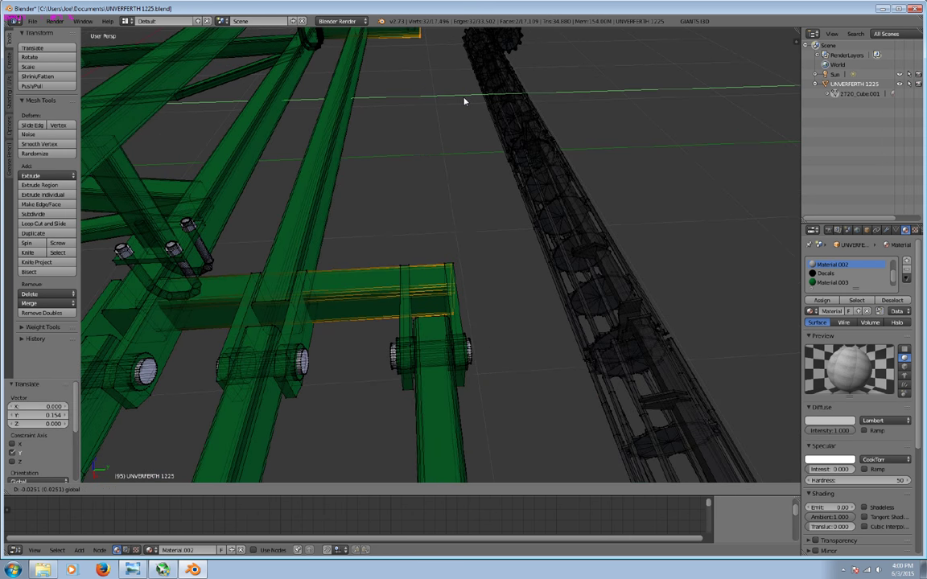
{"action": "left_click", "coordinate": [464, 100]}
{"action": "key", "text": "a"}
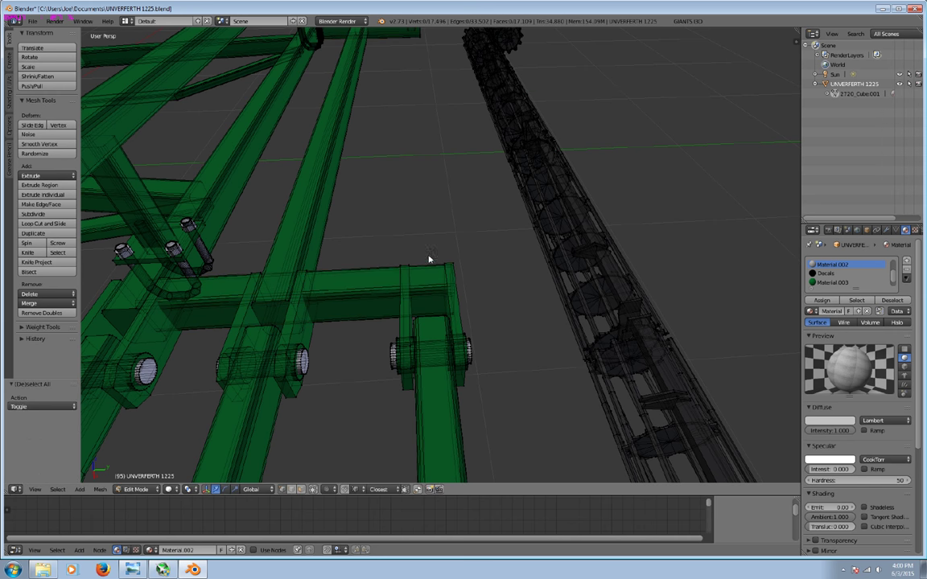
{"action": "left_click", "coordinate": [302, 490]}
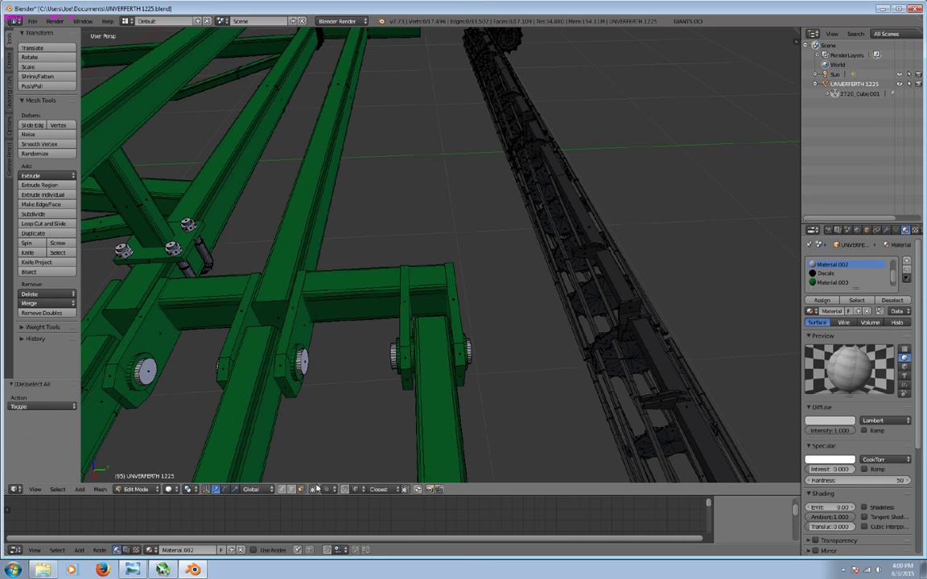
Duplicate the crossbar and slide the copy along the X axis.
{"action": "key", "text": "l"}
{"action": "middle_click_drag", "start_coordinate": [365, 314], "coordinate": [451, 314]}
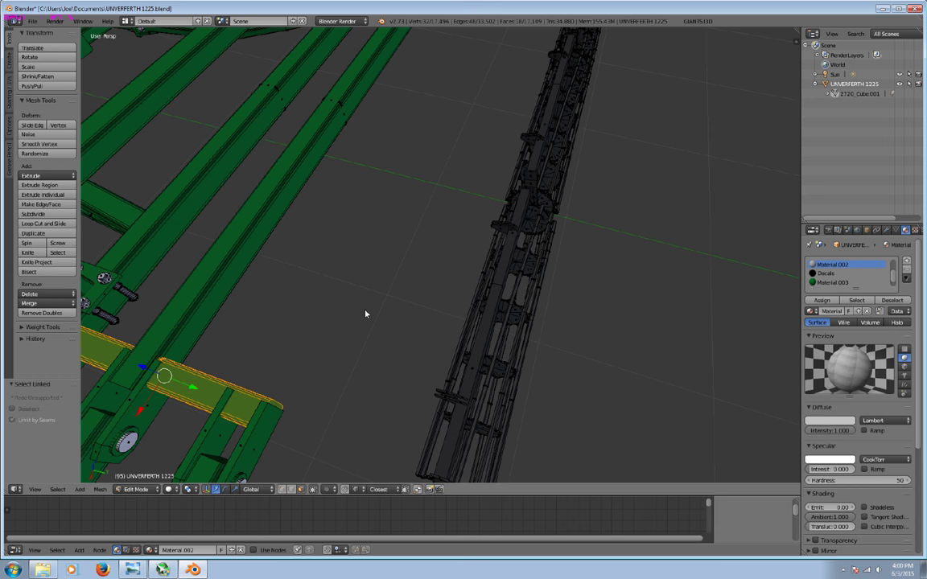
{"action": "key", "text": "shift+d"}
{"action": "key", "text": "Escape"}
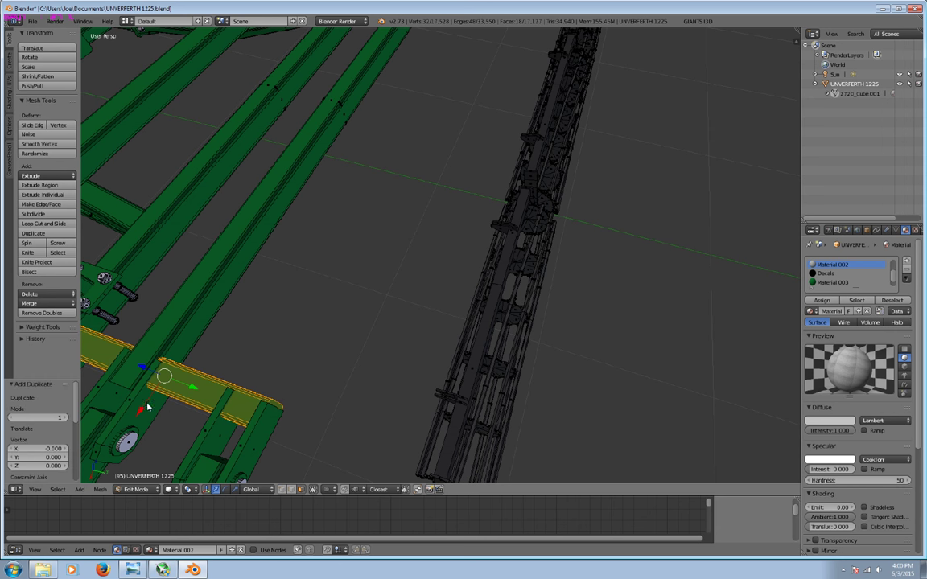
{"action": "key", "text": "g"}
{"action": "key", "text": "x"}
{"action": "left_click", "coordinate": [189, 297]}
Rotate the copy about -64°, shift it along Y and X, then tilt it a further -12.375°.
{"action": "key", "text": "r"}
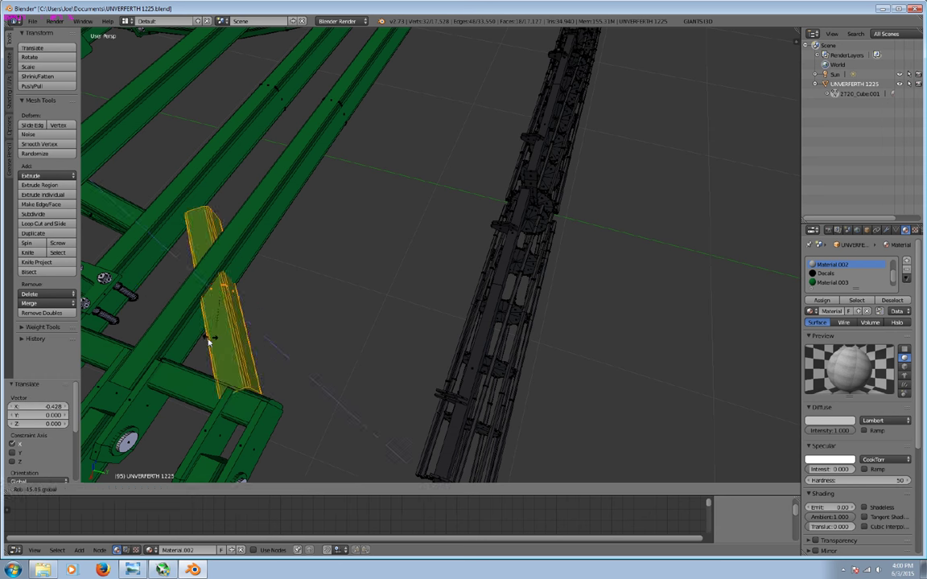
{"action": "left_click", "coordinate": [79, 379]}
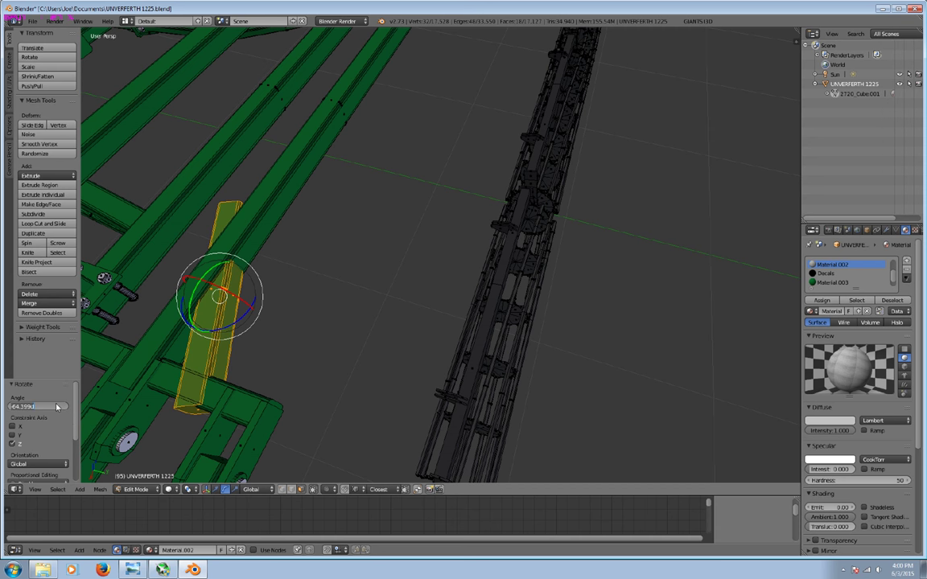
{"action": "left_click_drag", "start_coordinate": [57, 406], "coordinate": [58, 407]}
{"action": "left_click", "coordinate": [215, 489]}
{"action": "mouse_move", "coordinate": [251, 315]}
{"action": "left_mouse_down"}
{"action": "mouse_move", "coordinate": [240, 281]}
{"action": "mouse_move", "coordinate": [218, 337]}
{"action": "left_mouse_up"}
{"action": "mouse_move", "coordinate": [218, 337]}
{"action": "middle_mouse_down"}
{"action": "mouse_move", "coordinate": [213, 316]}
{"action": "mouse_move", "coordinate": [300, 314]}
{"action": "mouse_move", "coordinate": [356, 376]}
{"action": "mouse_move", "coordinate": [363, 341]}
{"action": "mouse_move", "coordinate": [325, 387]}
{"action": "mouse_move", "coordinate": [380, 405]}
{"action": "mouse_move", "coordinate": [321, 450]}
{"action": "middle_mouse_up"}
{"action": "left_click", "coordinate": [225, 490]}
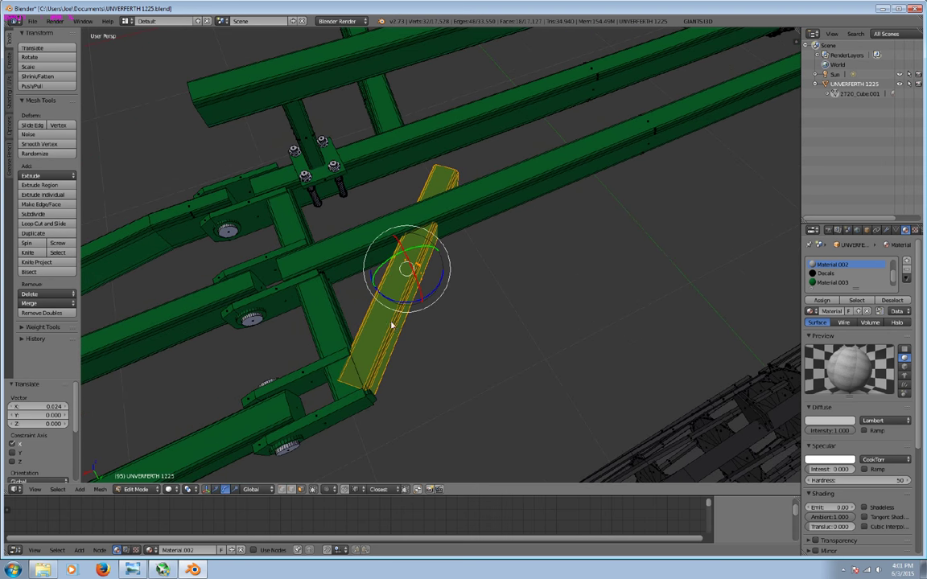
{"action": "left_click_drag", "start_coordinate": [433, 296], "coordinate": [431, 302]}
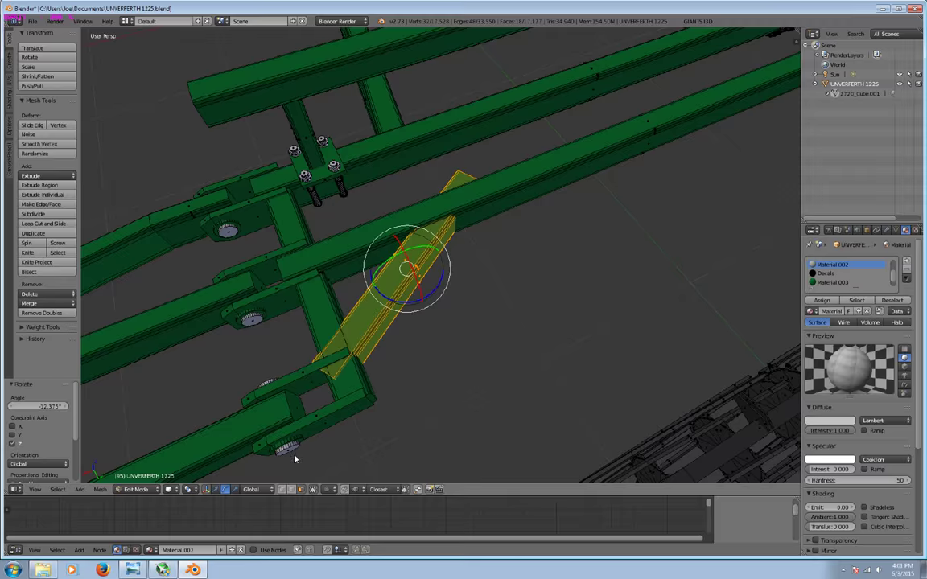
Slide the brace along Y toward the rail and shift its face along Y.
{"action": "left_click", "coordinate": [215, 490]}
{"action": "mouse_move", "coordinate": [408, 301]}
{"action": "left_mouse_down"}
{"action": "mouse_move", "coordinate": [397, 322]}
{"action": "mouse_move", "coordinate": [407, 292]}
{"action": "left_mouse_up"}
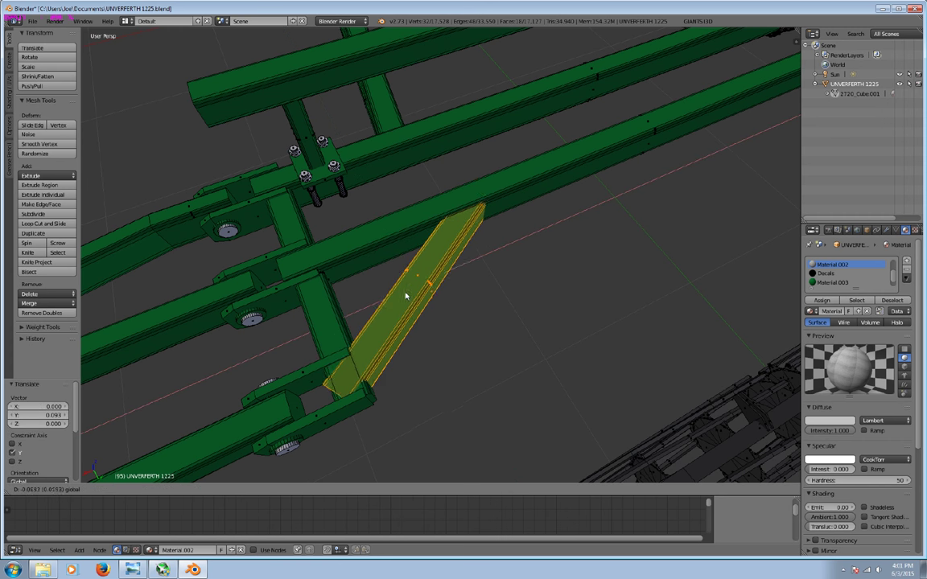
{"action": "left_click", "coordinate": [413, 289]}
{"action": "key", "text": "g"}
{"action": "key", "text": "y"}
{"action": "left_click", "coordinate": [425, 308]}
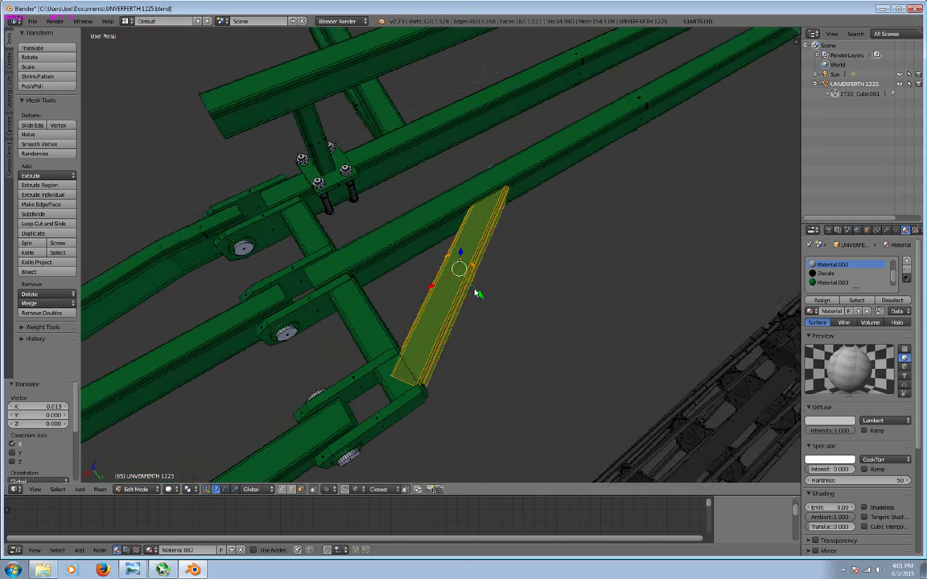
Nudge the brace face along Y until it fits against the frame.
{"action": "middle_click_drag", "start_coordinate": [406, 298], "coordinate": [501, 300]}
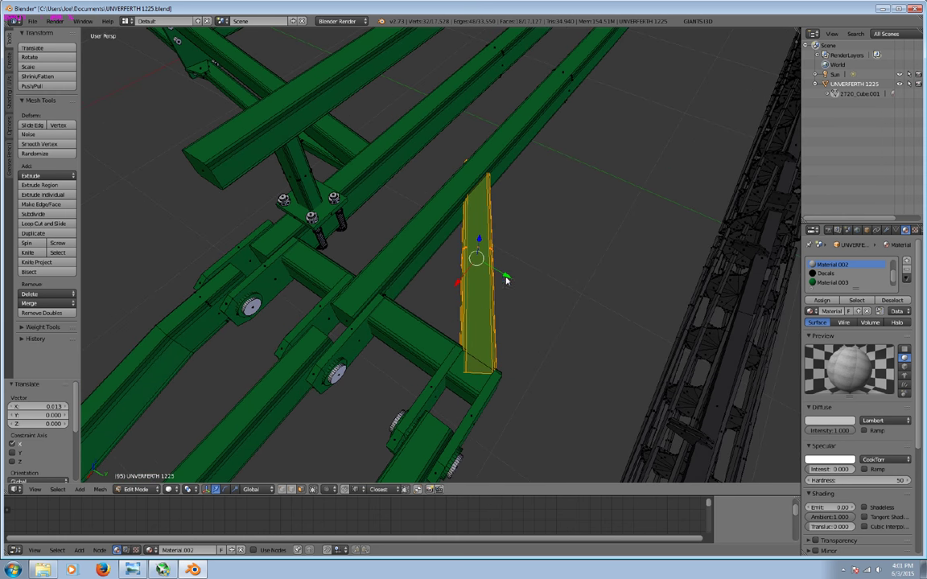
{"action": "key", "text": "g"}
{"action": "left_click", "coordinate": [482, 278]}
{"action": "key", "text": "g"}
{"action": "key", "text": "y"}
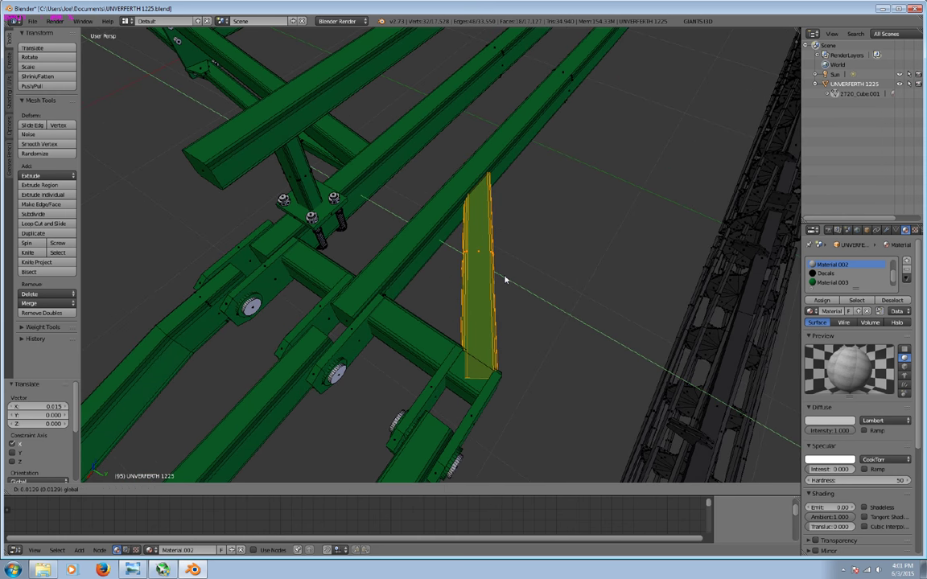
{"action": "left_click", "coordinate": [505, 279]}
{"action": "mouse_move", "coordinate": [505, 279]}
{"action": "middle_mouse_down"}
{"action": "mouse_move", "coordinate": [529, 275]}
{"action": "mouse_move", "coordinate": [424, 362]}
{"action": "mouse_move", "coordinate": [416, 378]}
{"action": "mouse_move", "coordinate": [438, 383]}
{"action": "middle_mouse_up"}
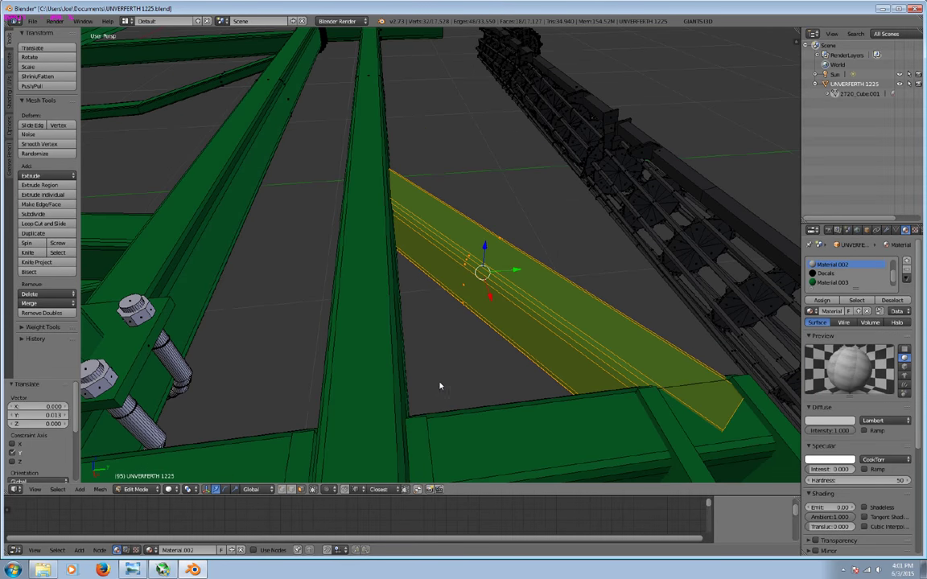
In X-ray, keep only the brace's near-end vertices and push them out along Normal orientation.
{"action": "left_click", "coordinate": [312, 489]}
{"action": "scroll", "coordinate": [362, 435], "scroll_direction": "down", "scroll_amount": 4}
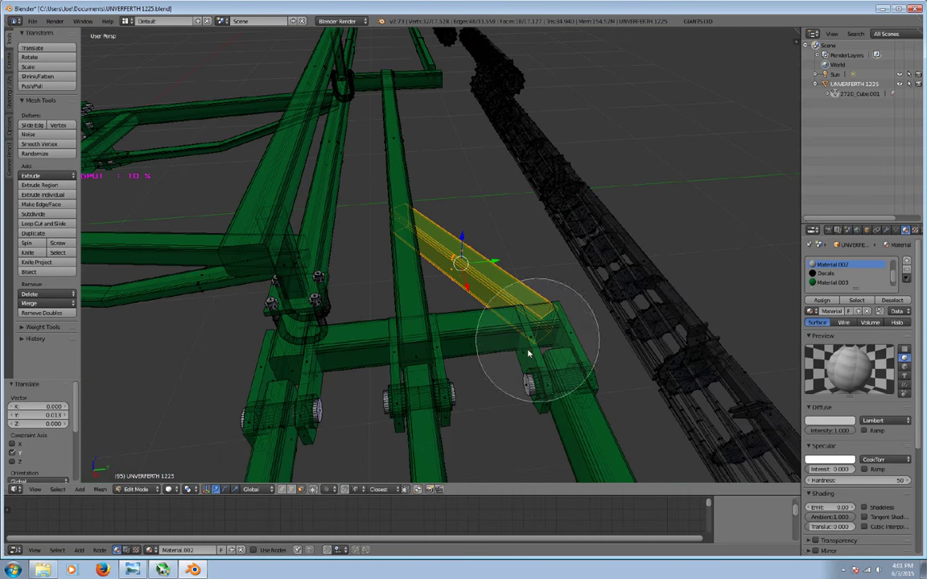
{"action": "left_click", "coordinate": [313, 489]}
{"action": "left_click", "coordinate": [313, 489]}
{"action": "key", "text": "c"}
{"action": "middle_click", "coordinate": [563, 356]}
{"action": "key", "text": "Escape"}
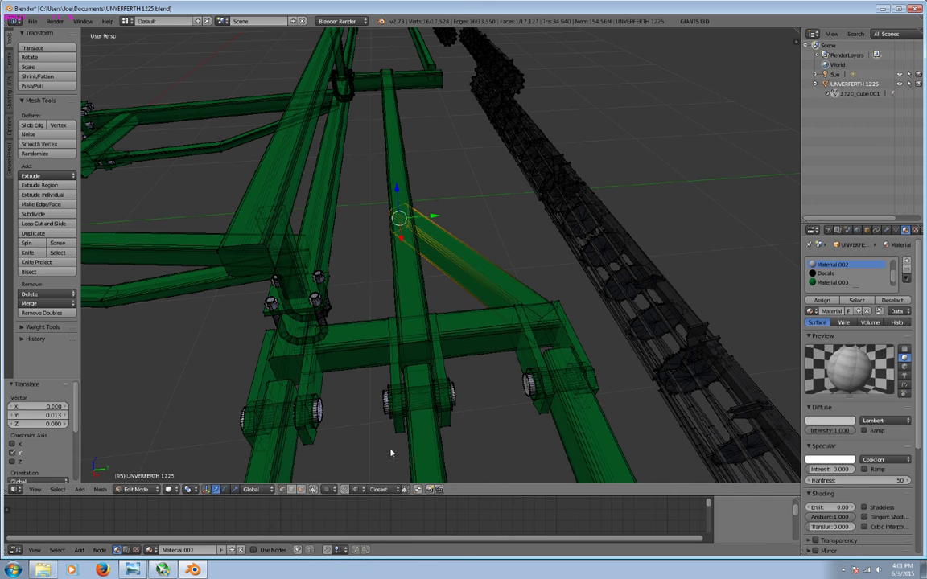
{"action": "left_click", "coordinate": [255, 489]}
{"action": "left_click", "coordinate": [258, 411]}
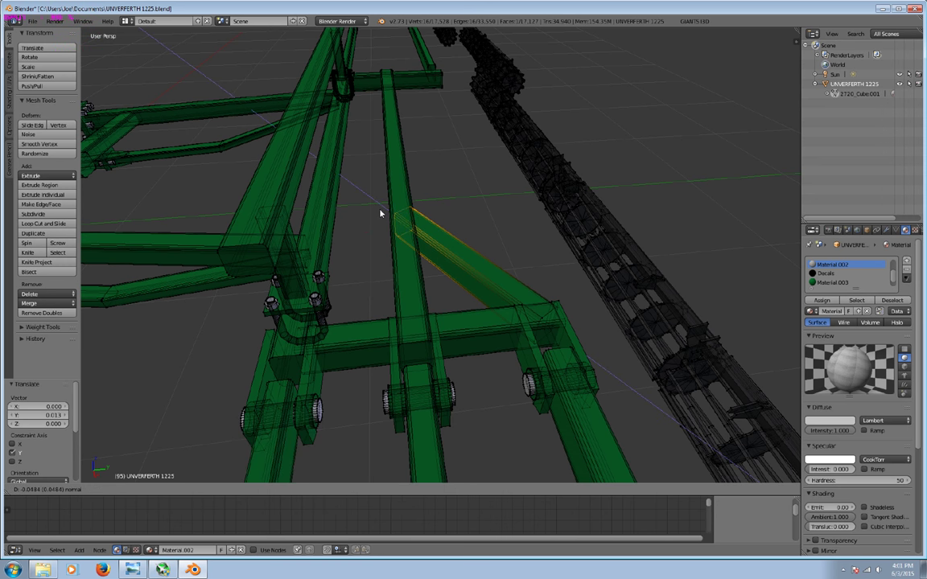
{"action": "left_click_drag", "start_coordinate": [386, 211], "coordinate": [466, 269]}
Select the whole brace and scale it along Z to 0.816.
{"action": "key", "text": "a"}
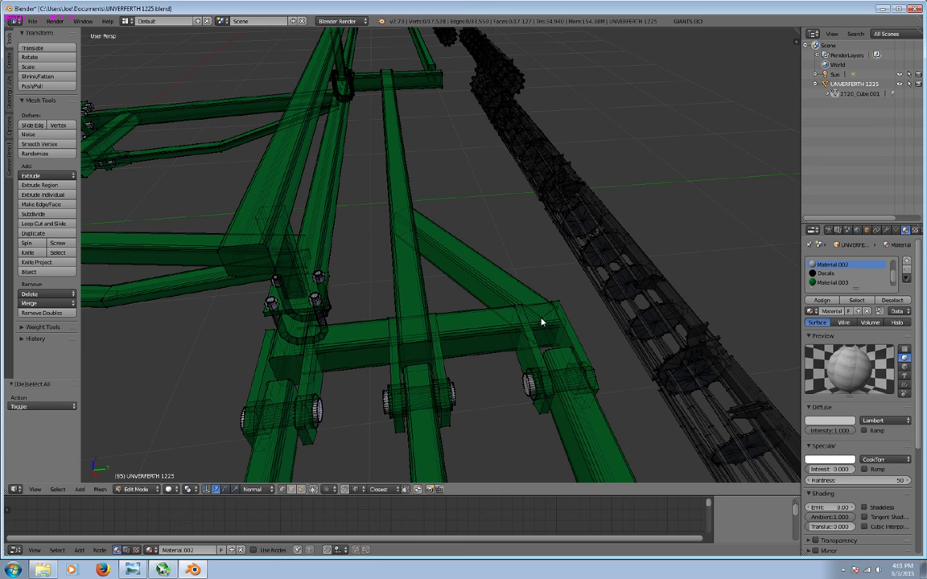
{"action": "key", "text": "l"}
{"action": "left_click", "coordinate": [256, 489]}
{"action": "left_click", "coordinate": [254, 442]}
{"action": "left_click", "coordinate": [234, 490]}
{"action": "left_click_drag", "start_coordinate": [471, 239], "coordinate": [472, 242]}
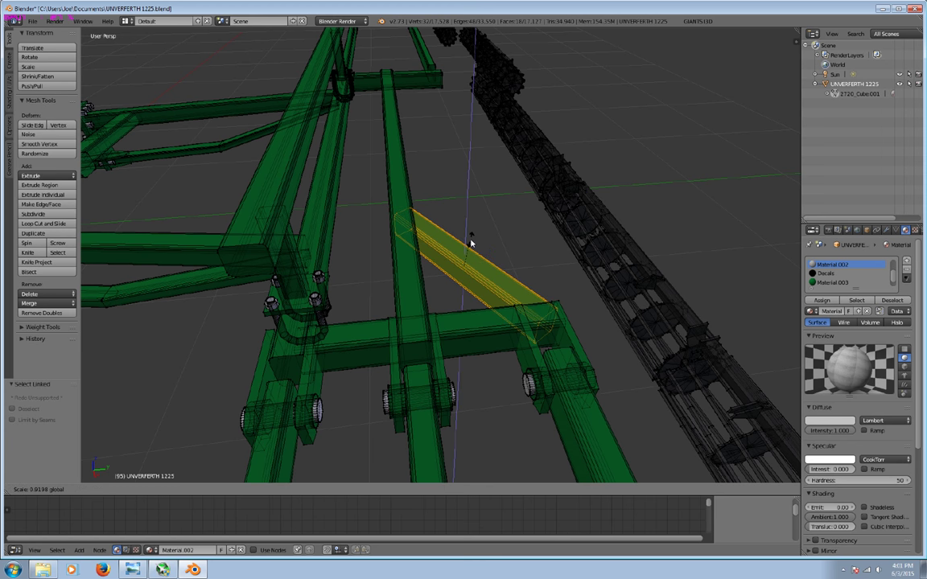
{"action": "middle_click_drag", "start_coordinate": [486, 244], "coordinate": [265, 450]}
{"action": "left_click", "coordinate": [250, 489]}
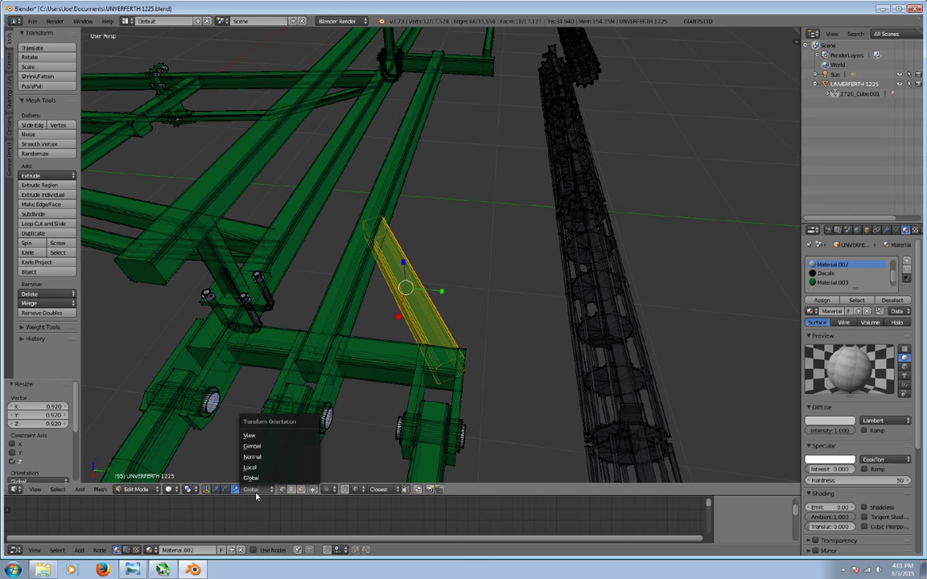
{"action": "left_click", "coordinate": [270, 457]}
{"action": "left_click_drag", "start_coordinate": [394, 254], "coordinate": [434, 280]}
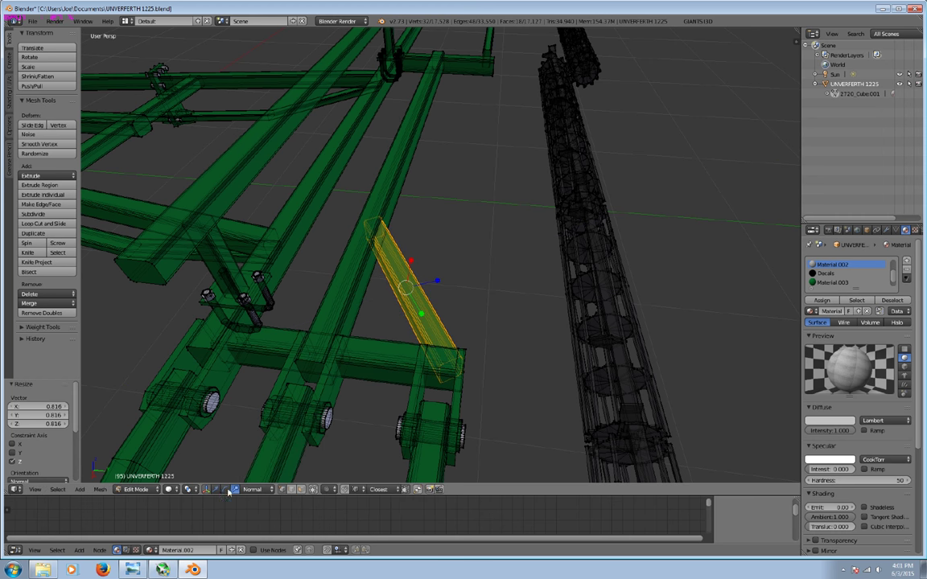
{"action": "mouse_move", "coordinate": [405, 261]}
{"action": "middle_mouse_down"}
{"action": "mouse_move", "coordinate": [409, 297]}
{"action": "mouse_move", "coordinate": [374, 281]}
{"action": "mouse_move", "coordinate": [428, 258]}
{"action": "mouse_move", "coordinate": [447, 289]}
{"action": "middle_mouse_up"}
Separate the selected brace into its own object, UNVERFERTH 1225.001, and make it active.
{"action": "key", "text": "p"}
{"action": "left_click", "coordinate": [446, 289]}
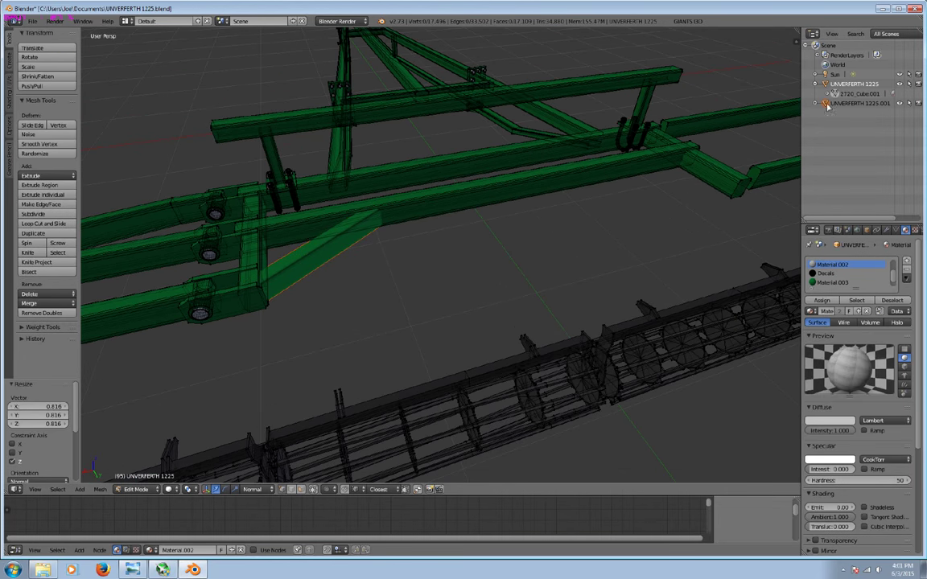
{"action": "left_click", "coordinate": [852, 104]}
{"action": "mouse_move", "coordinate": [573, 257]}
{"action": "middle_mouse_down"}
{"action": "mouse_move", "coordinate": [436, 275]}
{"action": "mouse_move", "coordinate": [393, 267]}
{"action": "mouse_move", "coordinate": [393, 238]}
{"action": "middle_mouse_up"}
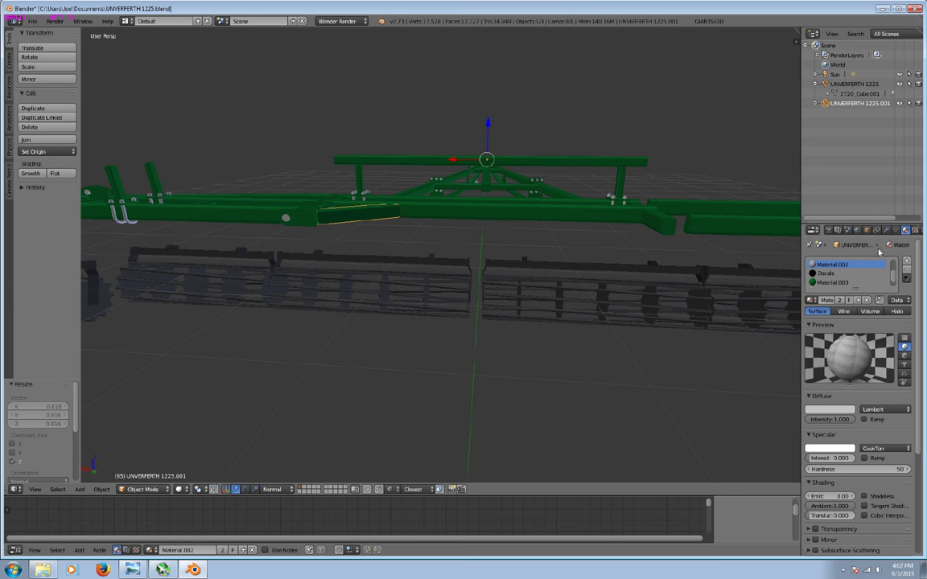
Add and apply a Mirror modifier to the brace, then select all objects.
{"action": "left_click", "coordinate": [886, 230]}
{"action": "left_click", "coordinate": [848, 261]}
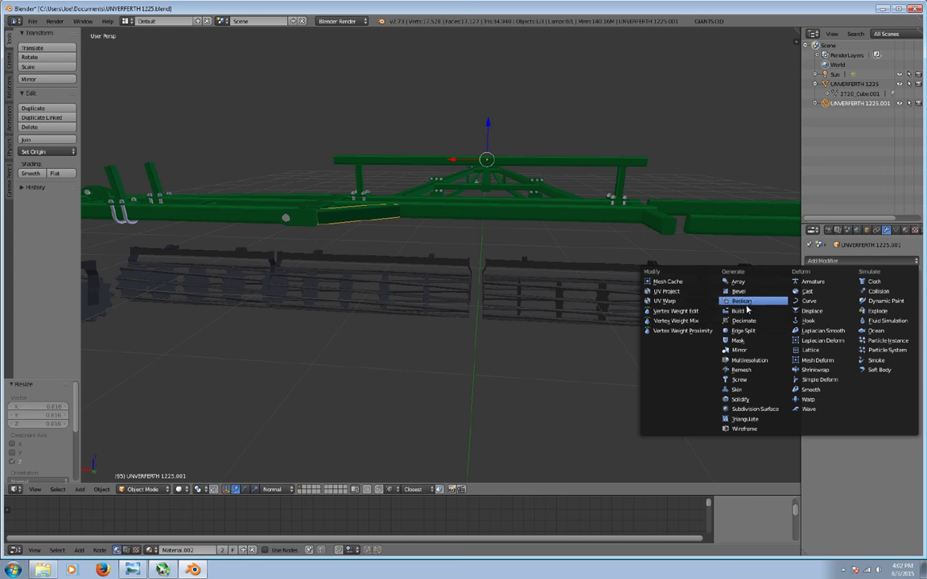
{"action": "left_click", "coordinate": [740, 350]}
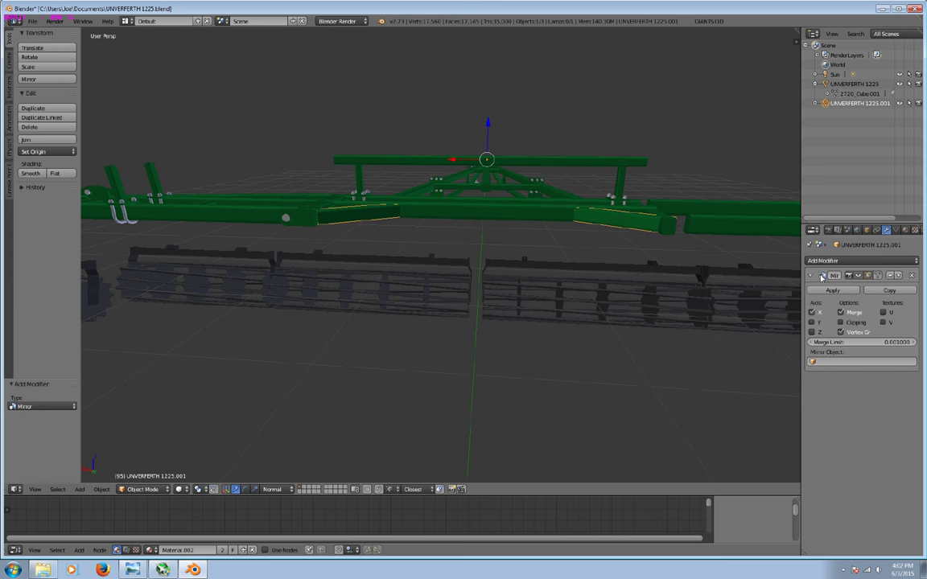
{"action": "left_click", "coordinate": [821, 294]}
{"action": "key", "text": "a"}
{"action": "key", "text": "a"}
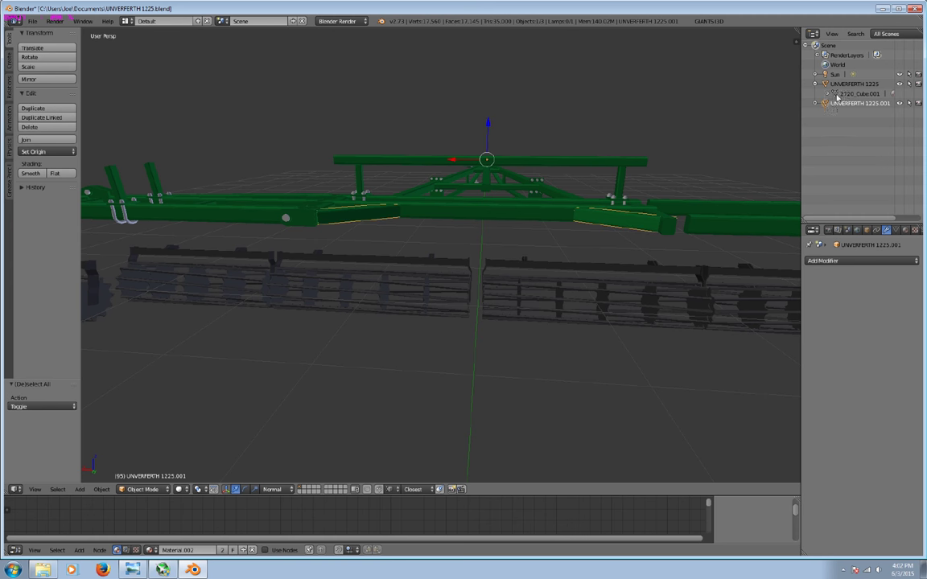
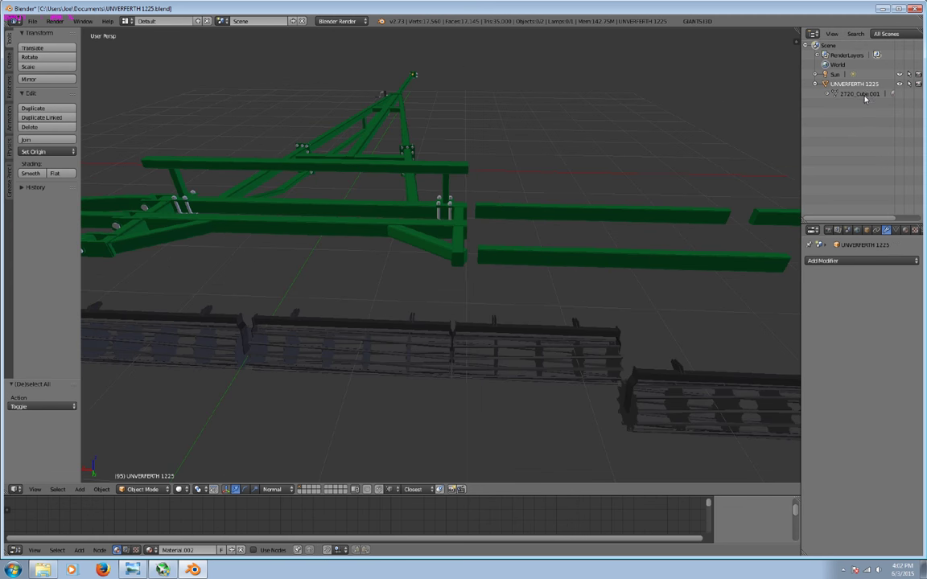
In Edit Mode, delete the two loose beams beside the main frame as vertices.
{"action": "key", "text": "Tab"}
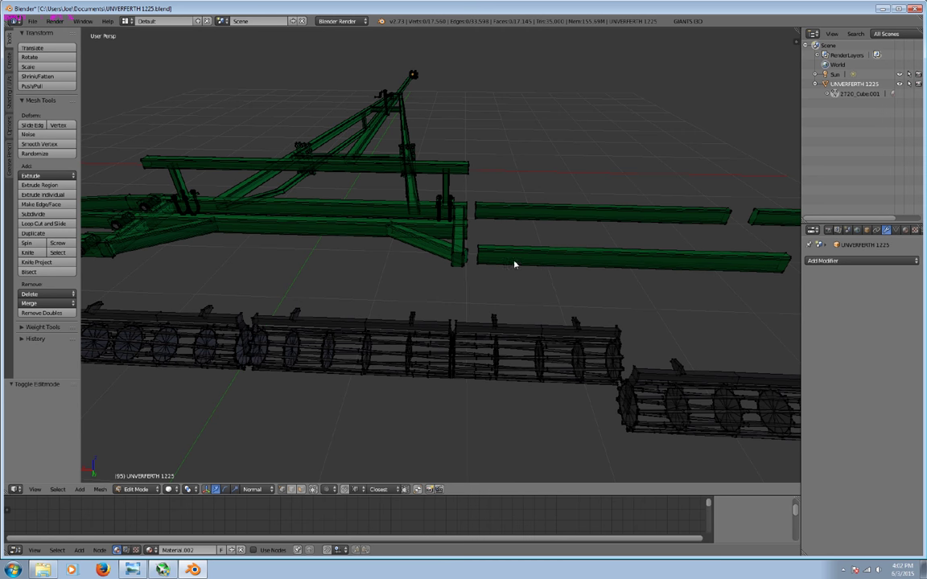
{"action": "key", "text": "l"}
{"action": "middle_click_drag", "start_coordinate": [483, 252], "coordinate": [639, 262]}
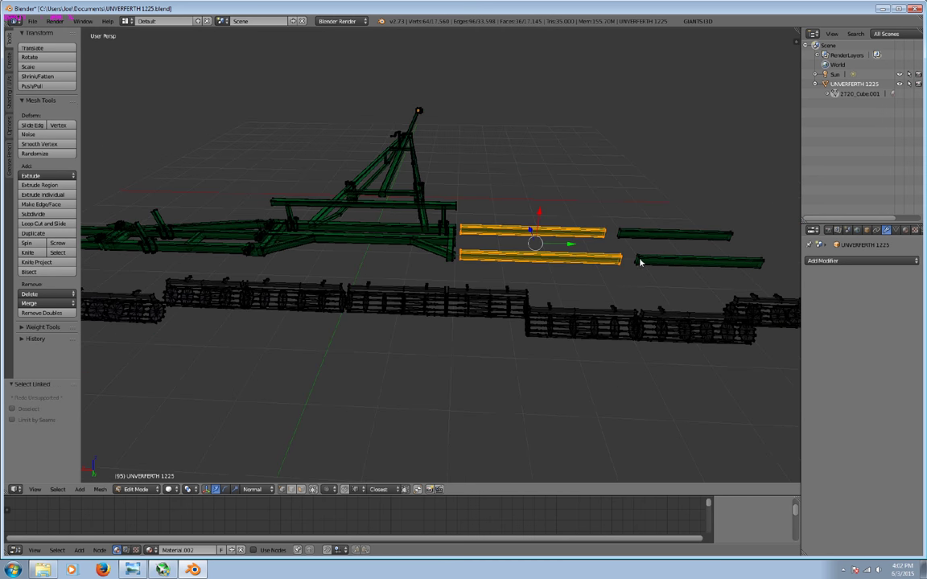
{"action": "key", "text": "l"}
{"action": "key", "text": "l"}
{"action": "key", "text": "x"}
{"action": "left_click", "coordinate": [569, 237]}
Select the wing section's connected beams, painting in the left beam sections.
{"action": "mouse_move", "coordinate": [430, 258]}
{"action": "middle_mouse_down"}
{"action": "mouse_move", "coordinate": [333, 245]}
{"action": "mouse_move", "coordinate": [588, 331]}
{"action": "middle_mouse_up"}
{"action": "scroll", "coordinate": [416, 351], "scroll_direction": "up", "scroll_amount": 2}
{"action": "scroll", "coordinate": [379, 355], "scroll_direction": "up", "scroll_amount": 3}
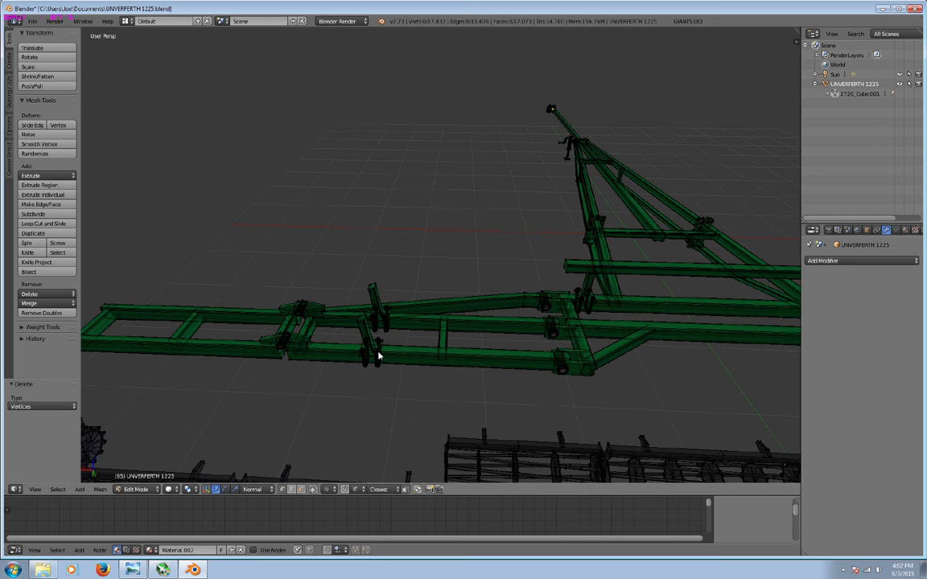
{"action": "key", "text": "l"}
{"action": "key", "text": "c"}
{"action": "left_click_drag", "start_coordinate": [362, 358], "coordinate": [374, 362]}
{"action": "right_click", "coordinate": [301, 392]}
{"action": "middle_click_drag", "start_coordinate": [300, 392], "coordinate": [289, 322]}
{"action": "key", "text": "c"}
{"action": "left_click_drag", "start_coordinate": [279, 300], "coordinate": [217, 279]}
{"action": "right_click", "coordinate": [320, 289]}
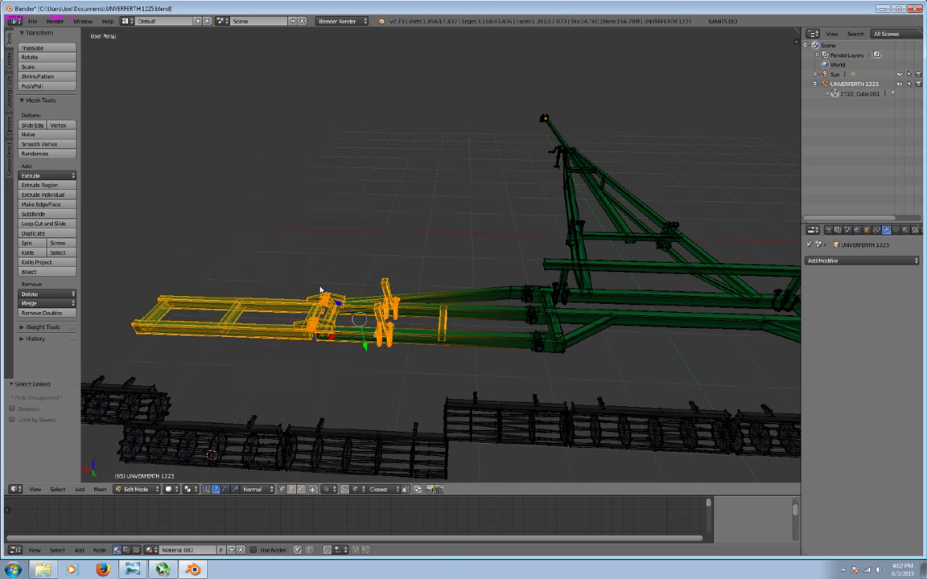
{"action": "scroll", "coordinate": [504, 369], "scroll_direction": "up", "scroll_amount": 2}
{"action": "scroll", "coordinate": [393, 304], "scroll_direction": "up", "scroll_amount": 2}
{"action": "scroll", "coordinate": [452, 405], "scroll_direction": "up", "scroll_amount": 1}
Add the lower and diagonal wing beams, hitch bracket, hitch pins and bolts to the selection.
{"action": "key", "text": "z"}
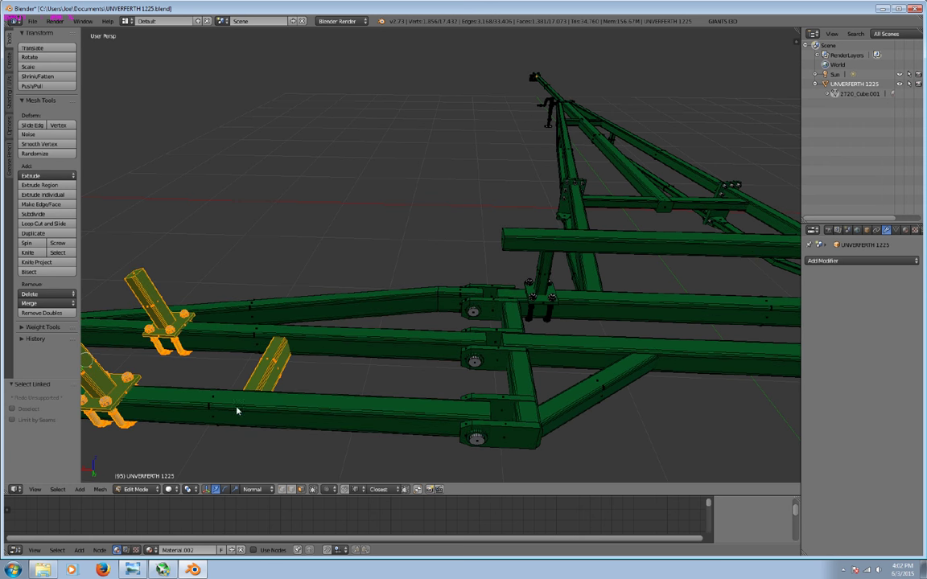
{"action": "key", "text": "l"}
{"action": "key", "text": "l"}
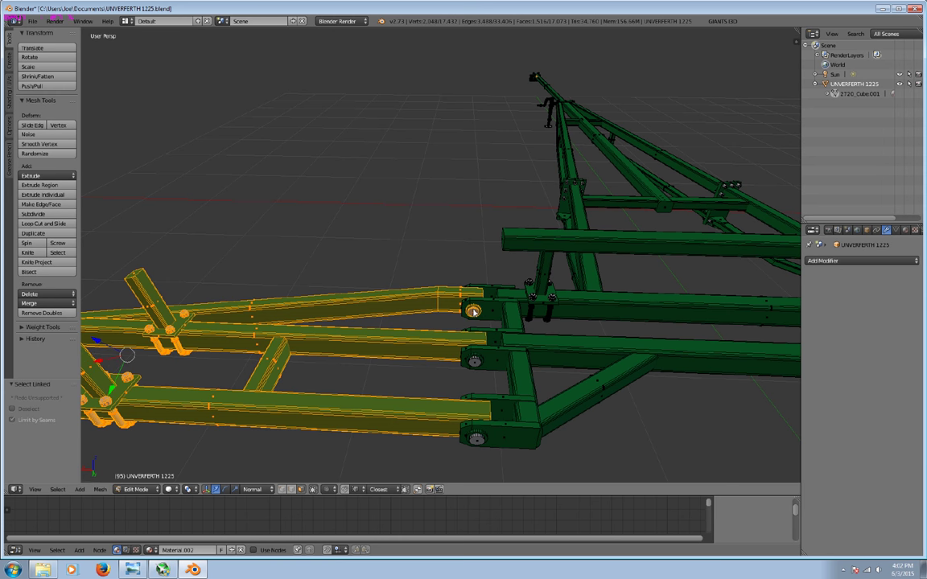
{"action": "key", "text": "l"}
{"action": "key", "text": "l"}
{"action": "key", "text": "l"}
{"action": "key", "text": "l"}
{"action": "key", "text": "l"}
{"action": "mouse_move", "coordinate": [476, 433]}
{"action": "middle_mouse_down"}
{"action": "mouse_move", "coordinate": [565, 436]}
{"action": "mouse_move", "coordinate": [433, 293]}
{"action": "middle_mouse_up"}
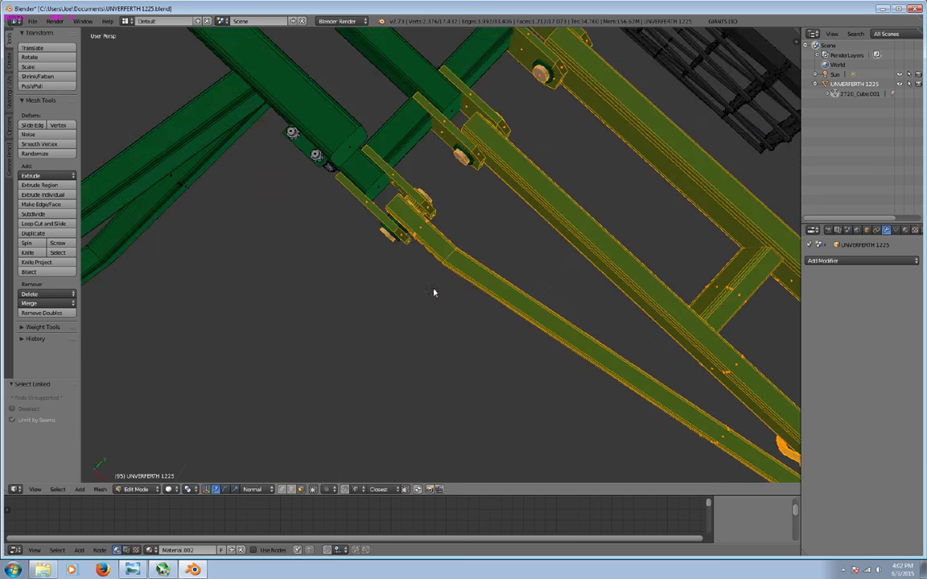
{"action": "key", "text": "l"}
{"action": "key", "text": "l"}
{"action": "mouse_move", "coordinate": [538, 83]}
{"action": "middle_mouse_down"}
{"action": "mouse_move", "coordinate": [389, 269]}
{"action": "mouse_move", "coordinate": [441, 241]}
{"action": "mouse_move", "coordinate": [403, 271]}
{"action": "middle_mouse_up"}
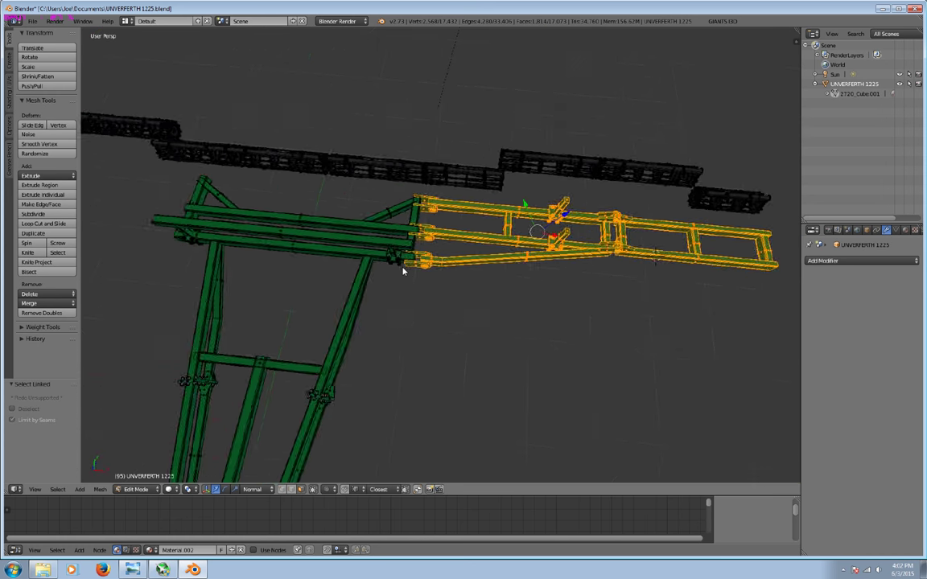
Separate the selected wing frame parts into their own object.
{"action": "key", "text": "p"}
{"action": "left_click", "coordinate": [405, 269]}
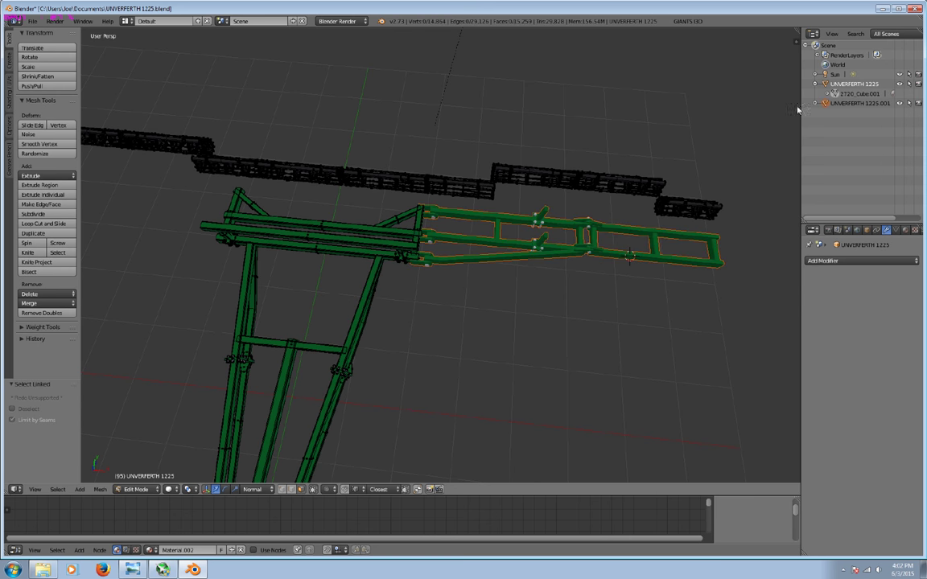
{"action": "key", "text": "Tab"}
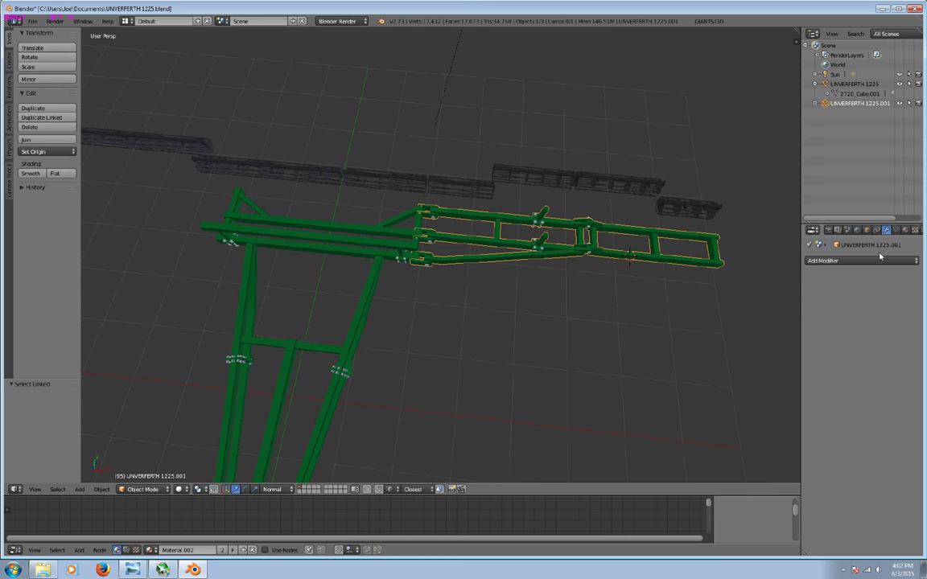
Add a Mirror modifier to the wing object and apply it permanently.
{"action": "left_click", "coordinate": [820, 261]}
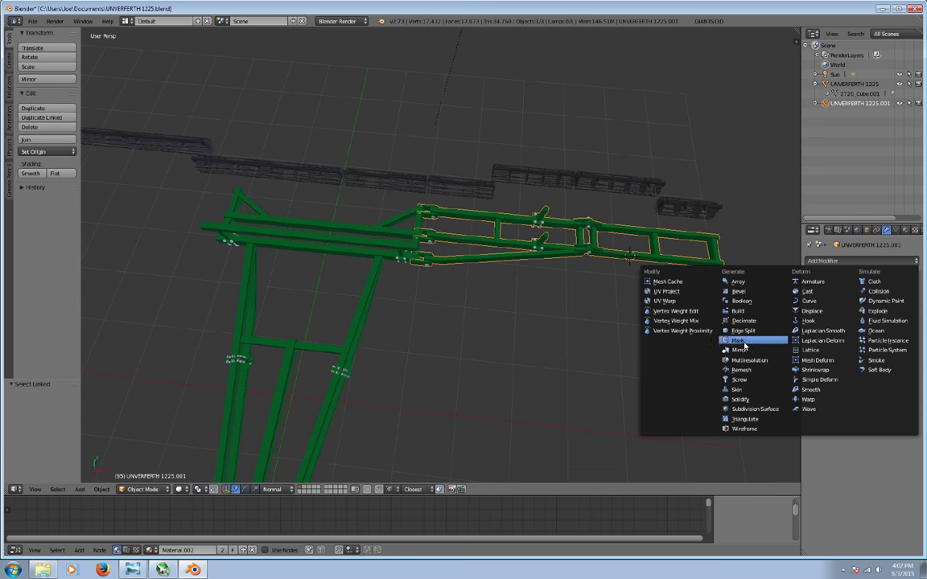
{"action": "left_click", "coordinate": [739, 350]}
{"action": "key", "text": "ctrl+a"}
{"action": "mouse_move", "coordinate": [639, 344]}
{"action": "middle_mouse_down"}
{"action": "mouse_move", "coordinate": [633, 329]}
{"action": "mouse_move", "coordinate": [485, 305]}
{"action": "mouse_move", "coordinate": [611, 317]}
{"action": "mouse_move", "coordinate": [305, 271]}
{"action": "mouse_move", "coordinate": [490, 308]}
{"action": "mouse_move", "coordinate": [577, 292]}
{"action": "mouse_move", "coordinate": [480, 304]}
{"action": "mouse_move", "coordinate": [205, 290]}
{"action": "middle_mouse_up"}
{"action": "scroll", "coordinate": [482, 304], "scroll_direction": "up", "scroll_amount": 4}
{"action": "scroll", "coordinate": [481, 303], "scroll_direction": "up", "scroll_amount": 4}
{"action": "scroll", "coordinate": [481, 304], "scroll_direction": "down", "scroll_amount": 4}
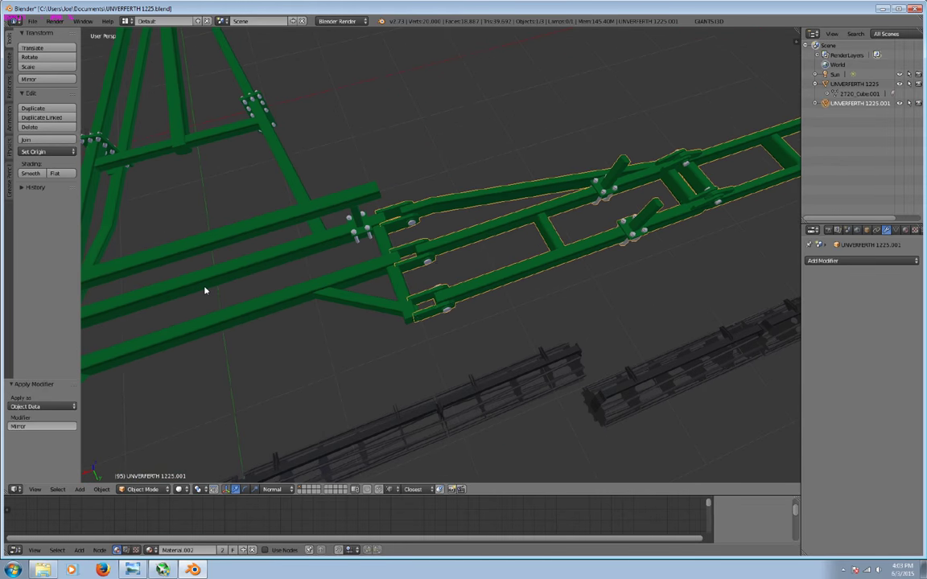
{"action": "scroll", "coordinate": [209, 287], "scroll_direction": "up", "scroll_amount": 2}
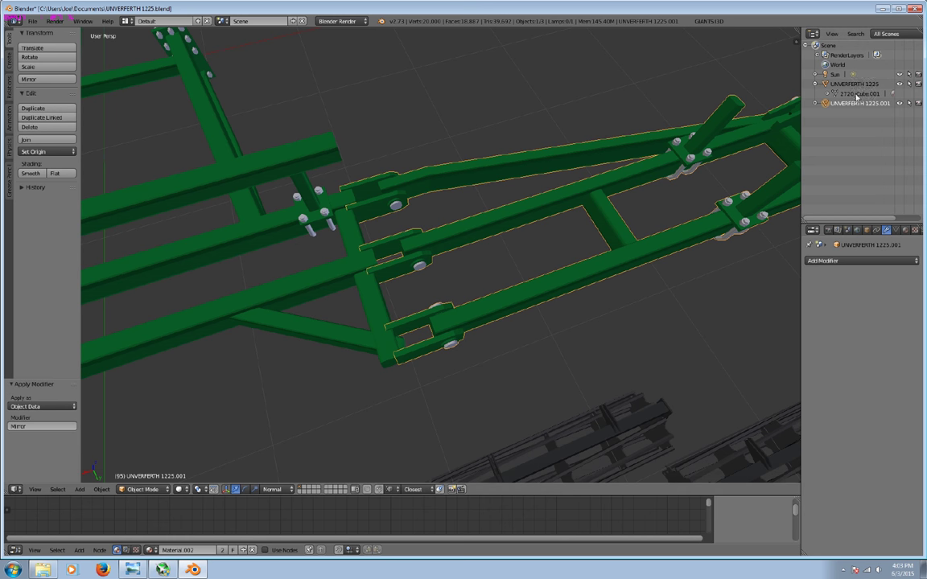
Move the main frame's upright joint piece about -0.12 along Global orientation.
{"action": "right_click", "coordinate": [455, 292]}
{"action": "key", "text": "Tab"}
{"action": "key", "text": "l"}
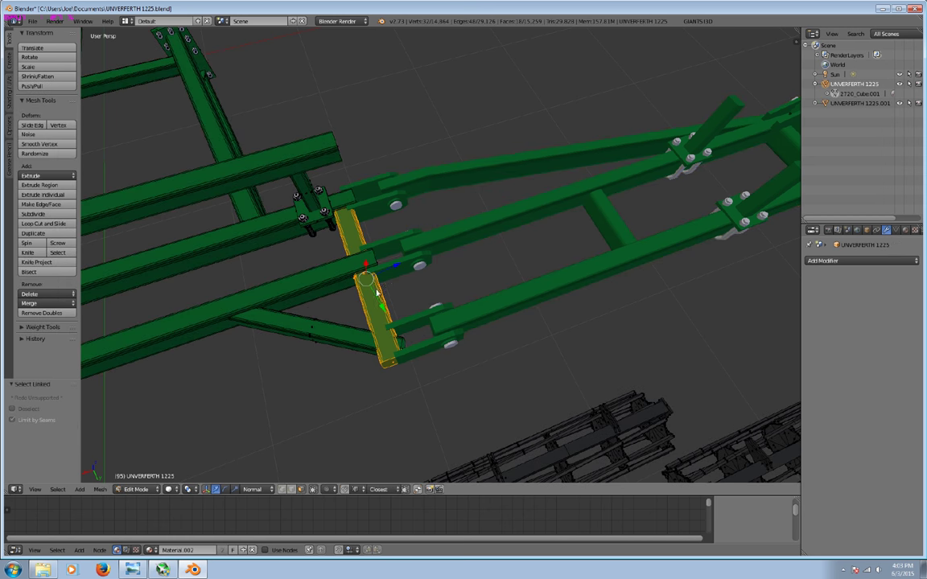
{"action": "left_click", "coordinate": [252, 489]}
{"action": "left_click", "coordinate": [273, 474]}
{"action": "left_click_drag", "start_coordinate": [342, 276], "coordinate": [351, 288]}
{"action": "key", "text": "a"}
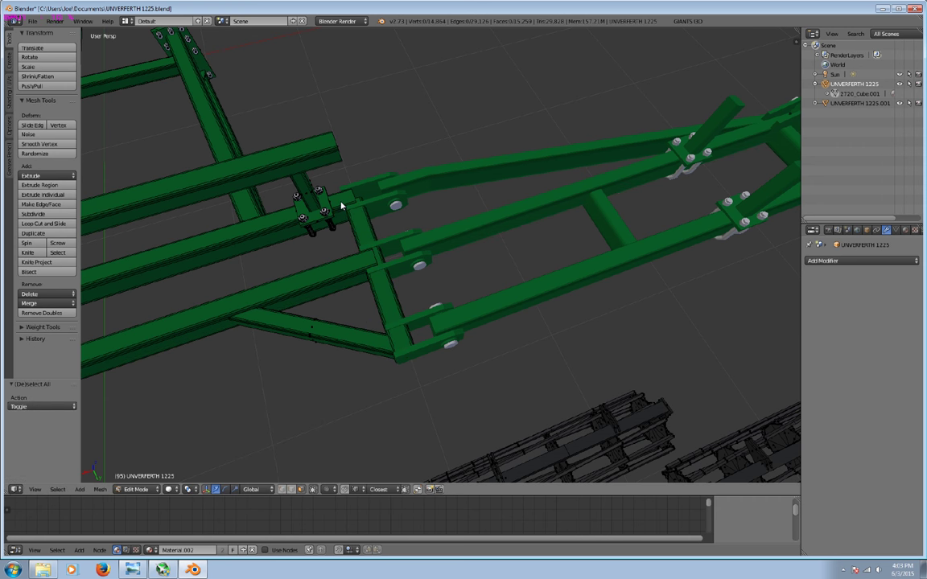
Select the long inner beam in see-through view, then deselect it and inspect the frame junction.
{"action": "key", "text": "l"}
{"action": "left_click", "coordinate": [282, 489]}
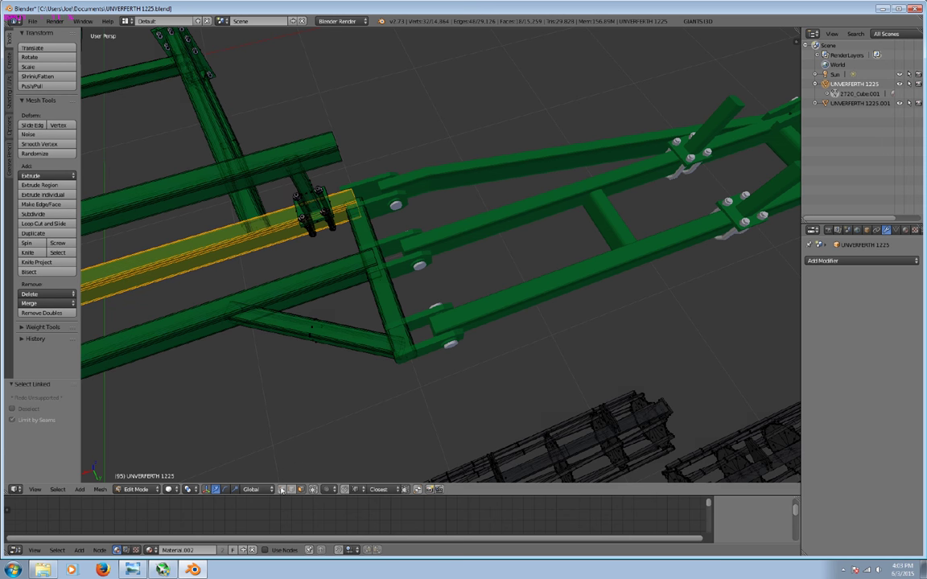
{"action": "scroll", "coordinate": [278, 444], "scroll_direction": "down", "scroll_amount": 5}
{"action": "key", "text": "c"}
{"action": "key", "text": "Escape"}
{"action": "scroll", "coordinate": [259, 301], "scroll_direction": "up", "scroll_amount": 5}
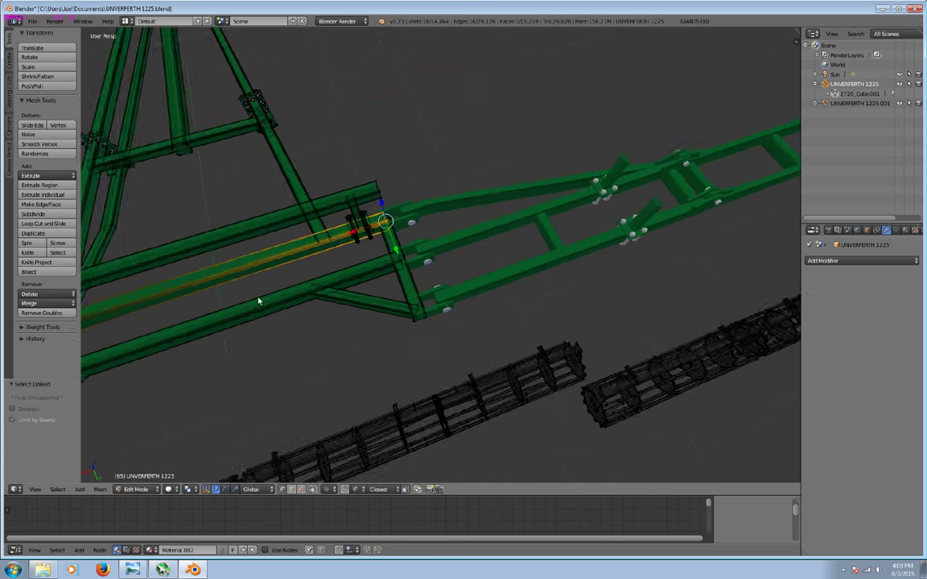
{"action": "middle_click_drag", "start_coordinate": [259, 301], "coordinate": [309, 235]}
{"action": "key", "text": "a"}
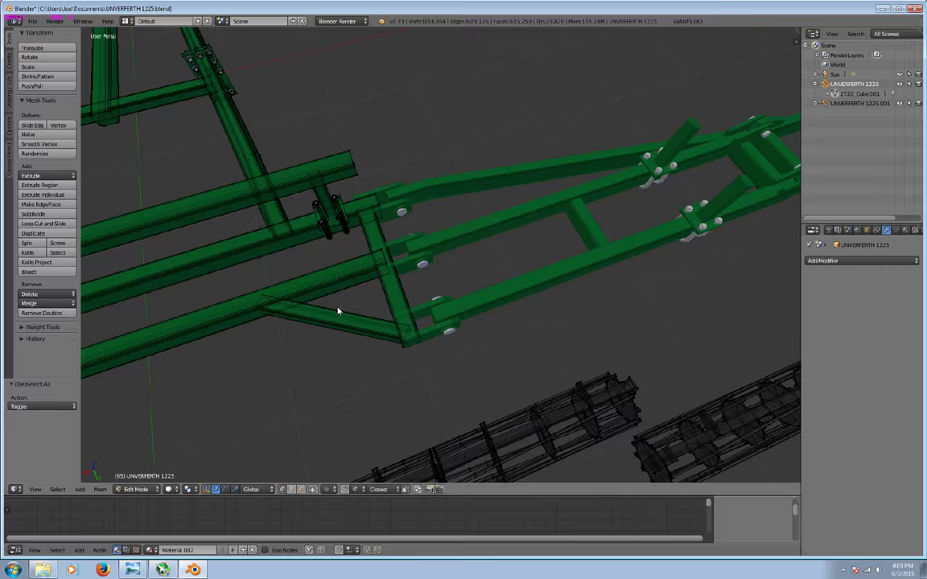
{"action": "left_click", "coordinate": [313, 490]}
{"action": "mouse_move", "coordinate": [346, 419]}
{"action": "middle_mouse_down"}
{"action": "mouse_move", "coordinate": [401, 354]}
{"action": "mouse_move", "coordinate": [345, 395]}
{"action": "mouse_move", "coordinate": [354, 385]}
{"action": "mouse_move", "coordinate": [424, 348]}
{"action": "mouse_move", "coordinate": [582, 360]}
{"action": "mouse_move", "coordinate": [625, 347]}
{"action": "mouse_move", "coordinate": [515, 384]}
{"action": "mouse_move", "coordinate": [408, 387]}
{"action": "mouse_move", "coordinate": [467, 369]}
{"action": "mouse_move", "coordinate": [406, 338]}
{"action": "mouse_move", "coordinate": [418, 382]}
{"action": "mouse_move", "coordinate": [417, 372]}
{"action": "mouse_move", "coordinate": [444, 371]}
{"action": "mouse_move", "coordinate": [472, 393]}
{"action": "mouse_move", "coordinate": [394, 254]}
{"action": "middle_mouse_up"}
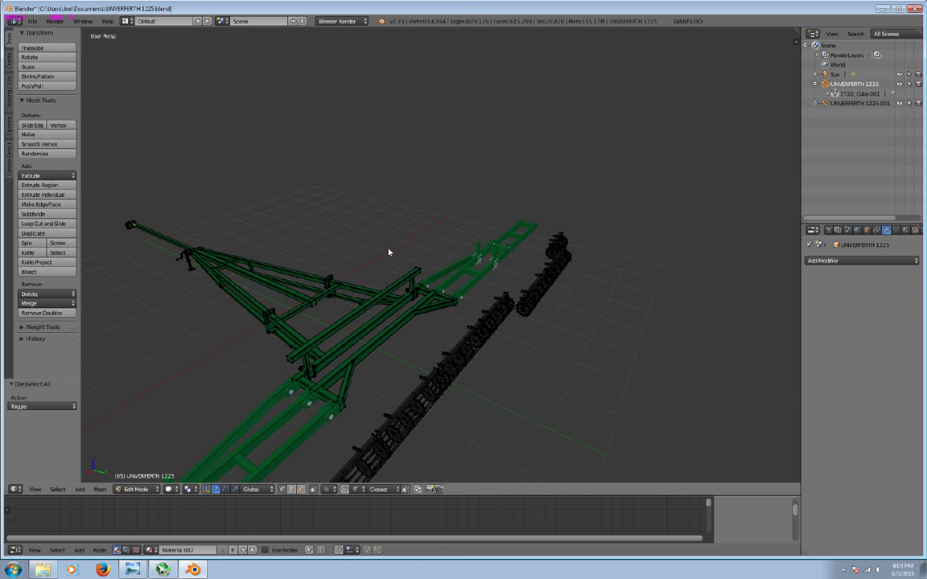
{"action": "mouse_move", "coordinate": [389, 280]}
{"action": "middle_mouse_down"}
{"action": "mouse_move", "coordinate": [503, 300]}
{"action": "mouse_move", "coordinate": [306, 209]}
{"action": "mouse_move", "coordinate": [331, 271]}
{"action": "mouse_move", "coordinate": [430, 228]}
{"action": "mouse_move", "coordinate": [366, 292]}
{"action": "mouse_move", "coordinate": [472, 286]}
{"action": "mouse_move", "coordinate": [439, 286]}
{"action": "mouse_move", "coordinate": [504, 321]}
{"action": "mouse_move", "coordinate": [389, 351]}
{"action": "mouse_move", "coordinate": [453, 319]}
{"action": "mouse_move", "coordinate": [487, 336]}
{"action": "mouse_move", "coordinate": [826, 138]}
{"action": "middle_mouse_up"}
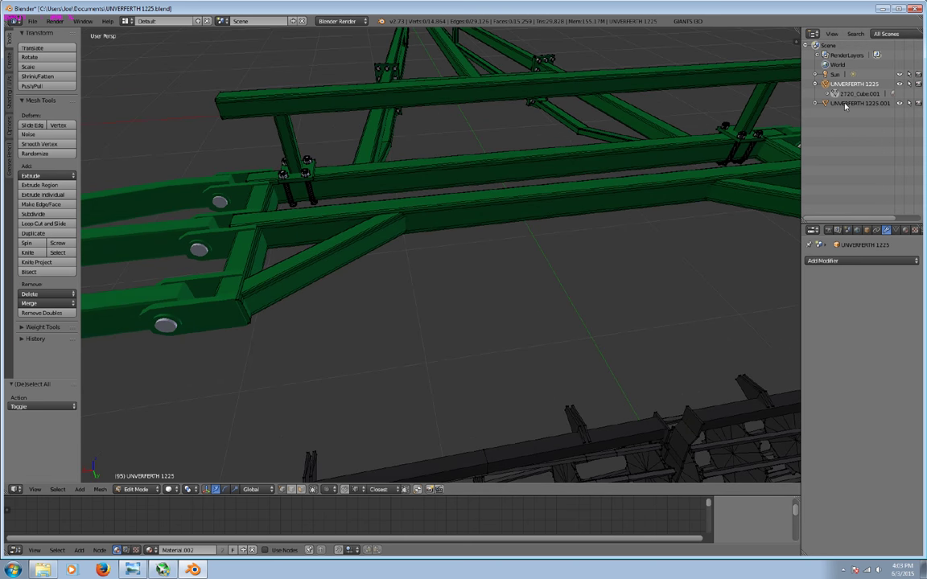
Join the mirrored wing into the main frame with Ctrl+J, then switch to the reference photo.
{"action": "key", "text": "Tab"}
{"action": "key", "text": "ctrl+j"}
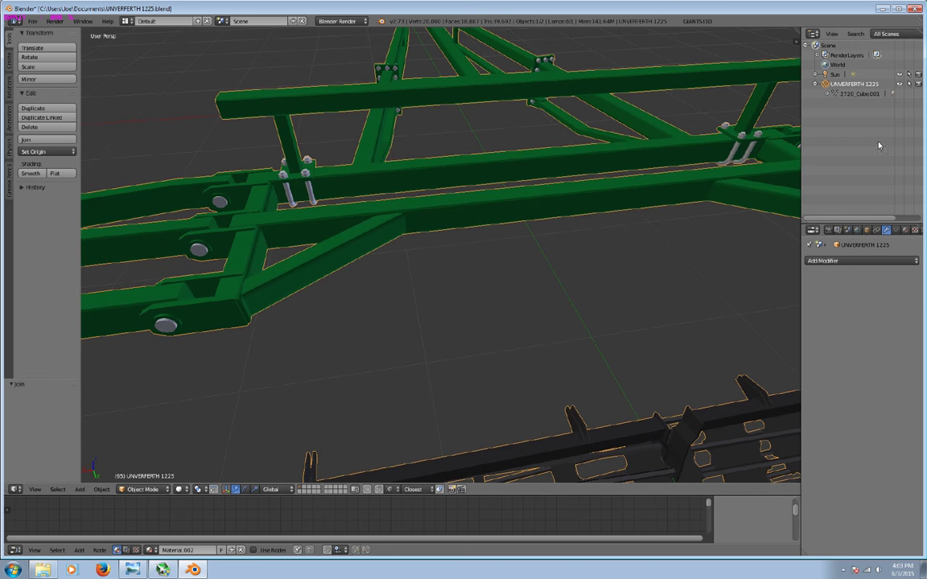
{"action": "key", "text": "Tab"}
{"action": "key", "text": "a"}
{"action": "scroll", "coordinate": [571, 285], "scroll_direction": "down", "scroll_amount": 3}
{"action": "middle_click_drag", "start_coordinate": [571, 285], "coordinate": [268, 533]}
{"action": "key", "text": "alt+Tab"}
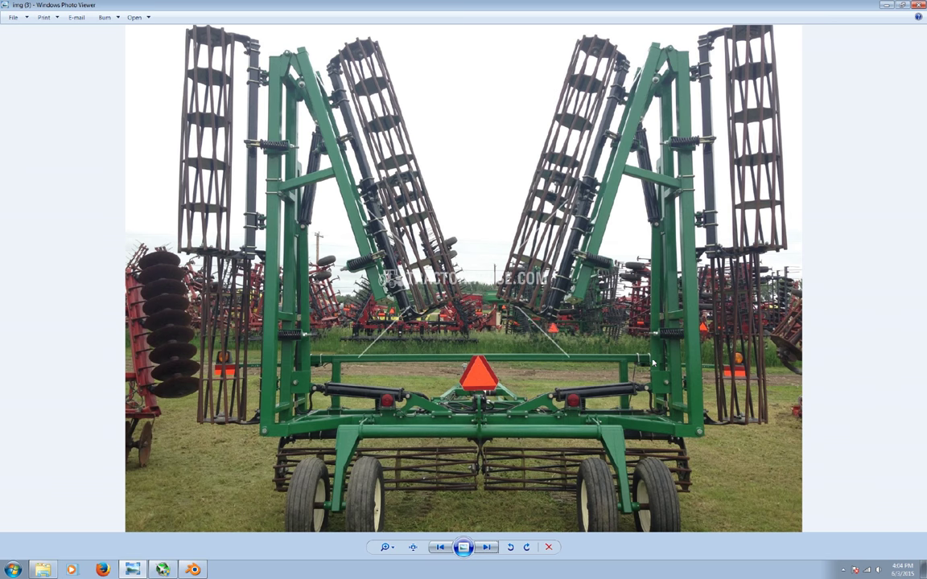
Zoom into the previous harrow reference photo, then go back to Blender and orbit the implement.
{"action": "left_click", "coordinate": [440, 547]}
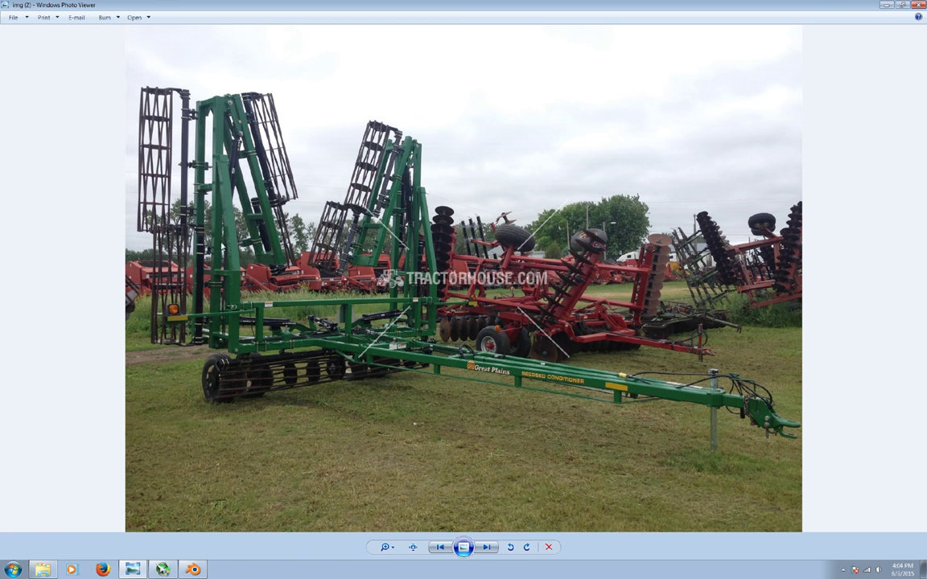
{"action": "scroll", "coordinate": [278, 488], "scroll_direction": "up", "scroll_amount": 1}
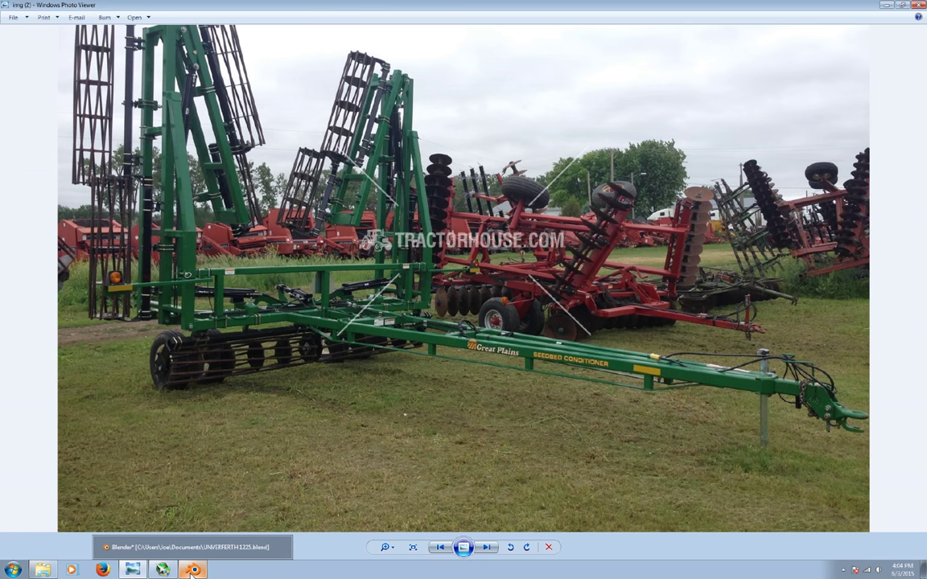
{"action": "left_click", "coordinate": [192, 549]}
{"action": "scroll", "coordinate": [363, 357], "scroll_direction": "down", "scroll_amount": 4}
{"action": "mouse_move", "coordinate": [364, 368]}
{"action": "middle_mouse_down"}
{"action": "mouse_move", "coordinate": [509, 357]}
{"action": "mouse_move", "coordinate": [548, 339]}
{"action": "mouse_move", "coordinate": [640, 345]}
{"action": "mouse_move", "coordinate": [639, 370]}
{"action": "mouse_move", "coordinate": [387, 387]}
{"action": "mouse_move", "coordinate": [247, 370]}
{"action": "mouse_move", "coordinate": [250, 358]}
{"action": "mouse_move", "coordinate": [325, 356]}
{"action": "mouse_move", "coordinate": [414, 372]}
{"action": "mouse_move", "coordinate": [495, 290]}
{"action": "middle_mouse_up"}
{"action": "scroll", "coordinate": [253, 358], "scroll_direction": "up", "scroll_amount": 3}
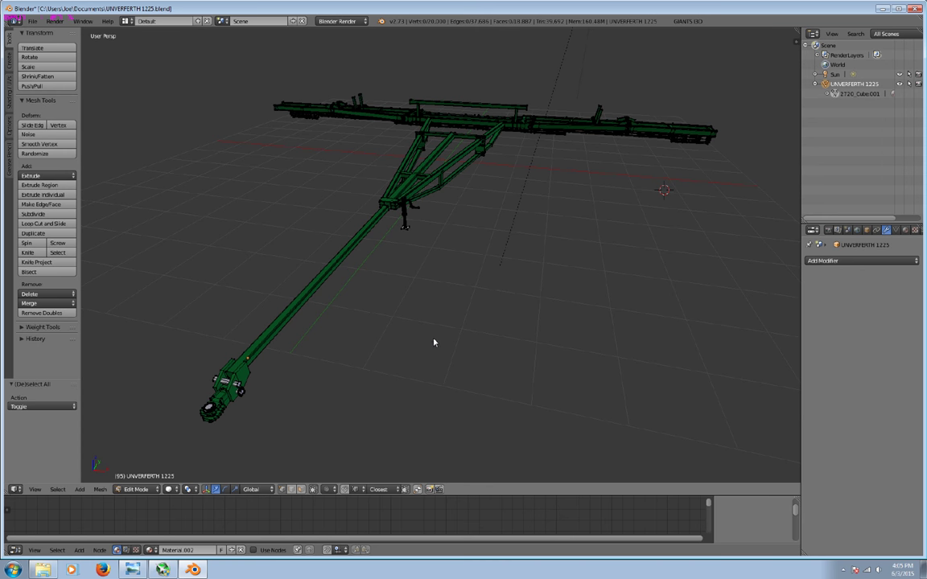
View the harrow from the side, then save the file with File > Save.
{"action": "mouse_move", "coordinate": [626, 296]}
{"action": "middle_mouse_down"}
{"action": "mouse_move", "coordinate": [484, 314]}
{"action": "mouse_move", "coordinate": [595, 327]}
{"action": "mouse_move", "coordinate": [553, 335]}
{"action": "mouse_move", "coordinate": [380, 278]}
{"action": "mouse_move", "coordinate": [370, 264]}
{"action": "mouse_move", "coordinate": [366, 323]}
{"action": "mouse_move", "coordinate": [369, 288]}
{"action": "mouse_move", "coordinate": [362, 304]}
{"action": "mouse_move", "coordinate": [511, 300]}
{"action": "mouse_move", "coordinate": [525, 355]}
{"action": "mouse_move", "coordinate": [498, 311]}
{"action": "mouse_move", "coordinate": [534, 327]}
{"action": "mouse_move", "coordinate": [641, 330]}
{"action": "mouse_move", "coordinate": [528, 319]}
{"action": "mouse_move", "coordinate": [451, 335]}
{"action": "mouse_move", "coordinate": [522, 286]}
{"action": "mouse_move", "coordinate": [591, 296]}
{"action": "mouse_move", "coordinate": [467, 351]}
{"action": "mouse_move", "coordinate": [554, 361]}
{"action": "mouse_move", "coordinate": [579, 348]}
{"action": "mouse_move", "coordinate": [536, 374]}
{"action": "mouse_move", "coordinate": [434, 401]}
{"action": "mouse_move", "coordinate": [452, 347]}
{"action": "mouse_move", "coordinate": [482, 331]}
{"action": "mouse_move", "coordinate": [496, 335]}
{"action": "mouse_move", "coordinate": [492, 367]}
{"action": "mouse_move", "coordinate": [507, 374]}
{"action": "mouse_move", "coordinate": [587, 378]}
{"action": "middle_mouse_up"}
{"action": "scroll", "coordinate": [466, 351], "scroll_direction": "up", "scroll_amount": 3}
{"action": "scroll", "coordinate": [467, 351], "scroll_direction": "down", "scroll_amount": 4}
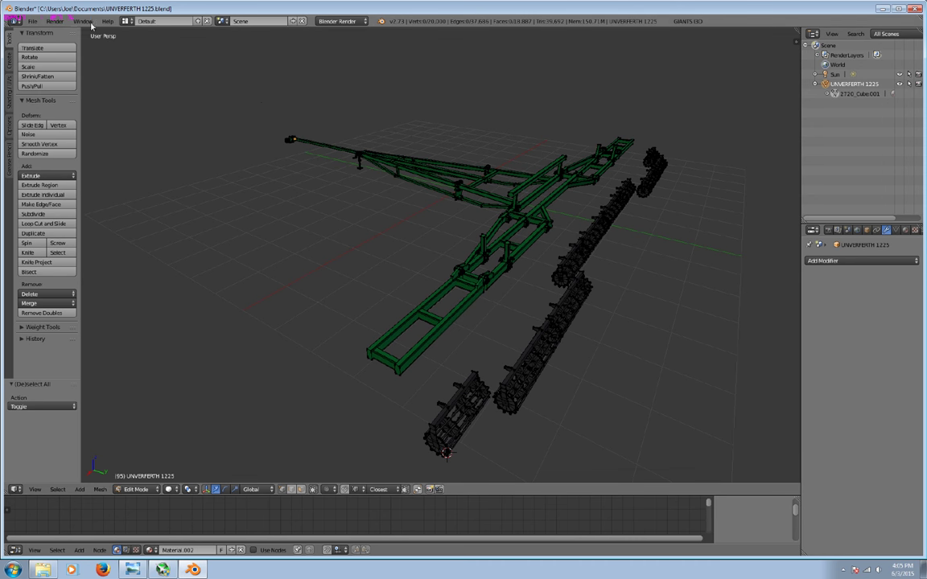
{"action": "left_click", "coordinate": [32, 21]}
{"action": "left_click", "coordinate": [59, 97]}
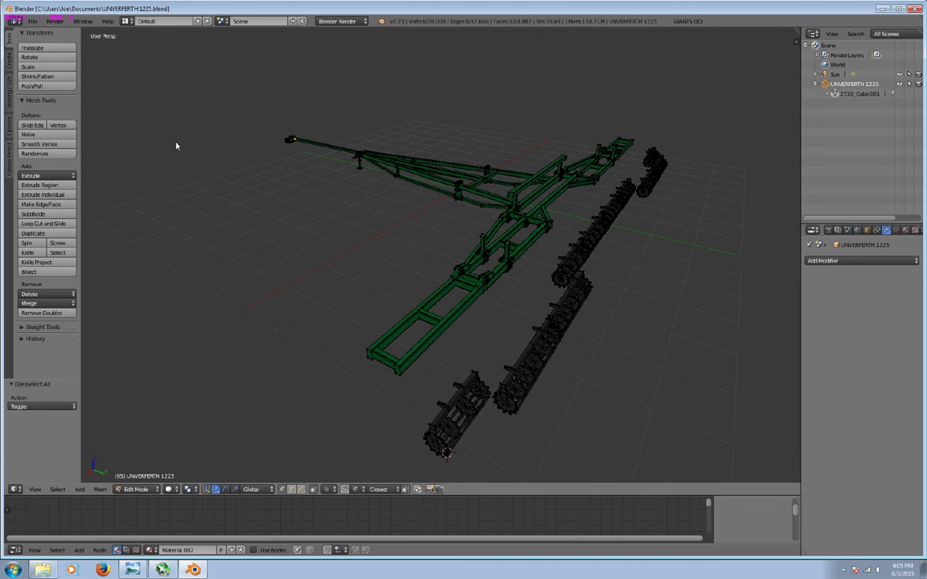